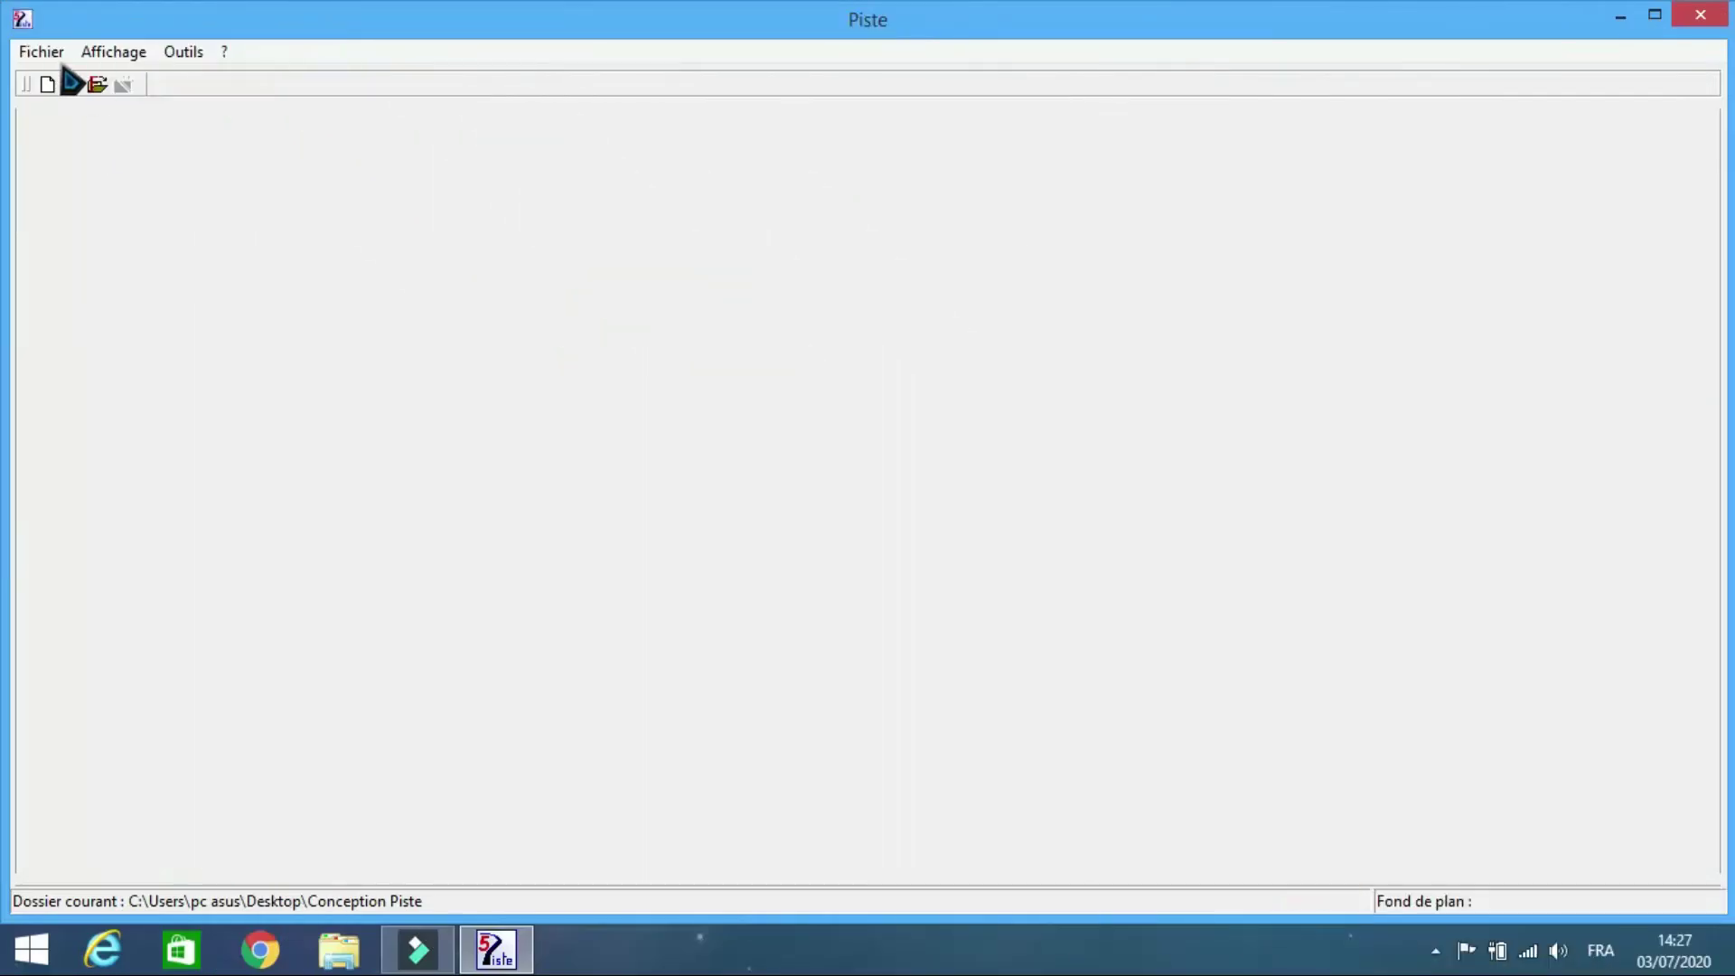
- Create a new Profils Type (.typ) file named Ptypes in the Conception Piste folder
click(41, 52)
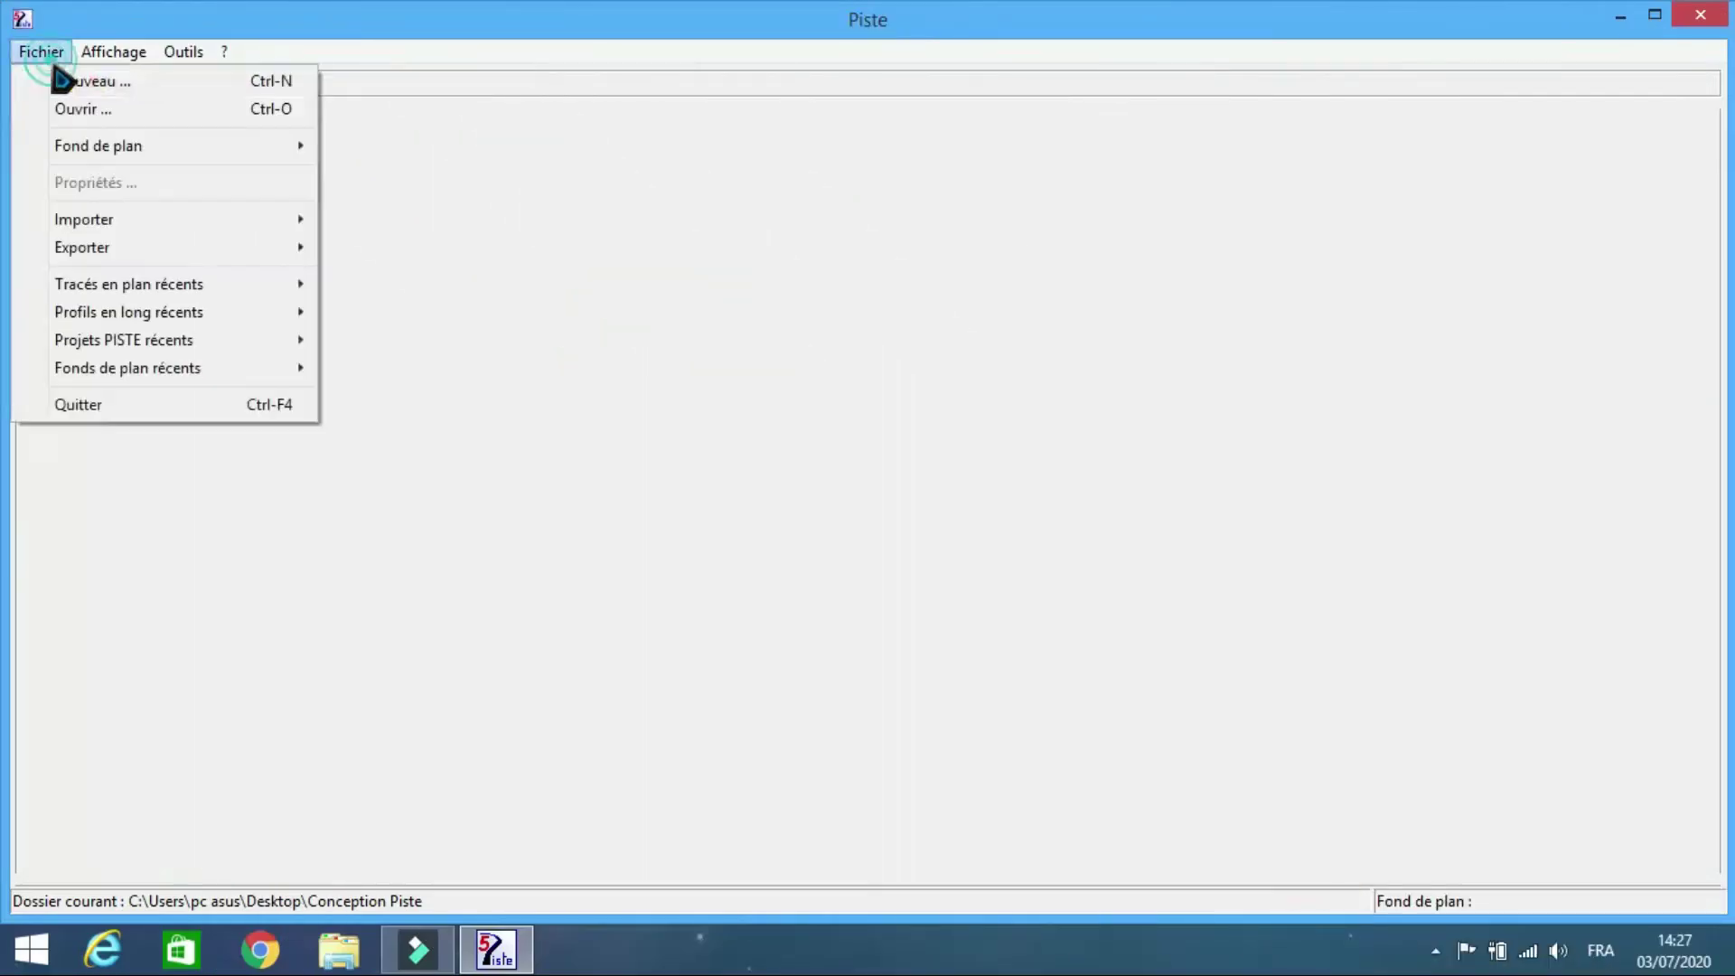
click(118, 83)
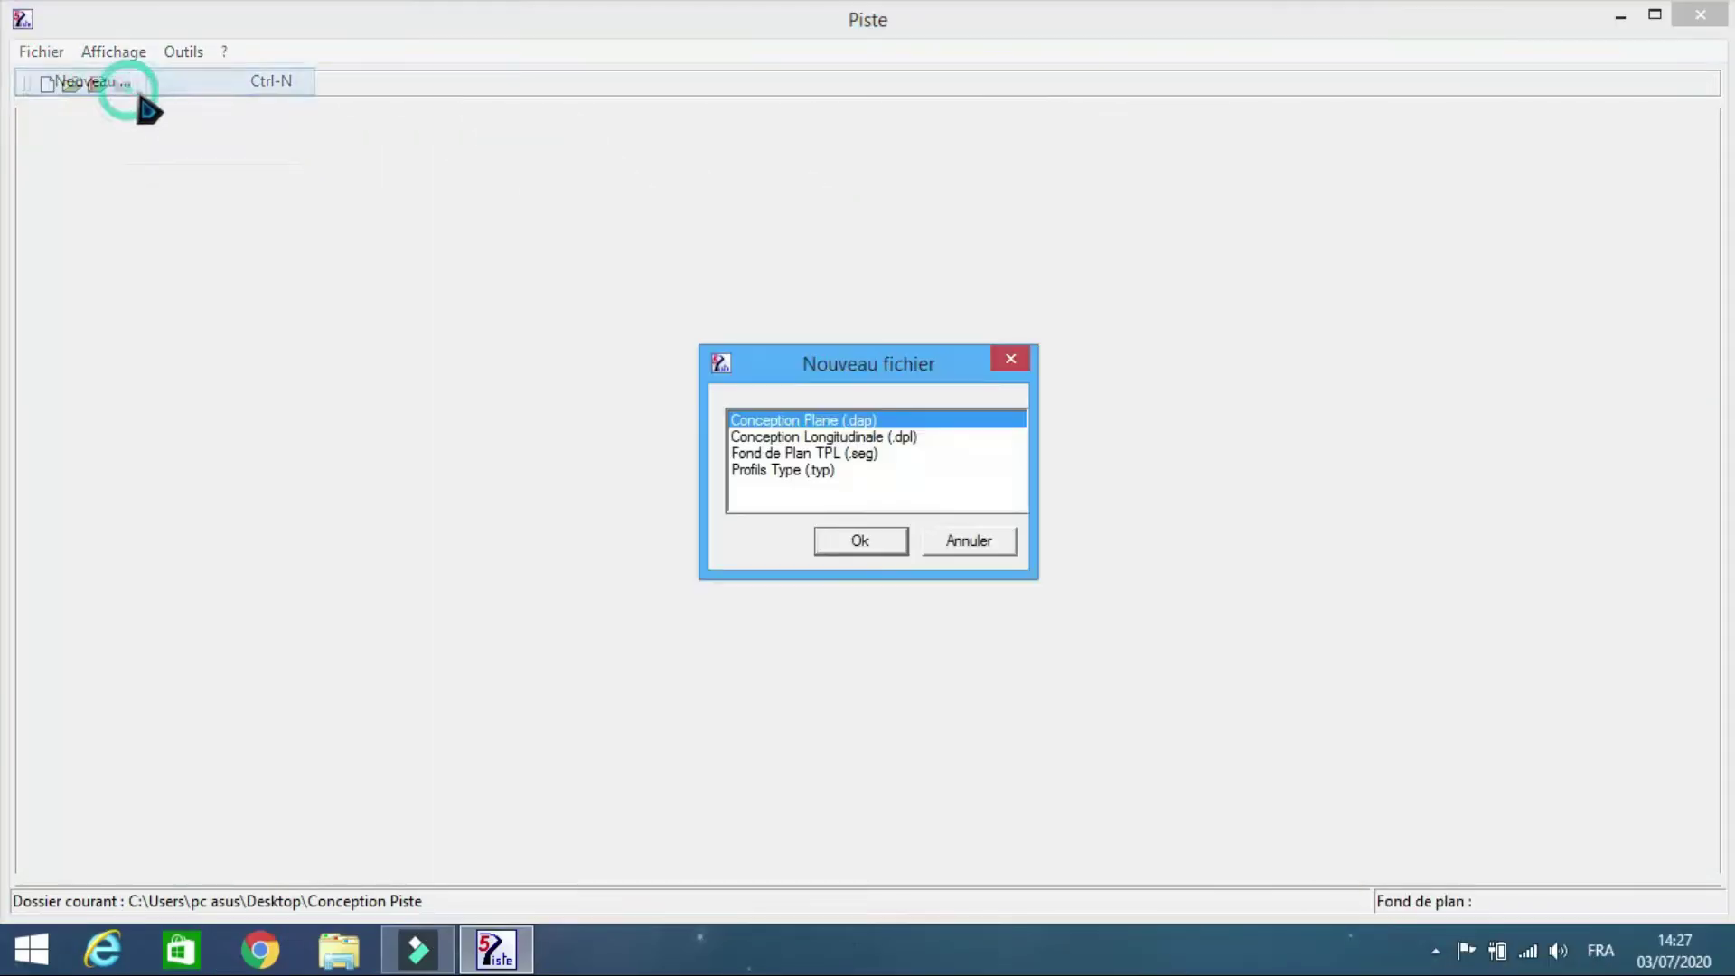
double_click(761, 470)
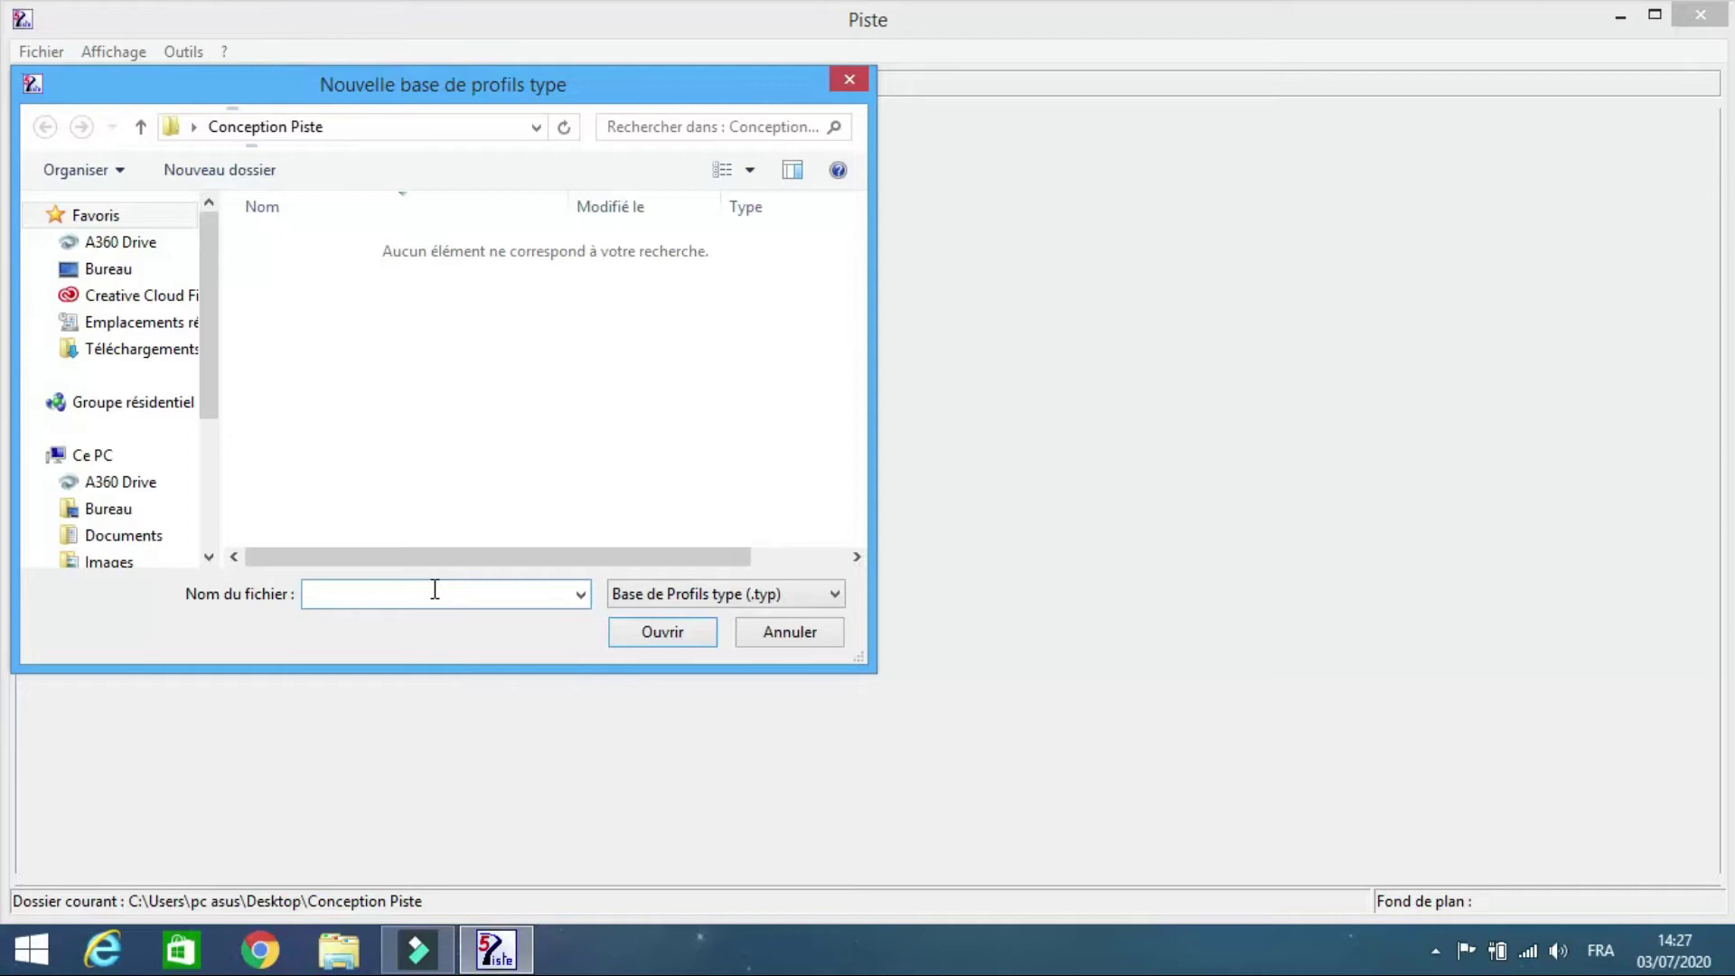
text(Ptypes)
click(673, 635)
click(965, 571)
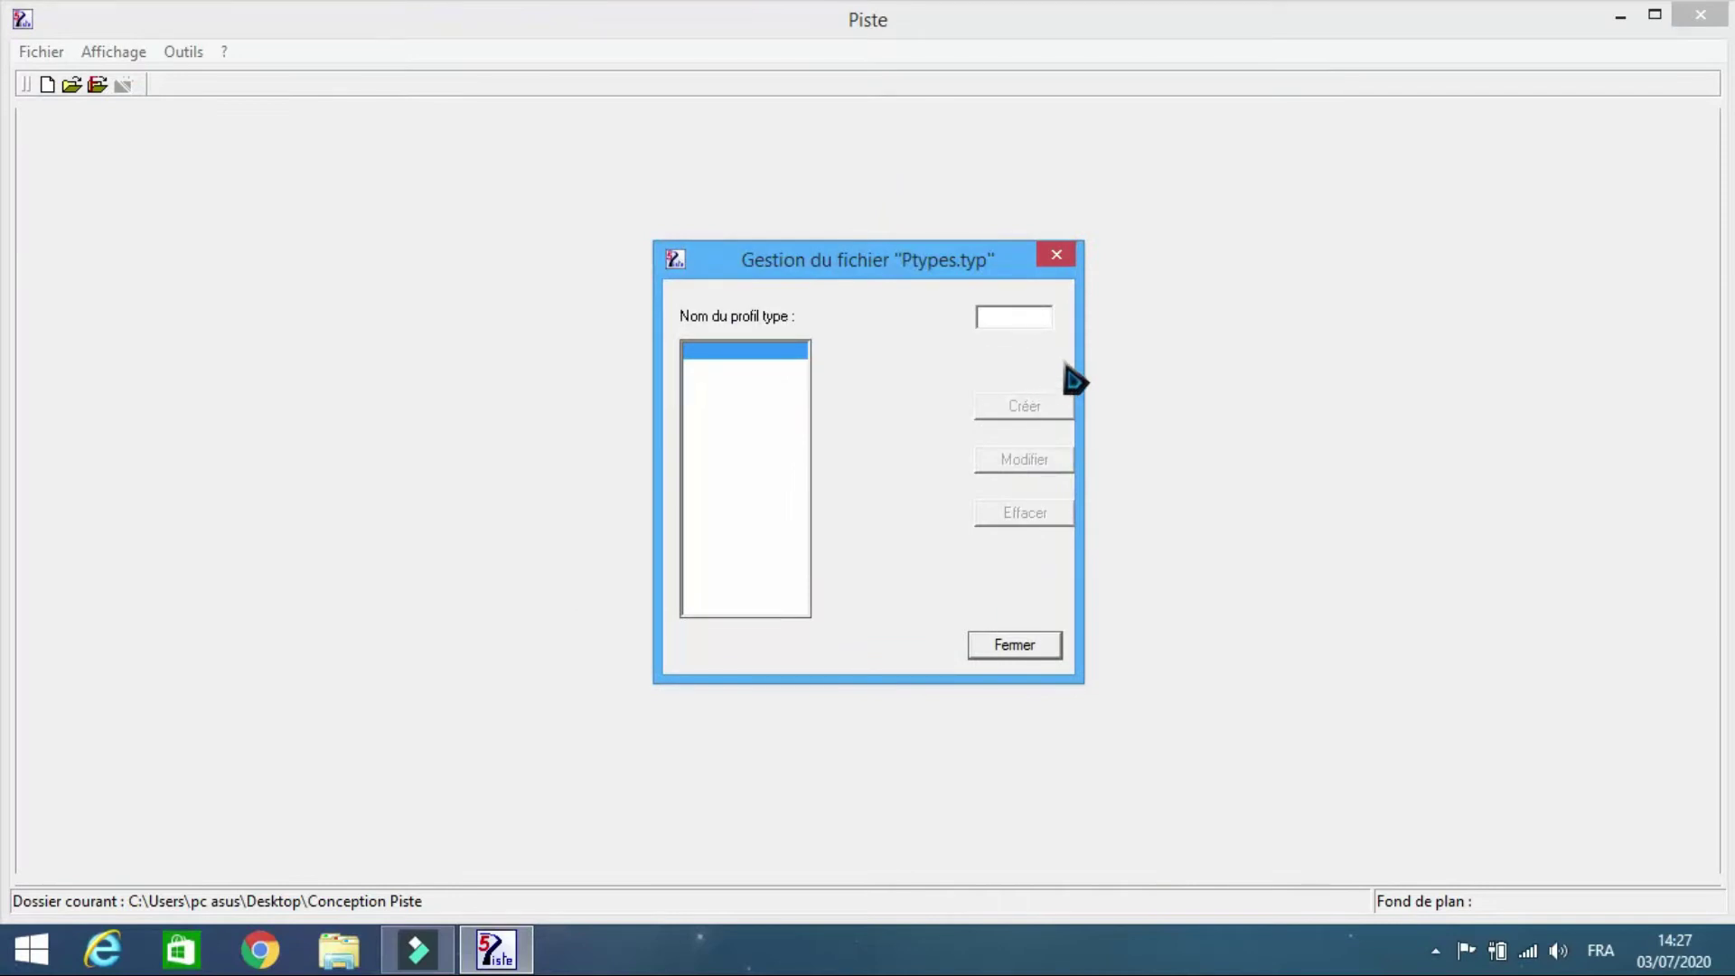
- Create a type profile named N4b in the Ptypes.typ file
click(1019, 323)
text(N4b)
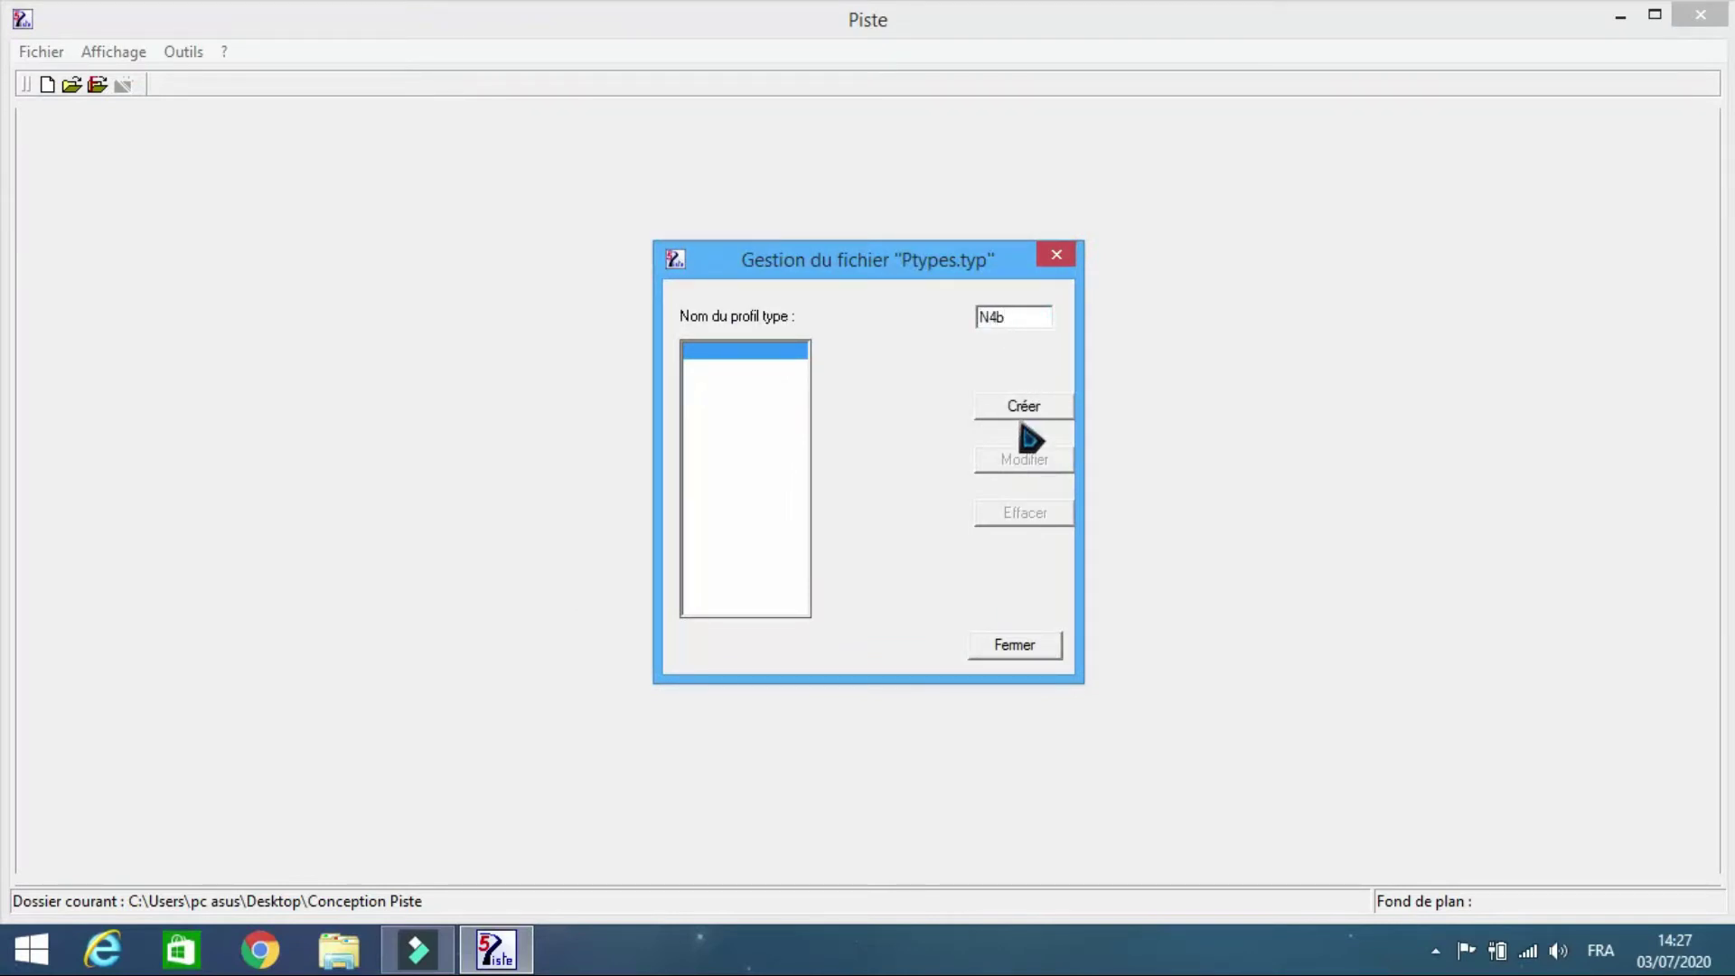
click(1023, 409)
click(725, 506)
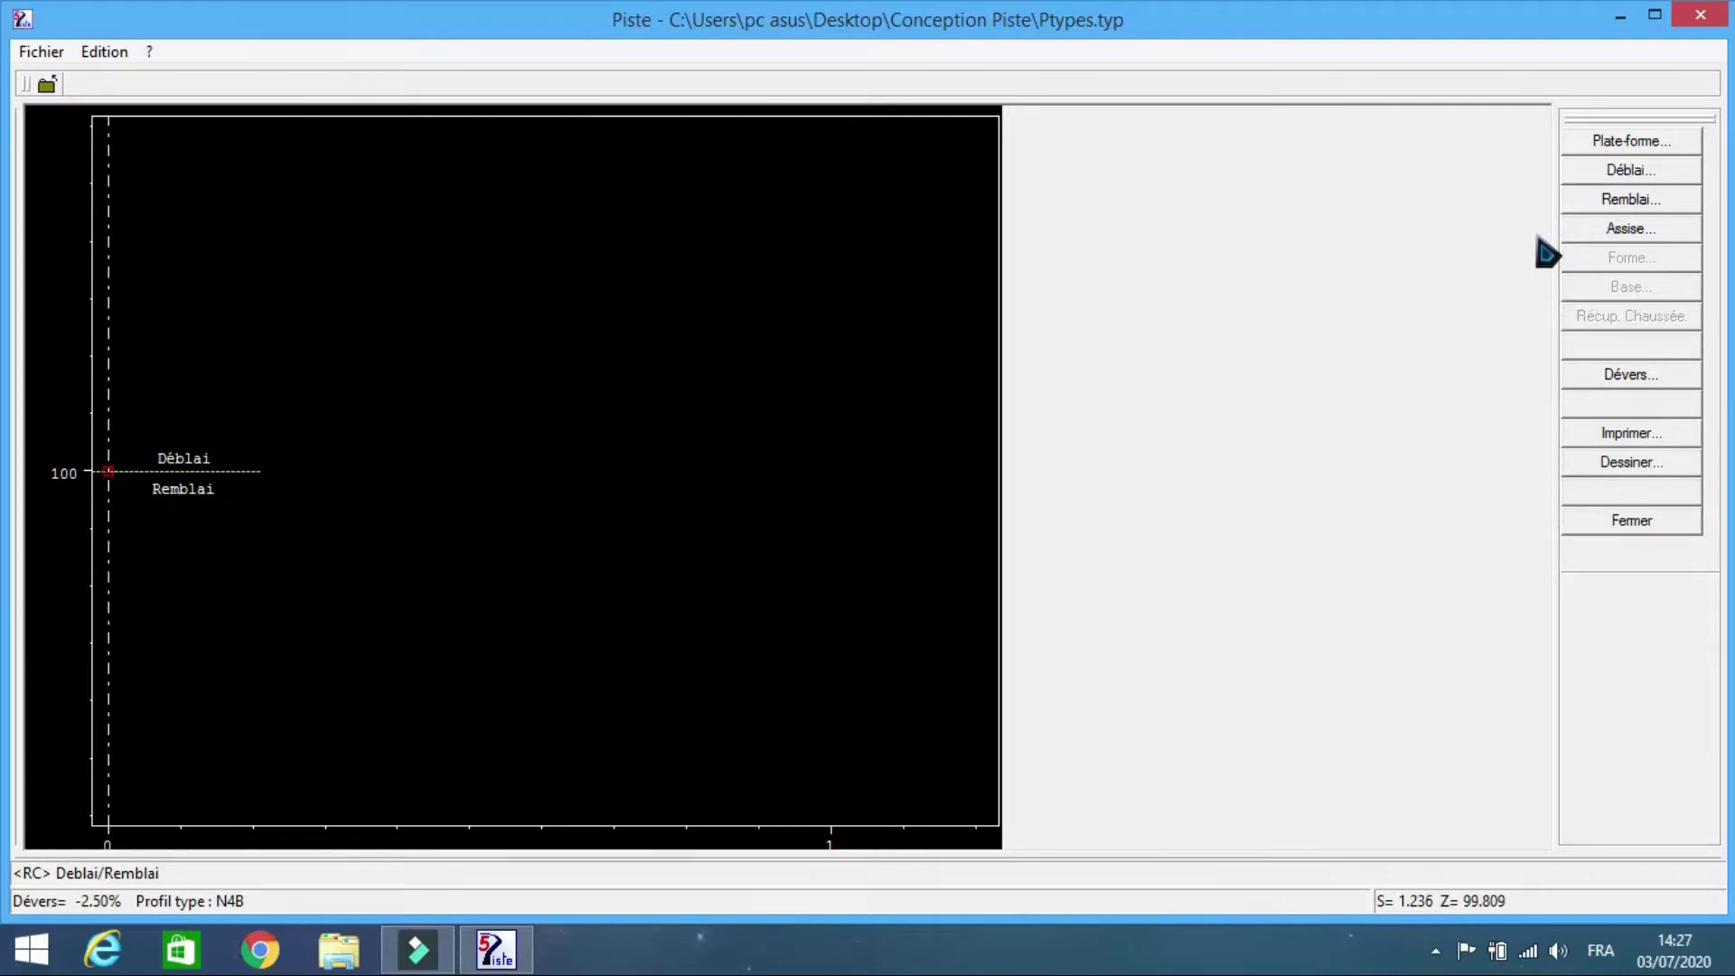
- Set the platform's carriageway (Chaussée) length L to 2.5 and preview the profile
click(1662, 148)
drag(857, 208, 1331, 255)
click(1084, 402)
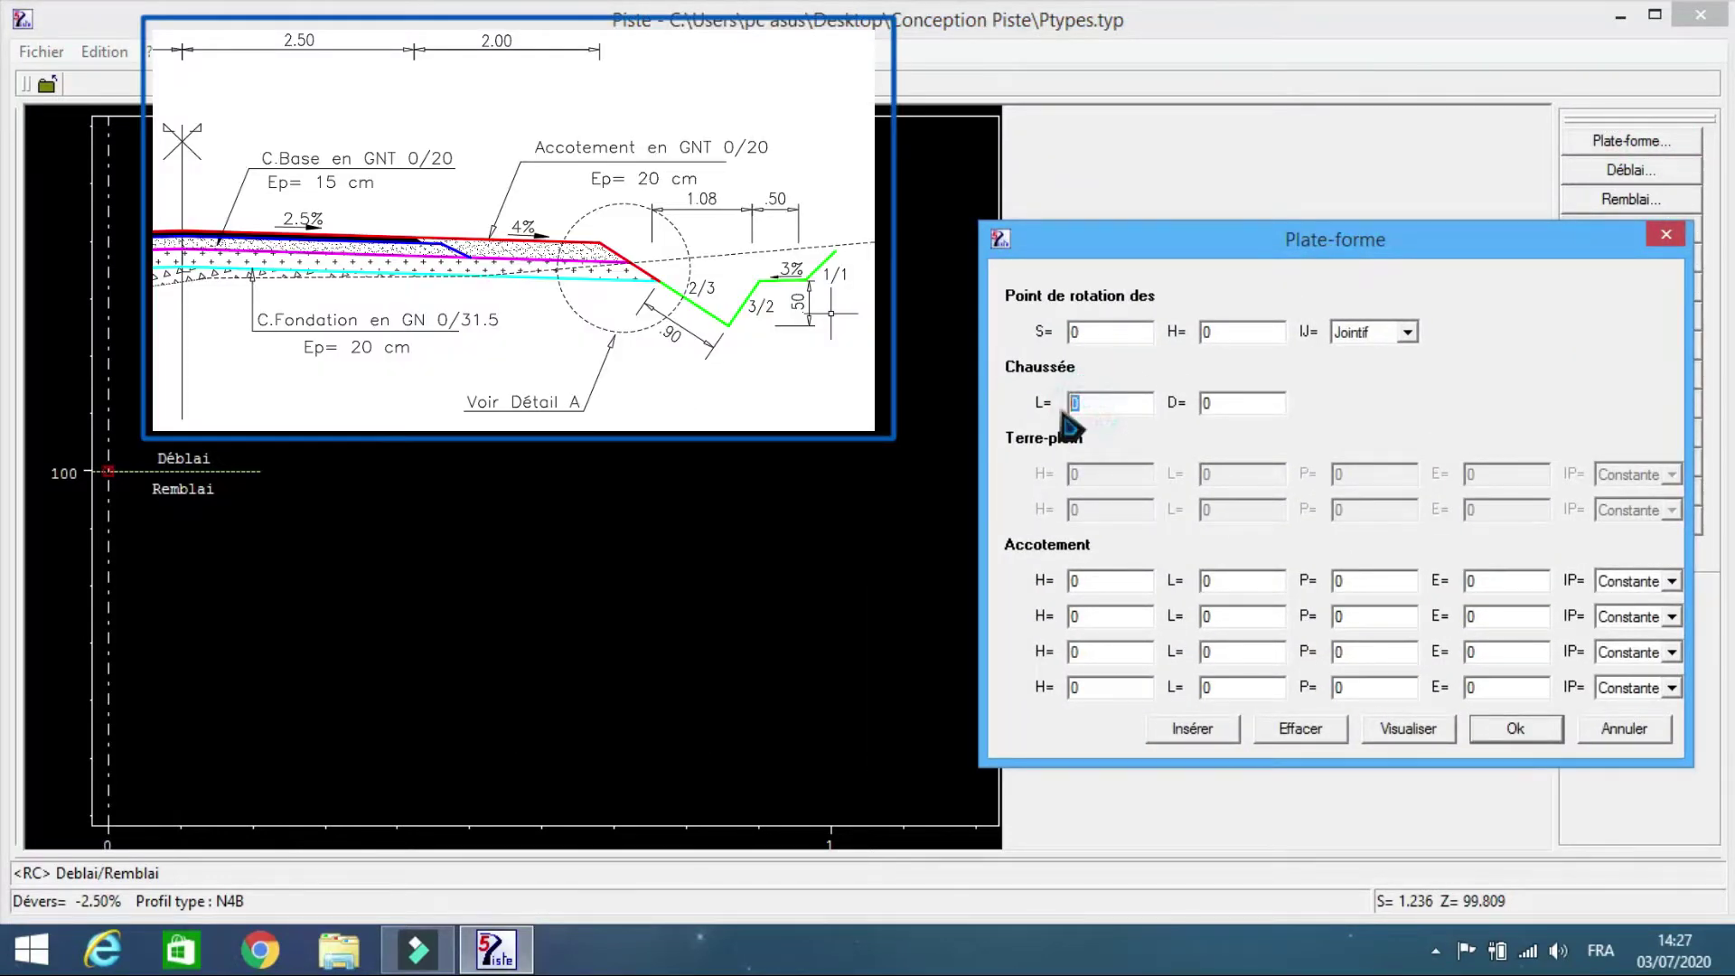
text(2.5)
click(1391, 732)
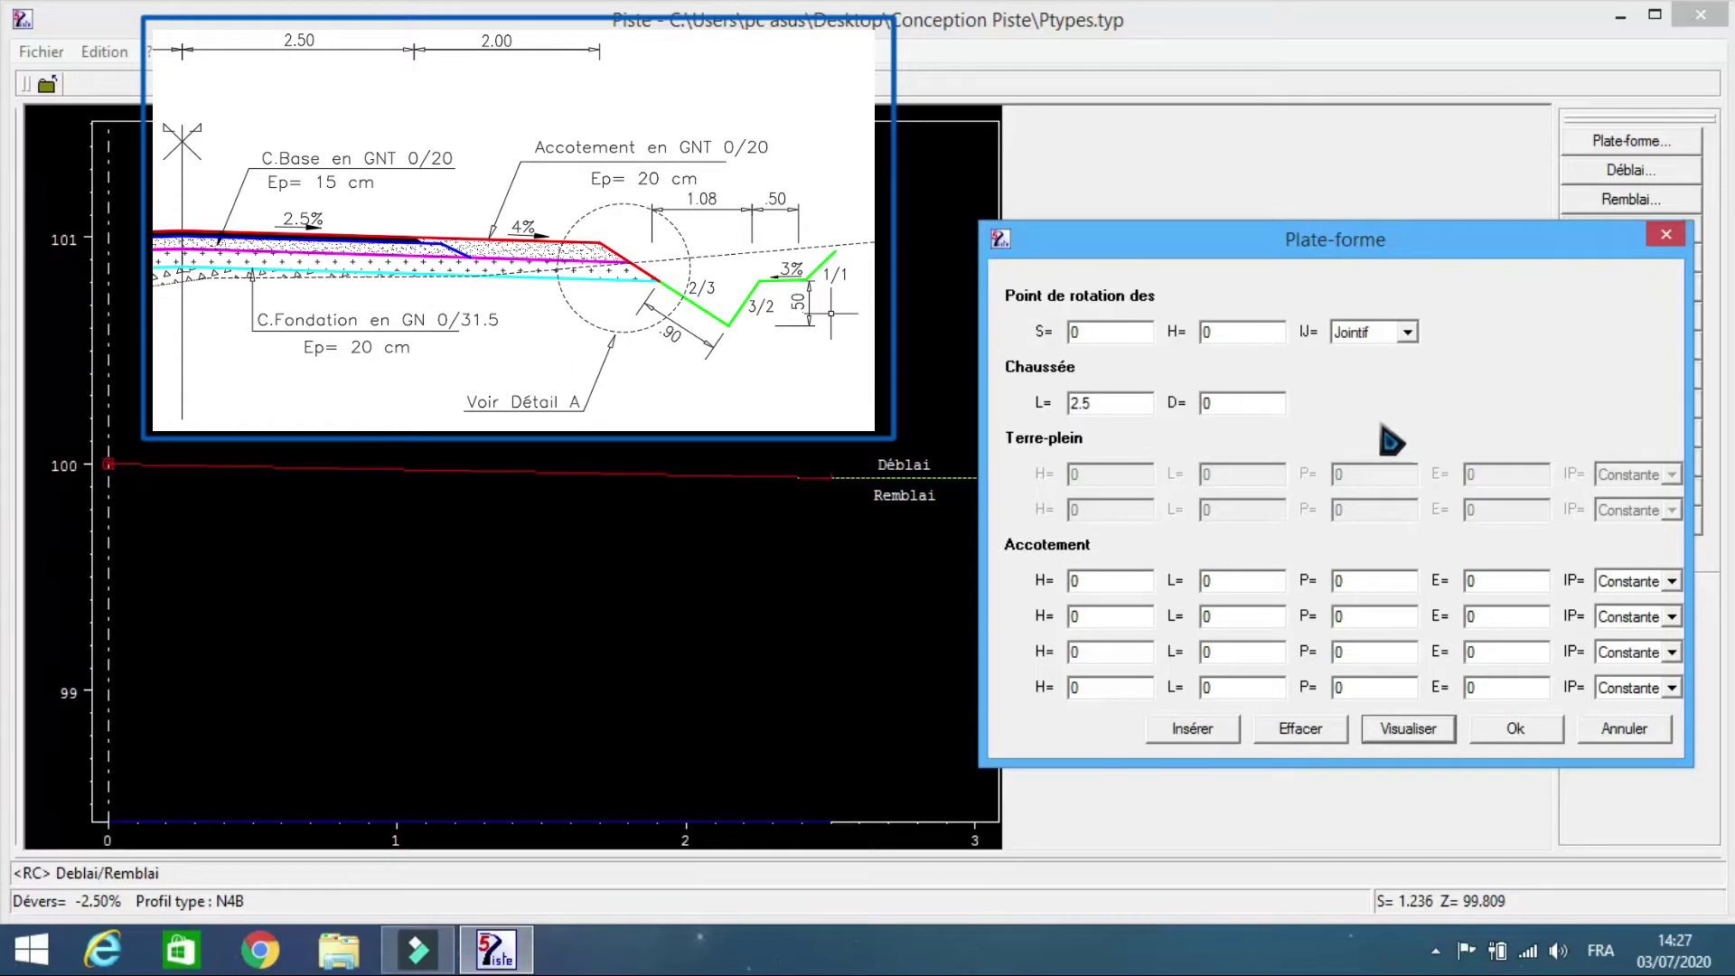
- Define two shoulder (Accotement) segments, L 2 with P -4 and L 0.8 with P -66.67, and validate the platform
double_click(1211, 580)
text(2)
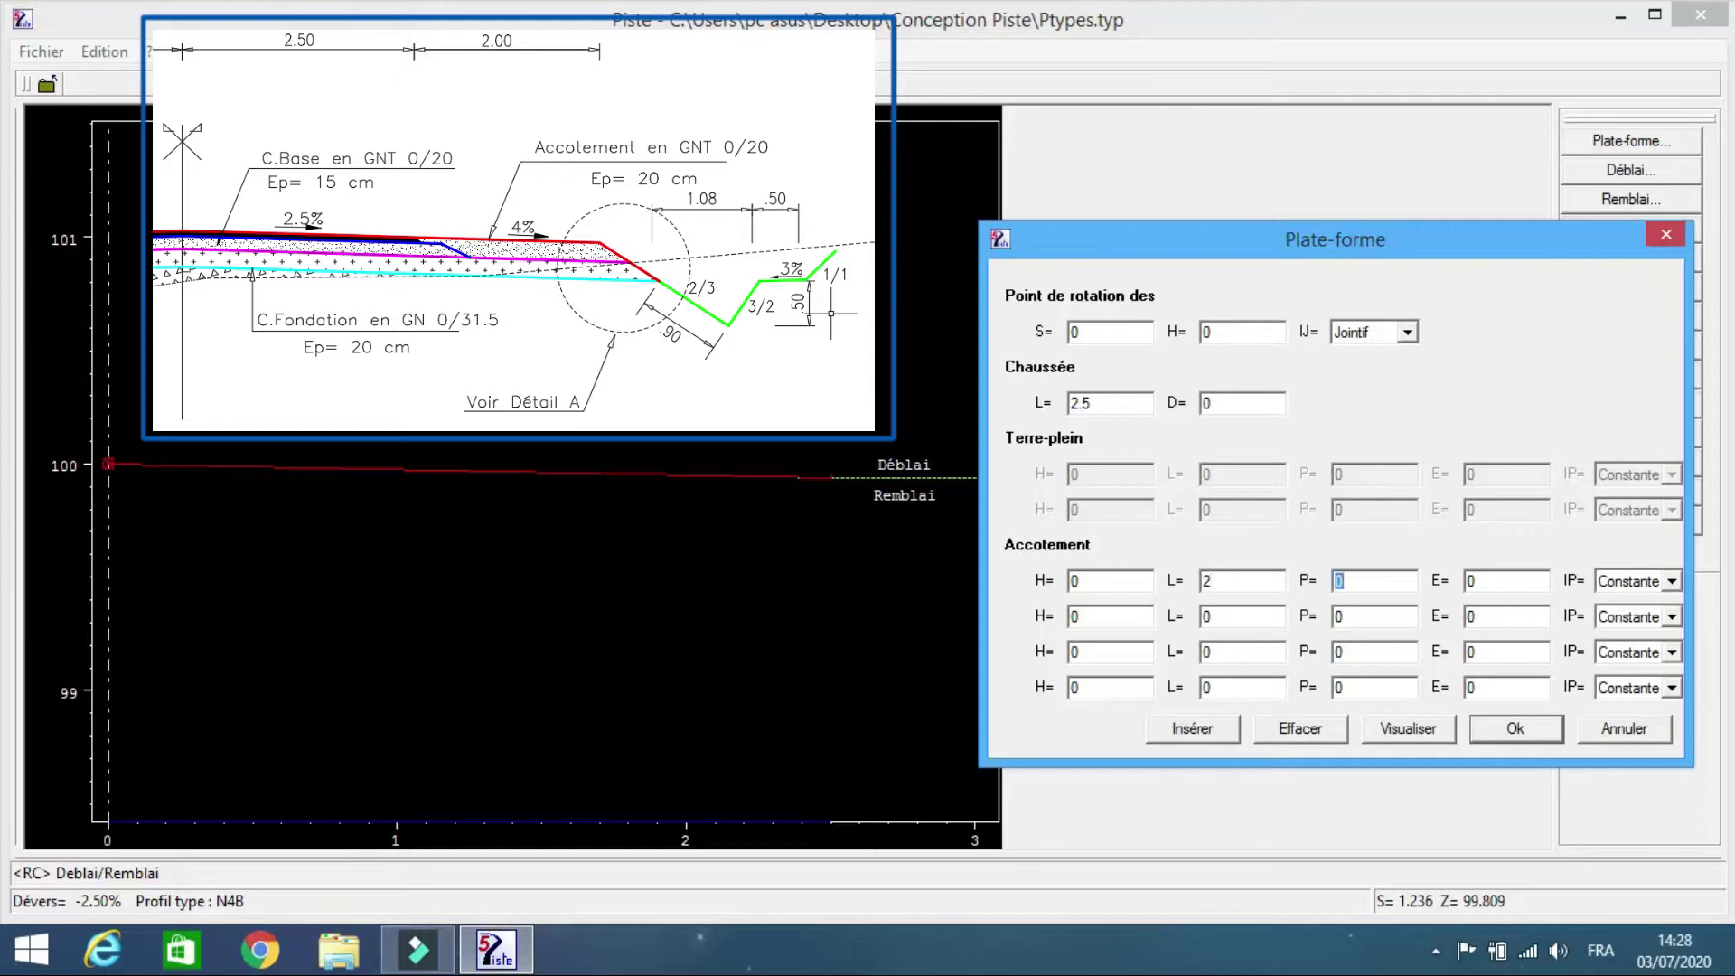
click(1377, 733)
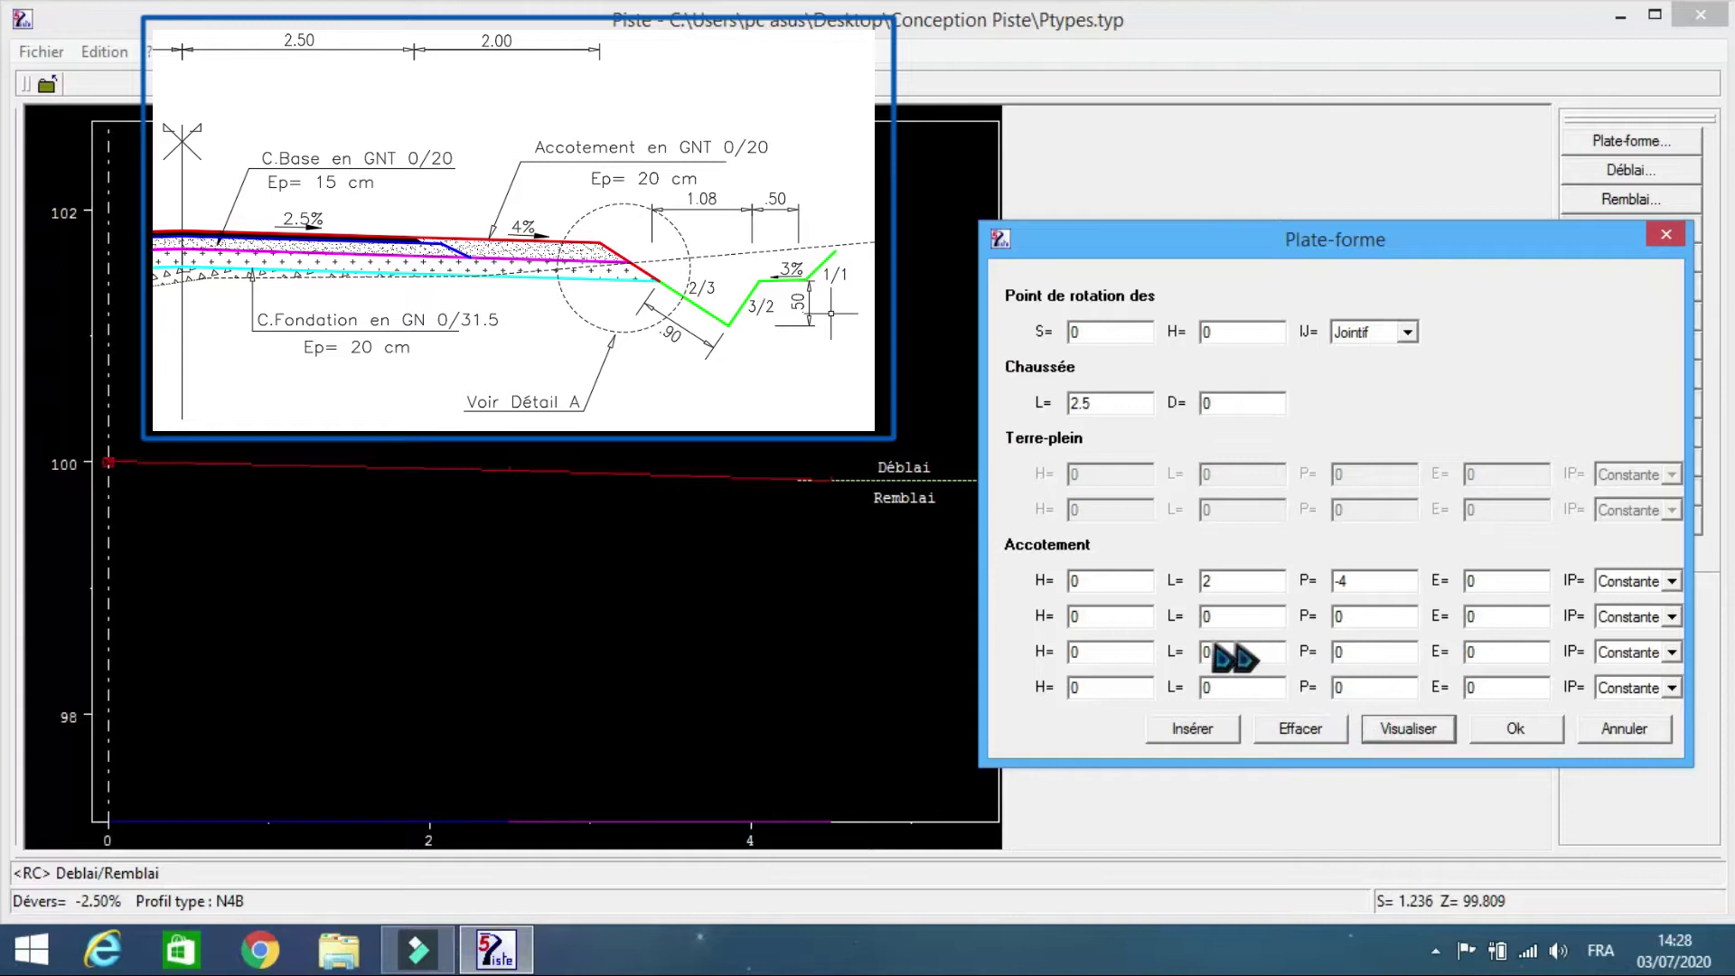
click(1209, 617)
drag(1209, 617, 1198, 620)
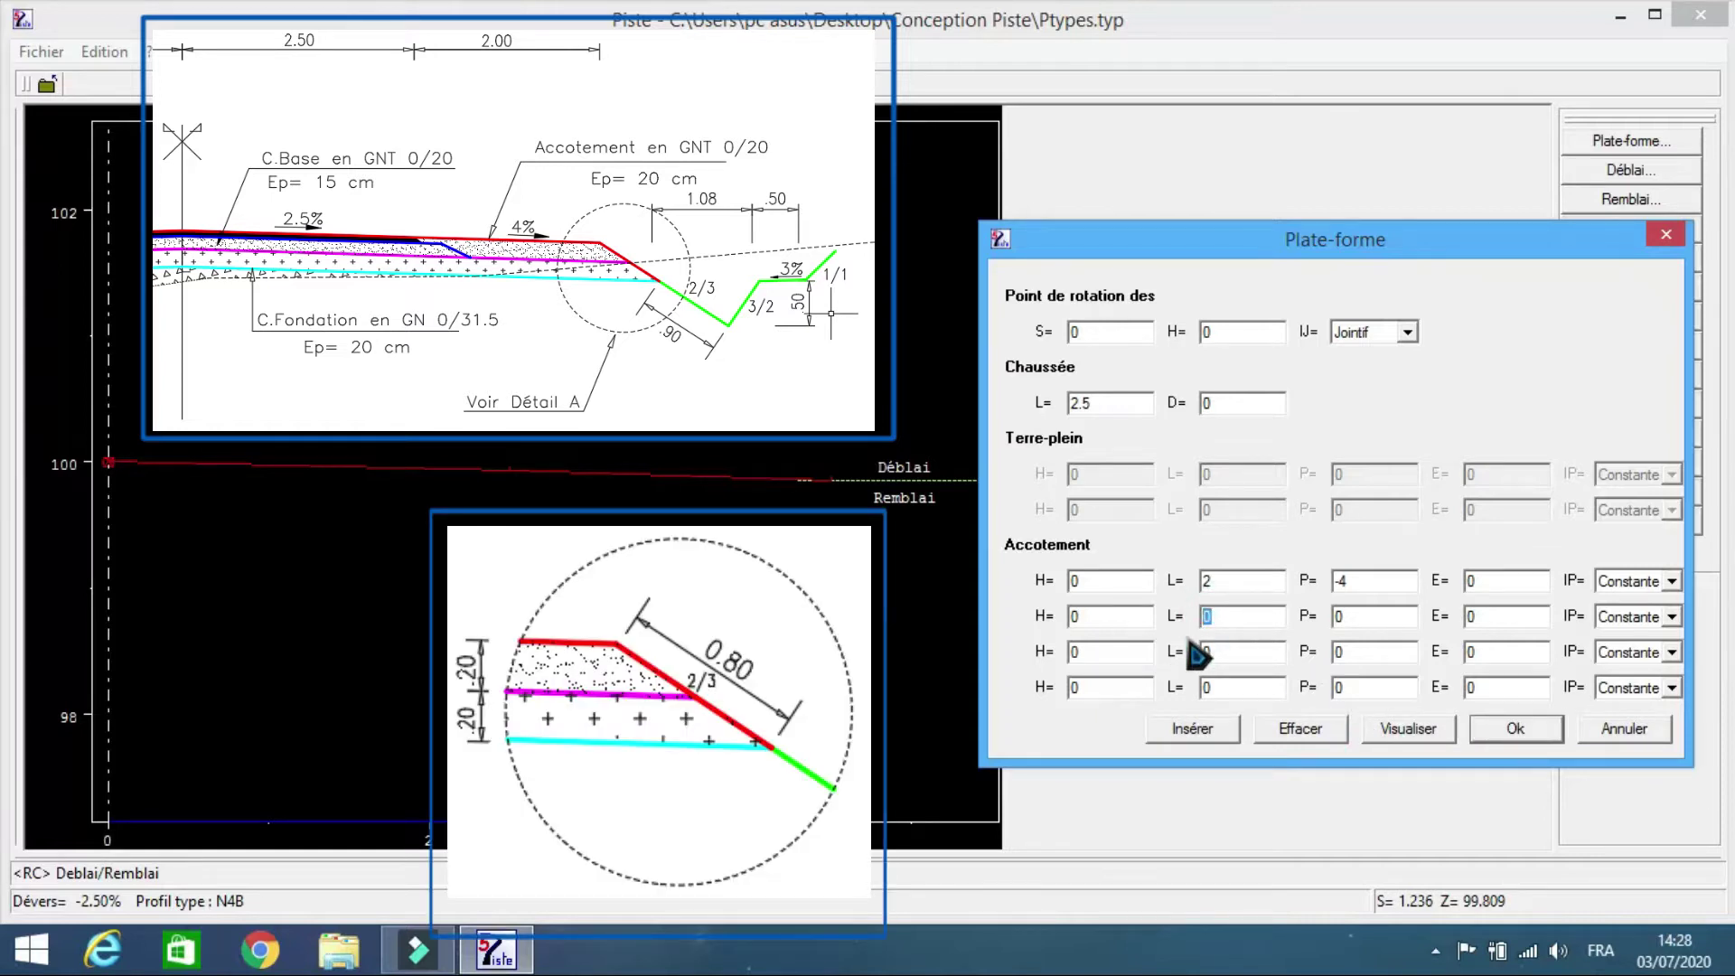
text(0.8)
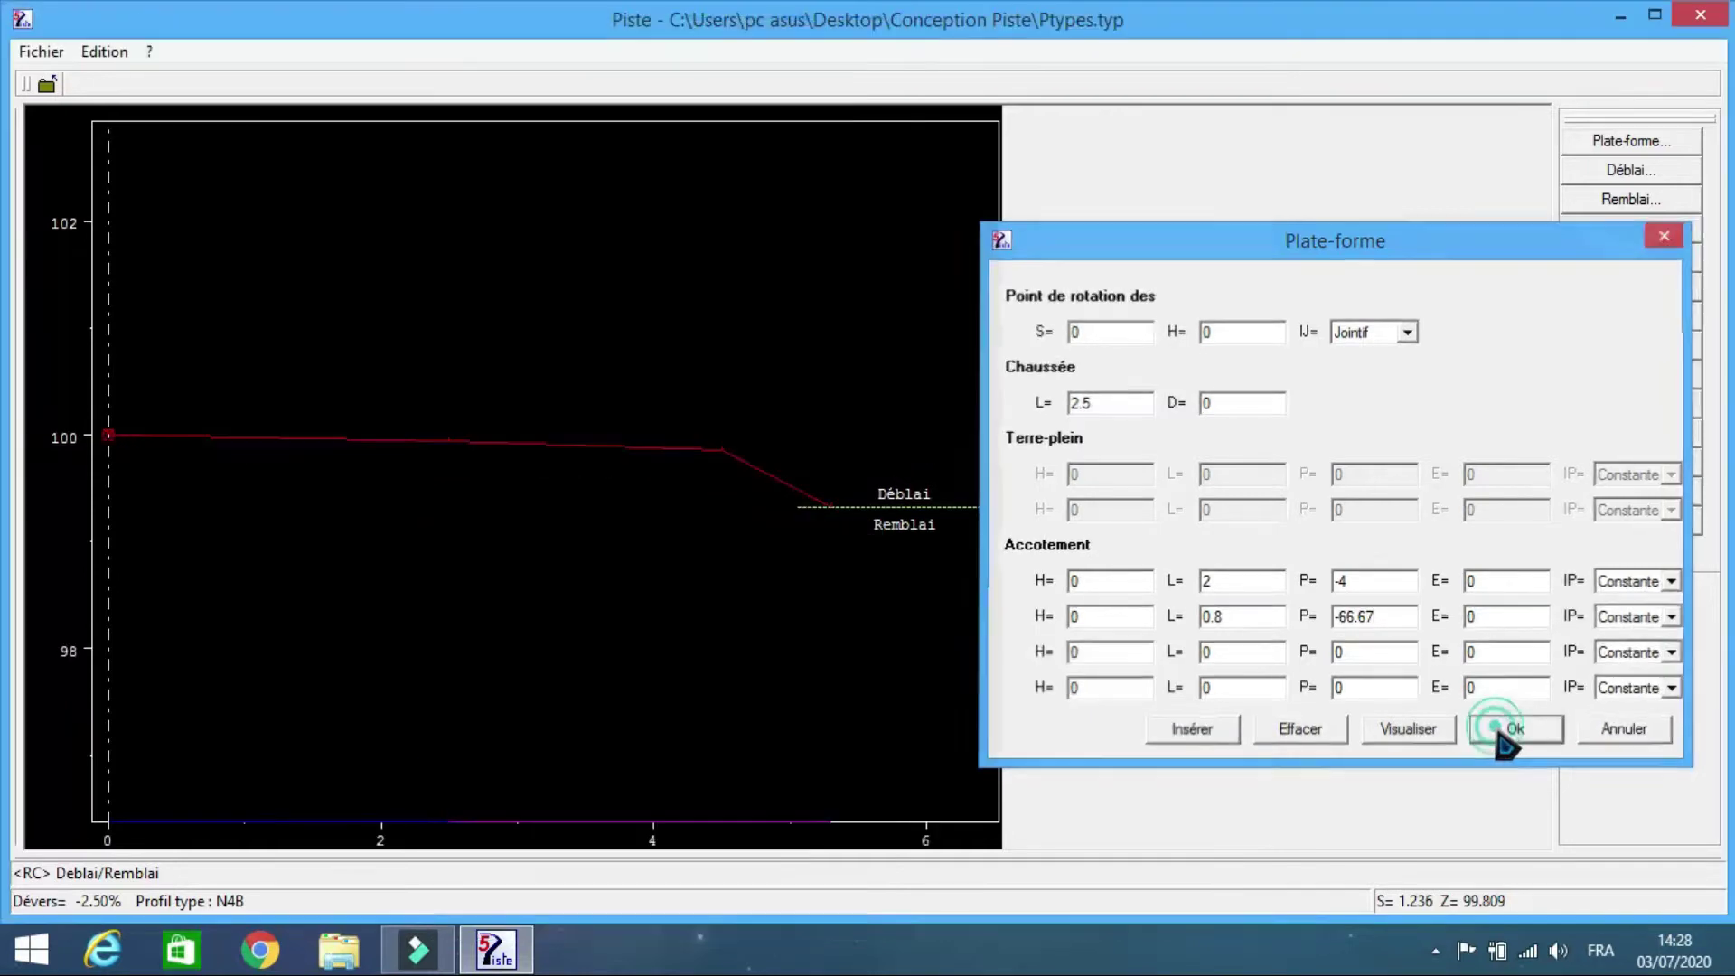
click(1491, 734)
- Define the first cut (Déblai) slope segment with L 0.9 and P -66.67, and preview it
click(1629, 172)
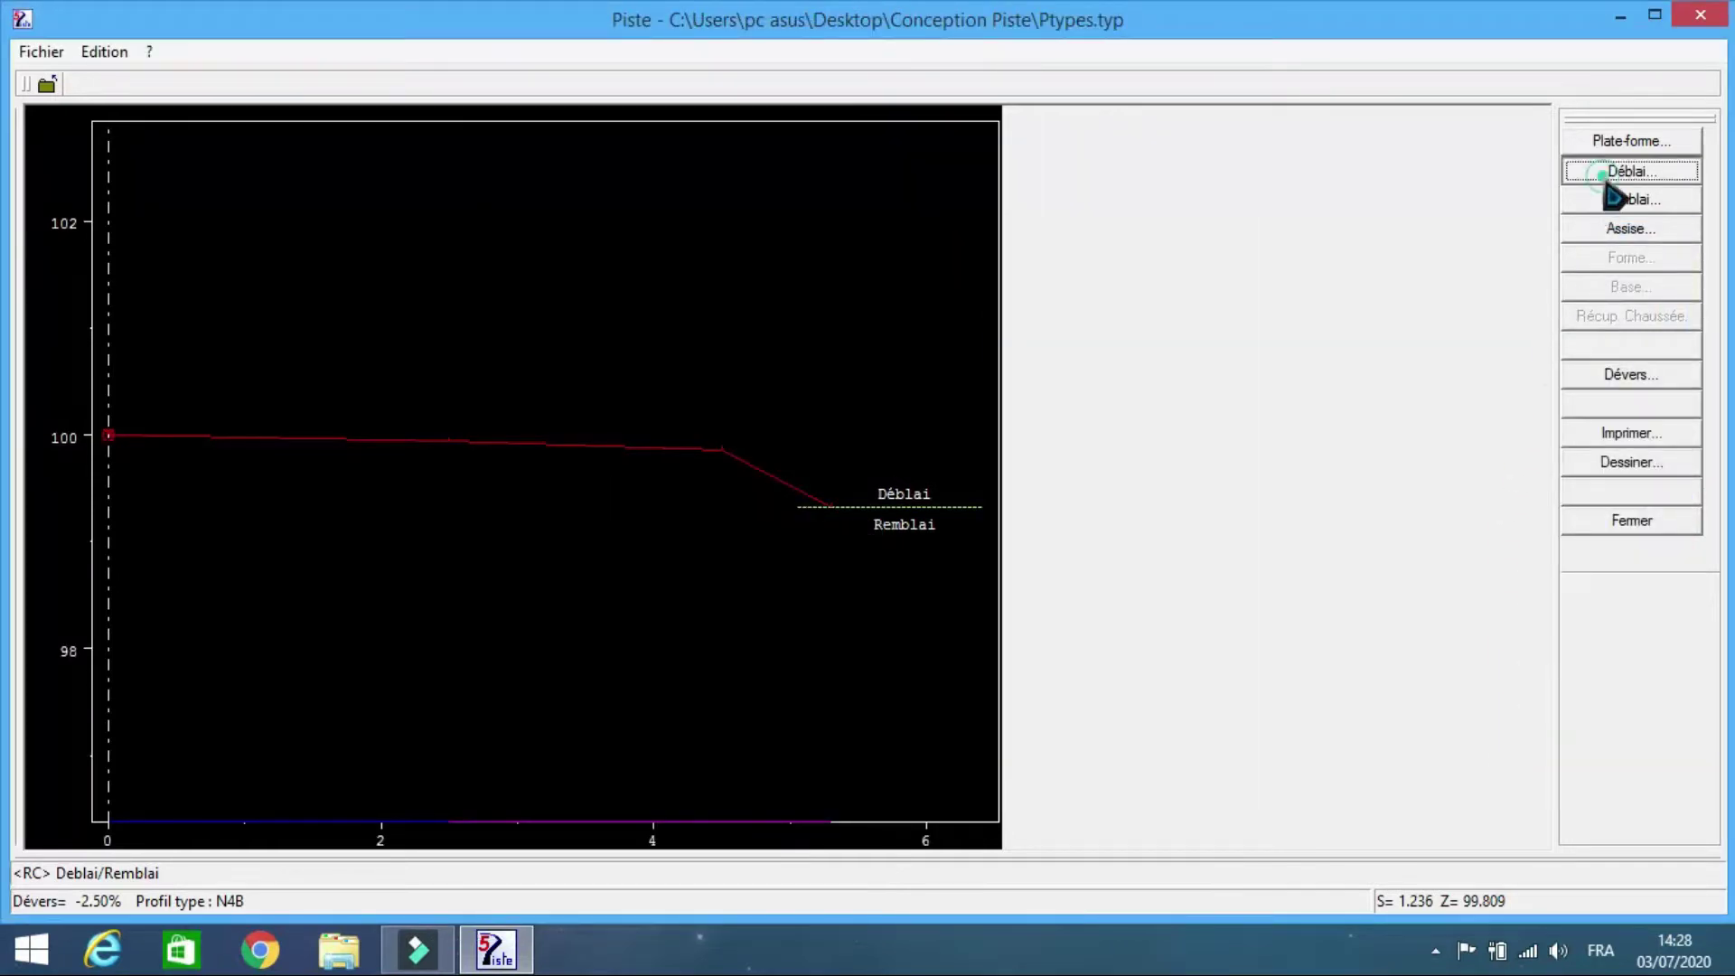
drag(831, 220, 1268, 259)
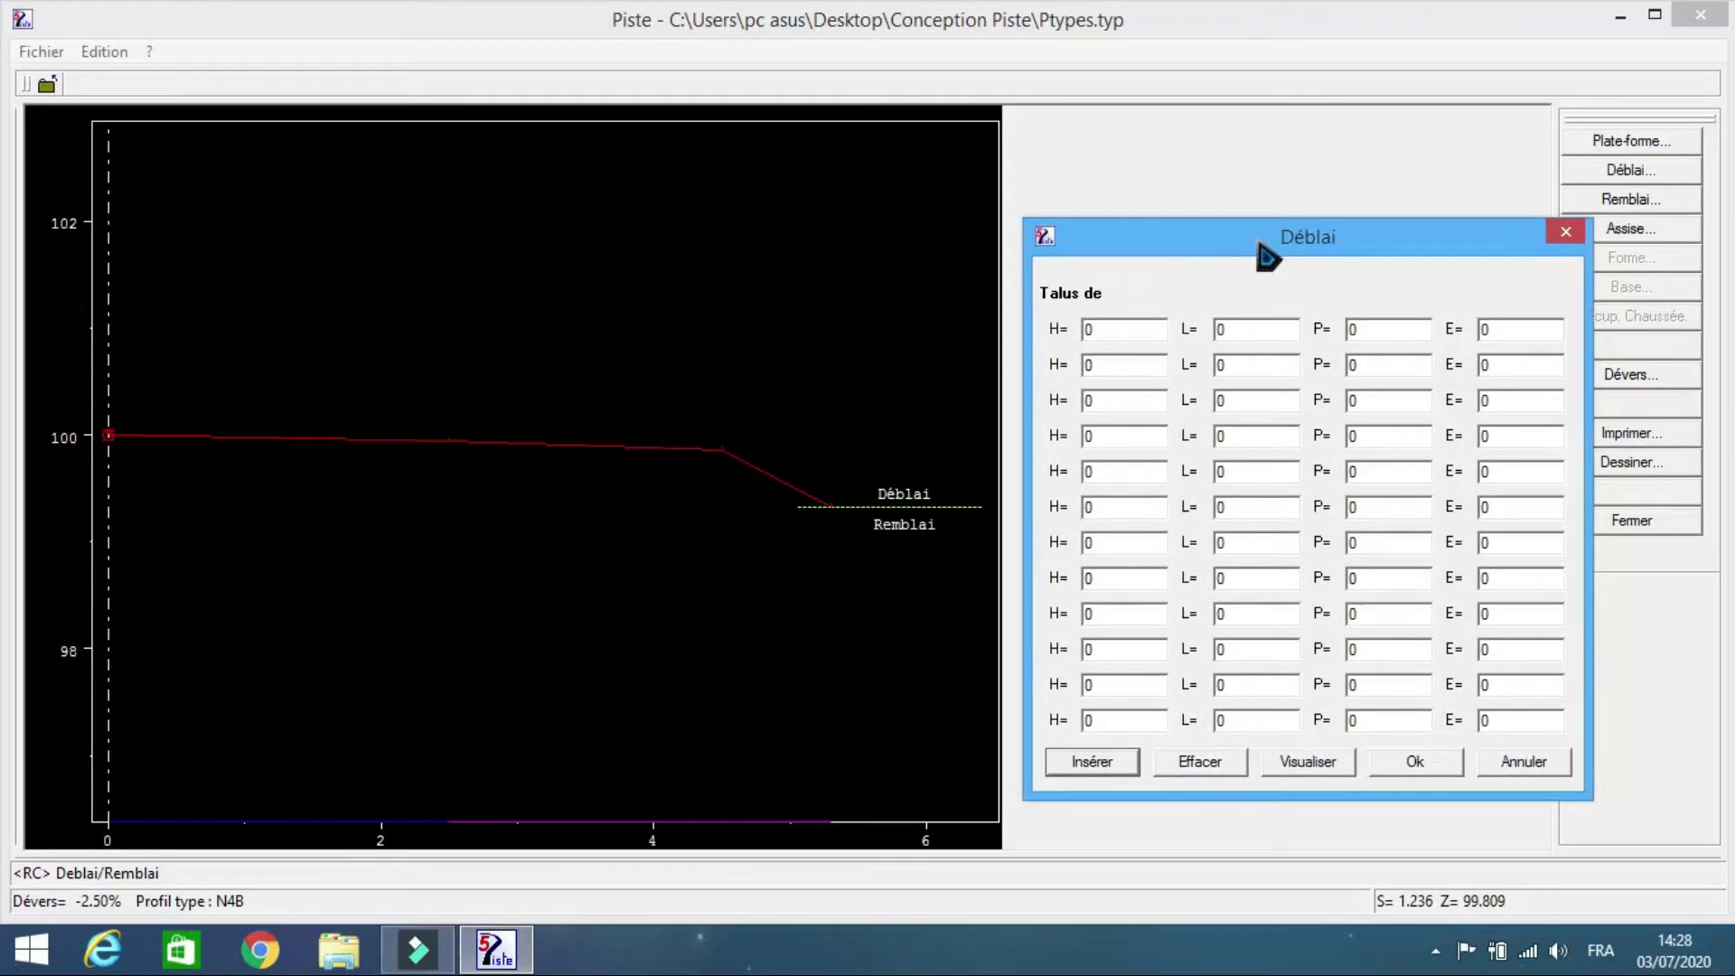
click(1242, 332)
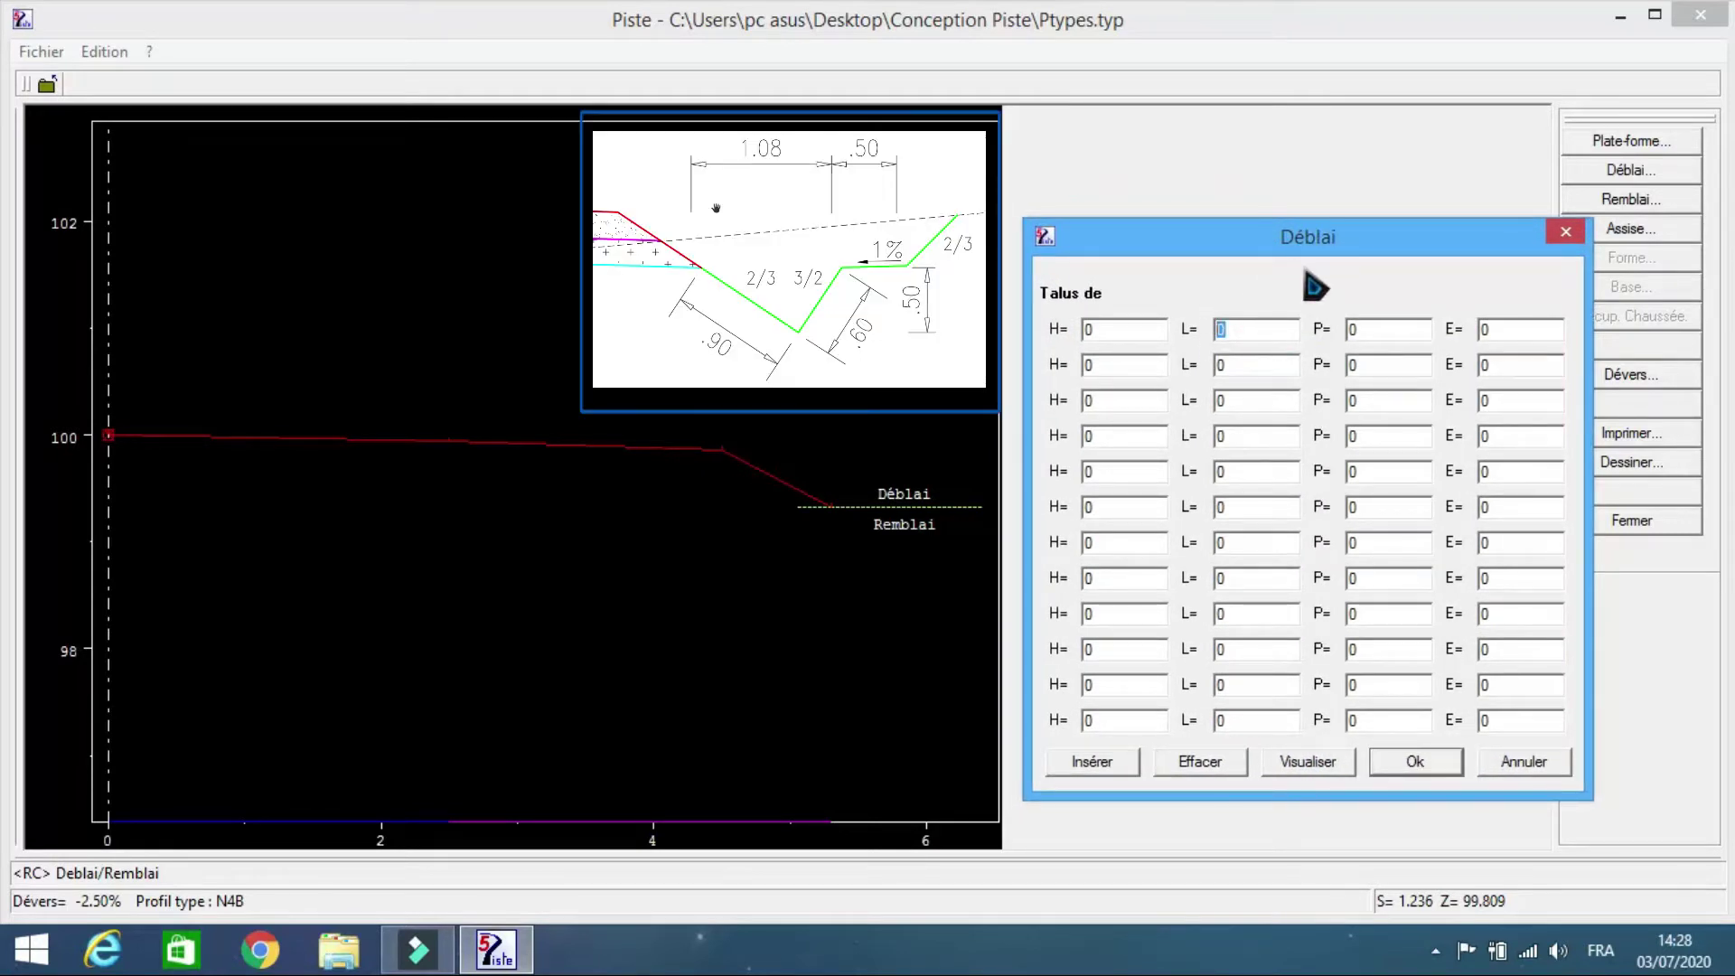
text(0)
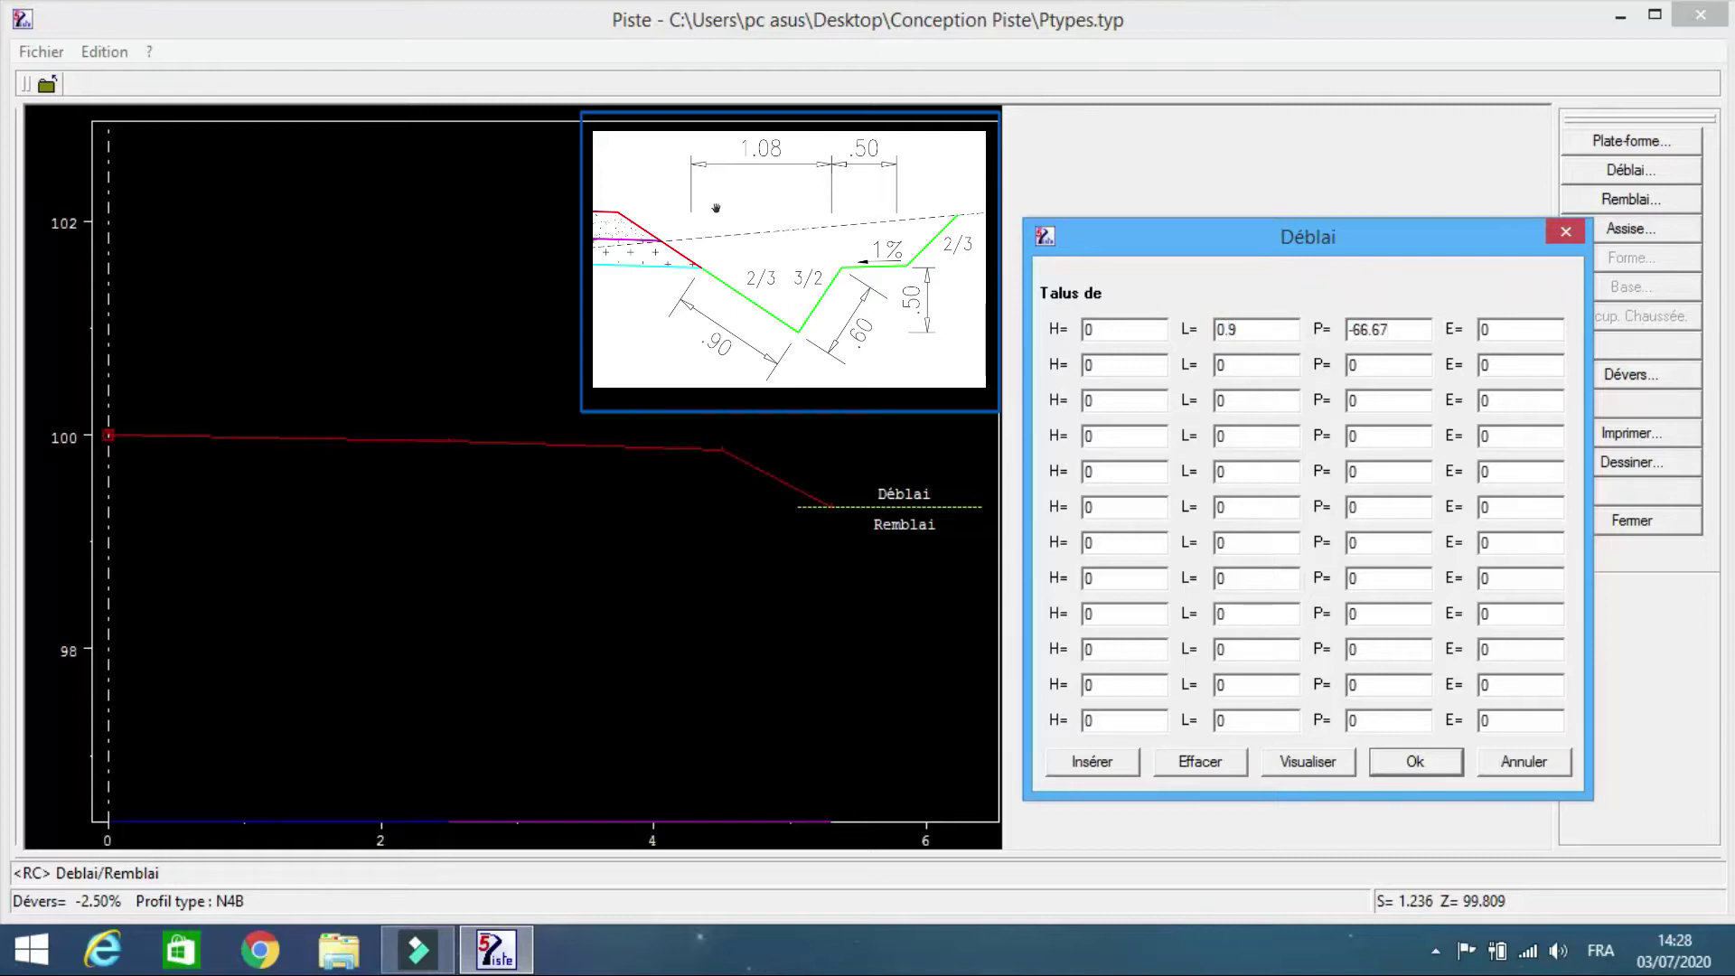
click(1290, 761)
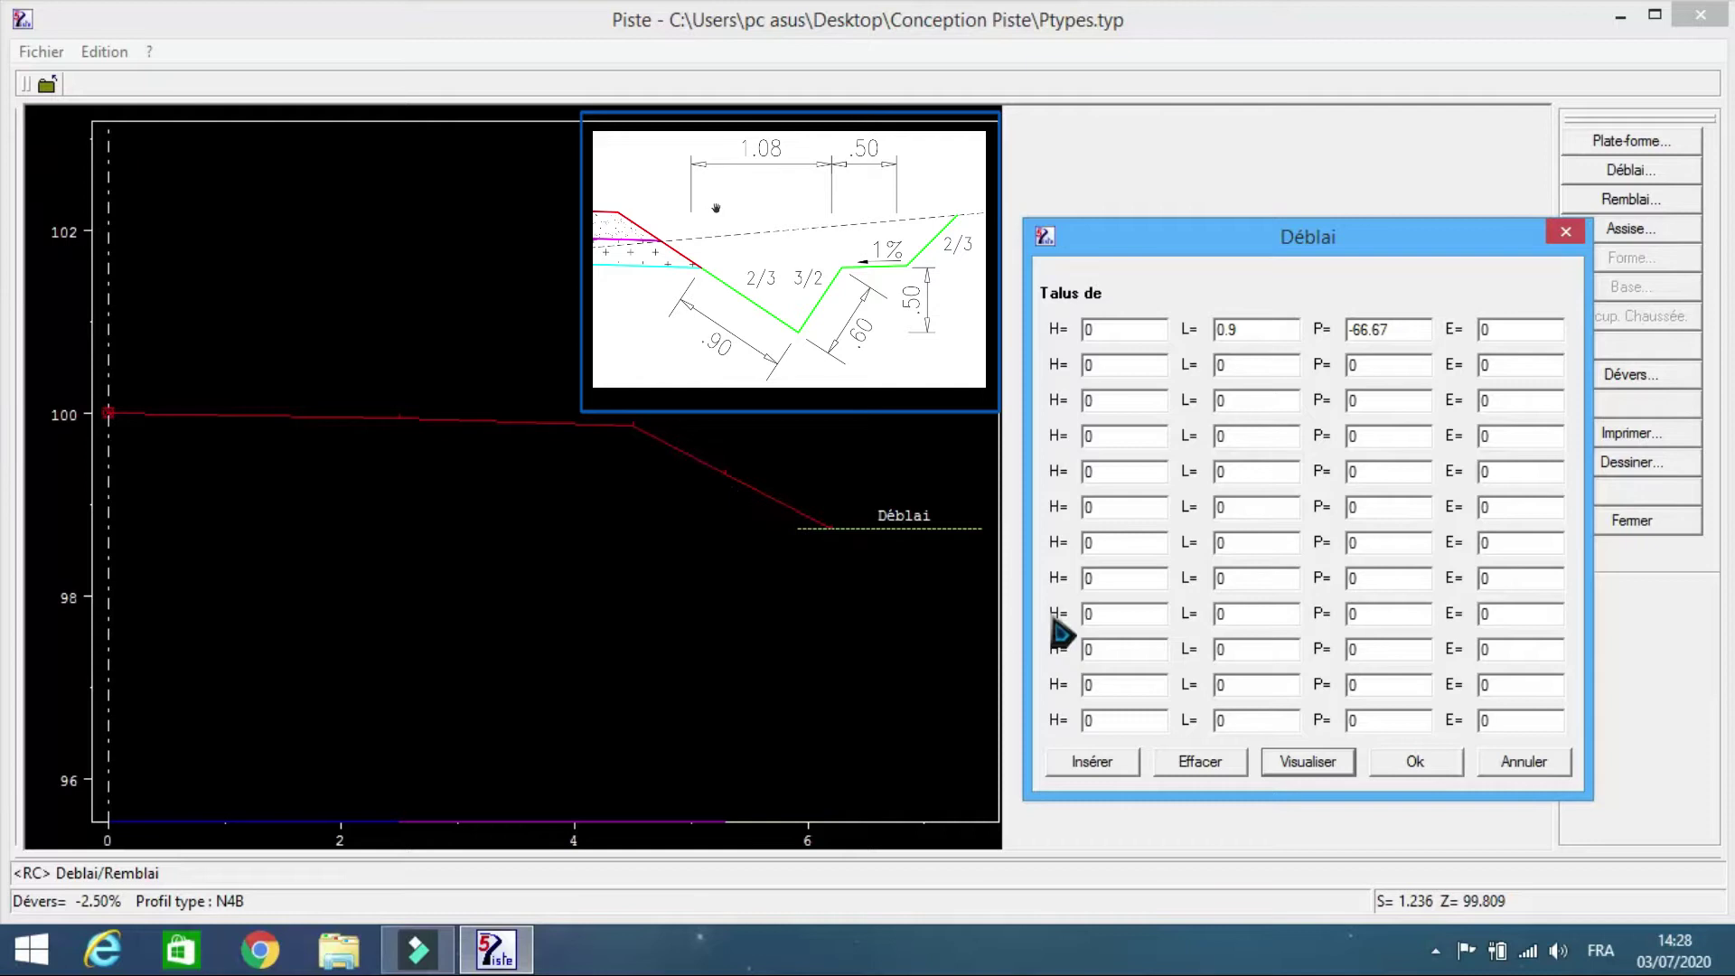
- Add the second cut segment with L 0.6, P 150 and the third with L 0.5, P 1, previewing each
double_click(1242, 369)
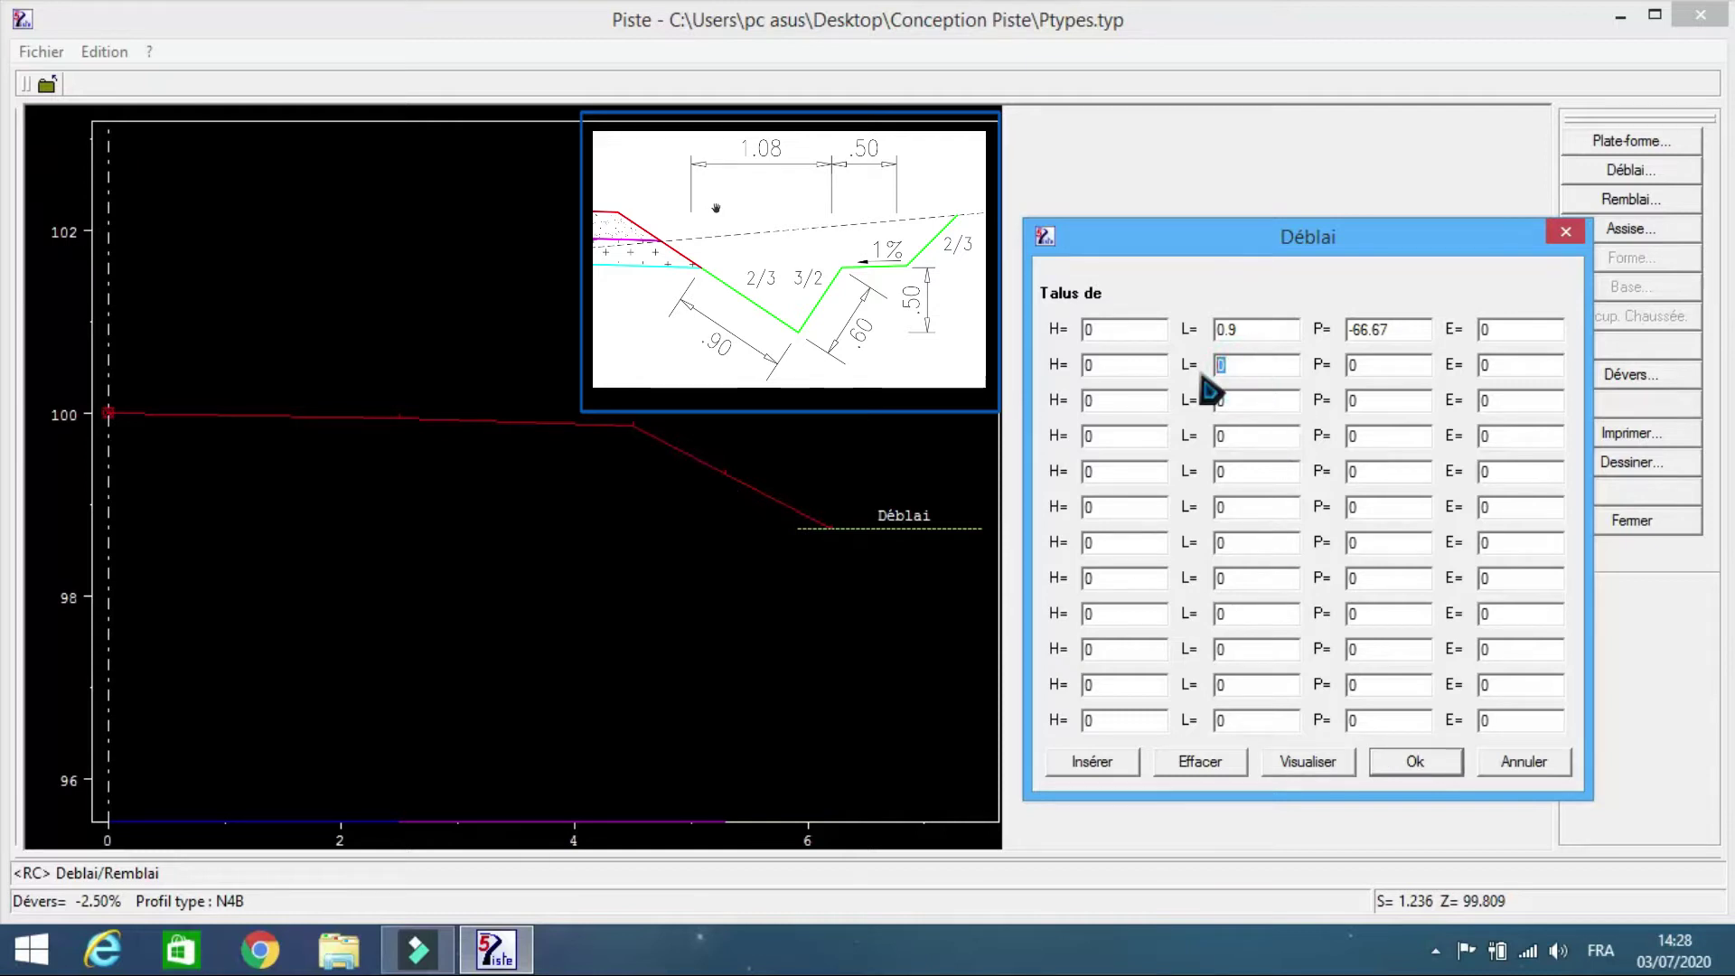
text(0.6)
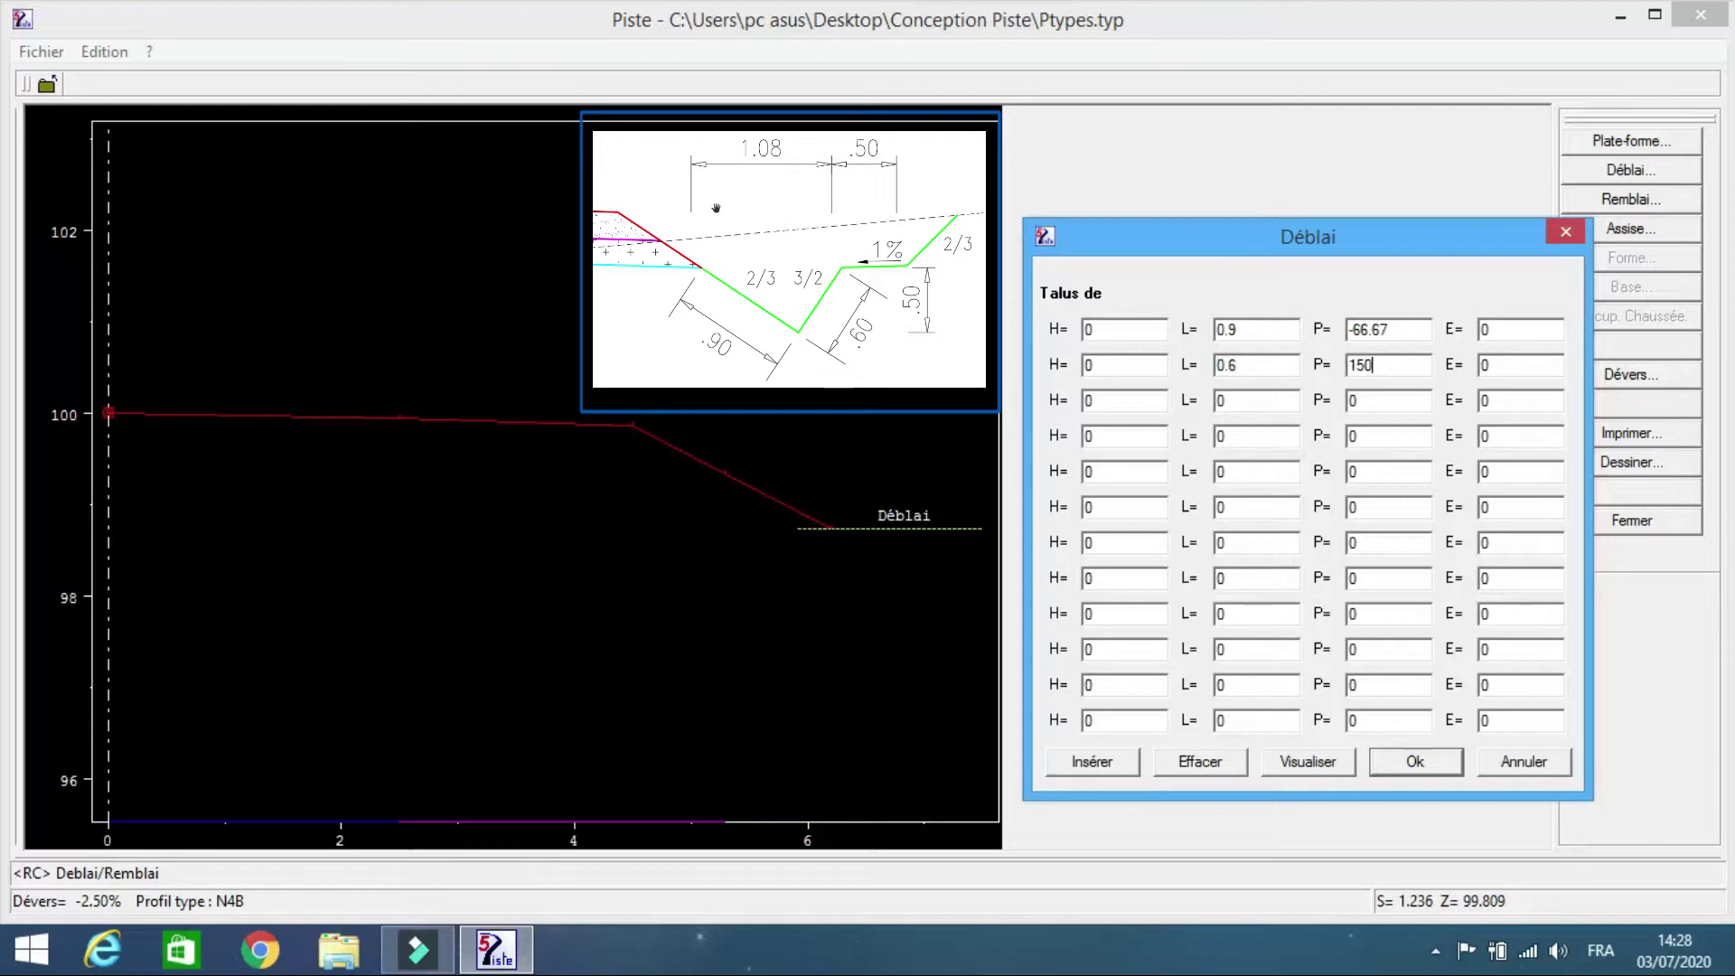
click(1275, 763)
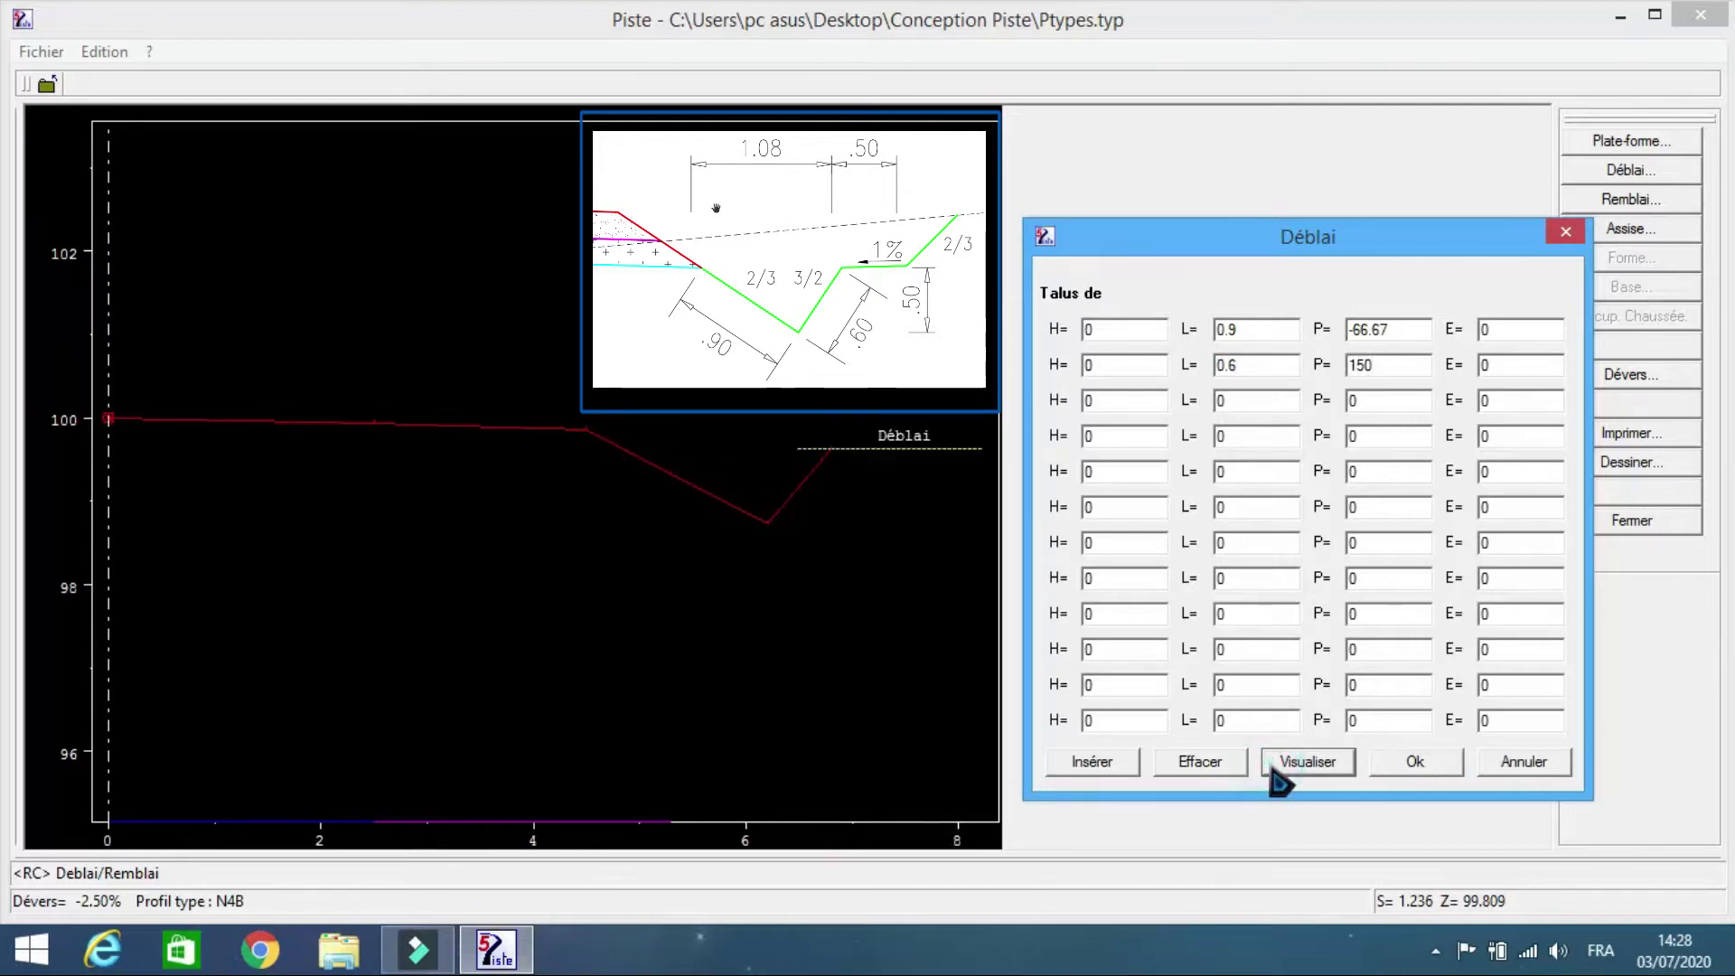
click(1244, 400)
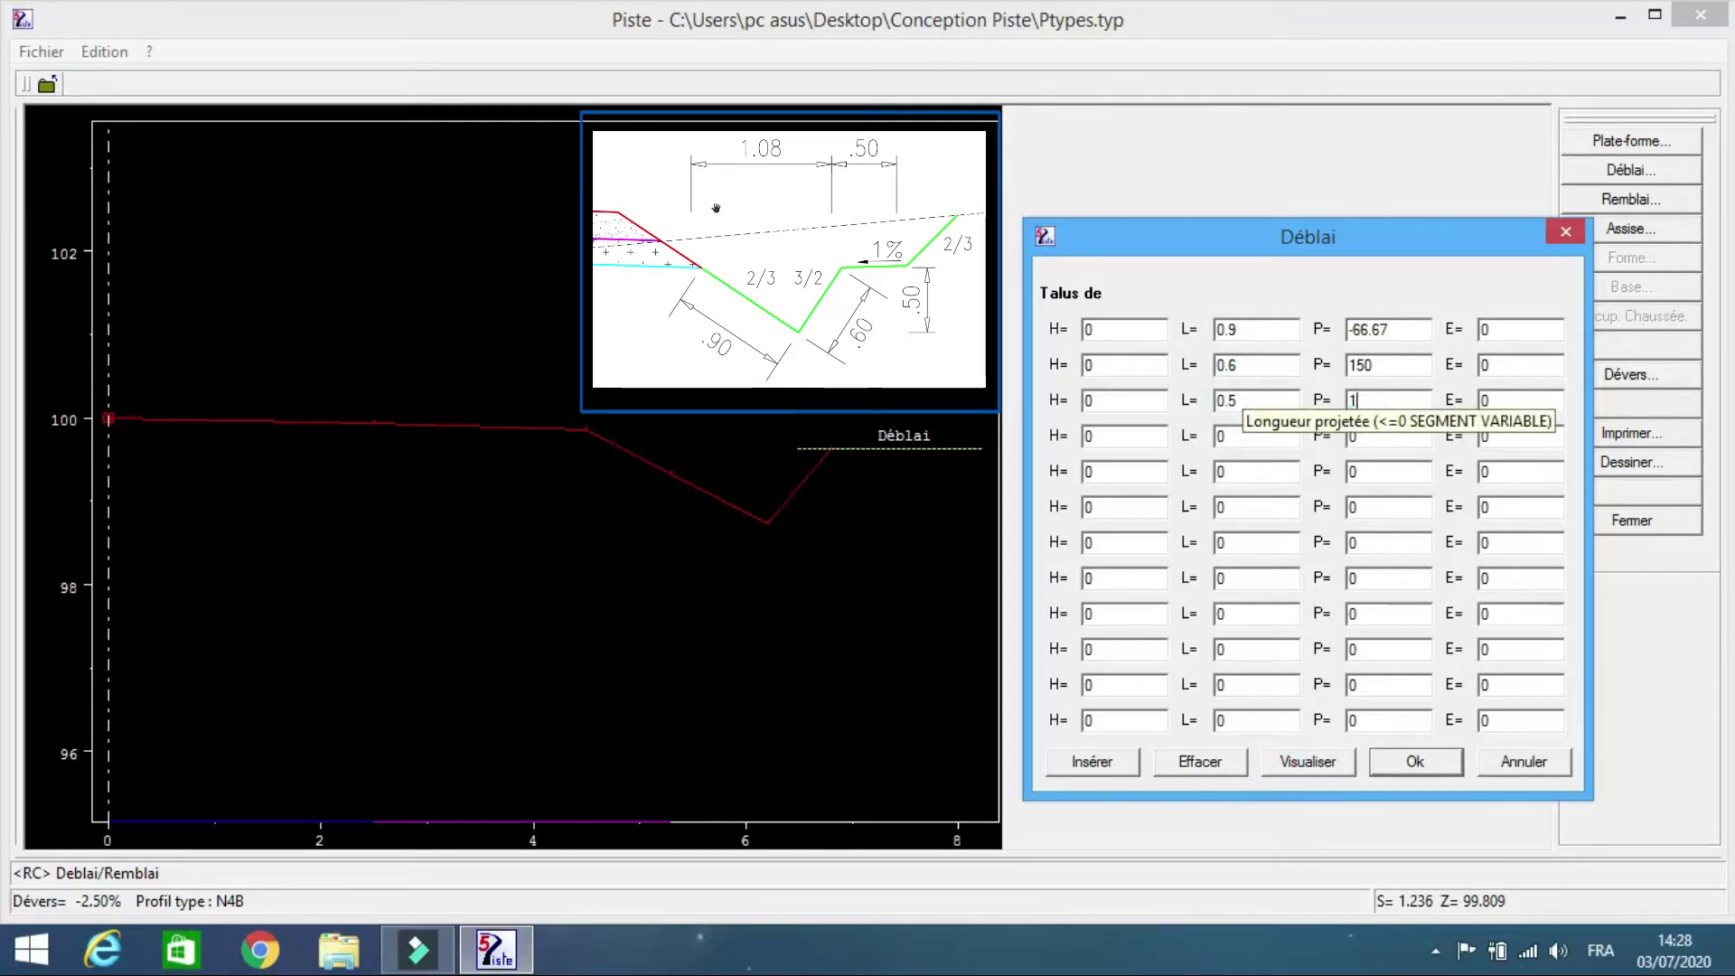
click(1308, 766)
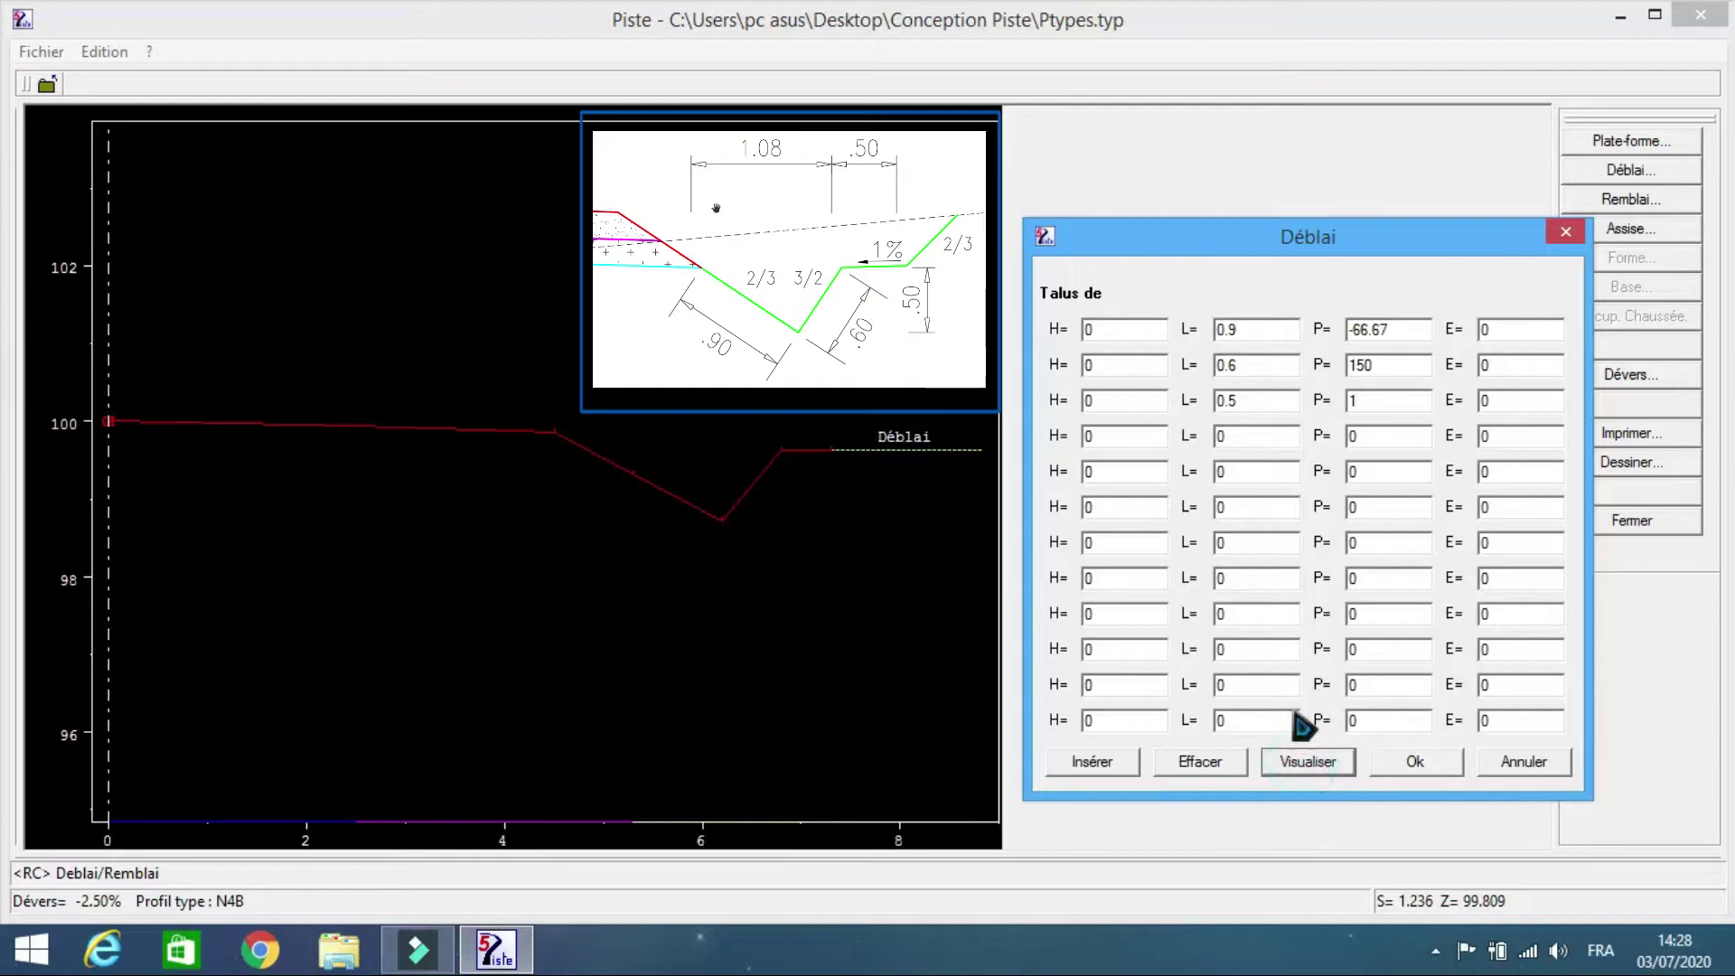
- Add the fourth cut segment with L -1 and P 66.67, preview it and validate the cut slope
double_click(1220, 438)
text(-1)
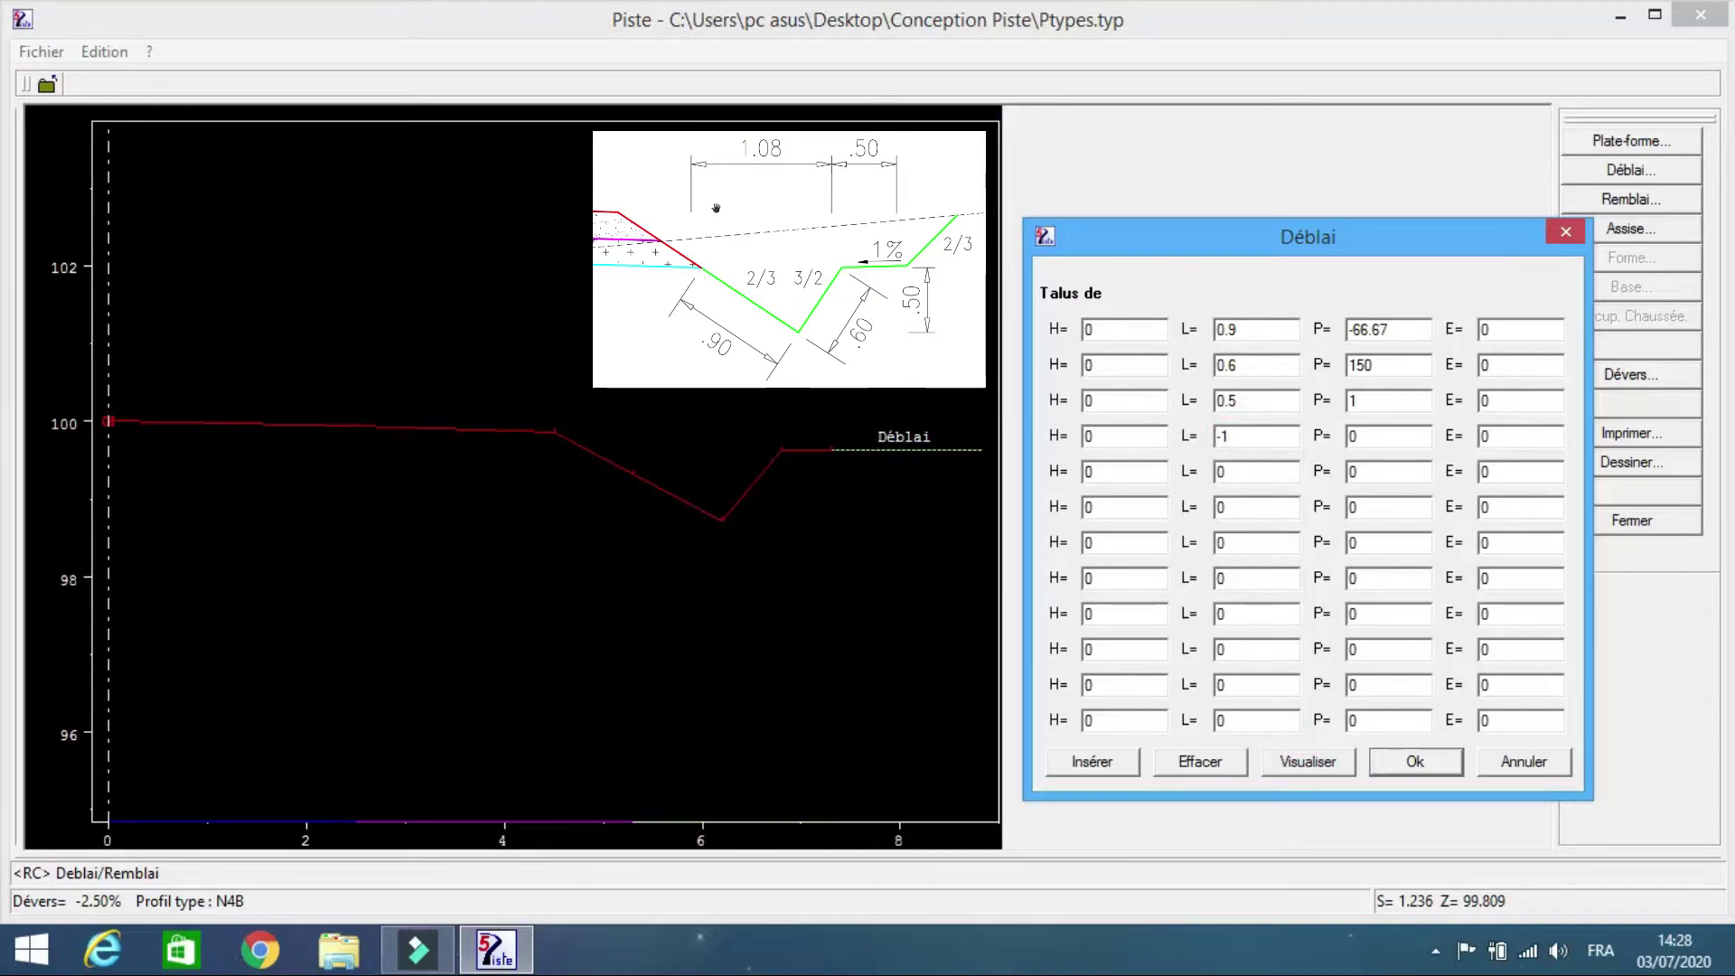
double_click(1371, 435)
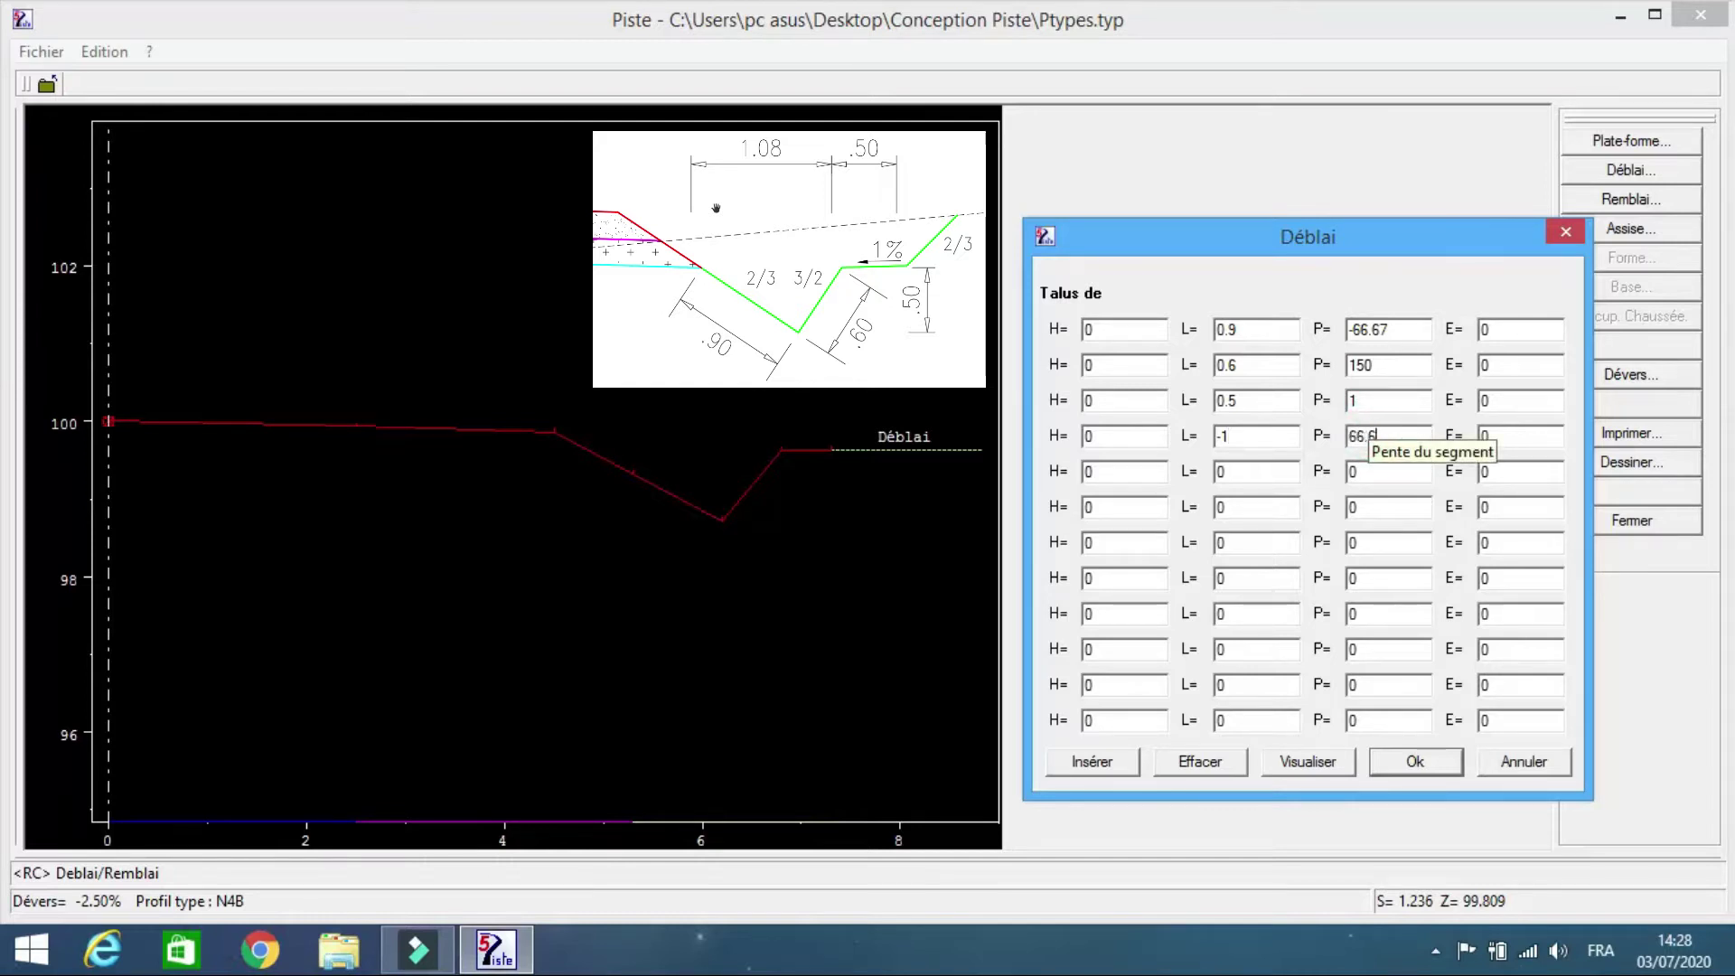
click(1310, 764)
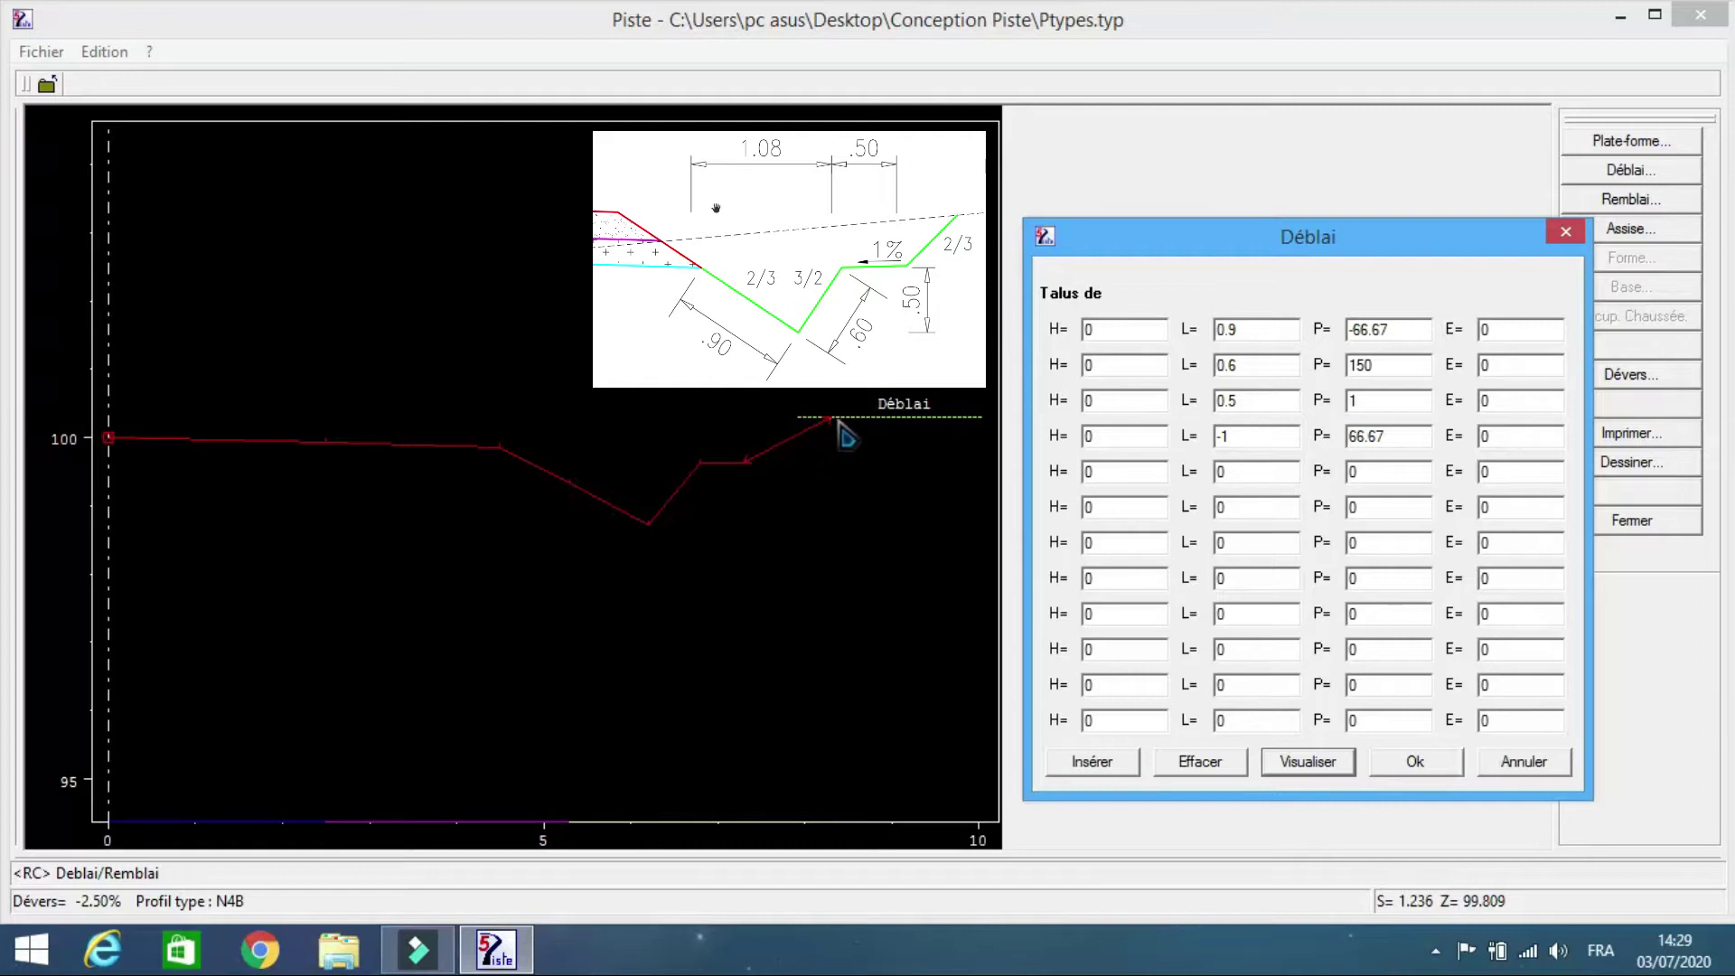
click(1437, 761)
- Define the fill (Remblai) slope's first segment with L -1 and P -66.667, and validate it
click(1631, 199)
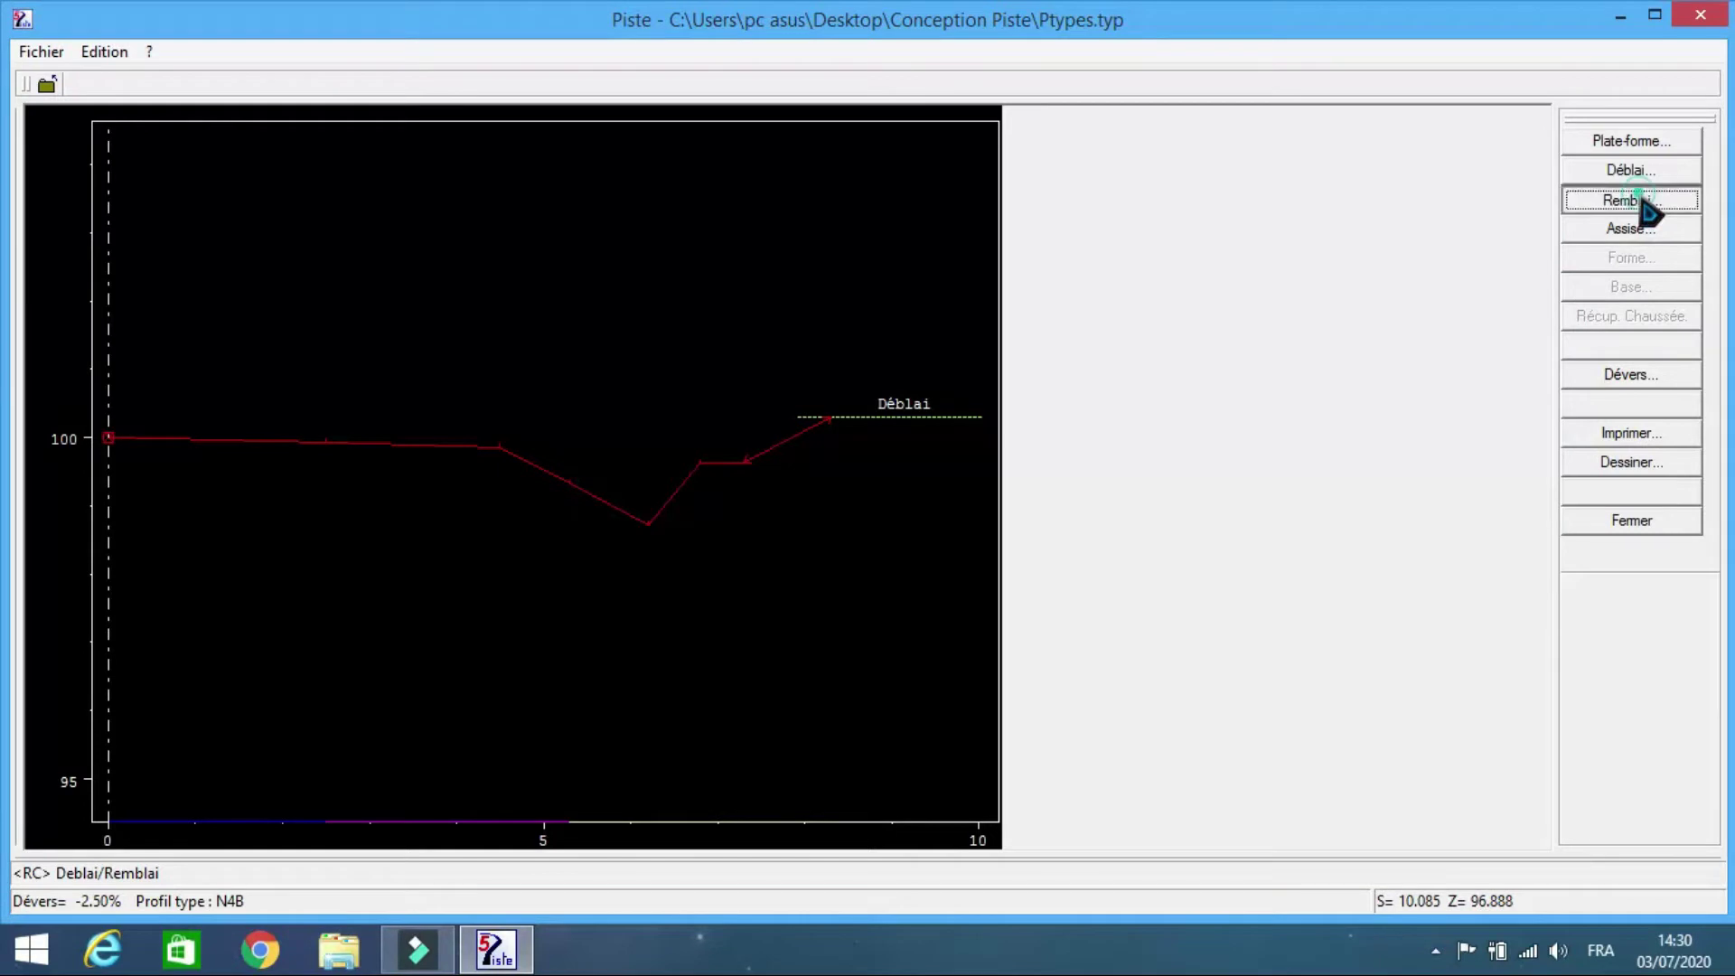
drag(988, 193, 1442, 265)
click(1258, 327)
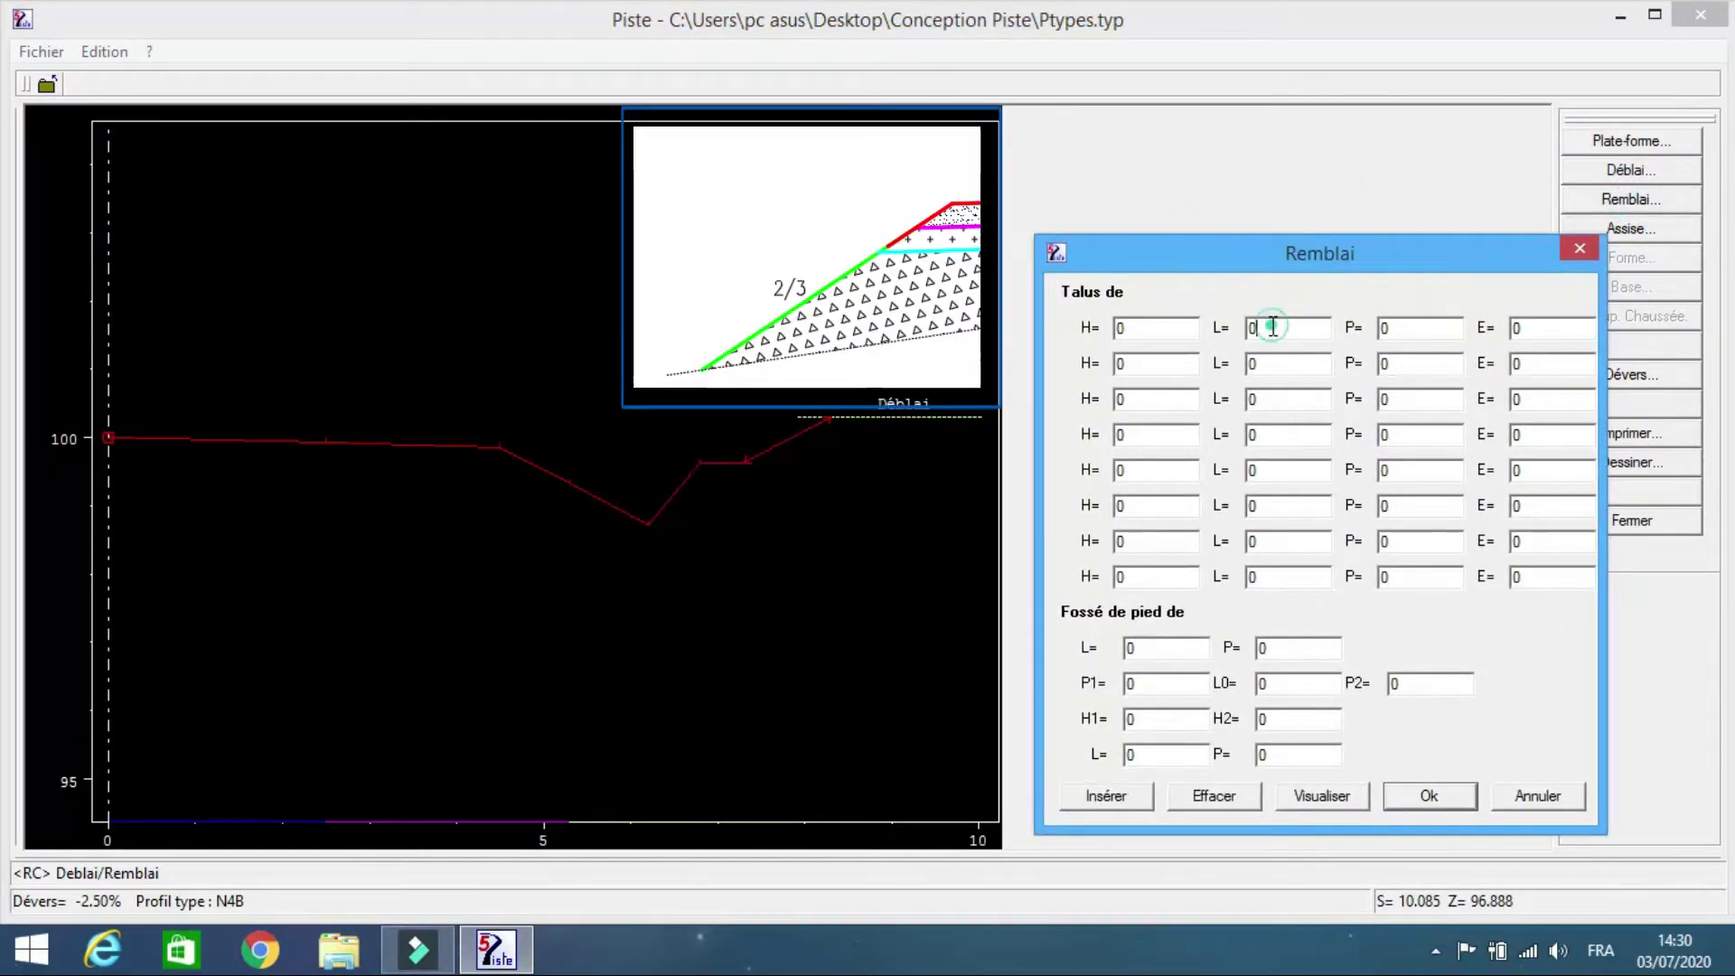
text(-66.667)
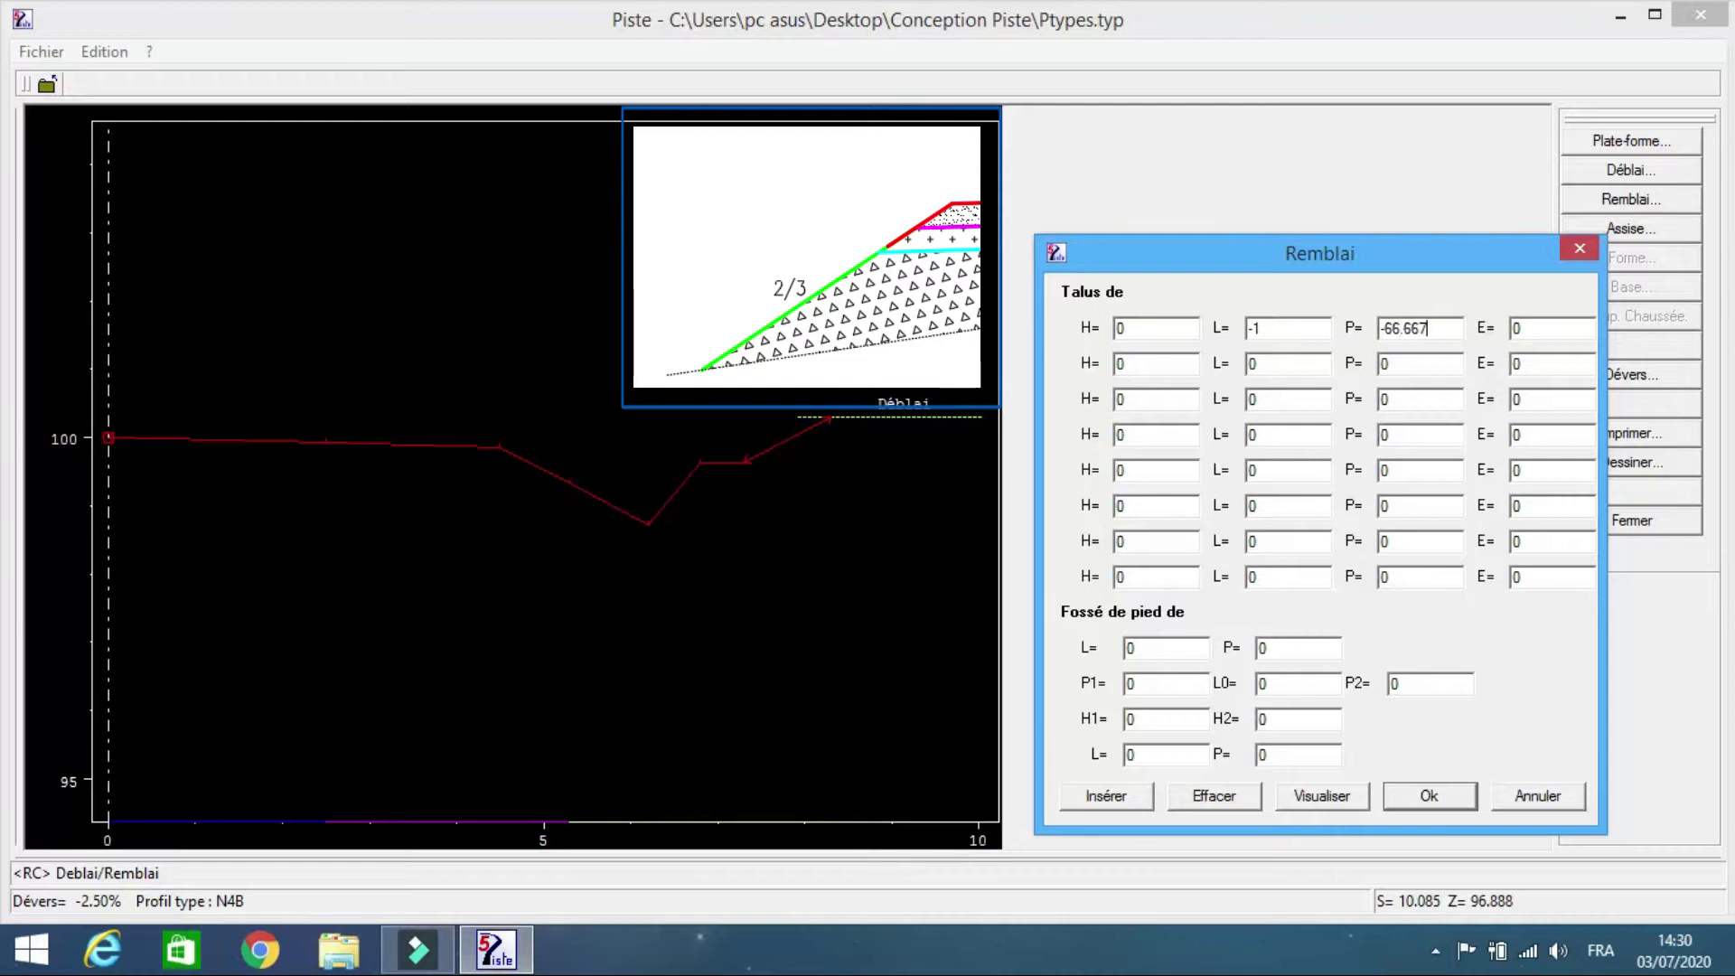
click(1401, 798)
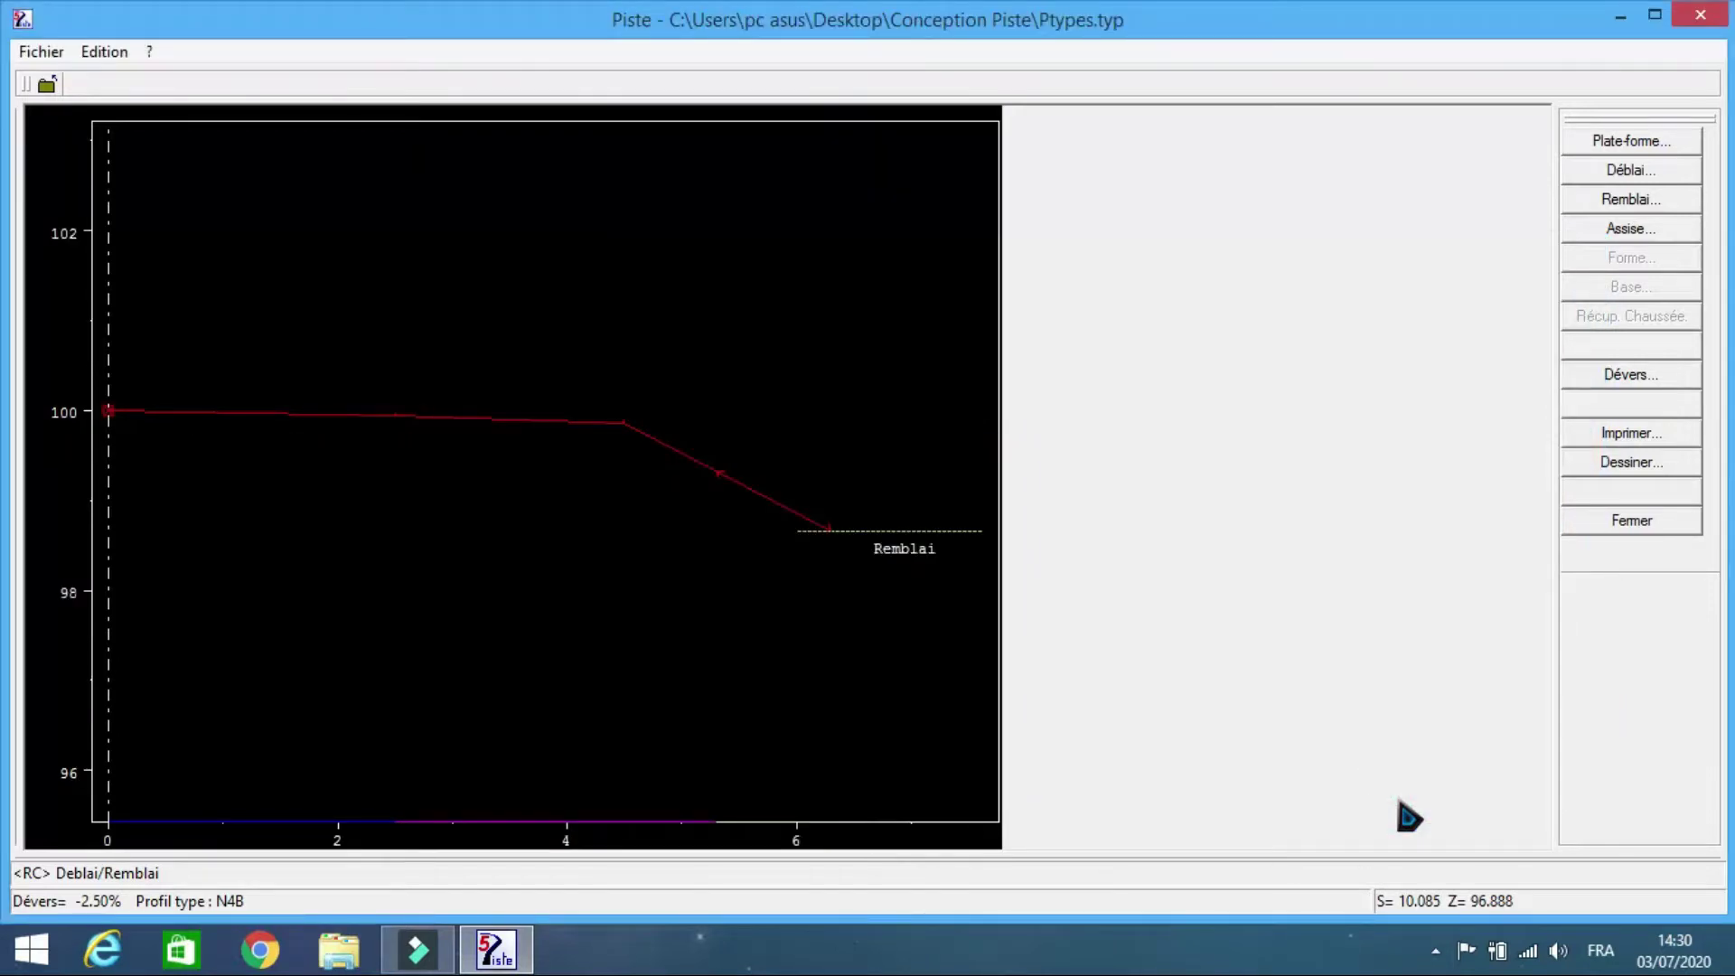
- Define the Assise layer with thickness E 0.4 and slope P -4, preview it and validate
click(1640, 229)
drag(671, 264, 1194, 337)
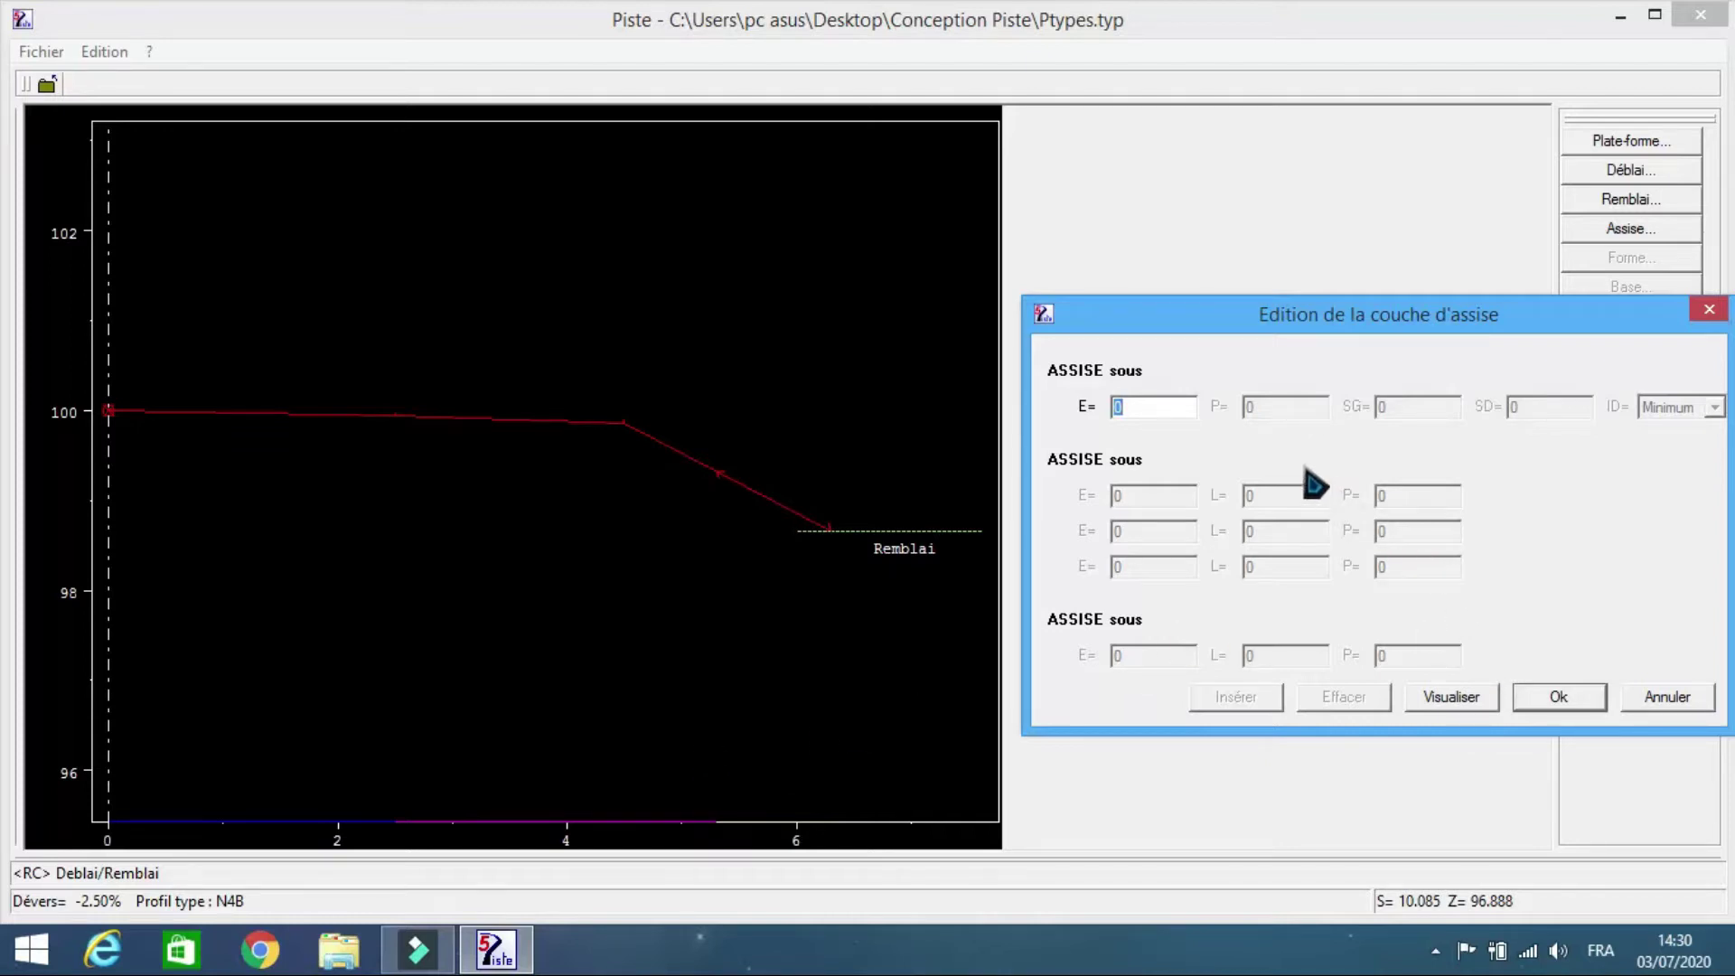
click(1134, 403)
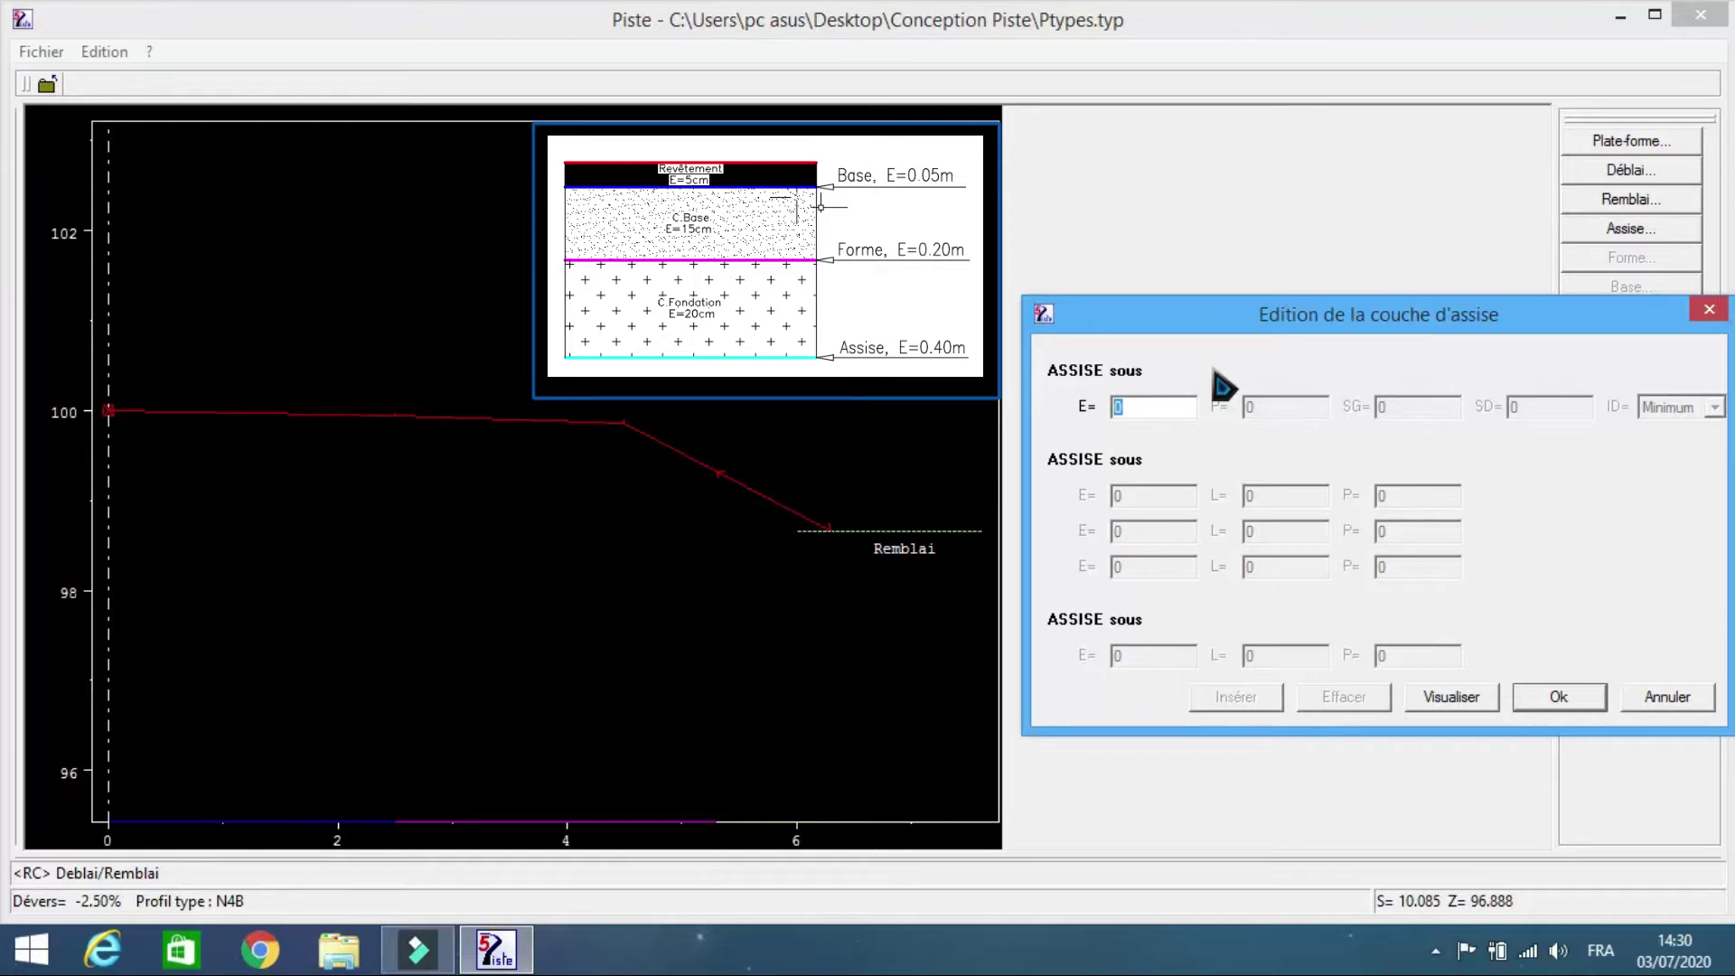
text(0.4)
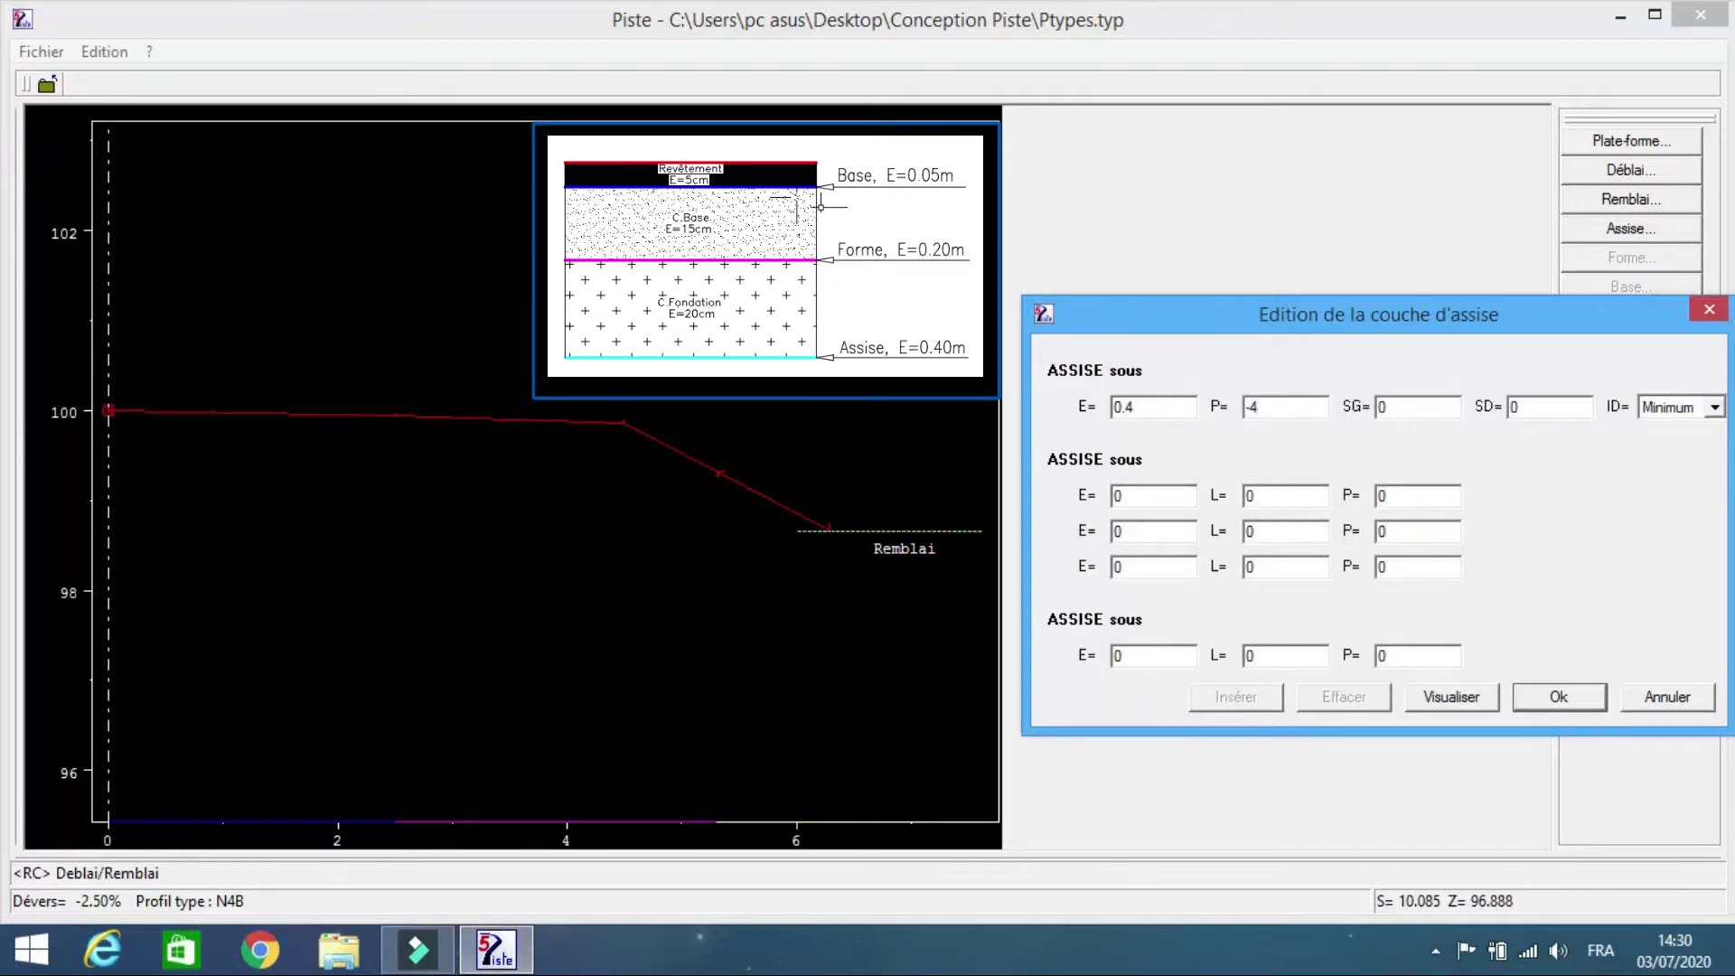
click(1429, 702)
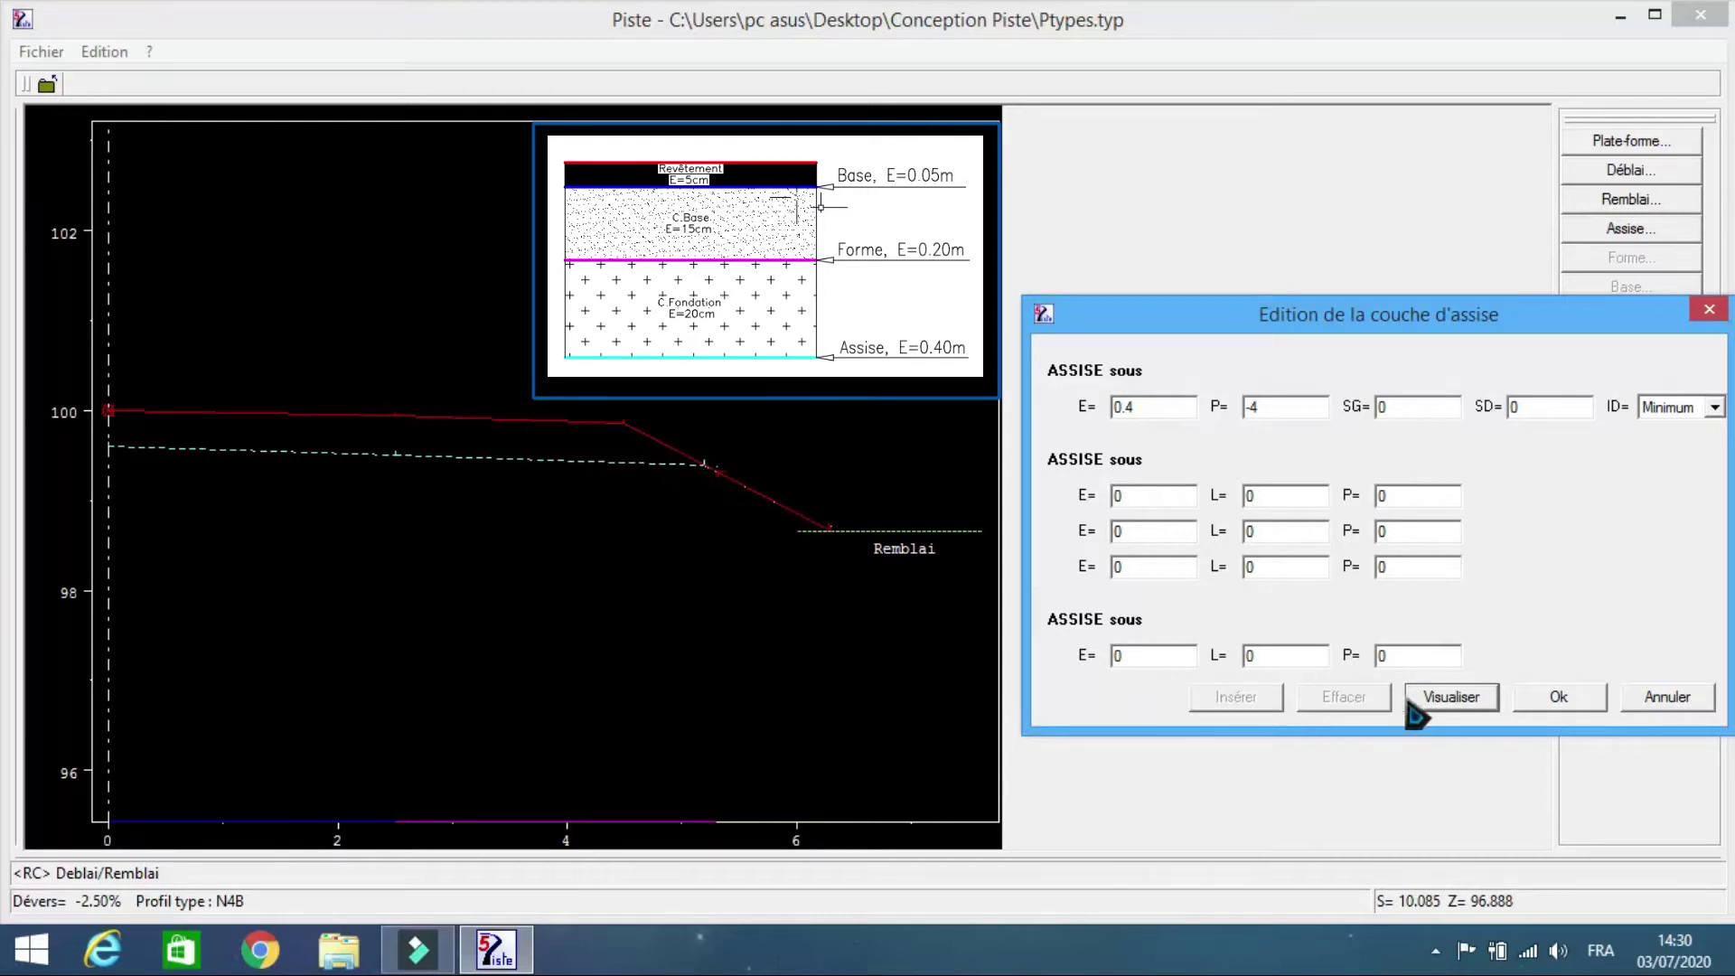
click(1558, 696)
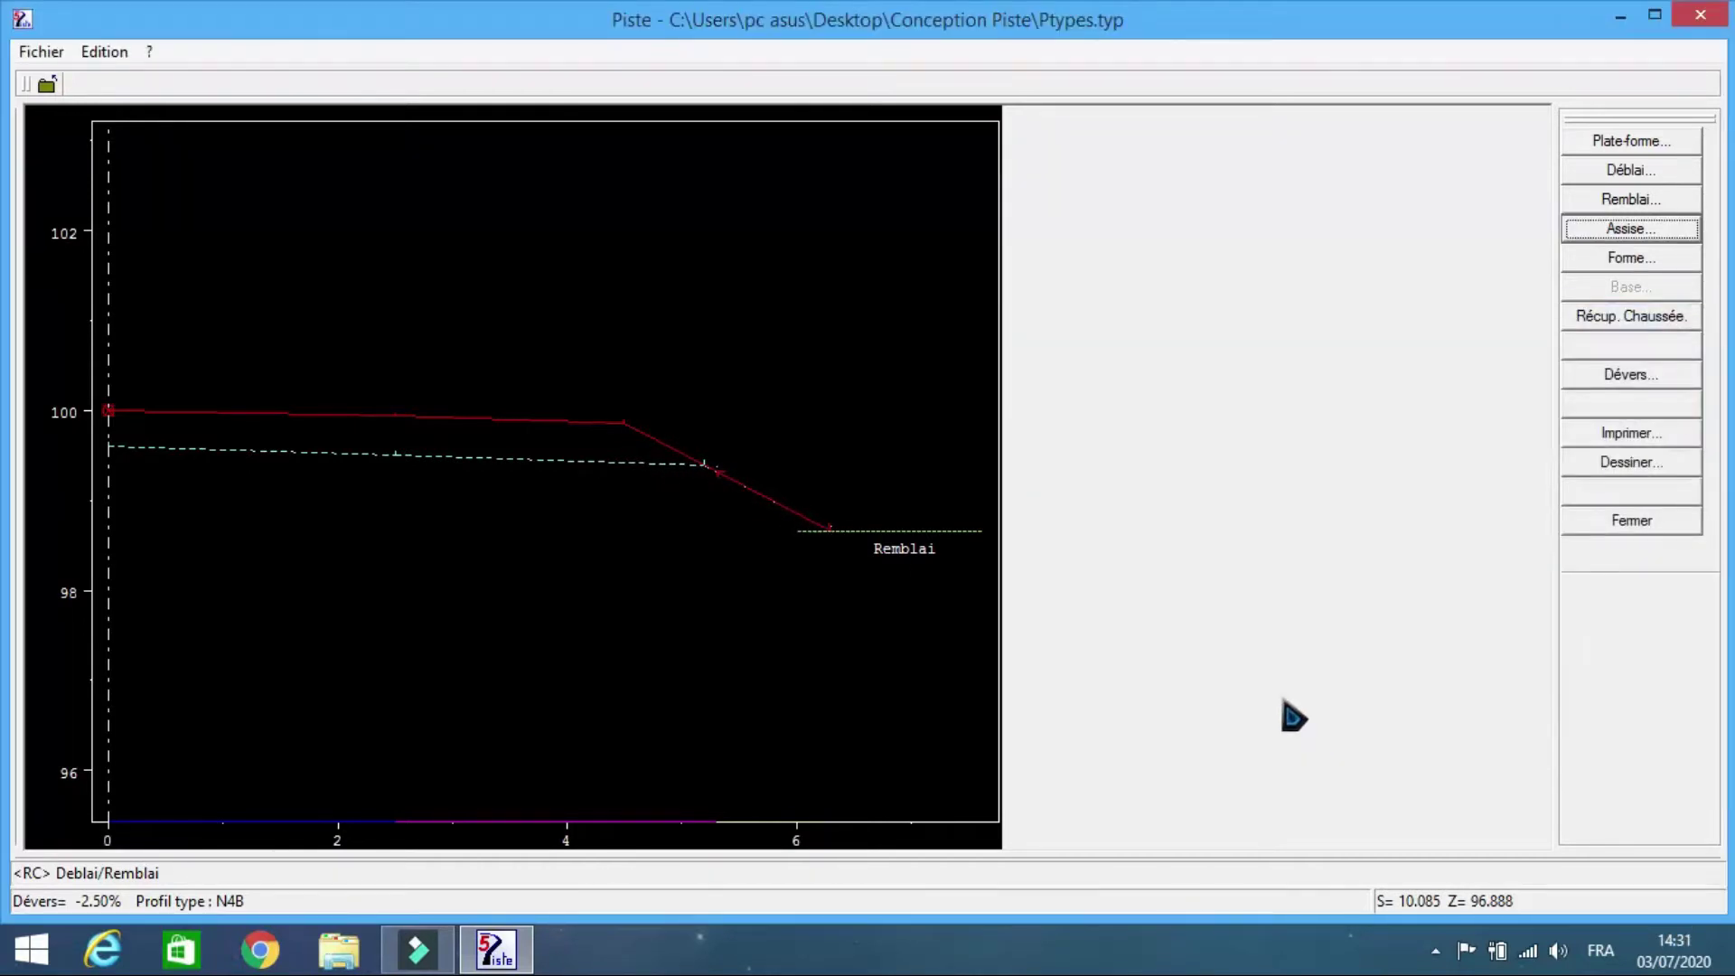
- Define the Forme layer with thickness E 0.2 and slope P -4, and validate it
click(1601, 260)
drag(692, 288, 1209, 295)
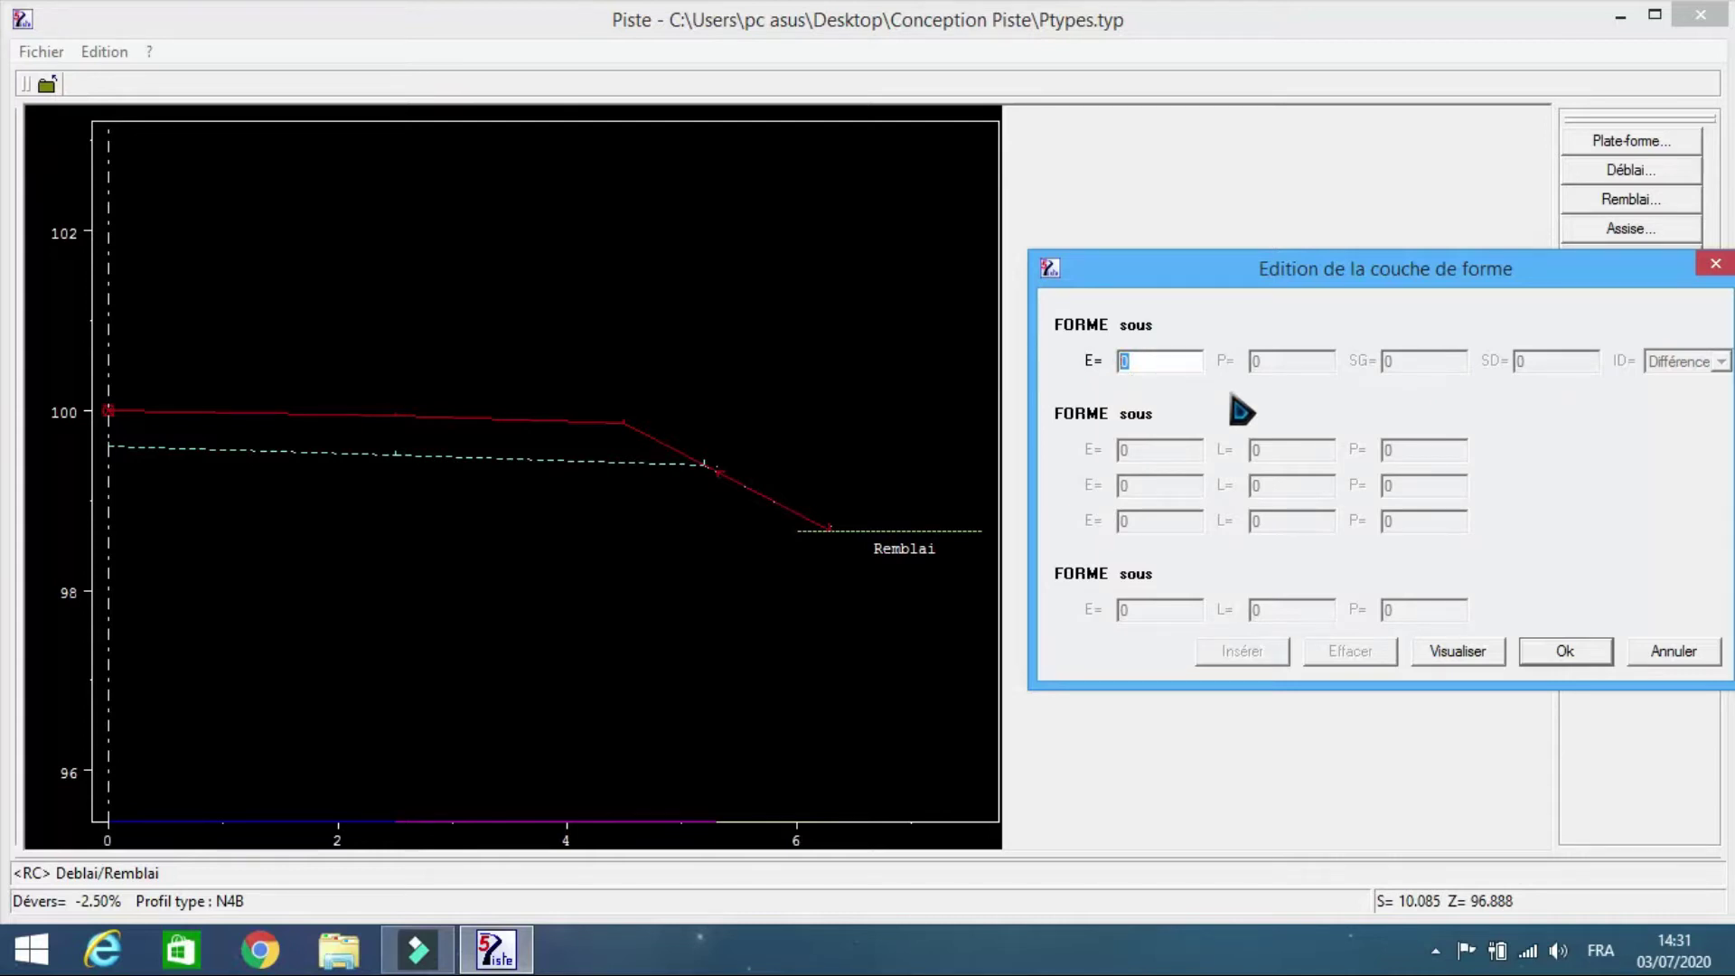
text(2)
click(1269, 356)
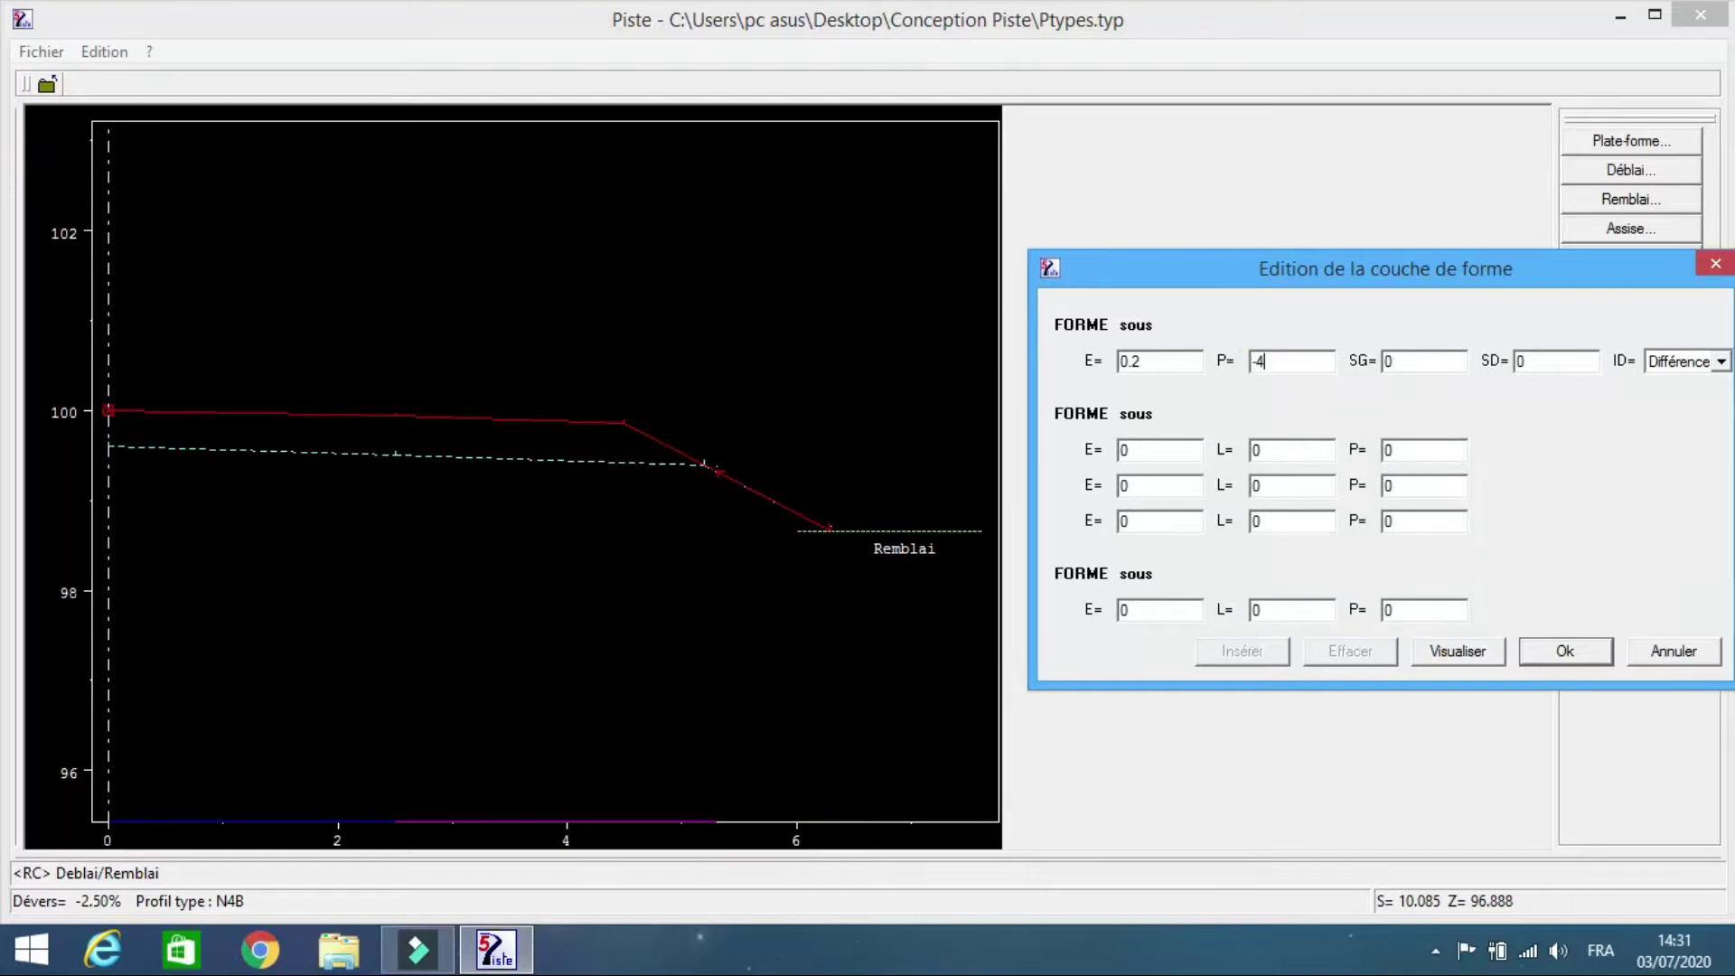
click(1544, 668)
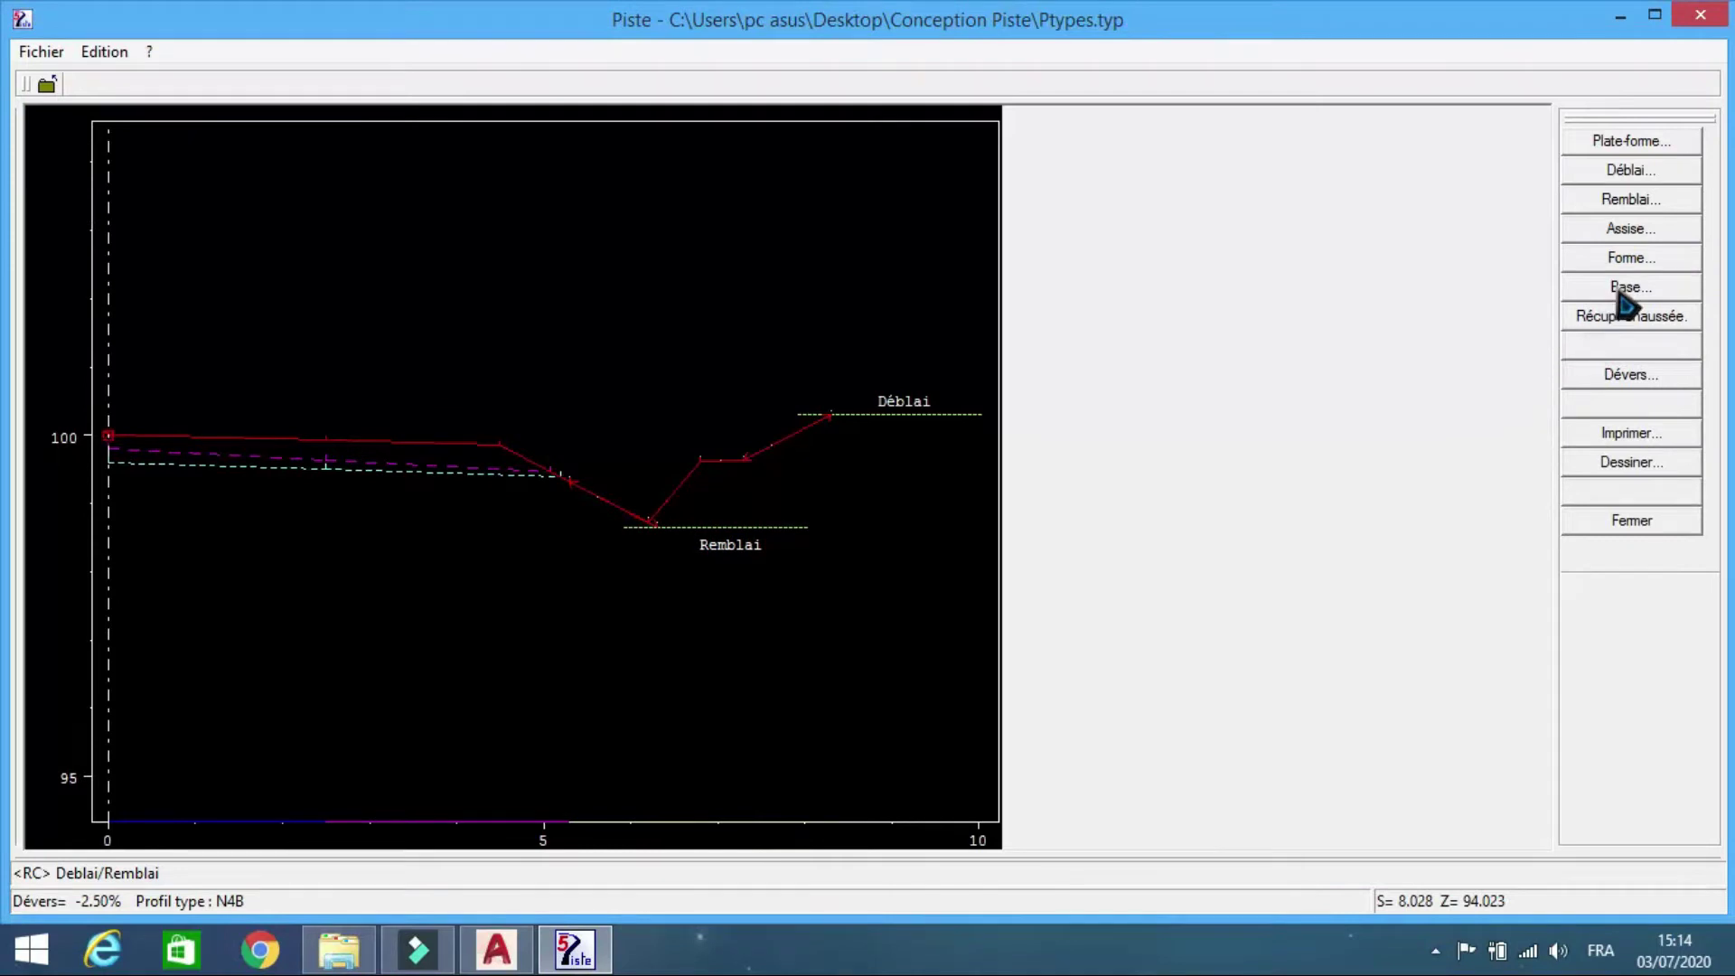
- Set the Base layer under the carriageway to thickness E 0.05 and slope P -2.5, and preview it
click(1623, 287)
drag(729, 268, 1292, 374)
click(1120, 437)
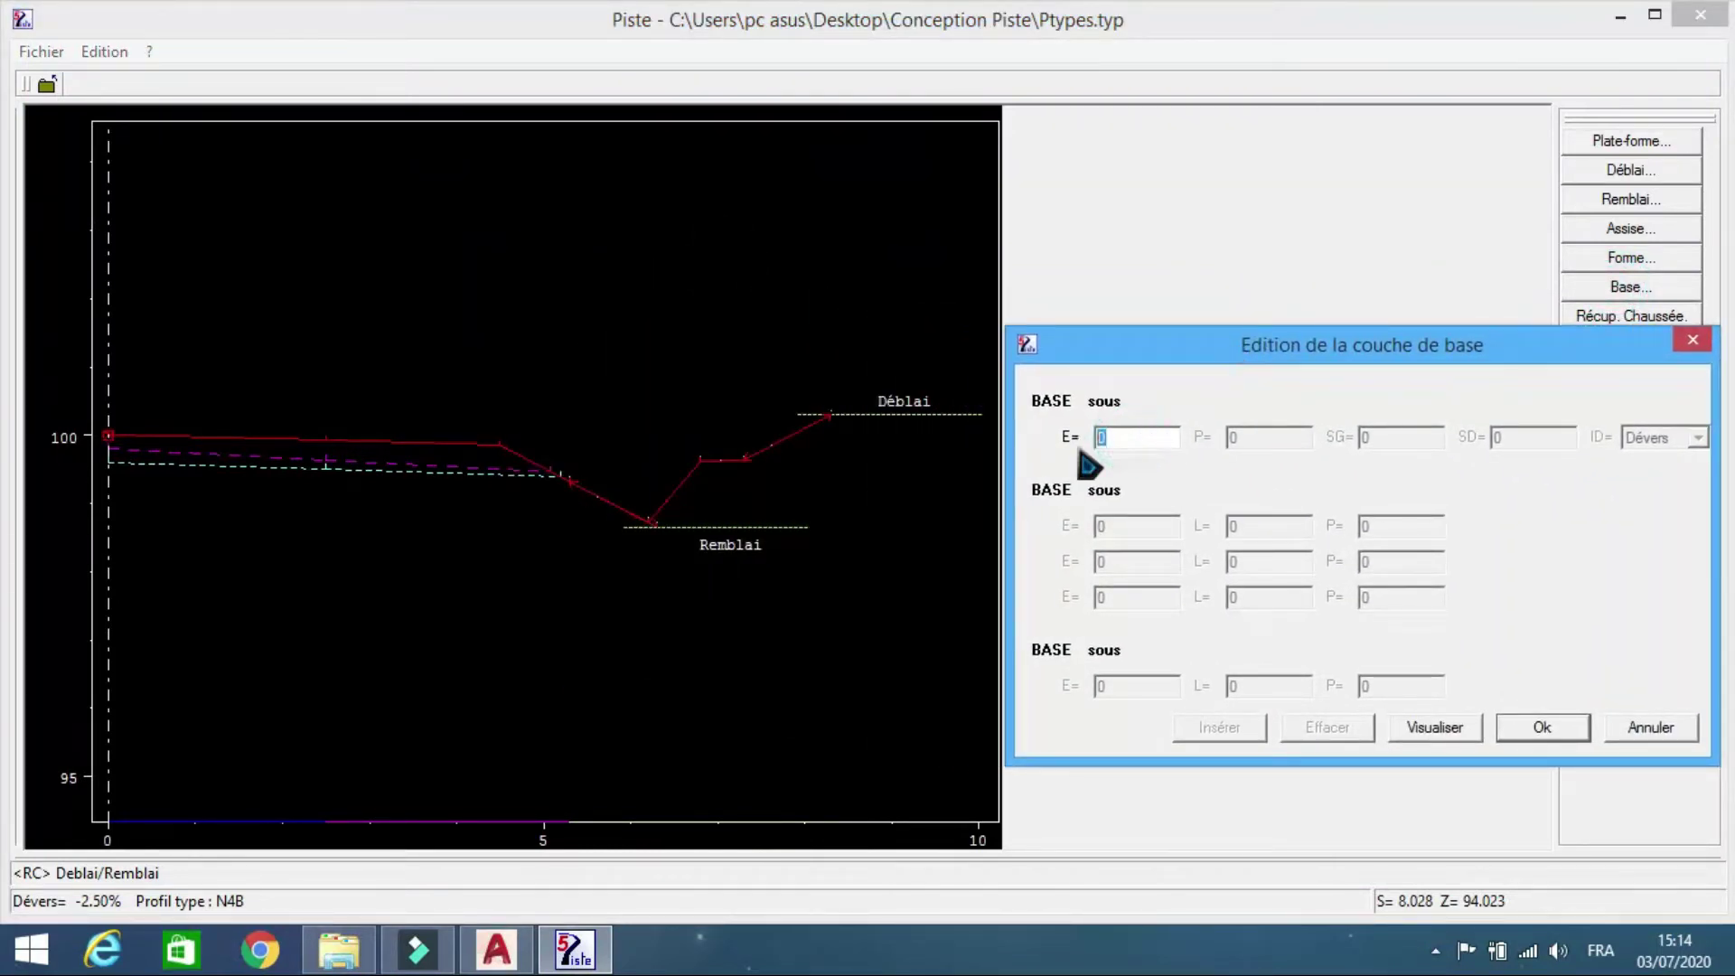
text(.05)
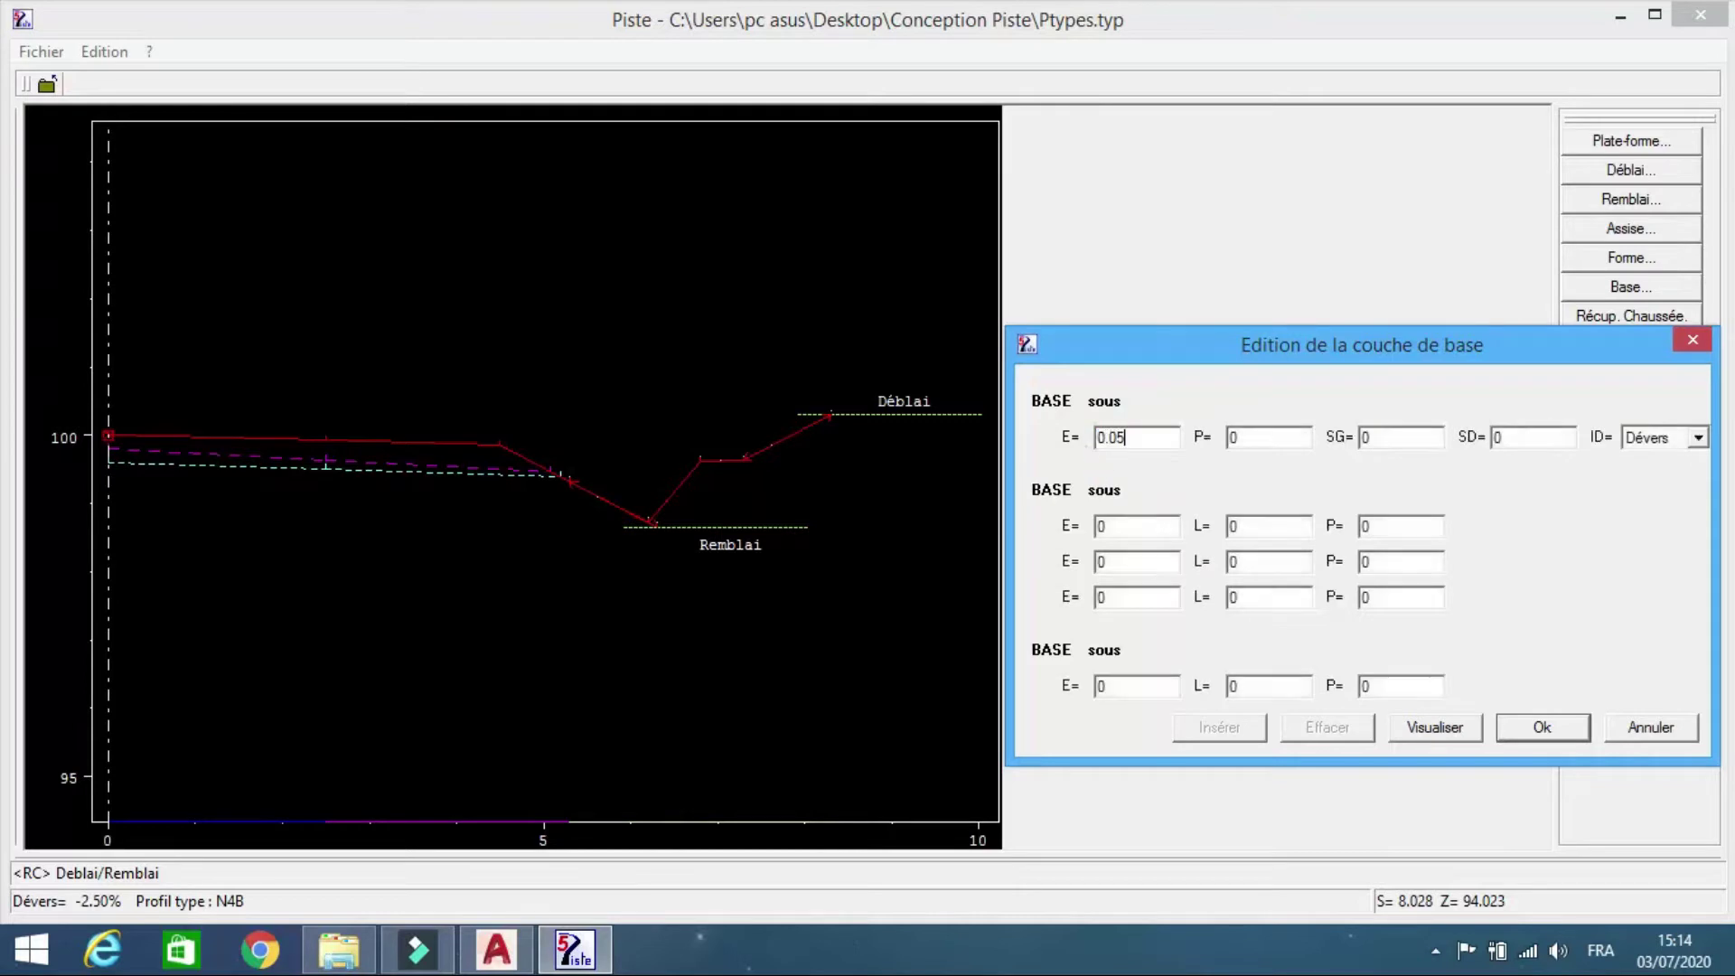
click(1234, 443)
click(1435, 729)
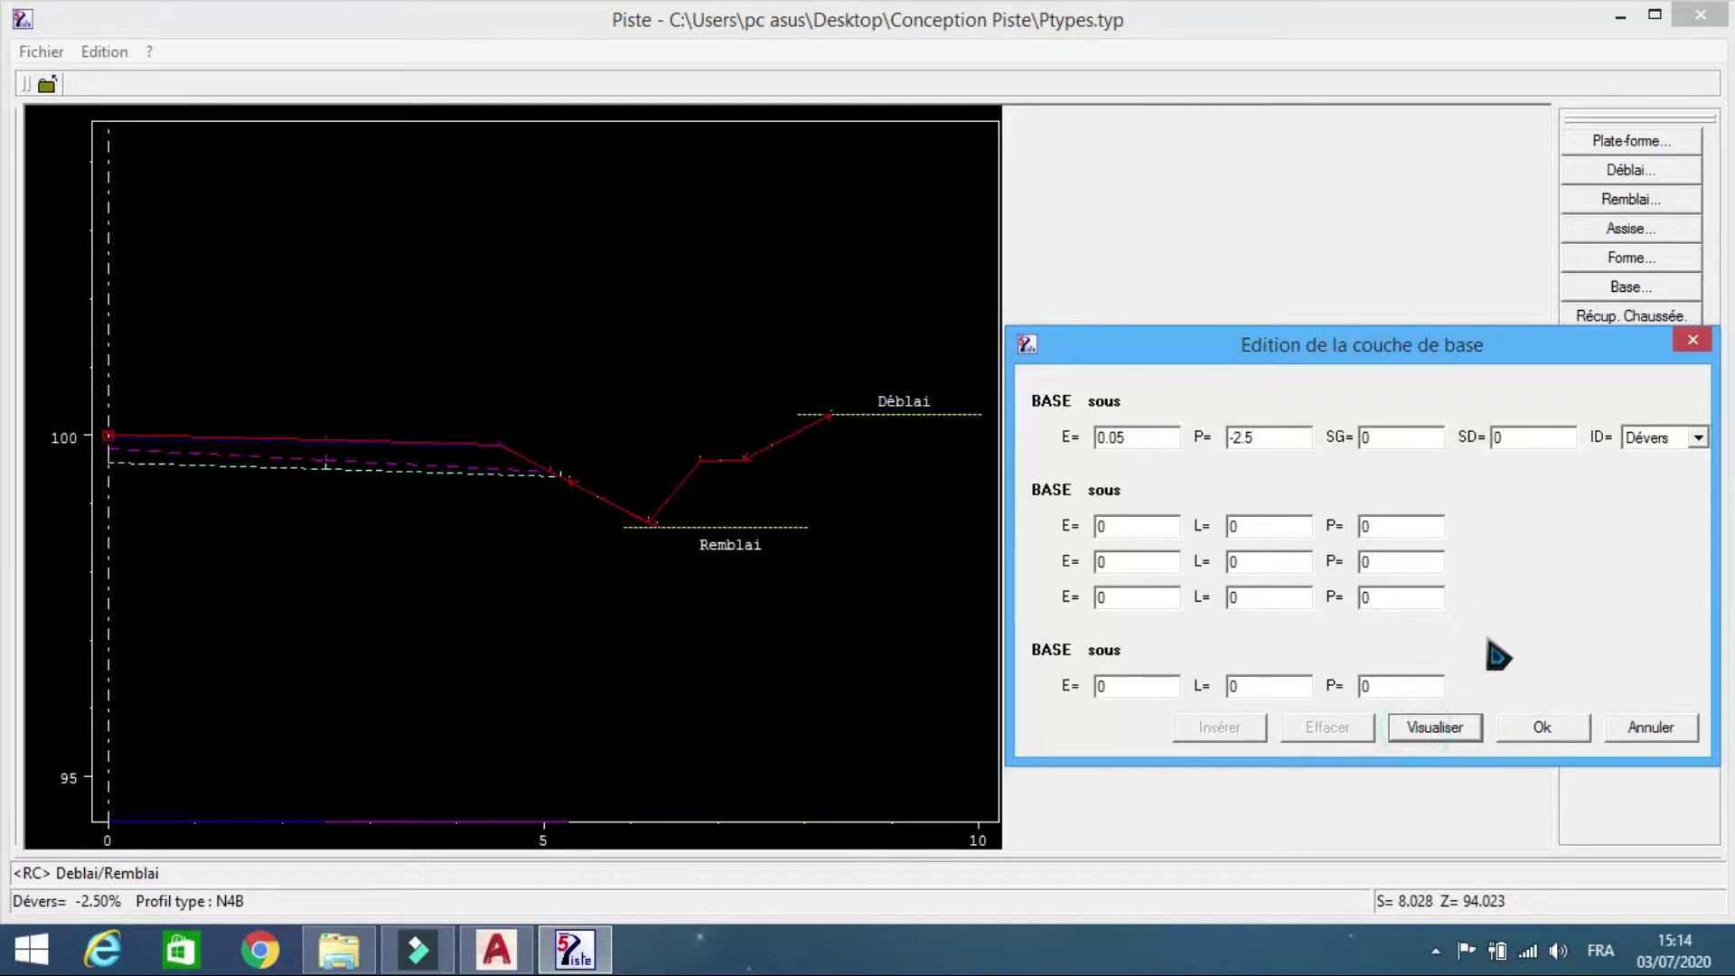
- Define the Base layer's first shoulder segment with E 0.05, L 0.2 and P -2.5, and preview it
click(1143, 530)
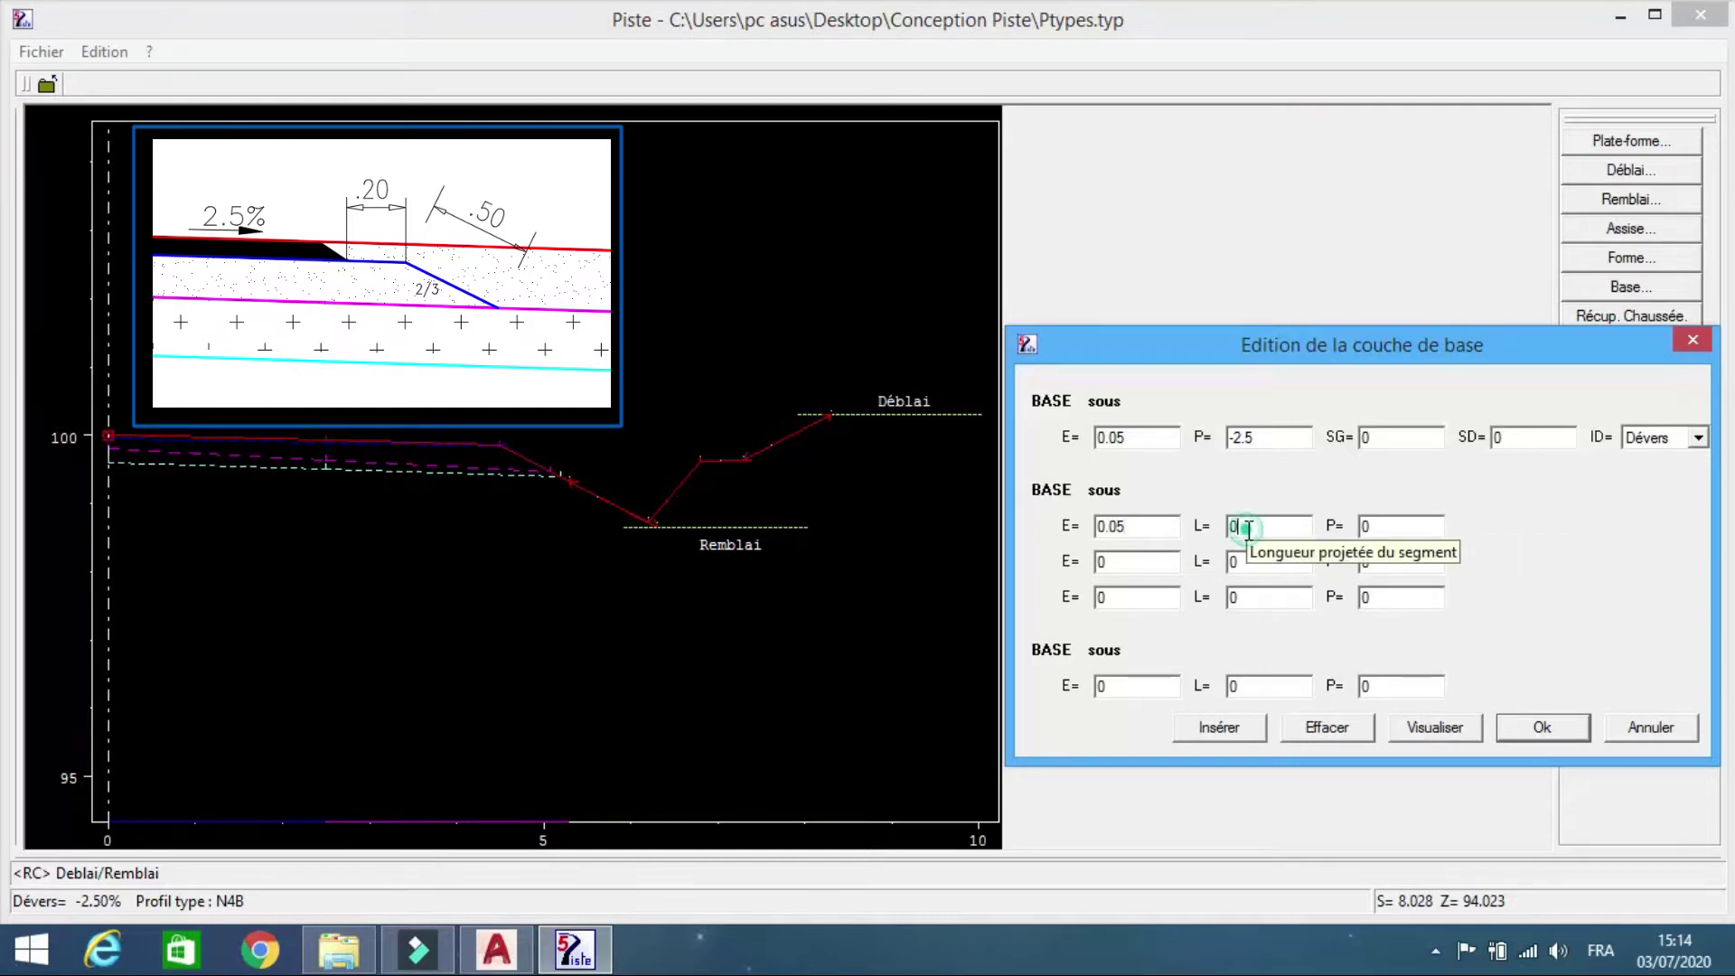
text(.2)
click(1401, 525)
key(BackSpace)
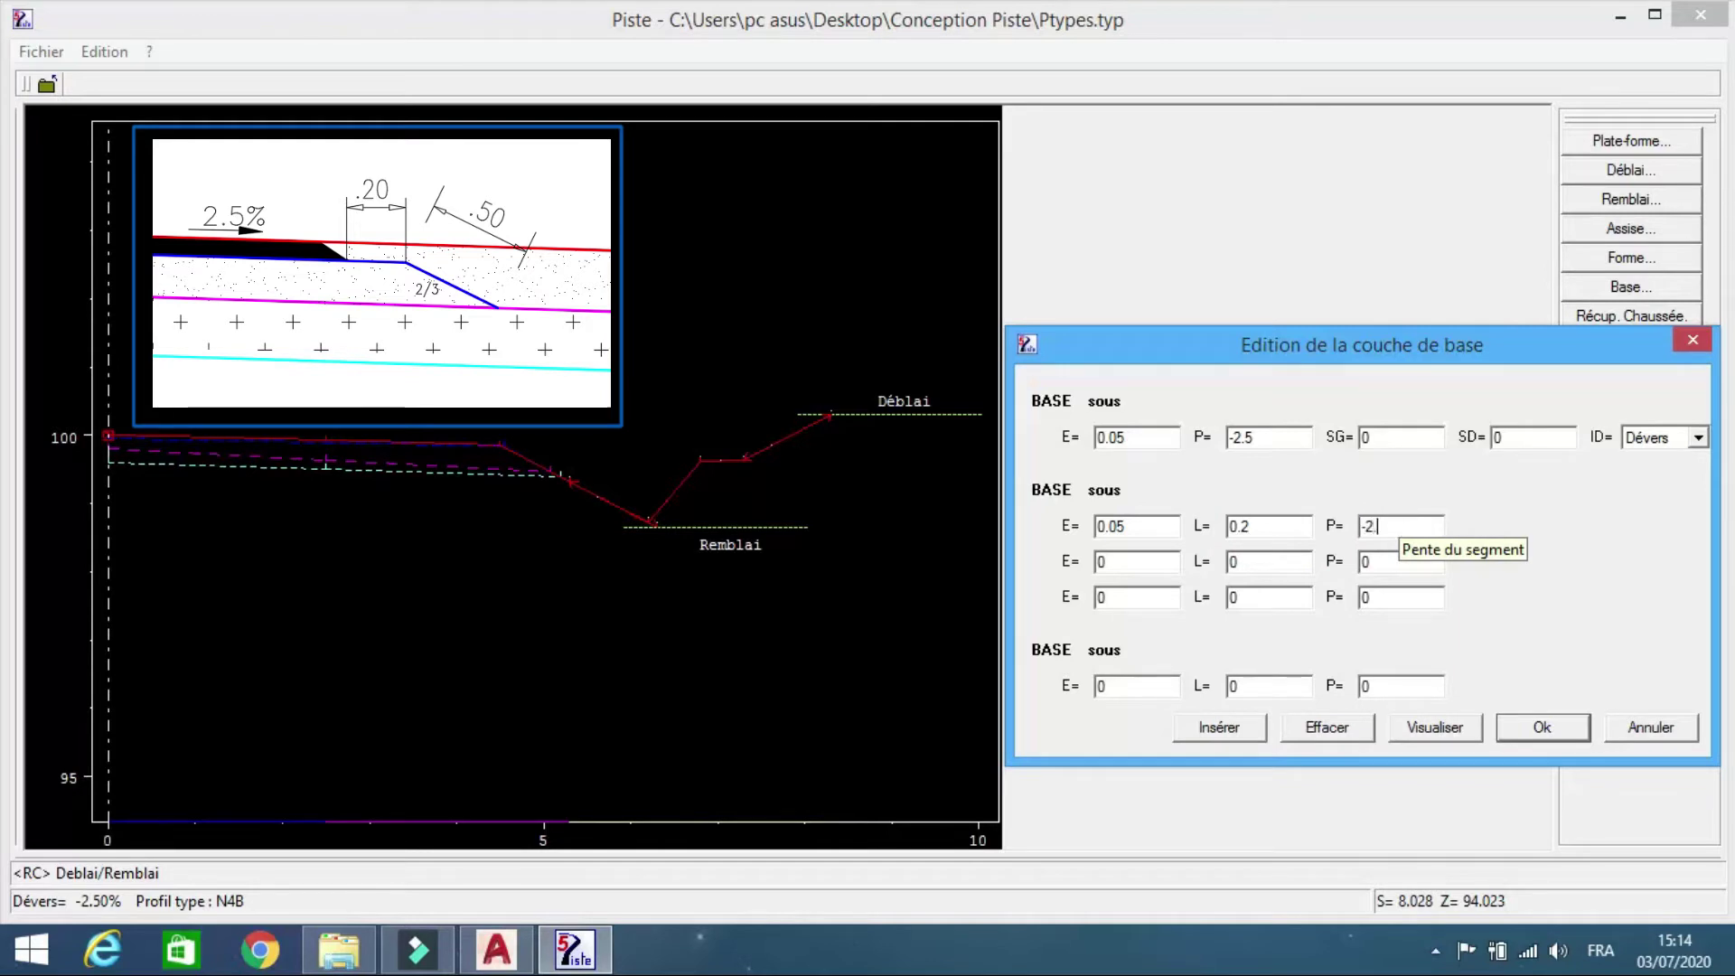
click(1416, 732)
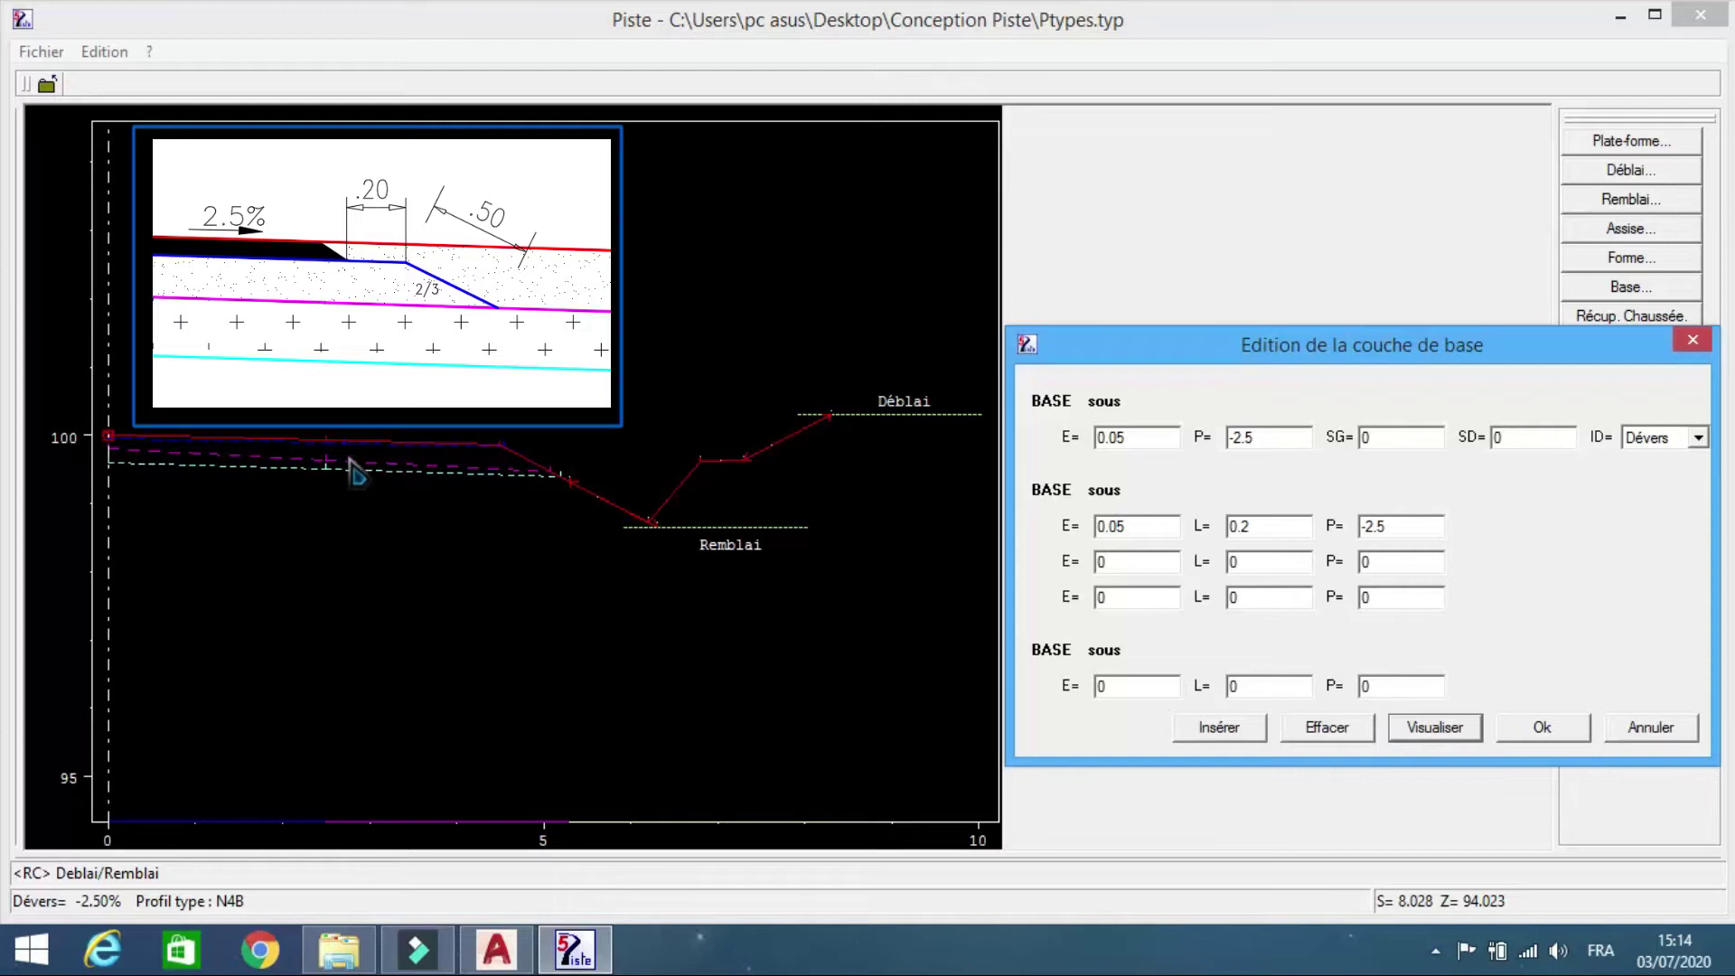
- Define the second shoulder segment of the Base layer with E 0, L 0.5 and P -66.67, preview it and validate the layer
double_click(1110, 562)
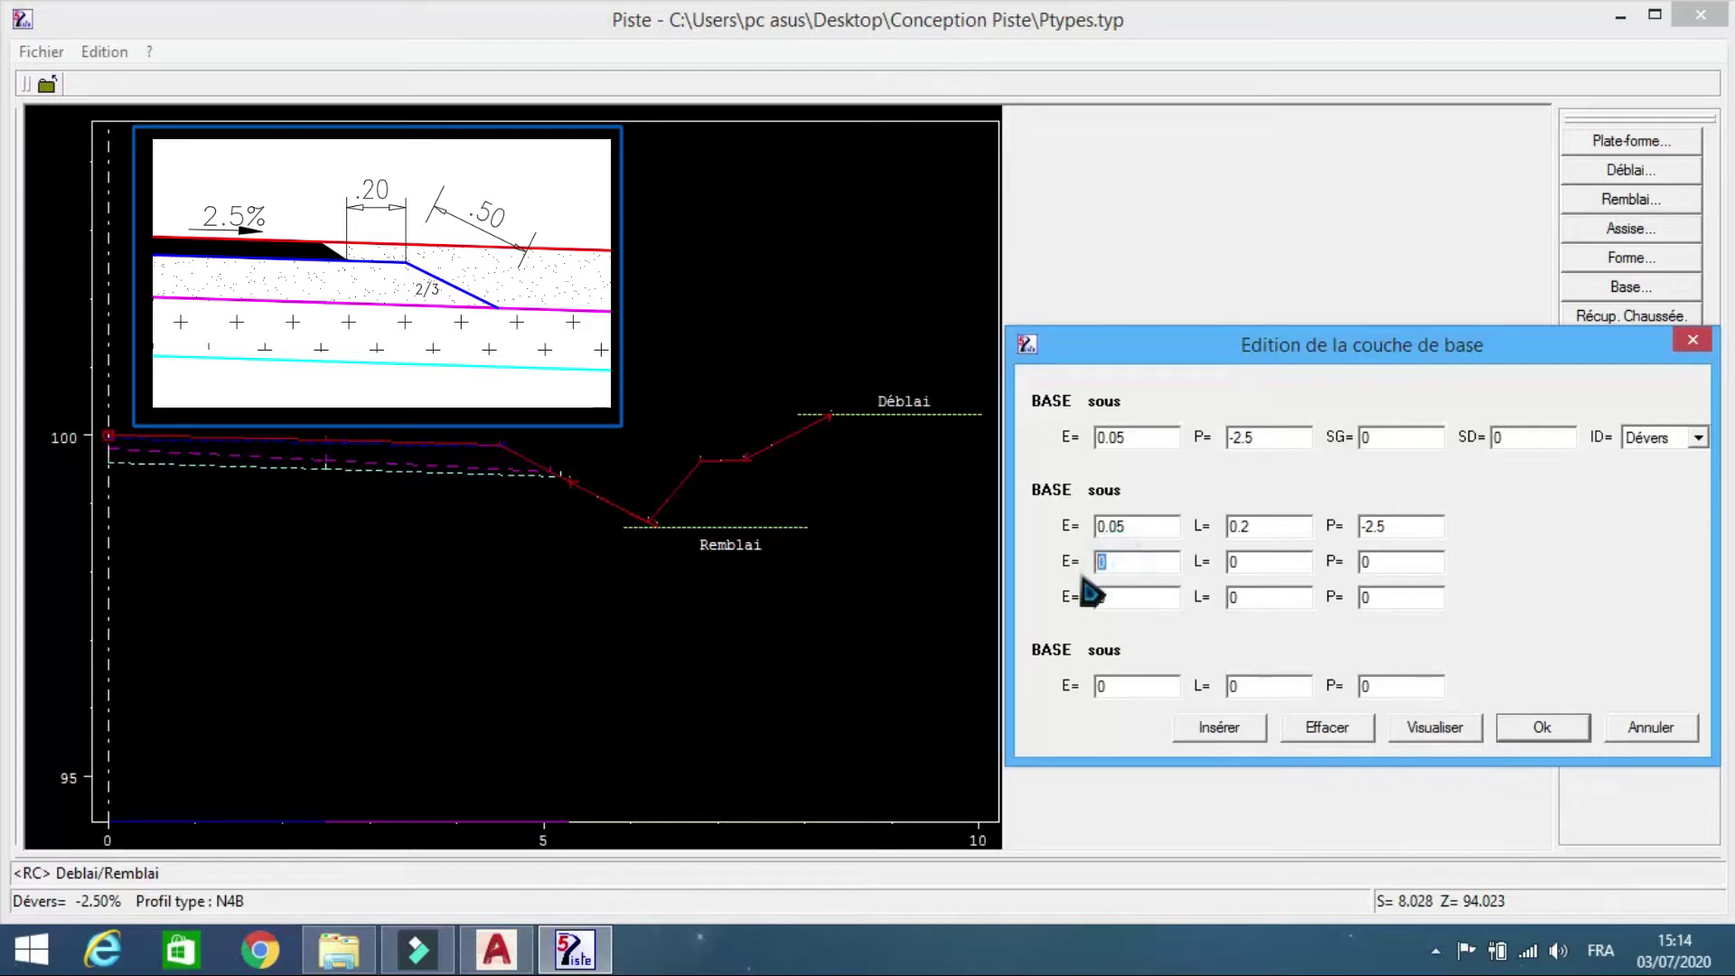
double_click(1235, 561)
text(0)
key(Tab)
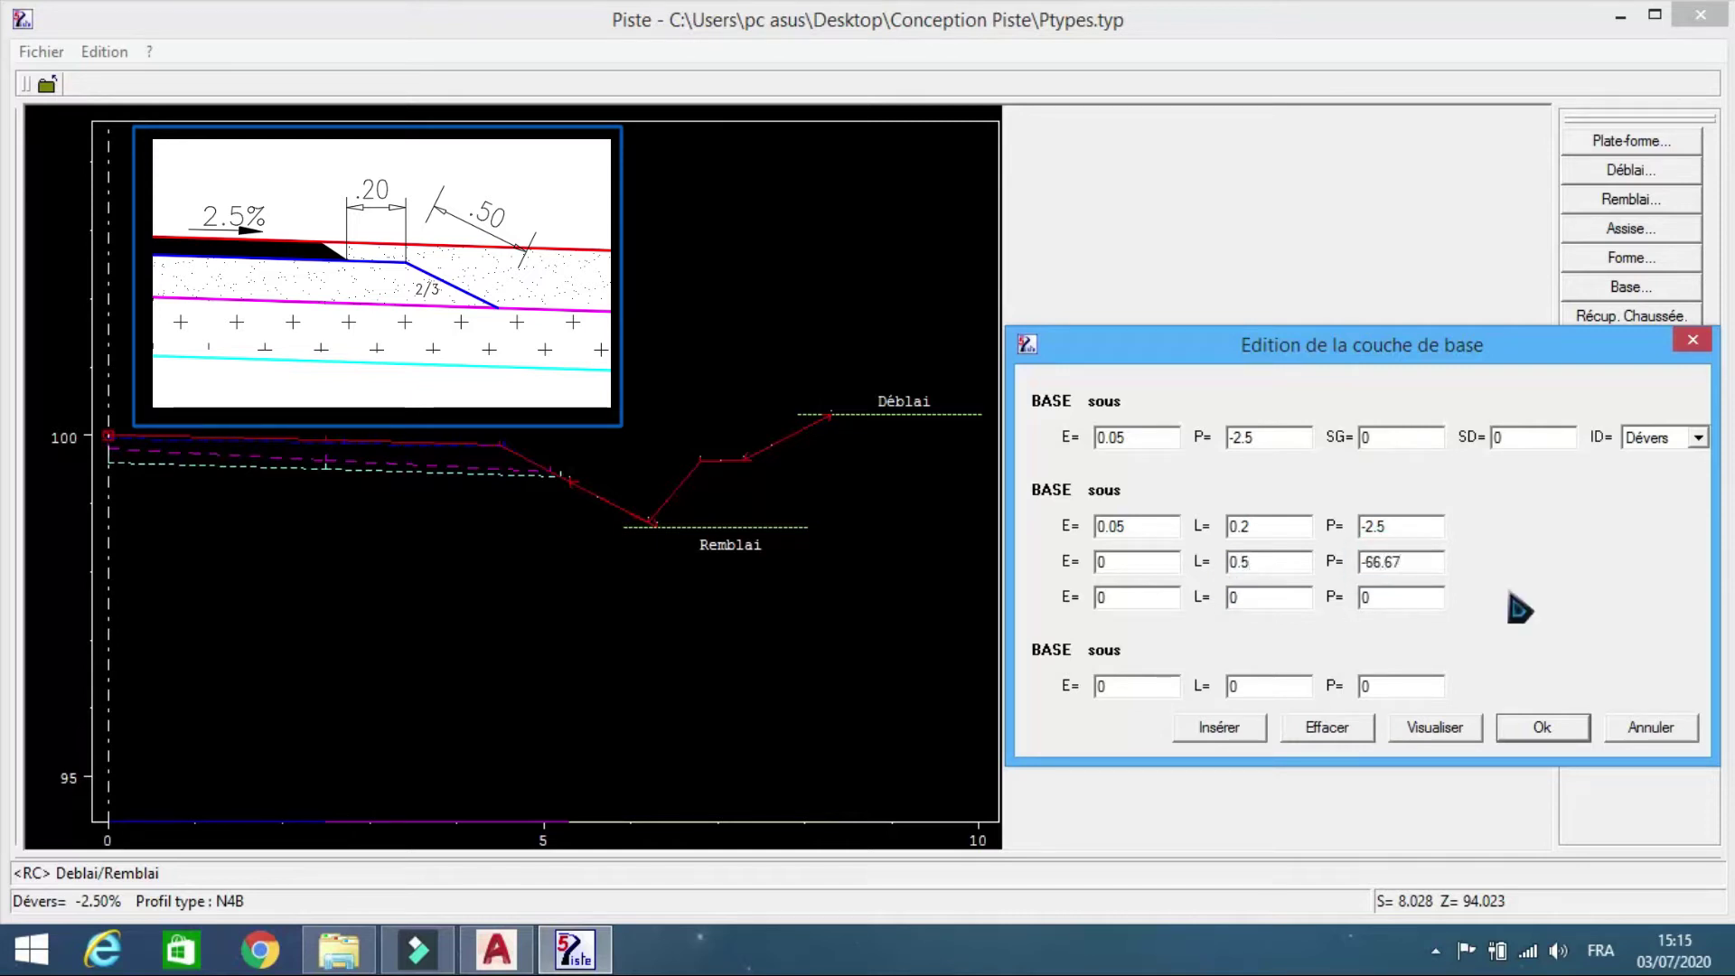
click(1434, 734)
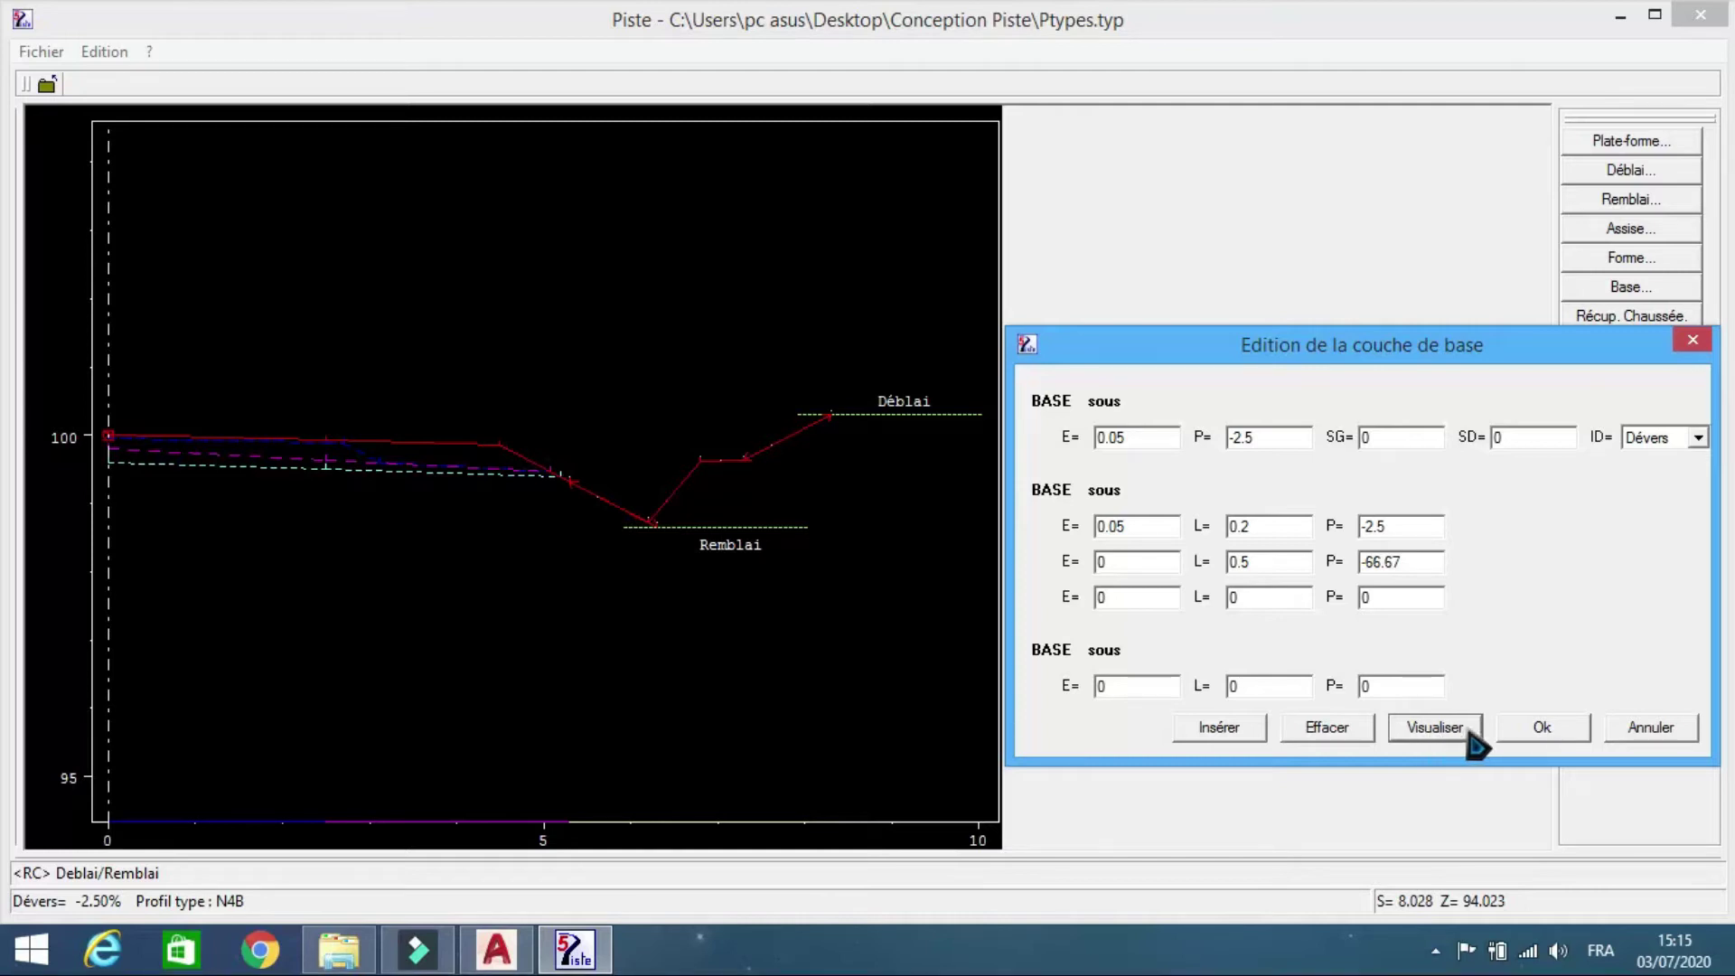
click(1544, 730)
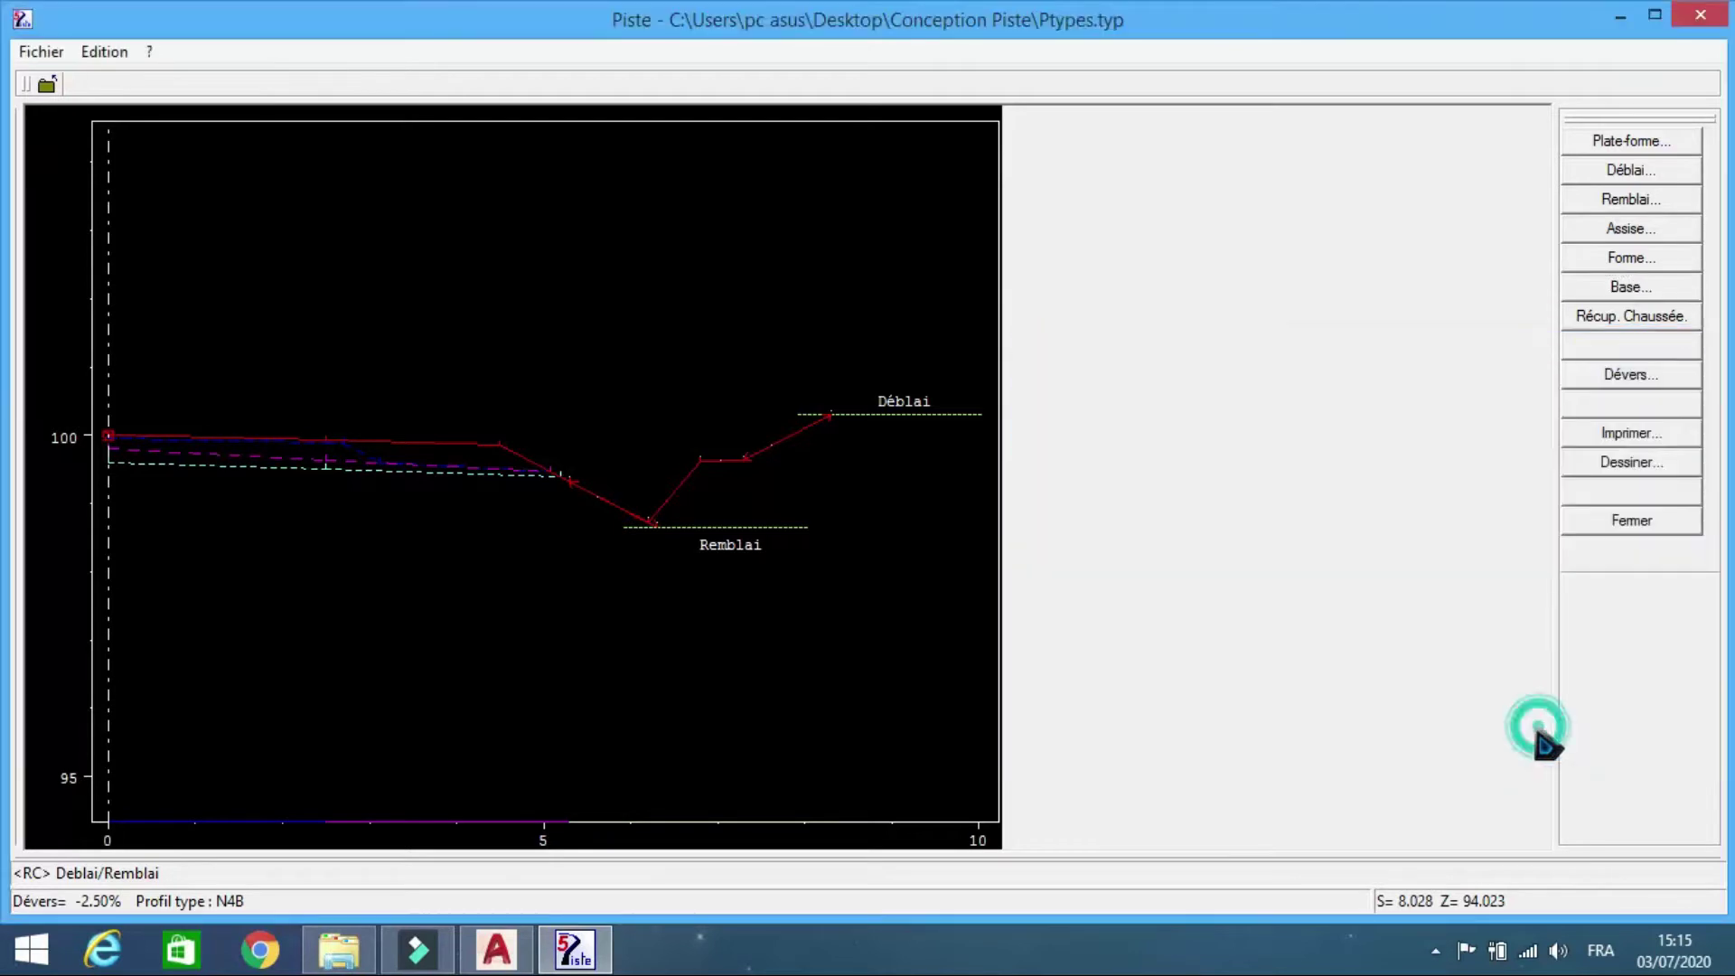
- Check the cut and fill displays of profile N4B, and close the profile
click(961, 788)
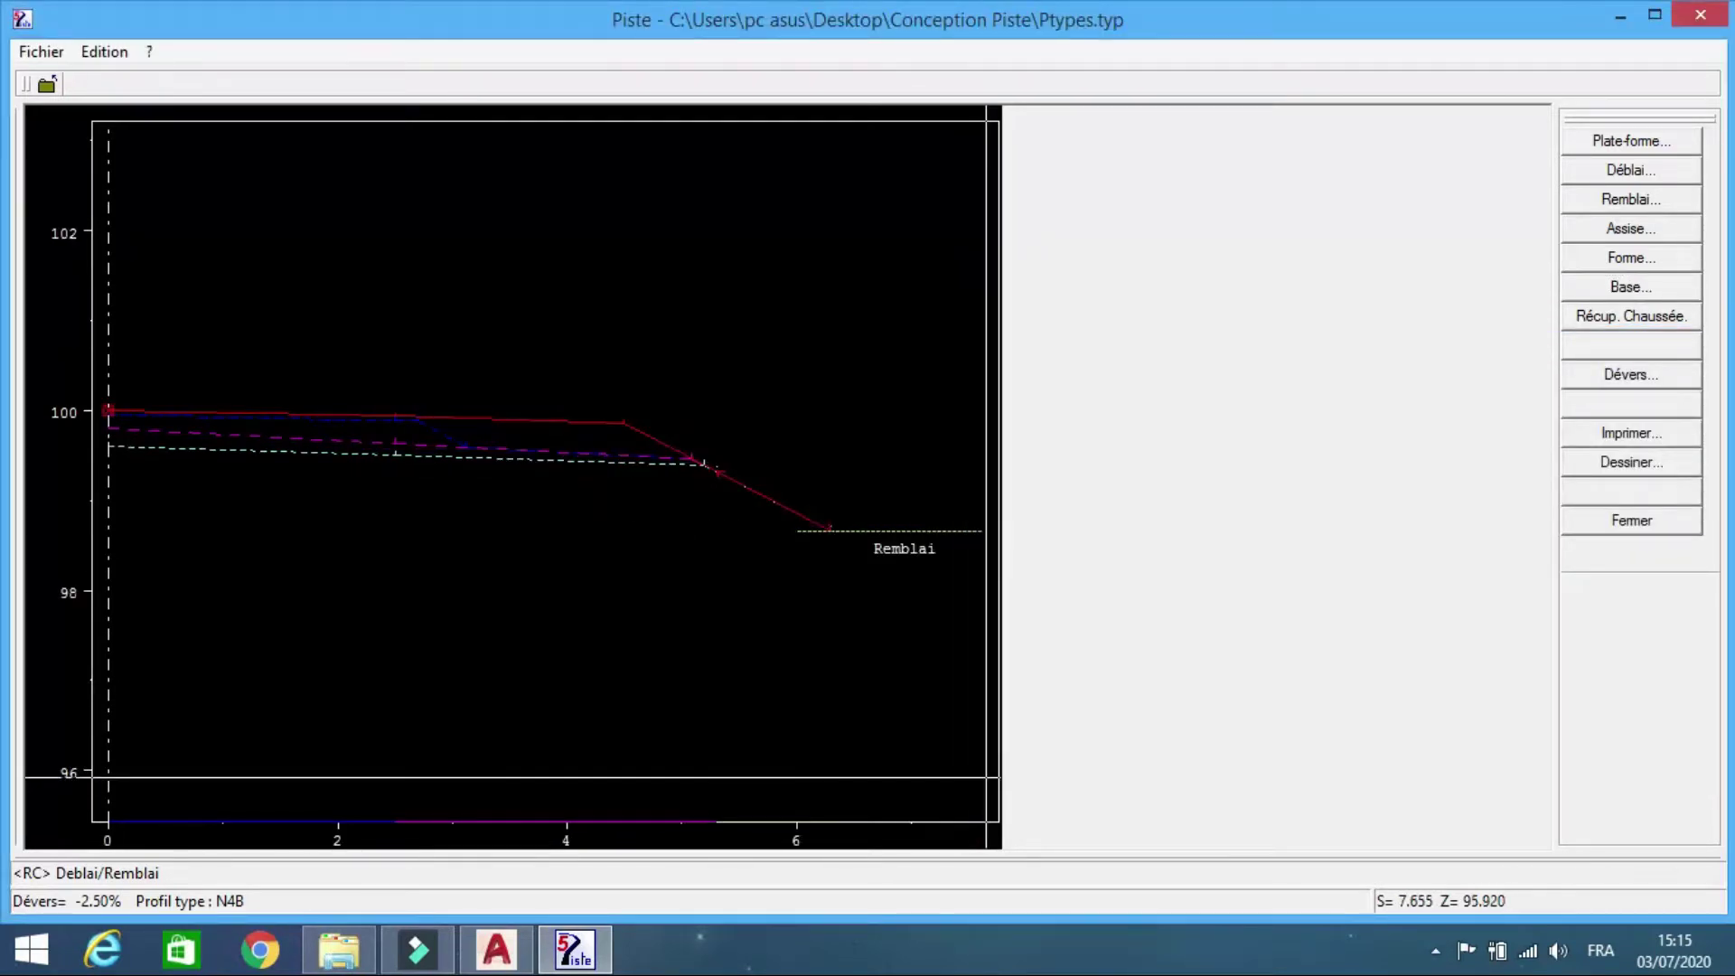
click(983, 778)
click(984, 778)
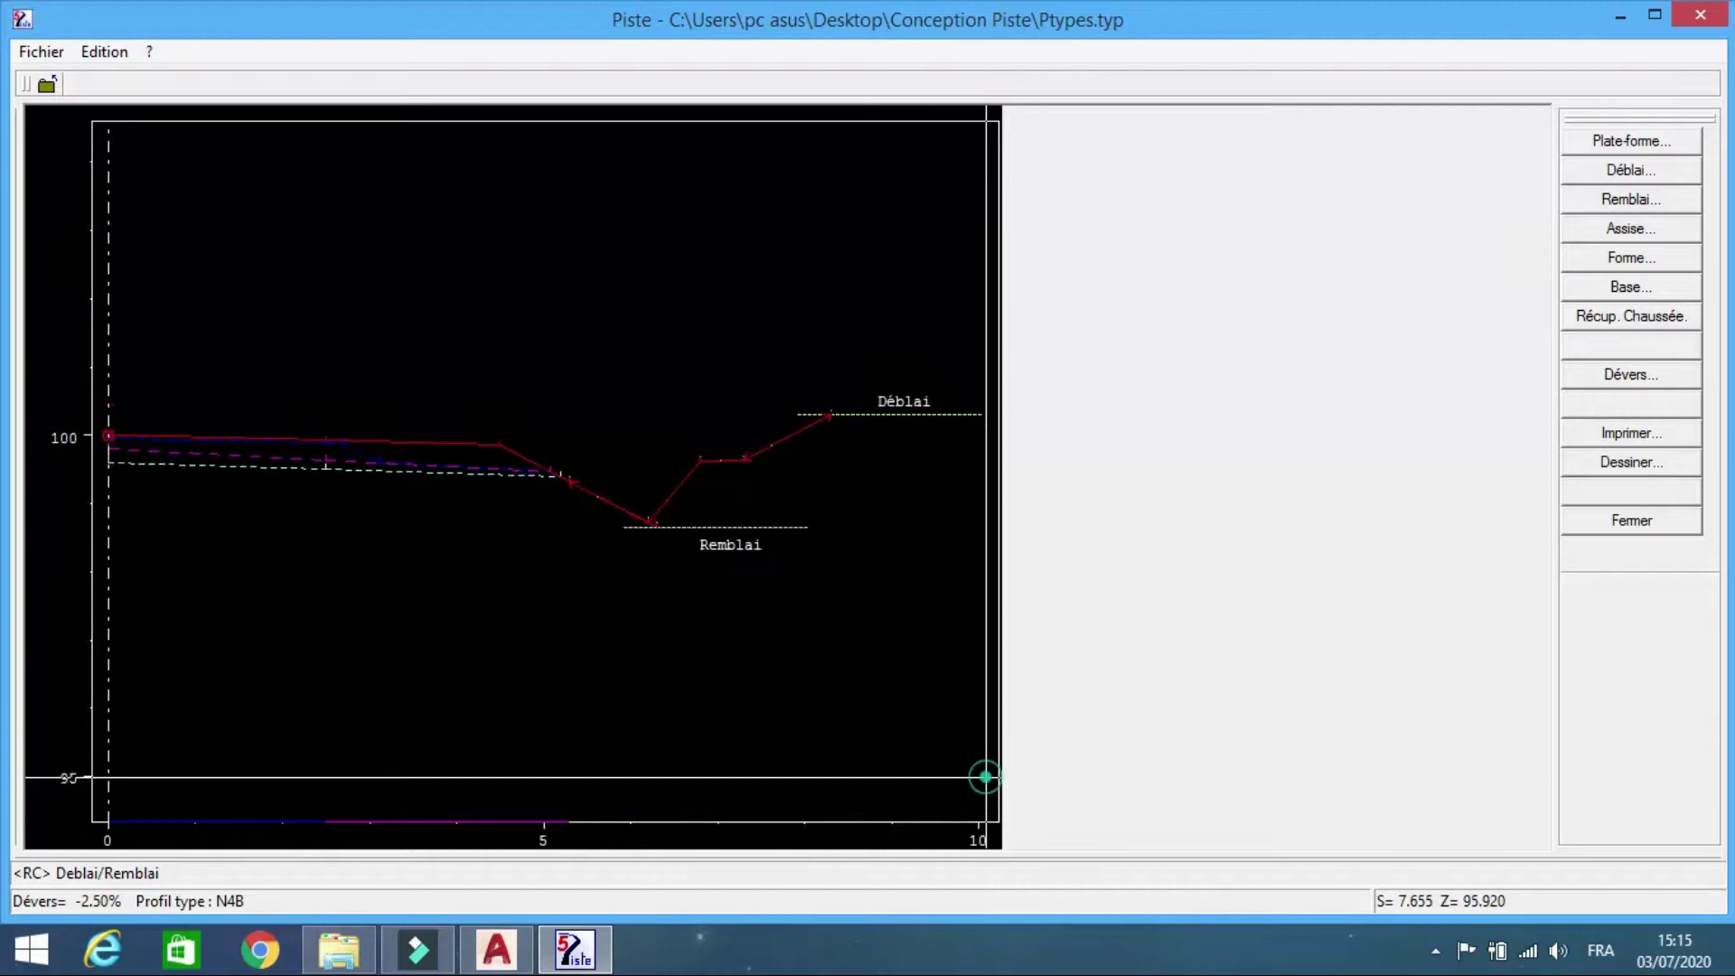
click(1632, 522)
click(747, 510)
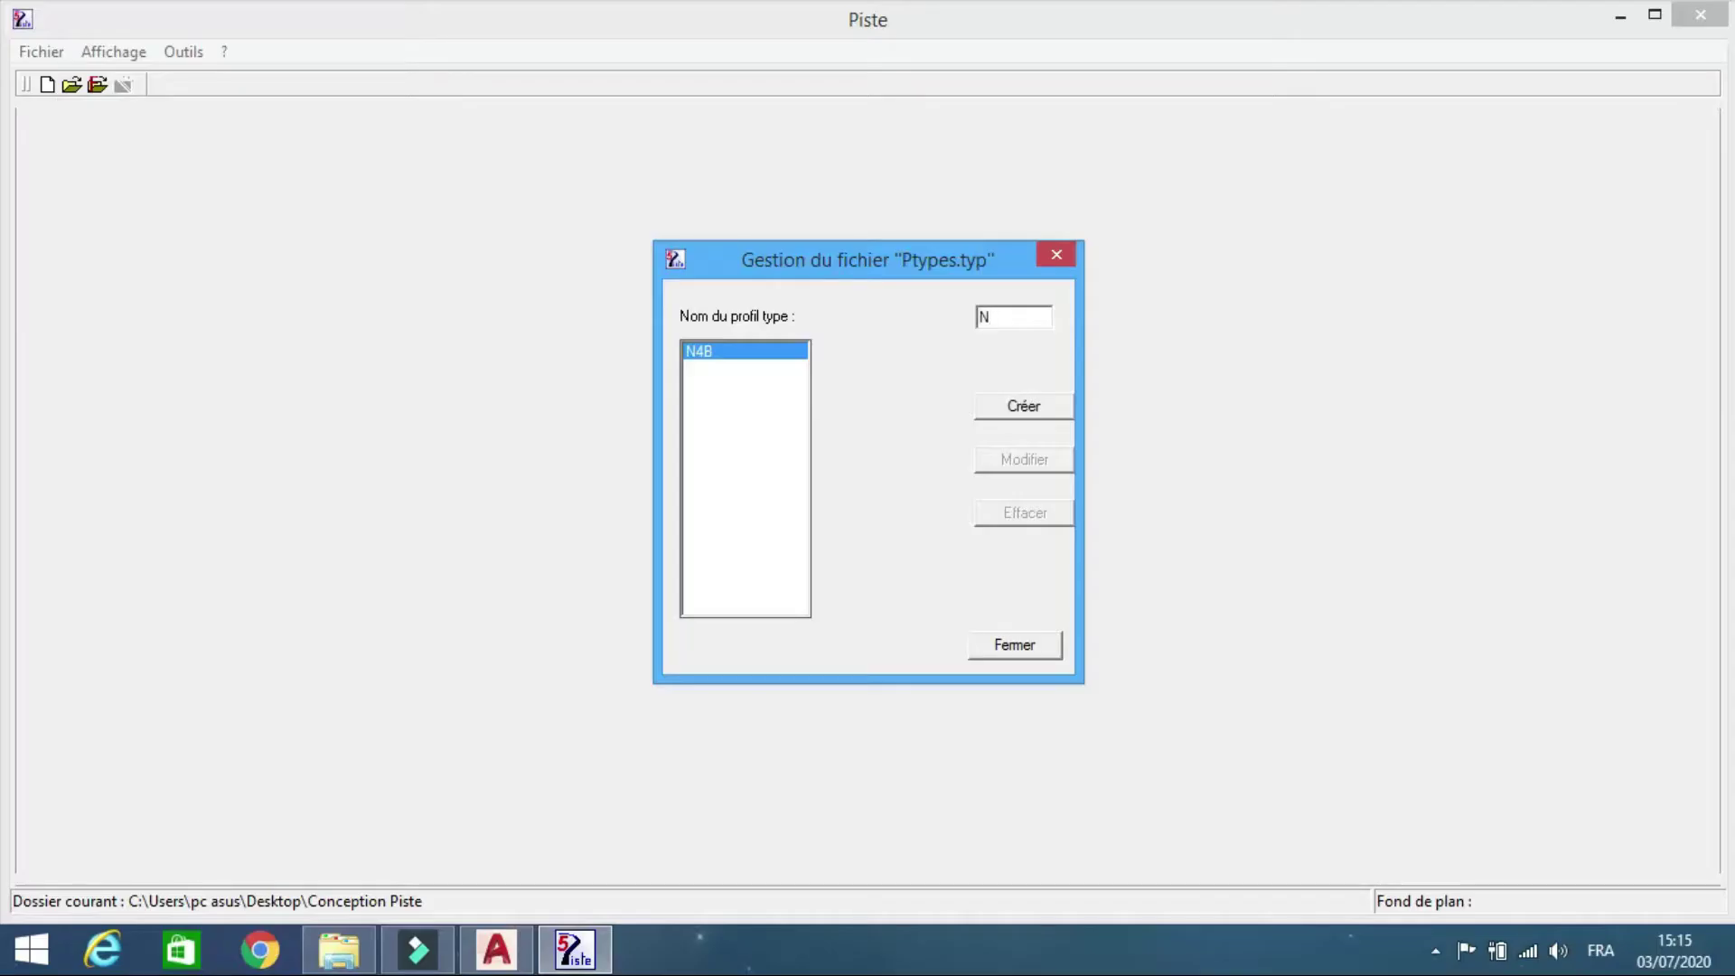
- Create the profile type N4B2 in Ptypes.typ as a copy of N4B
text(B2)
click(1026, 411)
click(837, 508)
click(978, 336)
click(881, 630)
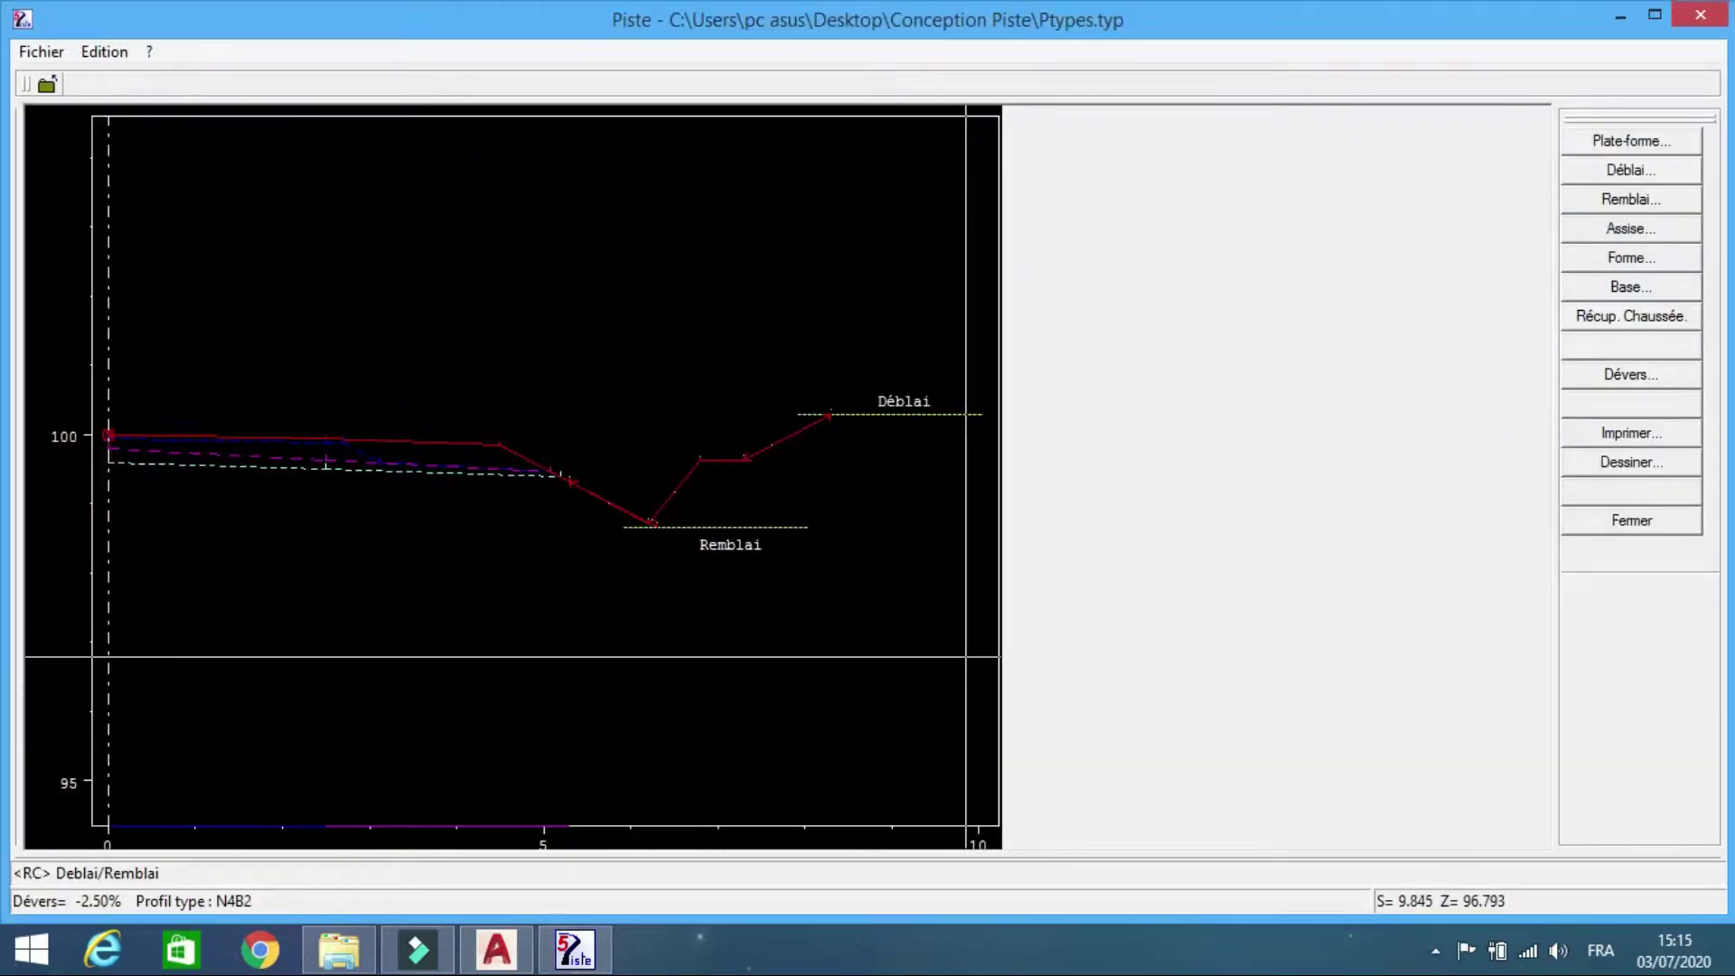
- Delete the four existing cut (Déblai) slope segments of profile N4B2
click(1583, 174)
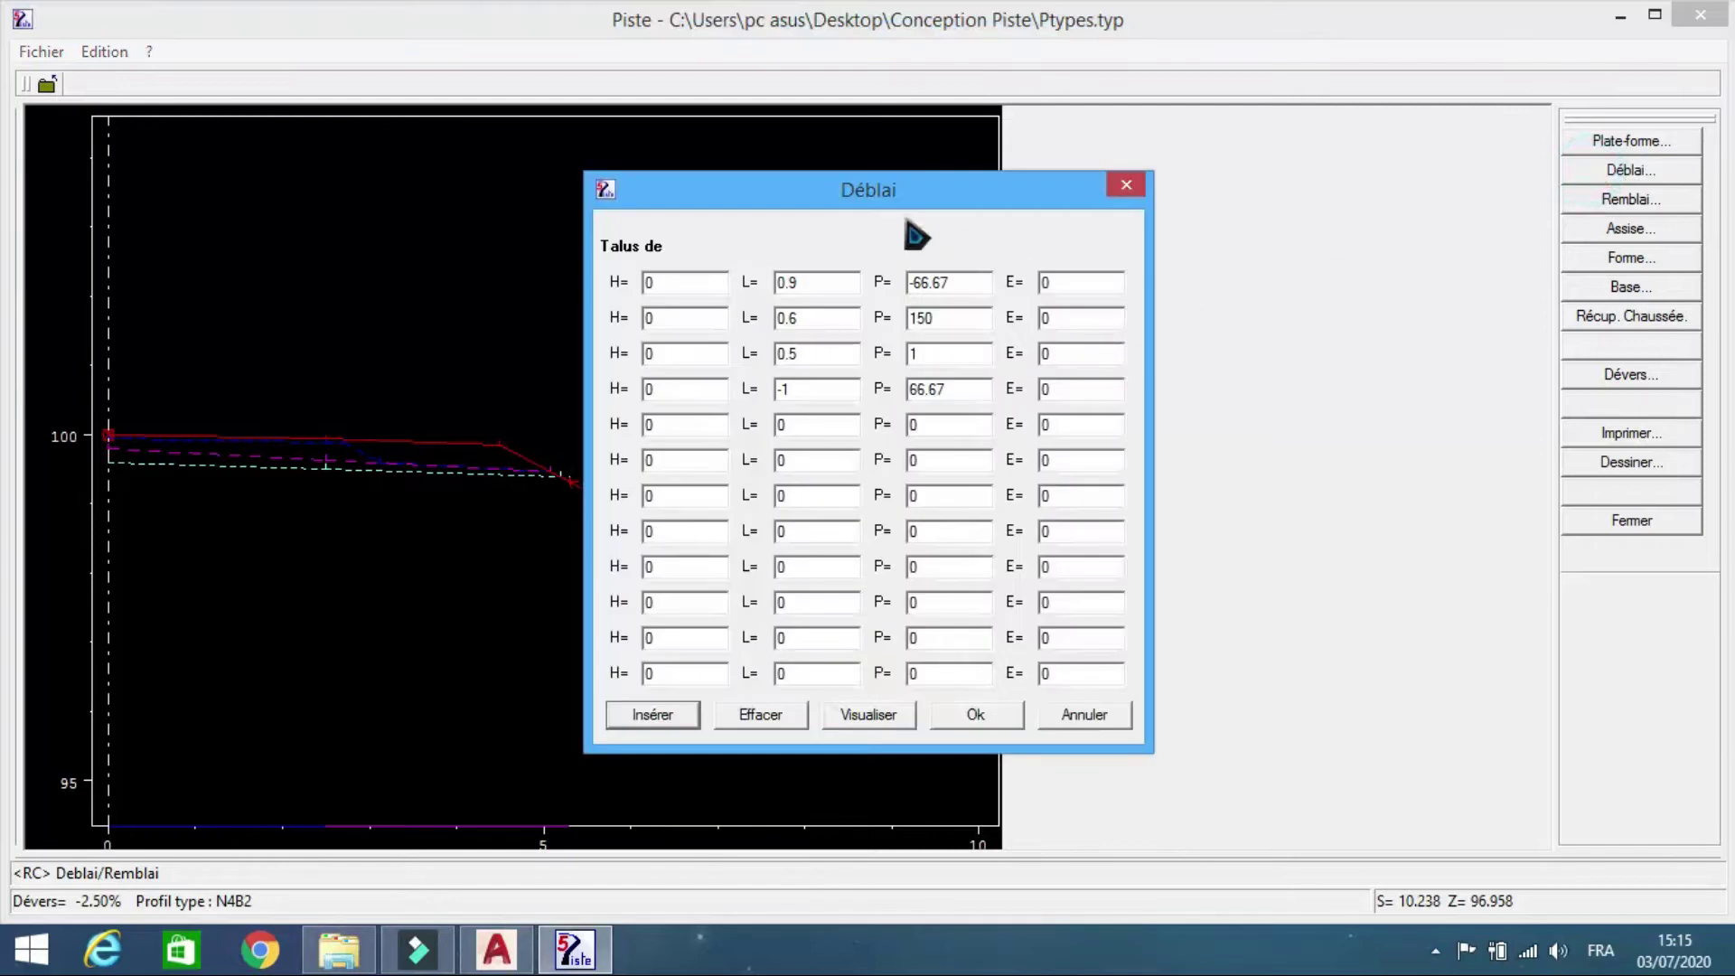
drag(836, 197, 1271, 213)
click(1231, 297)
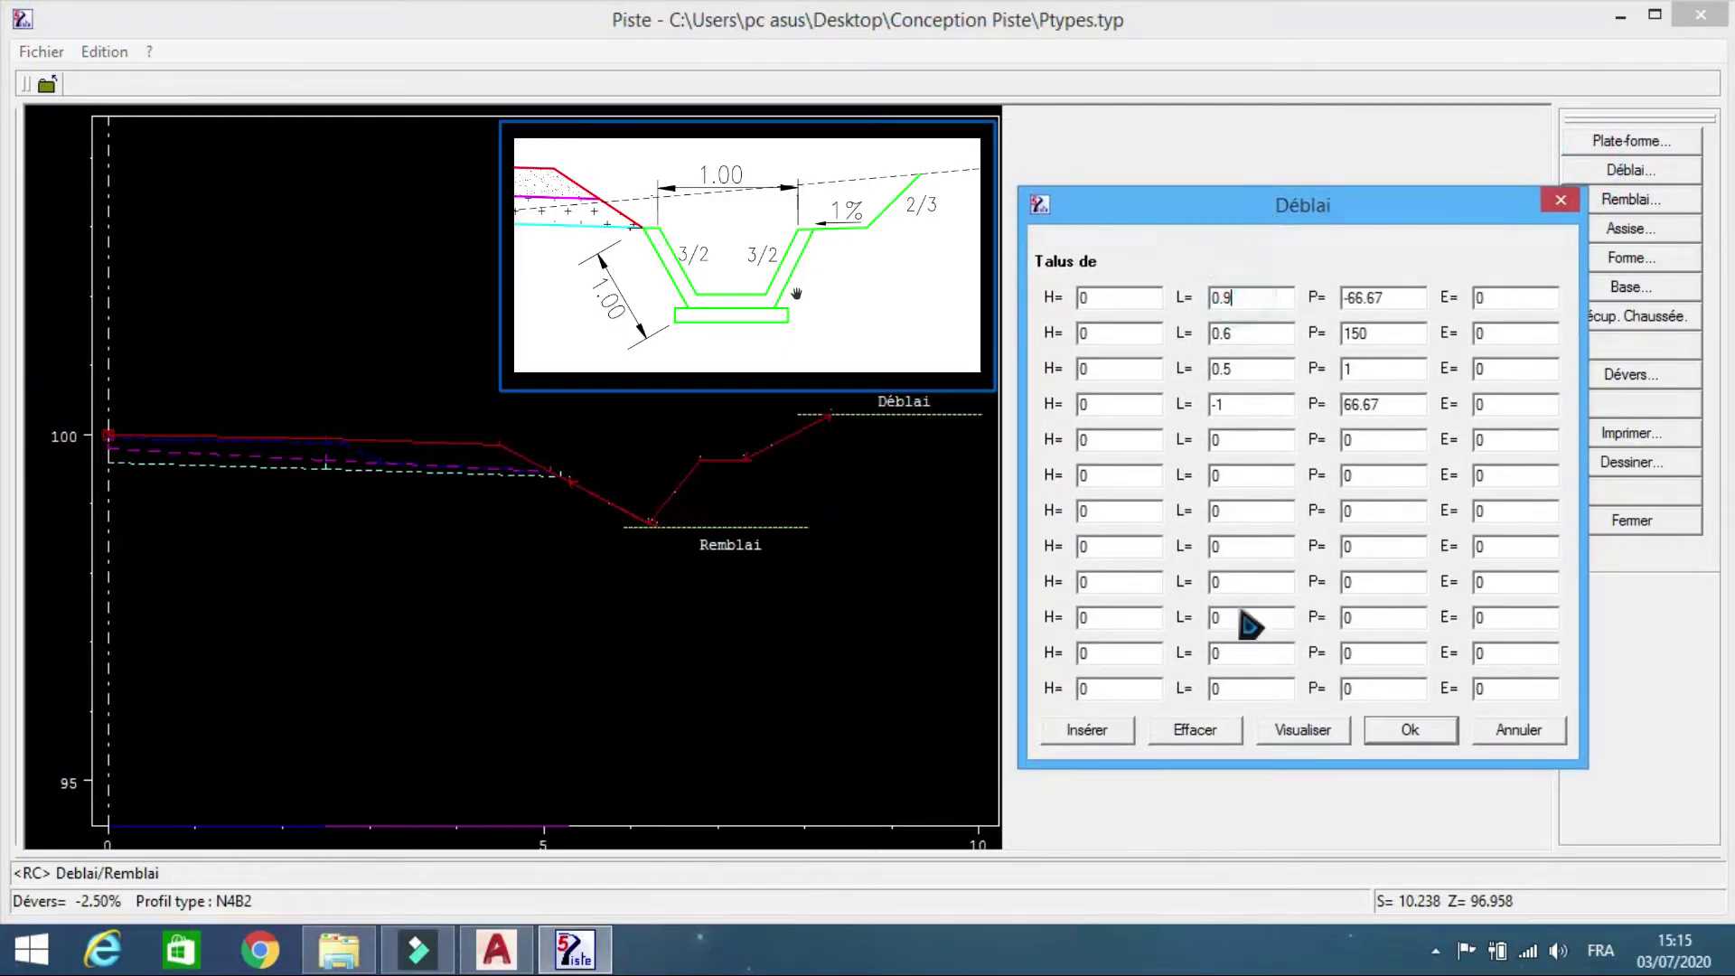
click(1225, 736)
click(1226, 736)
click(1225, 735)
click(1225, 735)
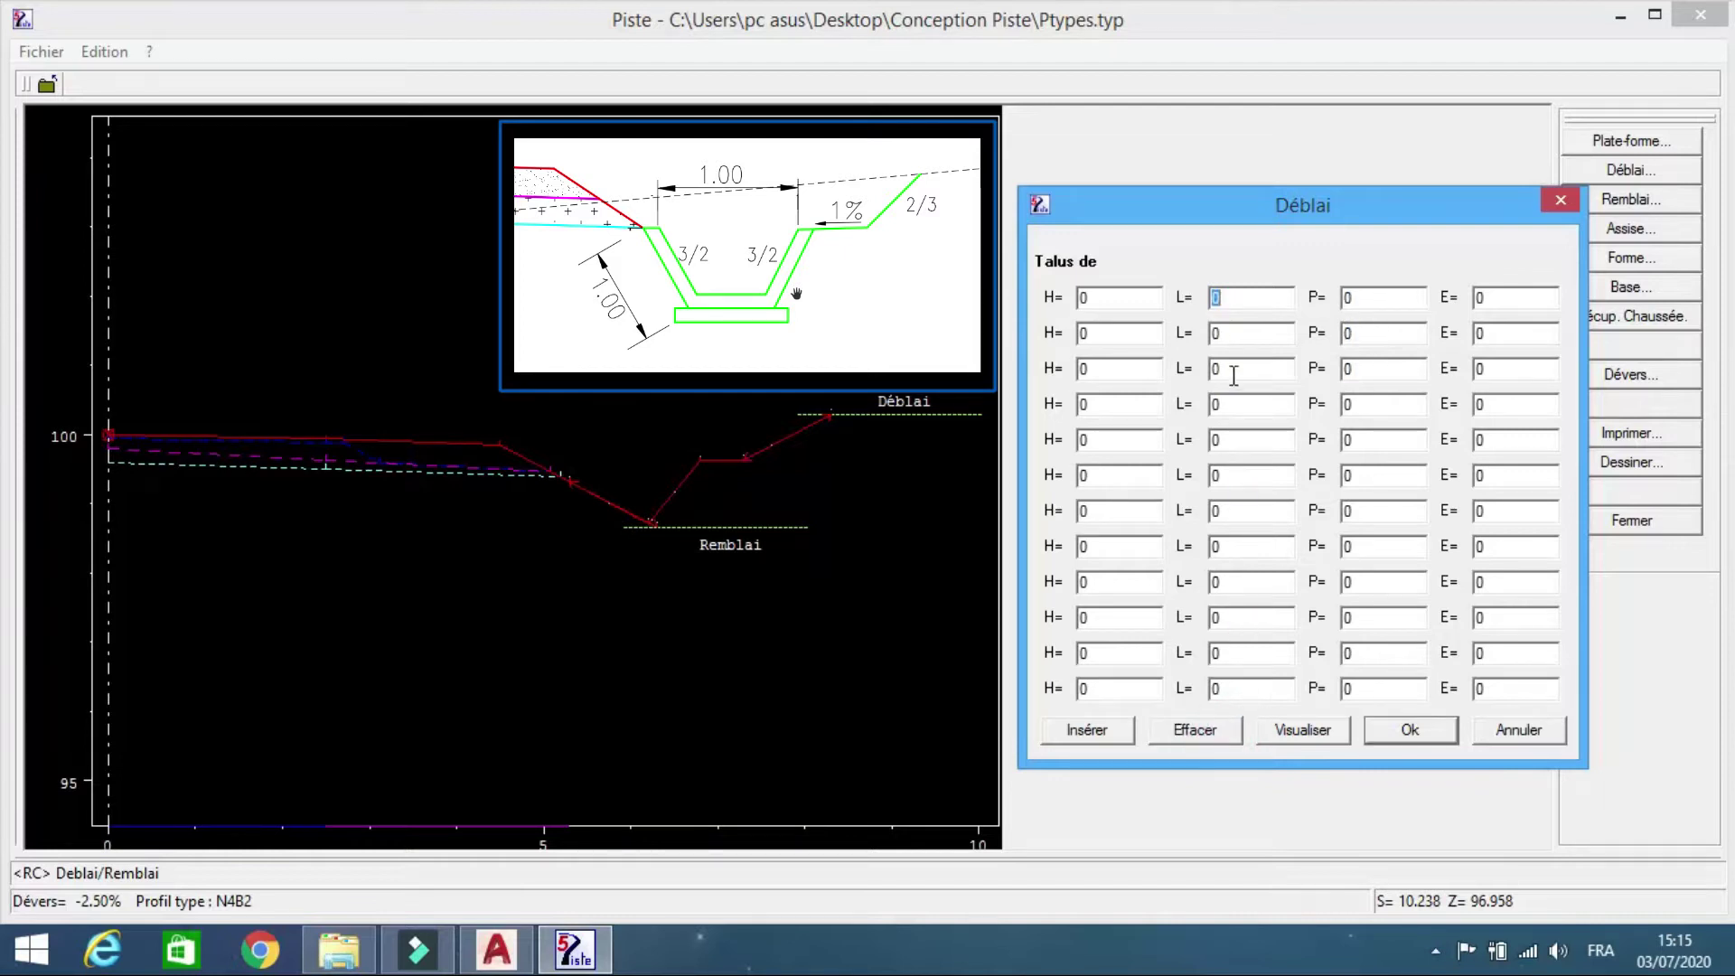
- Define the first cut segment with L 1, P -150 and the second with L 1, P 0, previewing each
double_click(1229, 299)
double_click(1387, 298)
click(1301, 730)
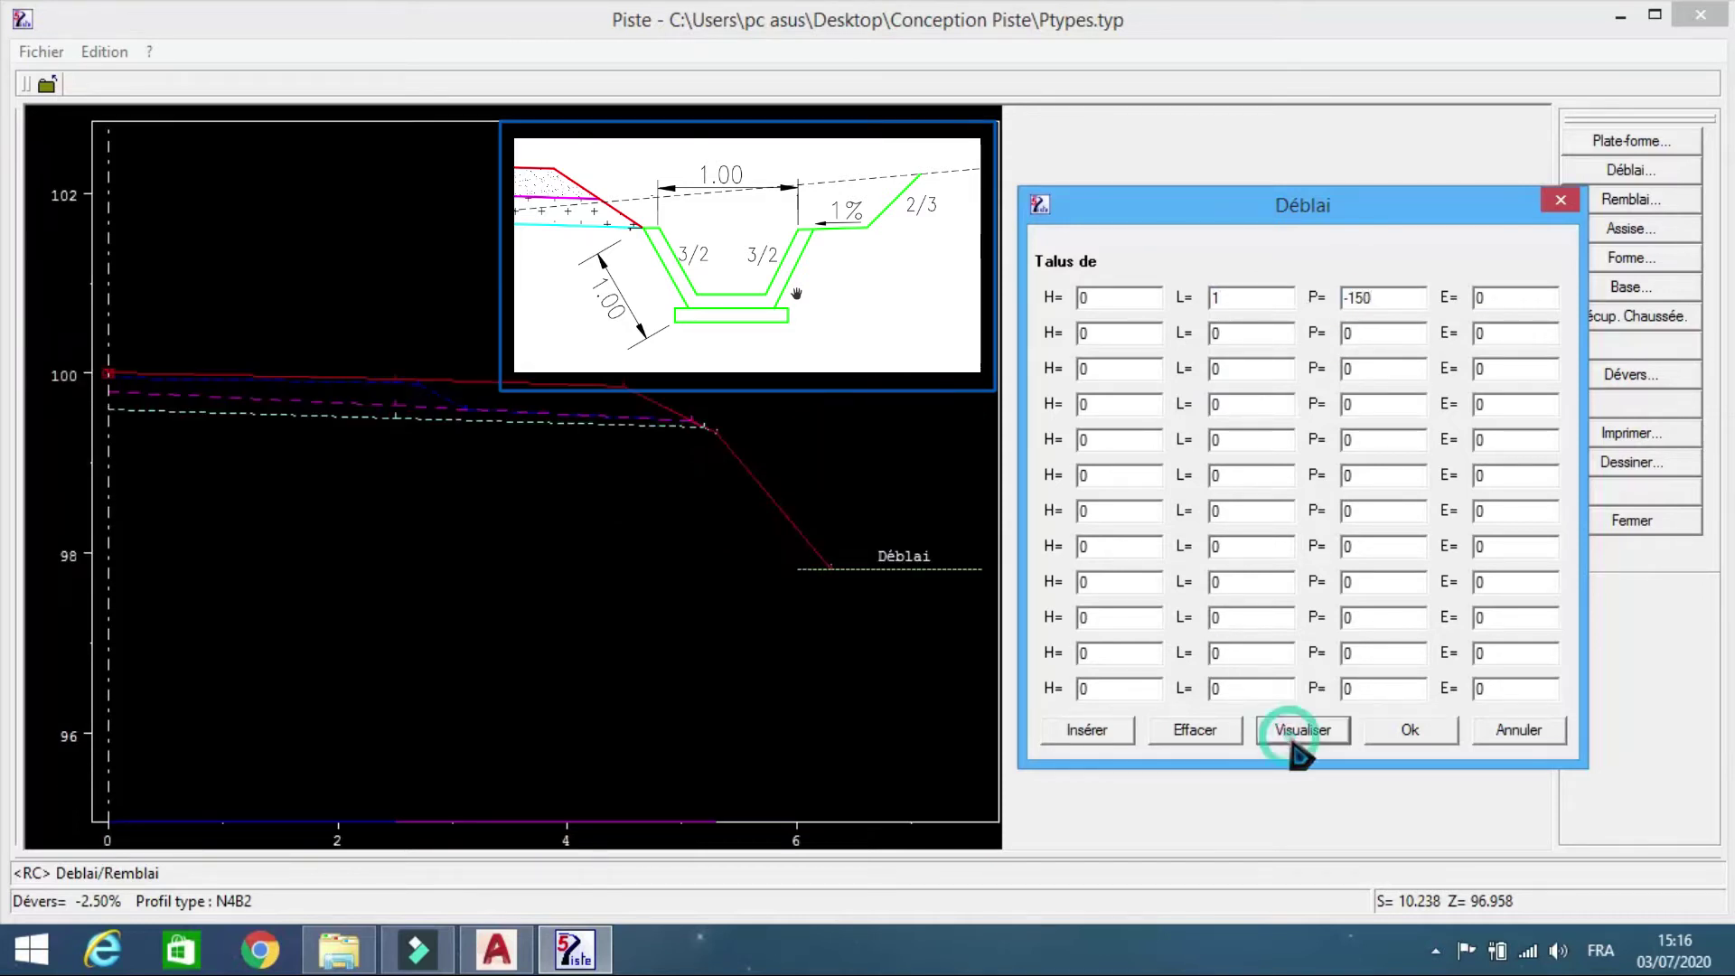
double_click(1233, 330)
text(1)
double_click(1346, 333)
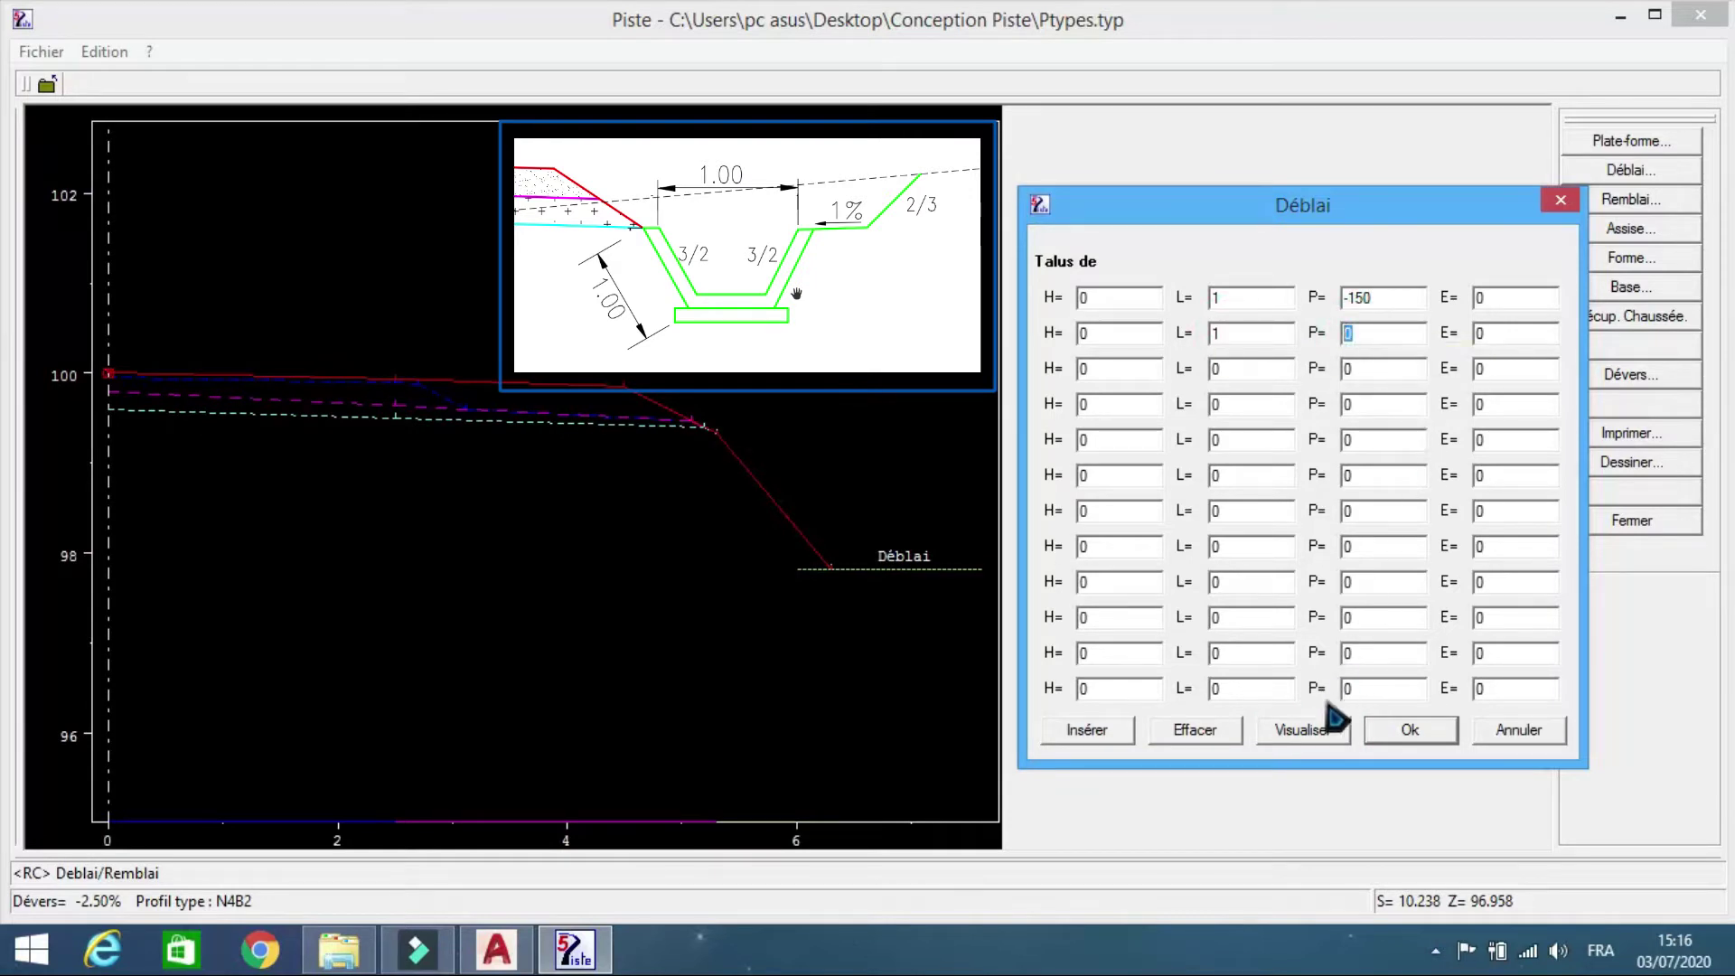
click(1320, 734)
- Add the third cut segment with L 1 and P 150, and preview it
double_click(1243, 370)
text(1)
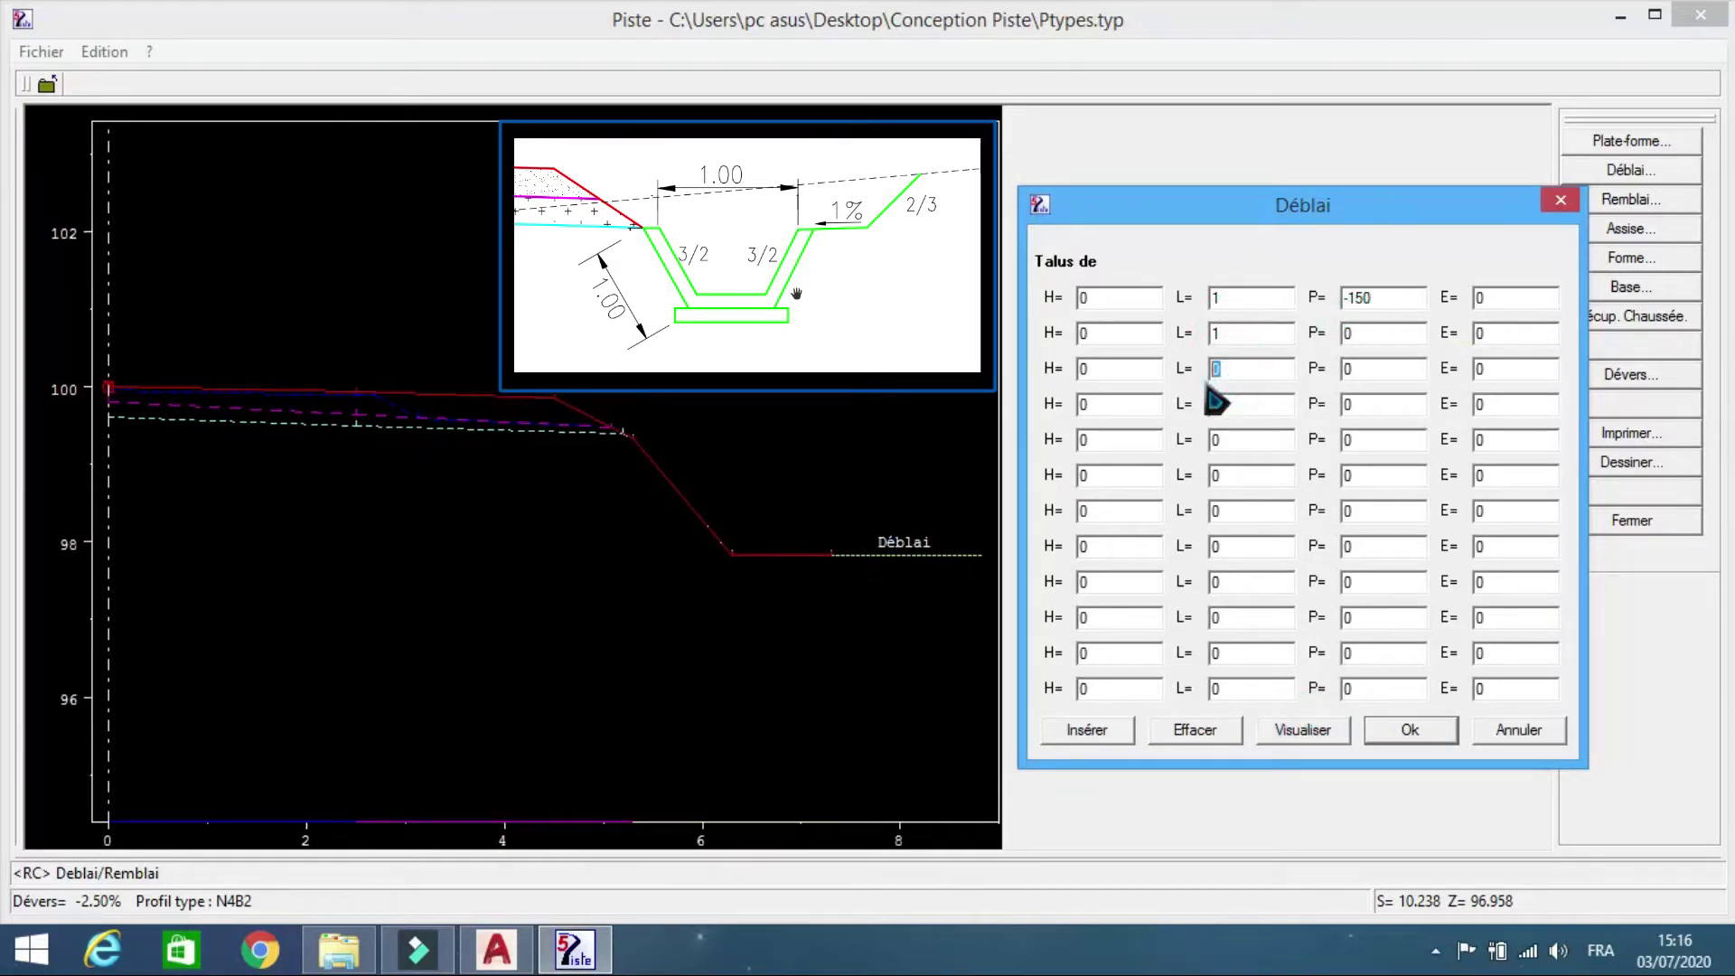
double_click(1351, 370)
text(150)
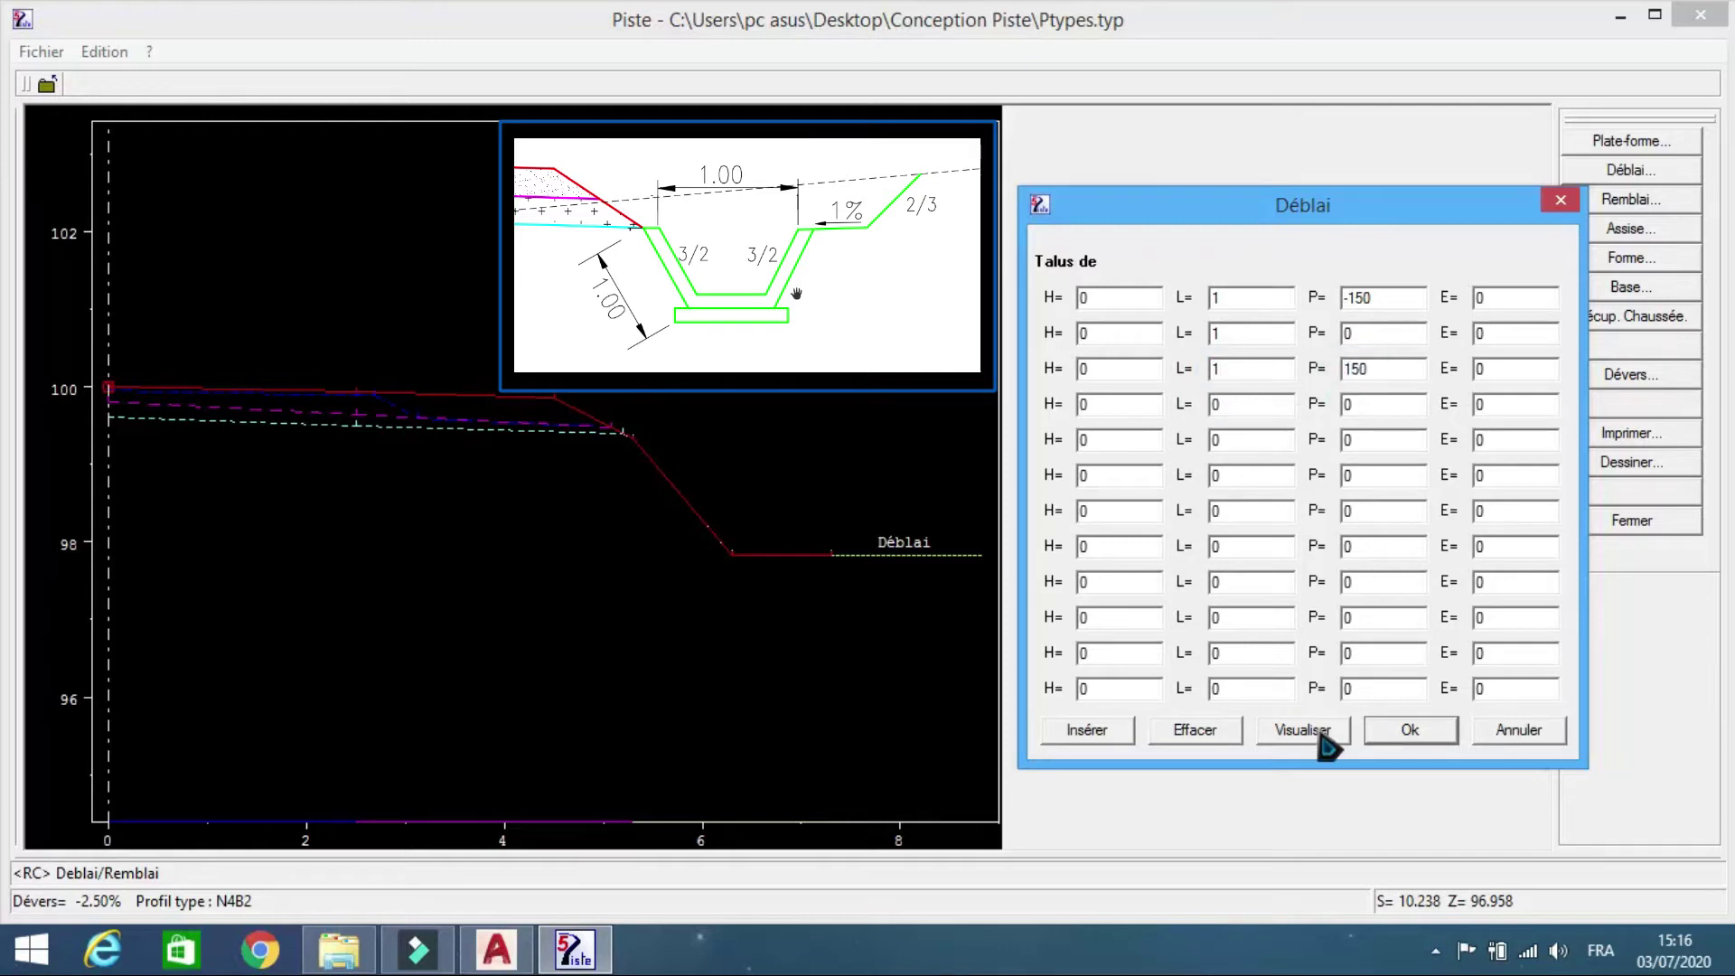
click(1321, 734)
- Add the fourth cut segment with L 0.5 and P 1, and preview it
double_click(1243, 403)
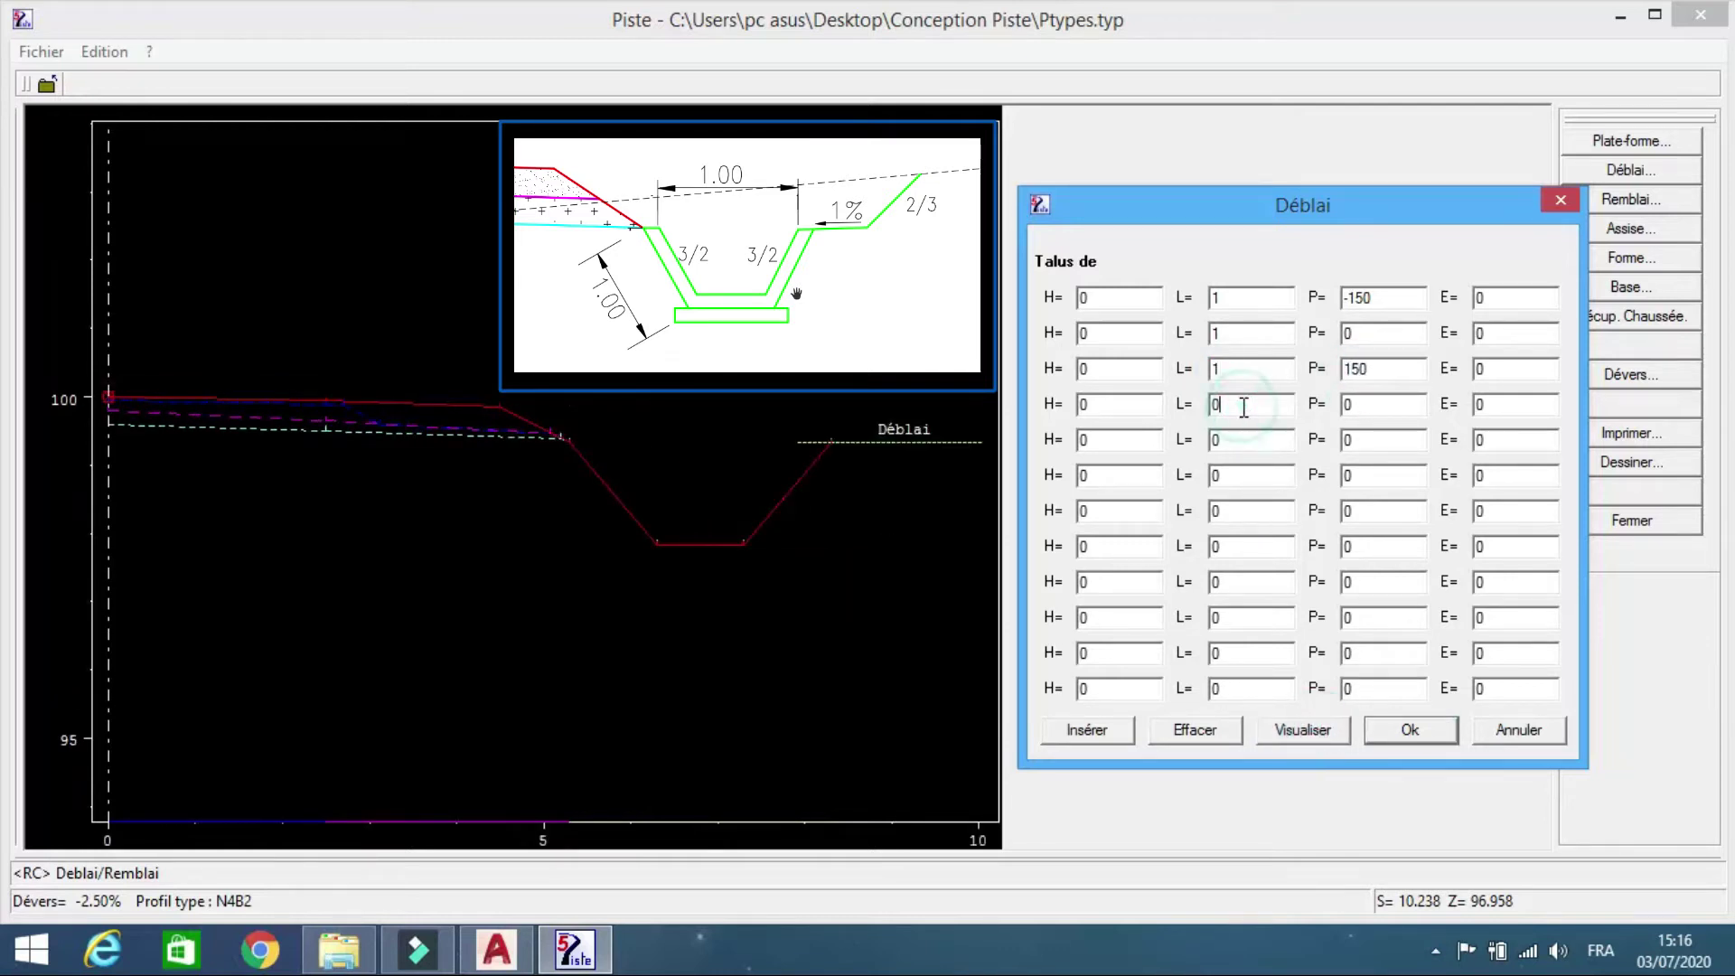
text(0.5)
double_click(1355, 403)
text(1)
click(1310, 732)
- Add the fifth cut segment with L -1 and P 66.67, preview it and validate the cut slope
double_click(1240, 440)
text(-1)
double_click(1355, 440)
text(6)
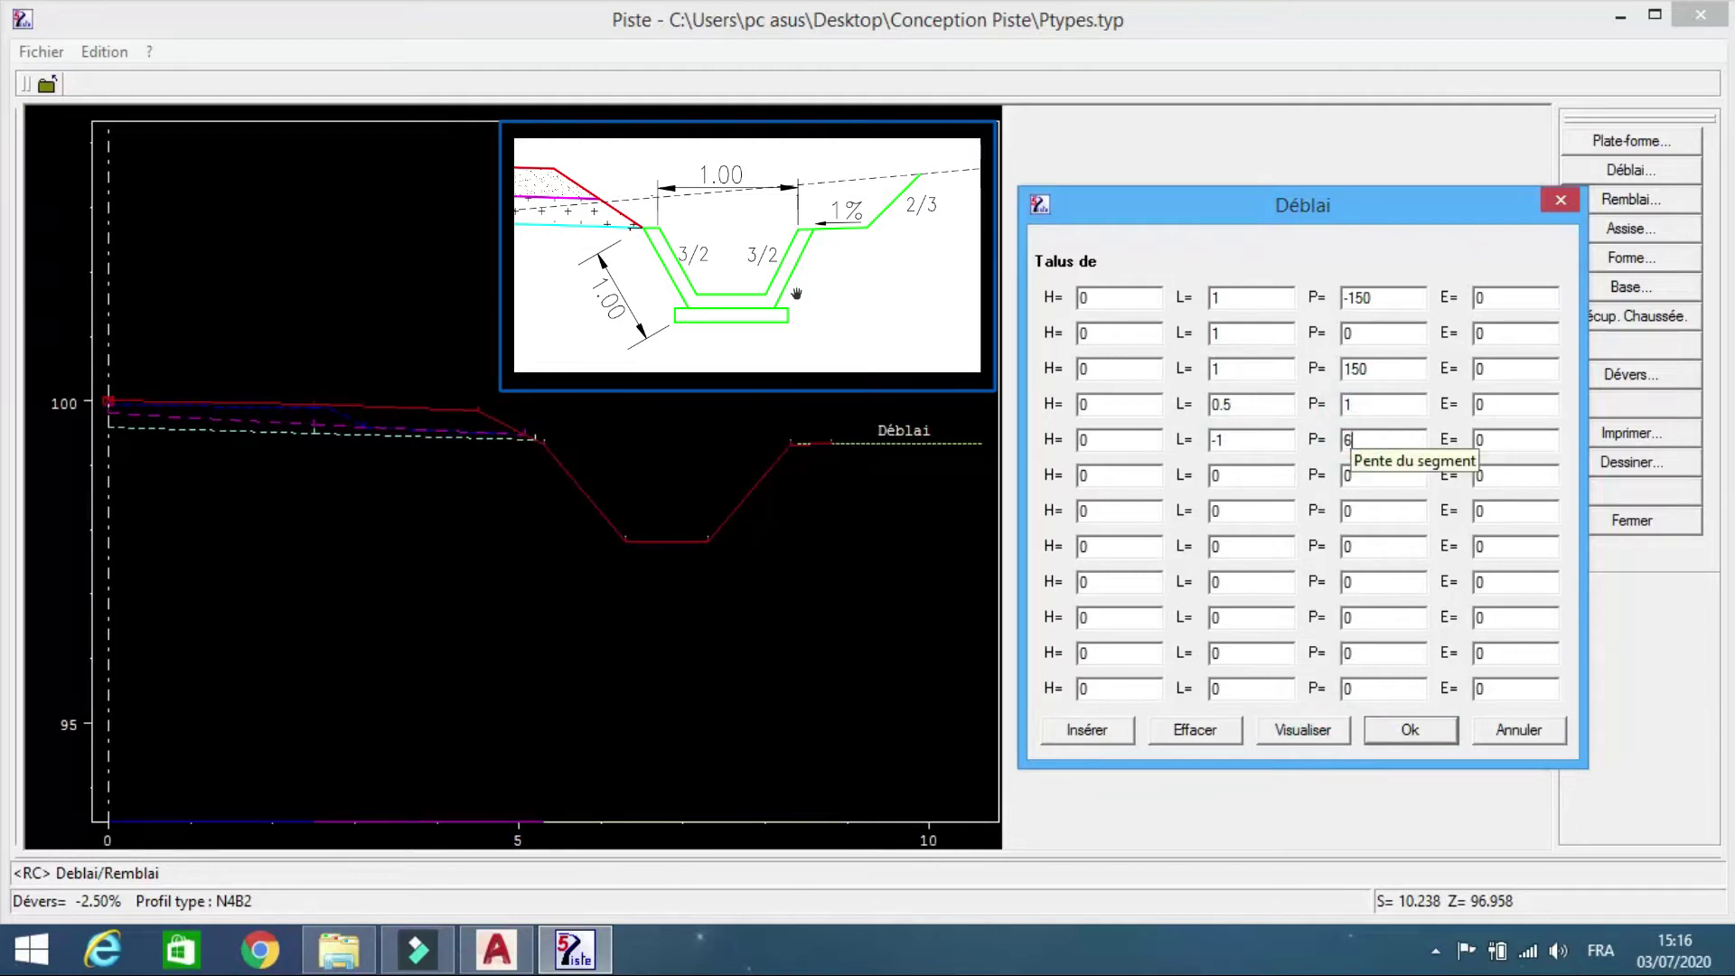
text(6.67)
click(1310, 732)
click(1411, 730)
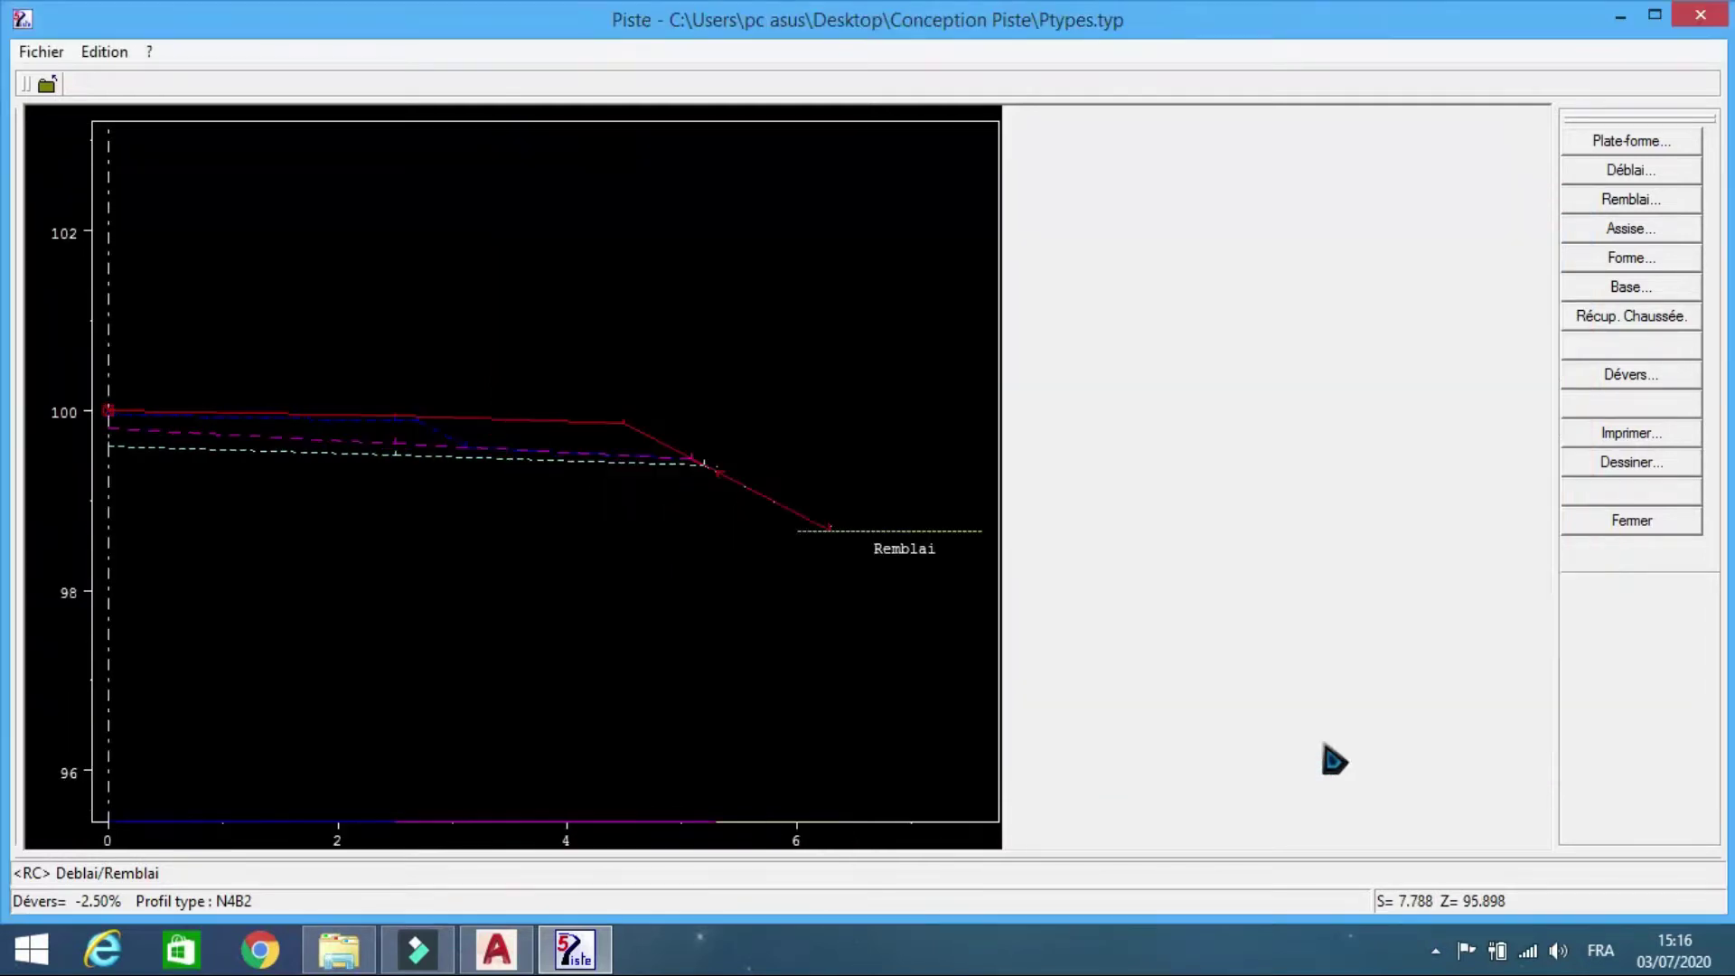
- Close profile N4B2 and create the profile type N4B3 as a copy of N4B
click(1617, 521)
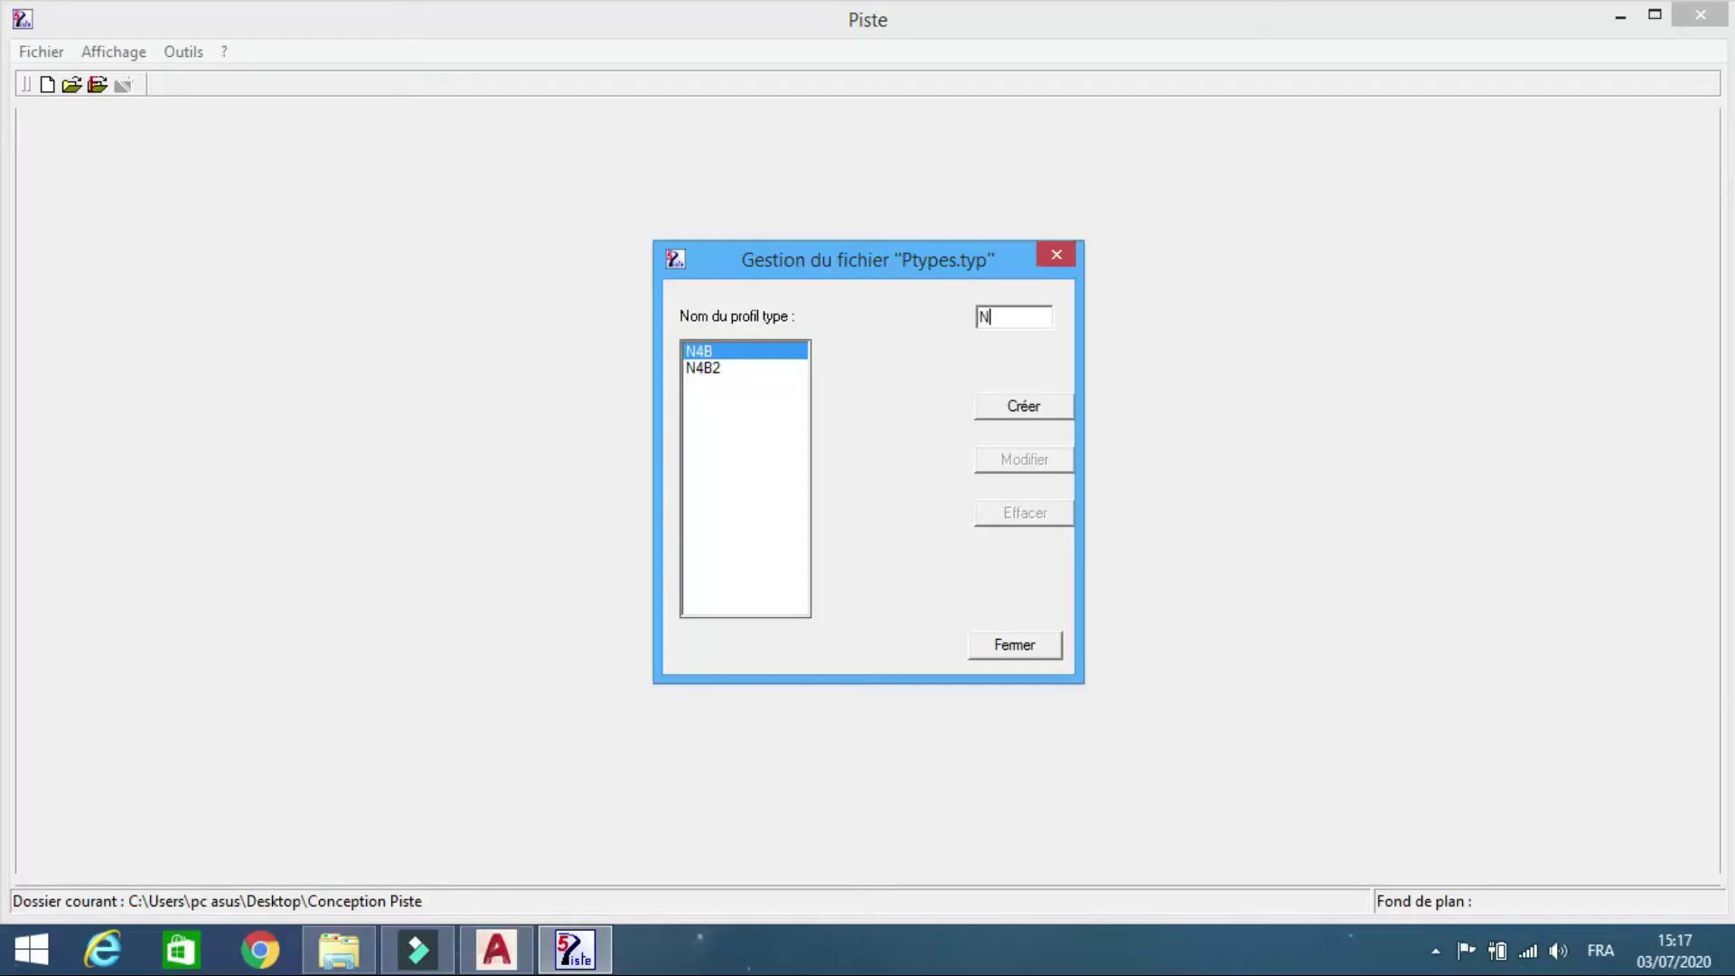
text(4B3)
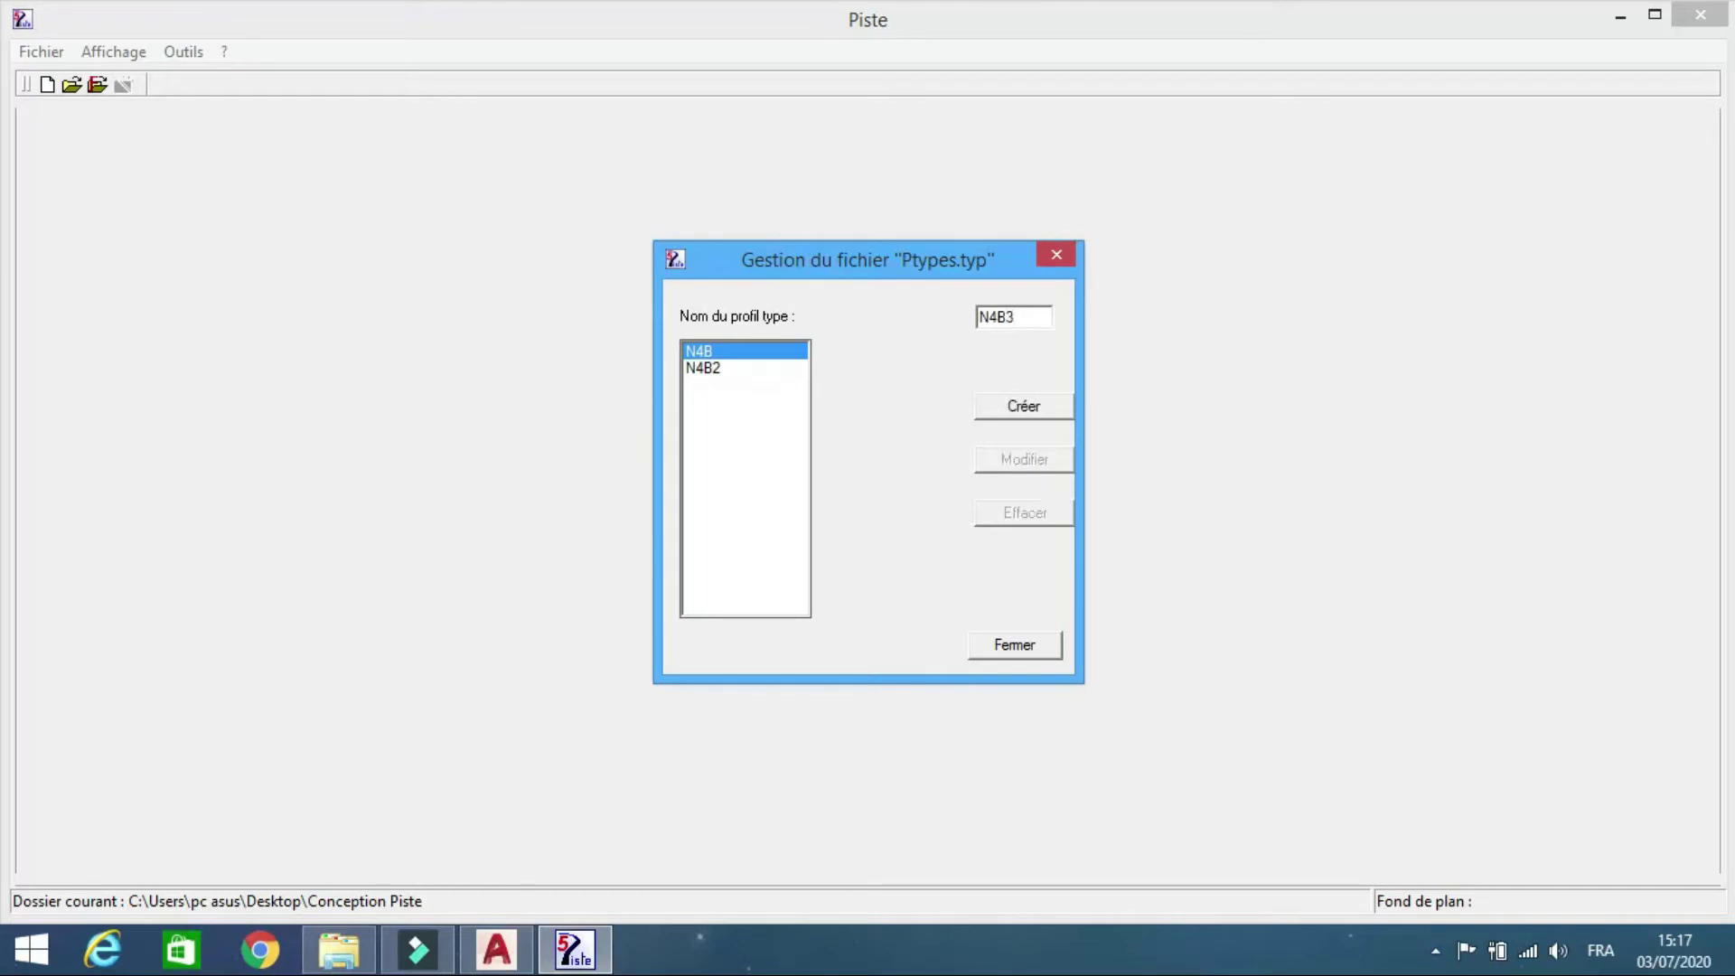
click(1022, 408)
click(819, 506)
click(970, 336)
click(877, 627)
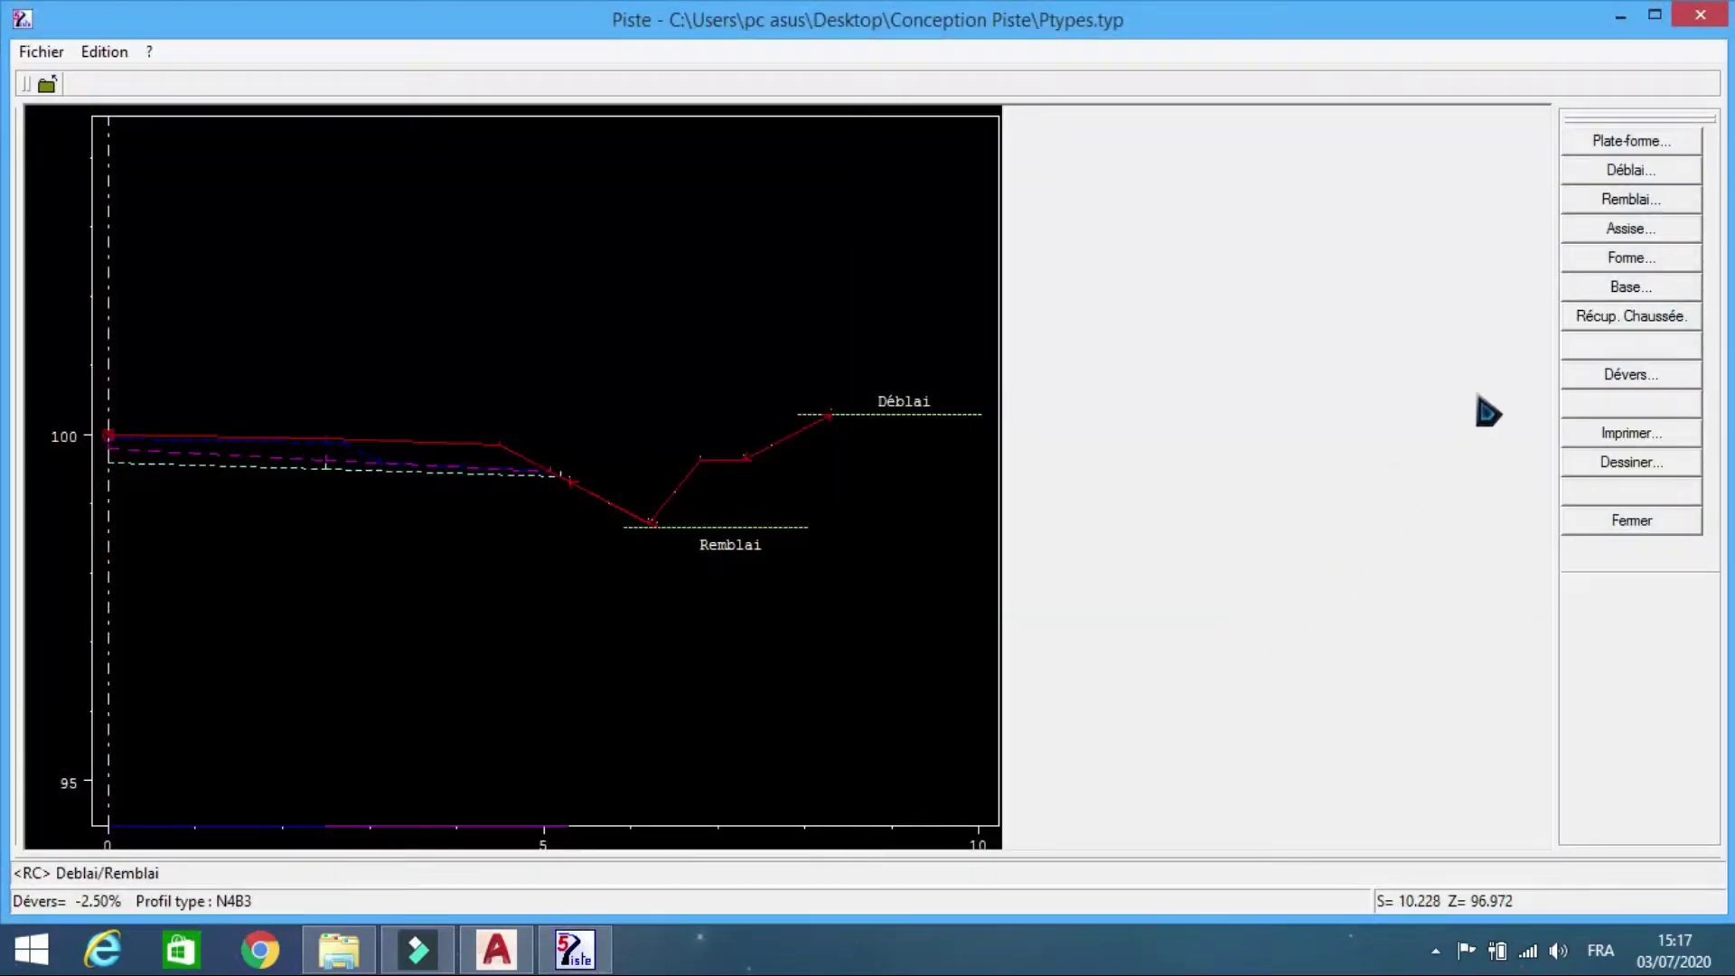
- Remove the Base layer from profile N4B3 by setting its thickness E to 0, and validate
click(1590, 287)
drag(769, 273, 1201, 318)
text(0)
click(1459, 690)
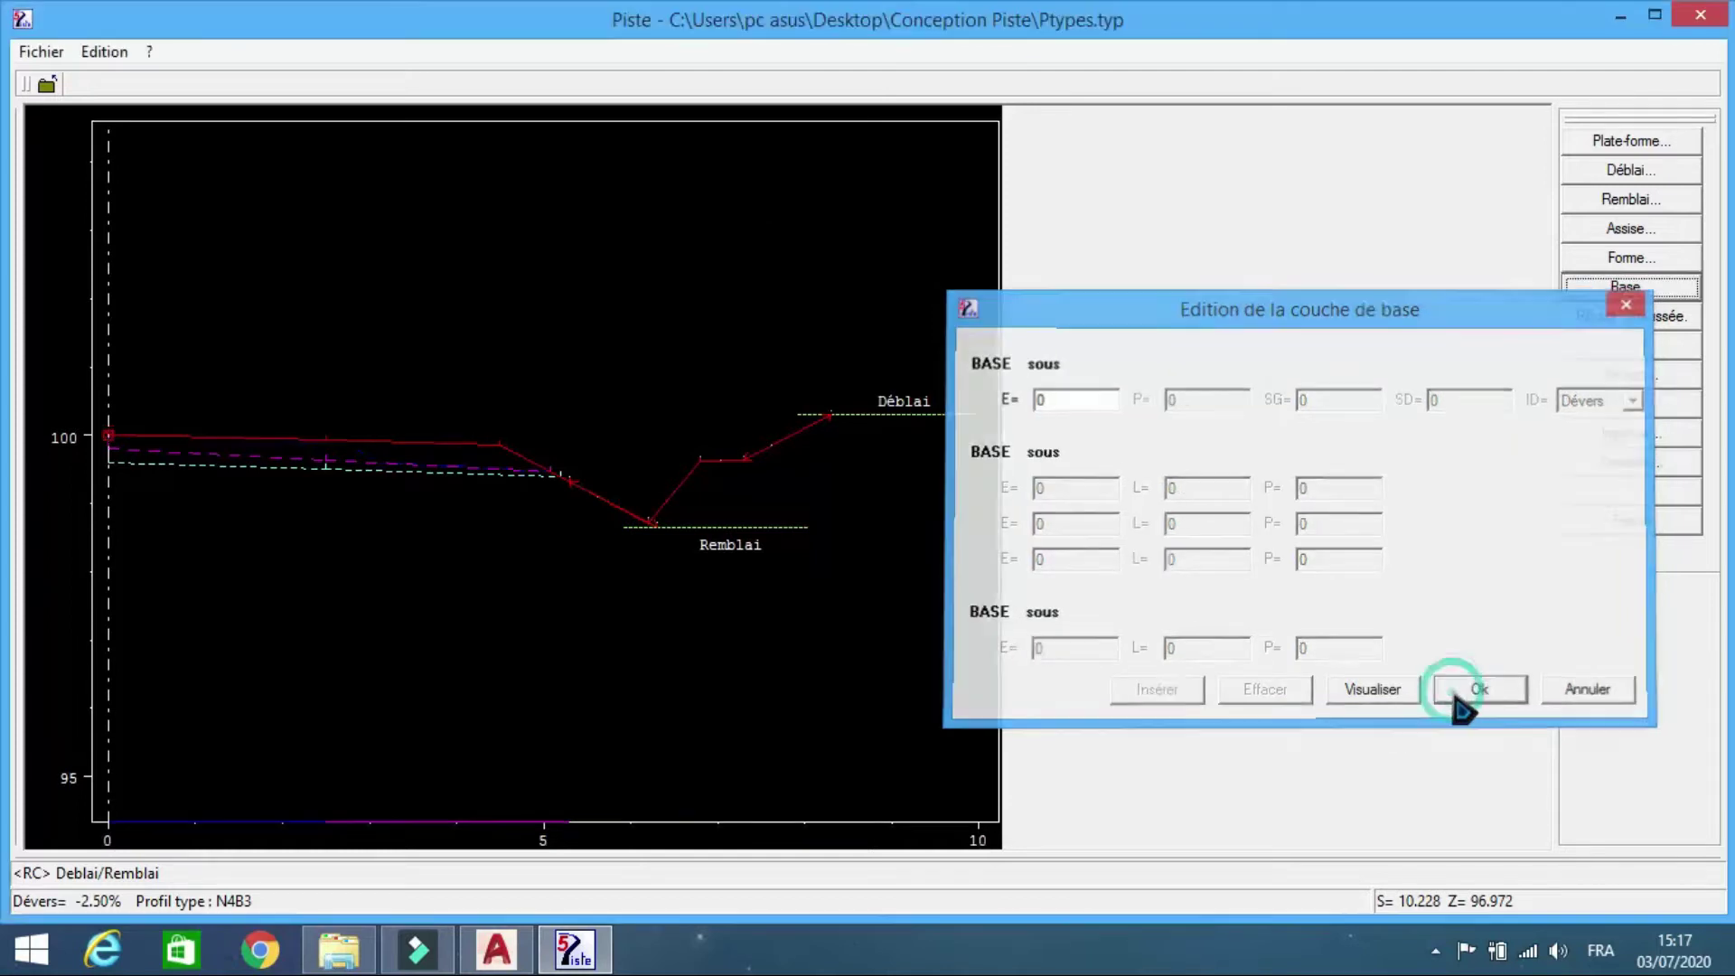
- Remove the Forme layer from profile N4B3 by setting its thickness E to 0, and validate
click(1617, 262)
double_click(639, 352)
text(0)
drag(784, 280, 1210, 279)
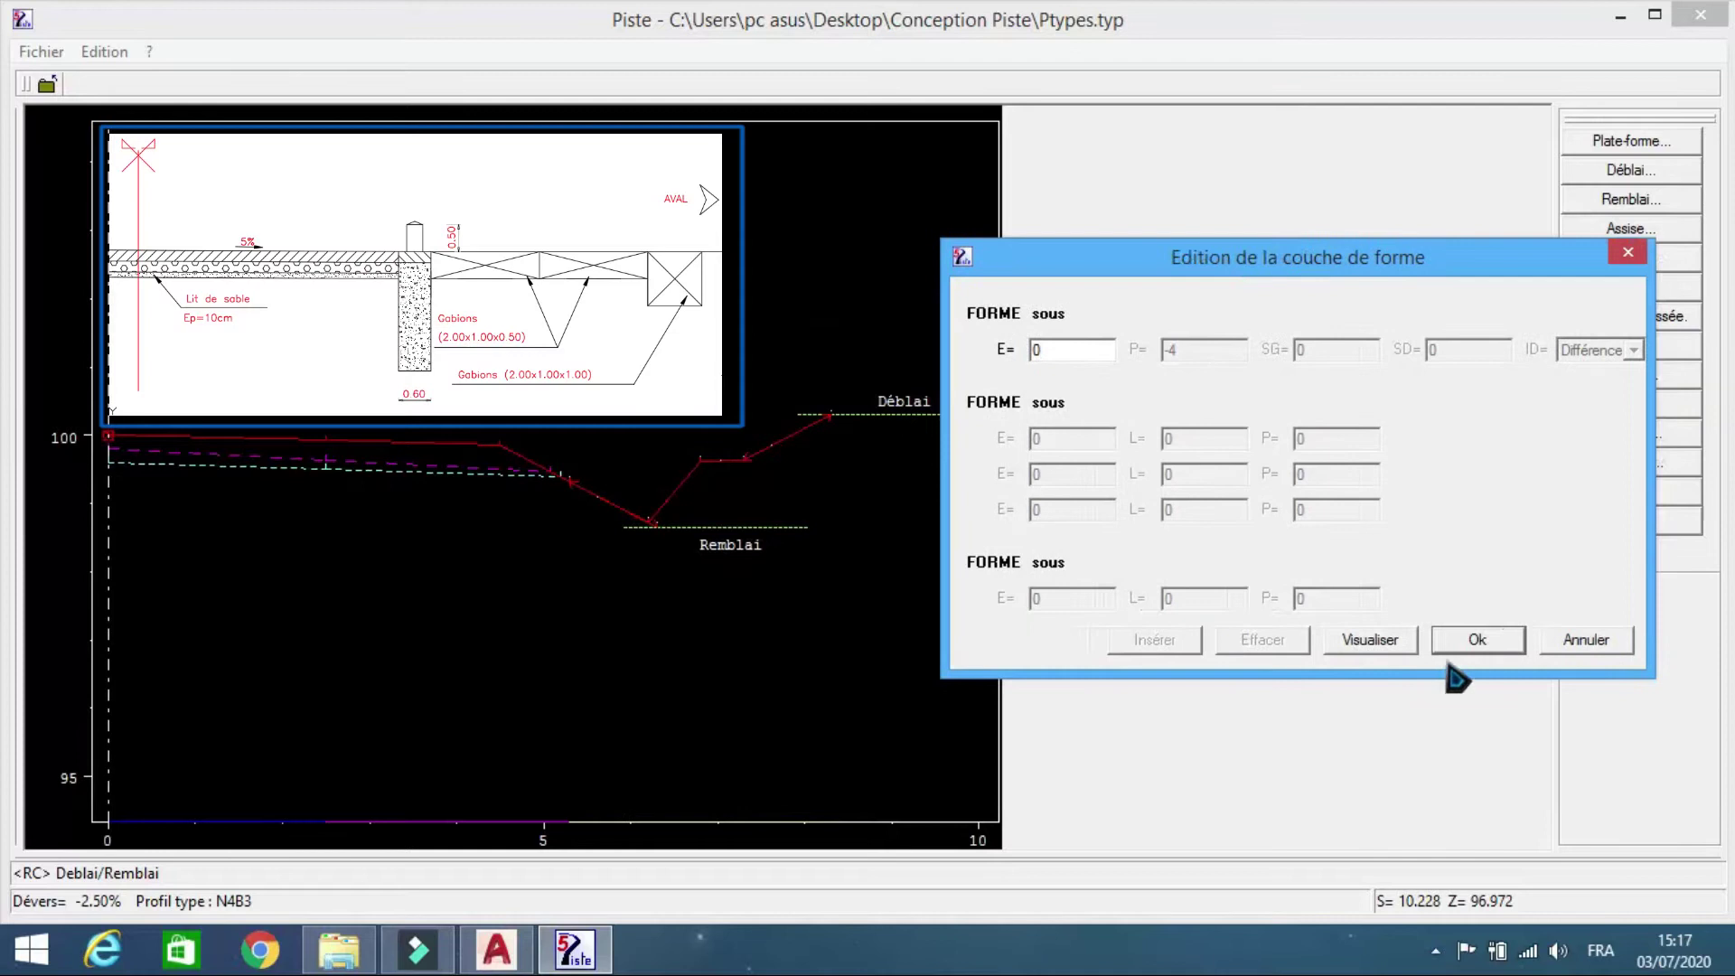
click(1480, 645)
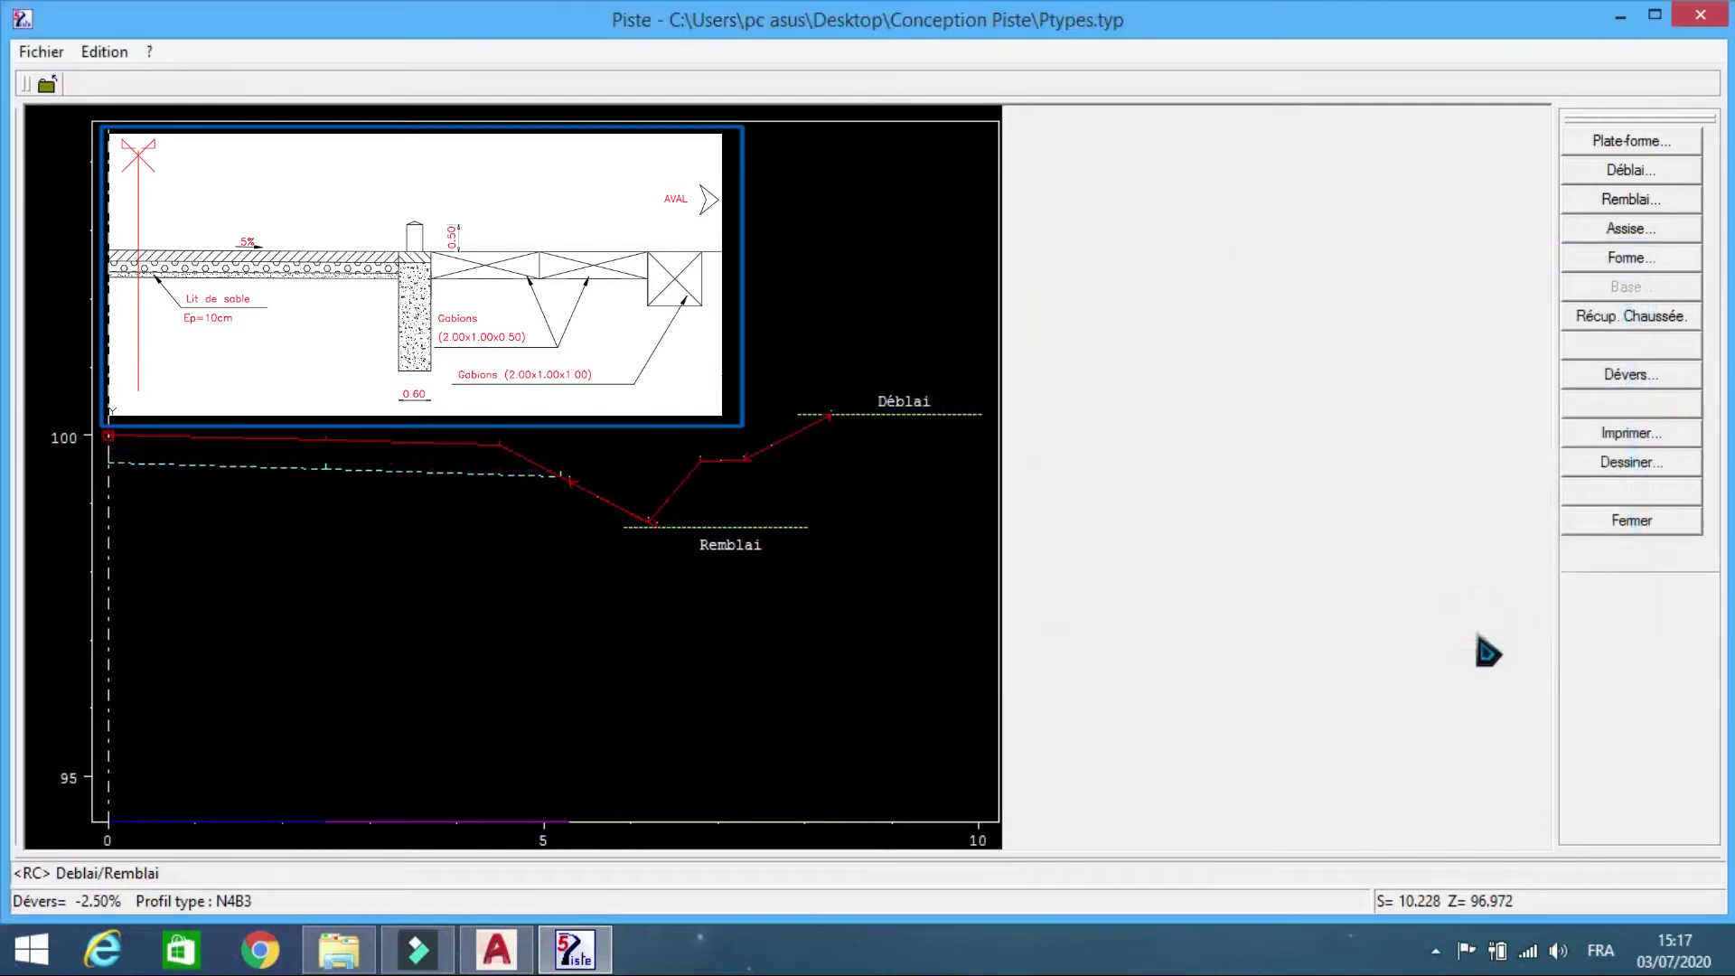
- Remove the Assise layer from profile N4B3 by setting its thickness E to 0, and validate
click(1622, 231)
drag(737, 271, 1042, 271)
text(0)
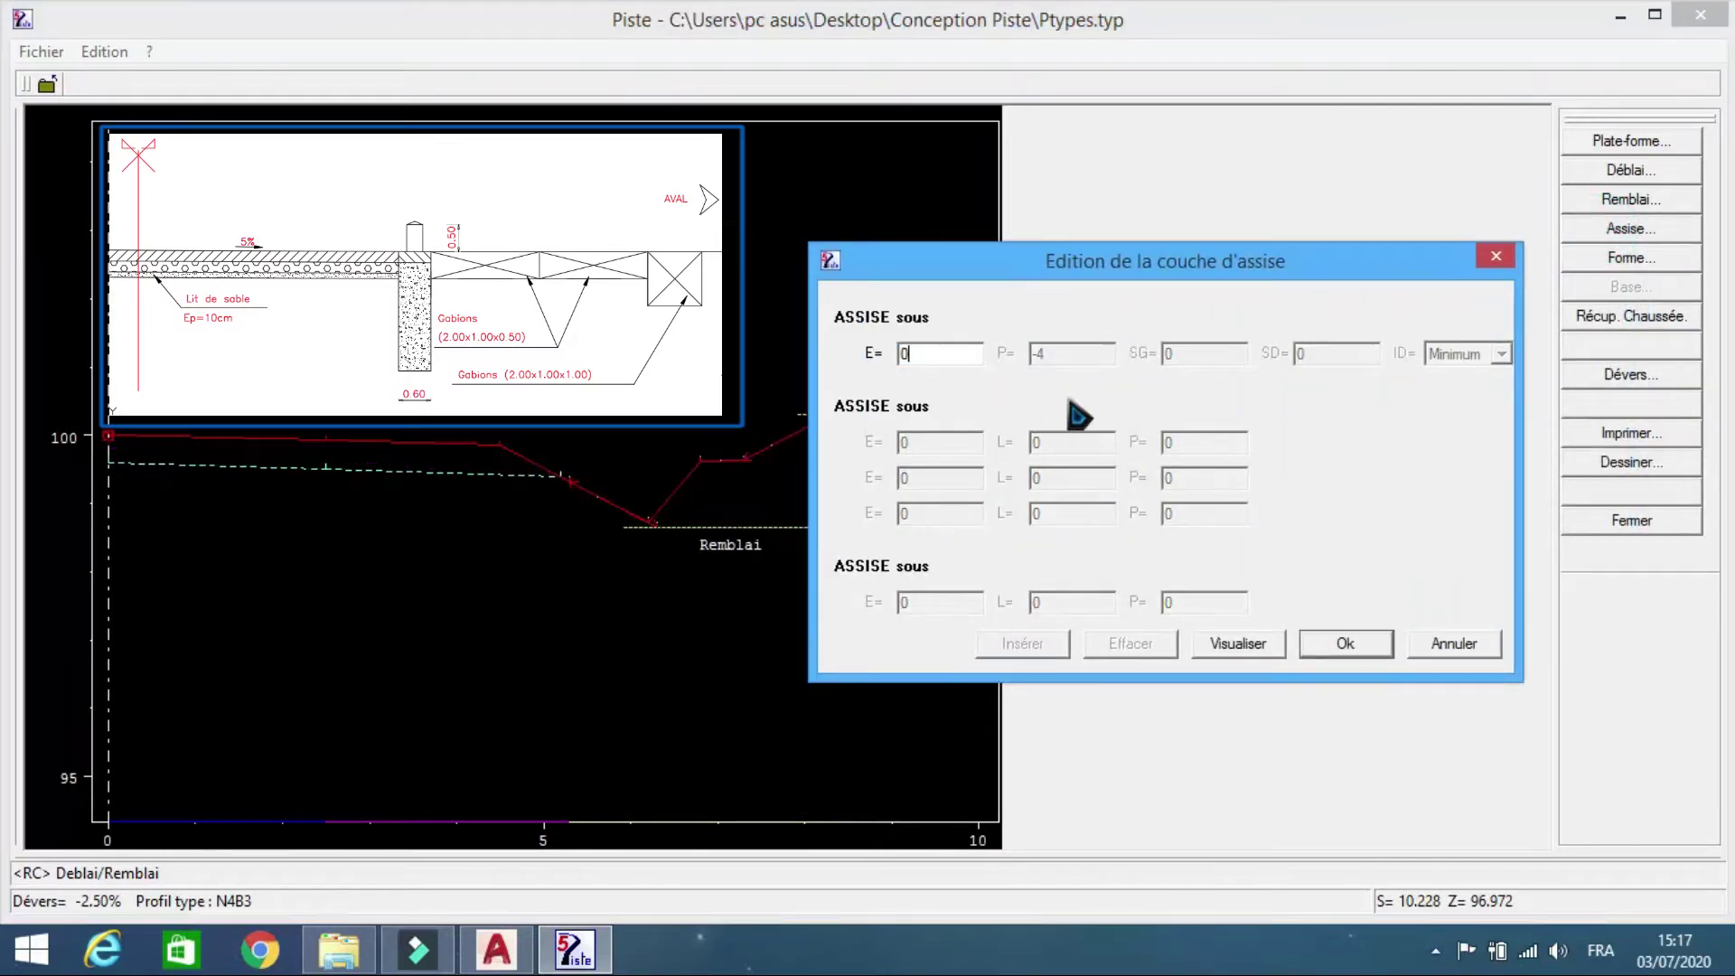
click(1351, 652)
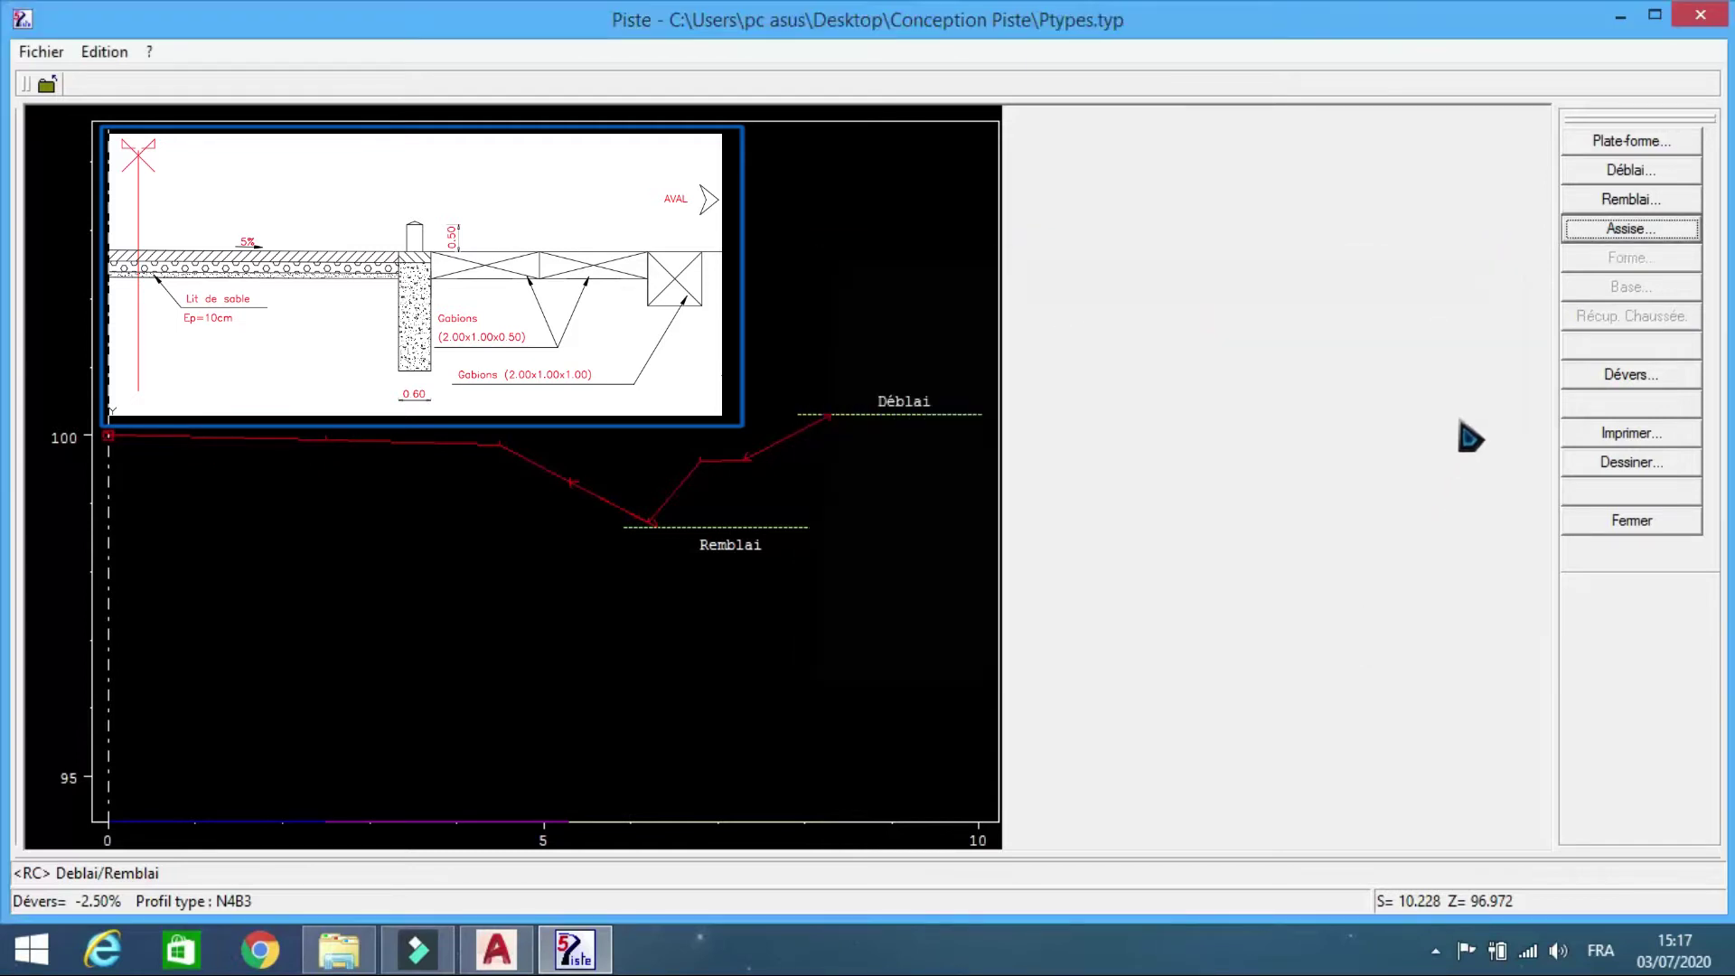
- Clear both Accotement (shoulder) segments from the platform of profile N4B3, keeping the 2.5 carriageway, and validate
click(1617, 143)
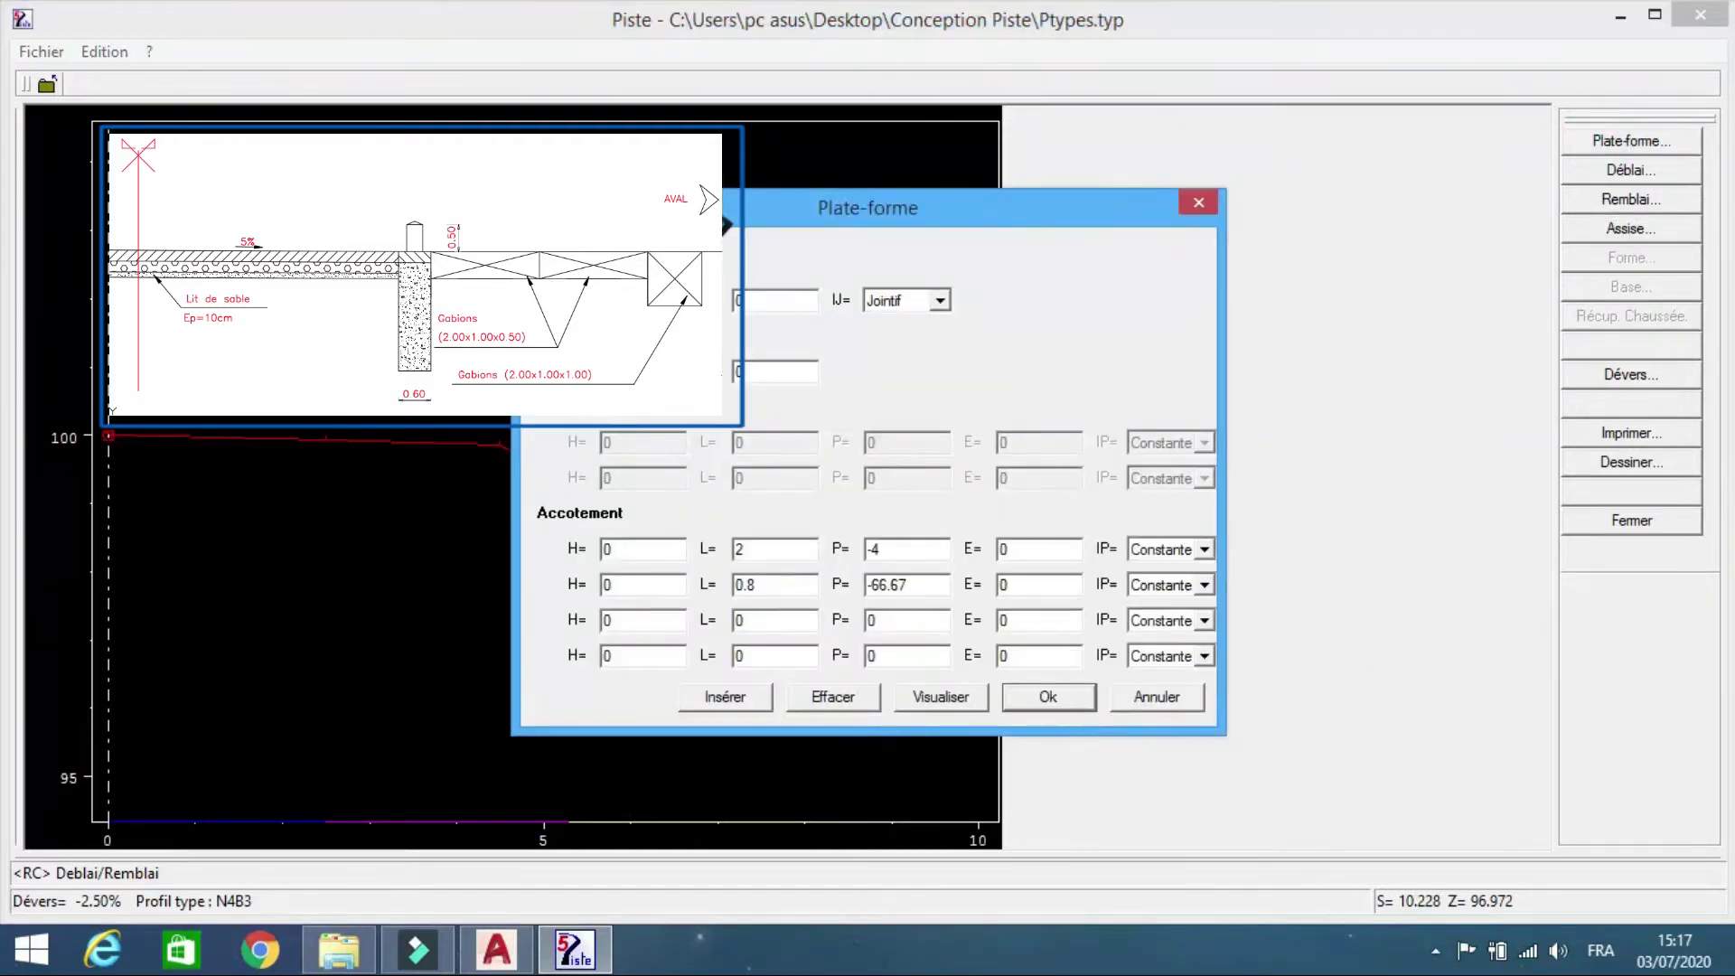
drag(678, 217, 1134, 238)
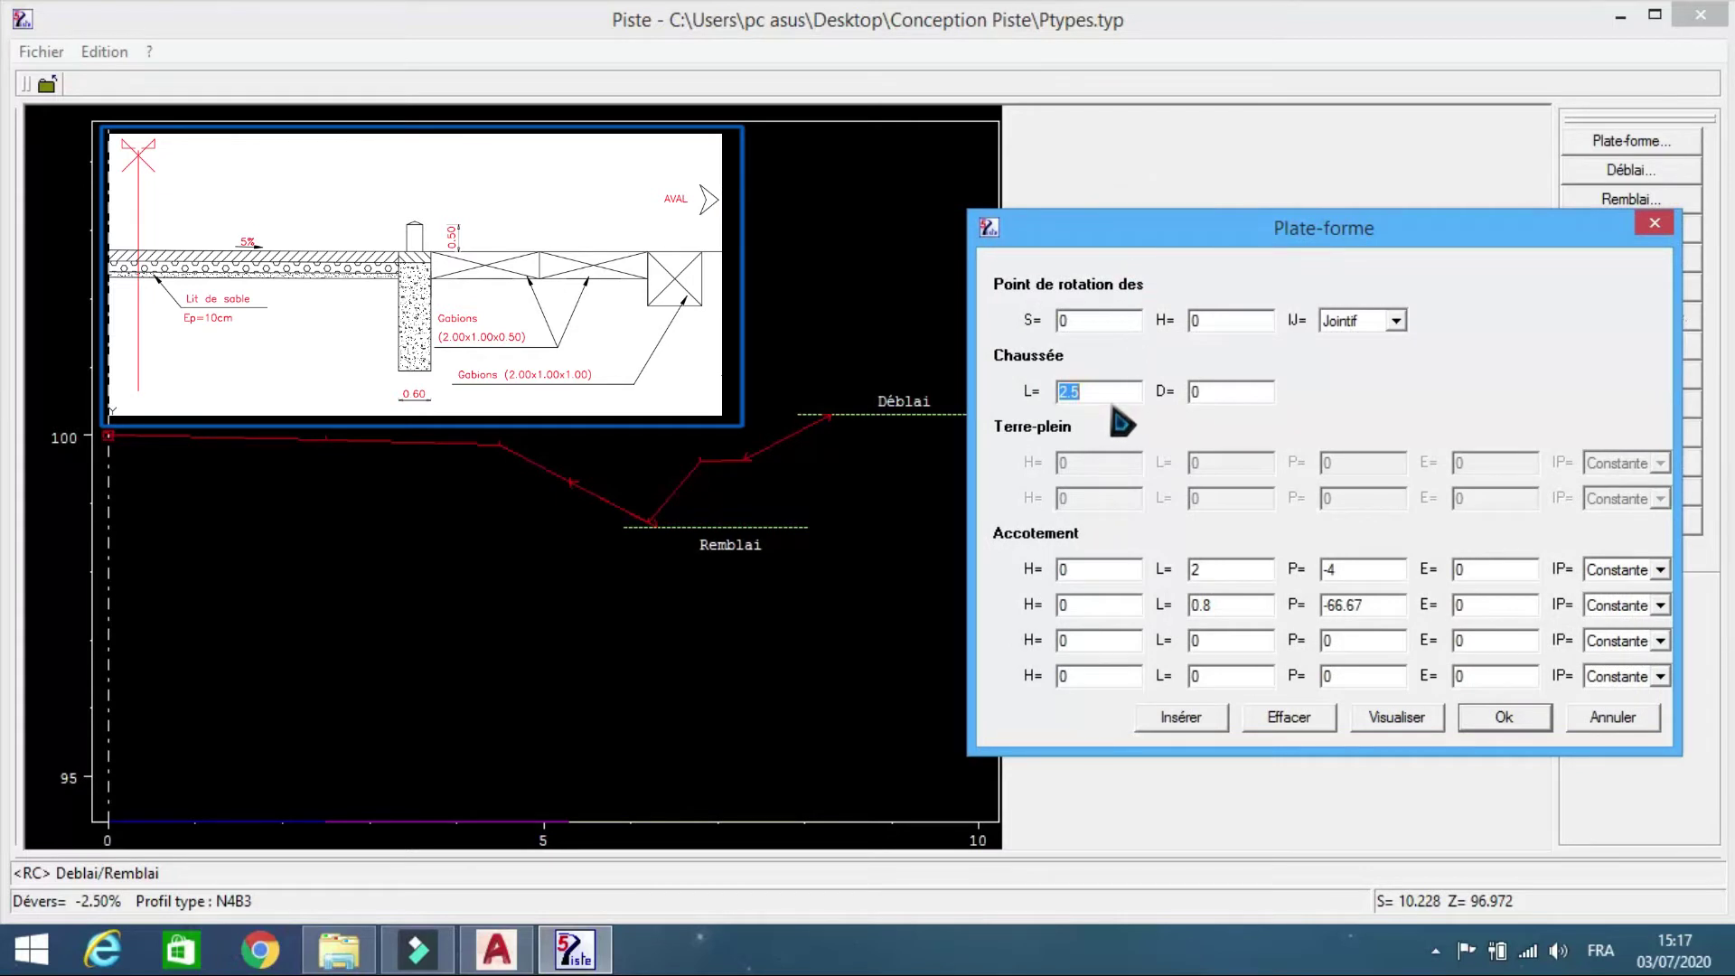
double_click(1215, 571)
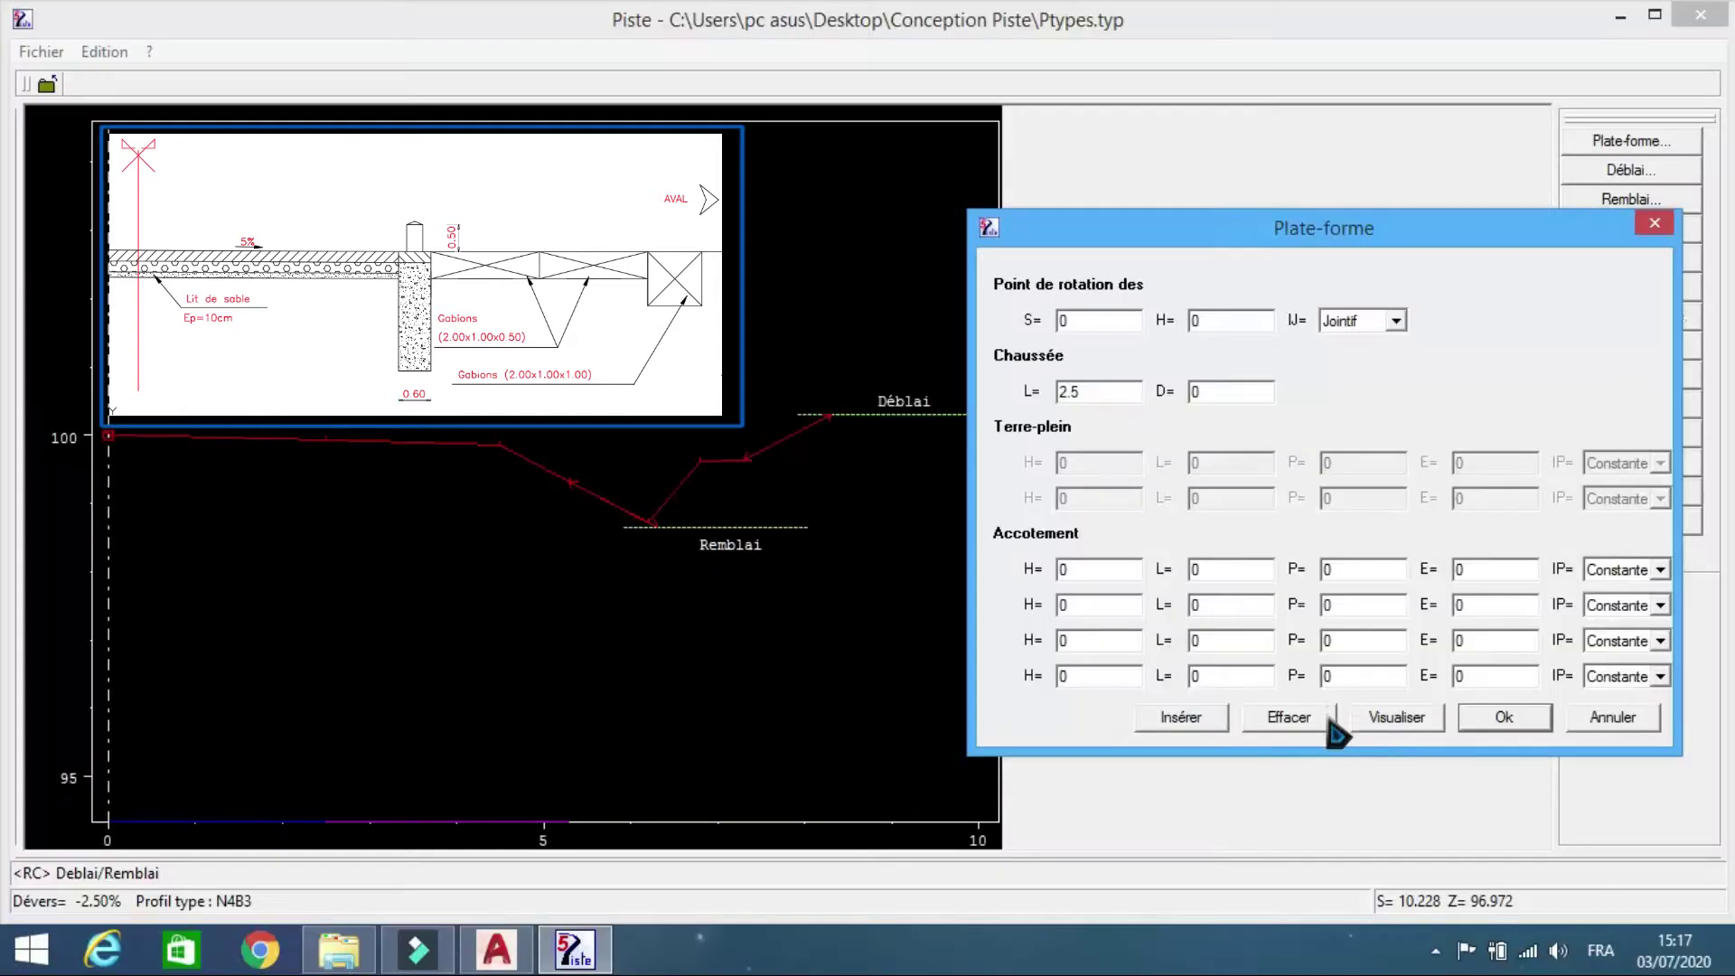
click(1495, 724)
- Delete the first three cut (Déblai) segments of N4B3, keeping only L=-1 with P=66.67, preview the profile and validate
click(1626, 170)
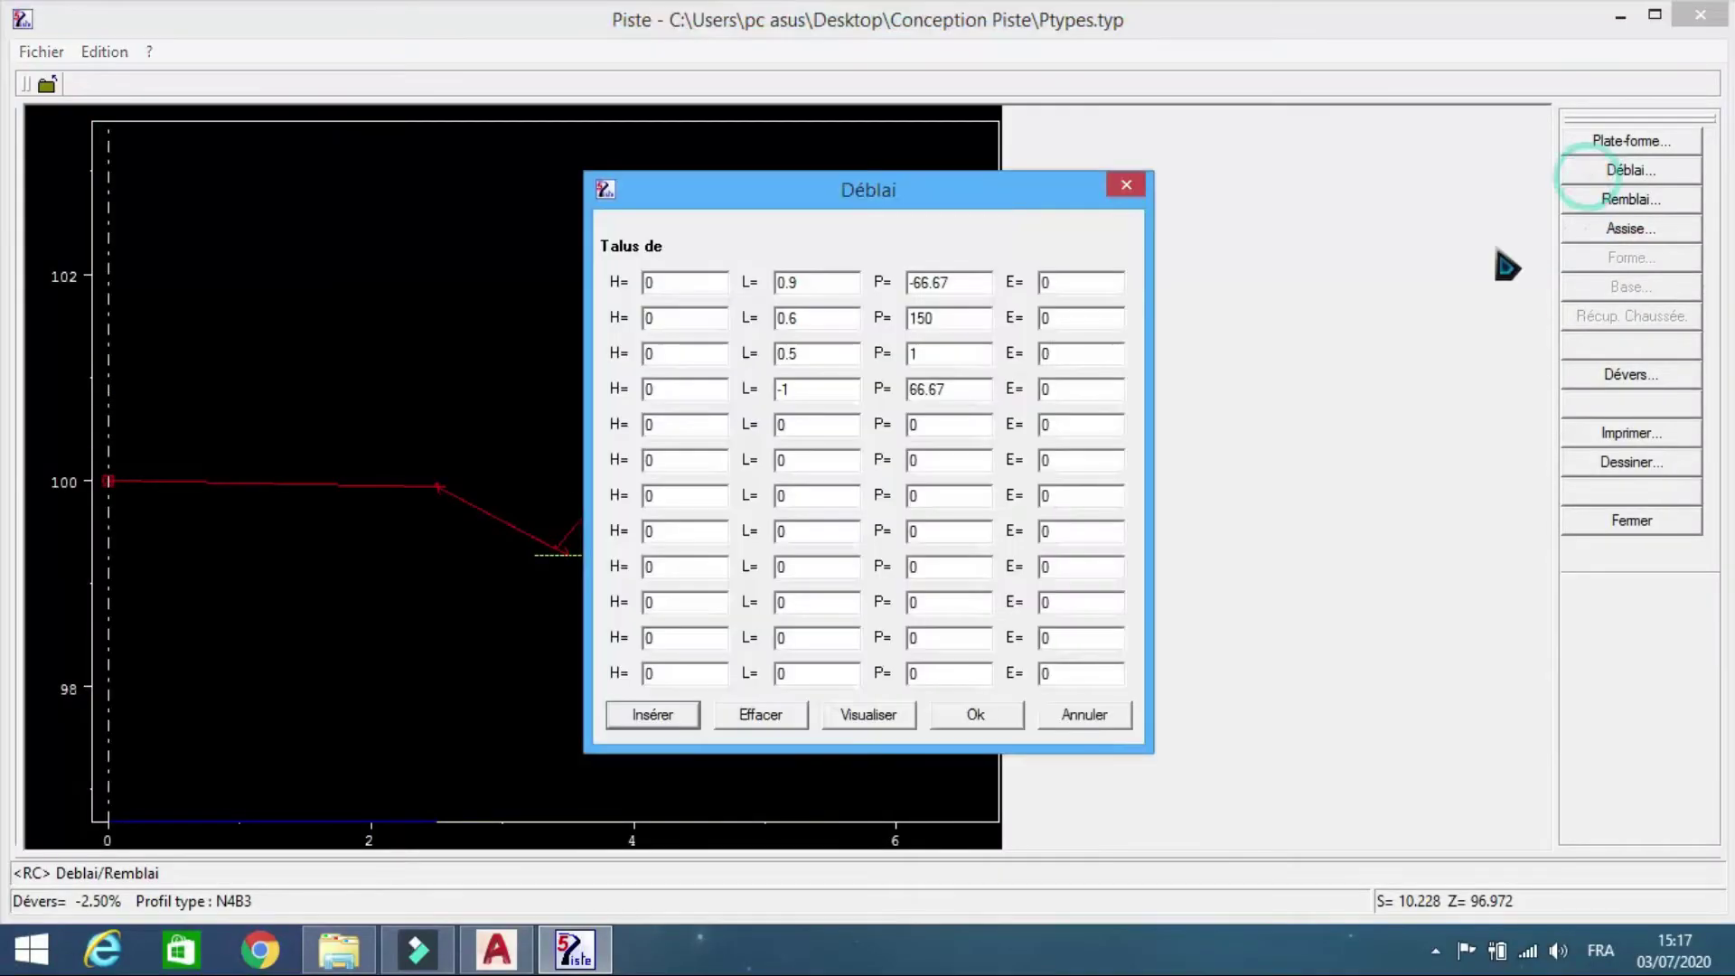
drag(845, 194, 1230, 238)
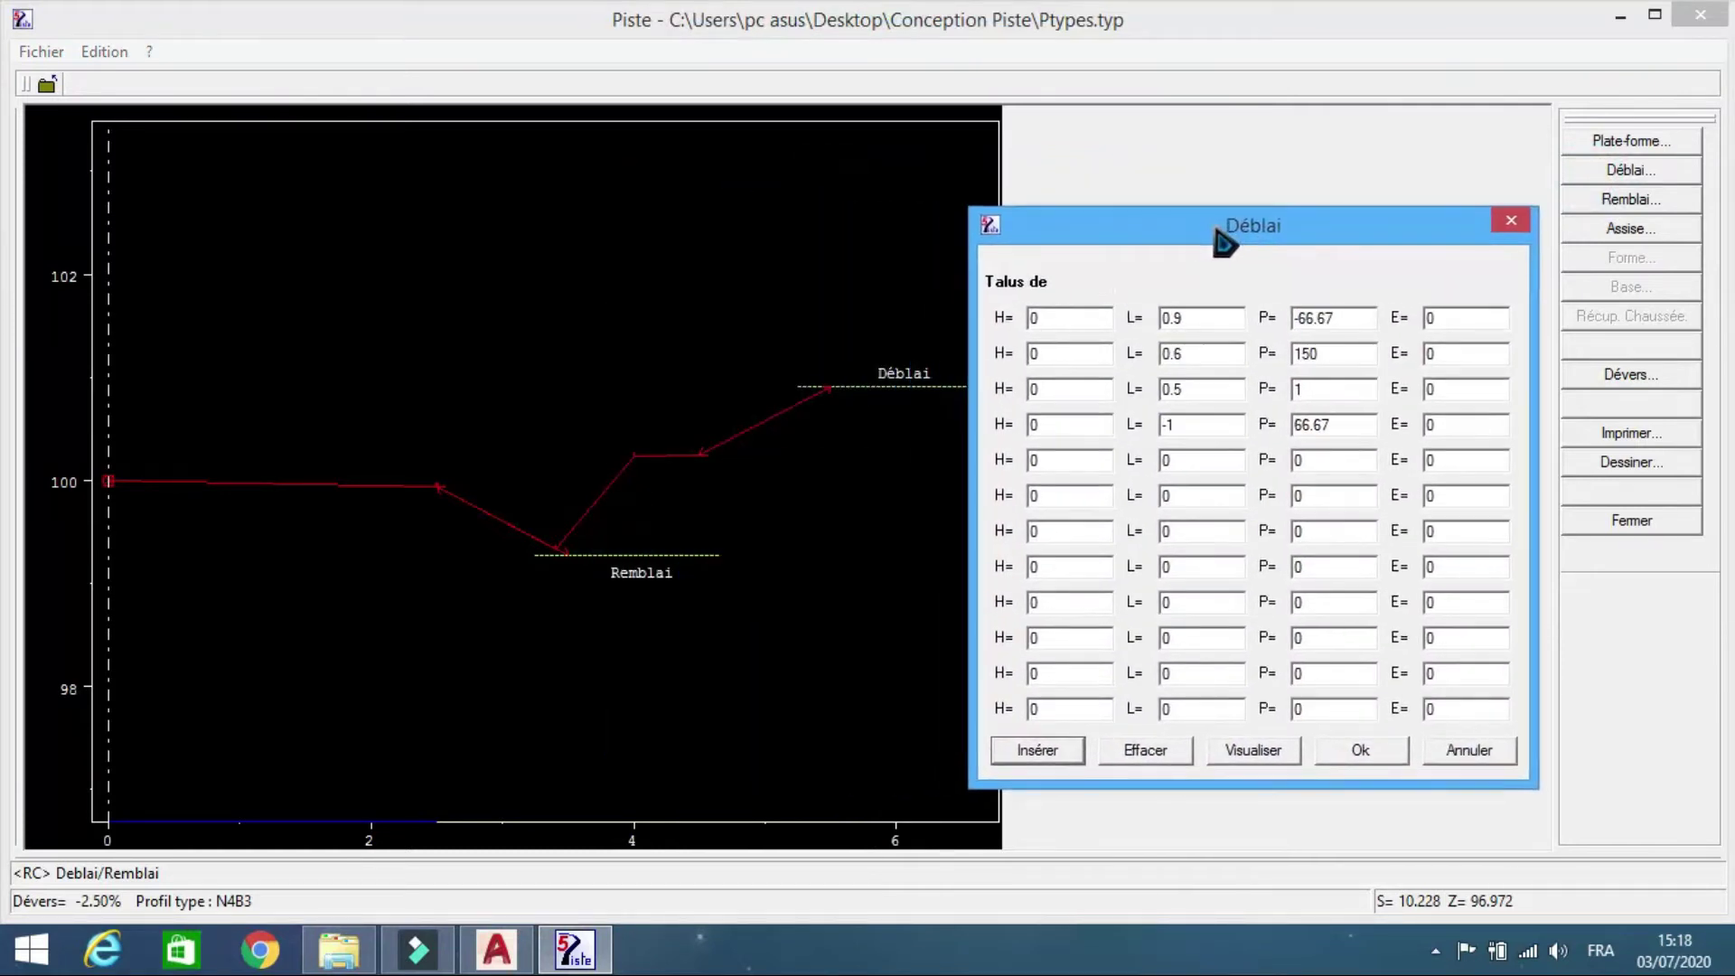
click(1136, 759)
click(1152, 764)
click(1156, 764)
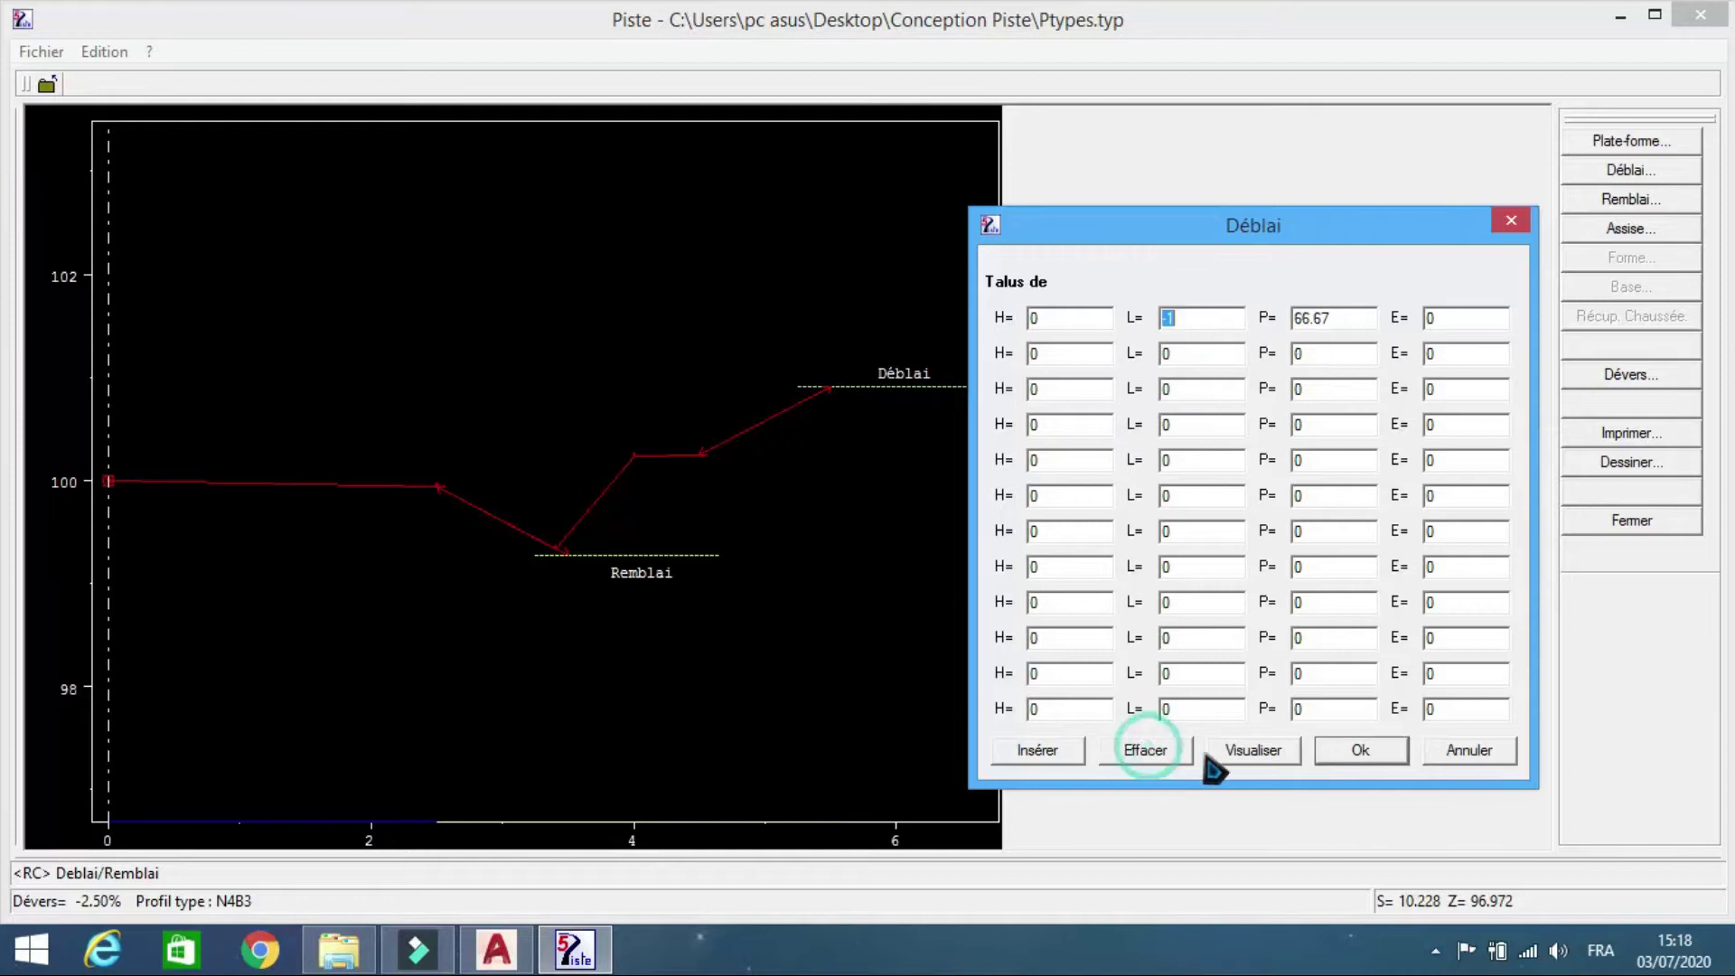
click(1278, 759)
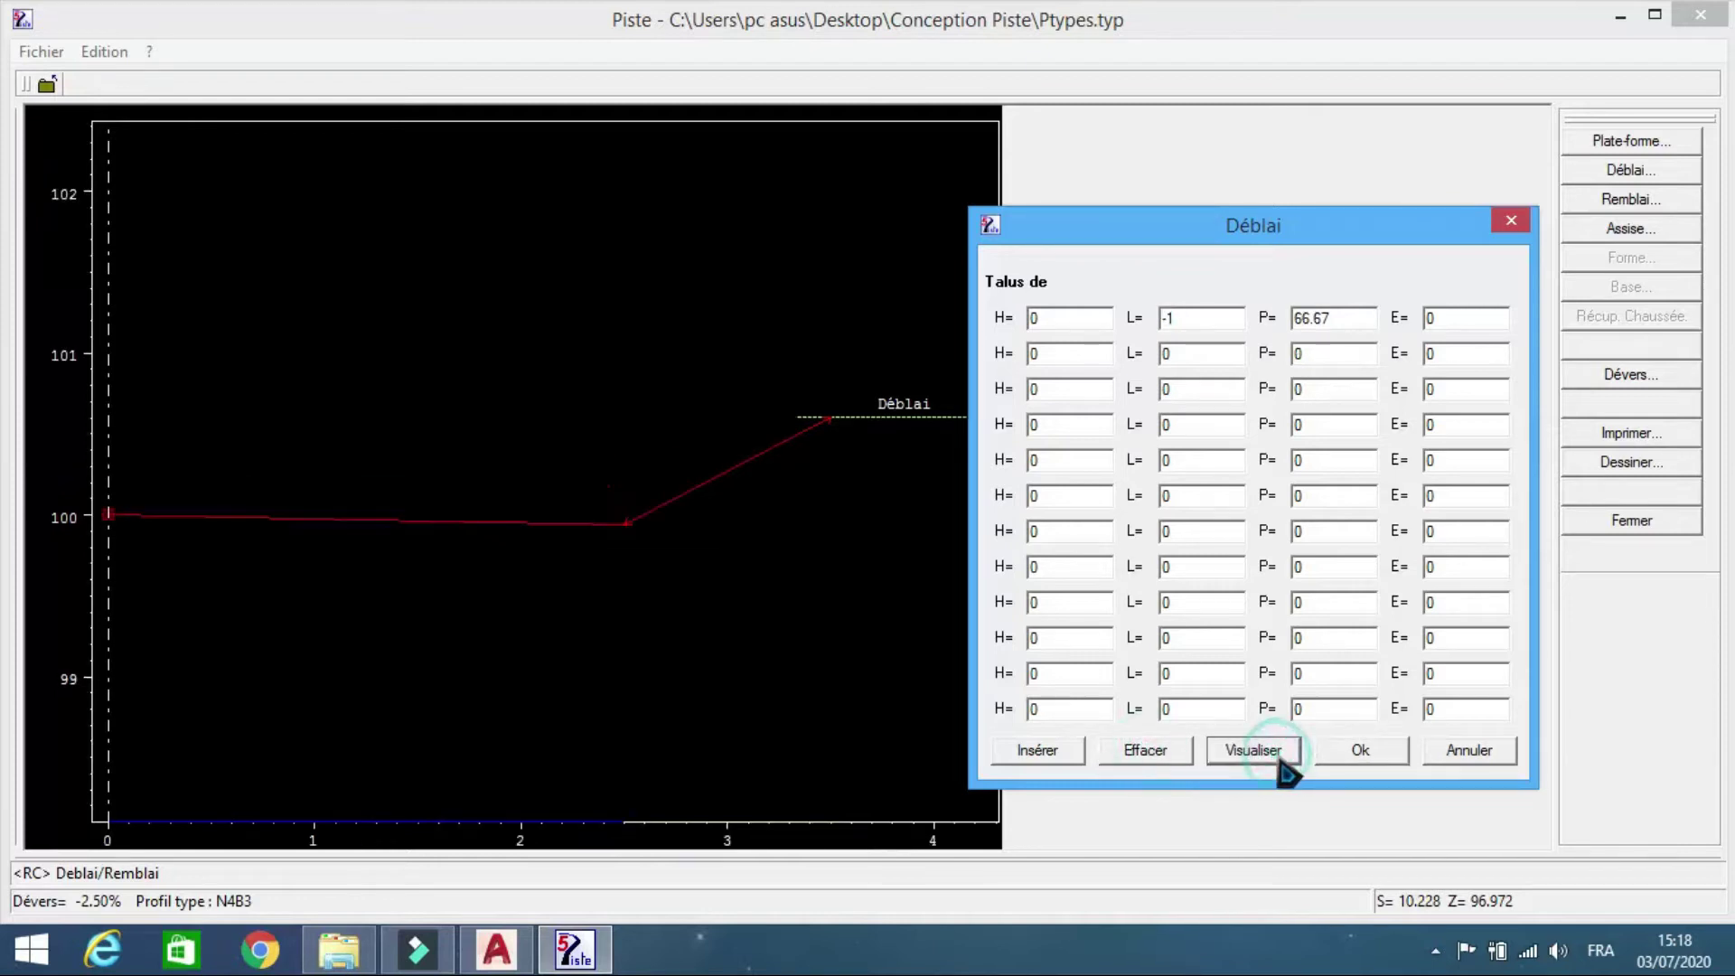
click(1361, 753)
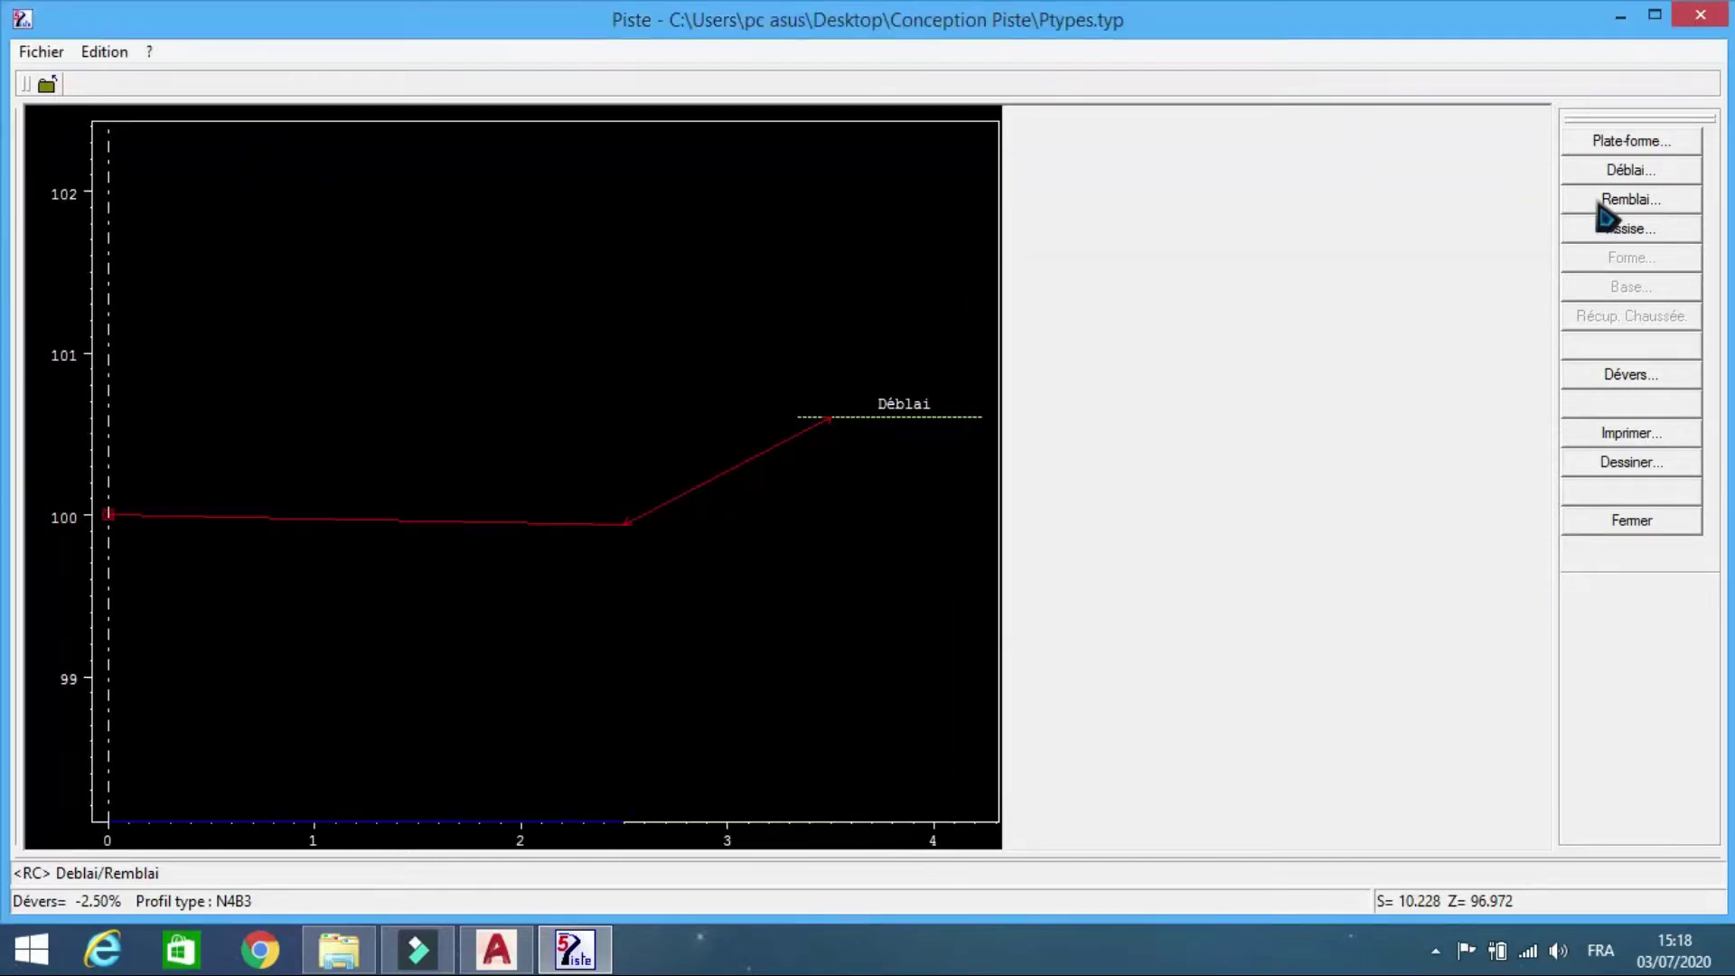
- Preview and validate the fill (Remblai) slope of L=-1, P=-66.667 in N4B3, and close the profile
click(1603, 204)
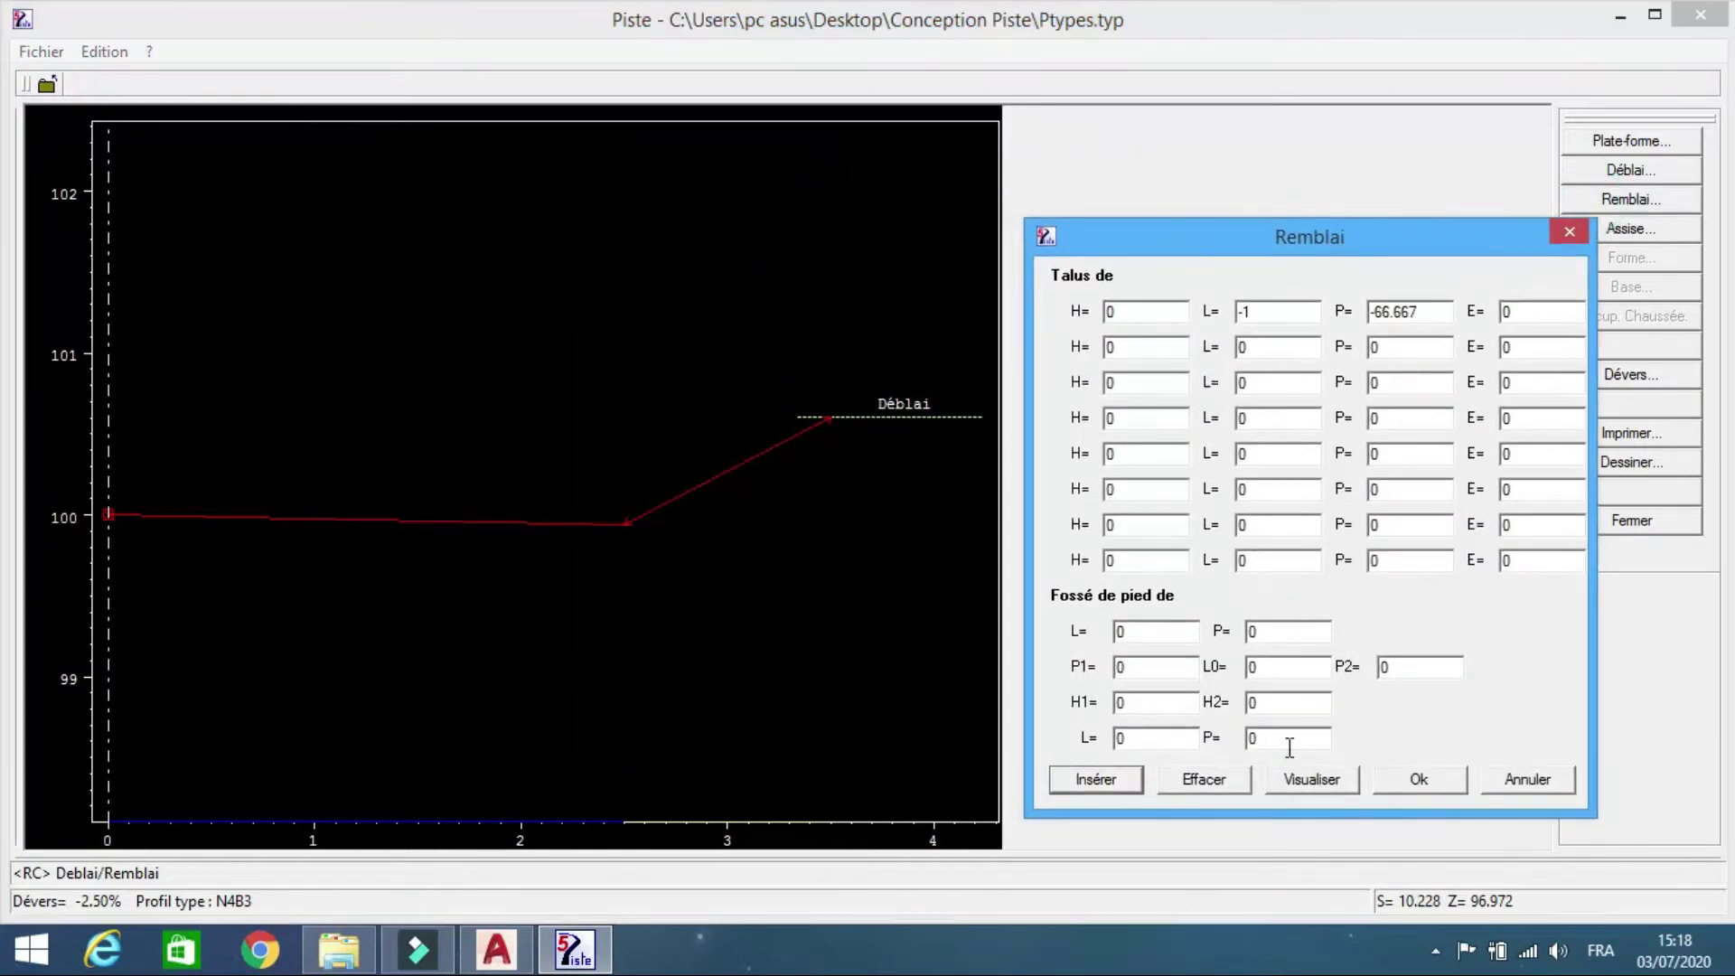
click(1345, 782)
click(1416, 783)
click(1614, 524)
click(763, 502)
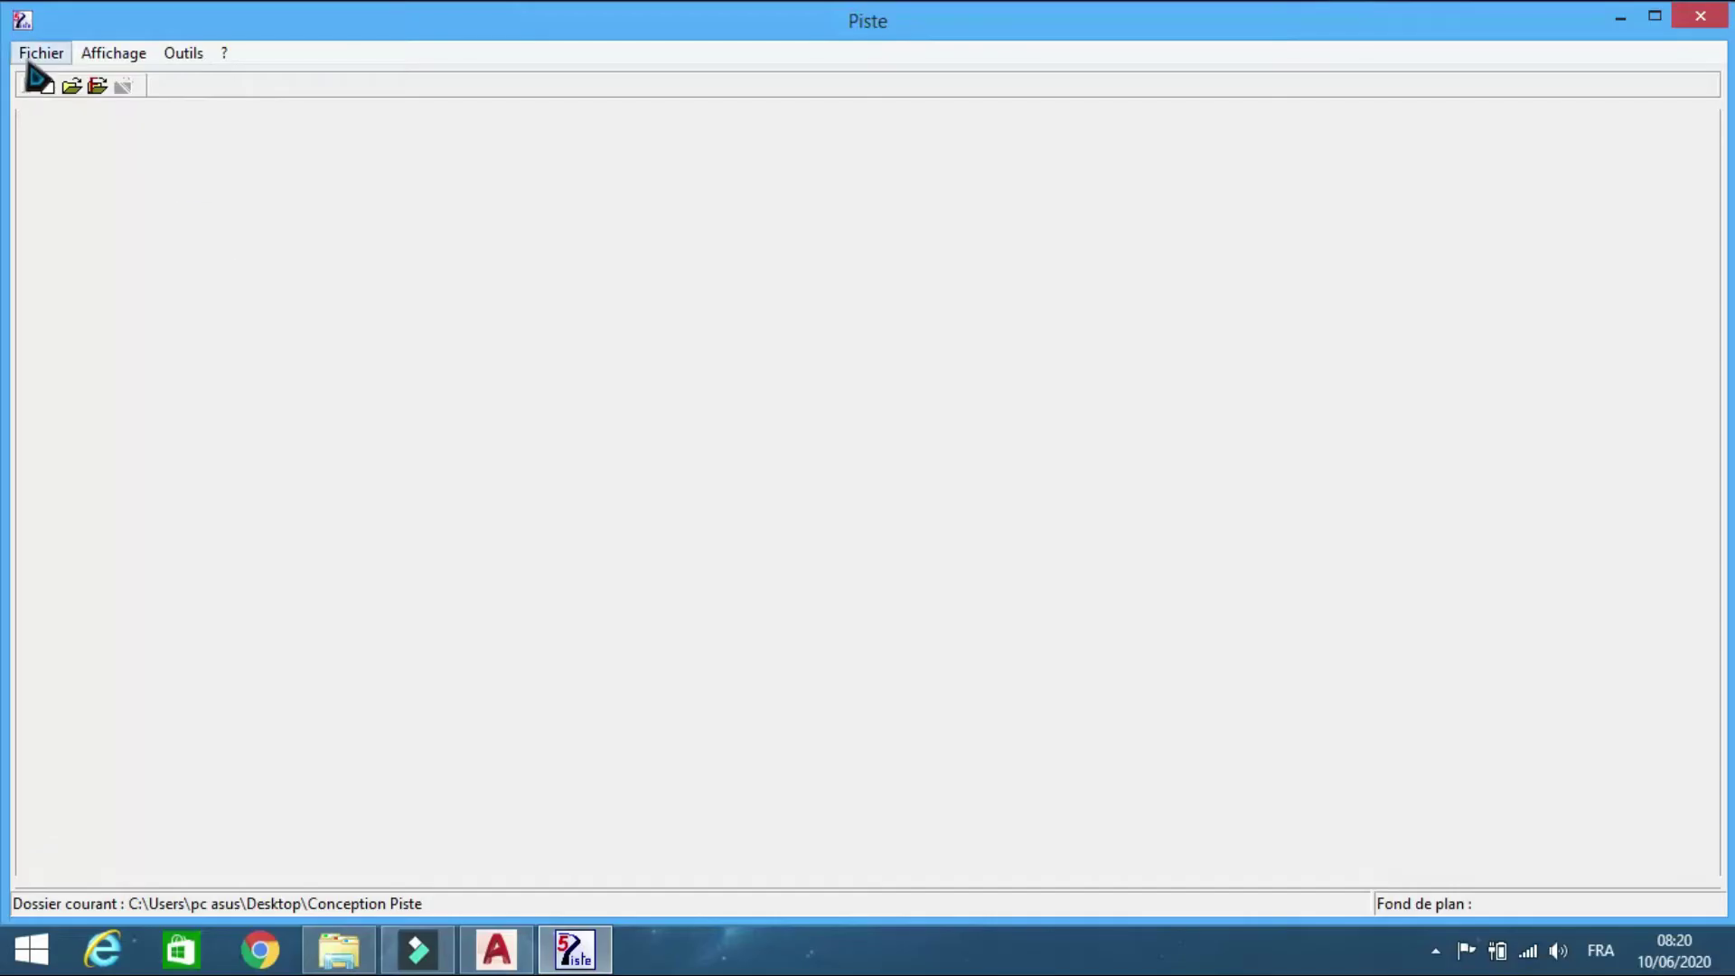
- Open the cross-section design file Conception Transversale.PIS and accept its file information
click(40, 54)
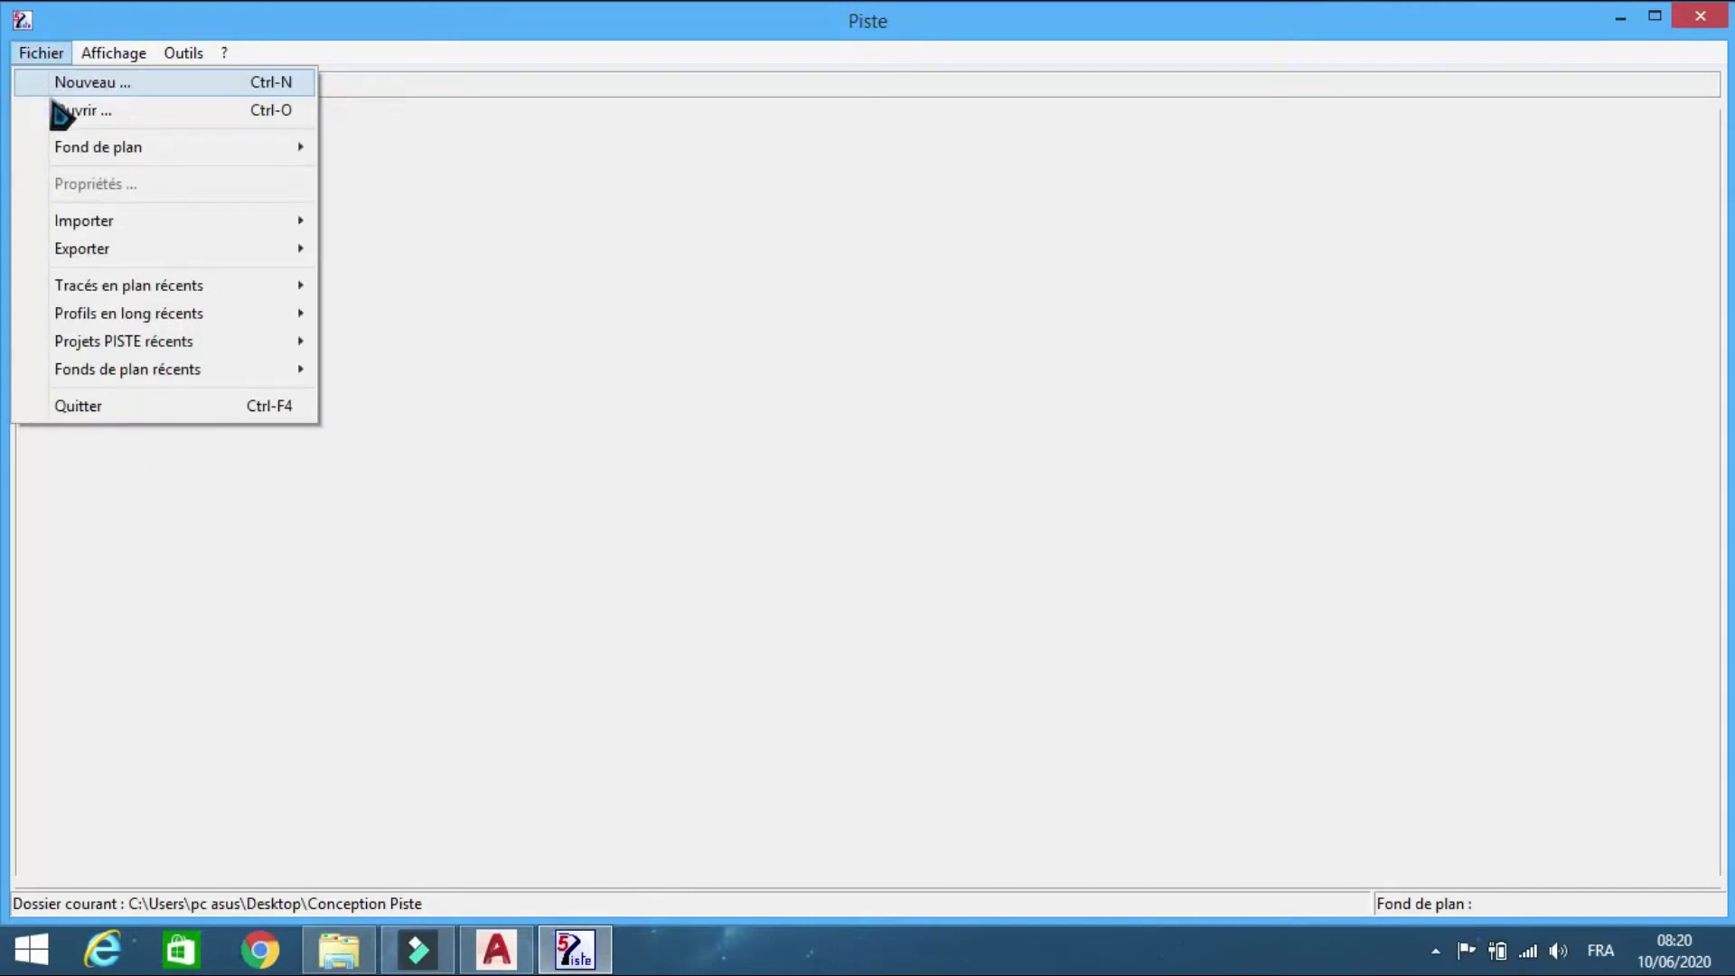
click(72, 109)
double_click(904, 439)
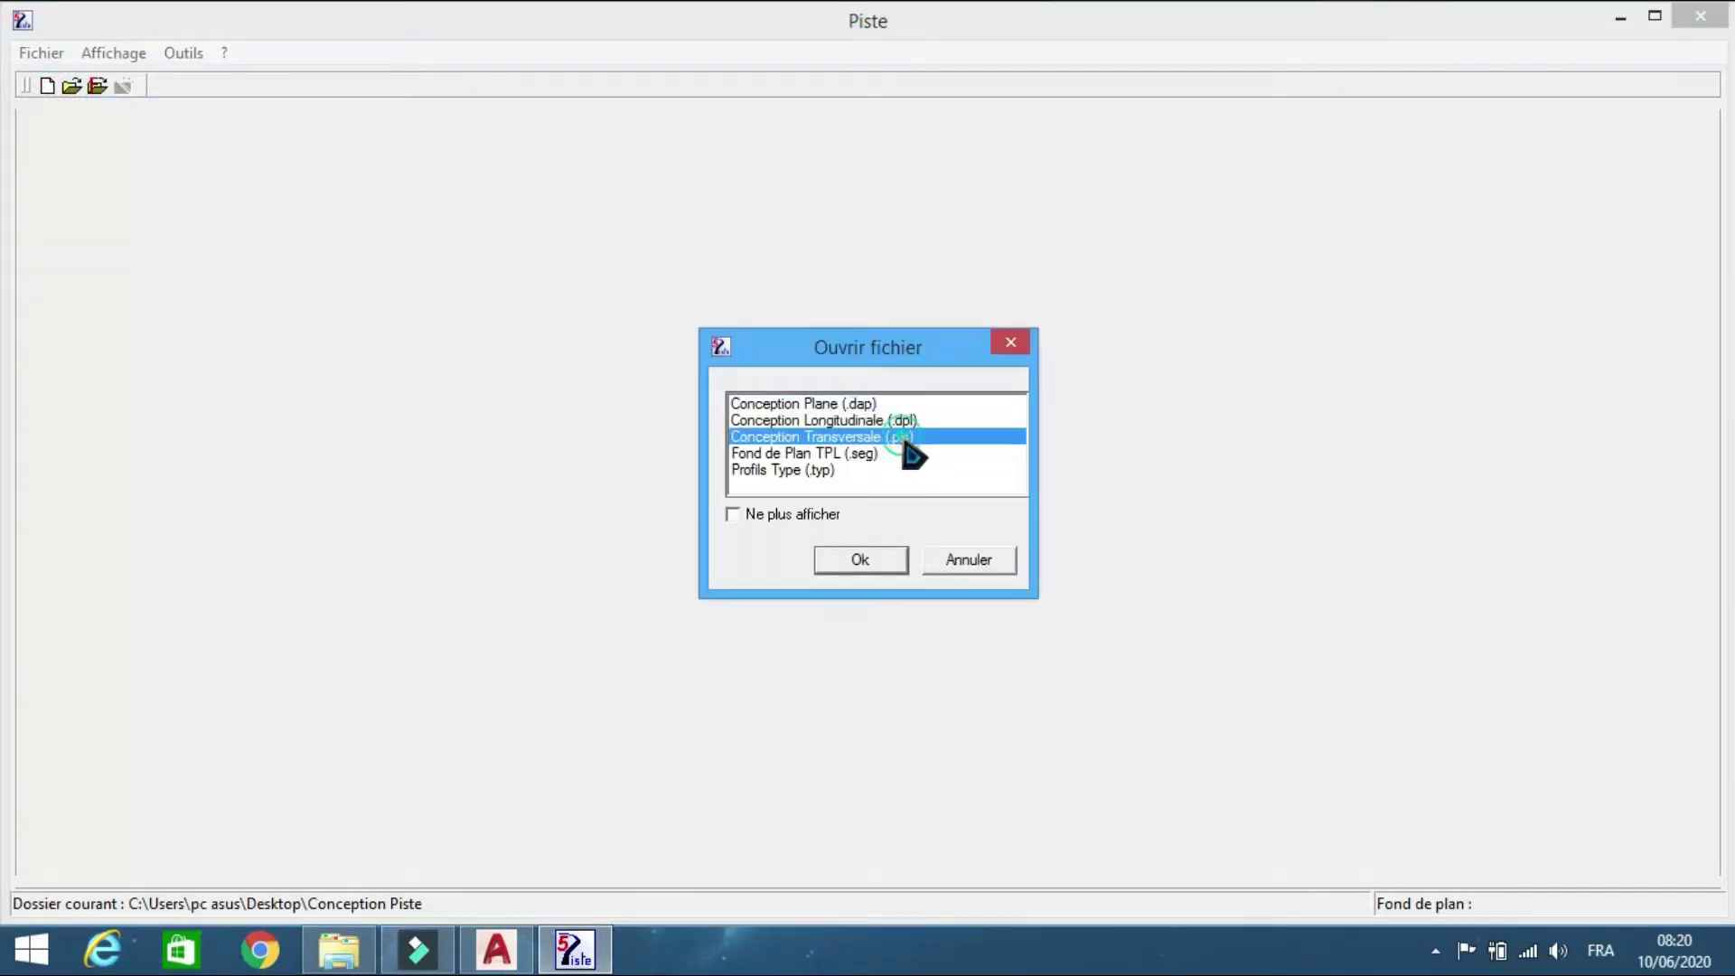
double_click(421, 243)
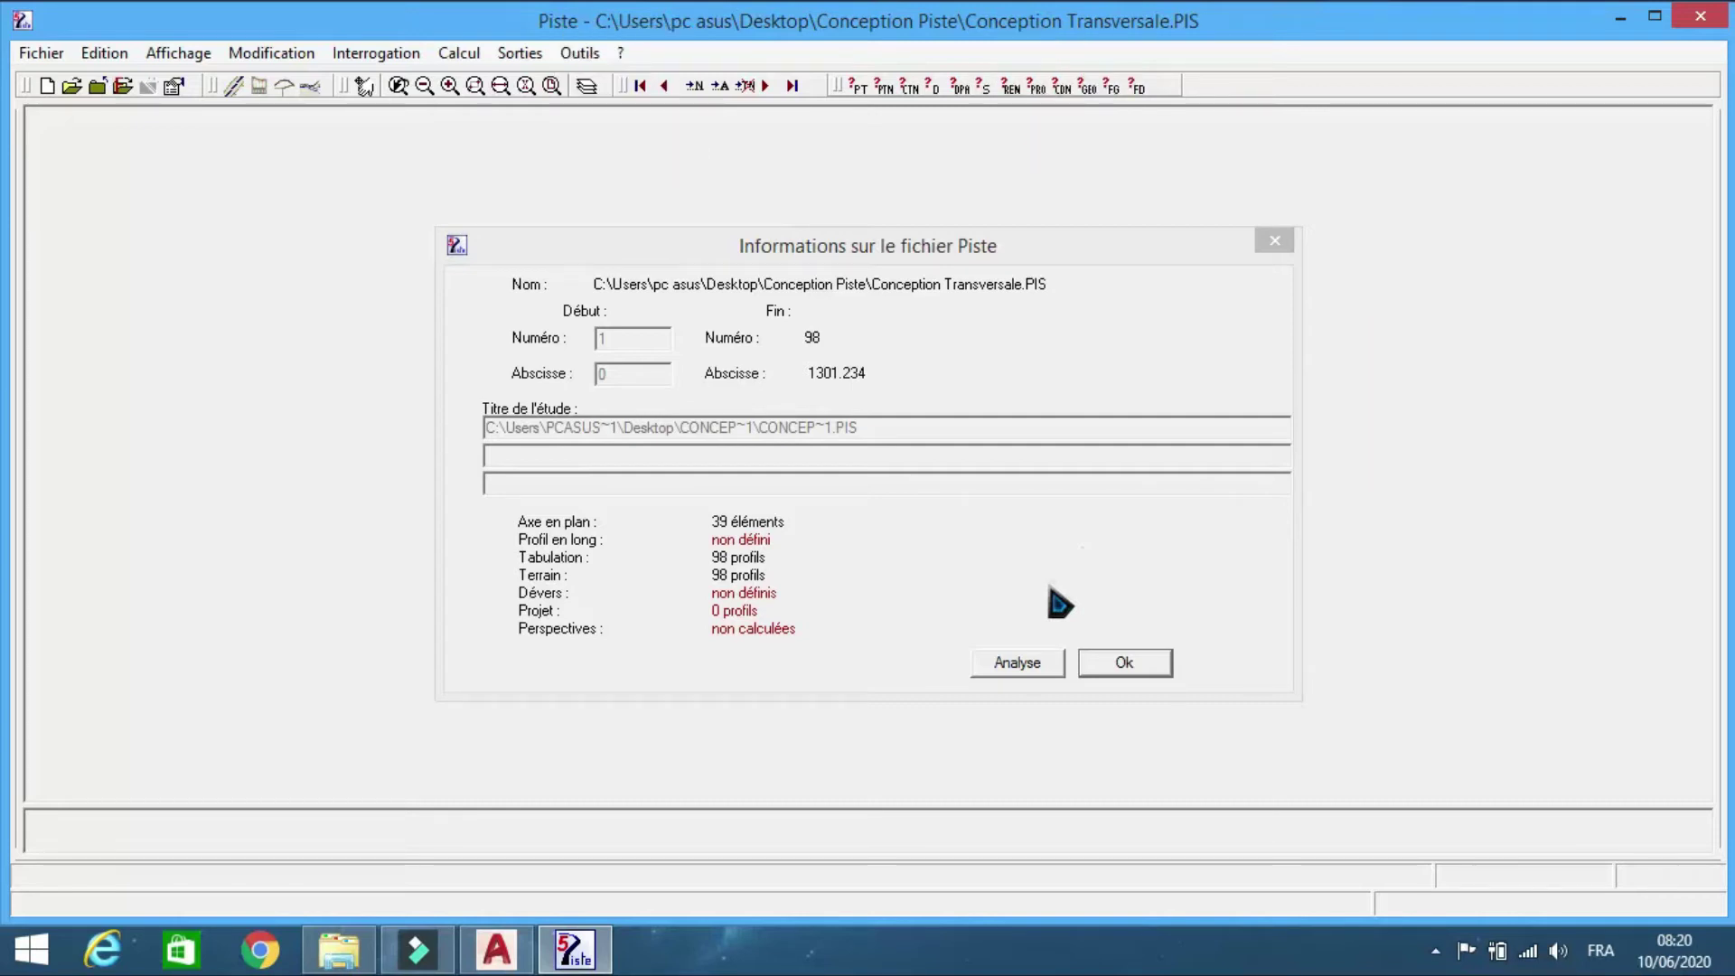
click(1111, 664)
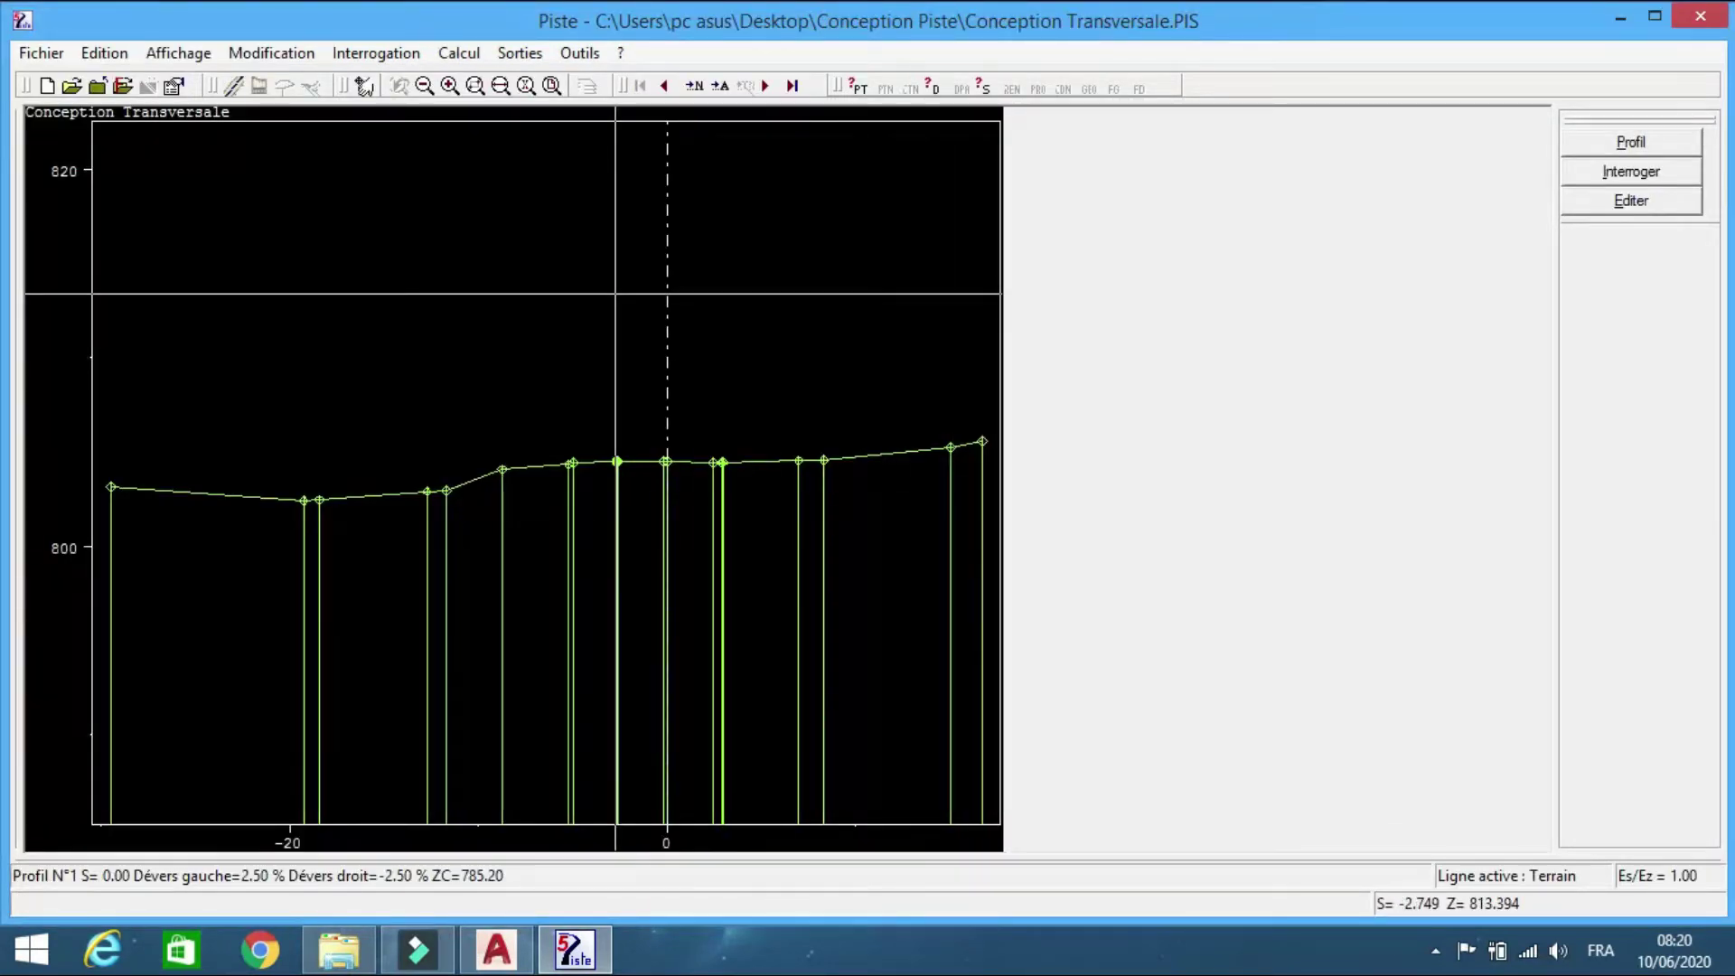
- Add a plotter configuration named Planche Tirage that uses the Fichier DXF ASCII driver
click(568, 54)
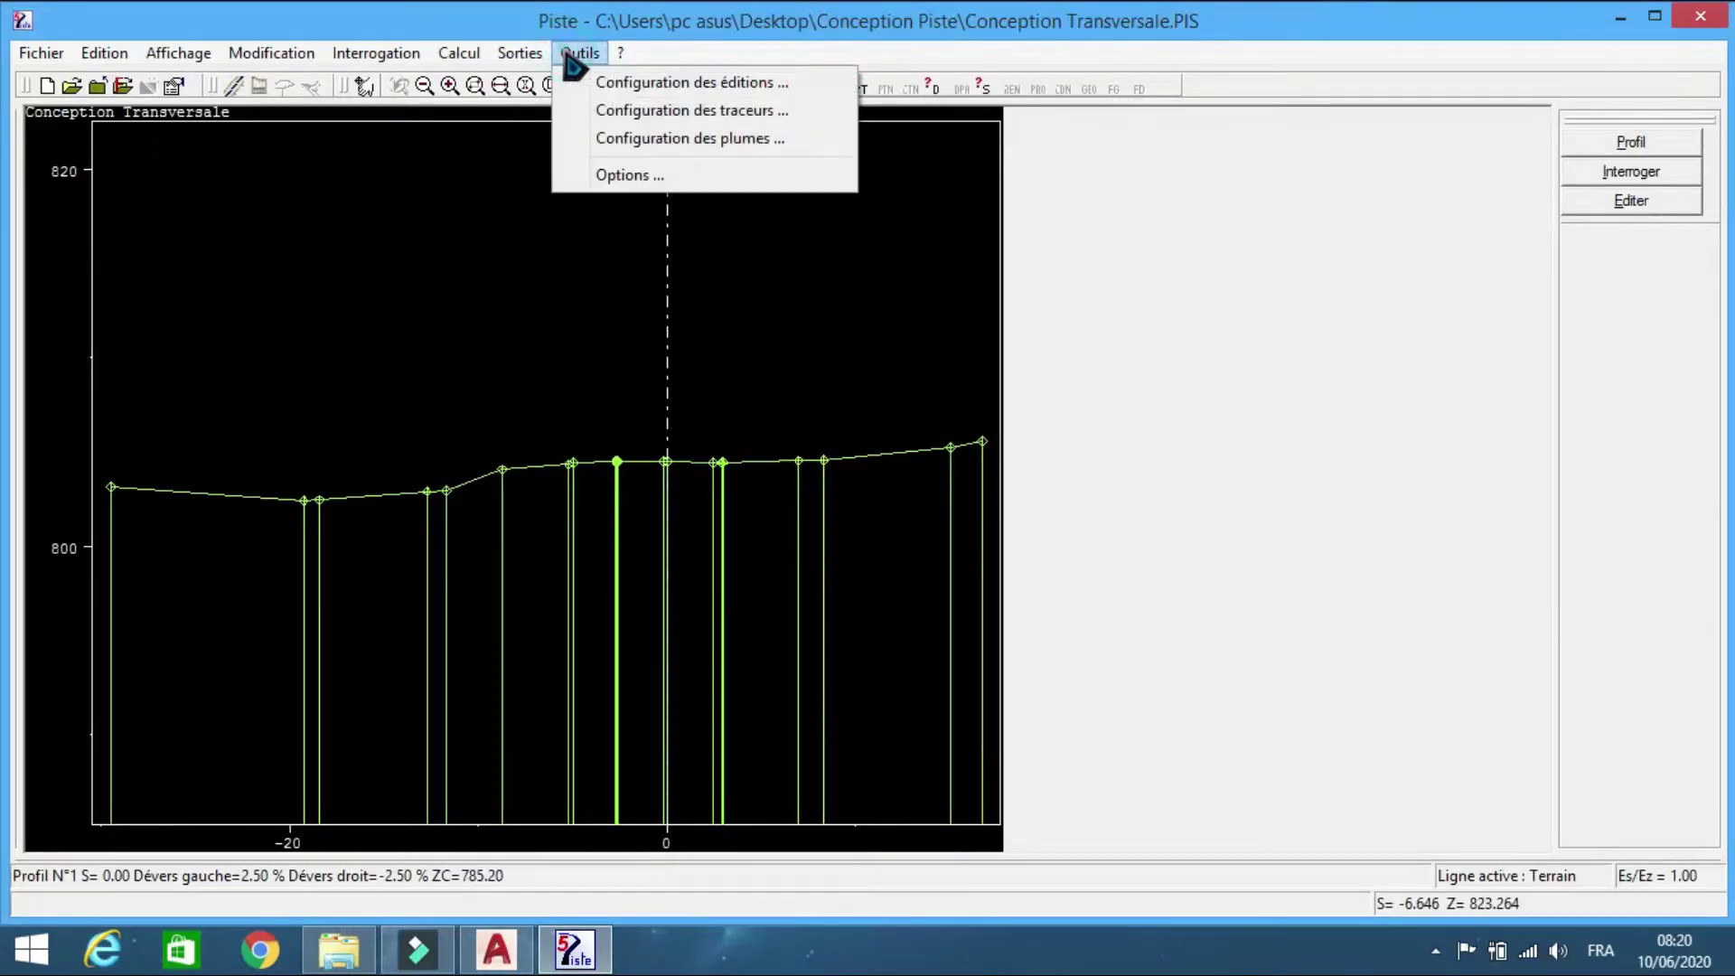
click(596, 110)
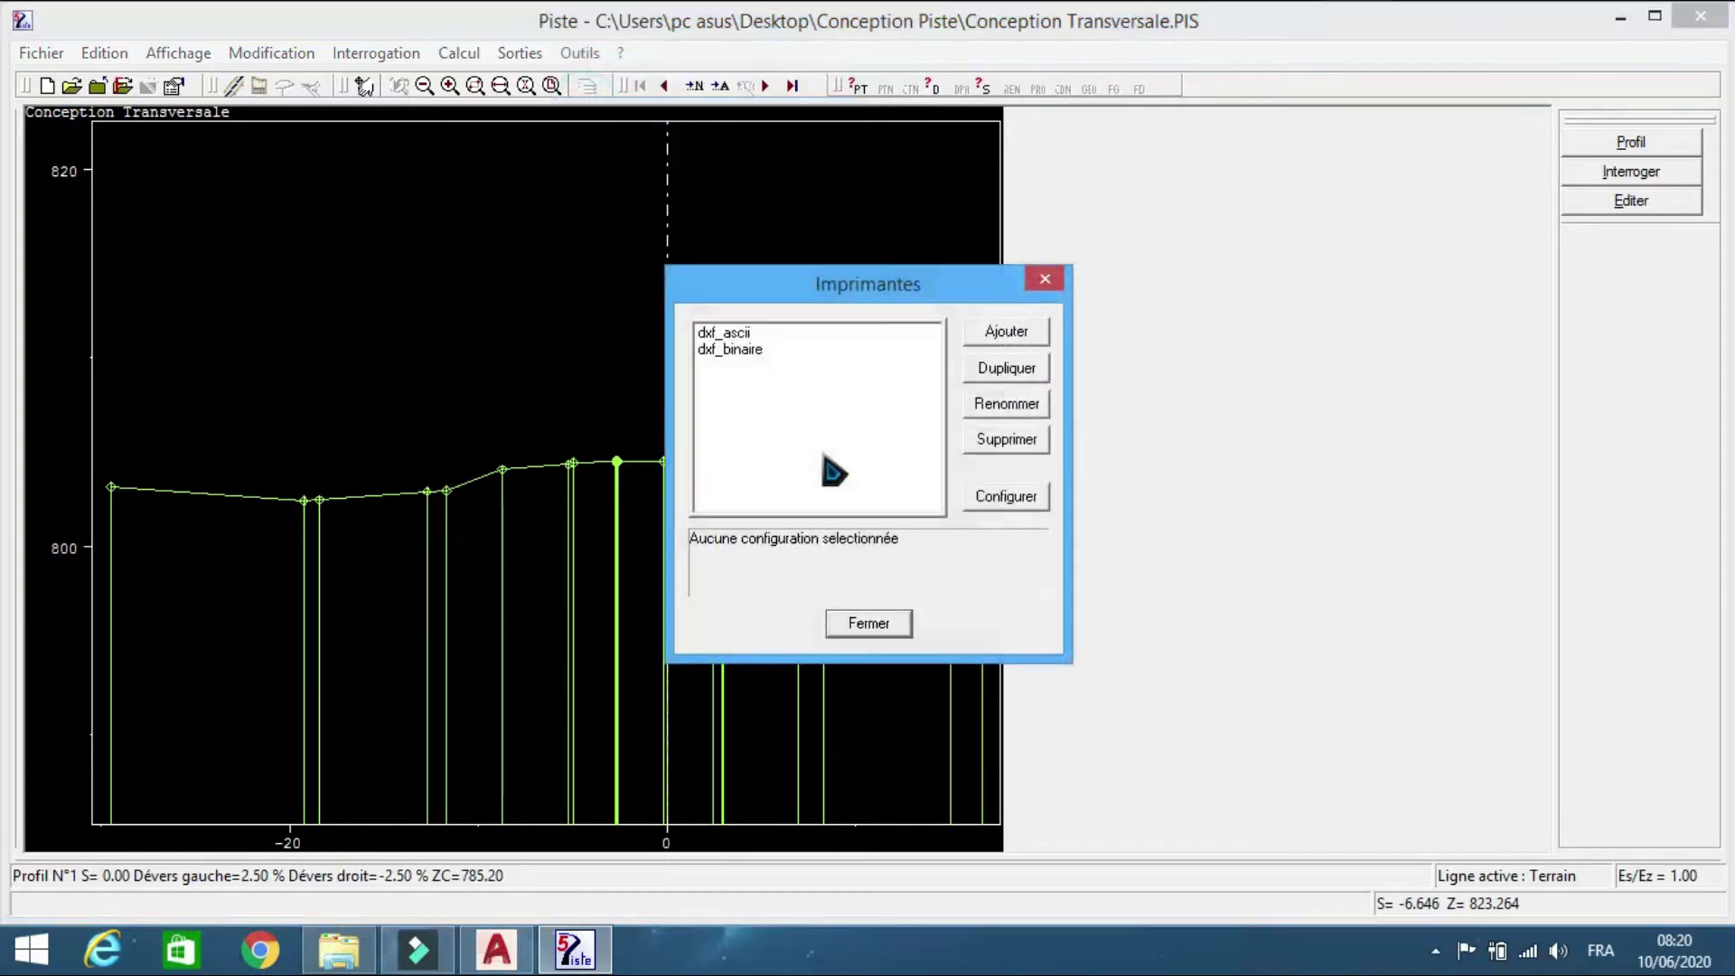
click(728, 333)
click(994, 332)
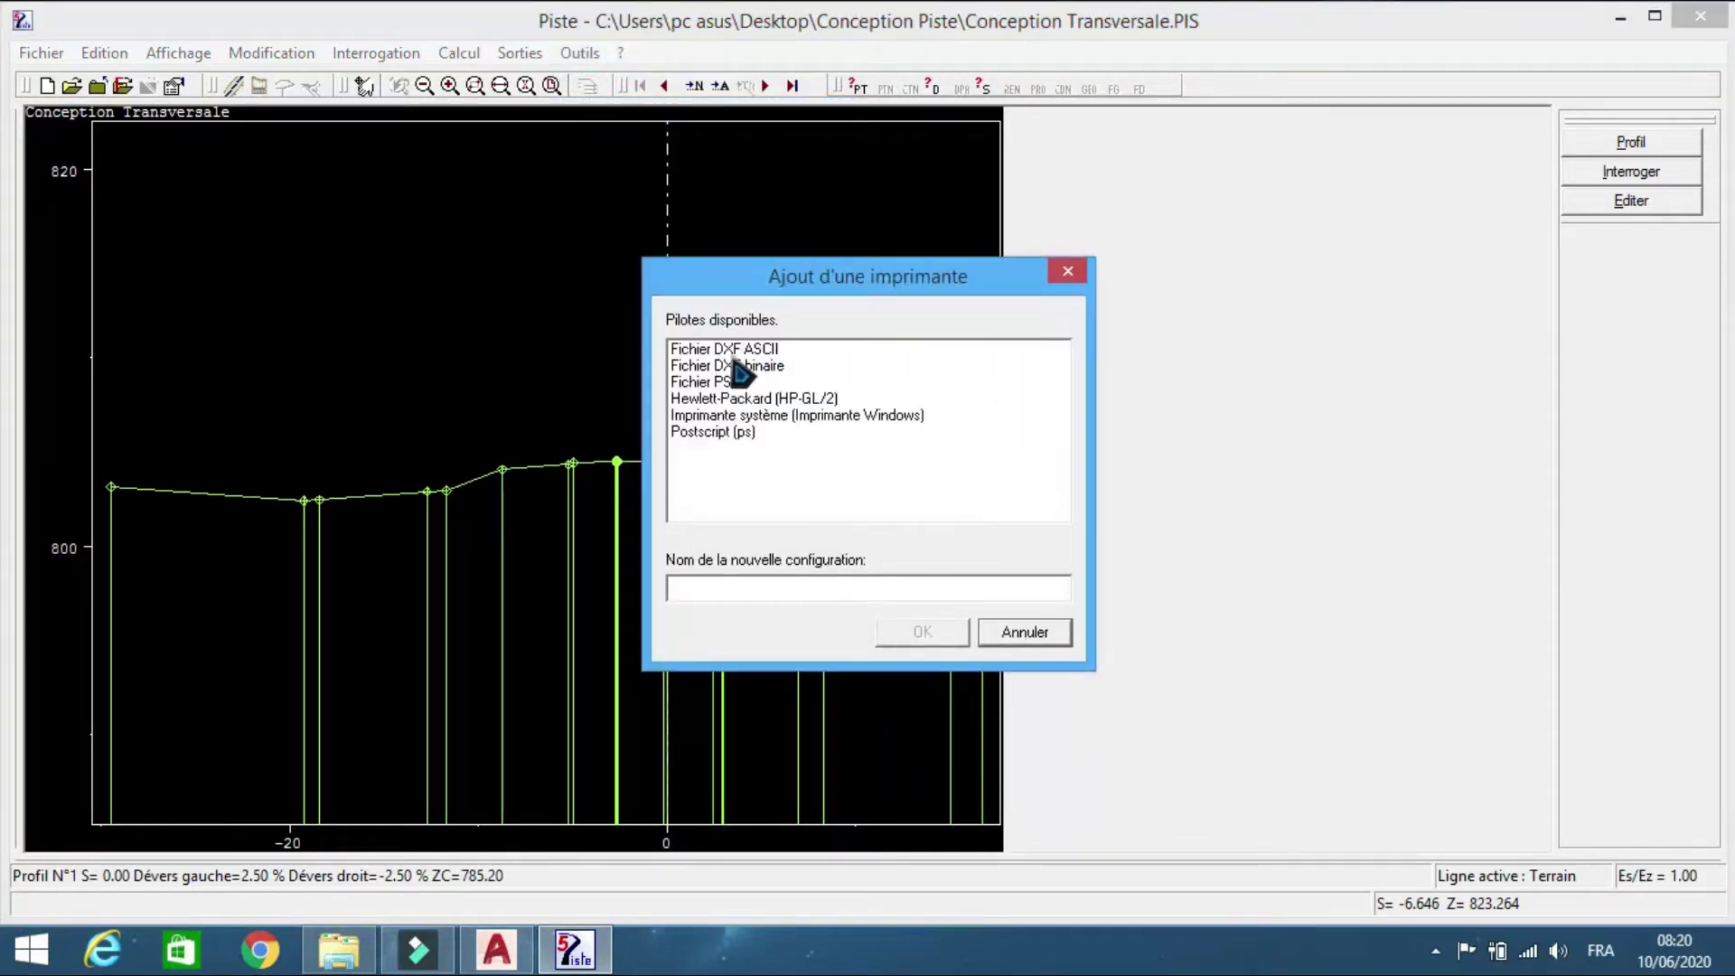
click(730, 351)
click(806, 593)
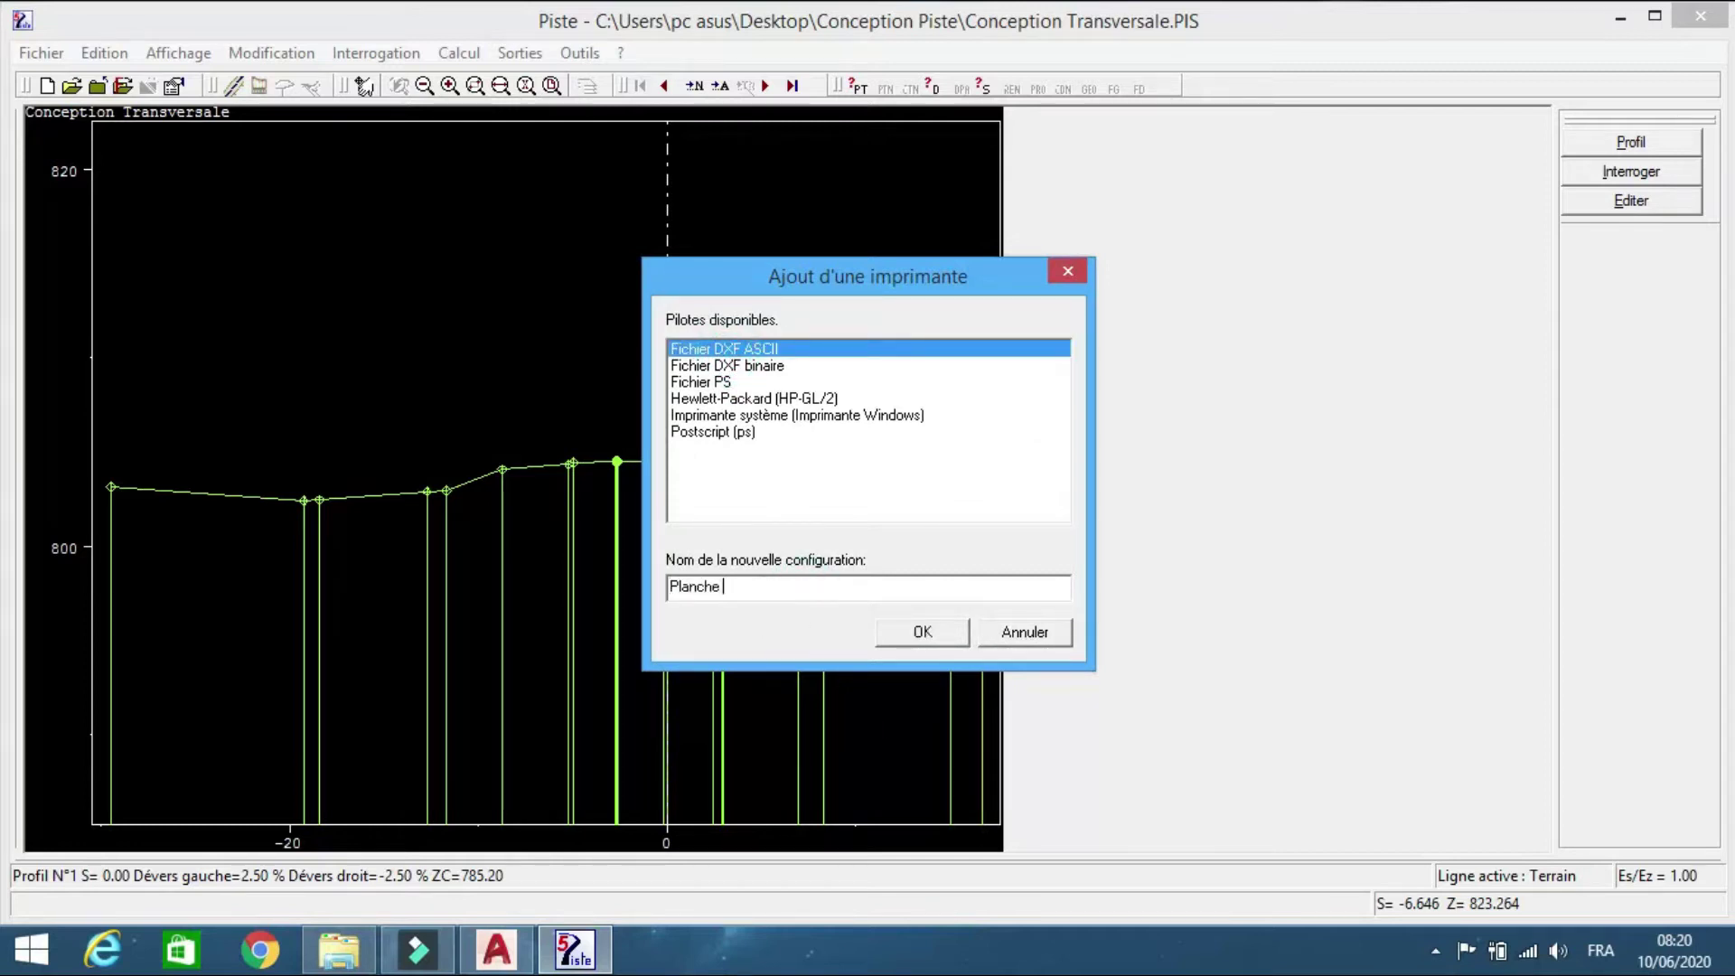
click(940, 632)
- Give the new plotter a custom page format 2000 mm wide and 600 mm high
click(645, 539)
double_click(826, 542)
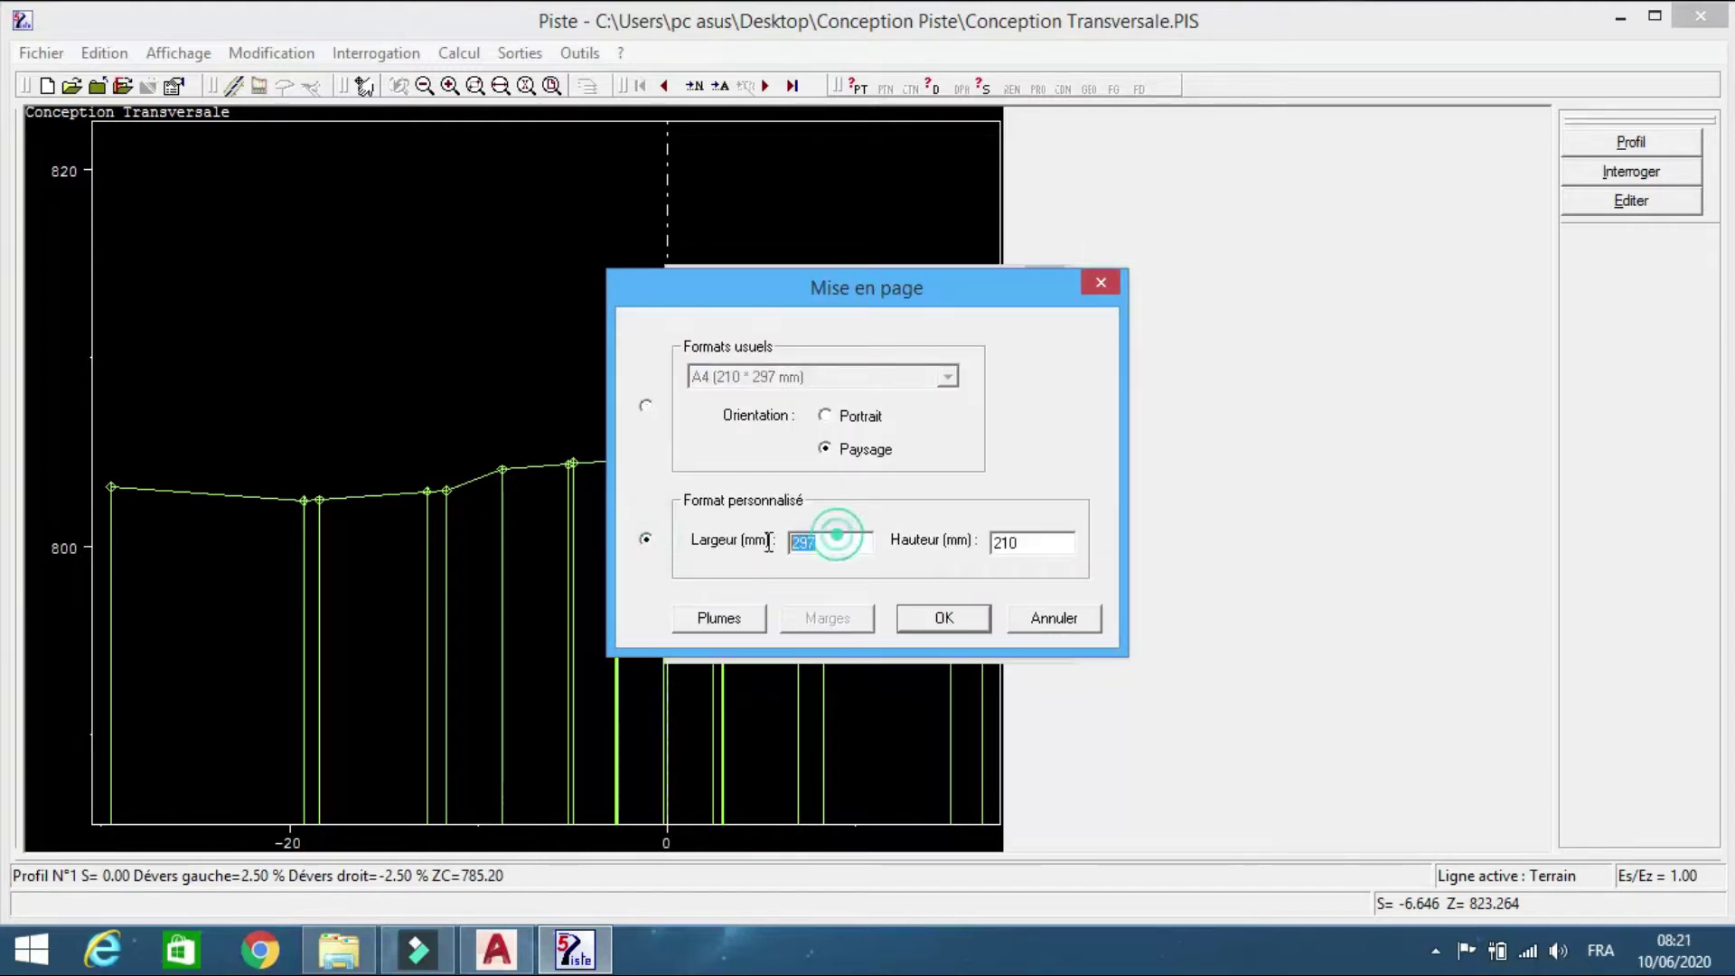
double_click(1006, 539)
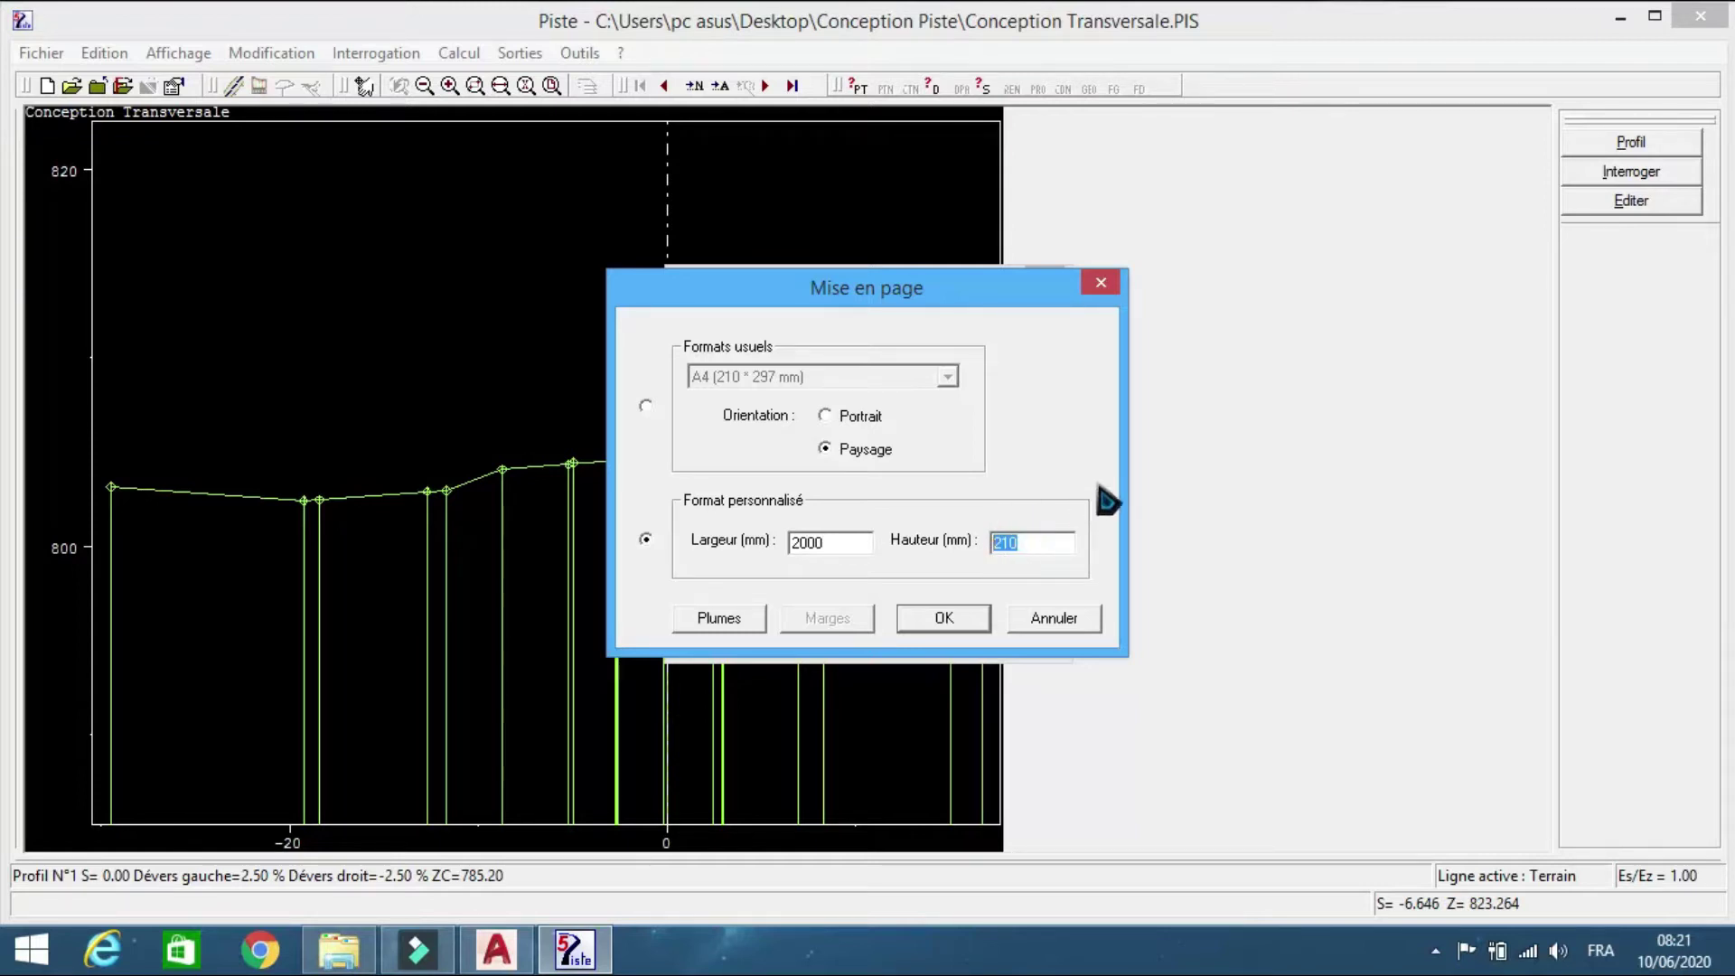
- Add two more pens to the plotter's pen configuration, for three in all
click(723, 618)
click(1011, 548)
click(1005, 553)
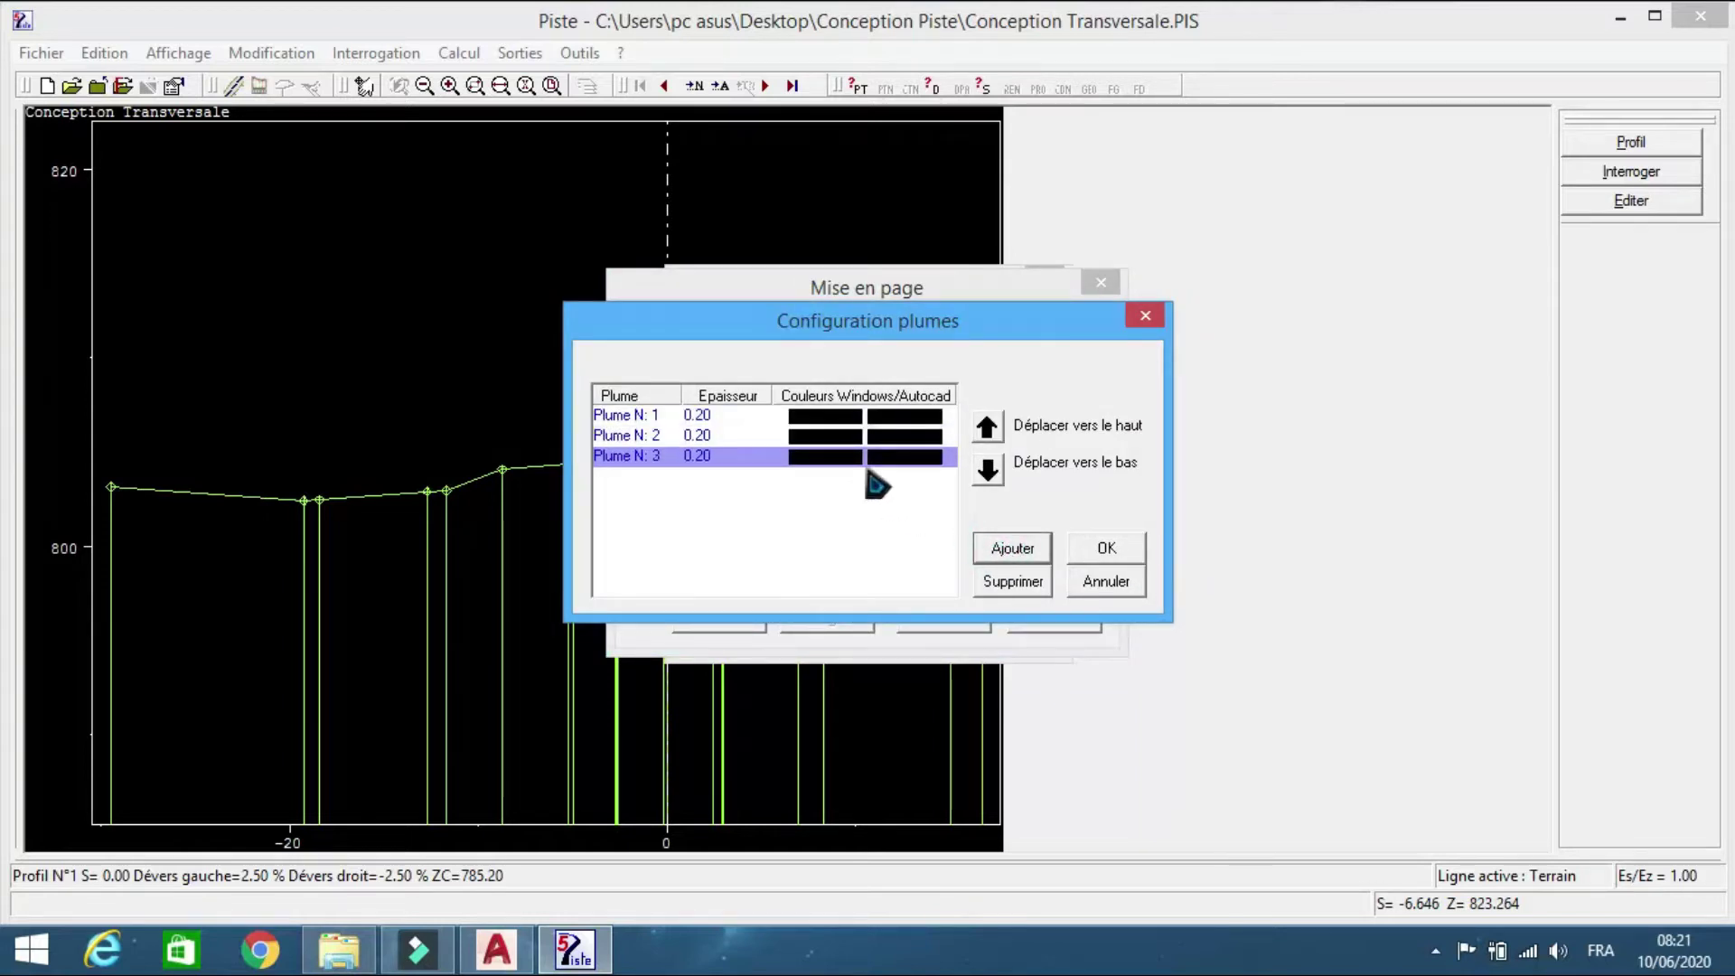
- Set the colour of pen 2 to green and its thickness to 0.25
click(848, 437)
click(677, 486)
click(622, 729)
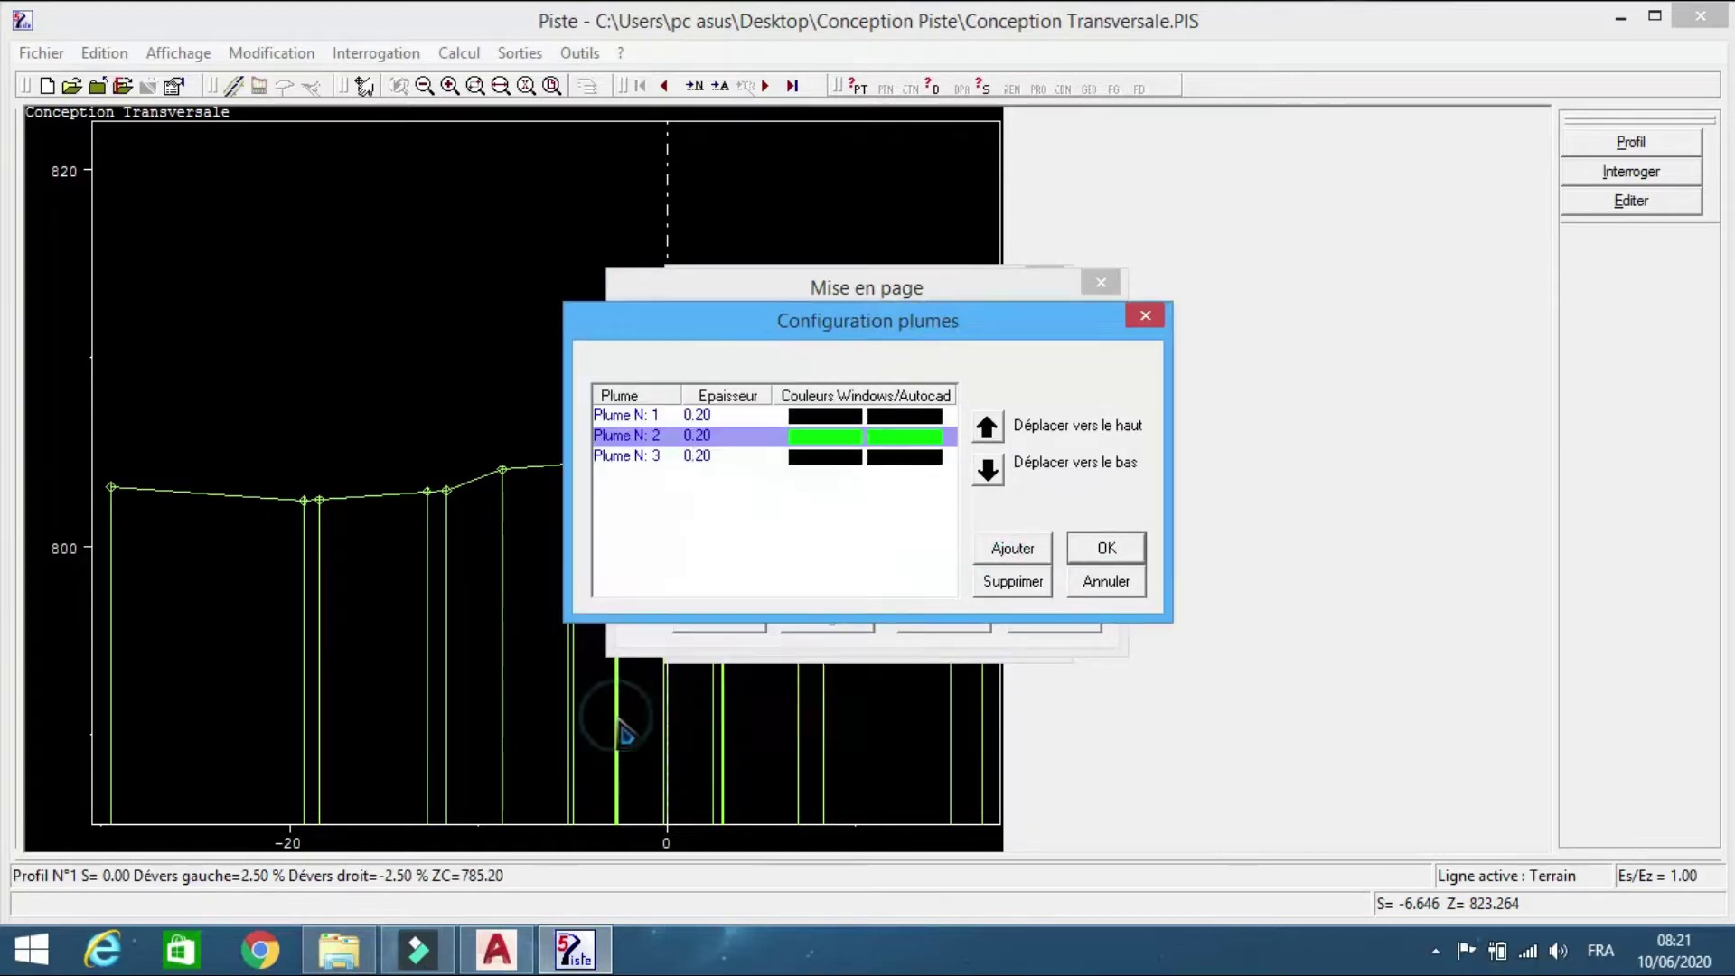
click(696, 438)
click(904, 445)
click(903, 444)
click(904, 444)
click(903, 445)
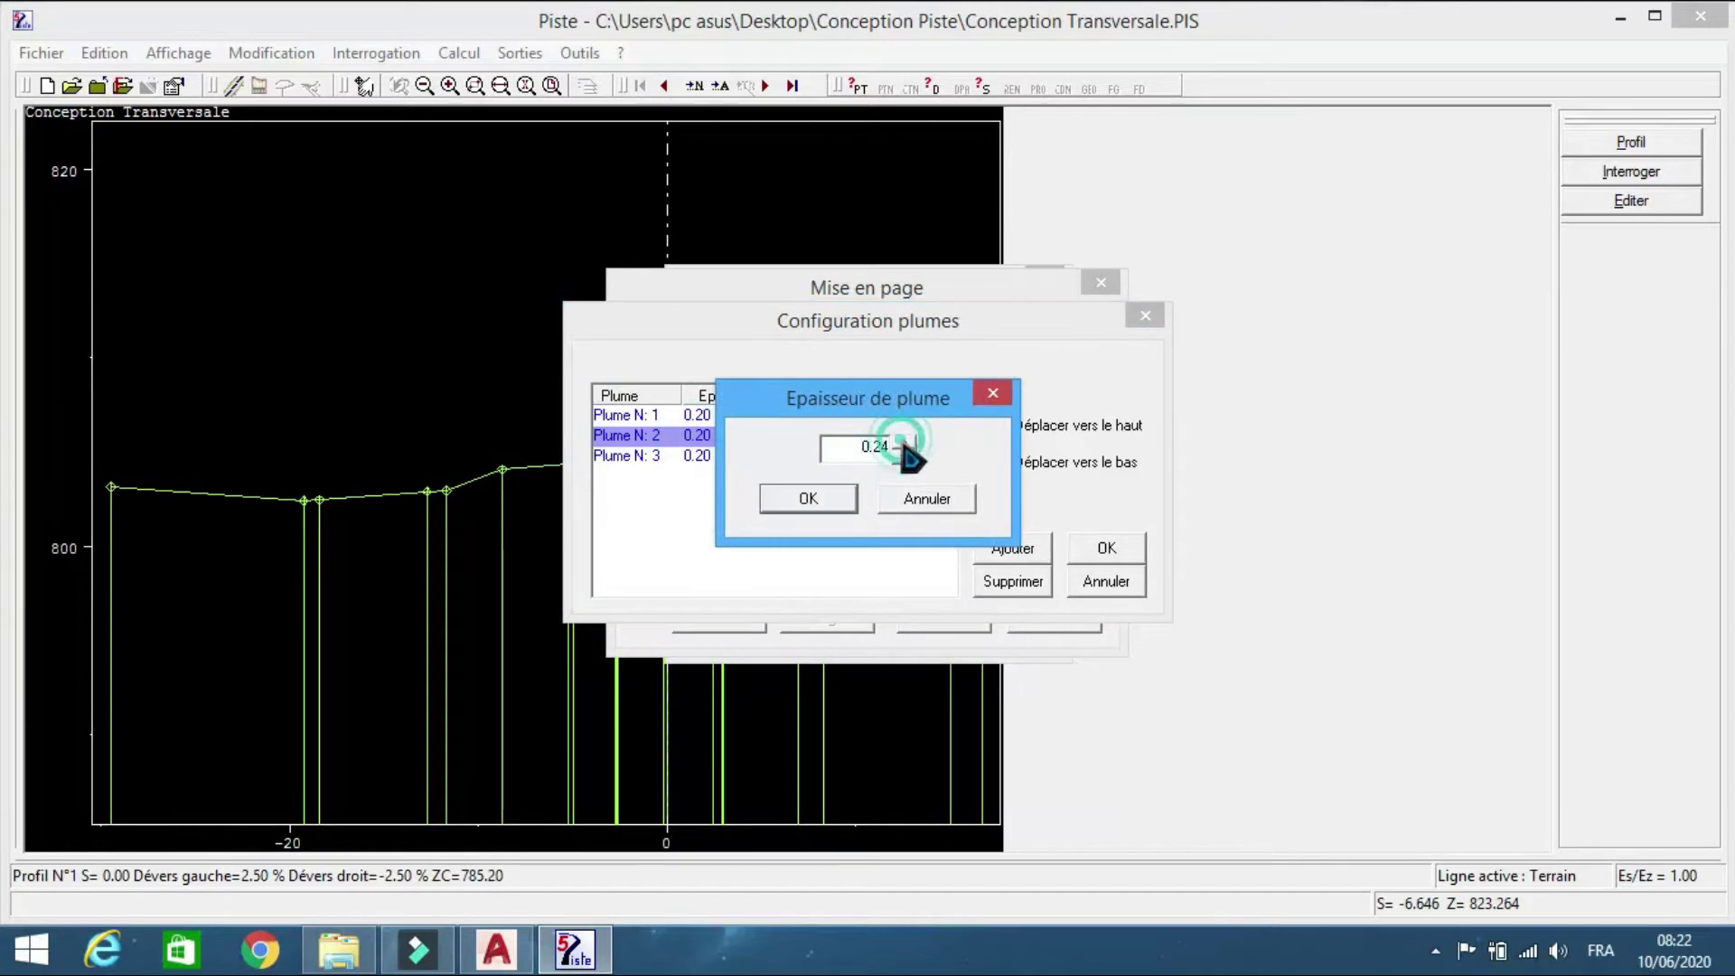
click(806, 498)
- Set the colour of pen 3 to red and its thickness to 0.30
click(814, 456)
click(882, 456)
click(598, 444)
click(621, 728)
click(711, 458)
click(902, 440)
click(903, 440)
click(903, 440)
click(903, 440)
click(903, 440)
click(807, 498)
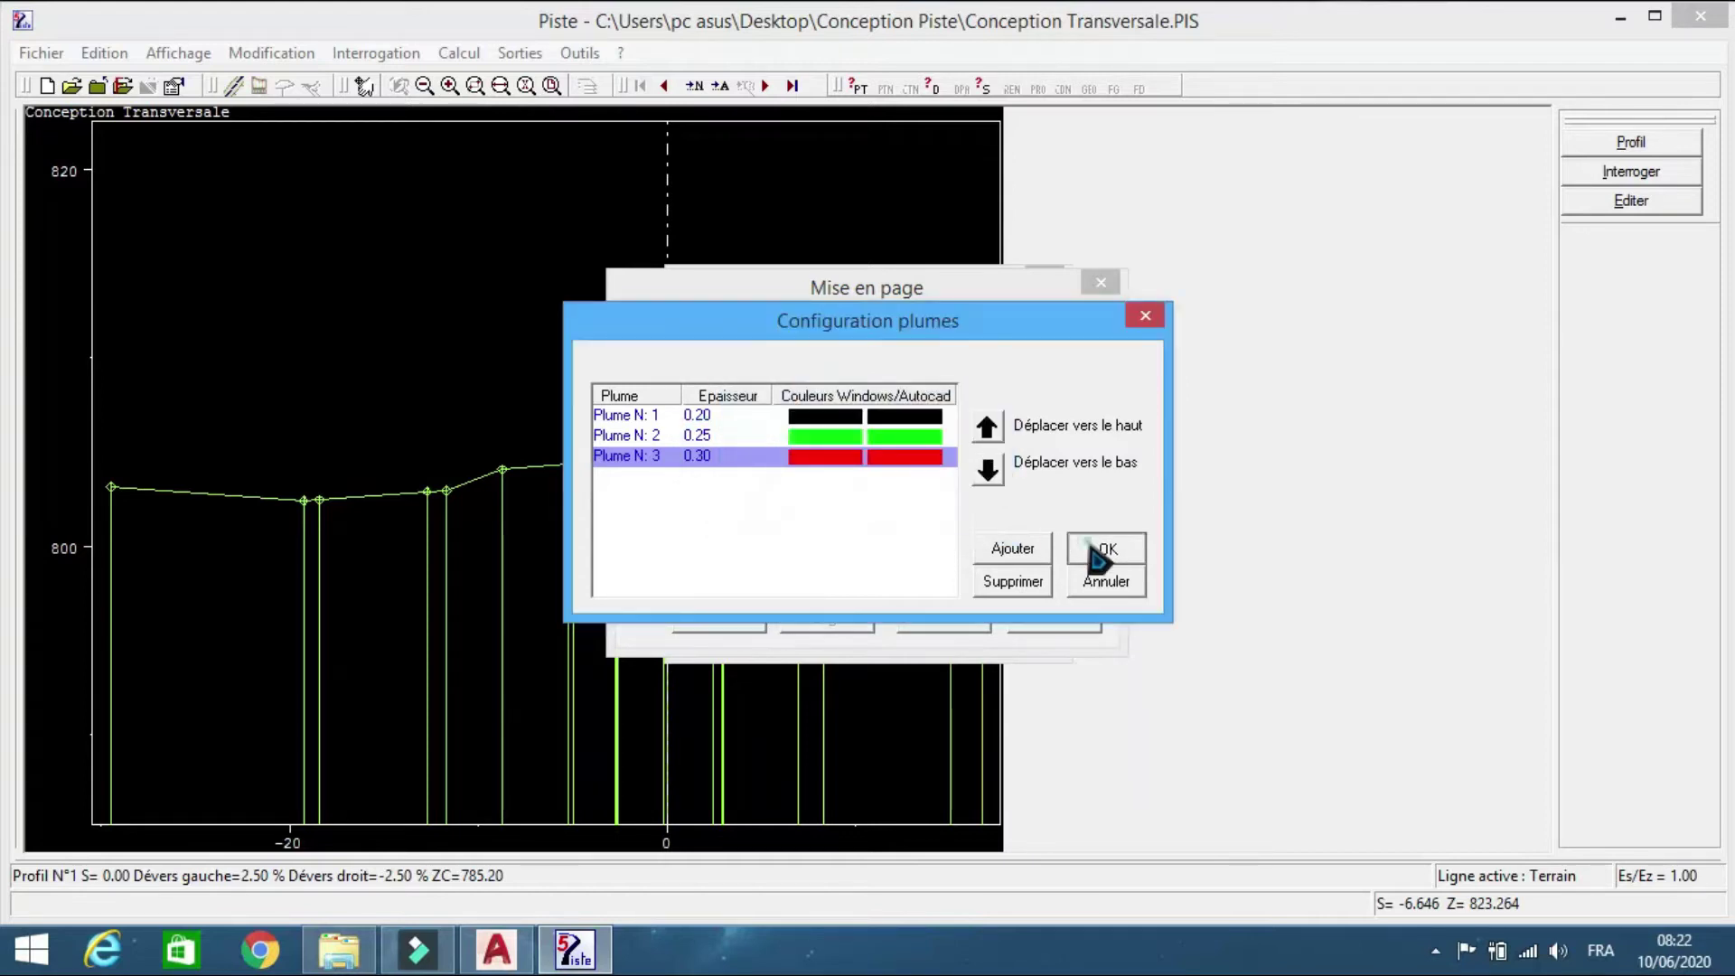
- Validate the pen configuration and page setup, and select Planche Tirage among the plotters to check its settings
click(1104, 548)
click(947, 620)
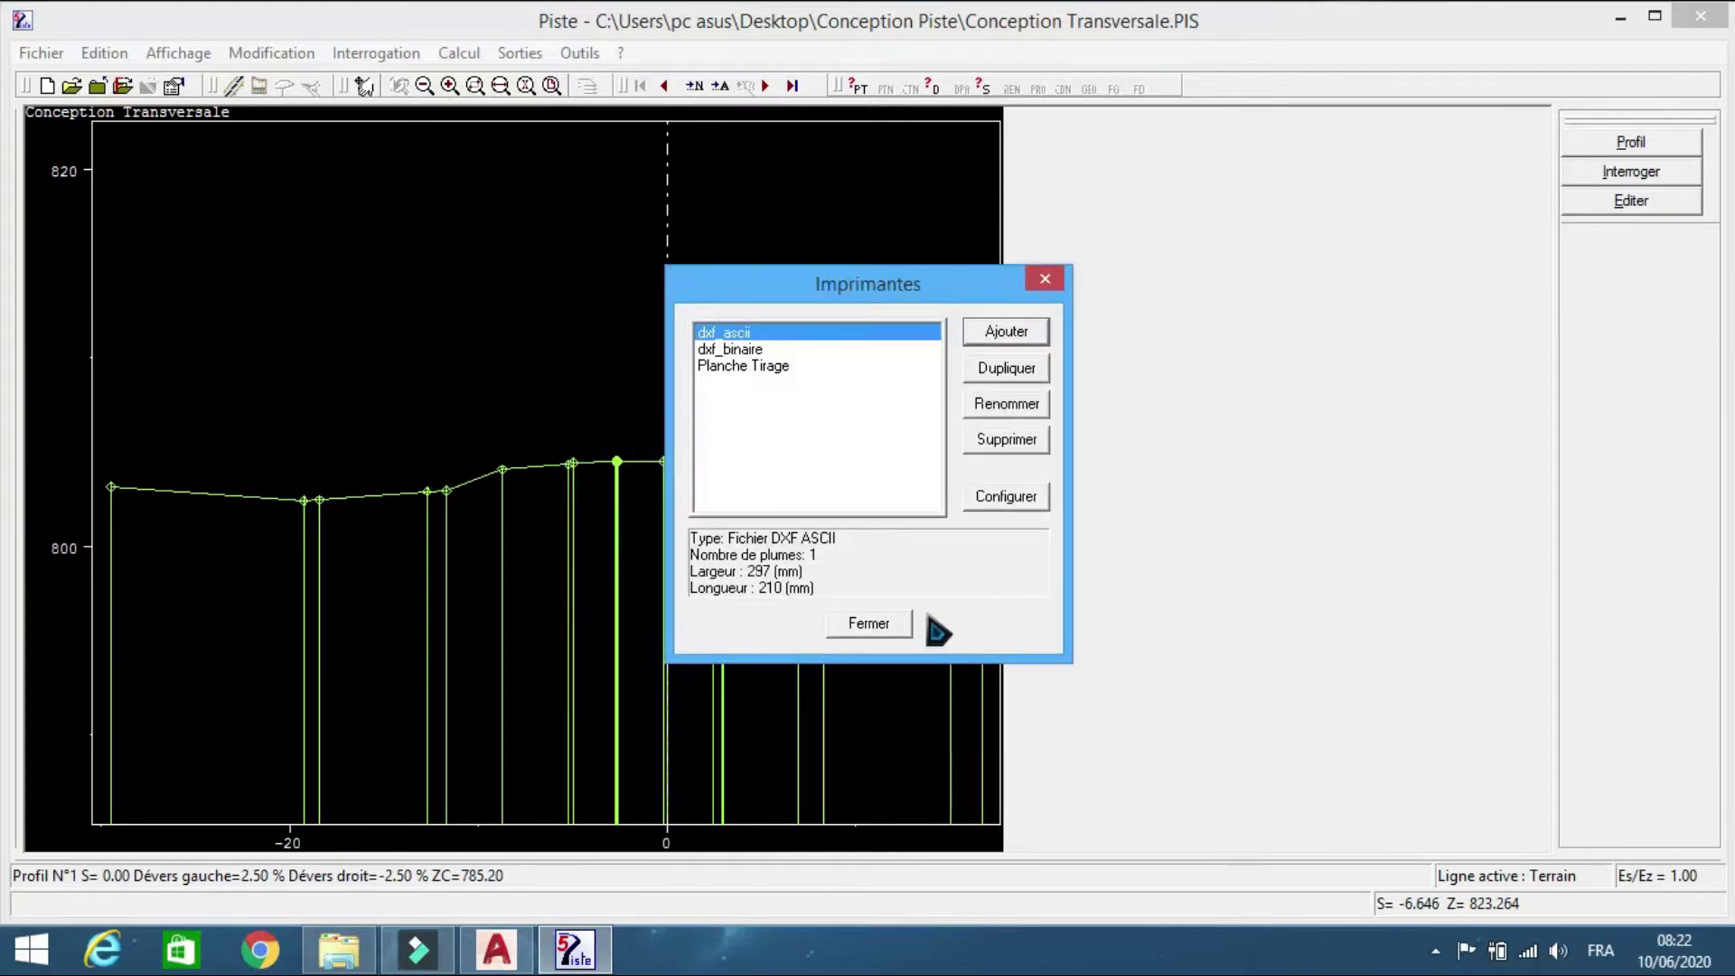
click(773, 350)
click(768, 366)
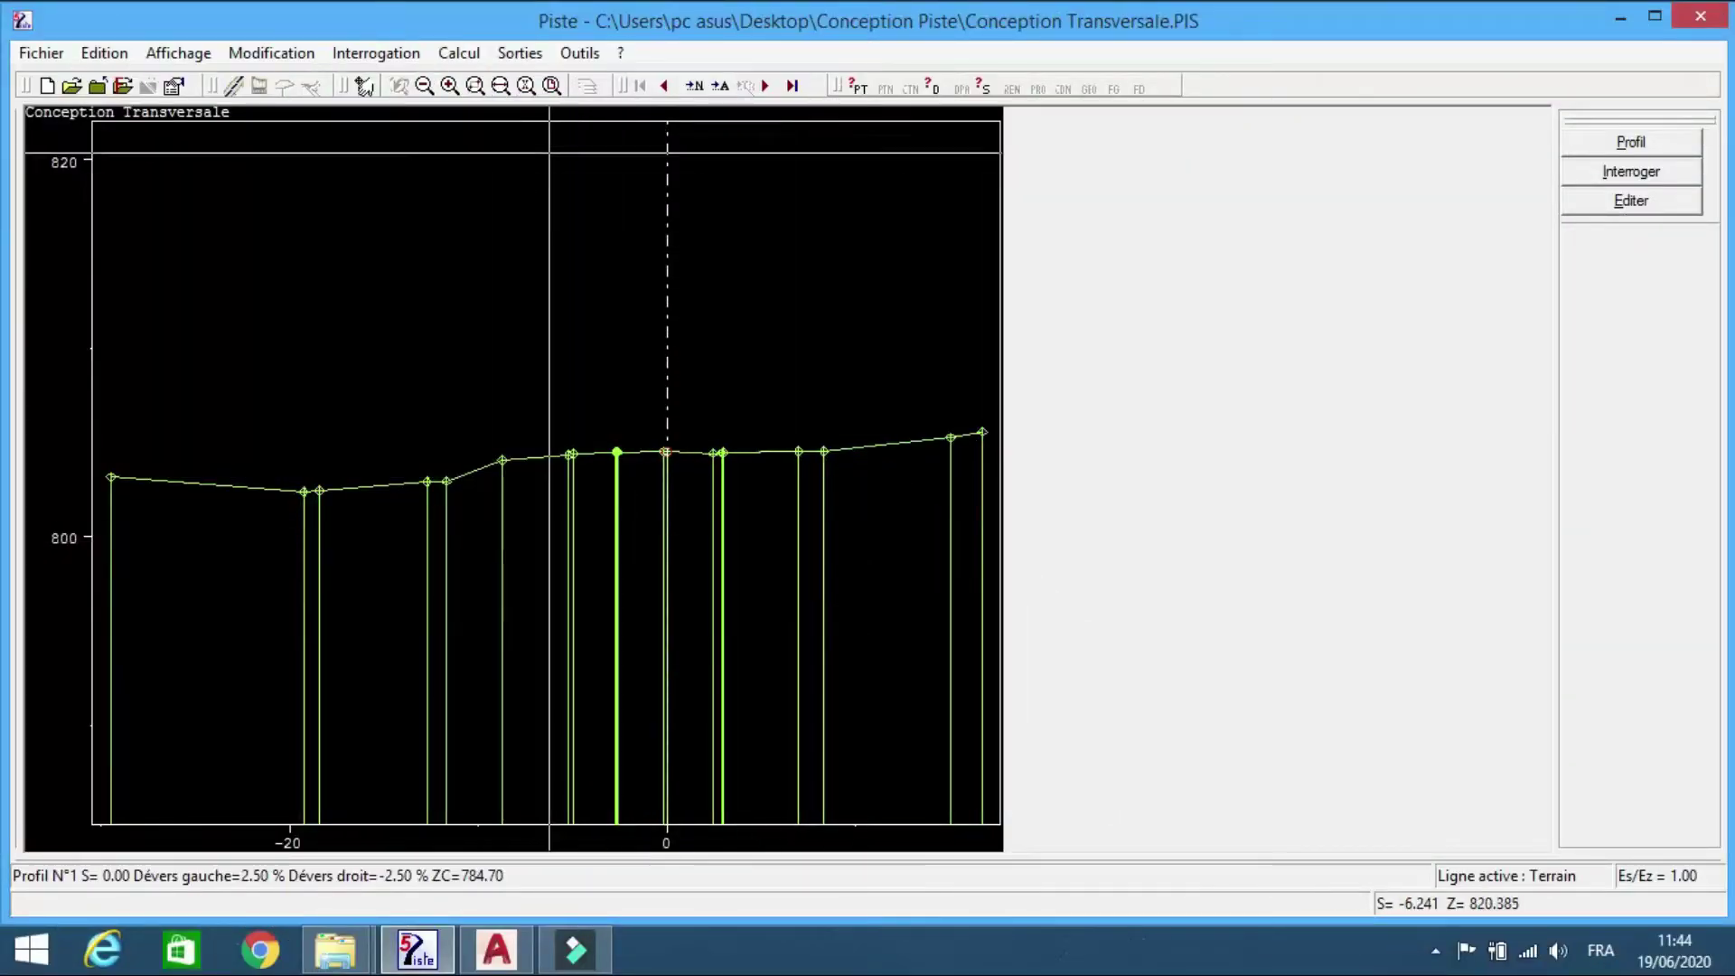
- Start the plan layout drawing (Tracé en Plan) and choose Planche Tirage as its plotter
click(526, 54)
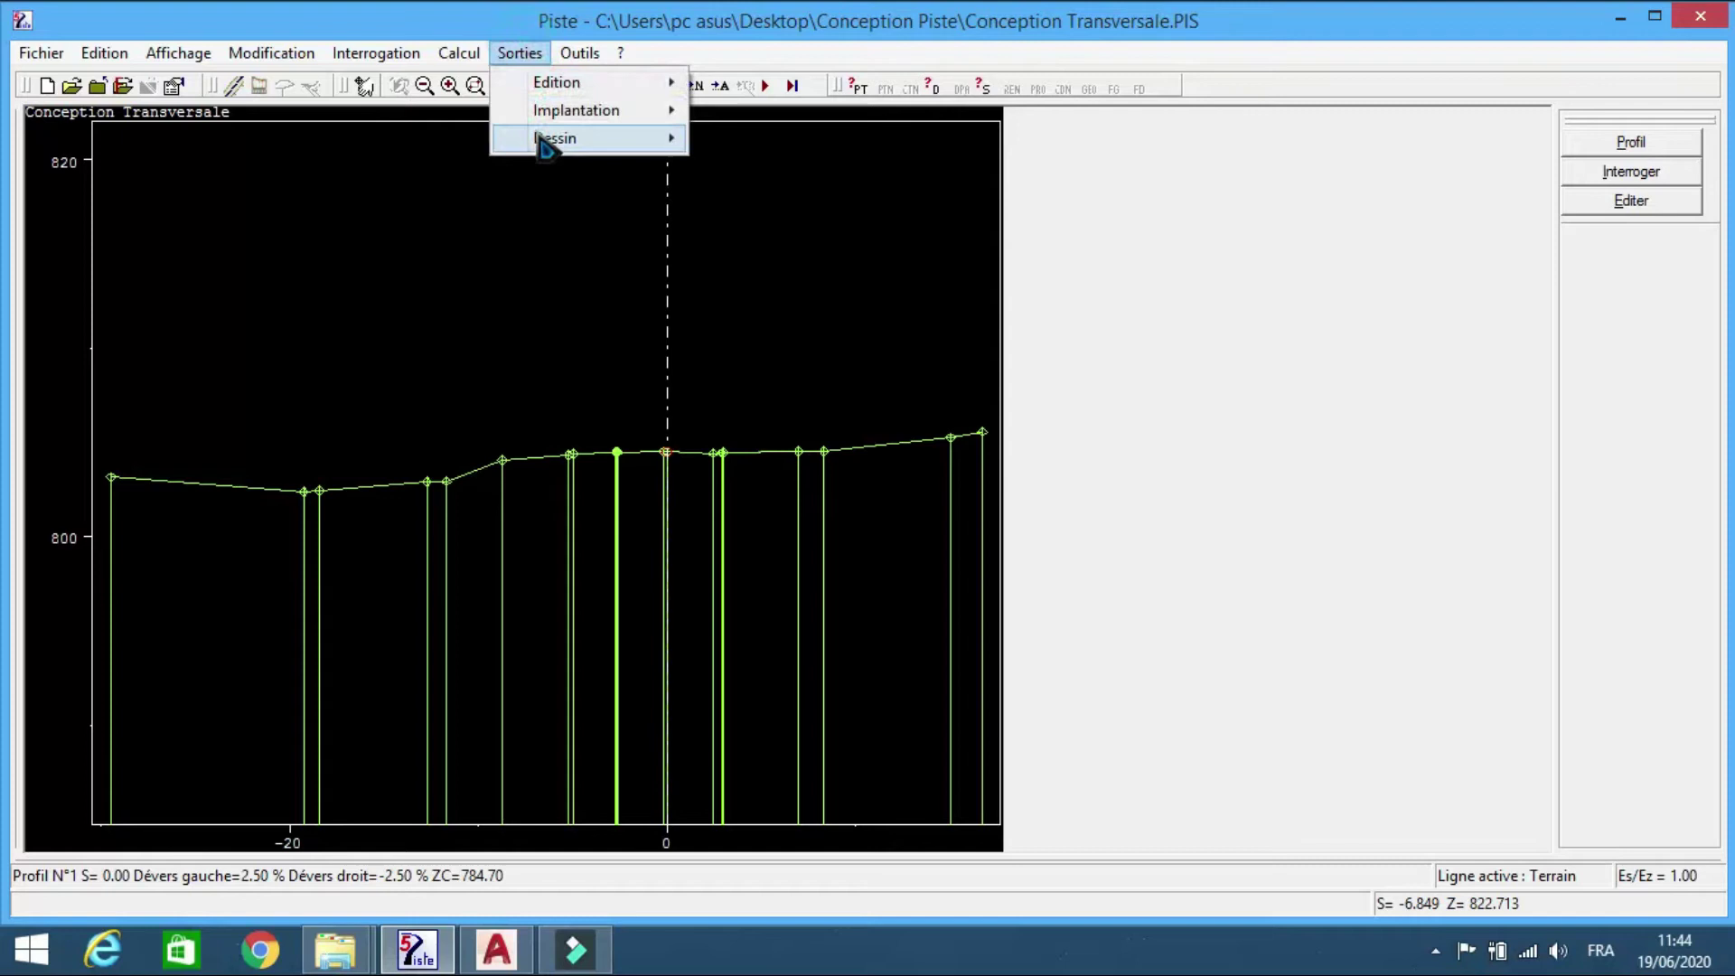
mouse_move(542, 138)
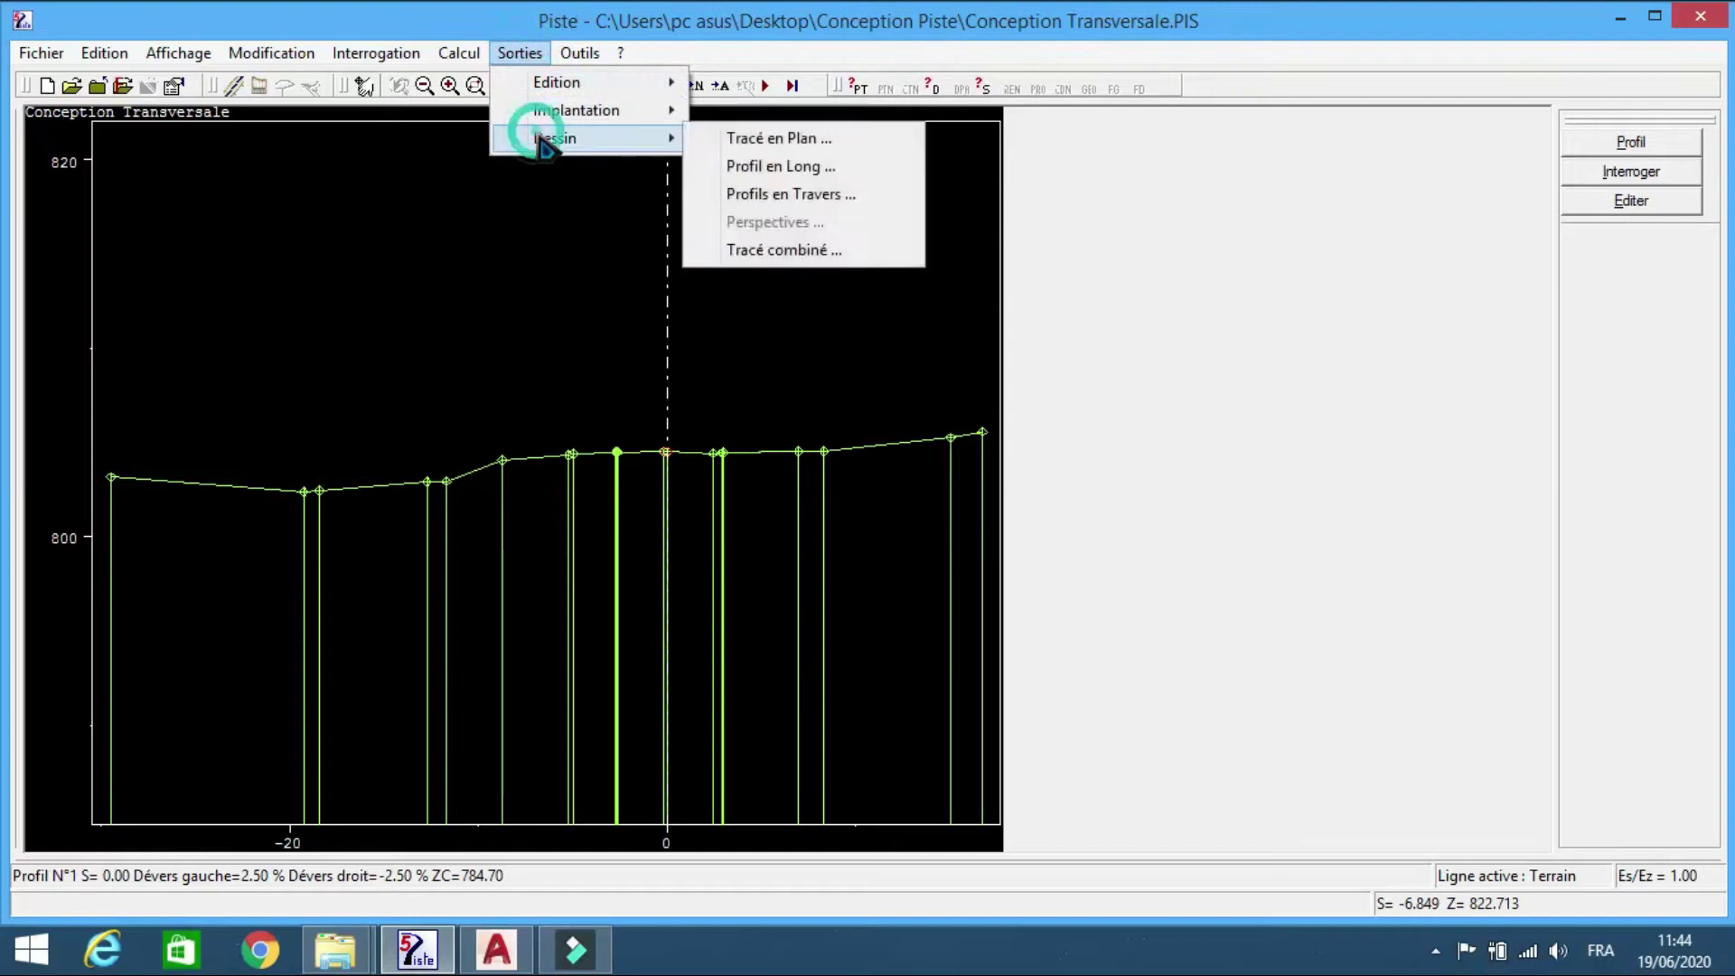
click(851, 140)
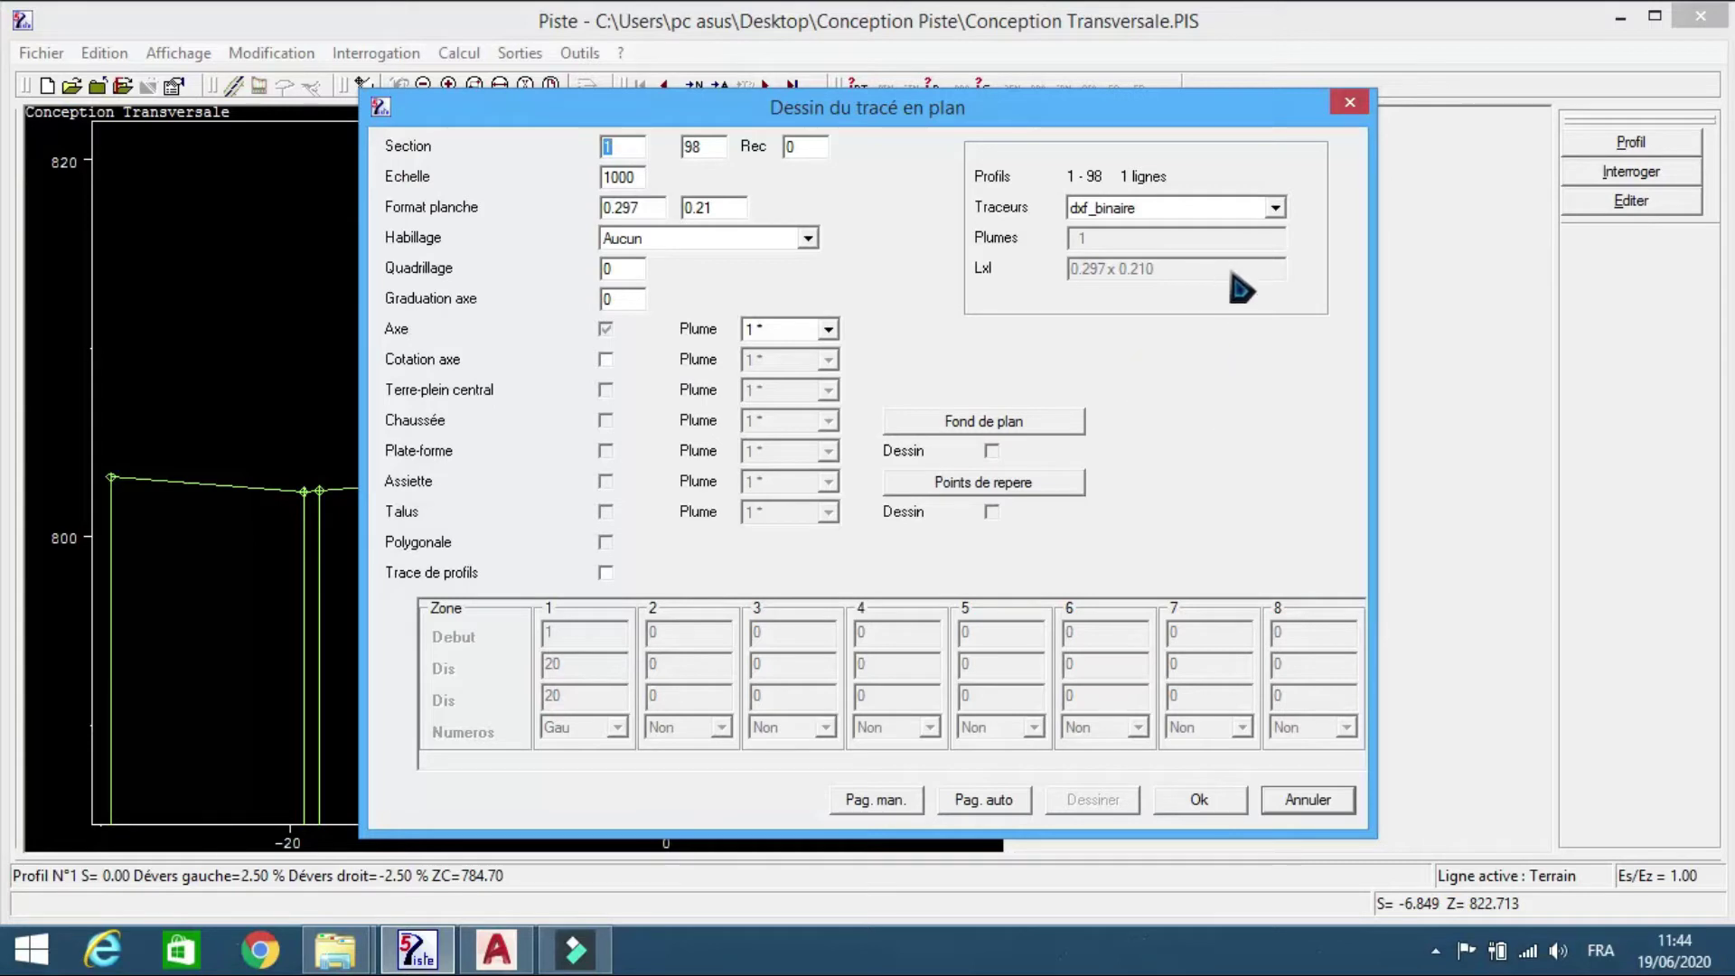
click(1274, 208)
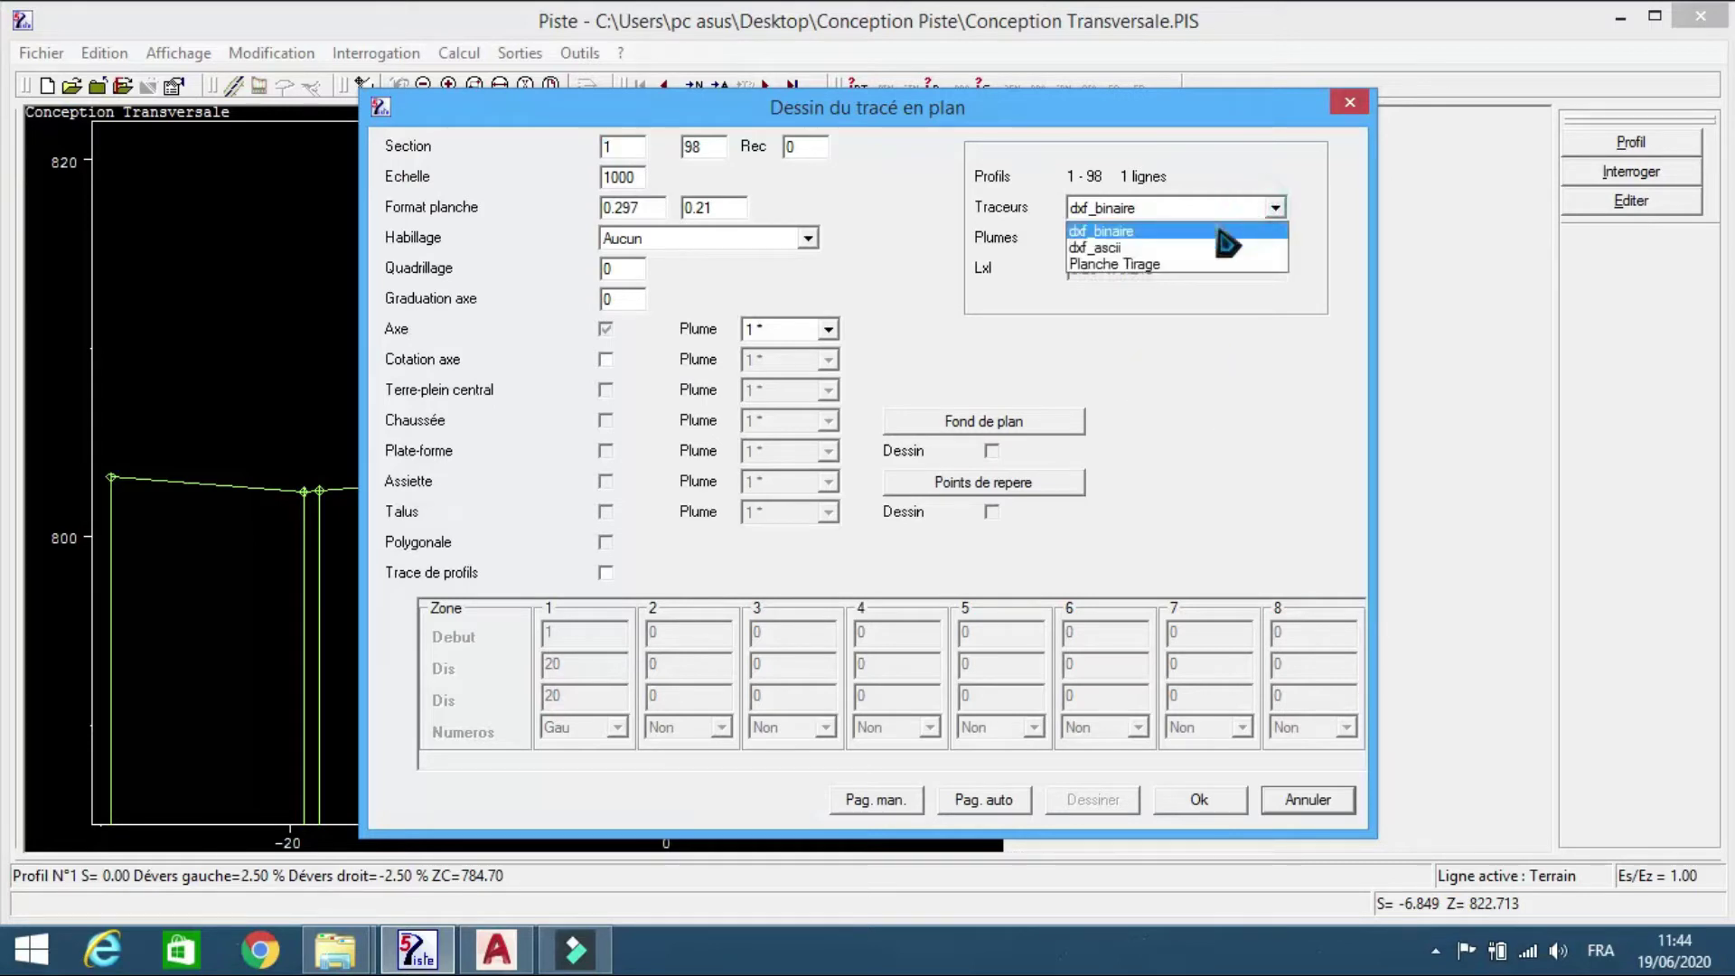
click(1089, 264)
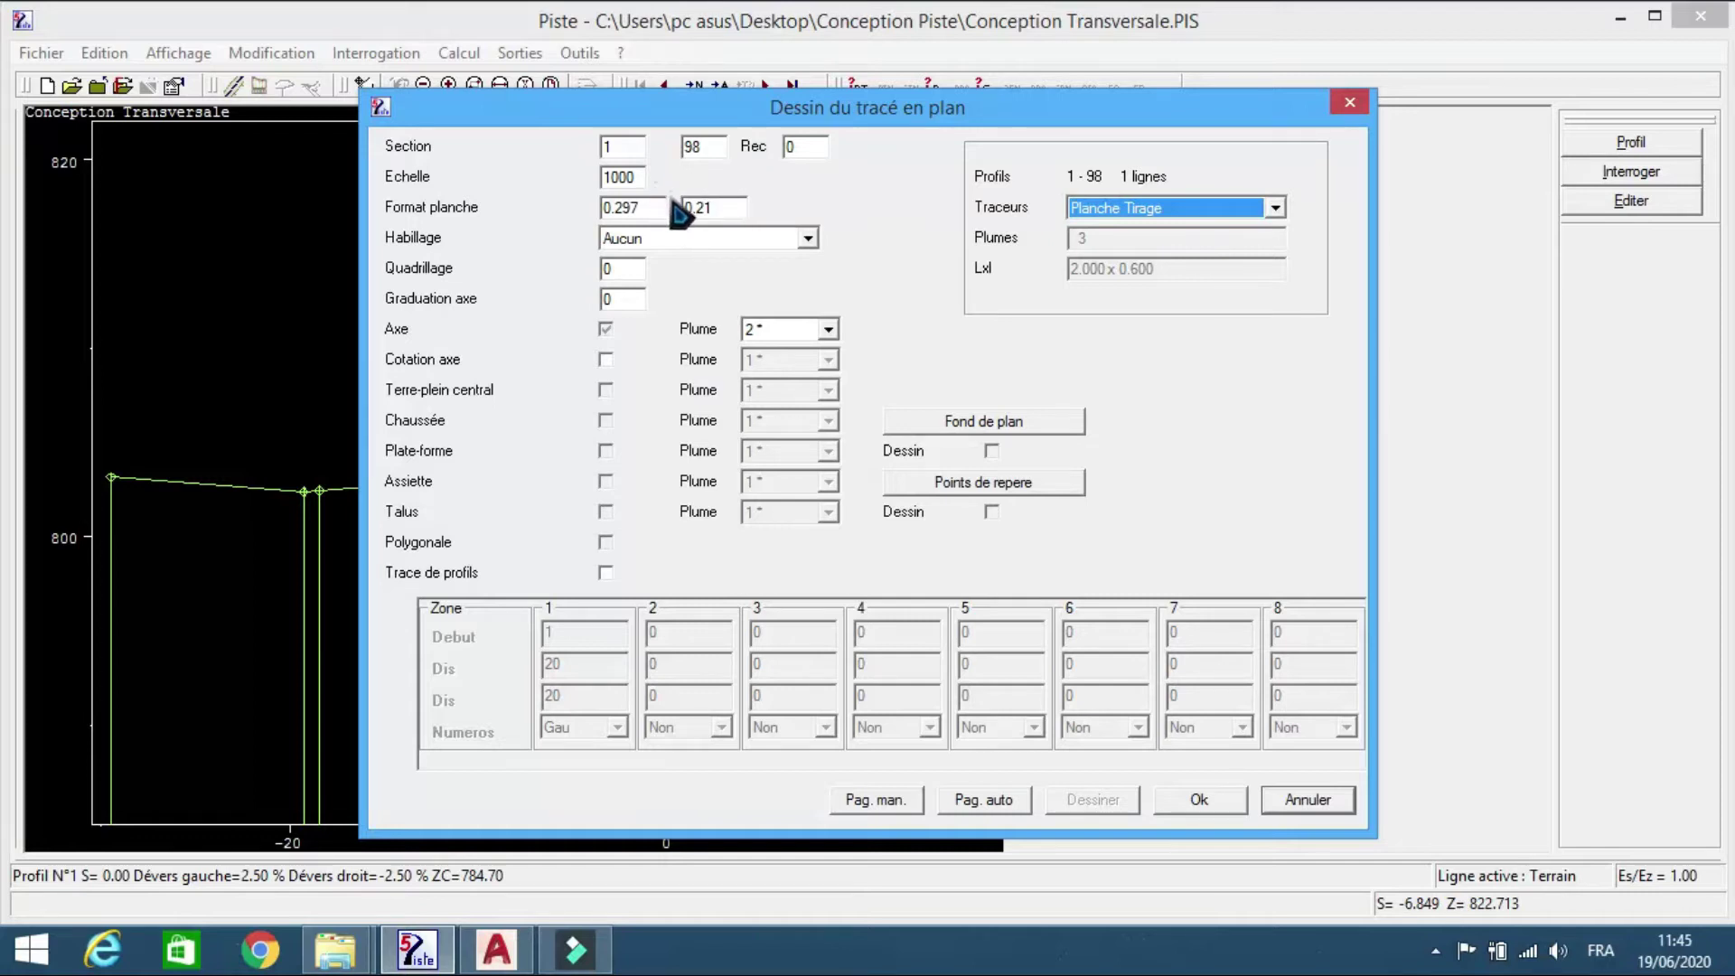
- Set the plan drawing's sheet format to 2 by 0.6 and assign pen 3 to the axis
drag(656, 213, 576, 220)
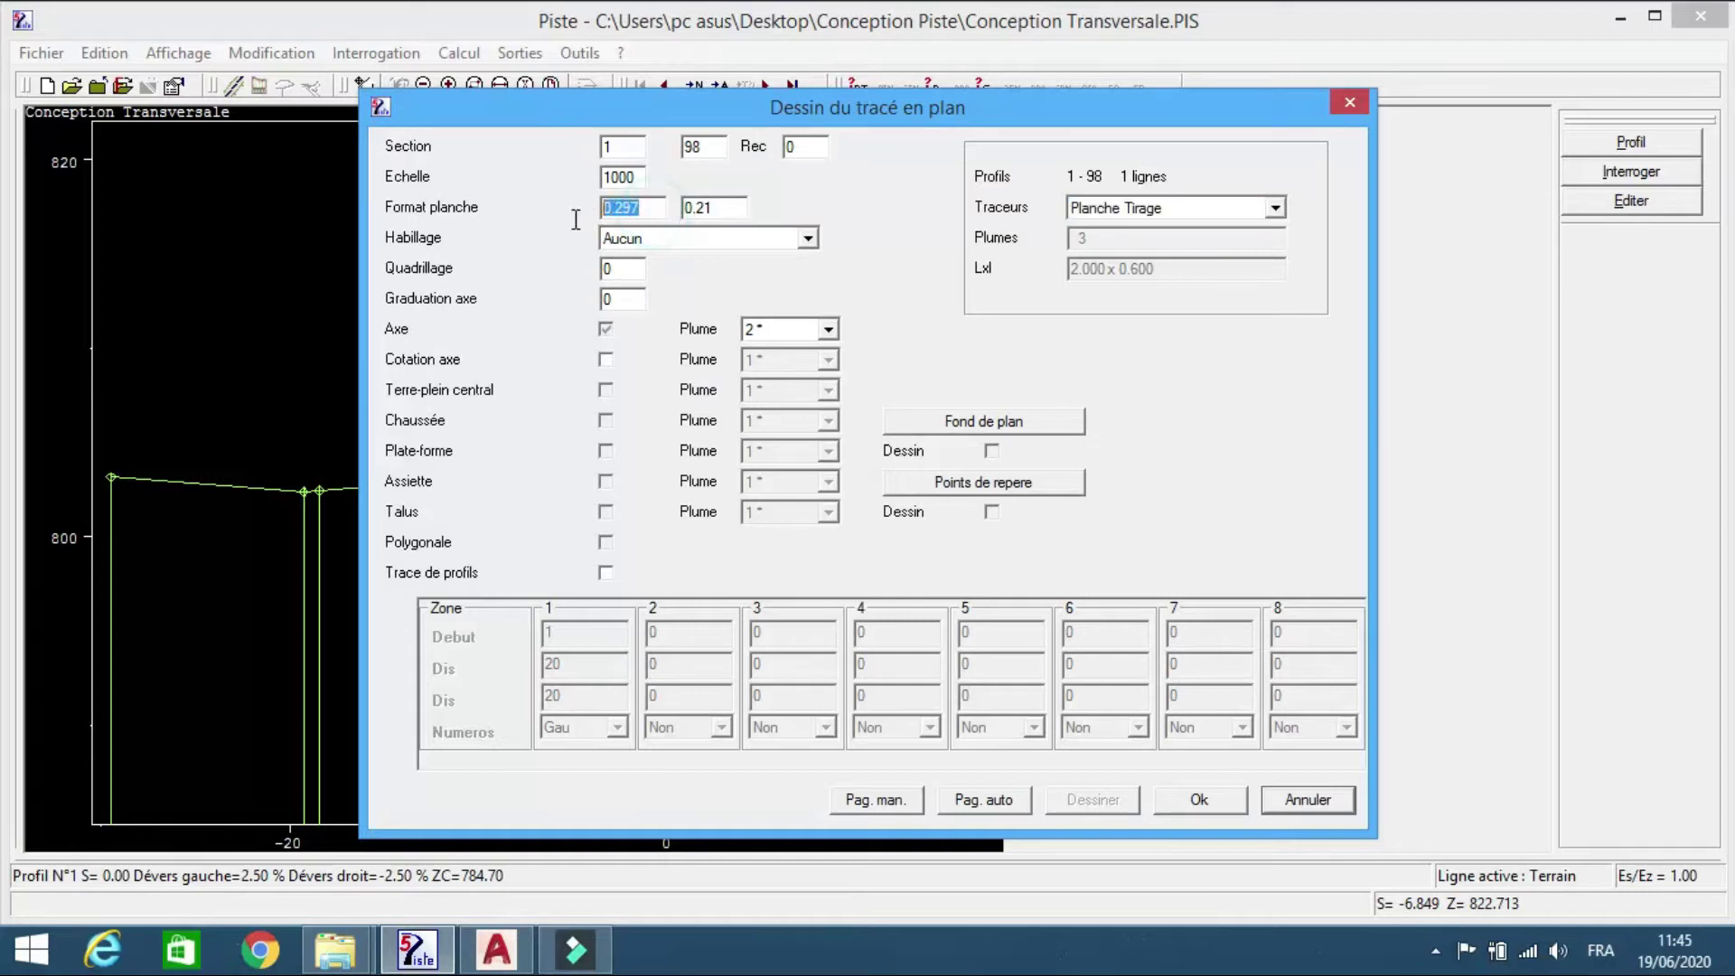
text(2)
key(Tab)
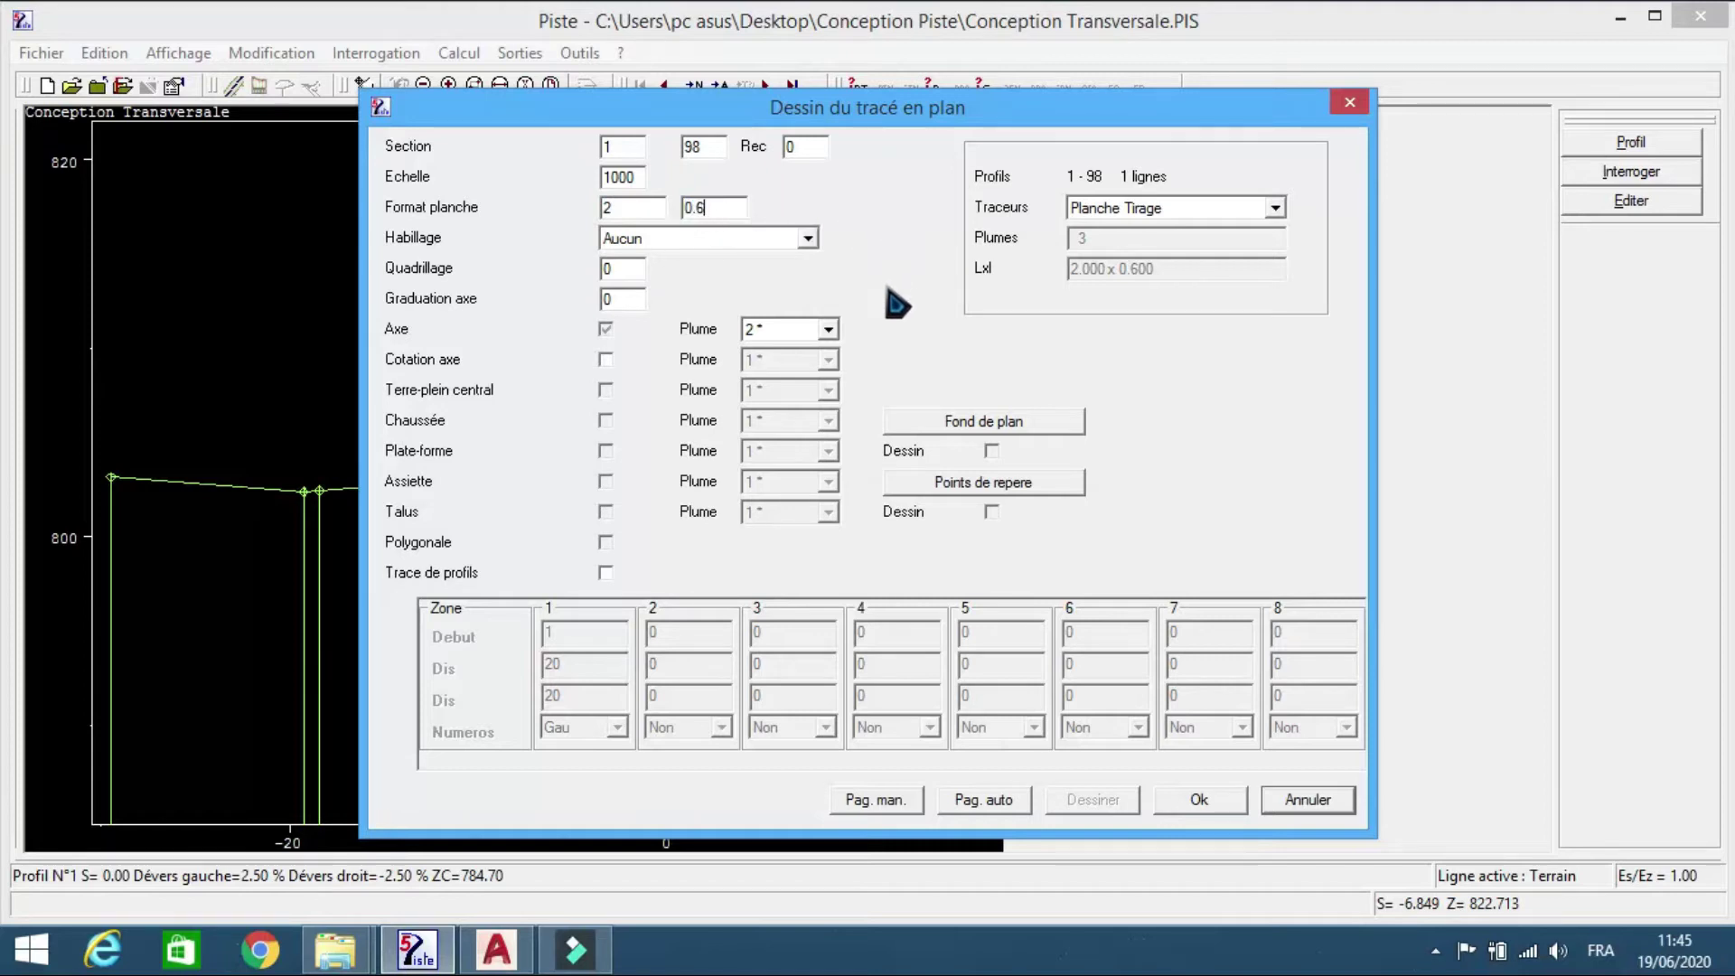
click(826, 331)
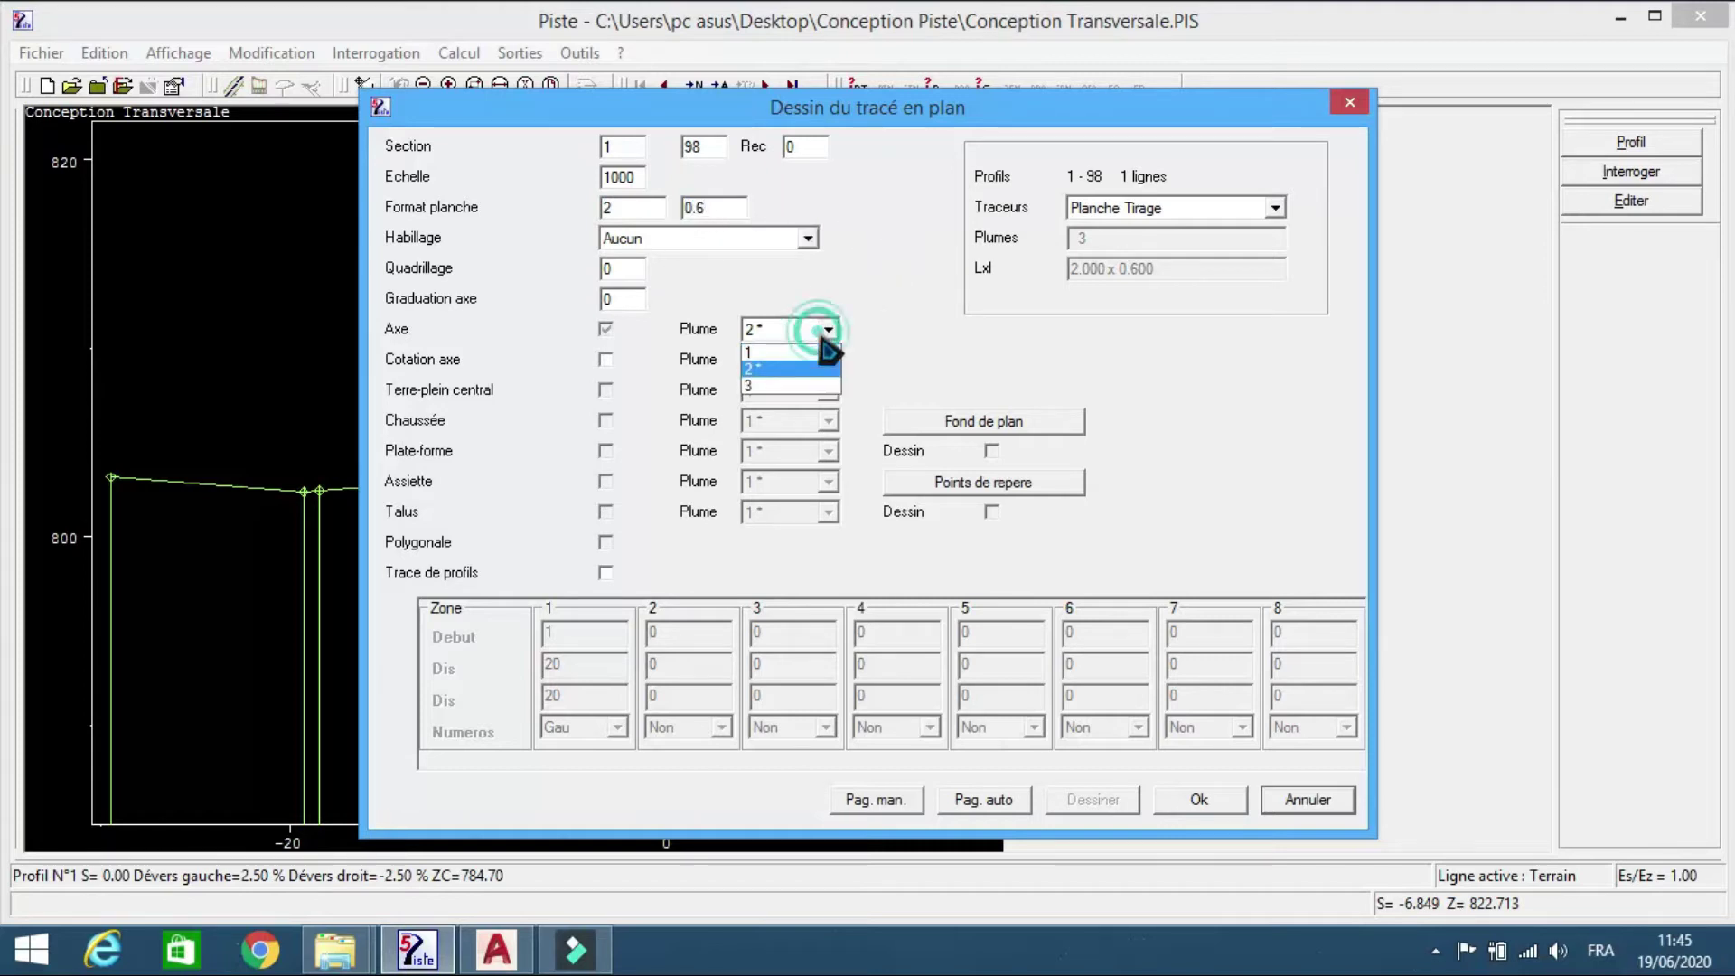
click(793, 387)
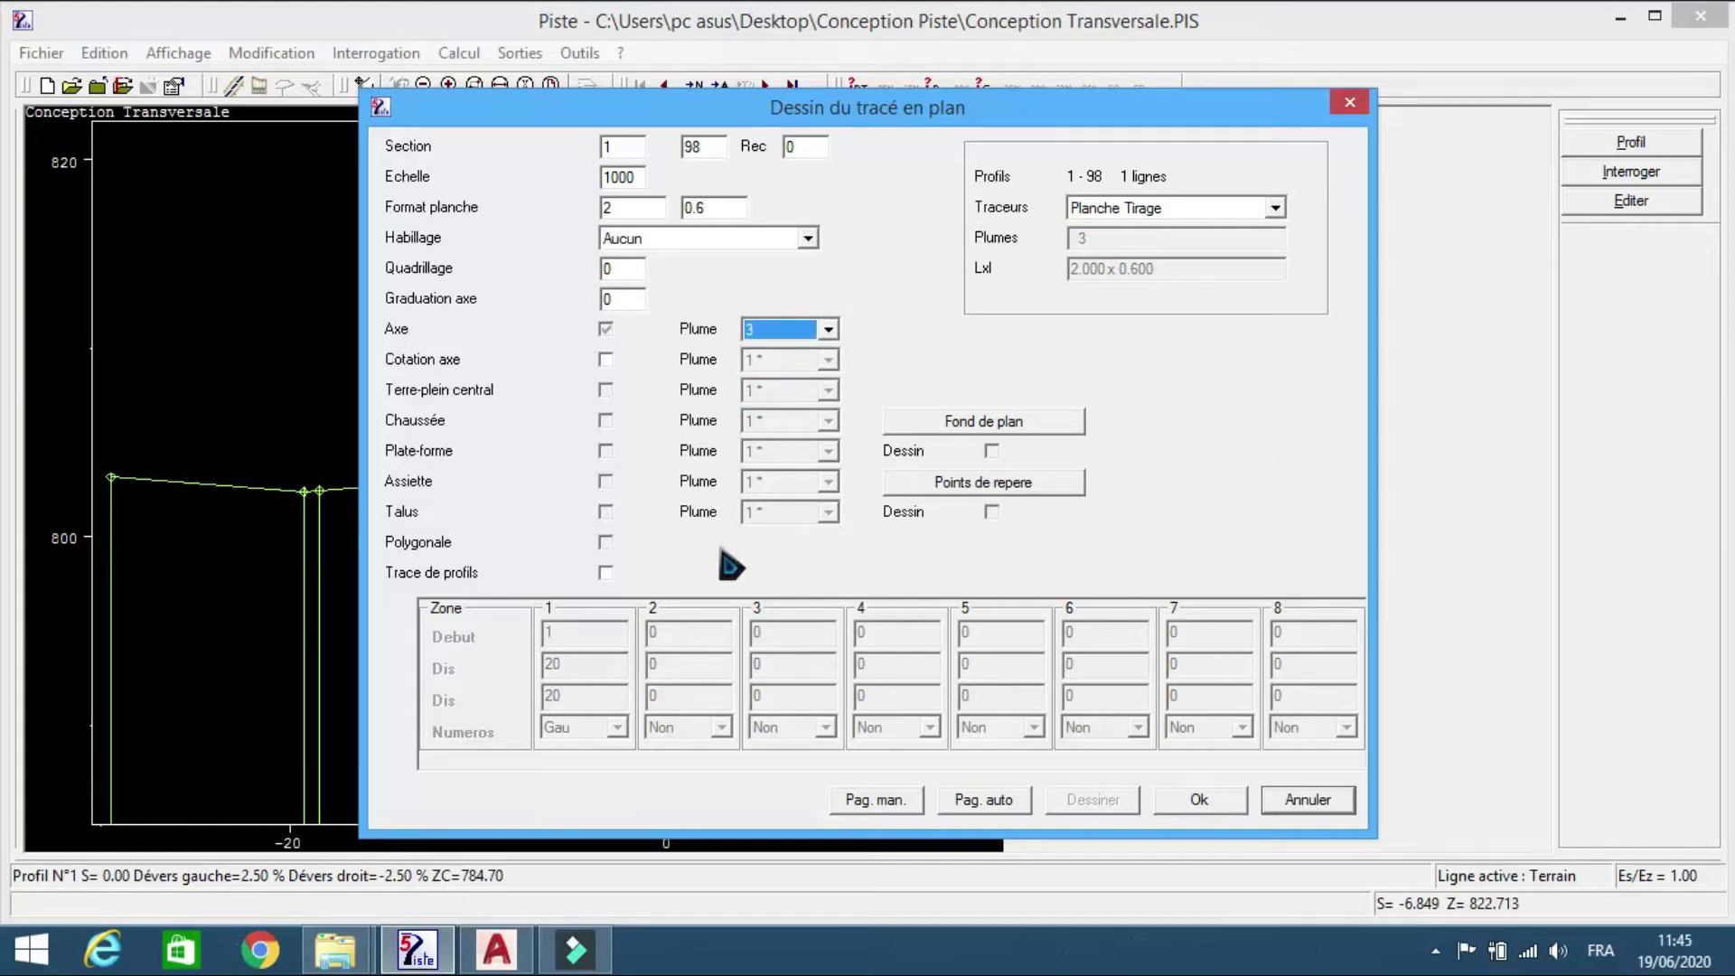
- Include the profile traces in the plan drawing, compute the automatic page layout and draw the sheet
click(606, 573)
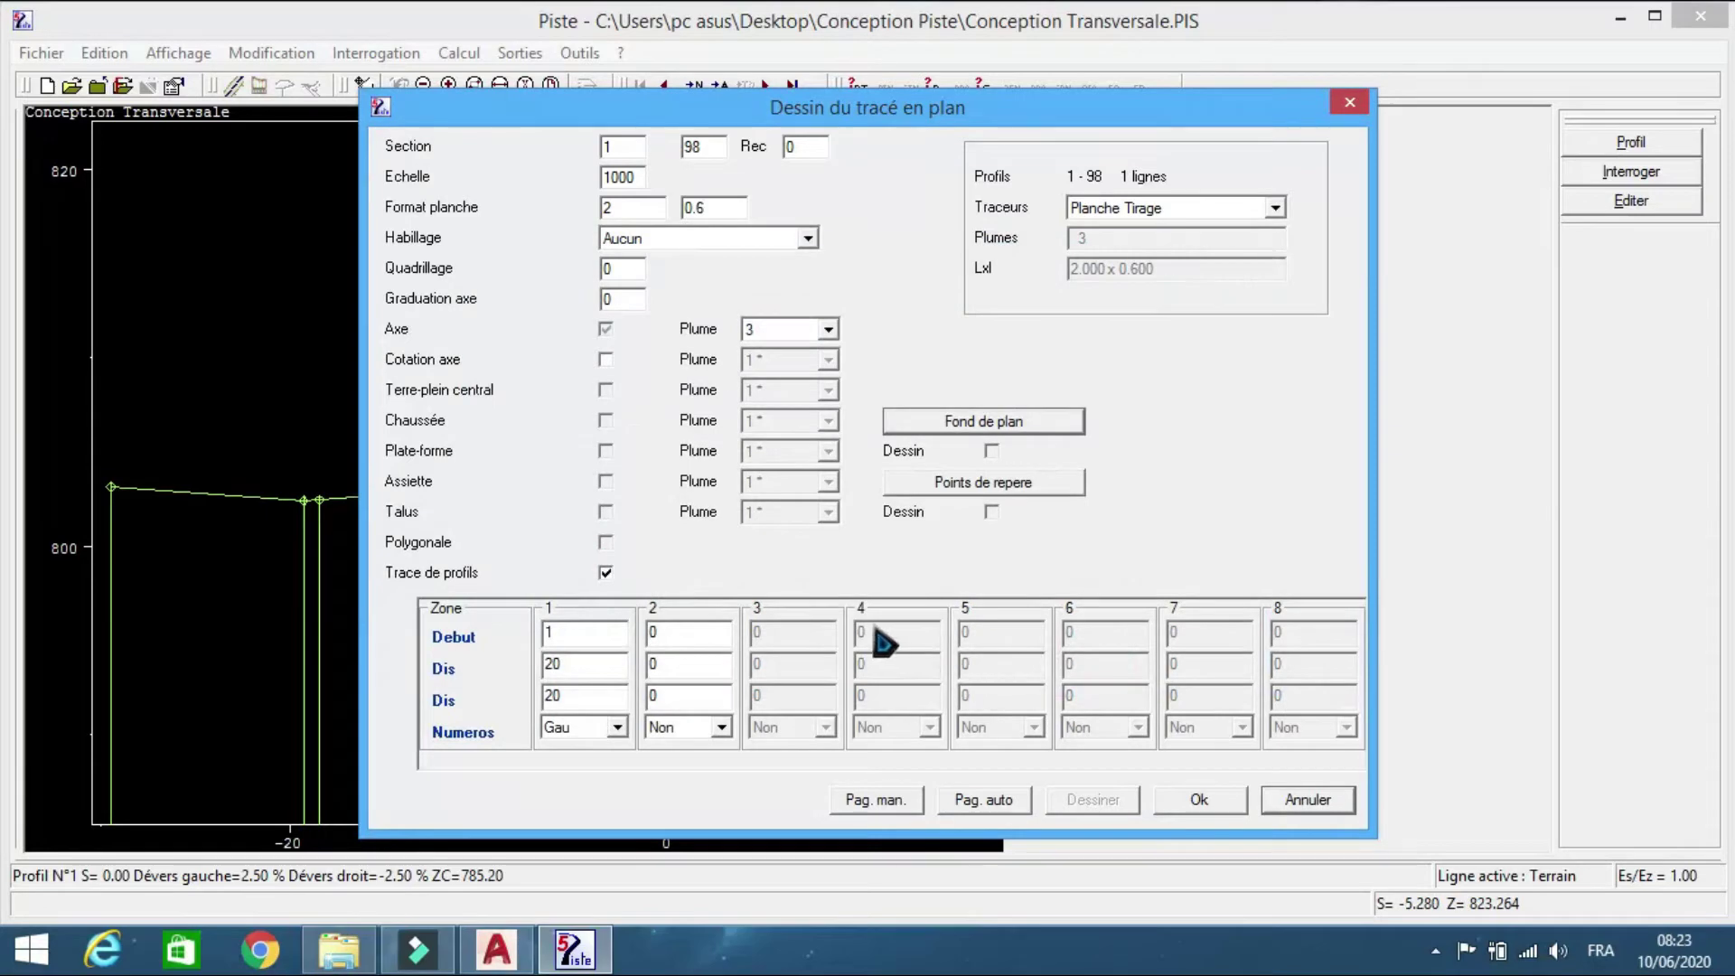
click(985, 800)
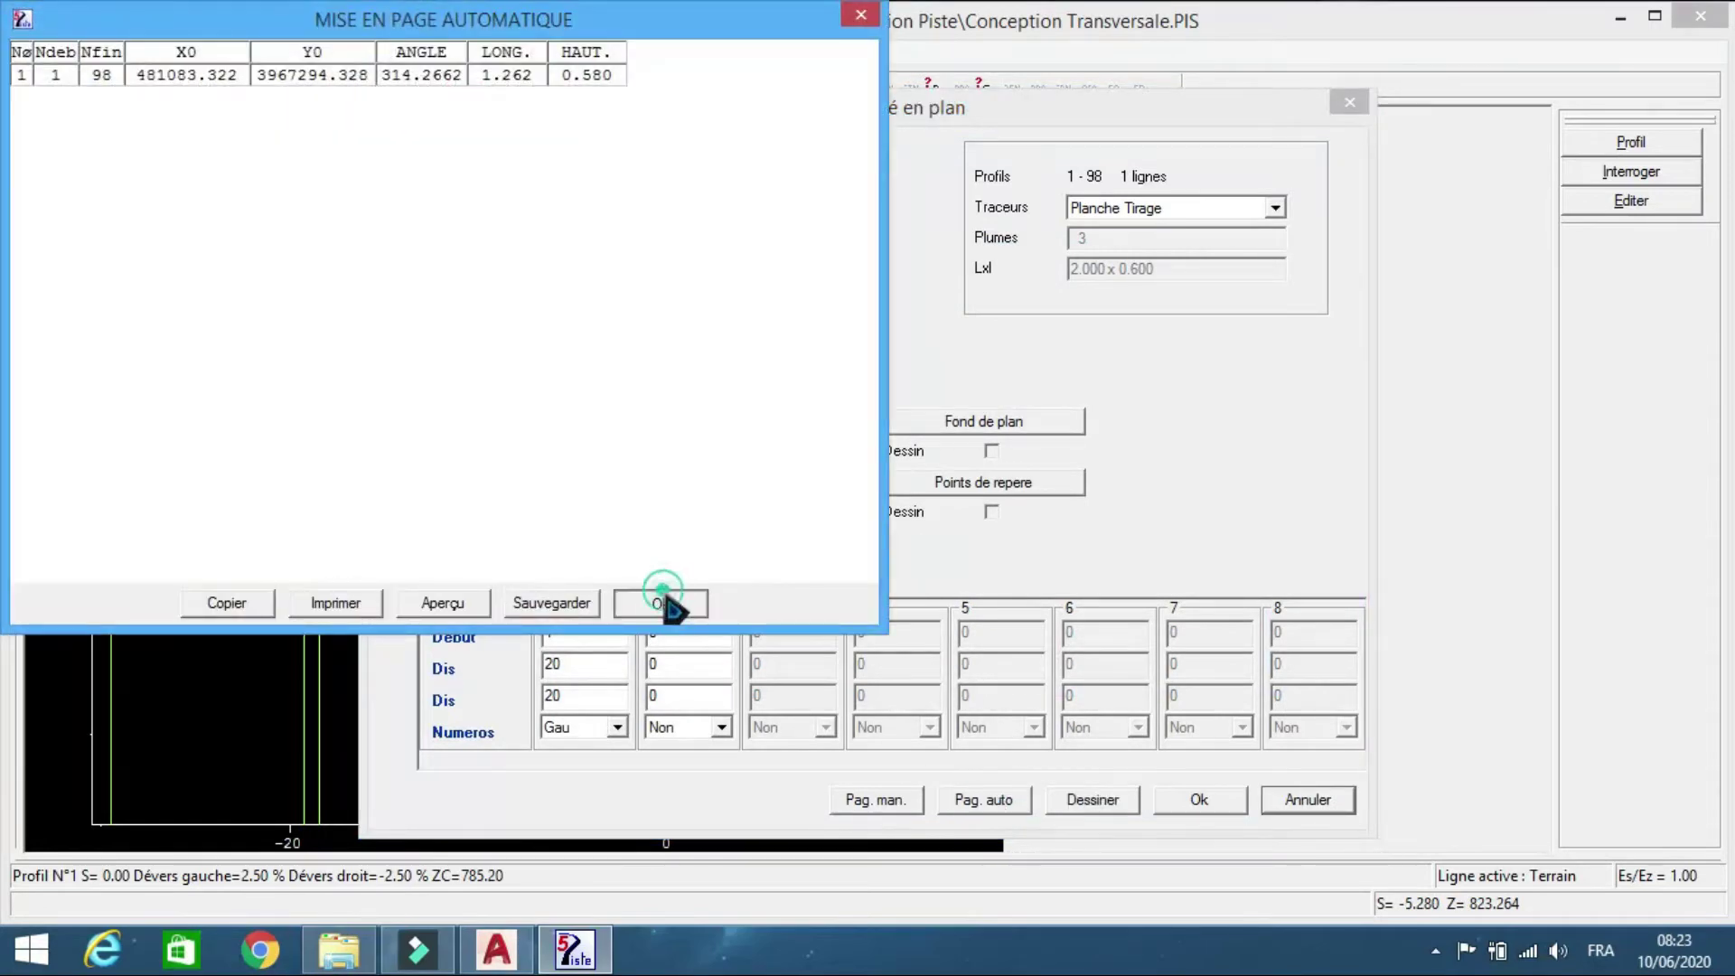
click(665, 603)
click(1100, 809)
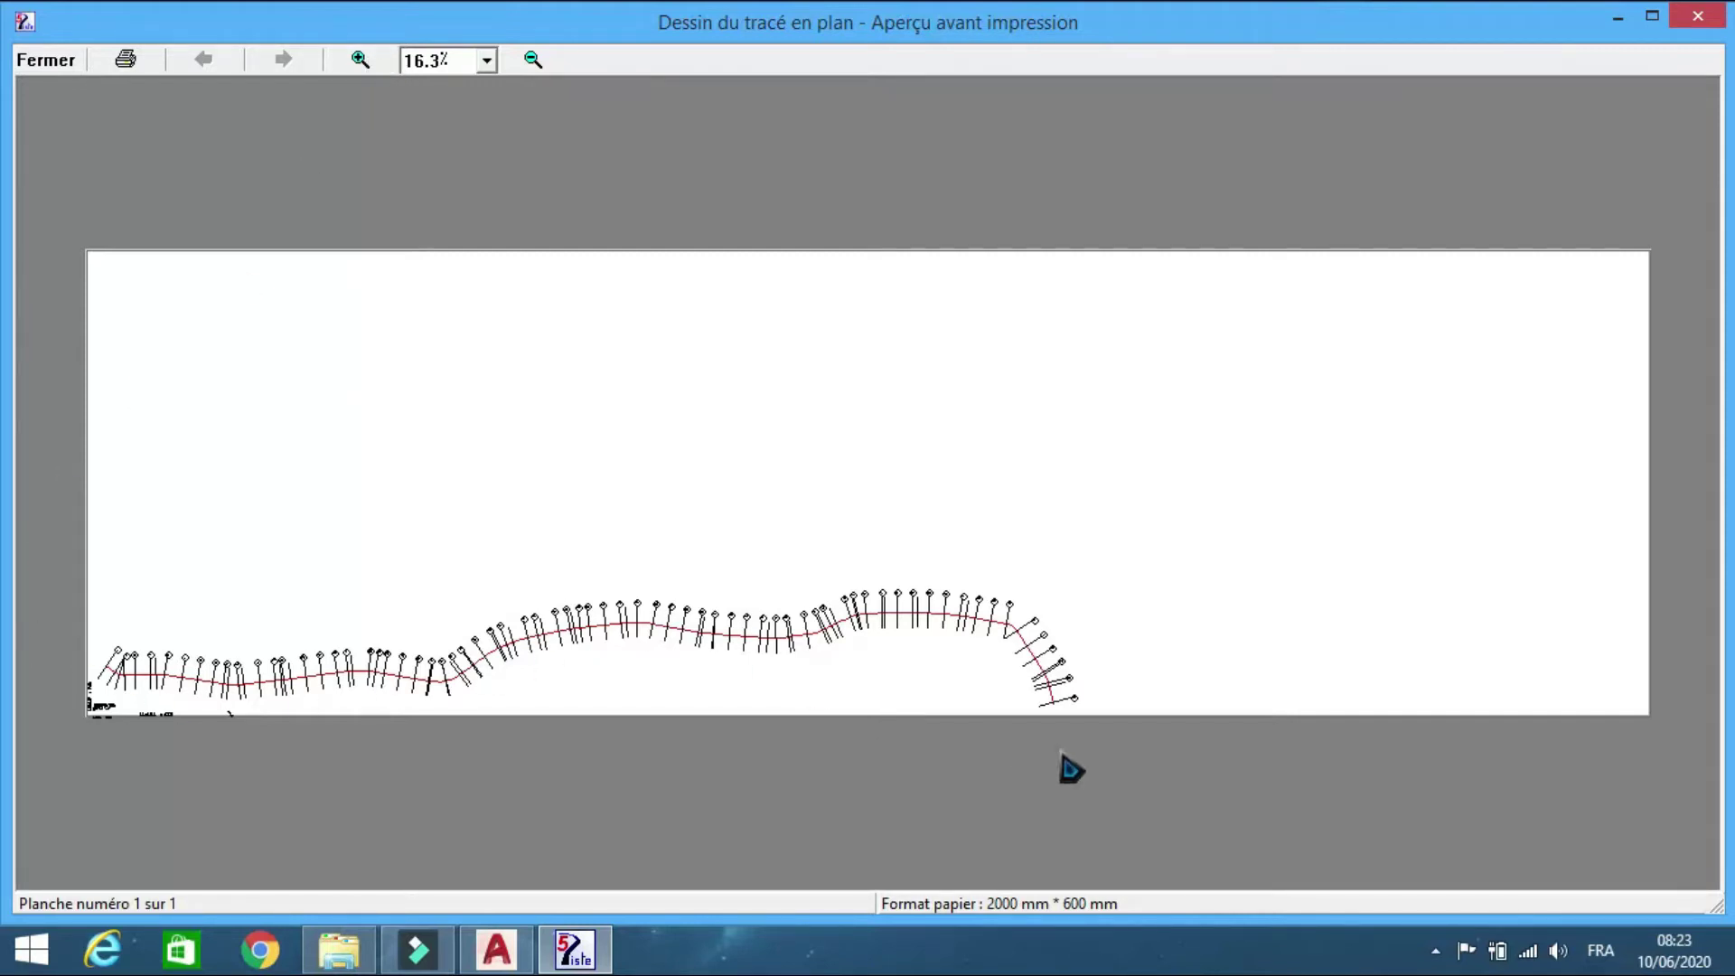
- Output the plan drawing as the DXF file Axe en Plan Version0 in the Conception Piste folder, and validate the drawing settings
click(126, 58)
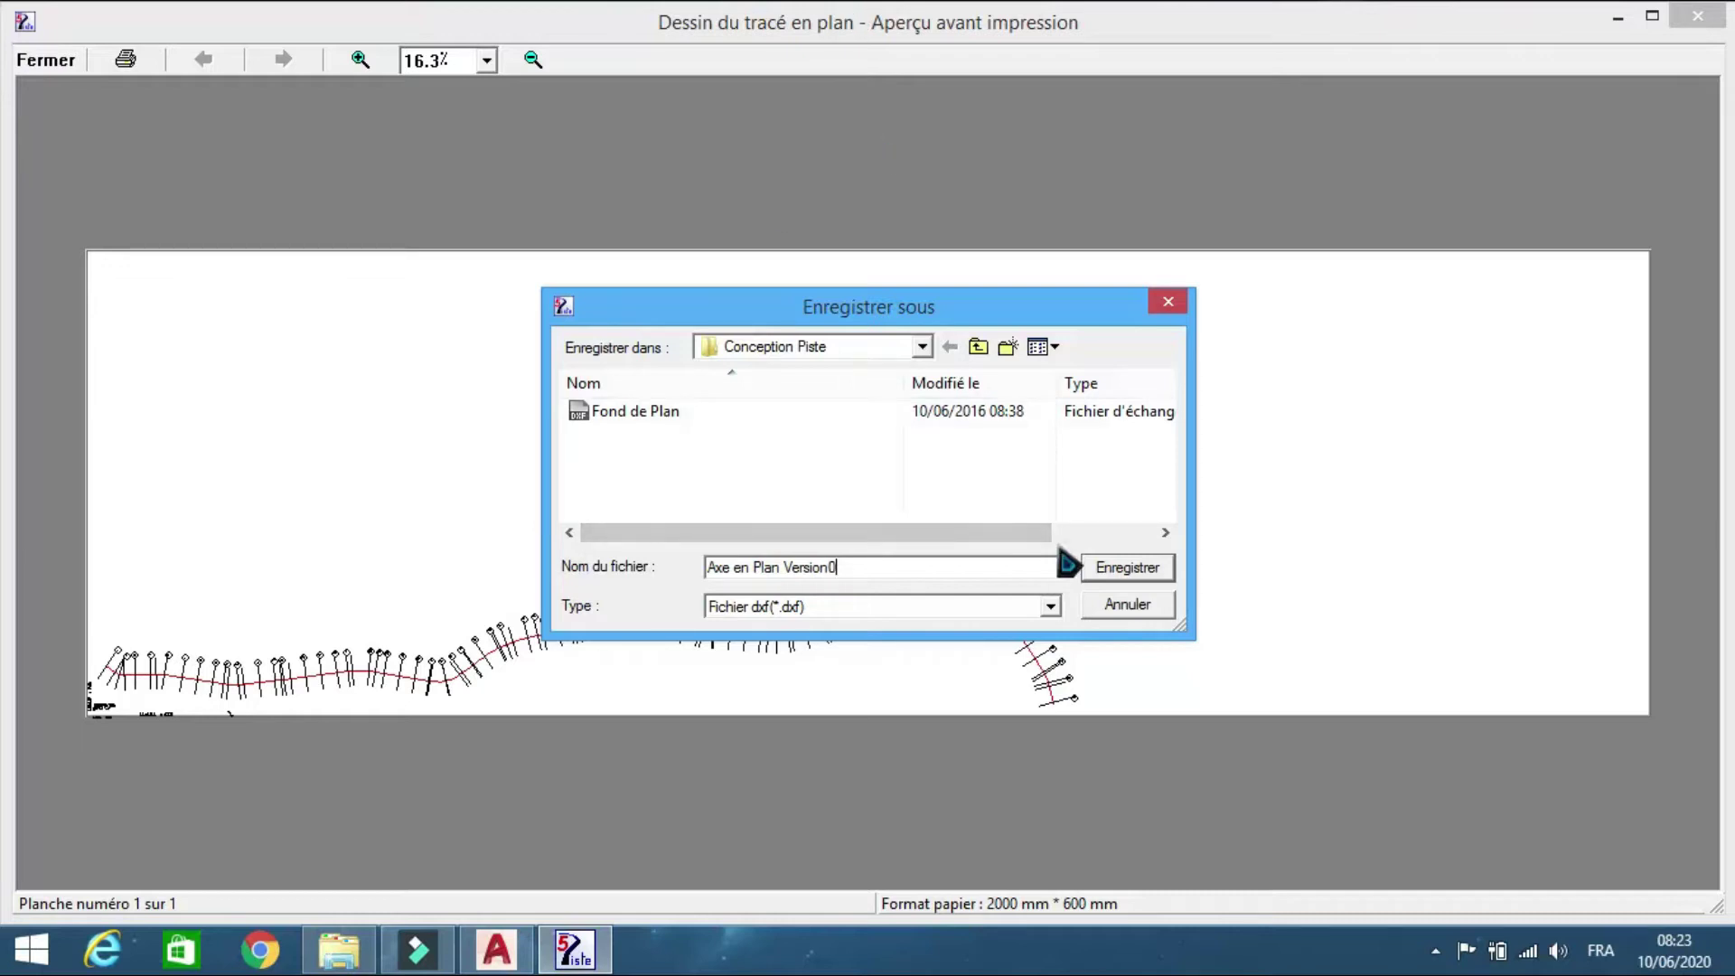
click(1102, 571)
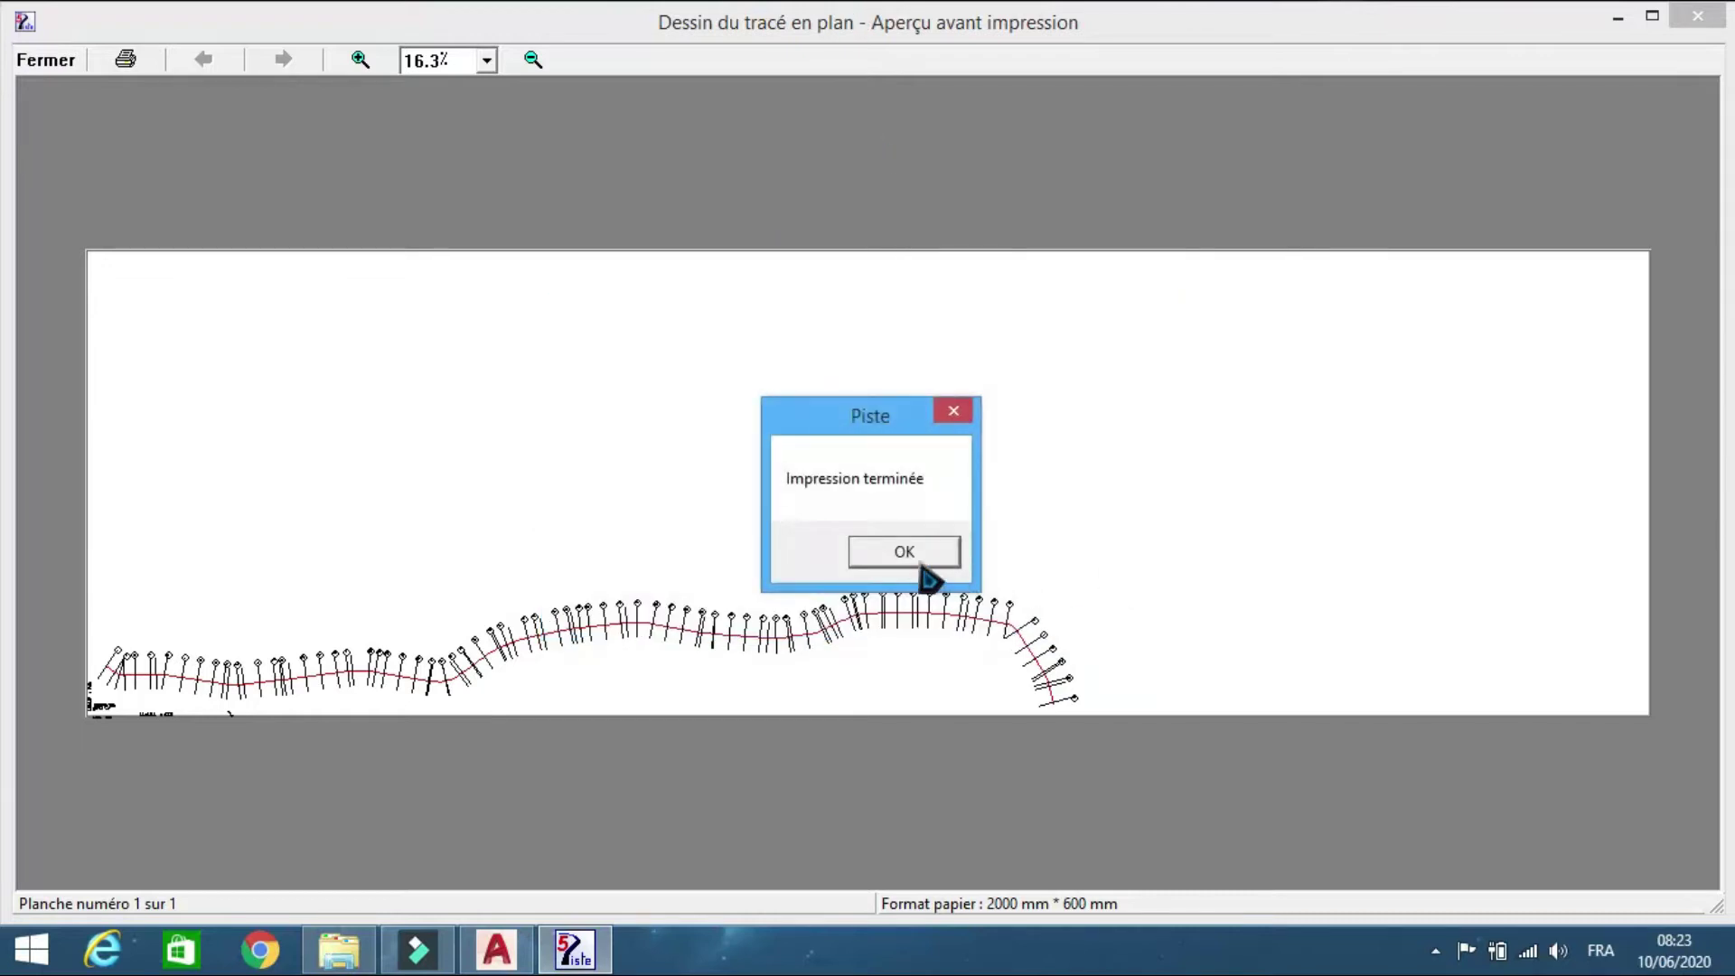
click(913, 553)
click(56, 72)
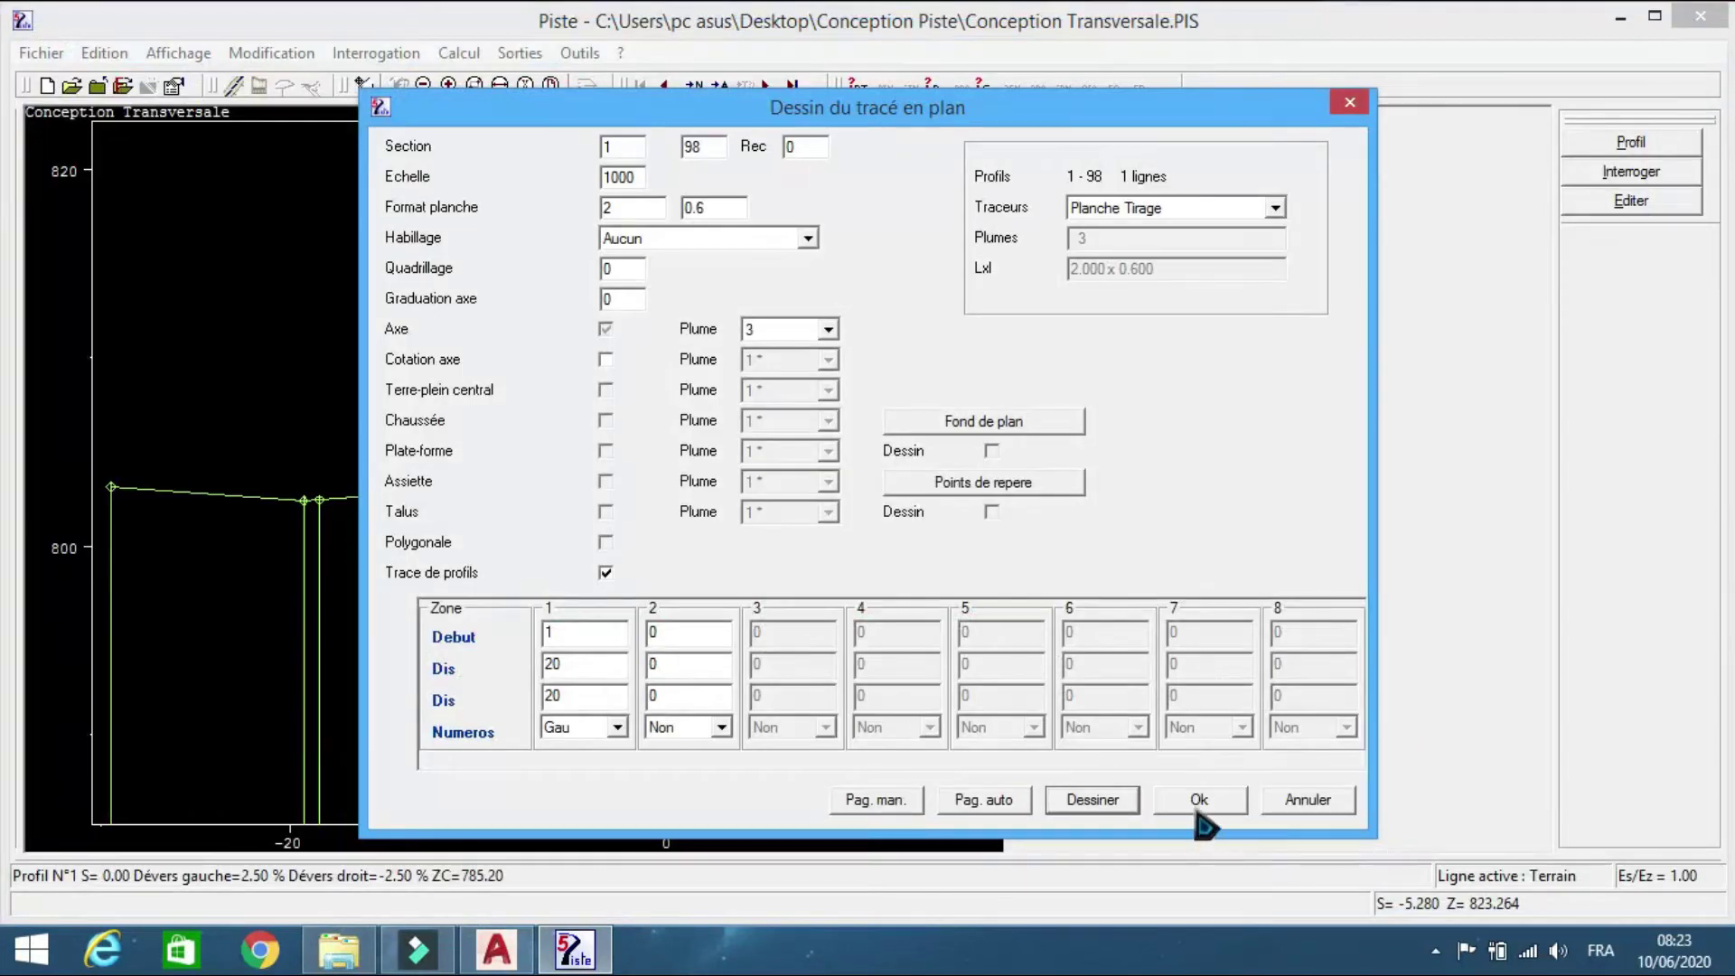
click(1198, 802)
- Open Axe en Plan Version0 from the Conception Piste folder in AutoCAD and zoom to its extents
click(362, 958)
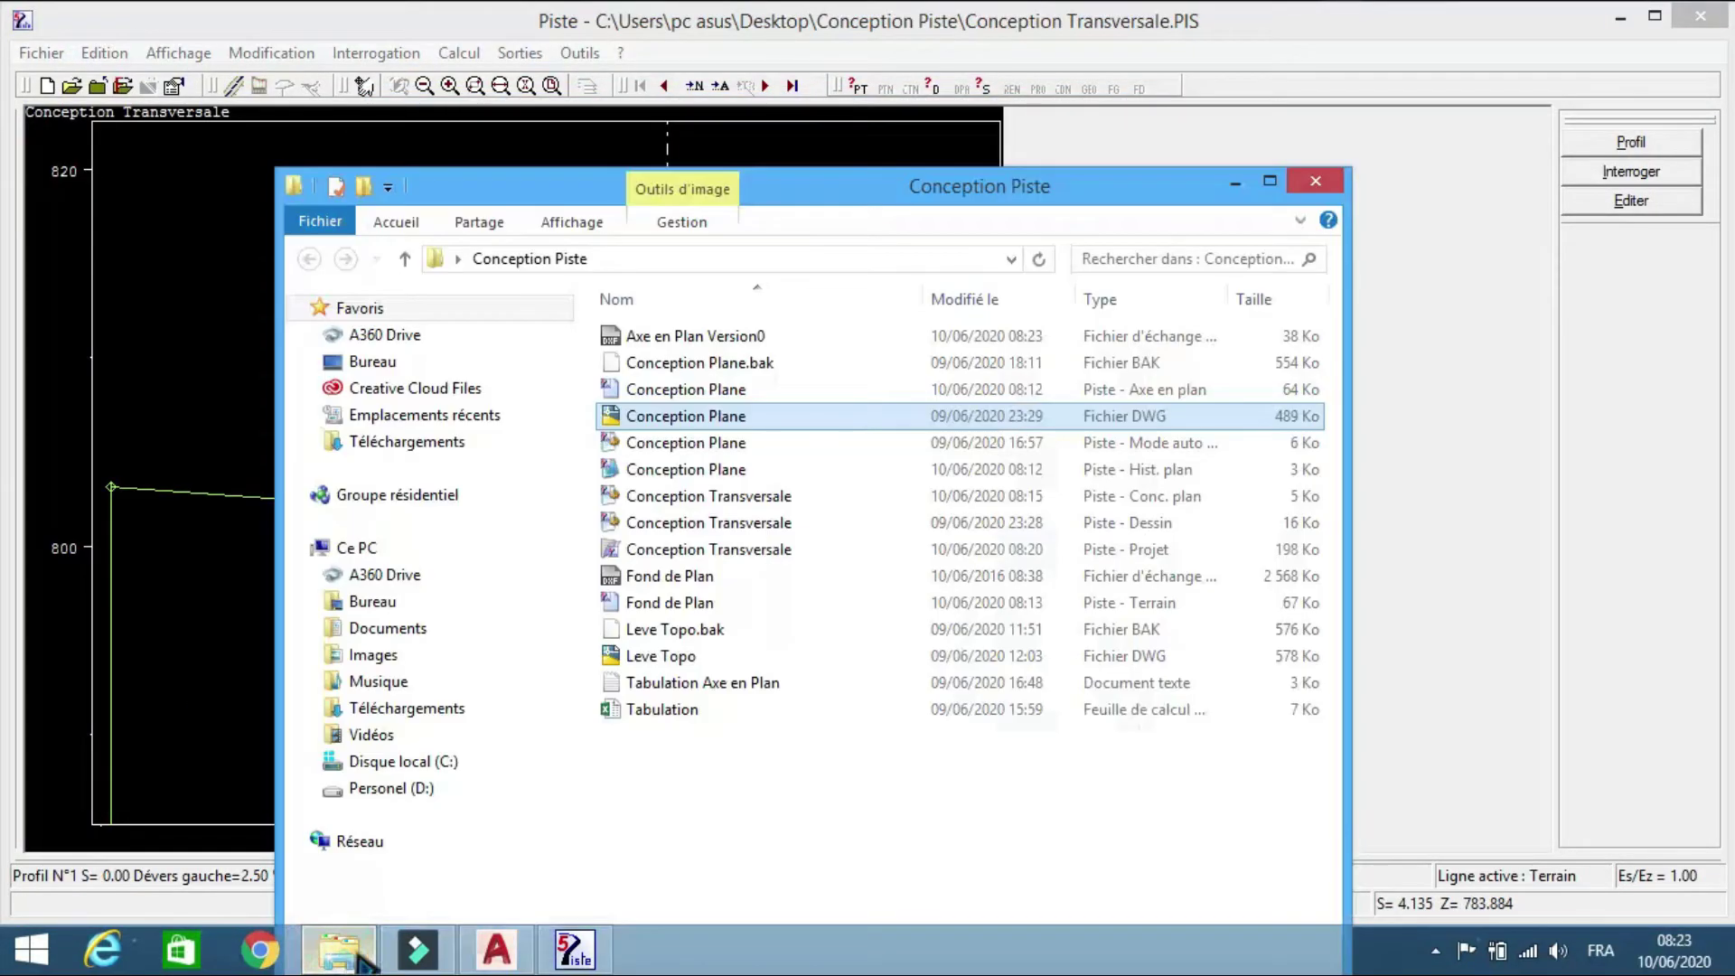
click(756, 336)
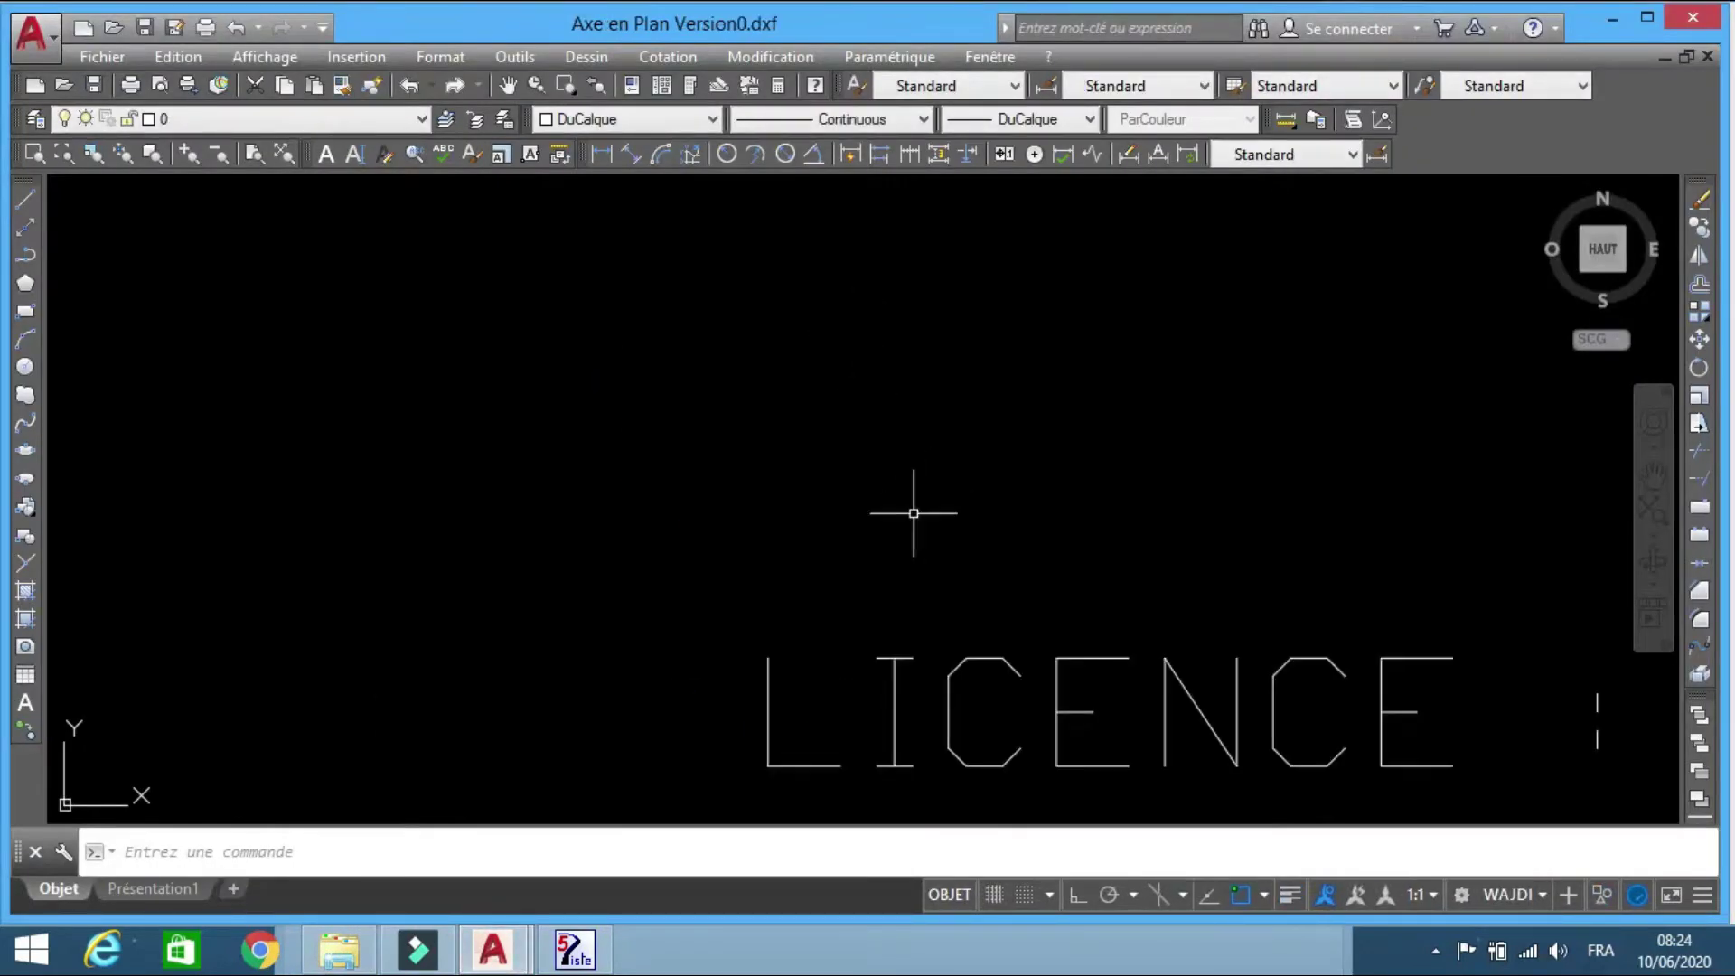
text(z)
key(Return)
text(e)
key(Return)
- Select the whole exported plan axis with its profile traces and copy it to the clipboard
scroll(341, 488, up, 8)
scroll(375, 395, down, 5)
scroll(386, 404, down, 3)
scroll(1560, 488, up, 7)
scroll(1259, 619, down, 6)
scroll(1212, 608, down, 3)
click(1321, 488)
click(528, 742)
right_click(711, 650)
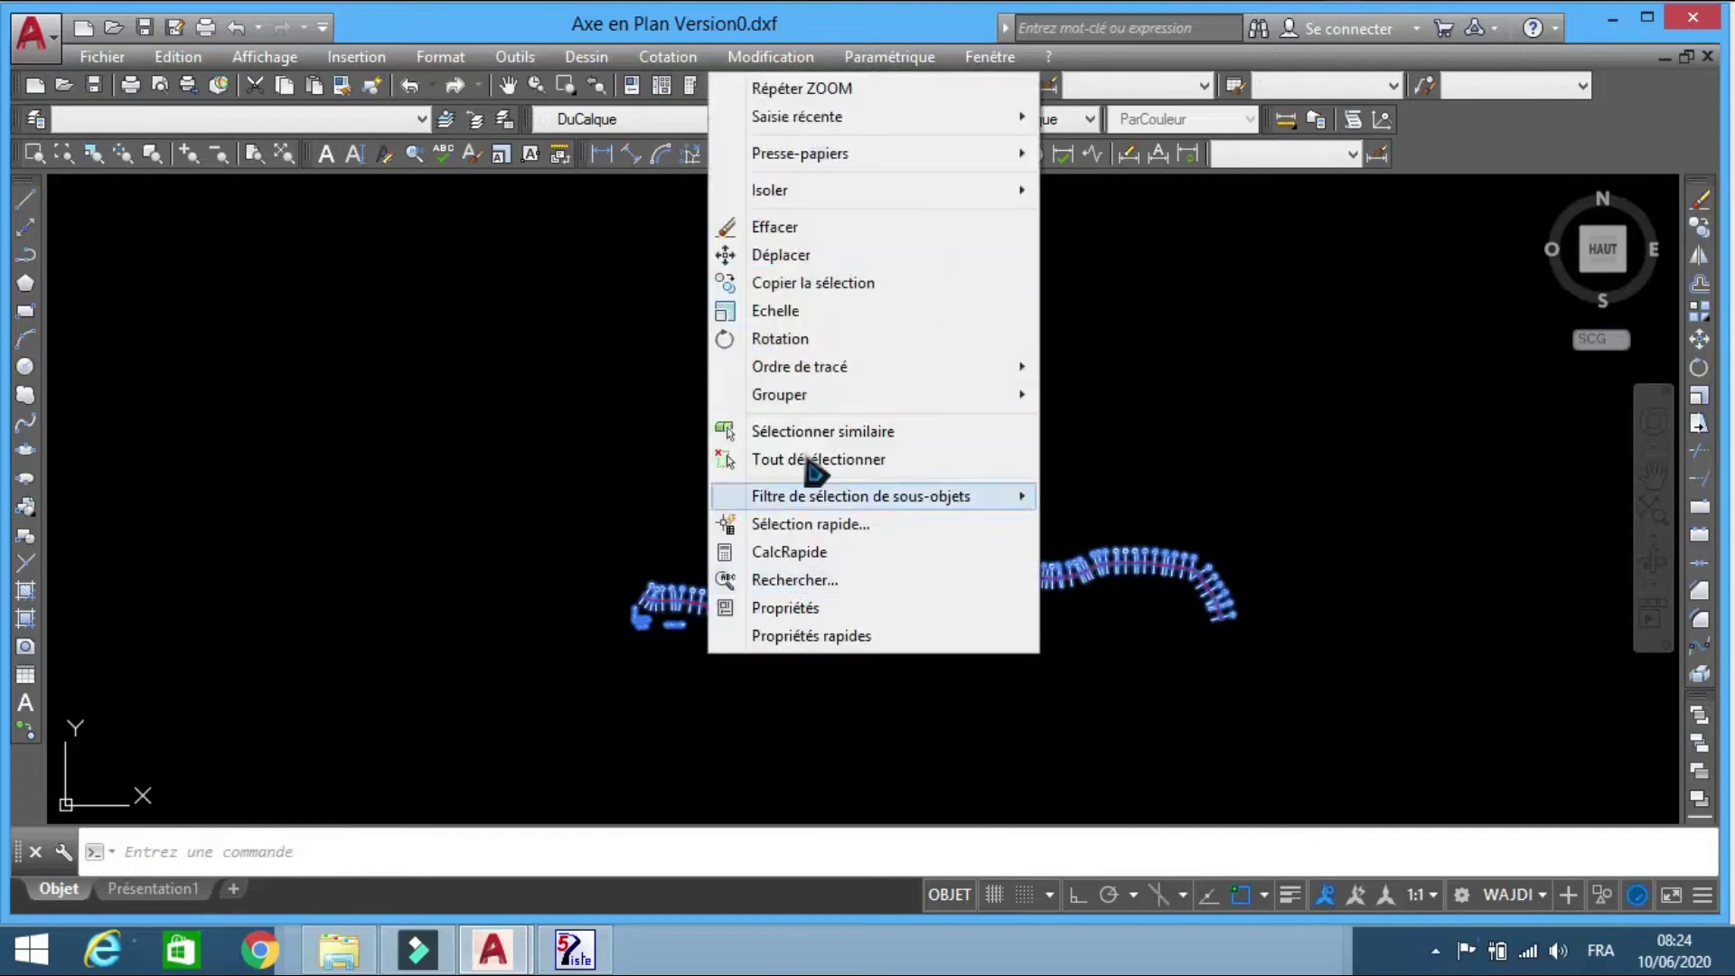
mouse_move(843, 158)
click(1098, 183)
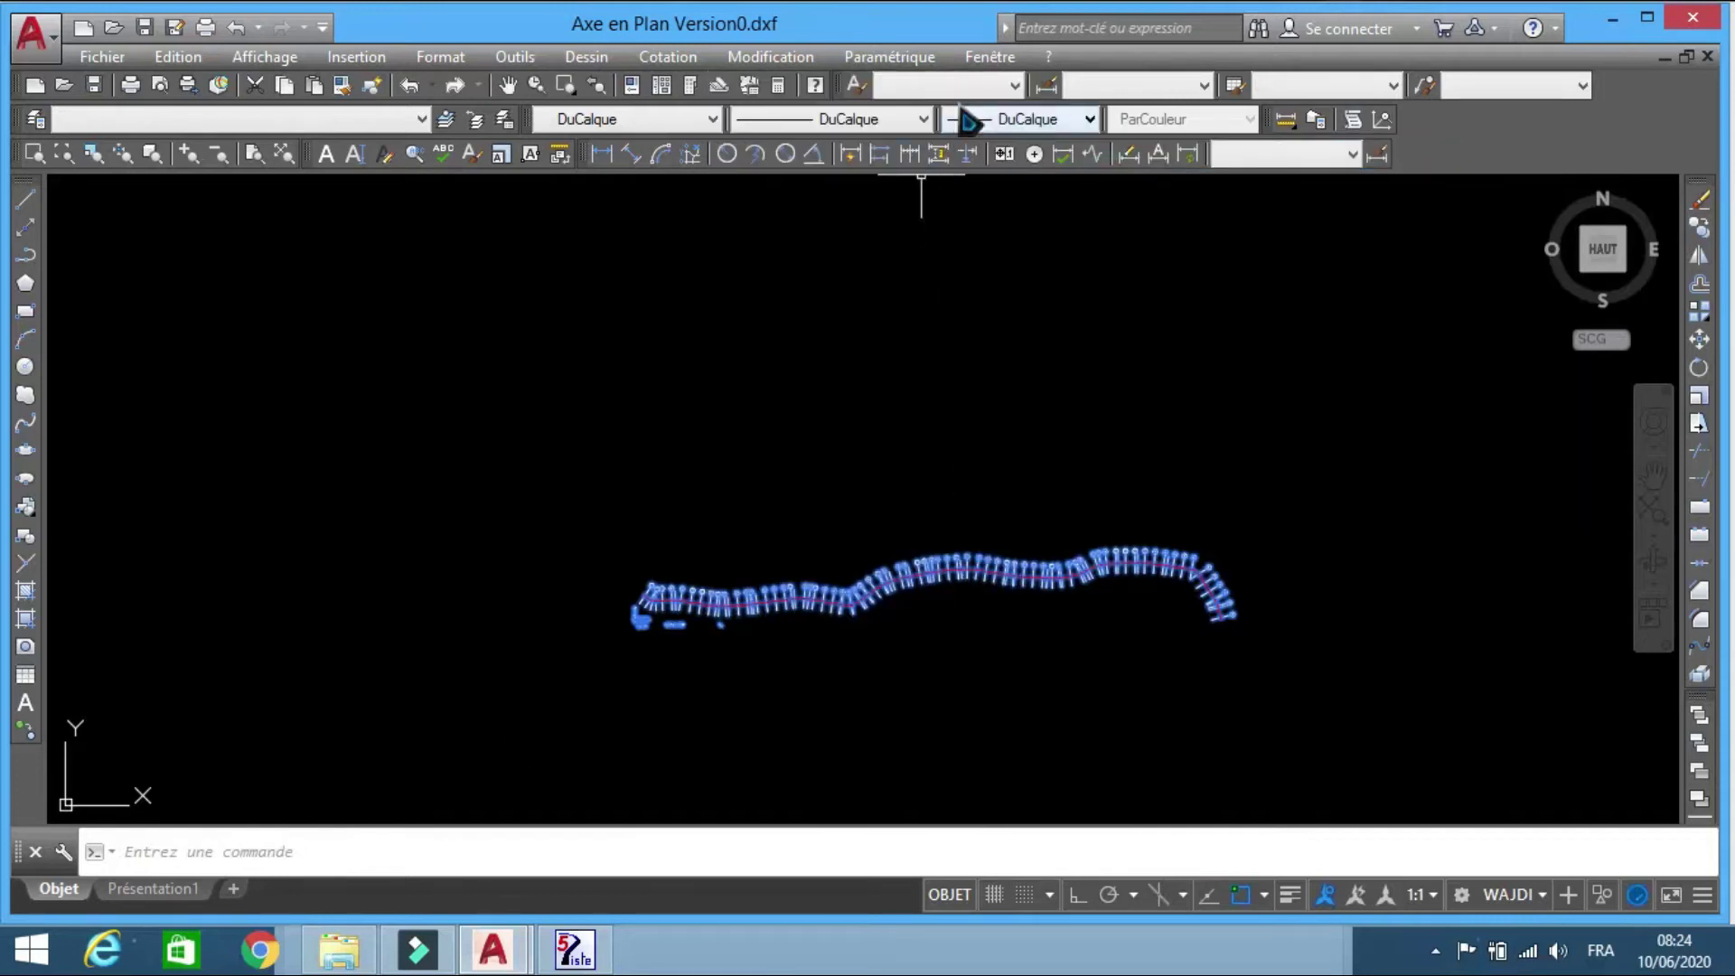
- Switch to Conception Plane.dwg and paste the copied plan axis in the empty area beside the existing road
click(989, 56)
click(1050, 308)
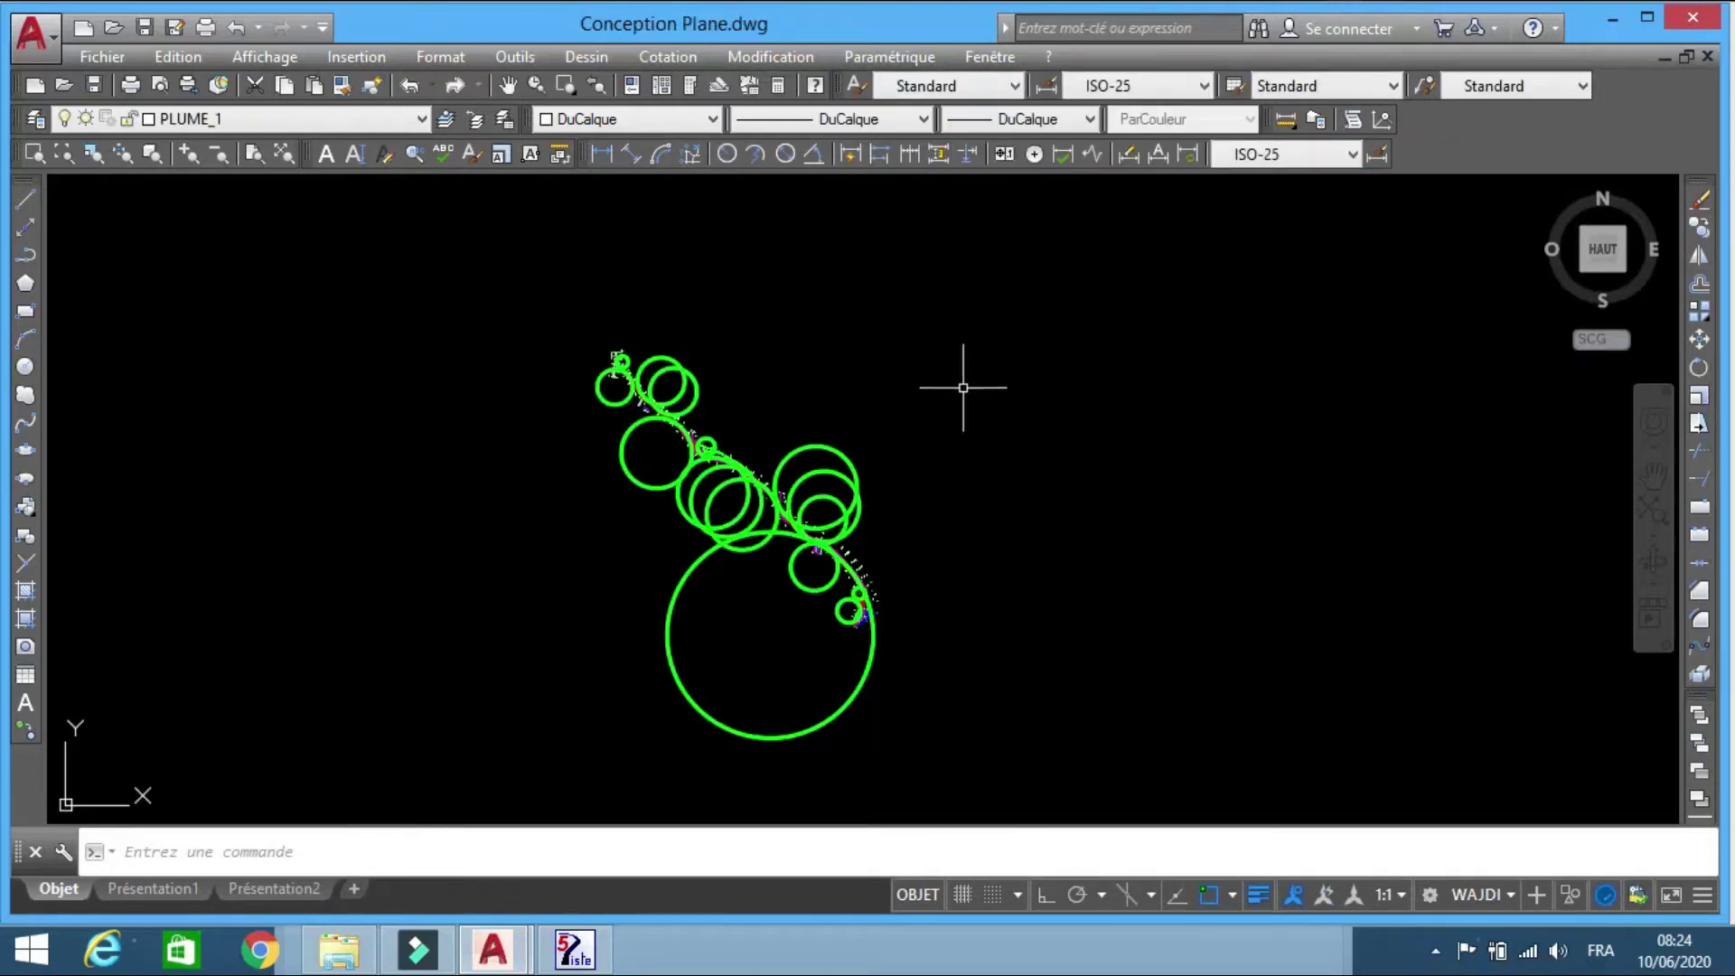
right_click(955, 318)
mouse_move(1080, 374)
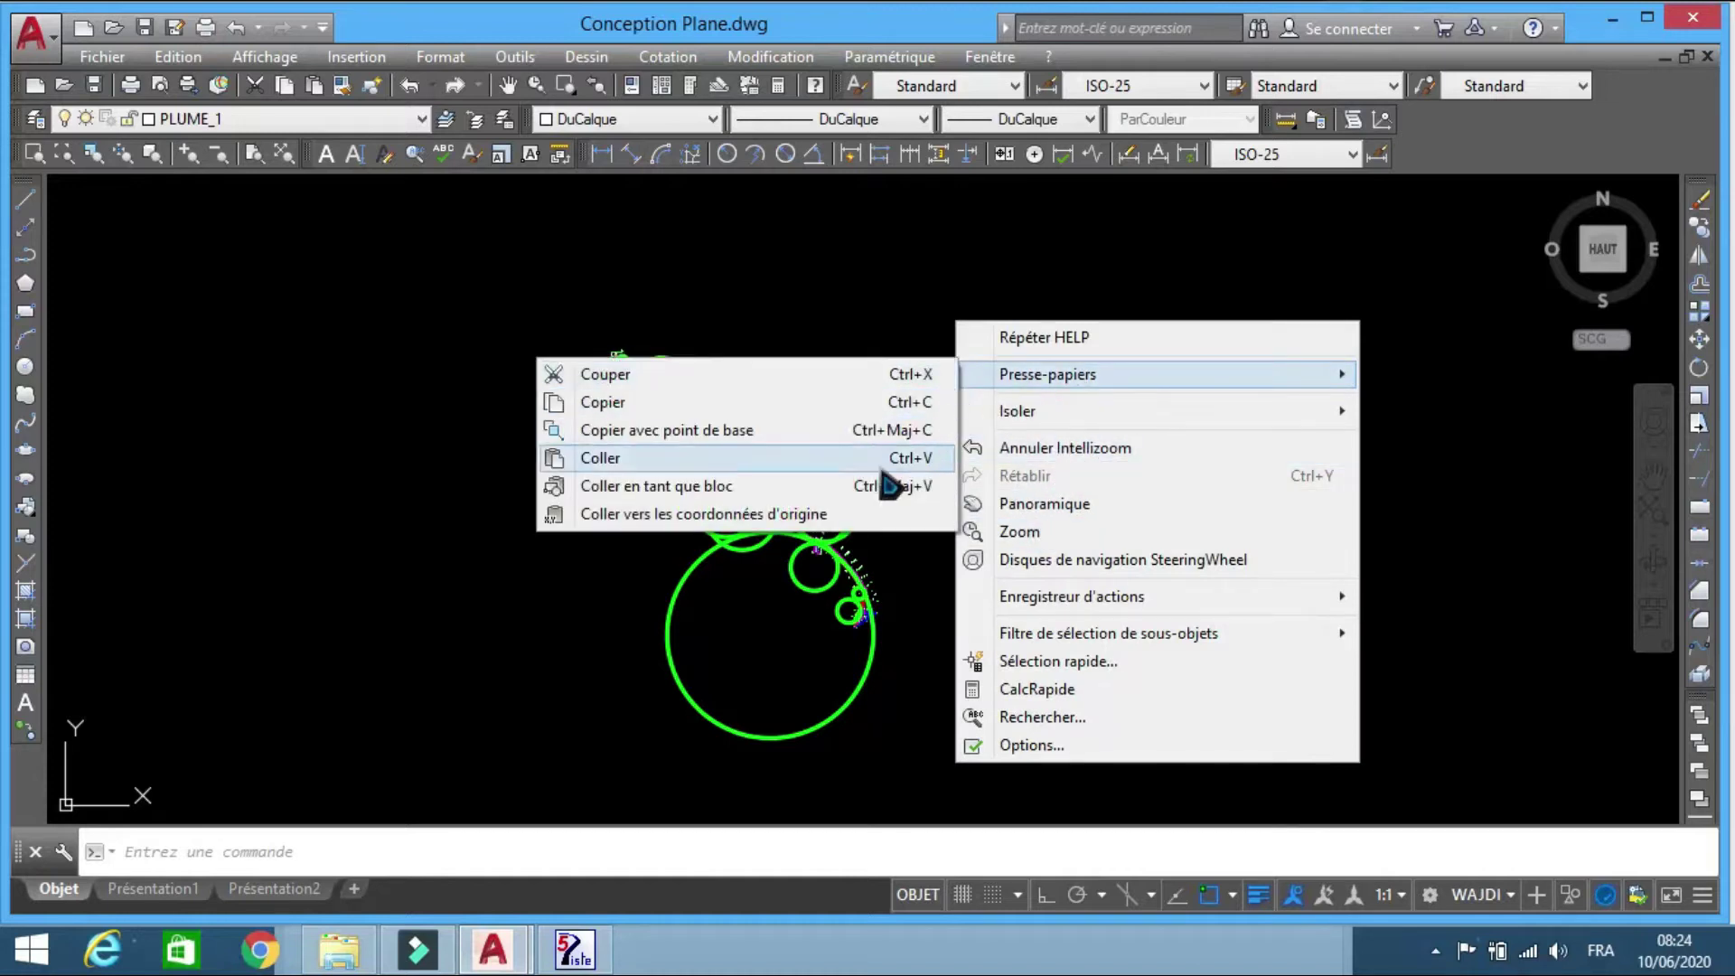
click(884, 463)
click(896, 391)
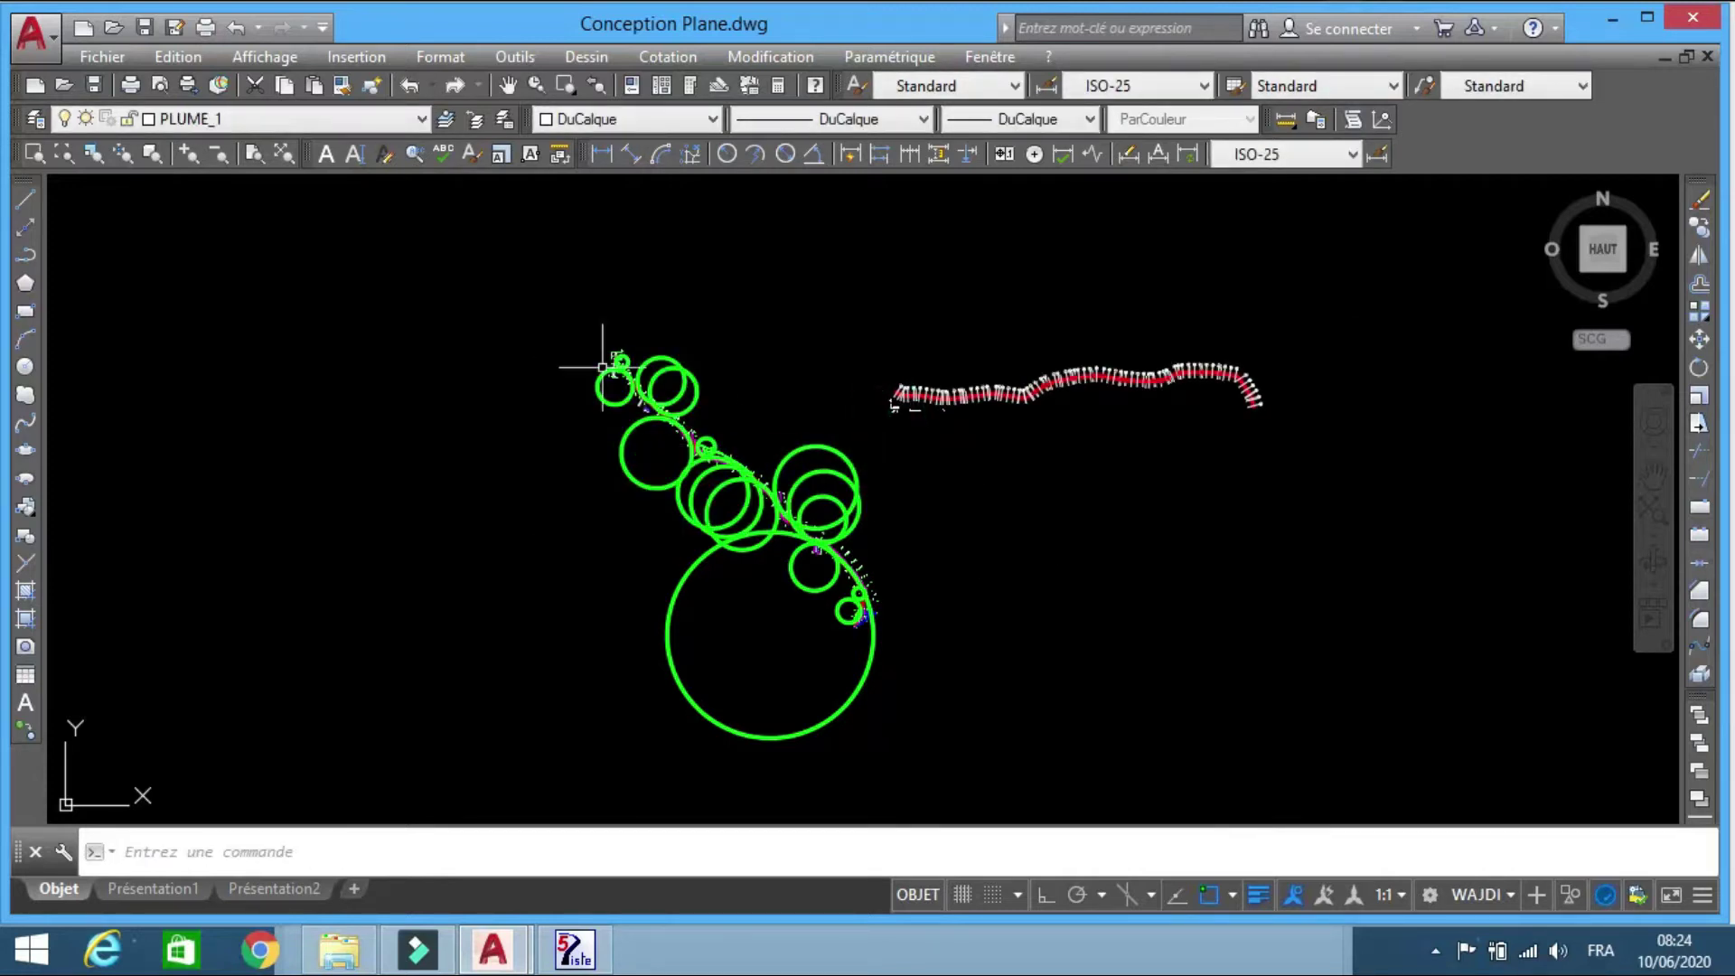
- Turn off the Axe_Cercle layer to hide the green construction circles
scroll(686, 344, up, 4)
click(709, 366)
click(293, 119)
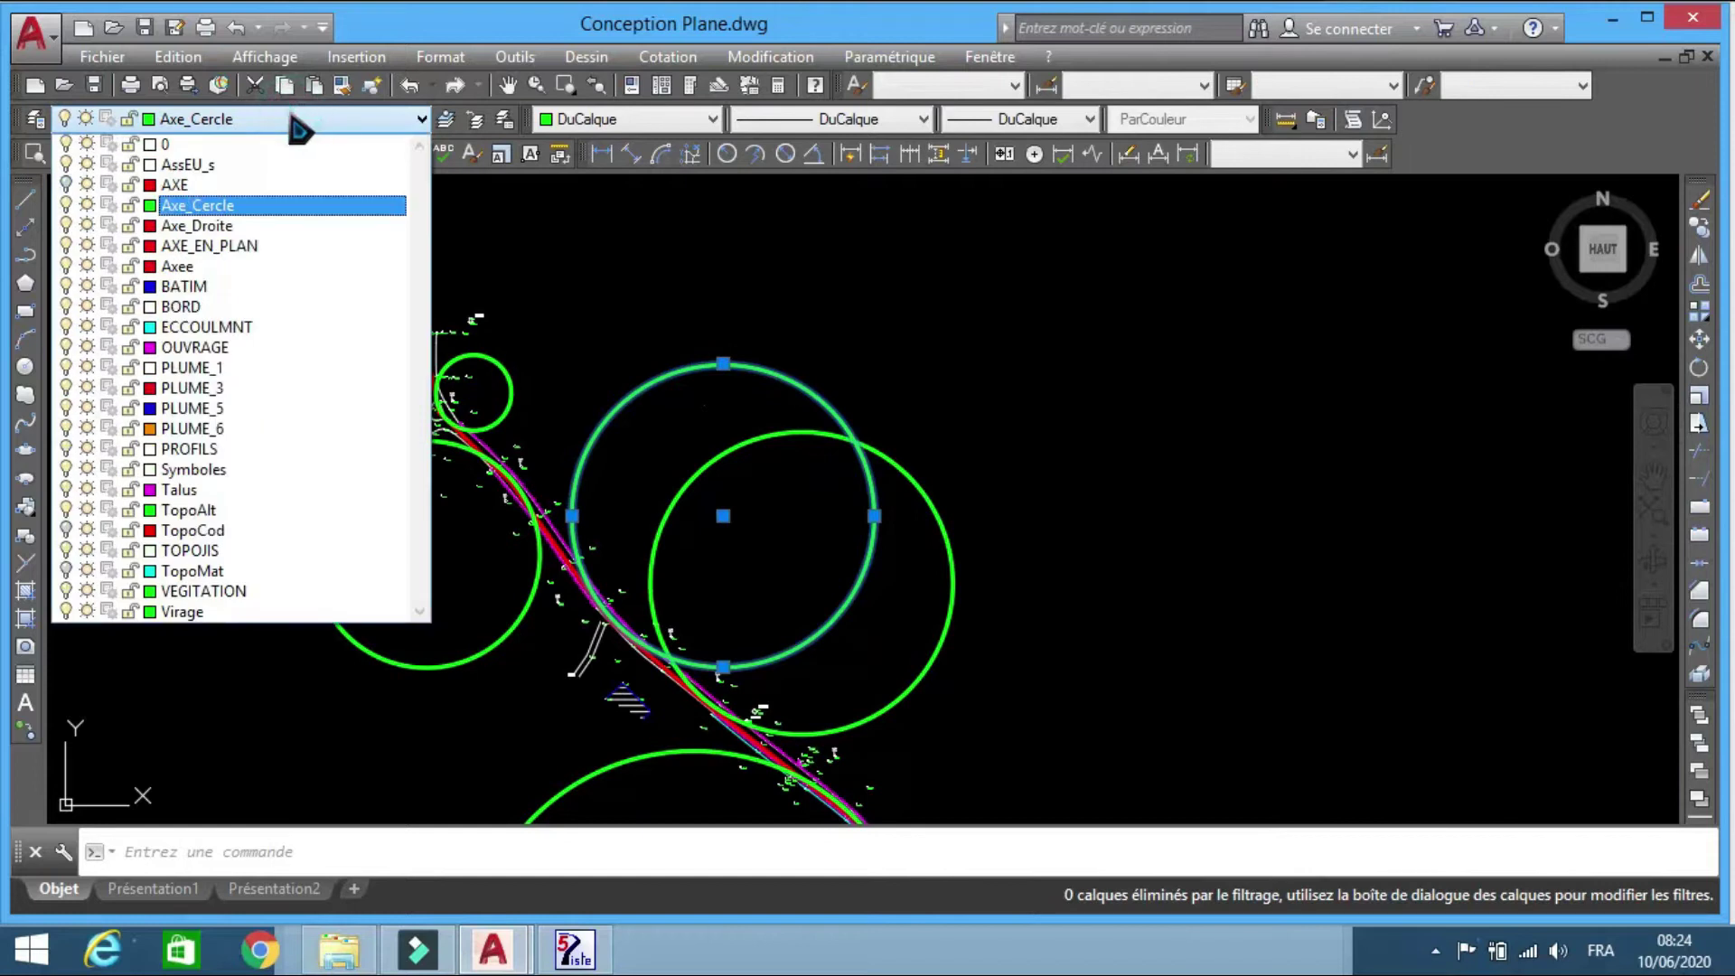
click(192, 366)
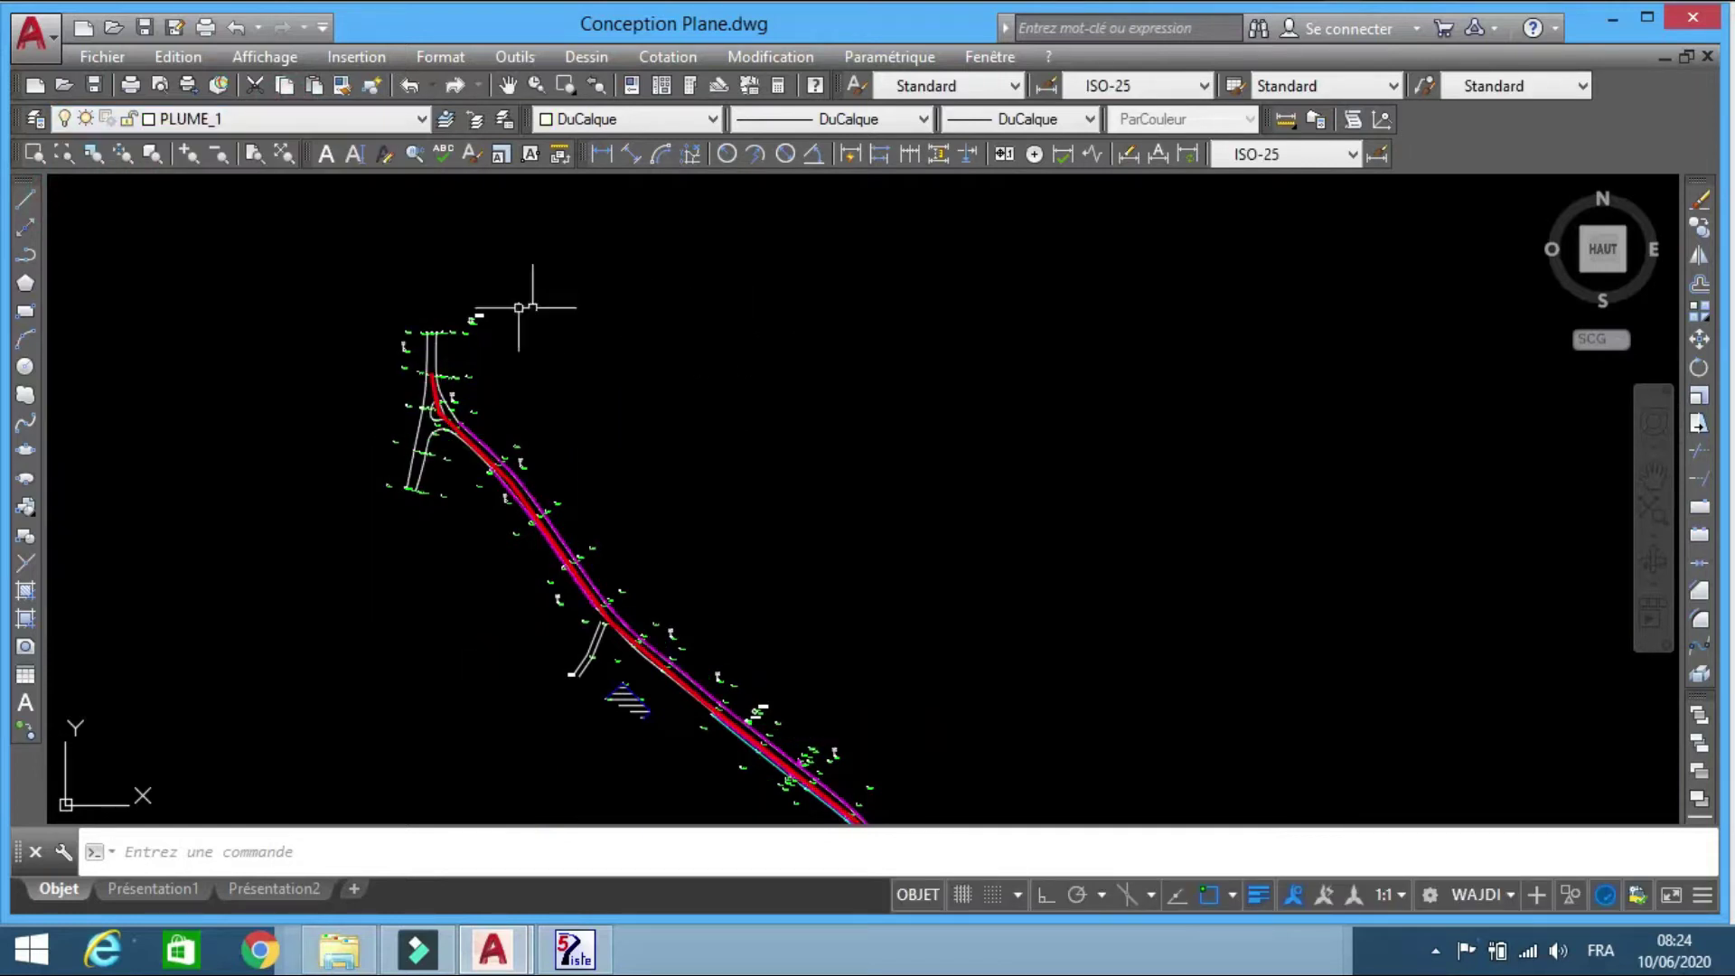
- Start aligning the pasted plan axis, matching its start point to the start point of the existing red axis
scroll(279, 371, down, 3)
click(561, 283)
click(986, 473)
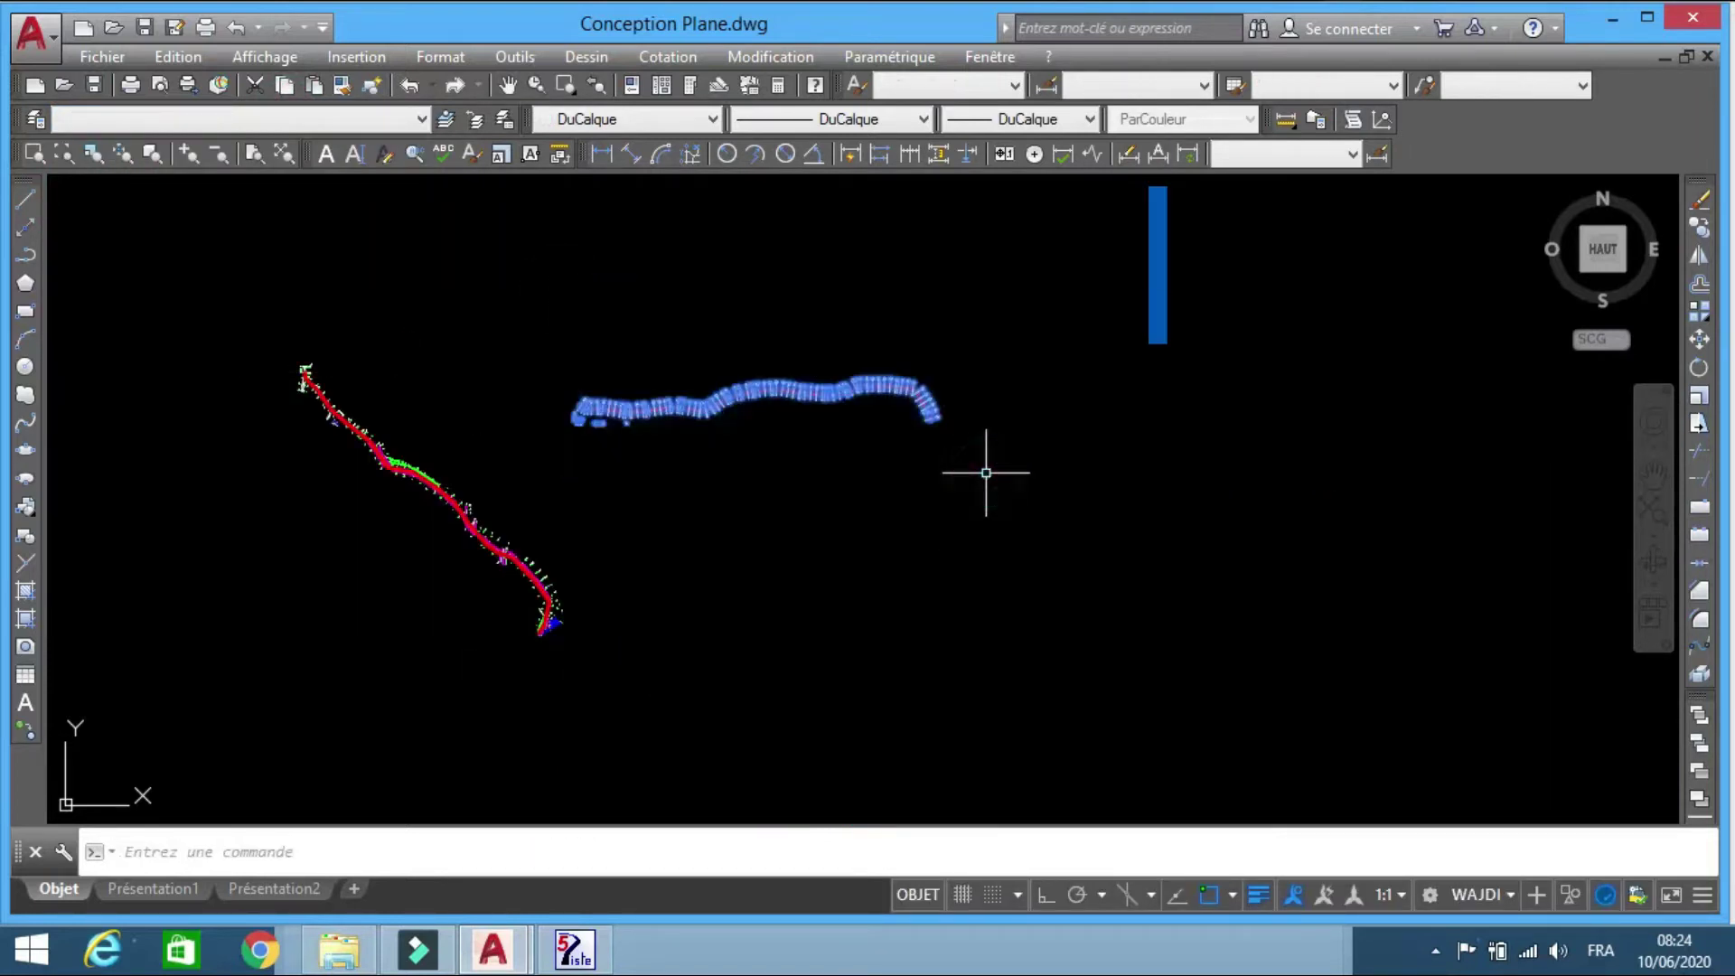
text(align)
key(Return)
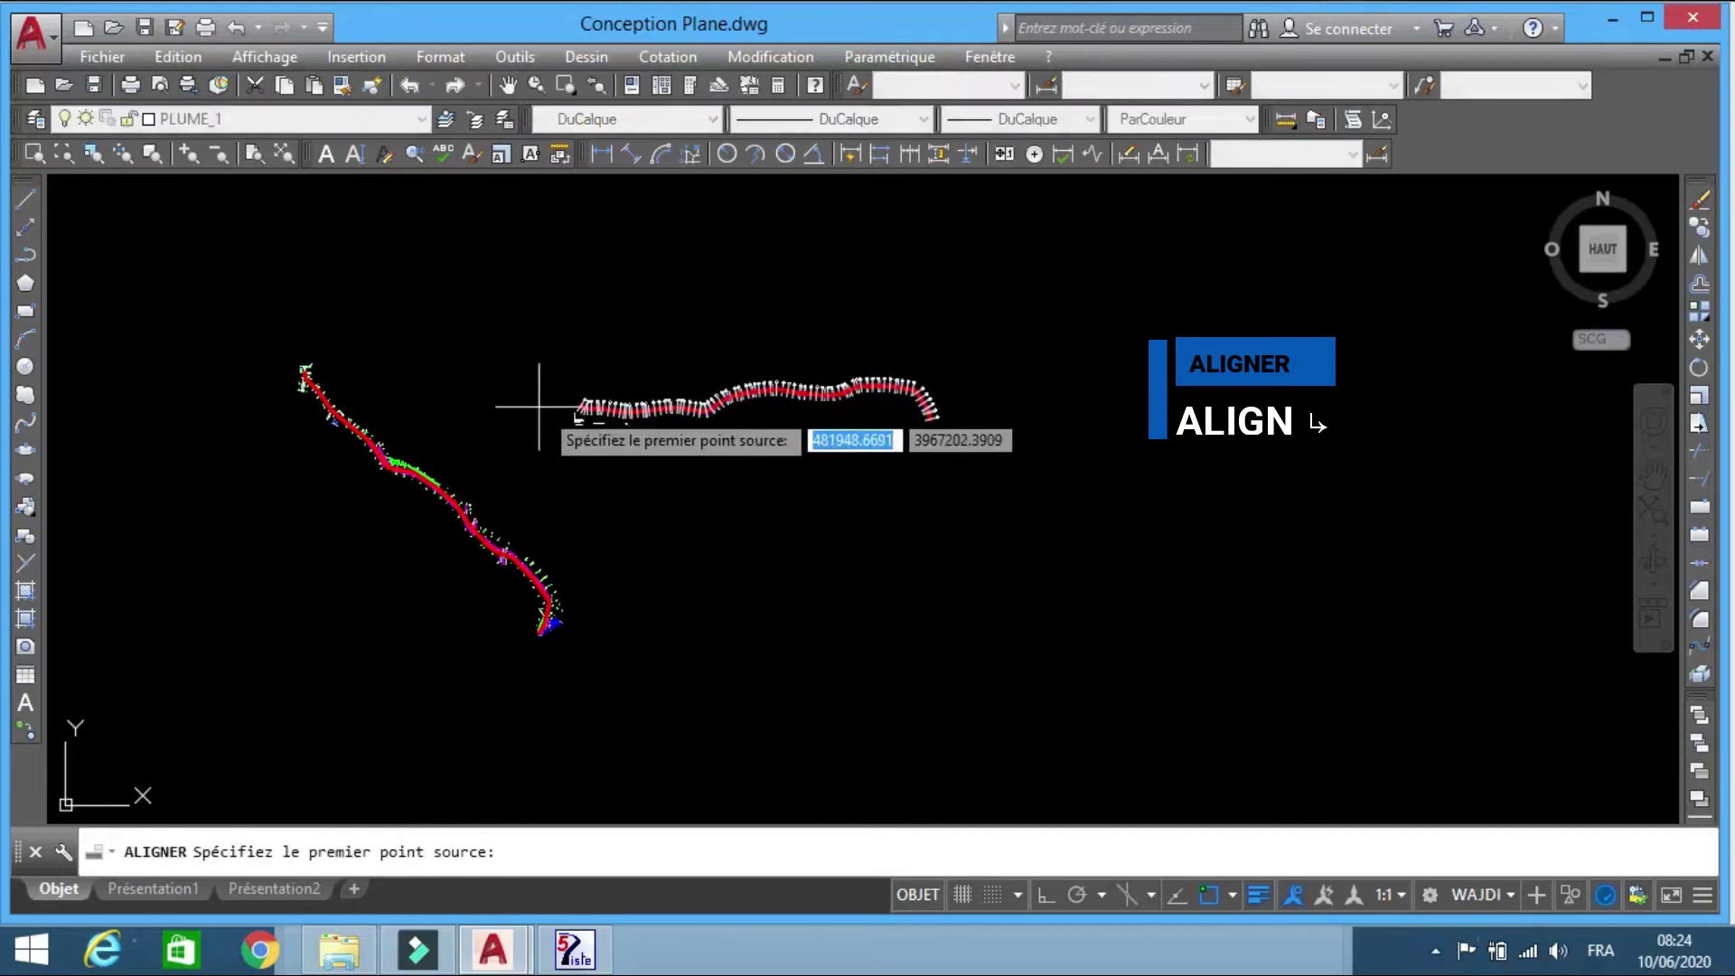
scroll(551, 388, up, 5)
click(761, 389)
scroll(781, 533, down, 1)
scroll(782, 533, down, 5)
scroll(687, 568, up, 10)
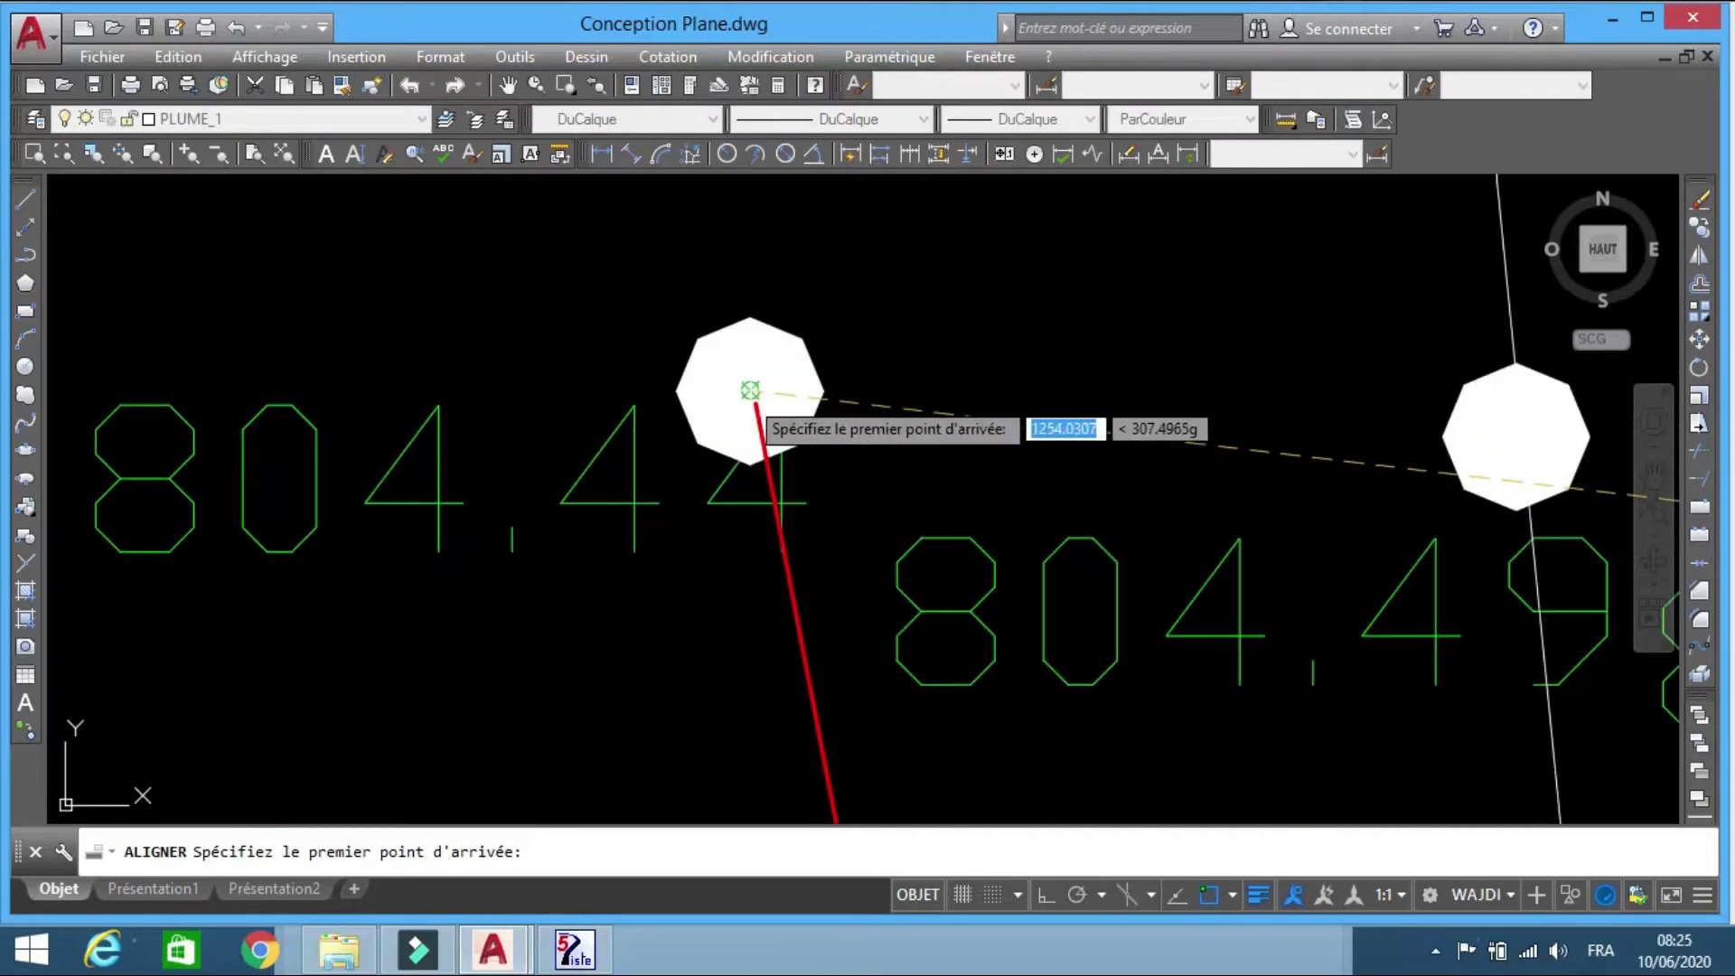
click(756, 404)
- Match the pasted axis's end point to the end of the existing axis and finish the alignment without scaling
scroll(747, 398, down, 6)
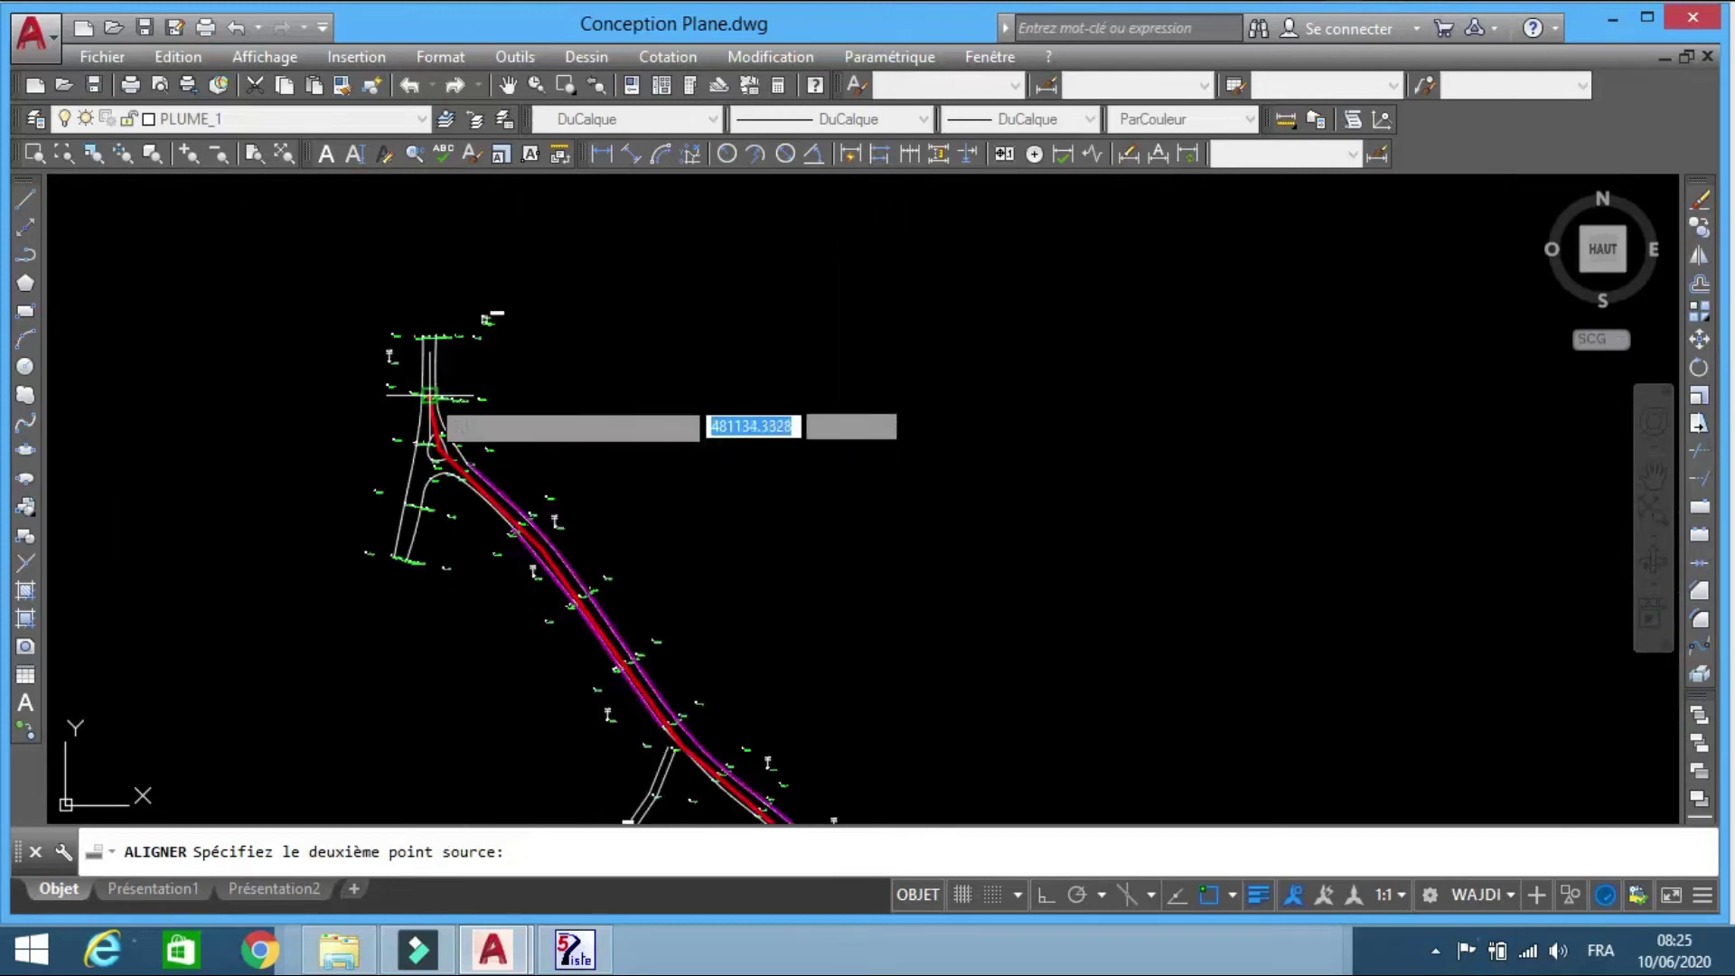
scroll(1527, 452, up, 5)
scroll(1536, 542, up, 3)
click(1239, 600)
scroll(1239, 600, down, 5)
scroll(1066, 341, up, 4)
scroll(898, 492, up, 5)
click(1035, 273)
key(Return)
key(Return)
- Examine how the aligned axis and profile traces fit the existing road from its end back to profile 1
scroll(976, 542, down, 6)
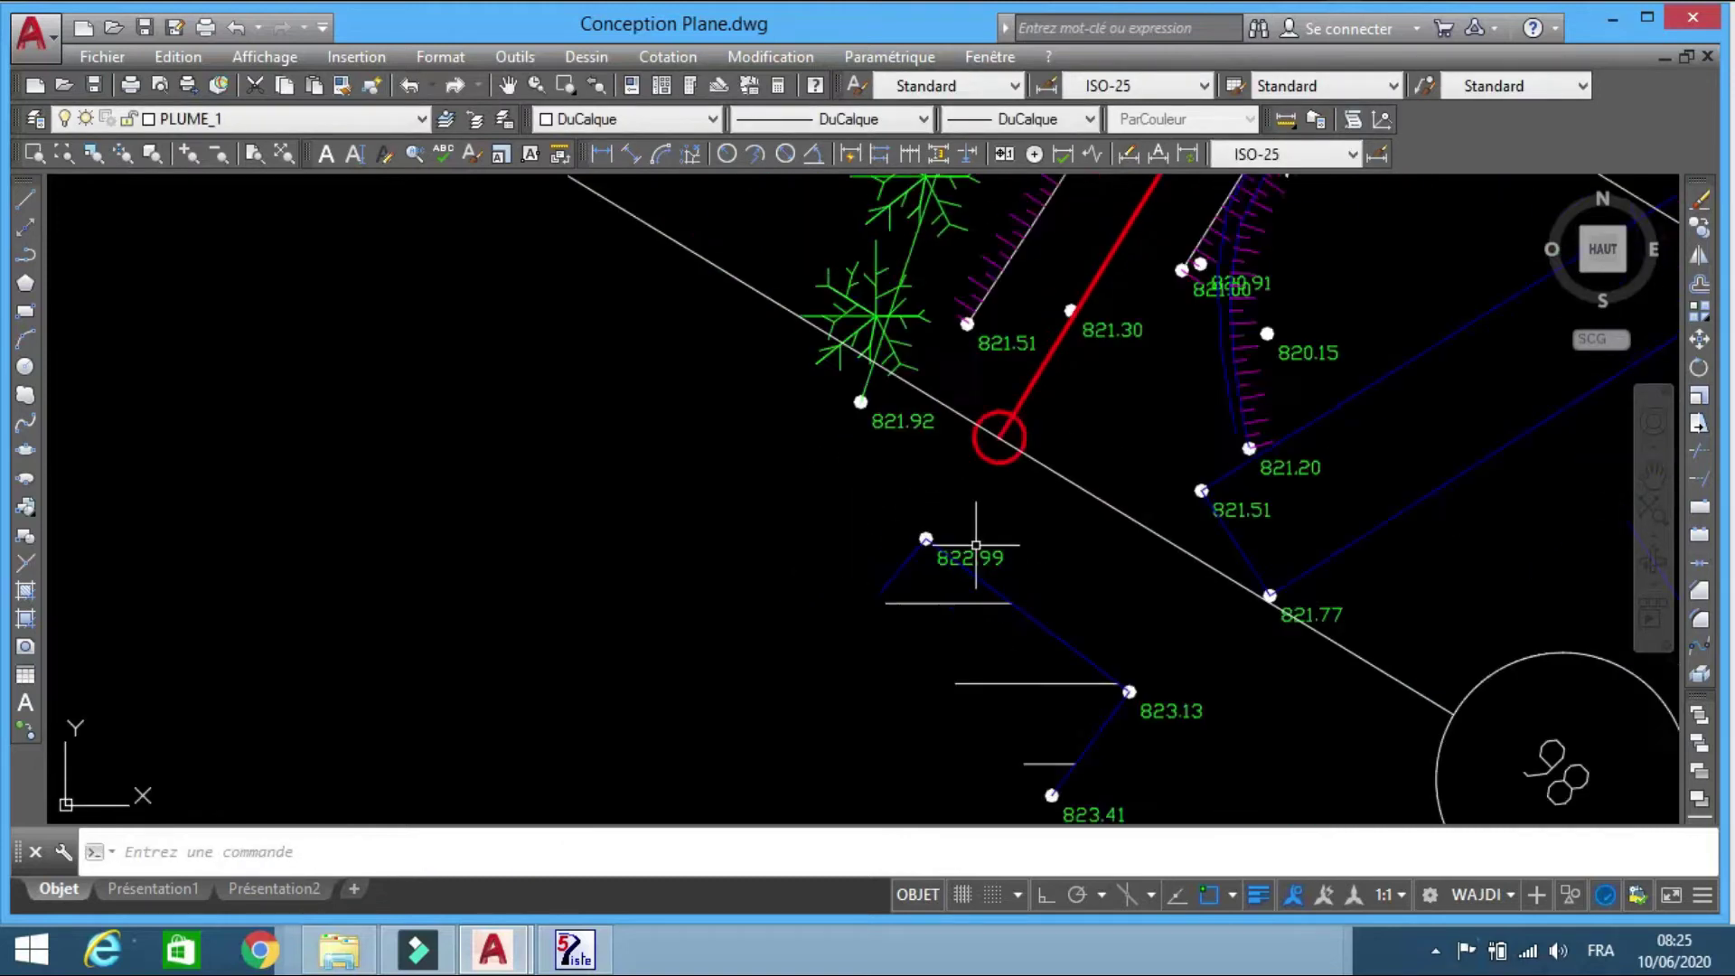
scroll(905, 439, down, 4)
middle_drag(883, 379, 987, 595)
middle_drag(700, 228, 859, 629)
middle_drag(583, 421, 798, 665)
middle_drag(519, 423, 727, 603)
scroll(587, 407, up, 4)
middle_drag(453, 333, 720, 658)
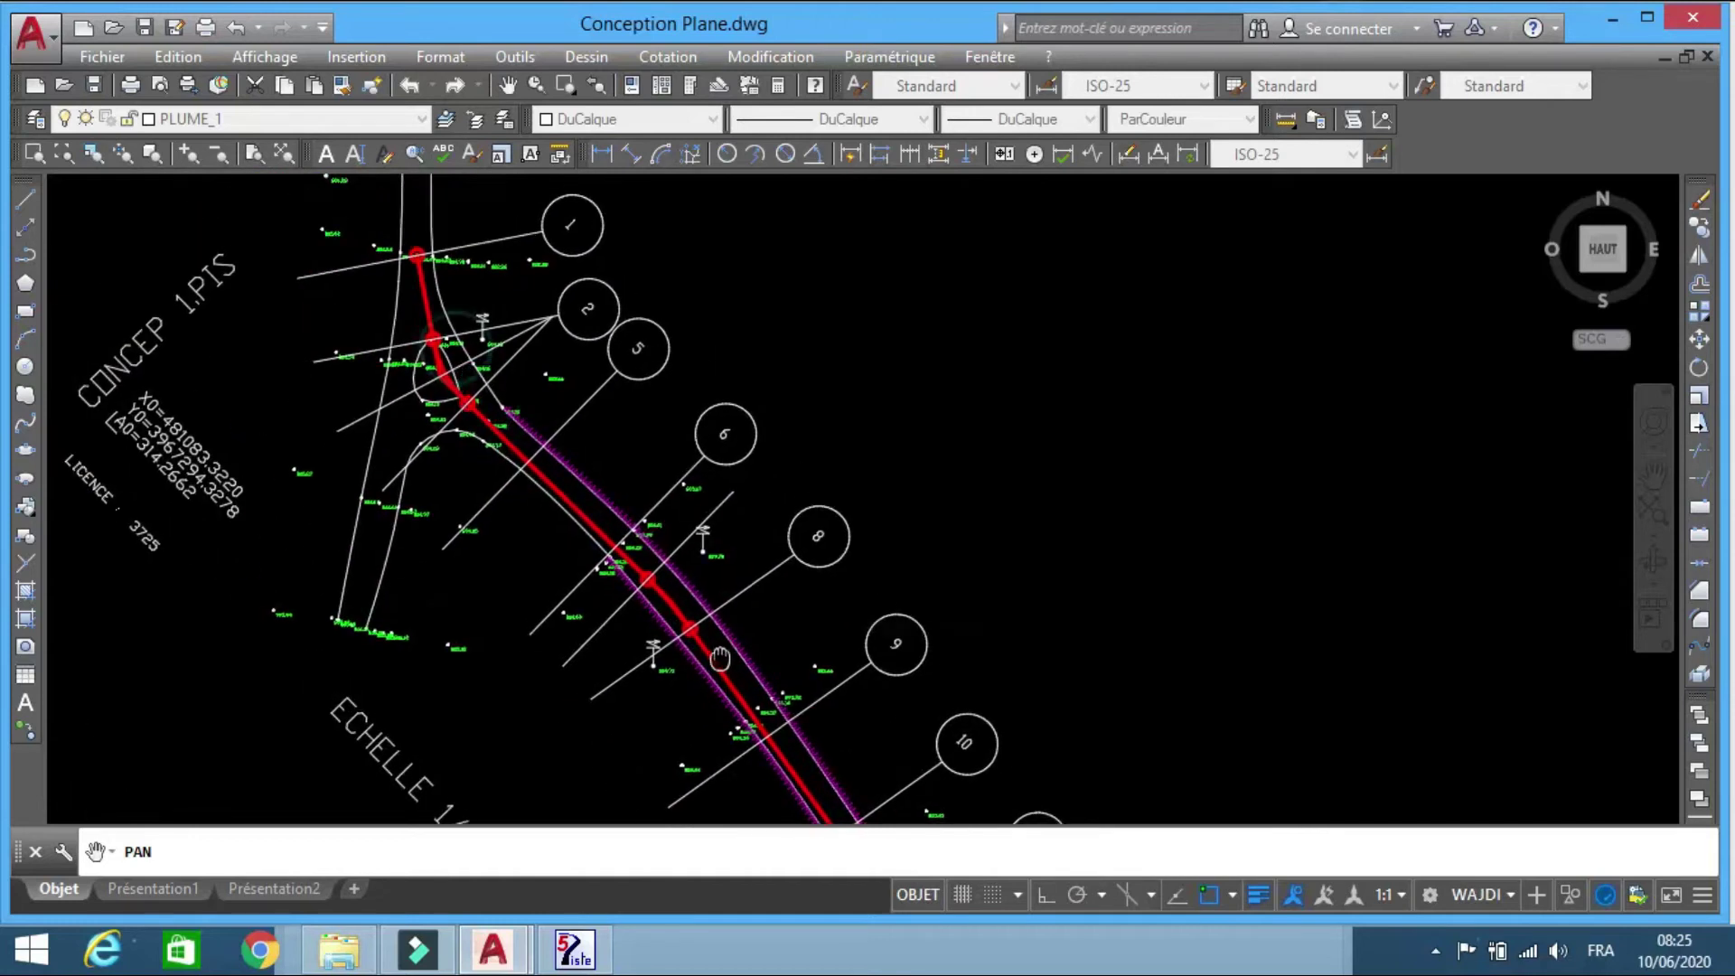
drag(467, 384, 498, 433)
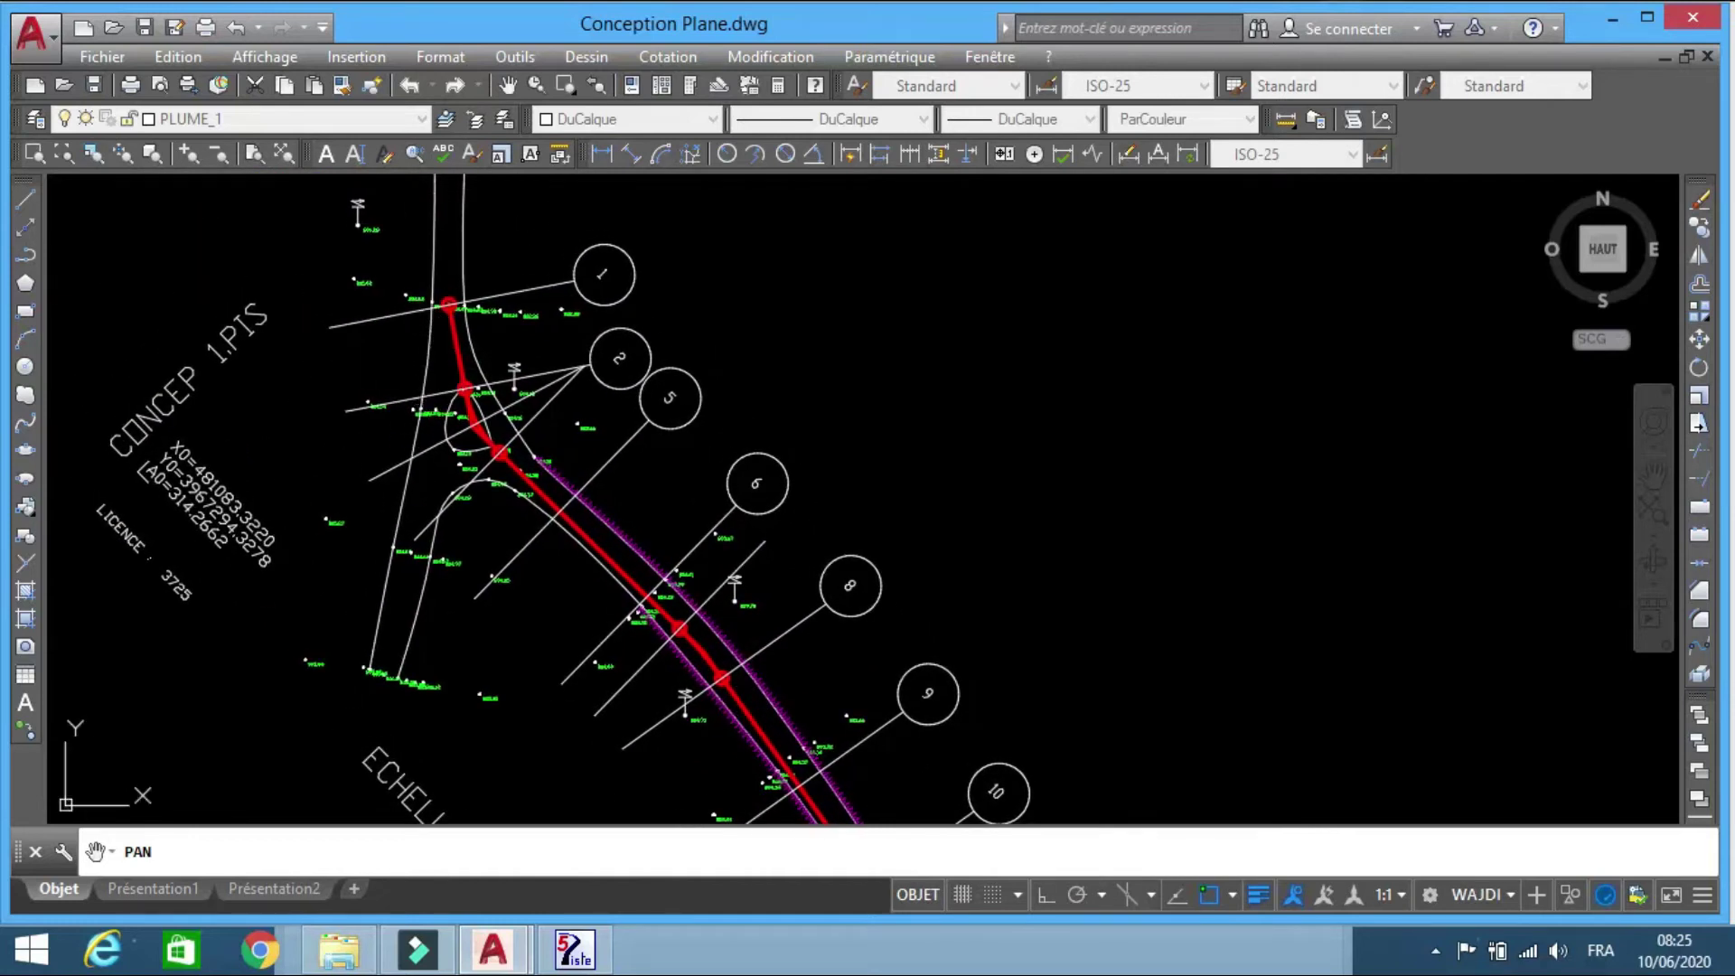
key(Escape)
- Check which layer the straight axis polyline near the first curve belongs to, and deselect it
scroll(456, 422, up, 6)
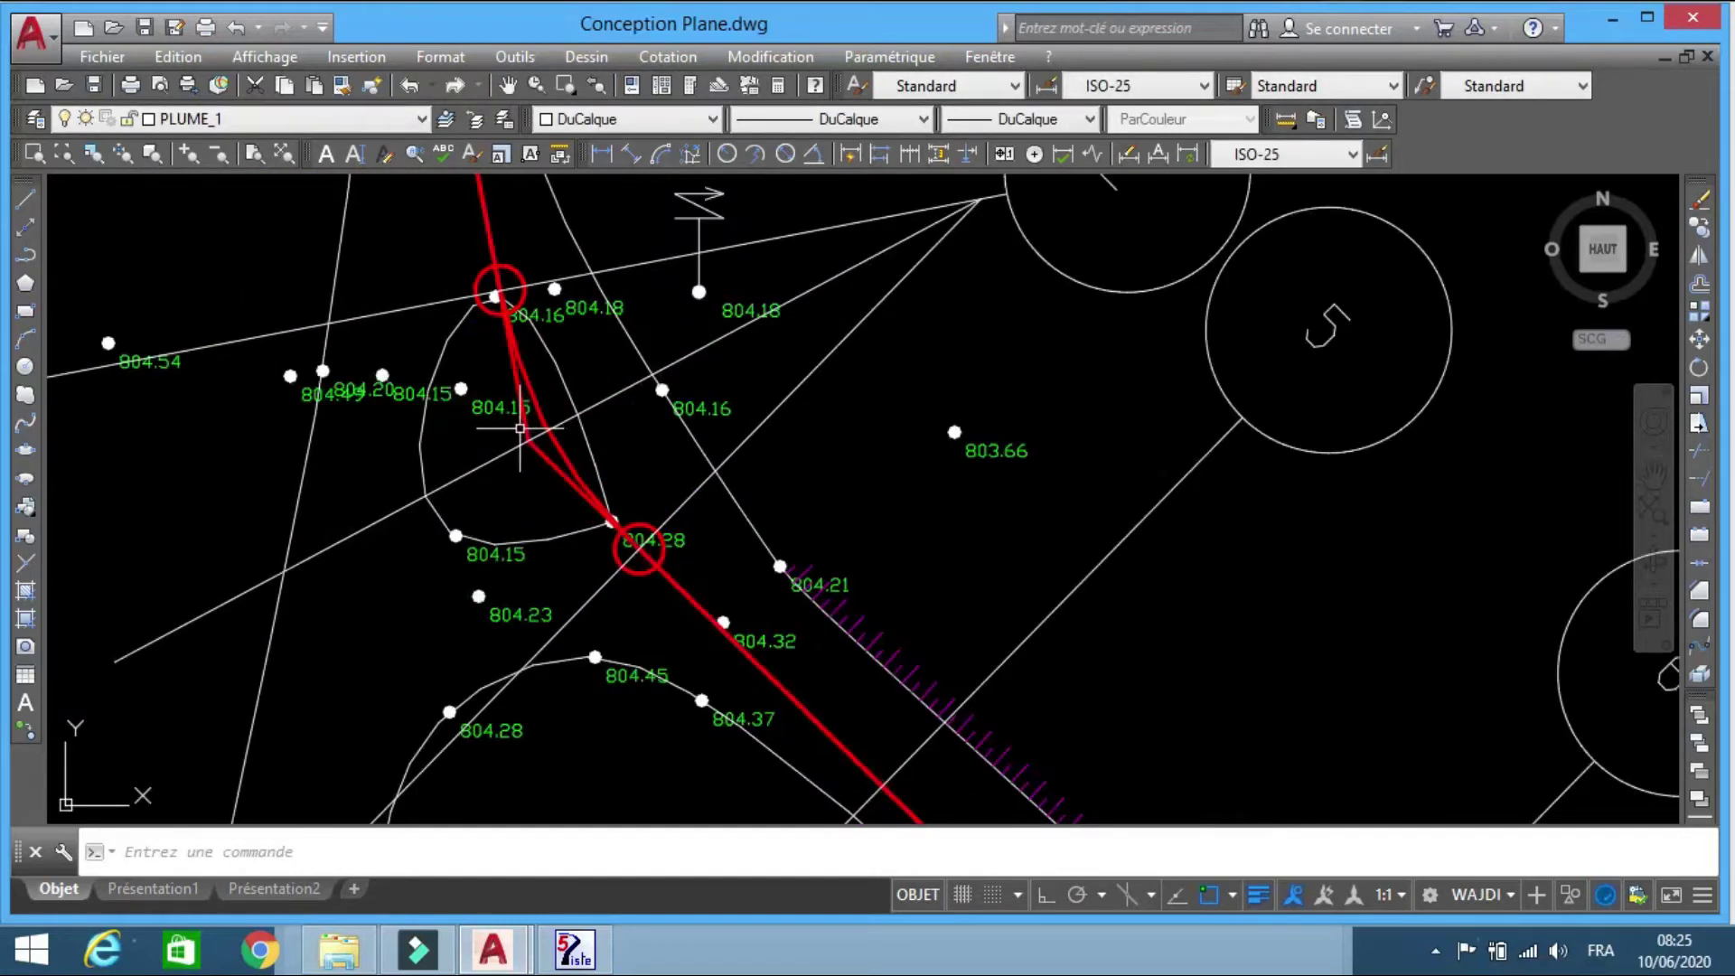
click(524, 426)
click(190, 127)
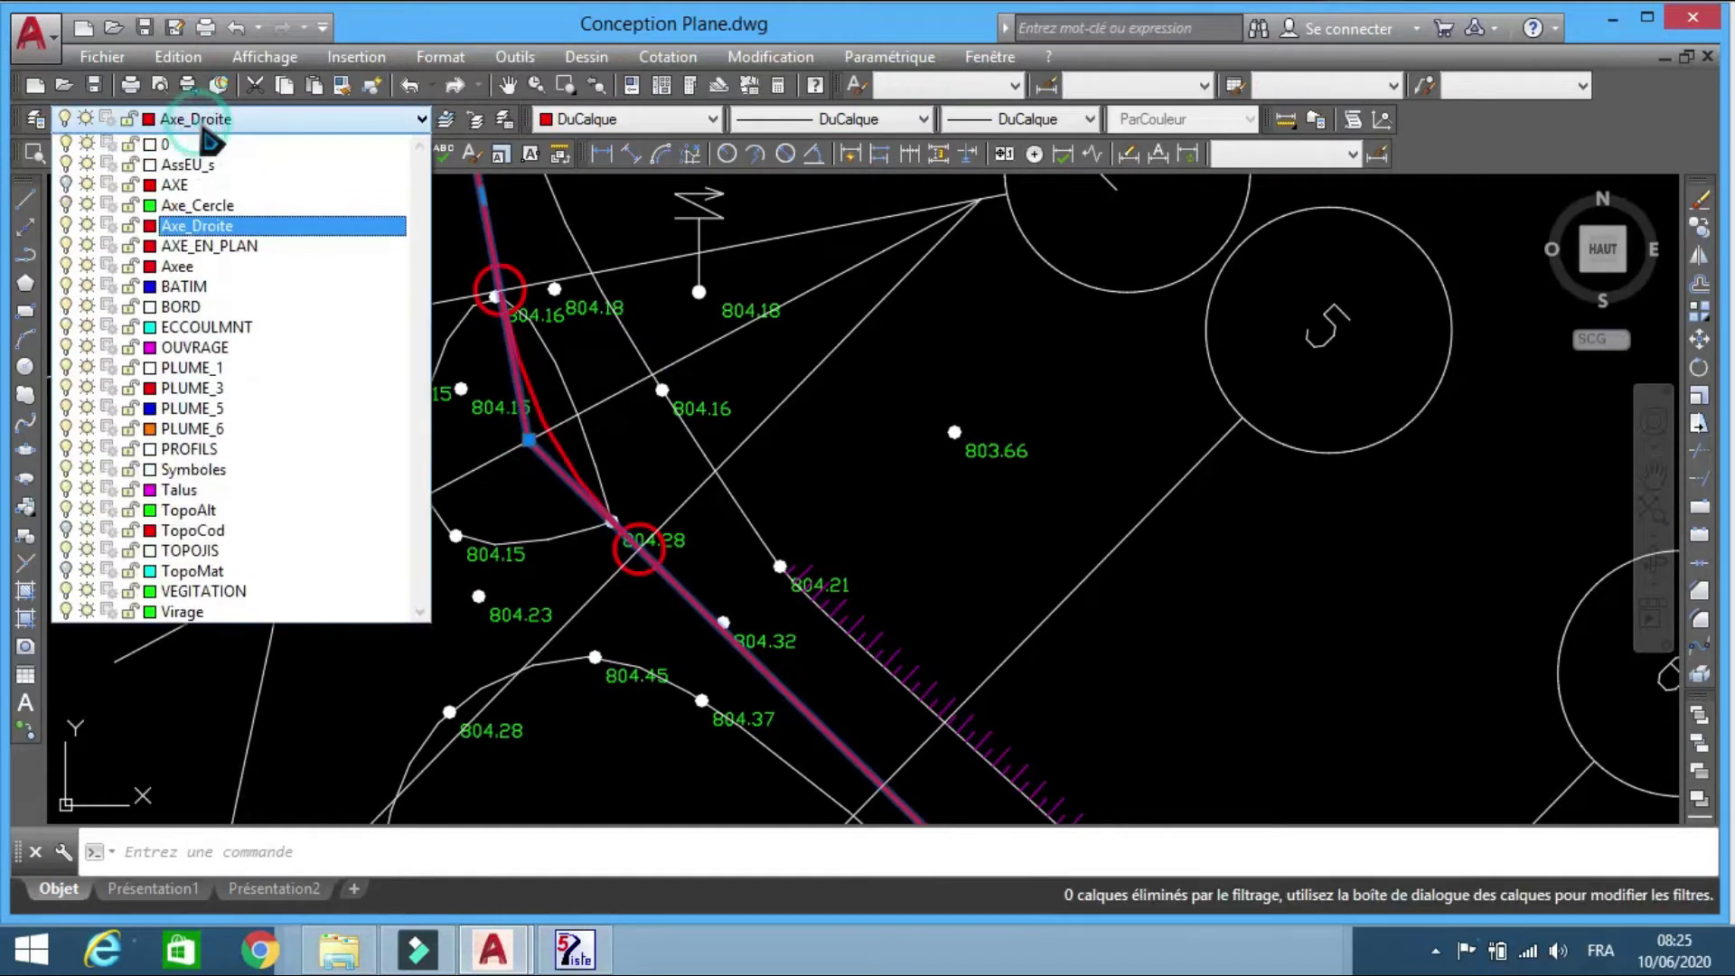
click(356, 369)
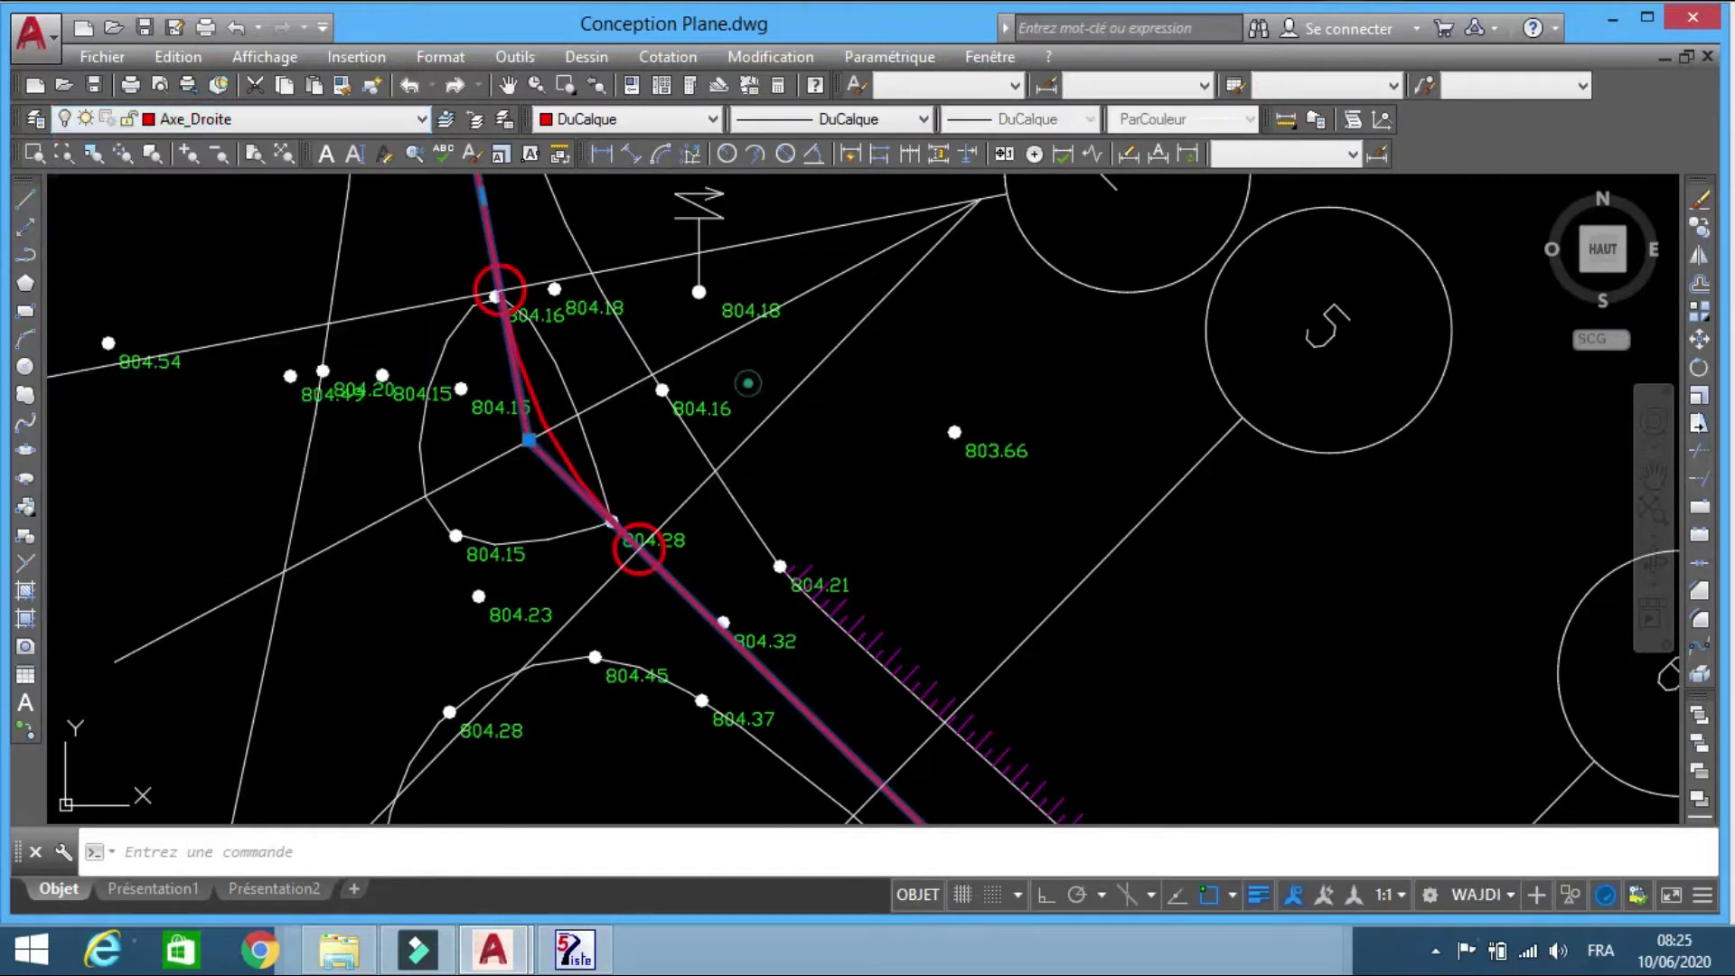
key(Escape)
scroll(560, 407, down, 5)
scroll(561, 406, down, 3)
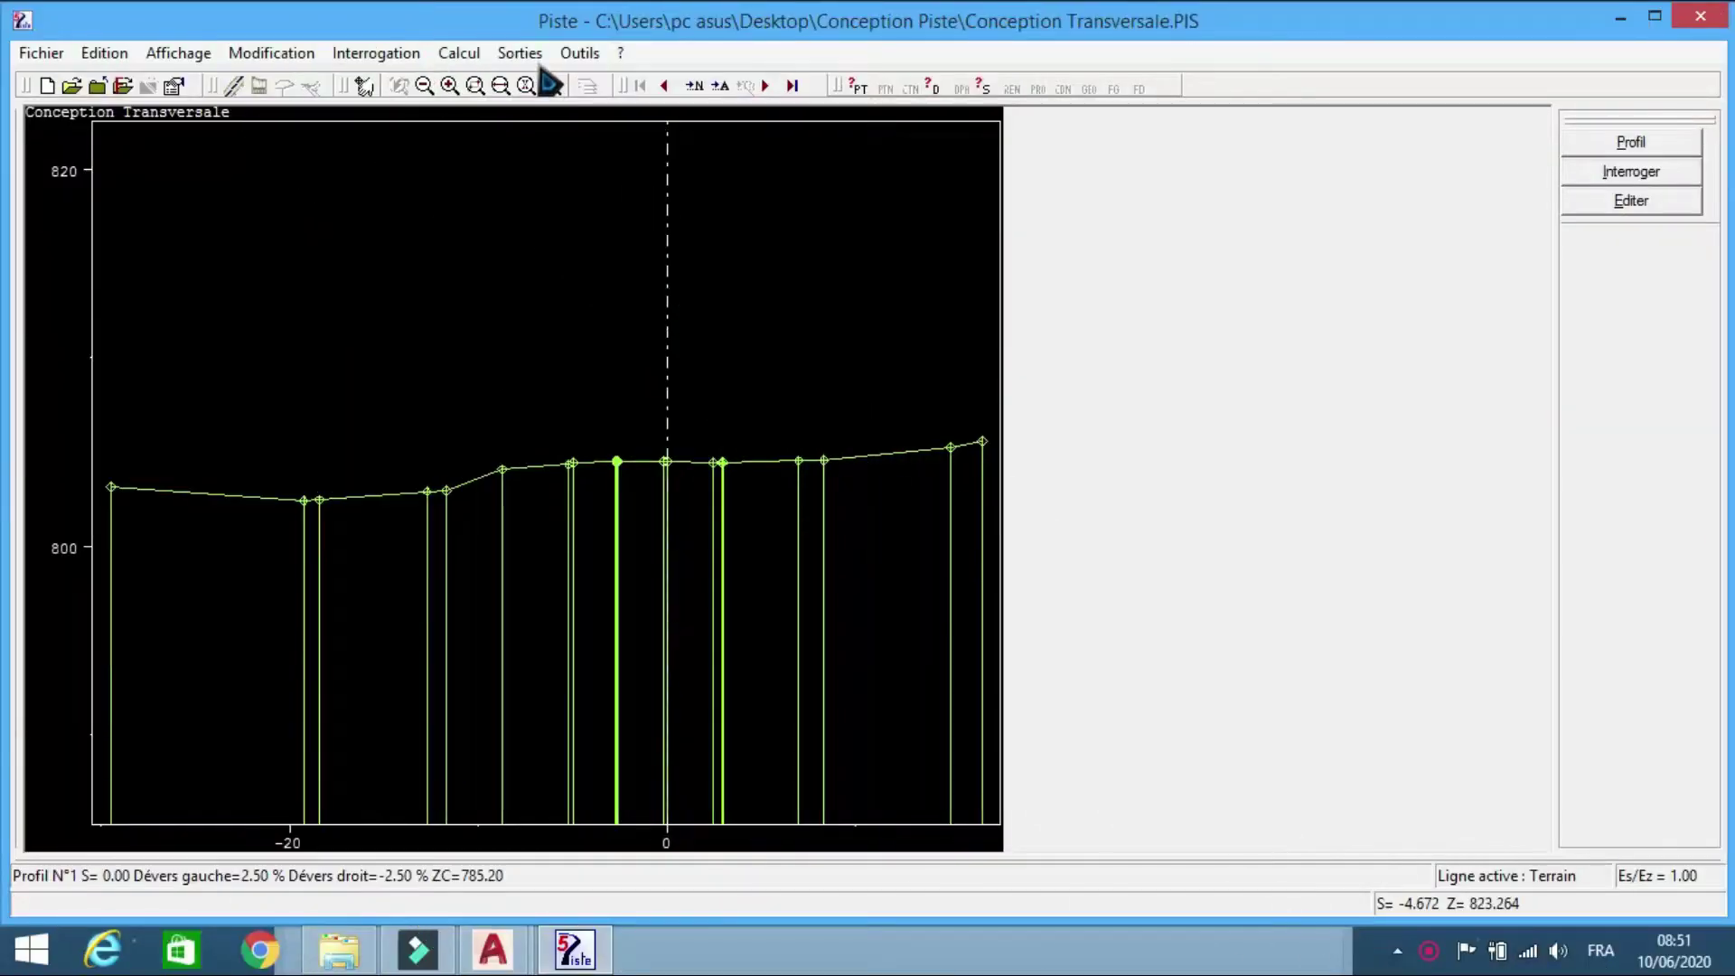
- In Piste, start the longitudinal profile drawing (Profil en Long) and keep pen 2 for the terrain line
click(519, 52)
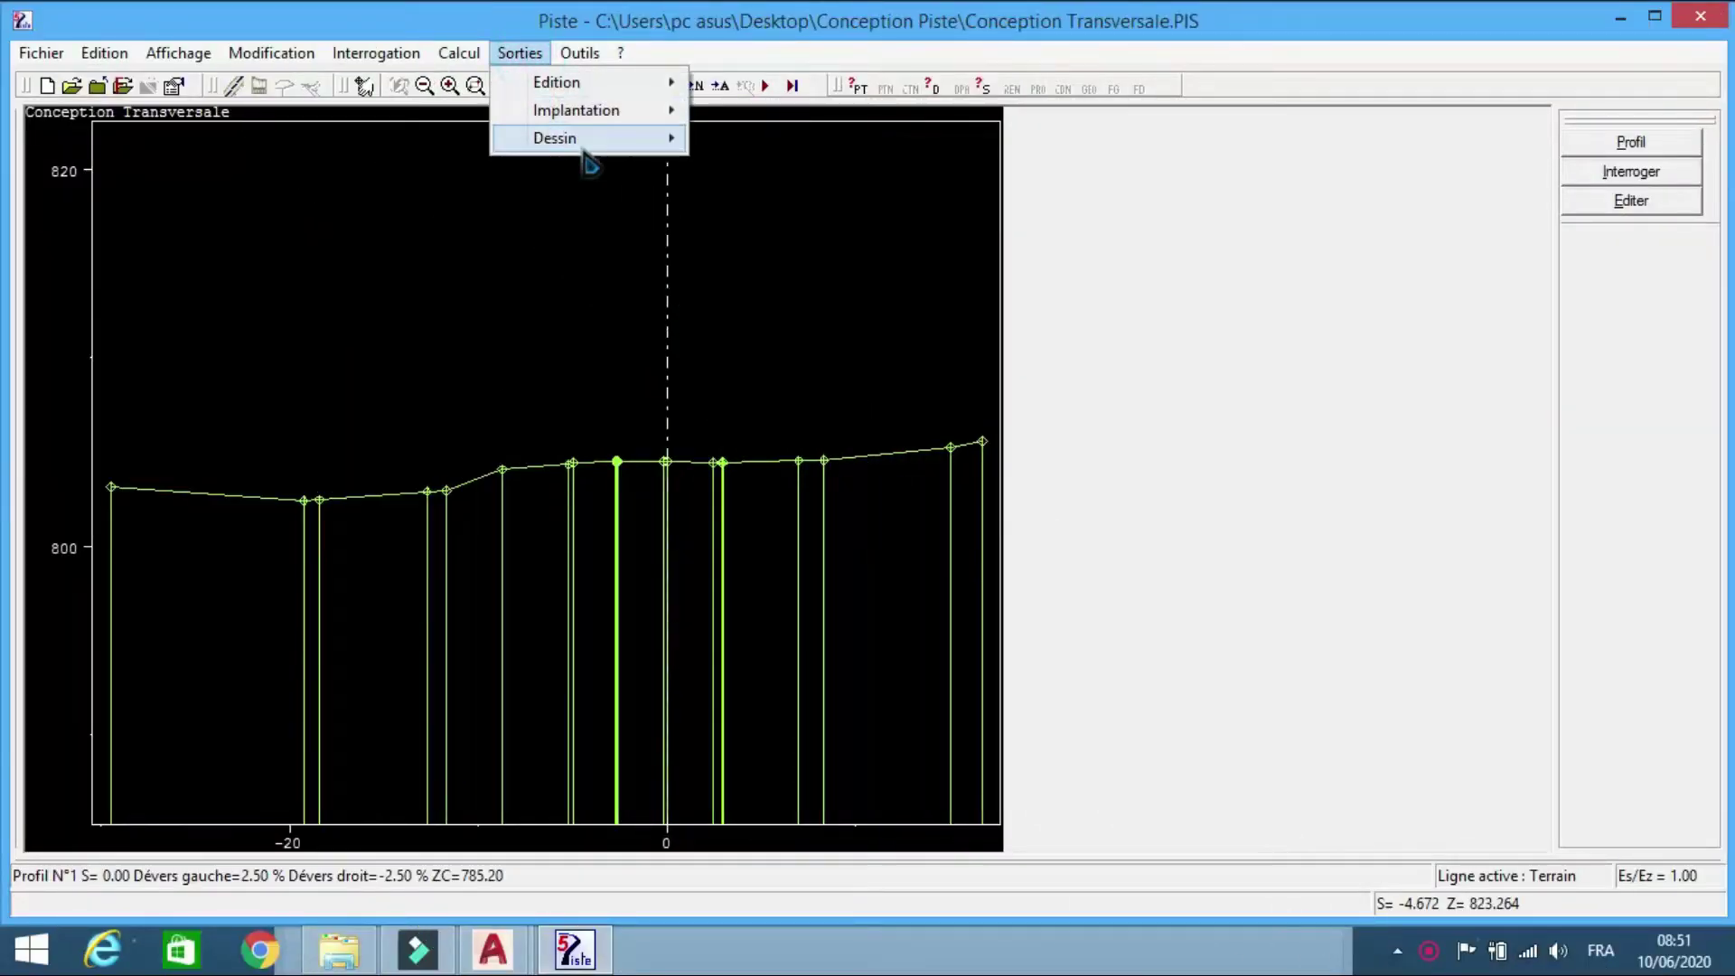
mouse_move(588, 139)
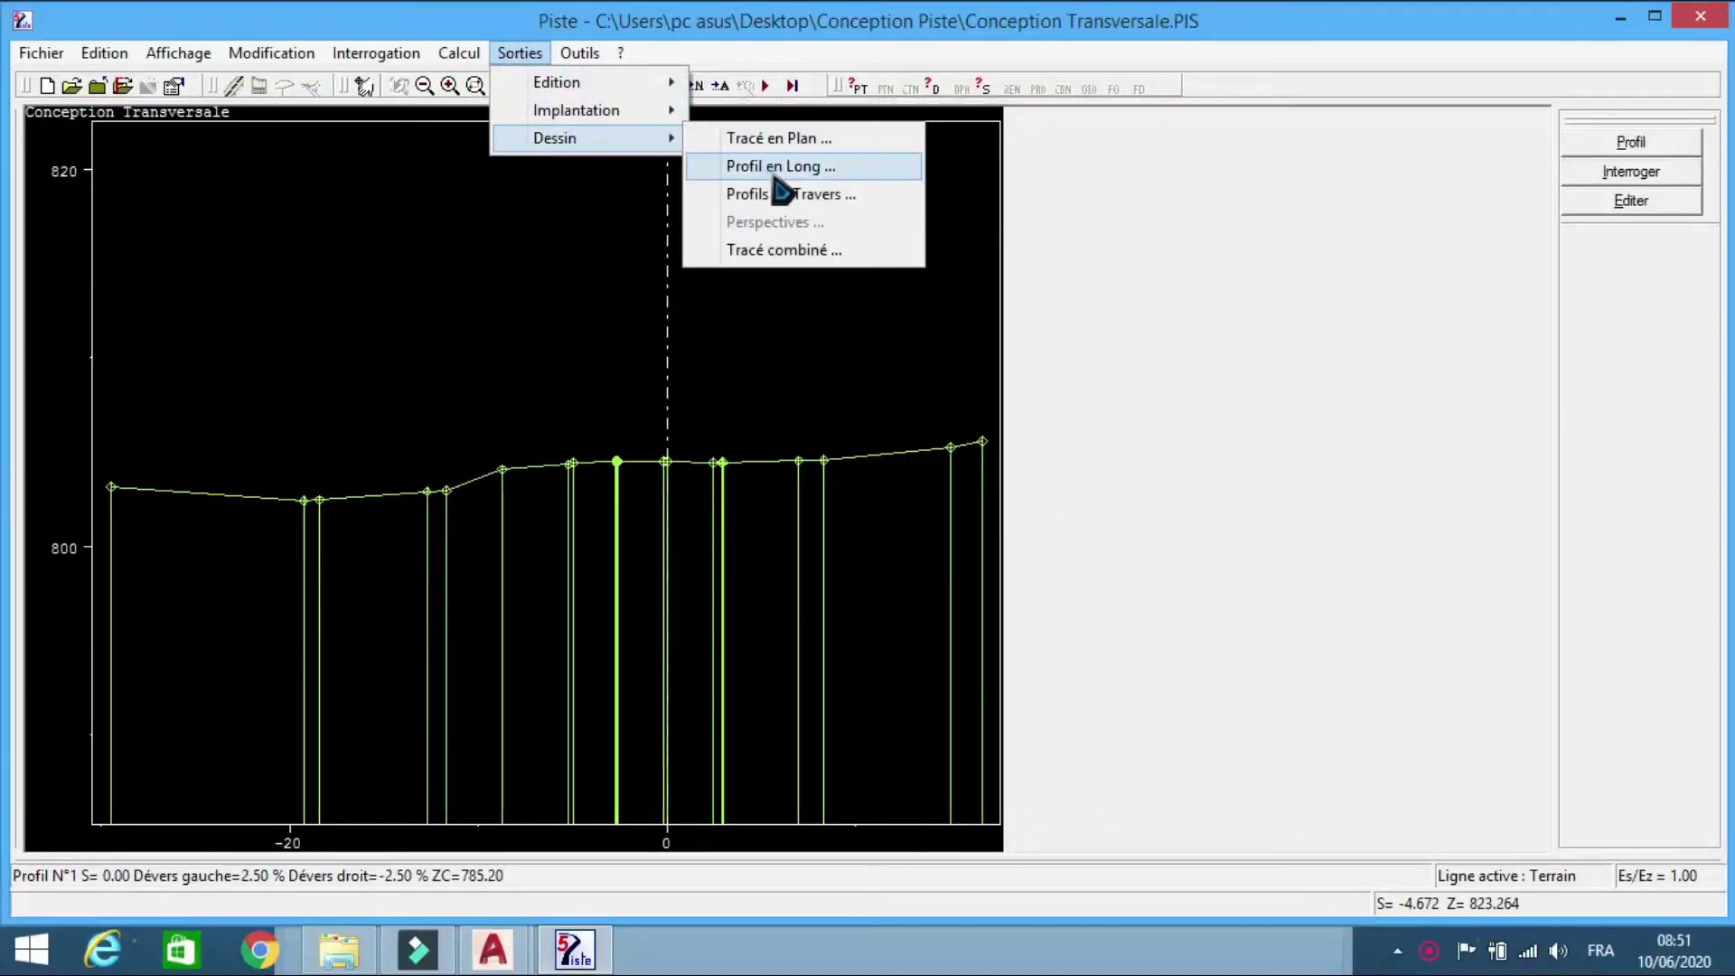
click(775, 174)
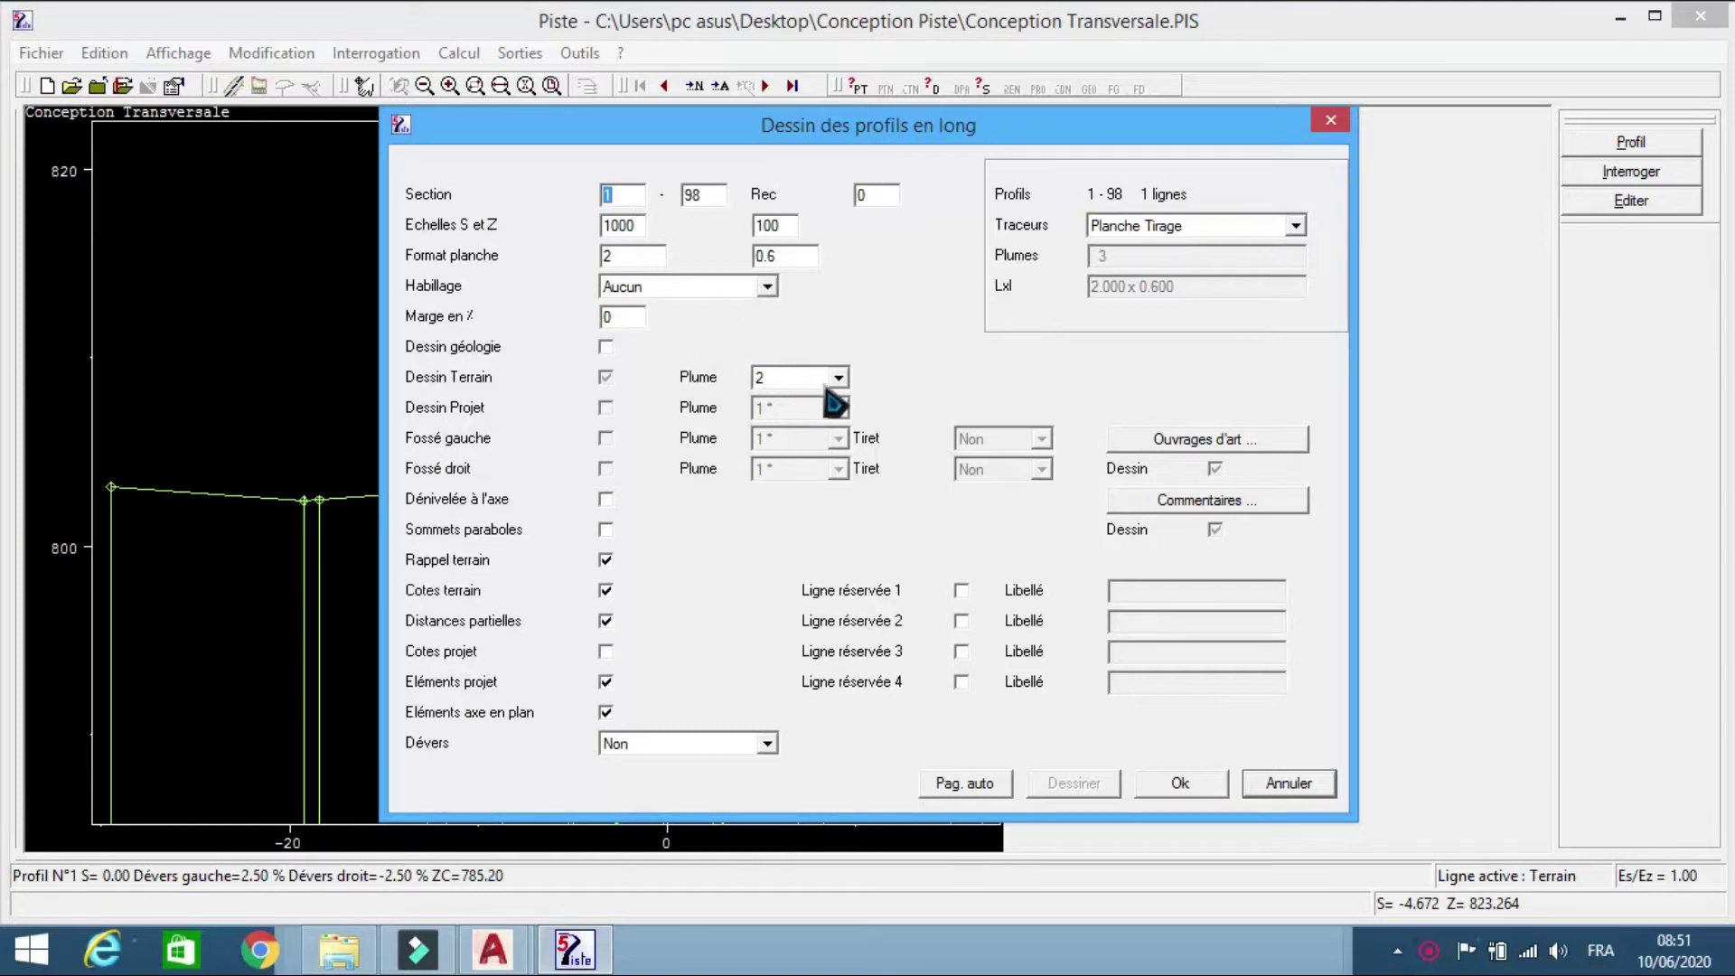
click(838, 377)
click(824, 417)
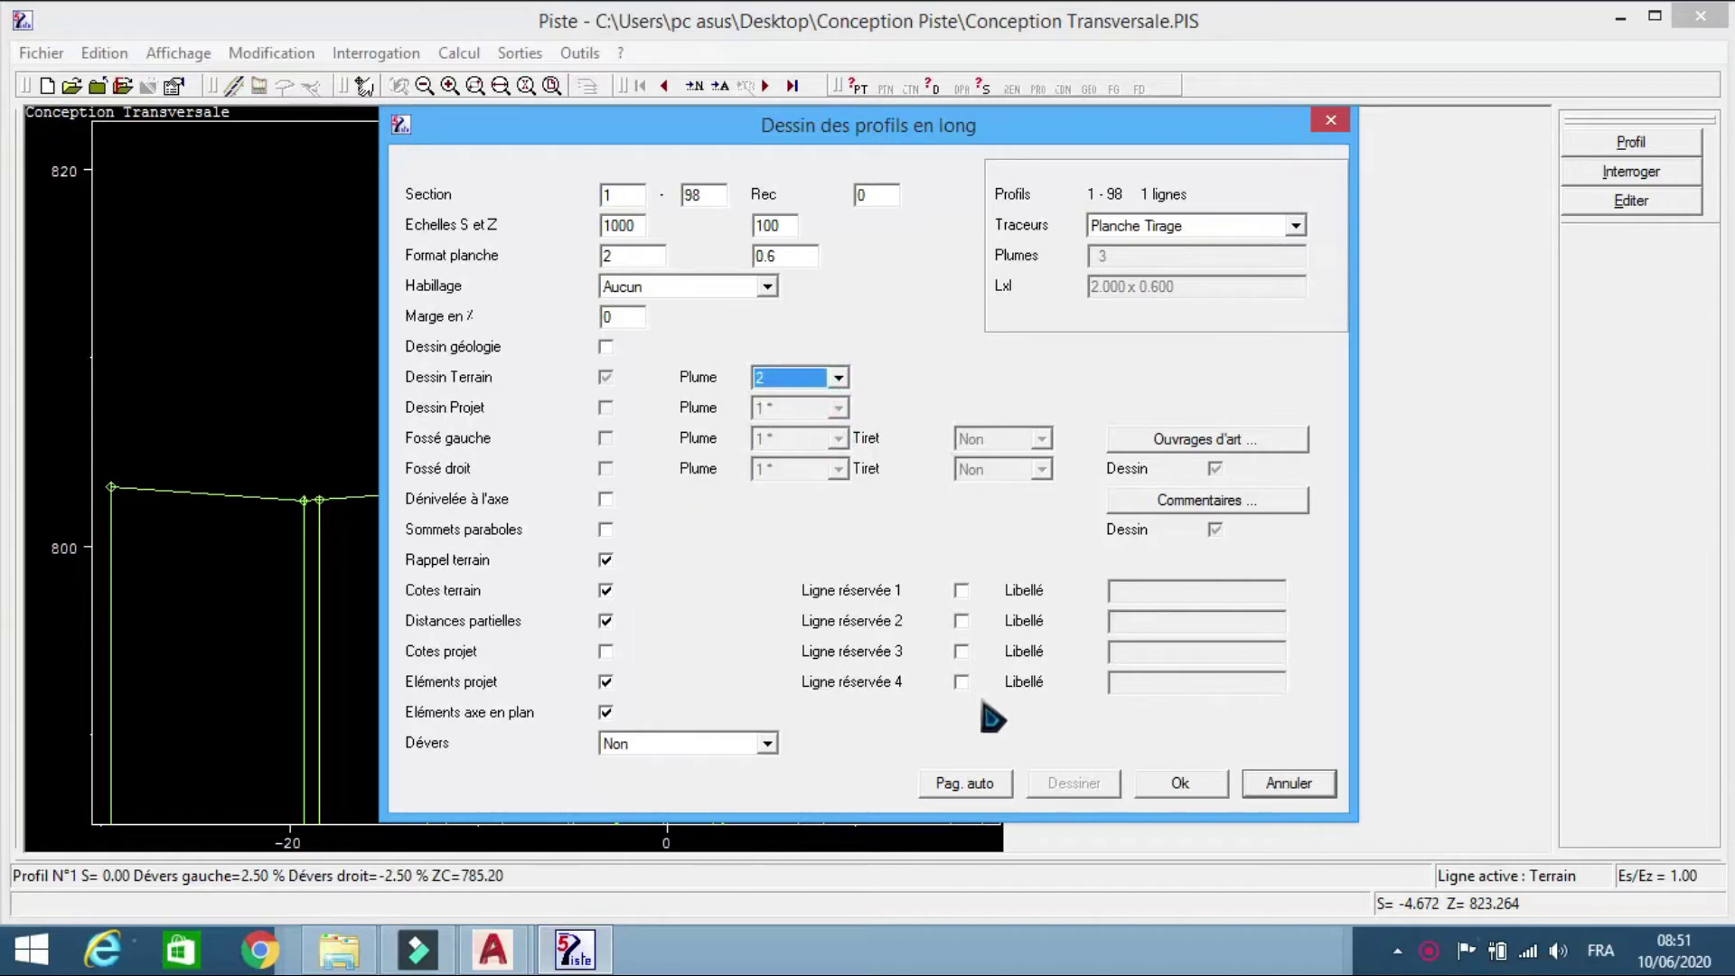
- Compute the automatic page layout for the longitudinal profile and draw the sheet
click(965, 783)
click(1030, 644)
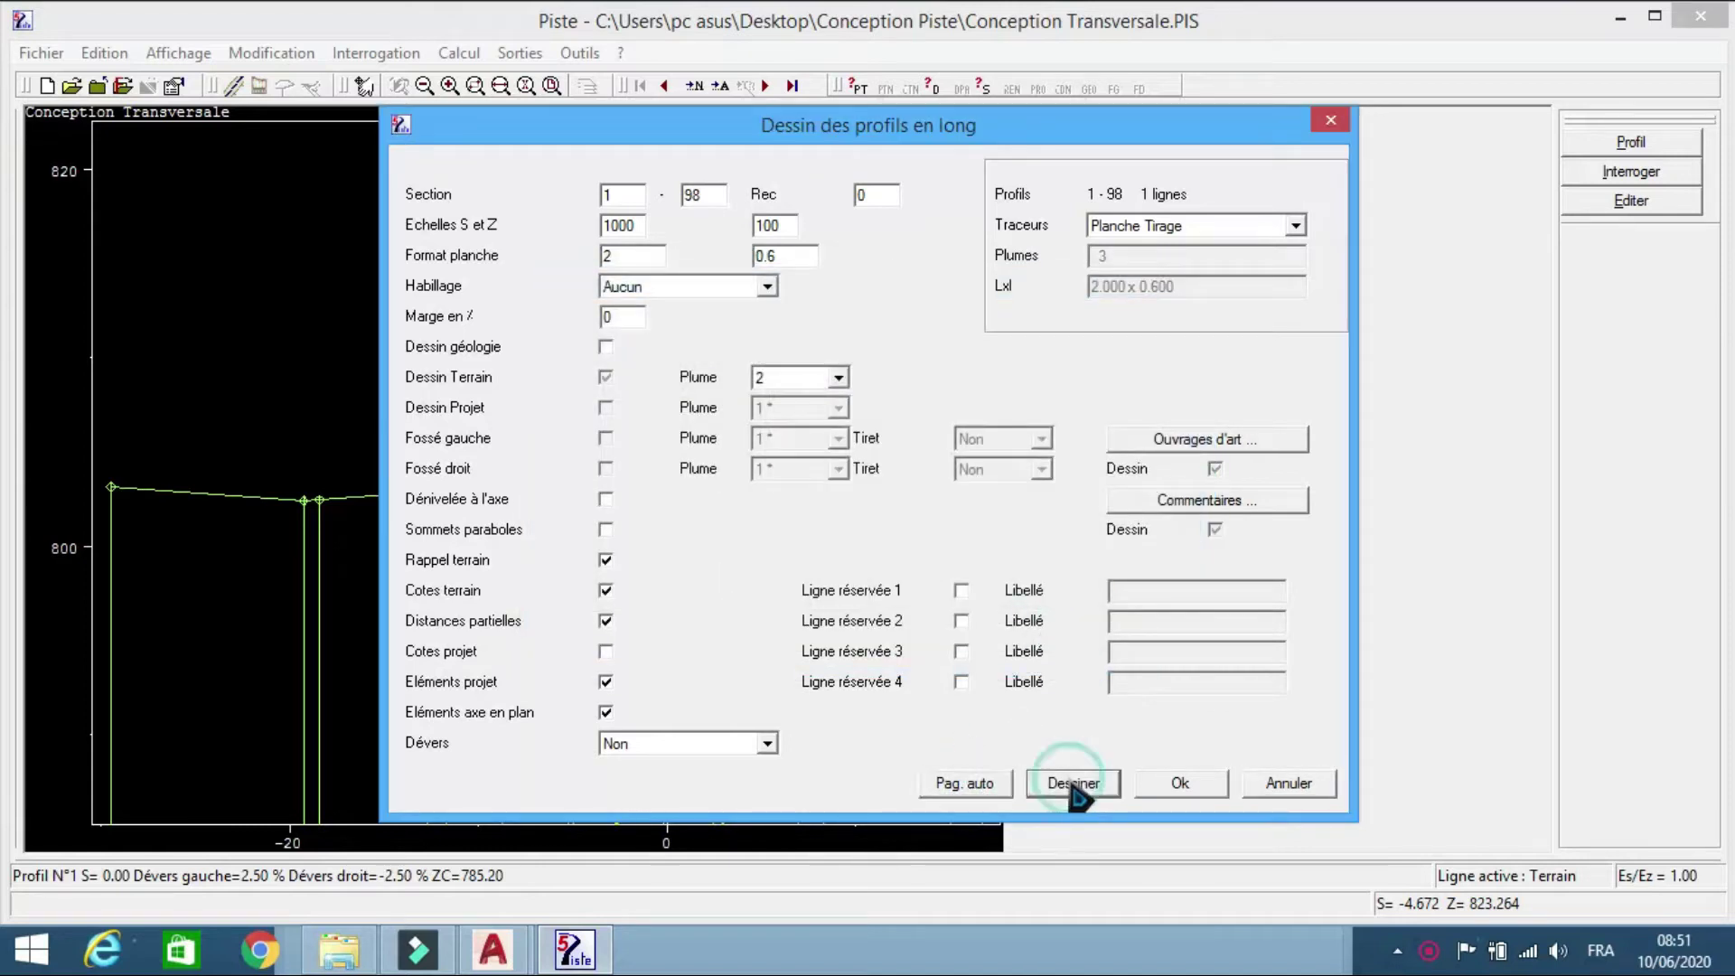
click(1073, 782)
- Output the longitudinal profile as the DXF file Profil en Long Version0 and validate the drawing settings
click(126, 59)
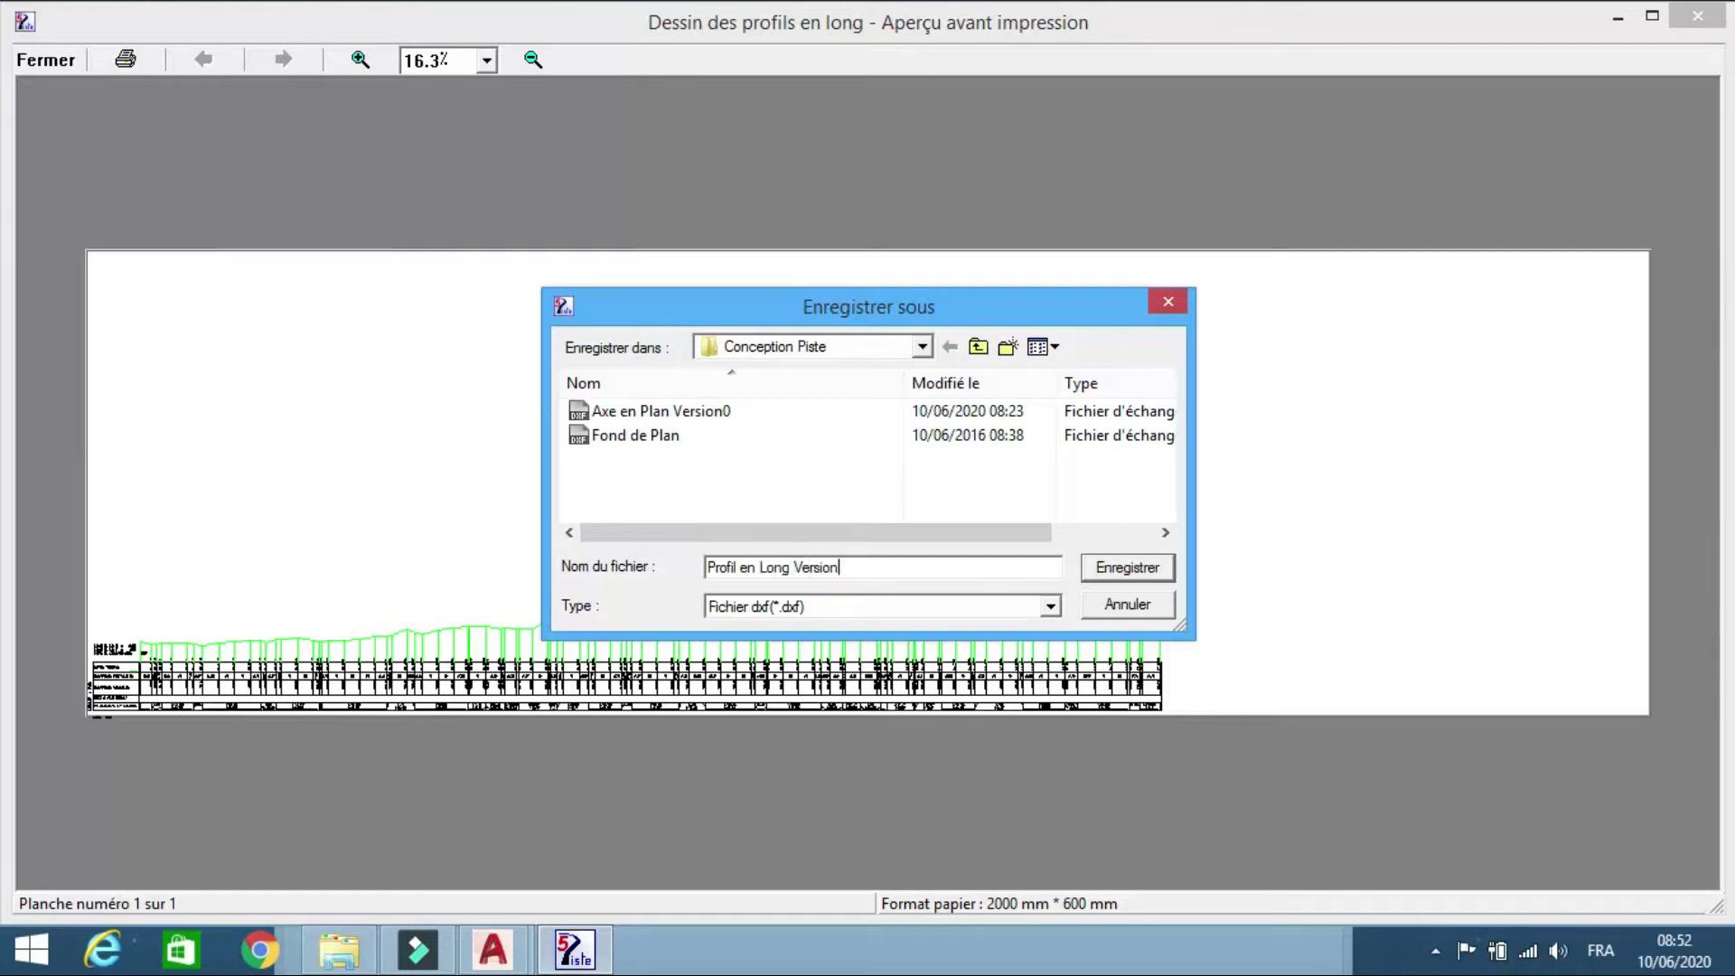
click(1128, 567)
click(904, 553)
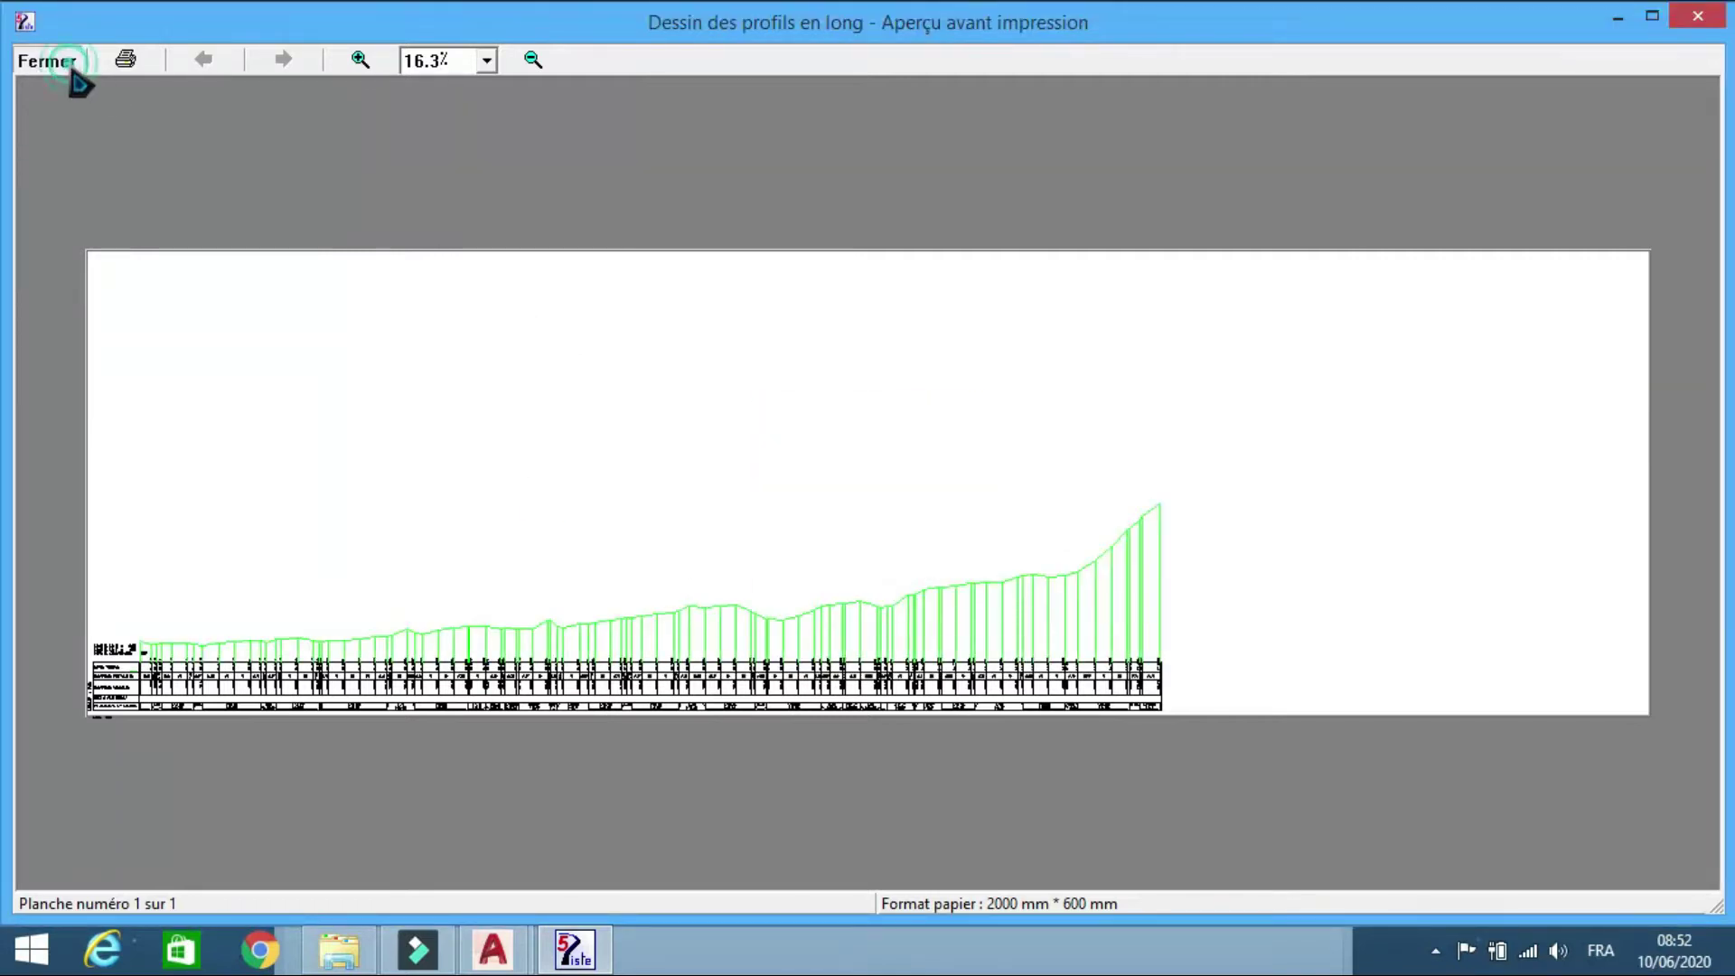
click(46, 60)
click(1204, 793)
- Open Profil en Long Version0 from the Conception Piste folder in AutoCAD and zoom to its extents
click(343, 947)
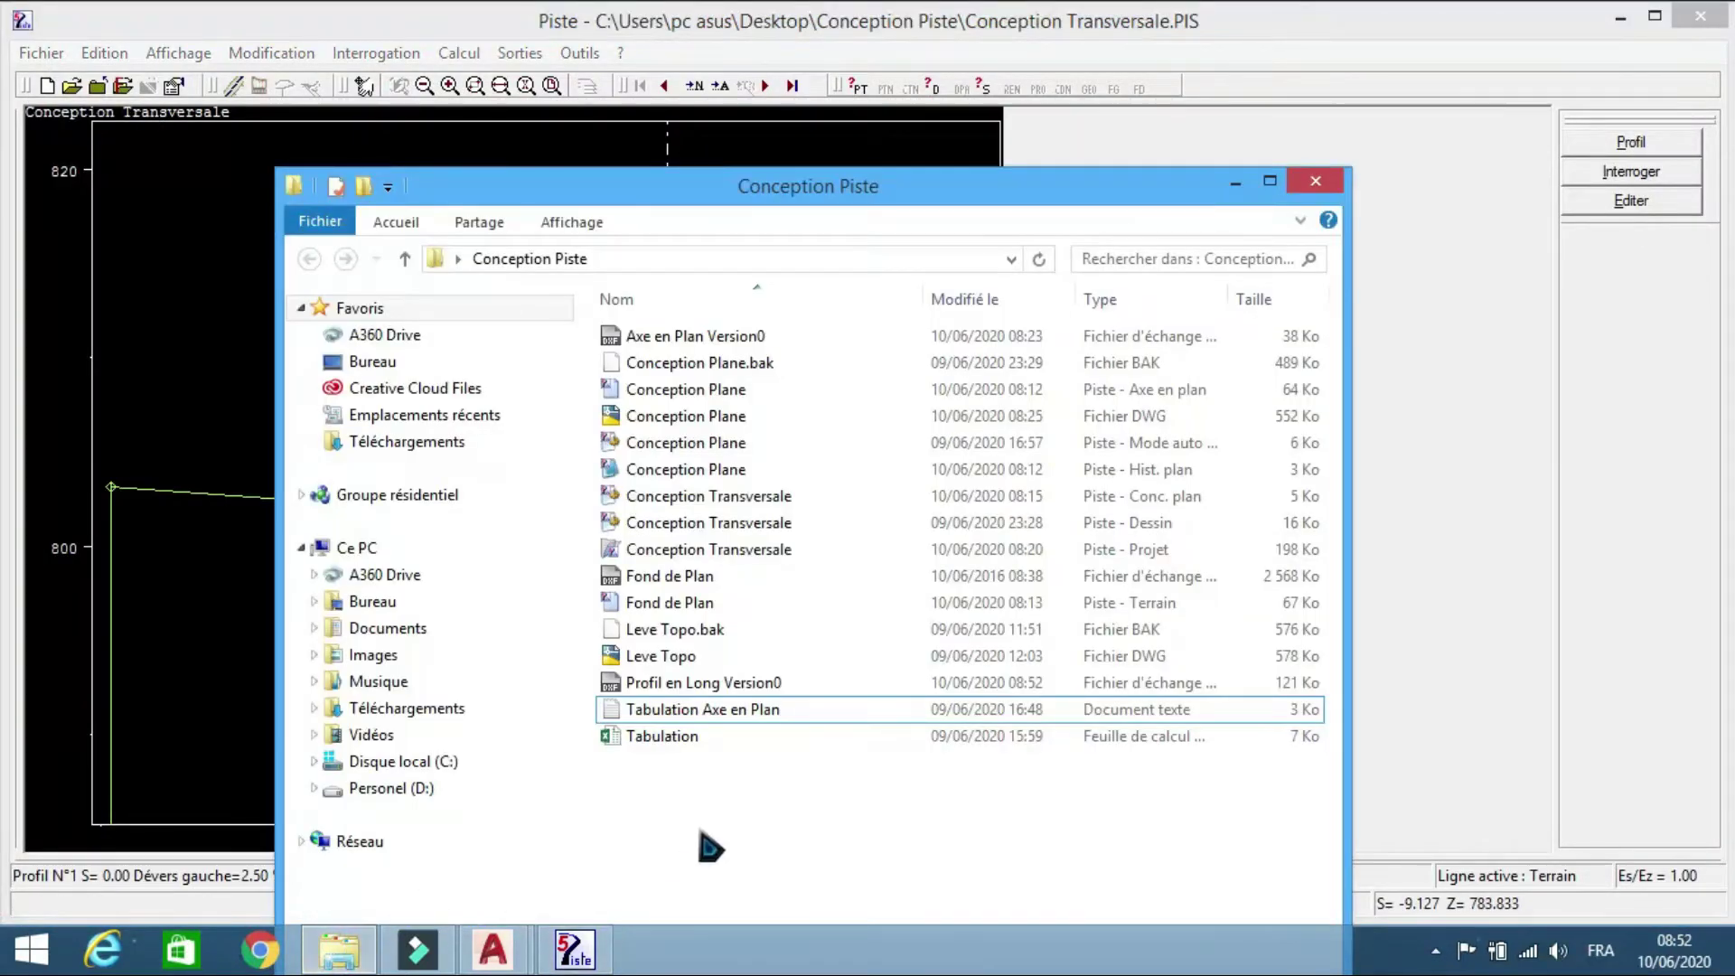
double_click(709, 685)
text(z)
key(Return)
text(e)
key(Return)
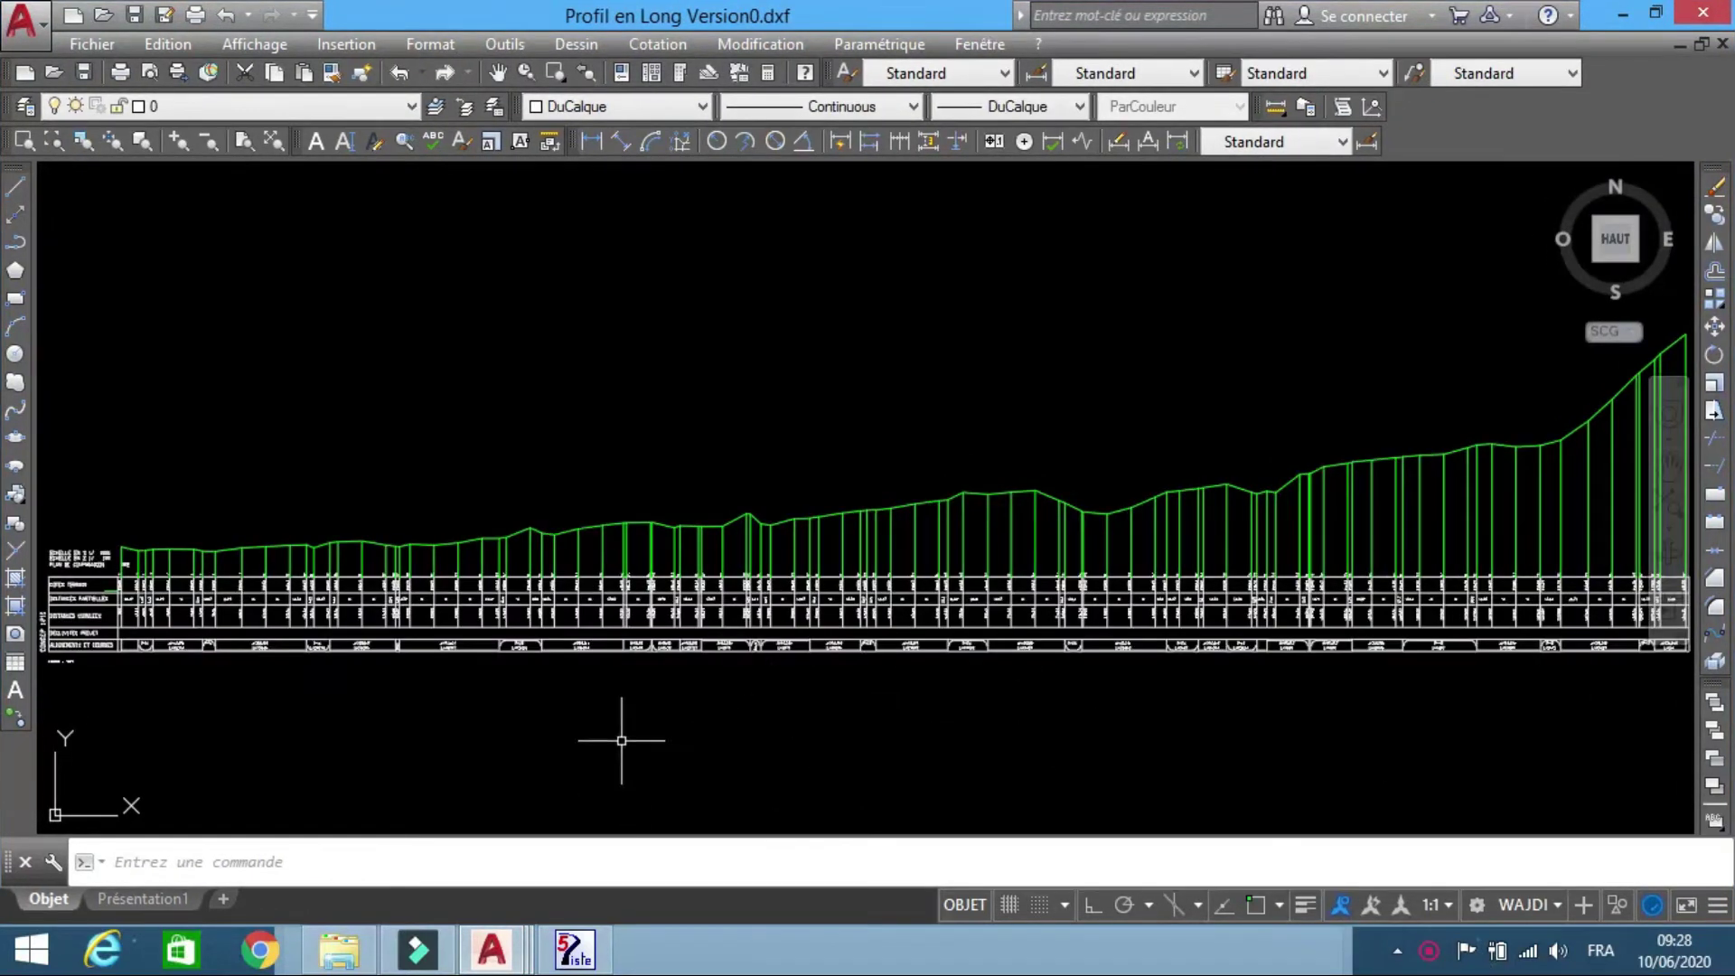
- Create a layer named OH with the colour blue in the longitudinal profile drawing
scroll(669, 642, down, 2)
scroll(271, 606, up, 4)
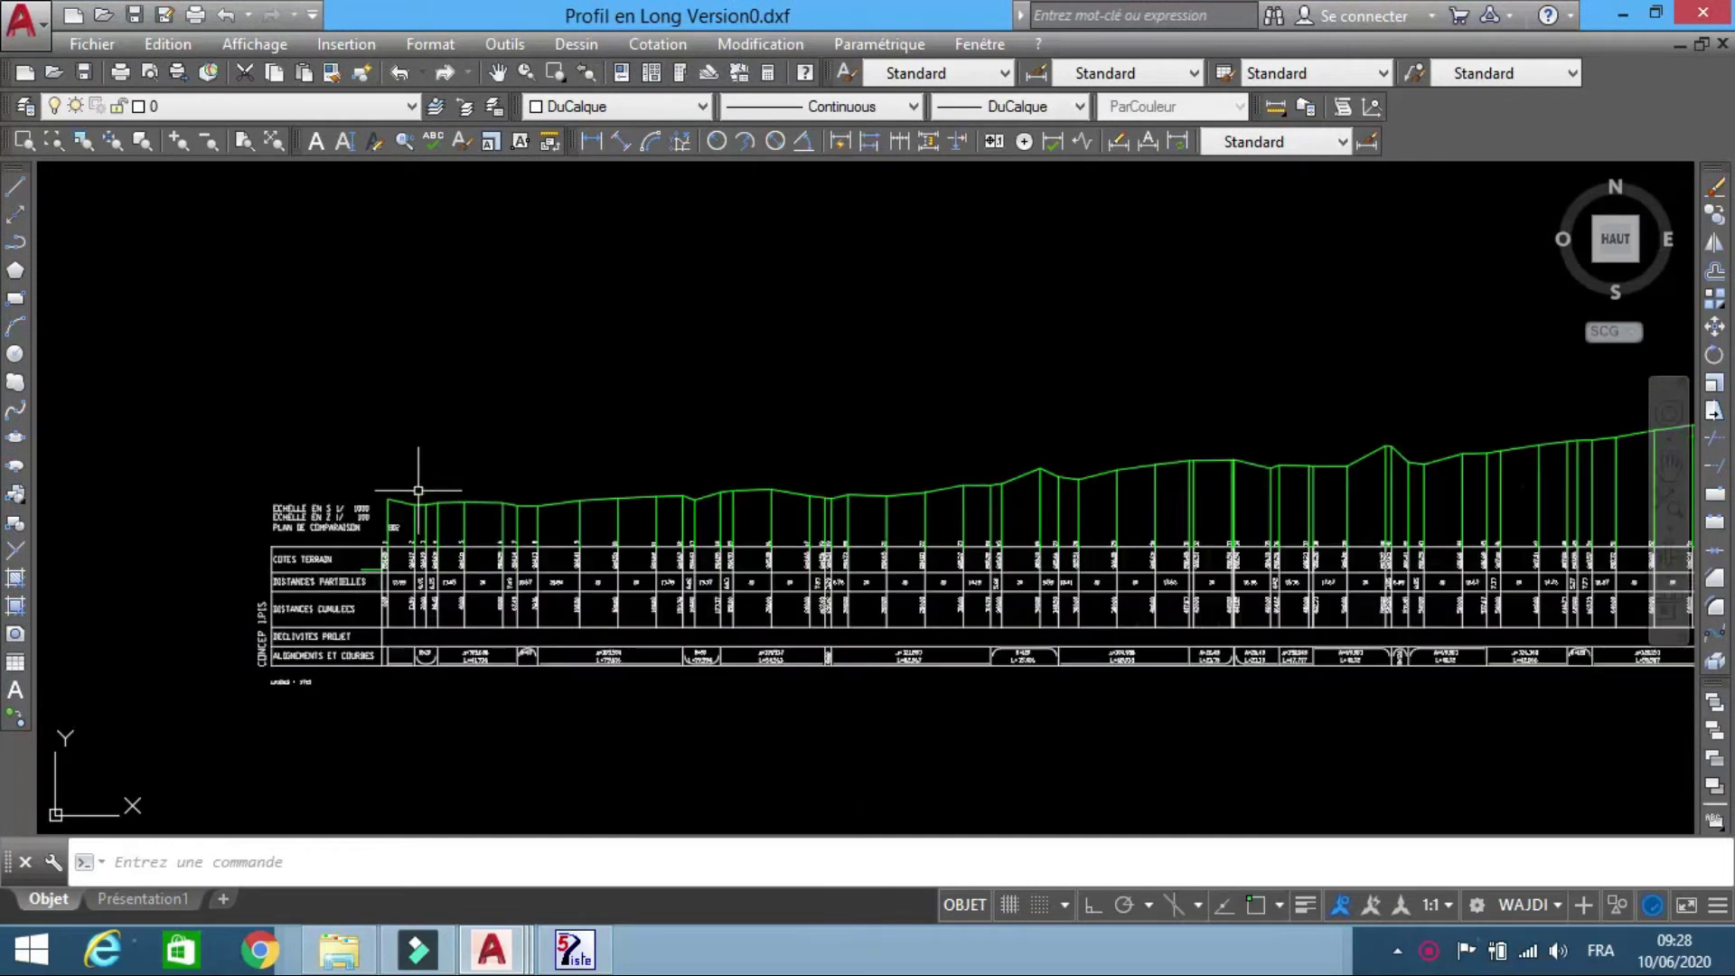
scroll(375, 469, up, 2)
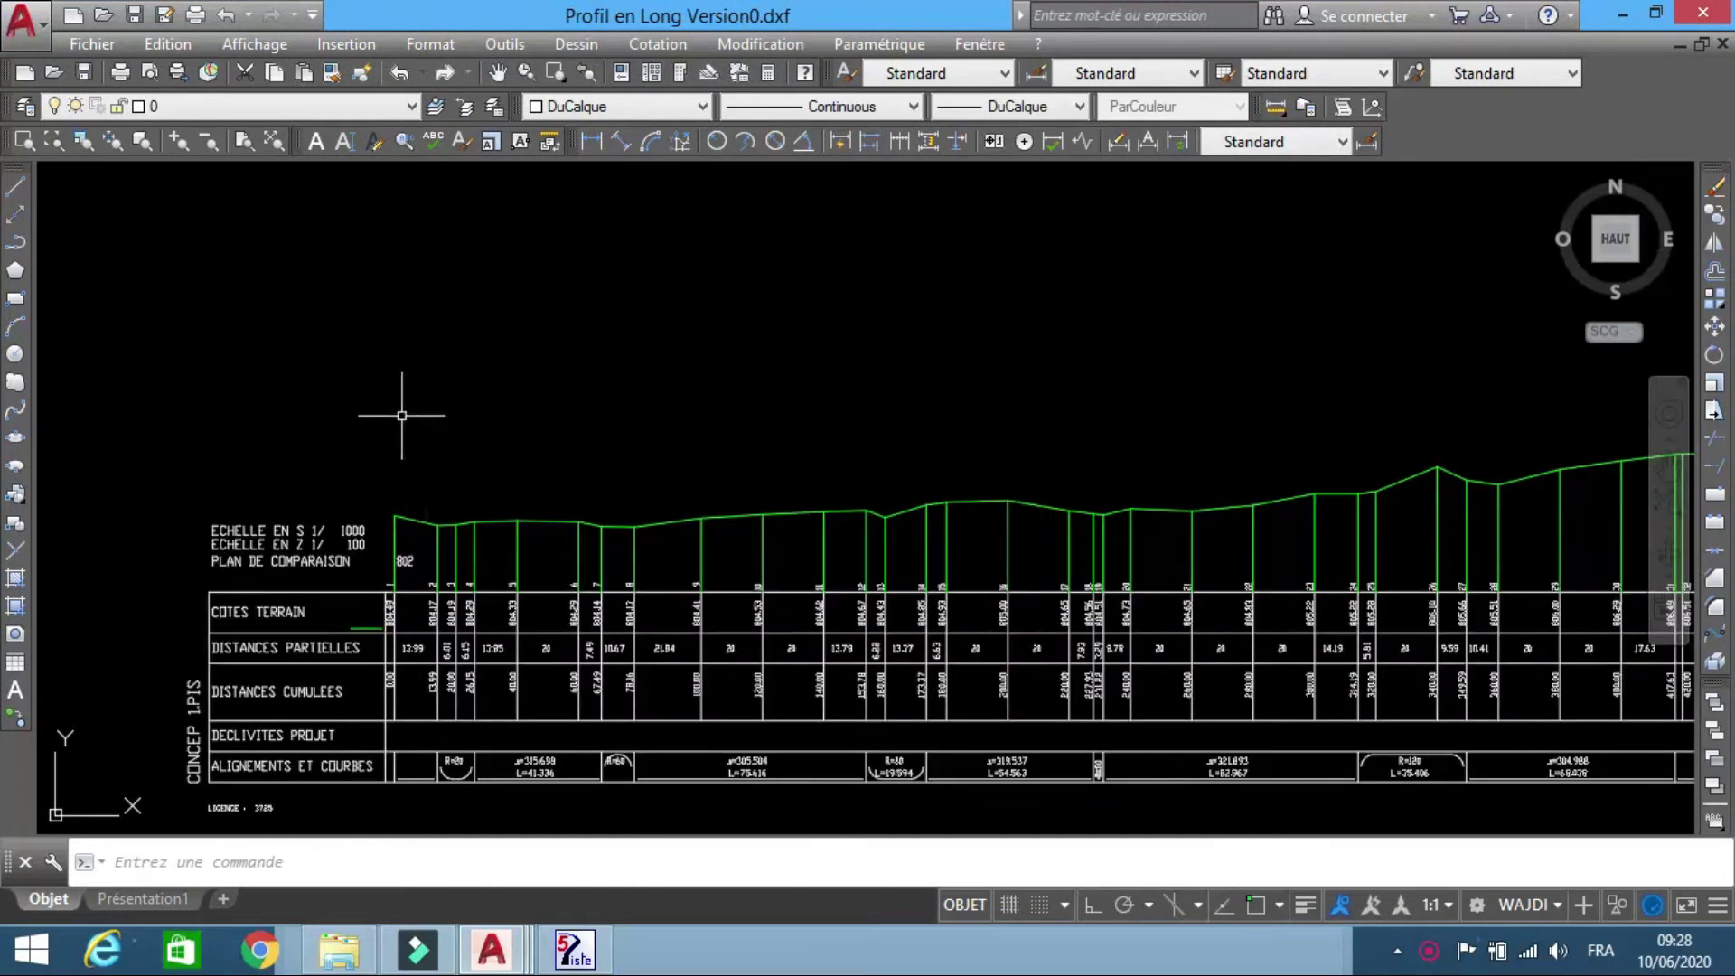
click(24, 107)
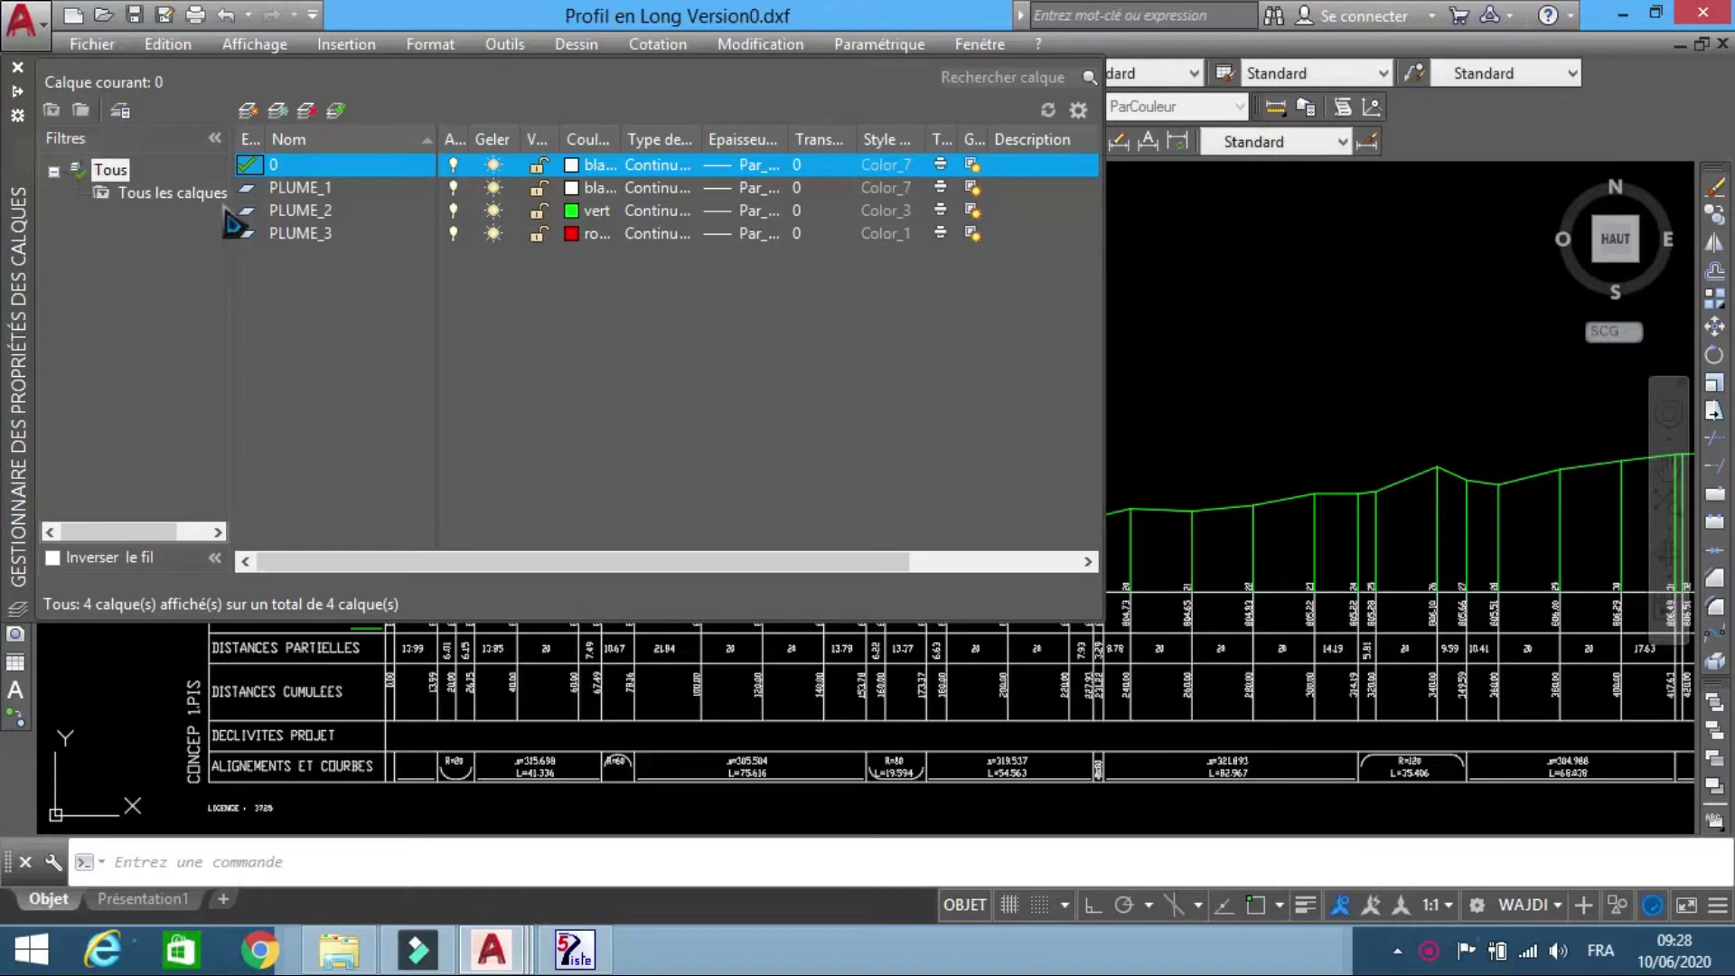
click(248, 111)
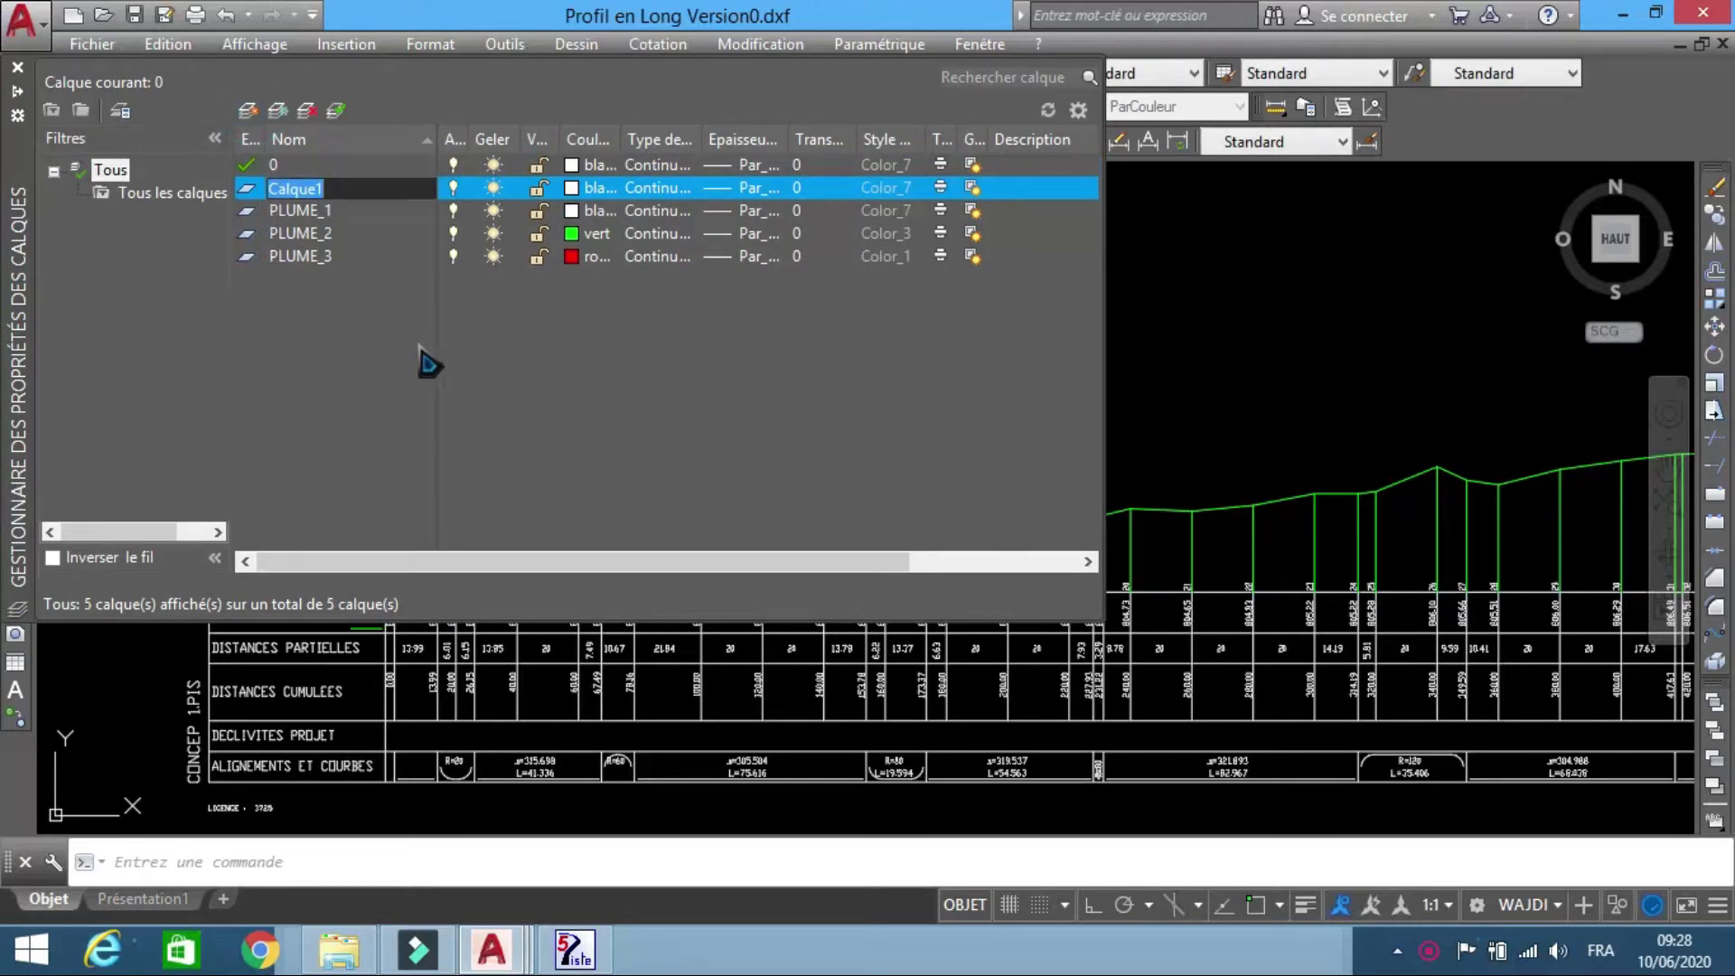
text(OH)
click(577, 187)
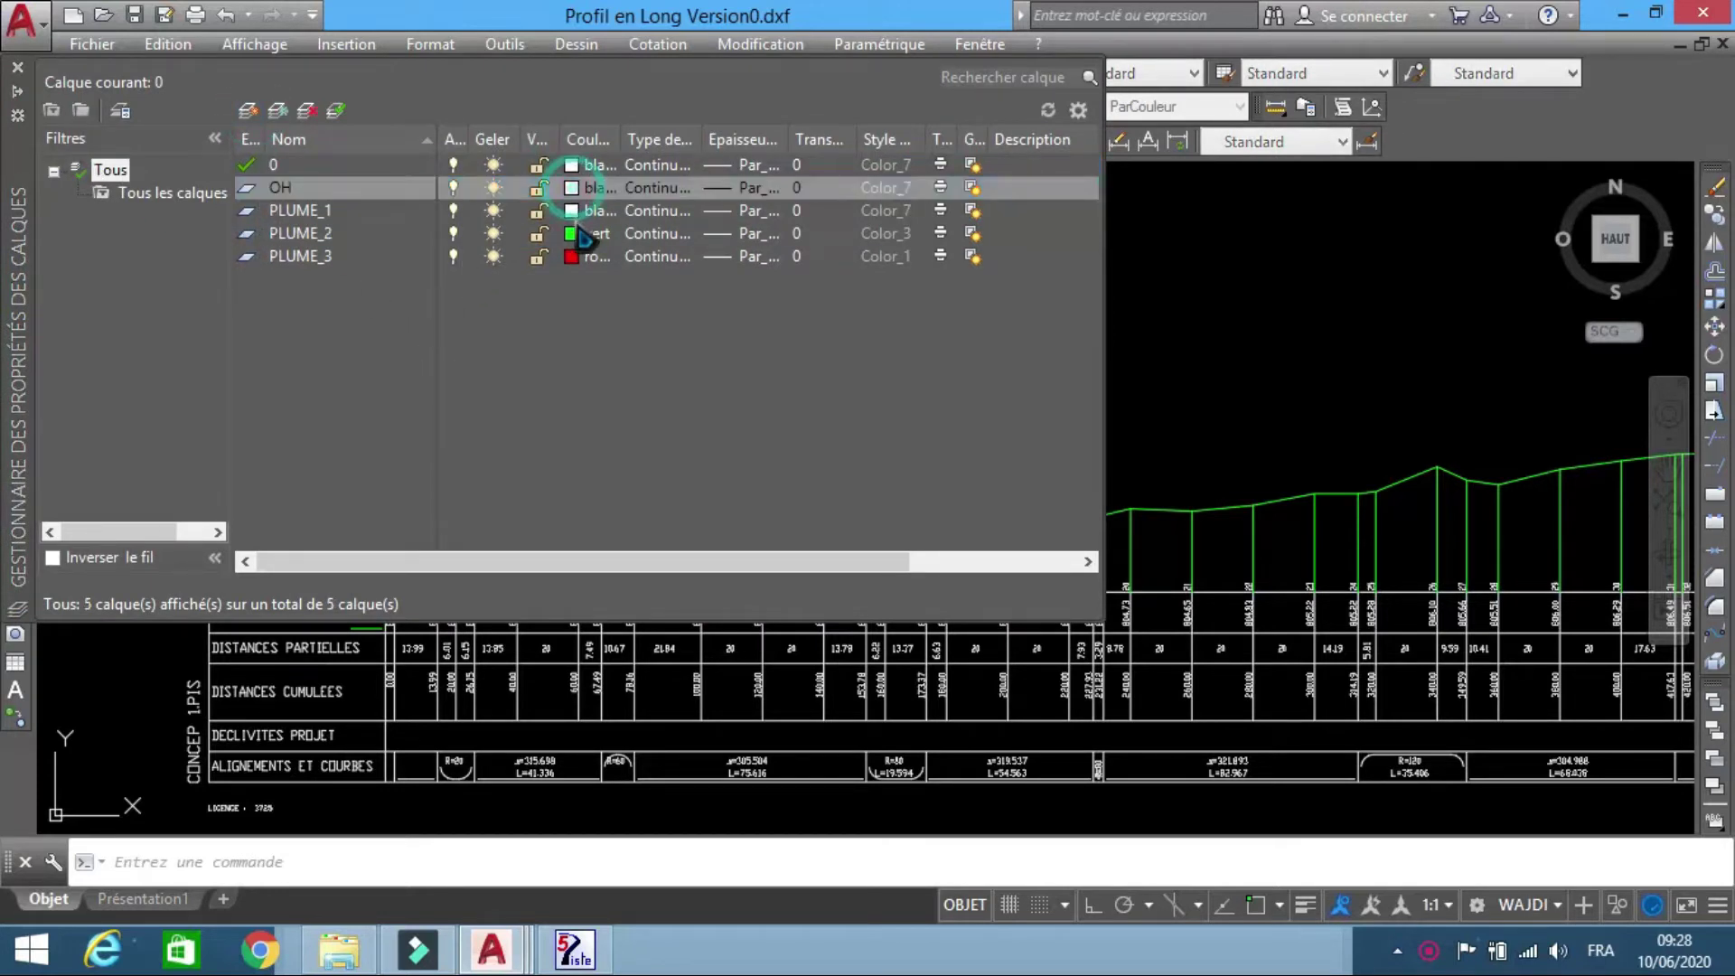
click(707, 531)
click(868, 675)
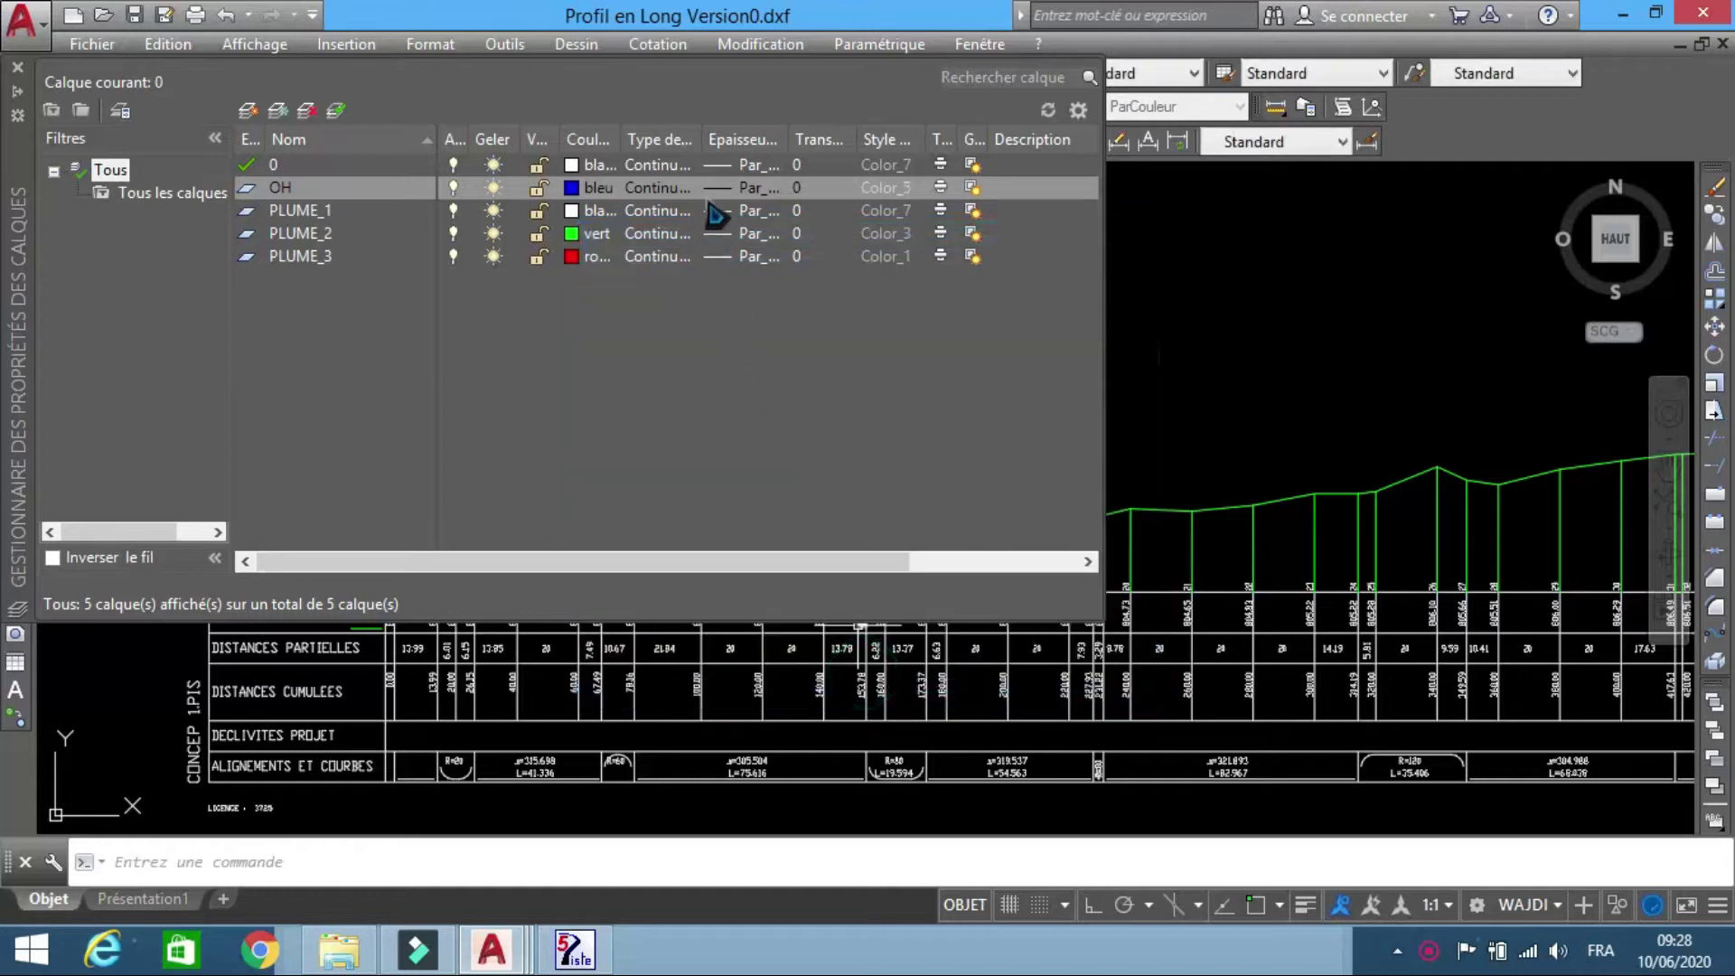
- Set the OH layer's lineweight to 0.30 mm and make OH the current layer
click(723, 187)
click(764, 512)
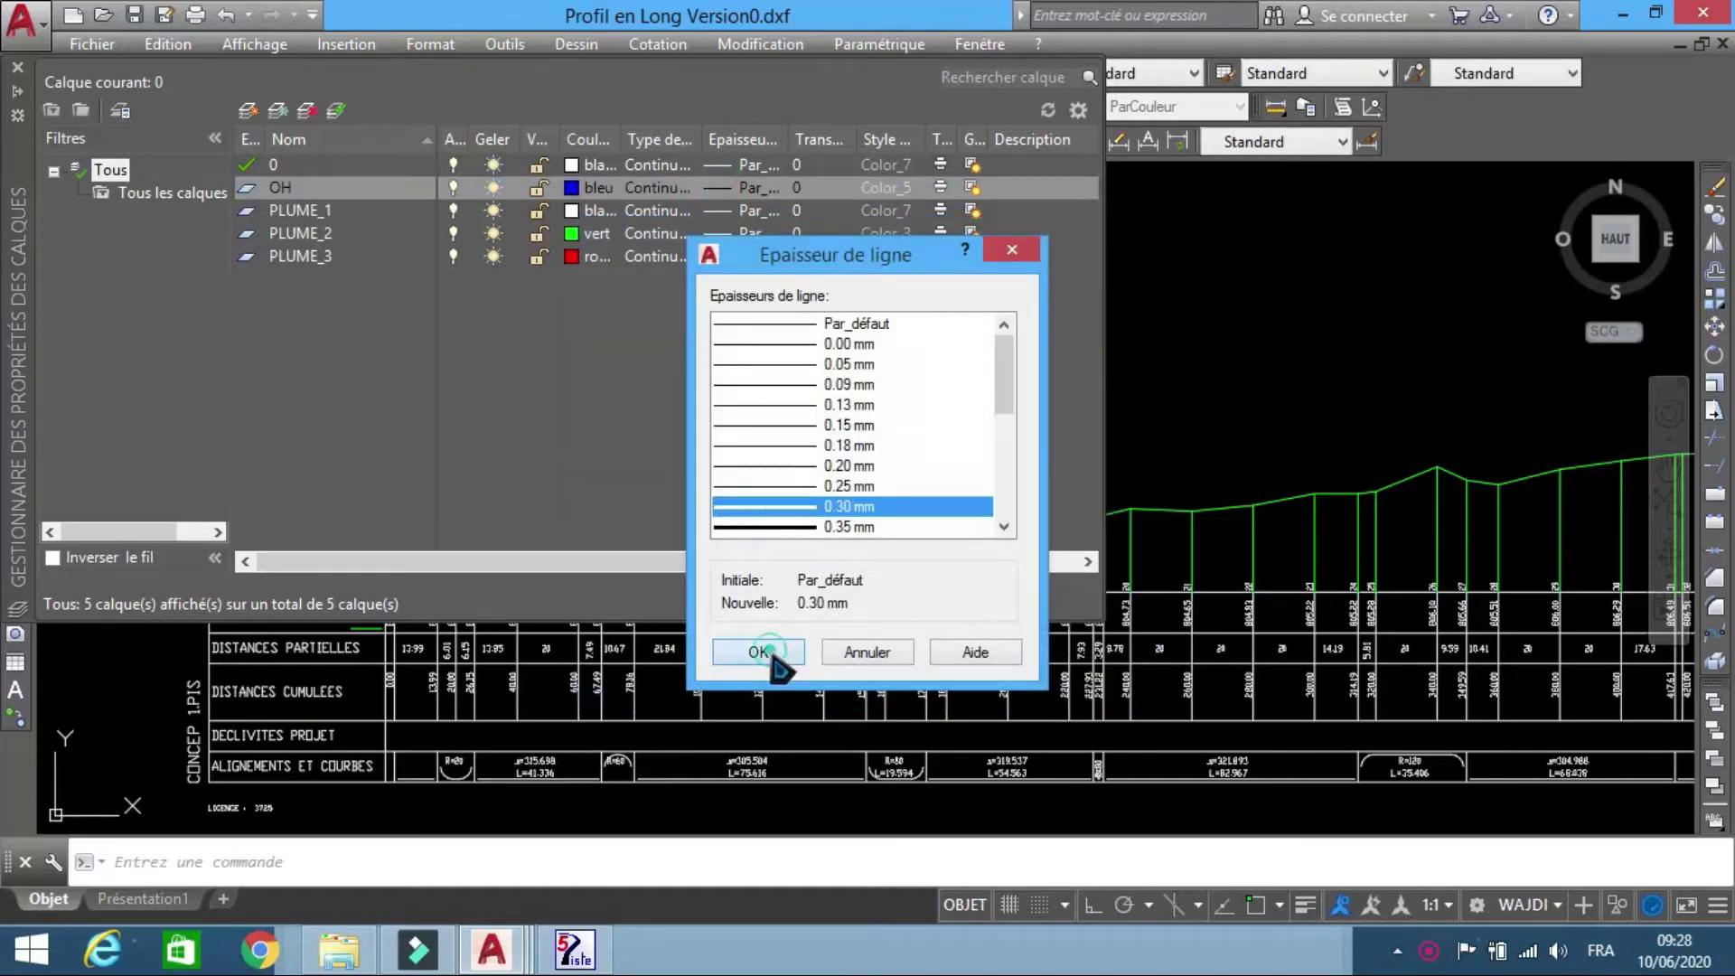
click(770, 653)
double_click(349, 187)
click(18, 67)
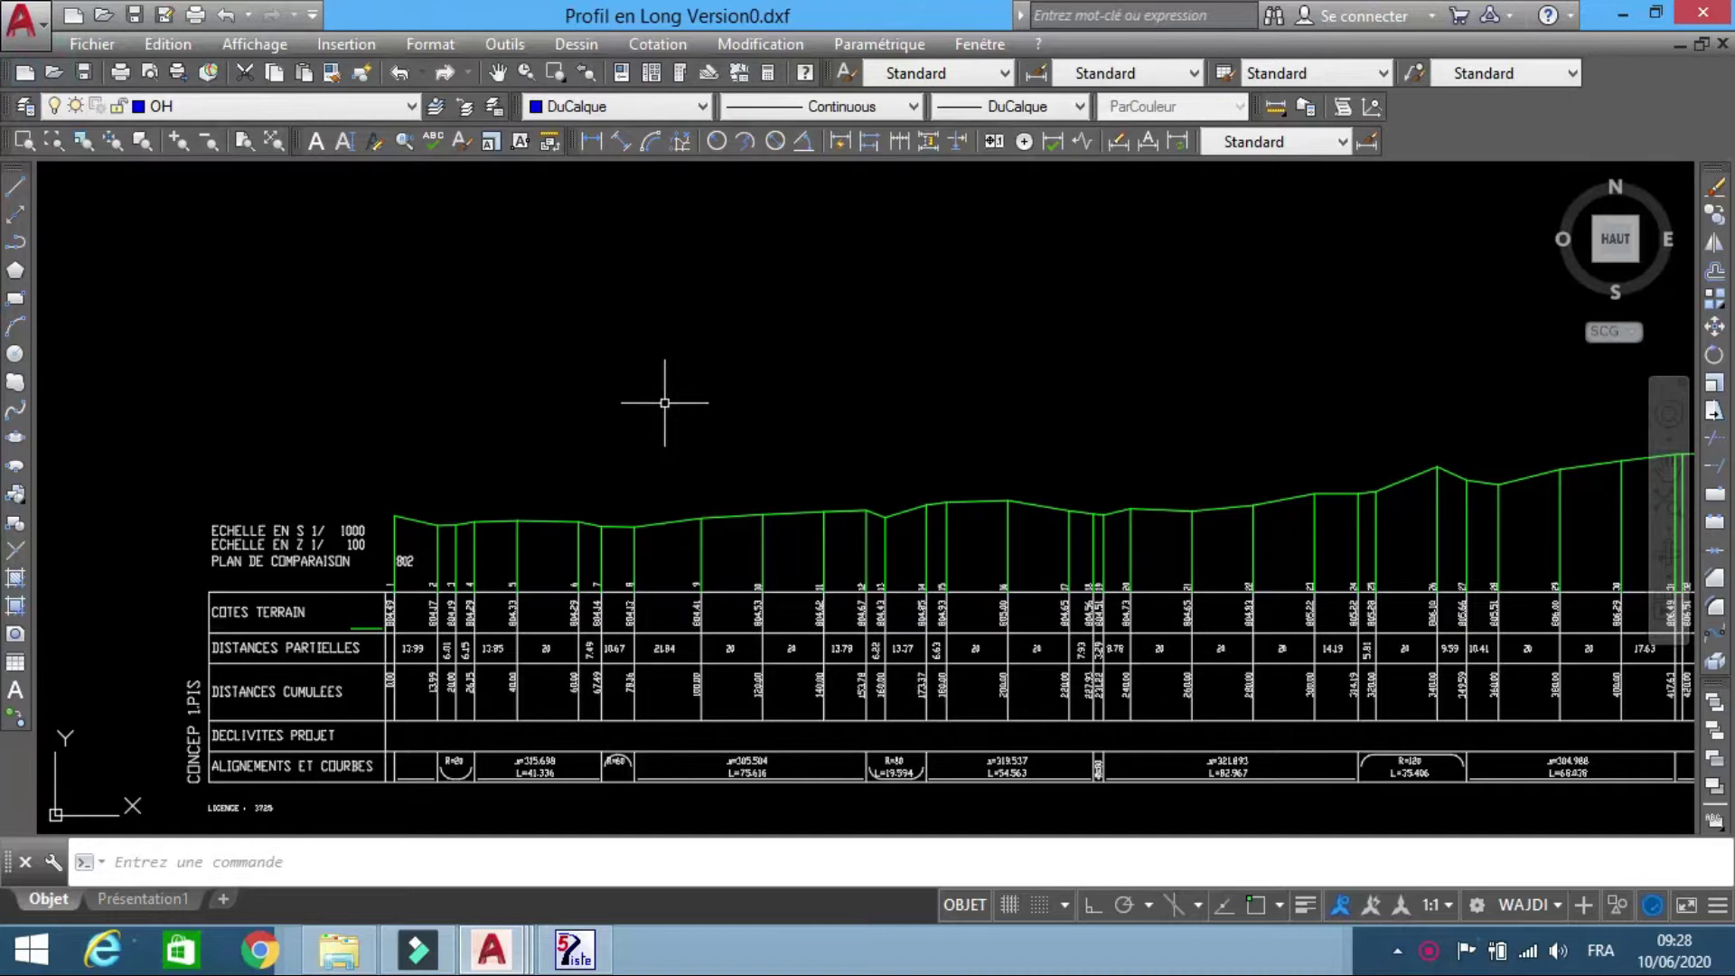
- In Conception Plane.dwg, measure along the axis from profile 22 to the structure lying before profile 23, using a temporary circle
mouse_move(492, 949)
click(217, 818)
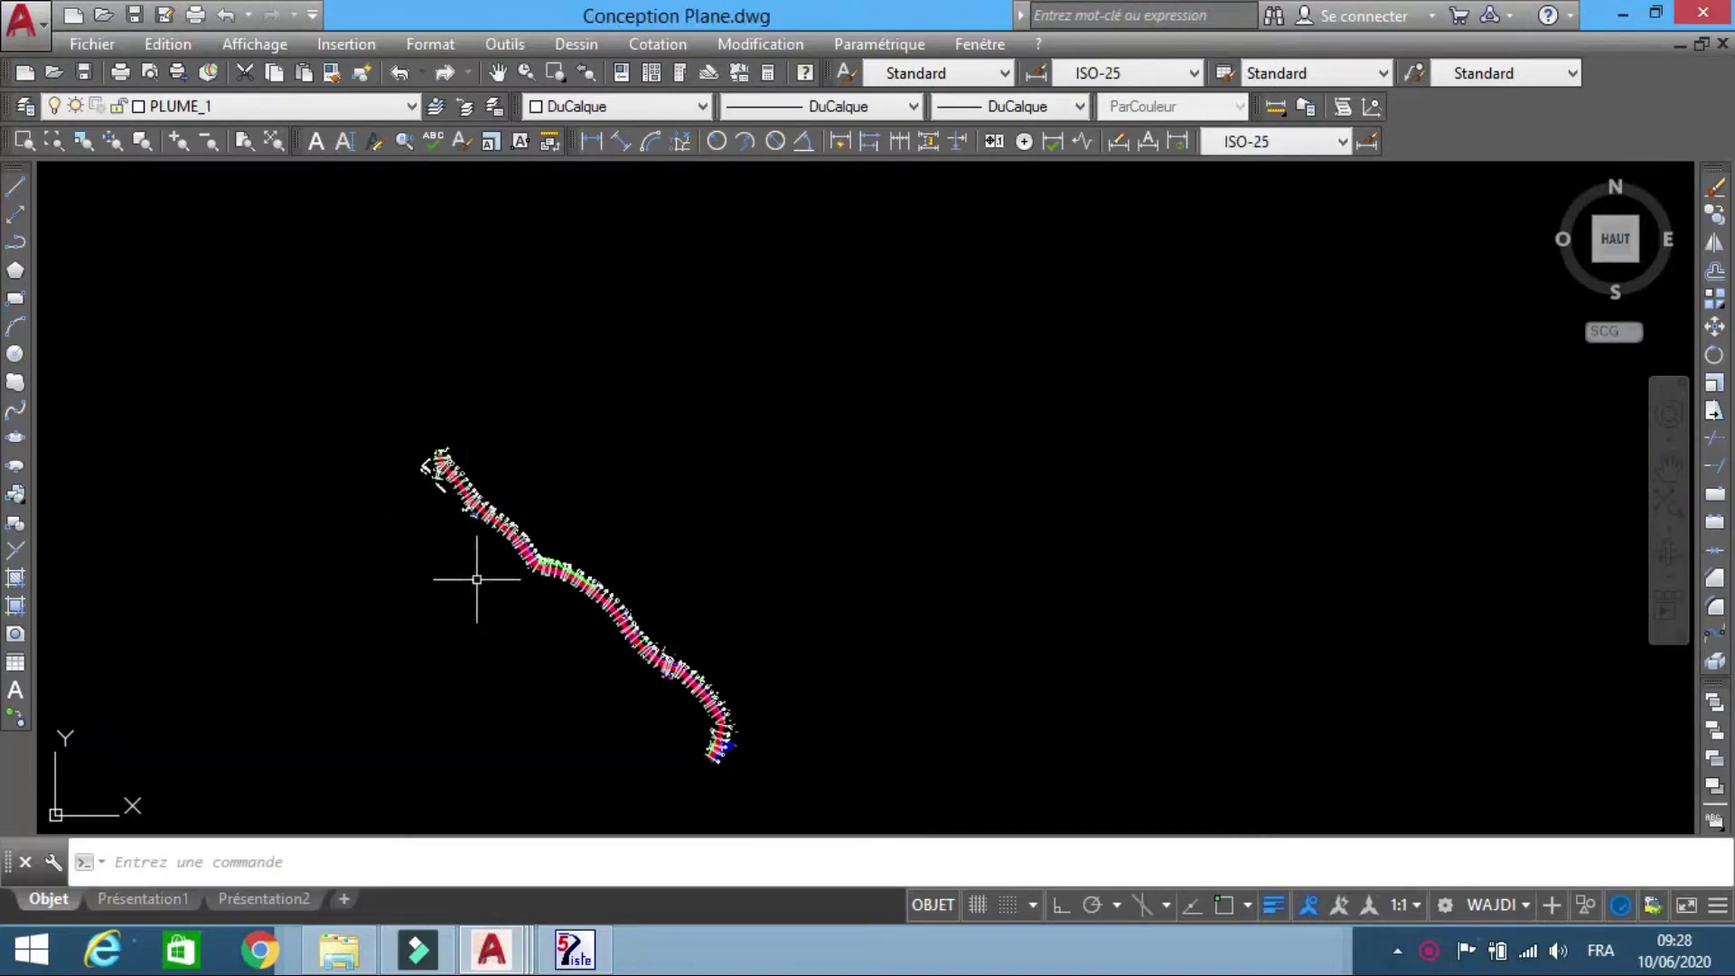
scroll(459, 395, up, 6)
middle_drag(569, 583, 711, 524)
scroll(711, 524, up, 8)
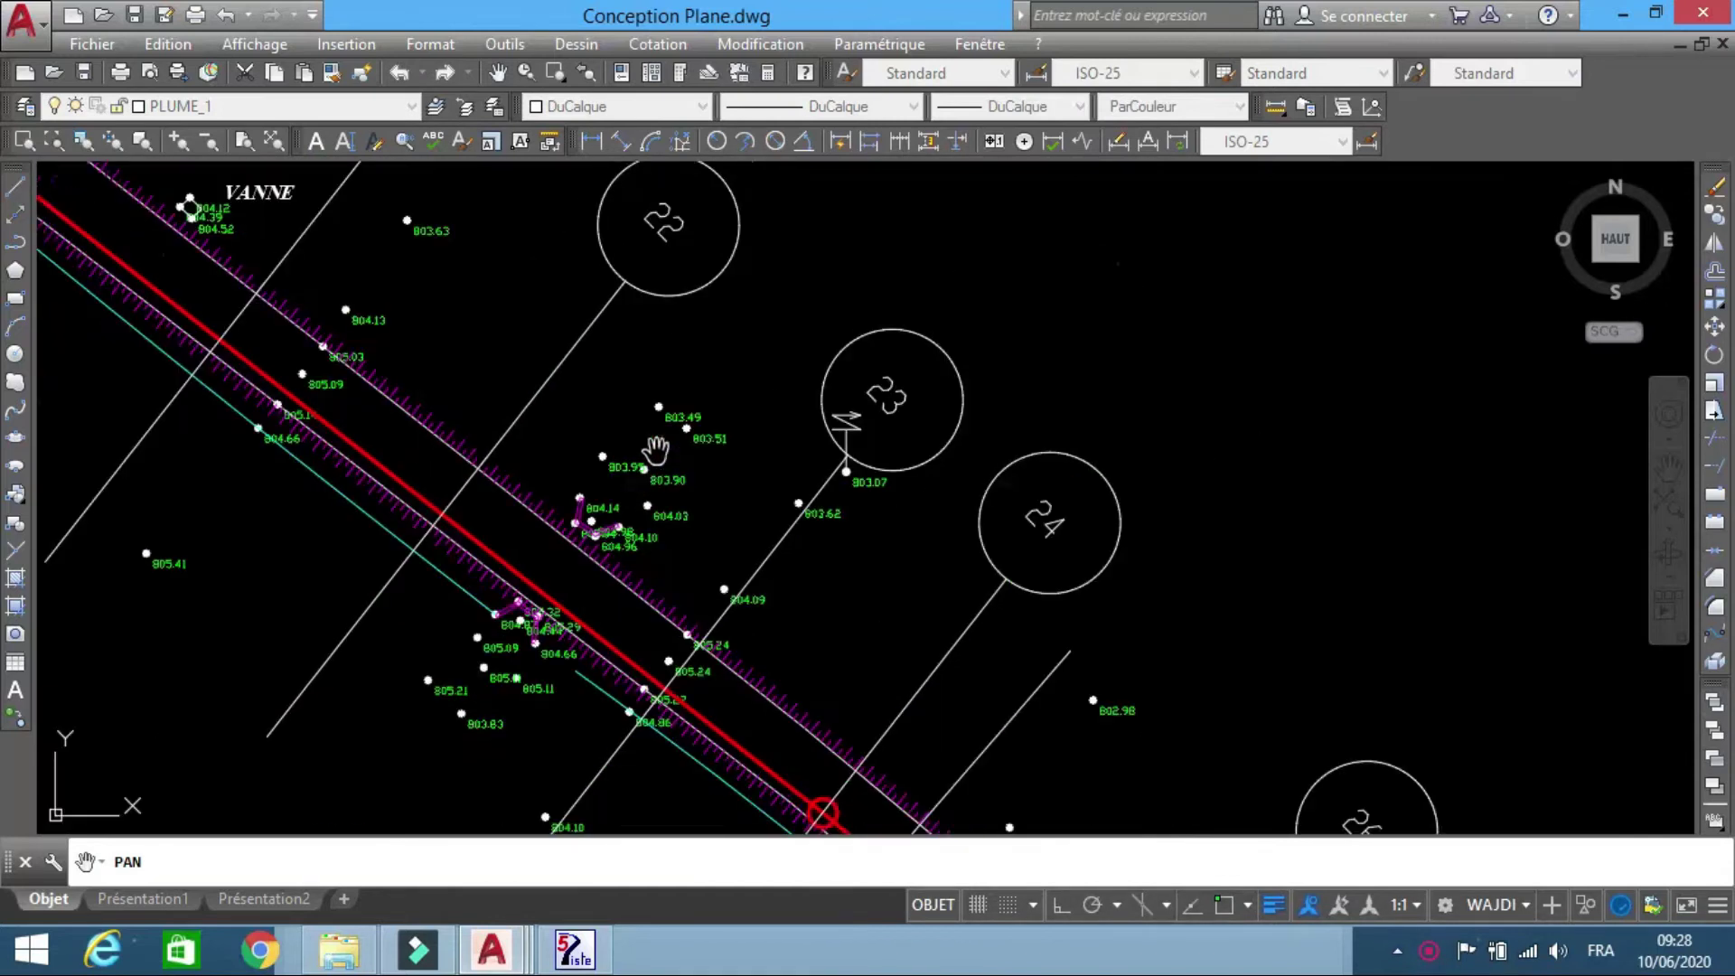
text(c)
key(Return)
key(F3)
scroll(462, 493, up, 4)
click(459, 488)
scroll(506, 516, down, 2)
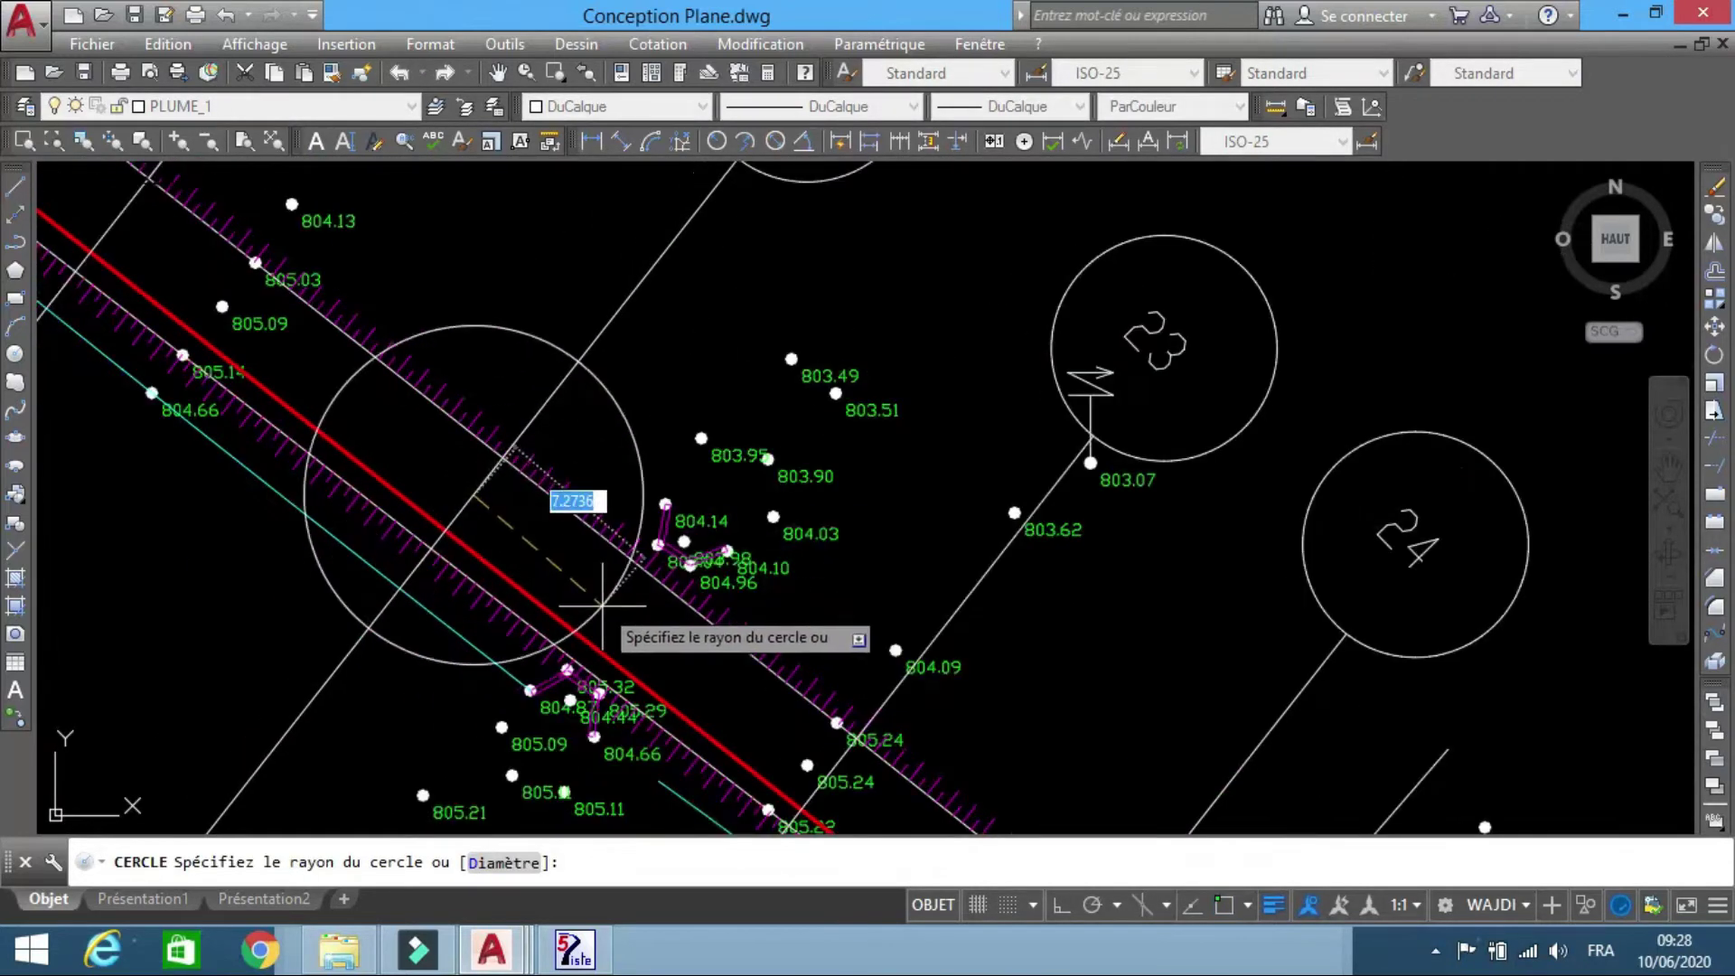
key(Escape)
scroll(633, 622, down, 4)
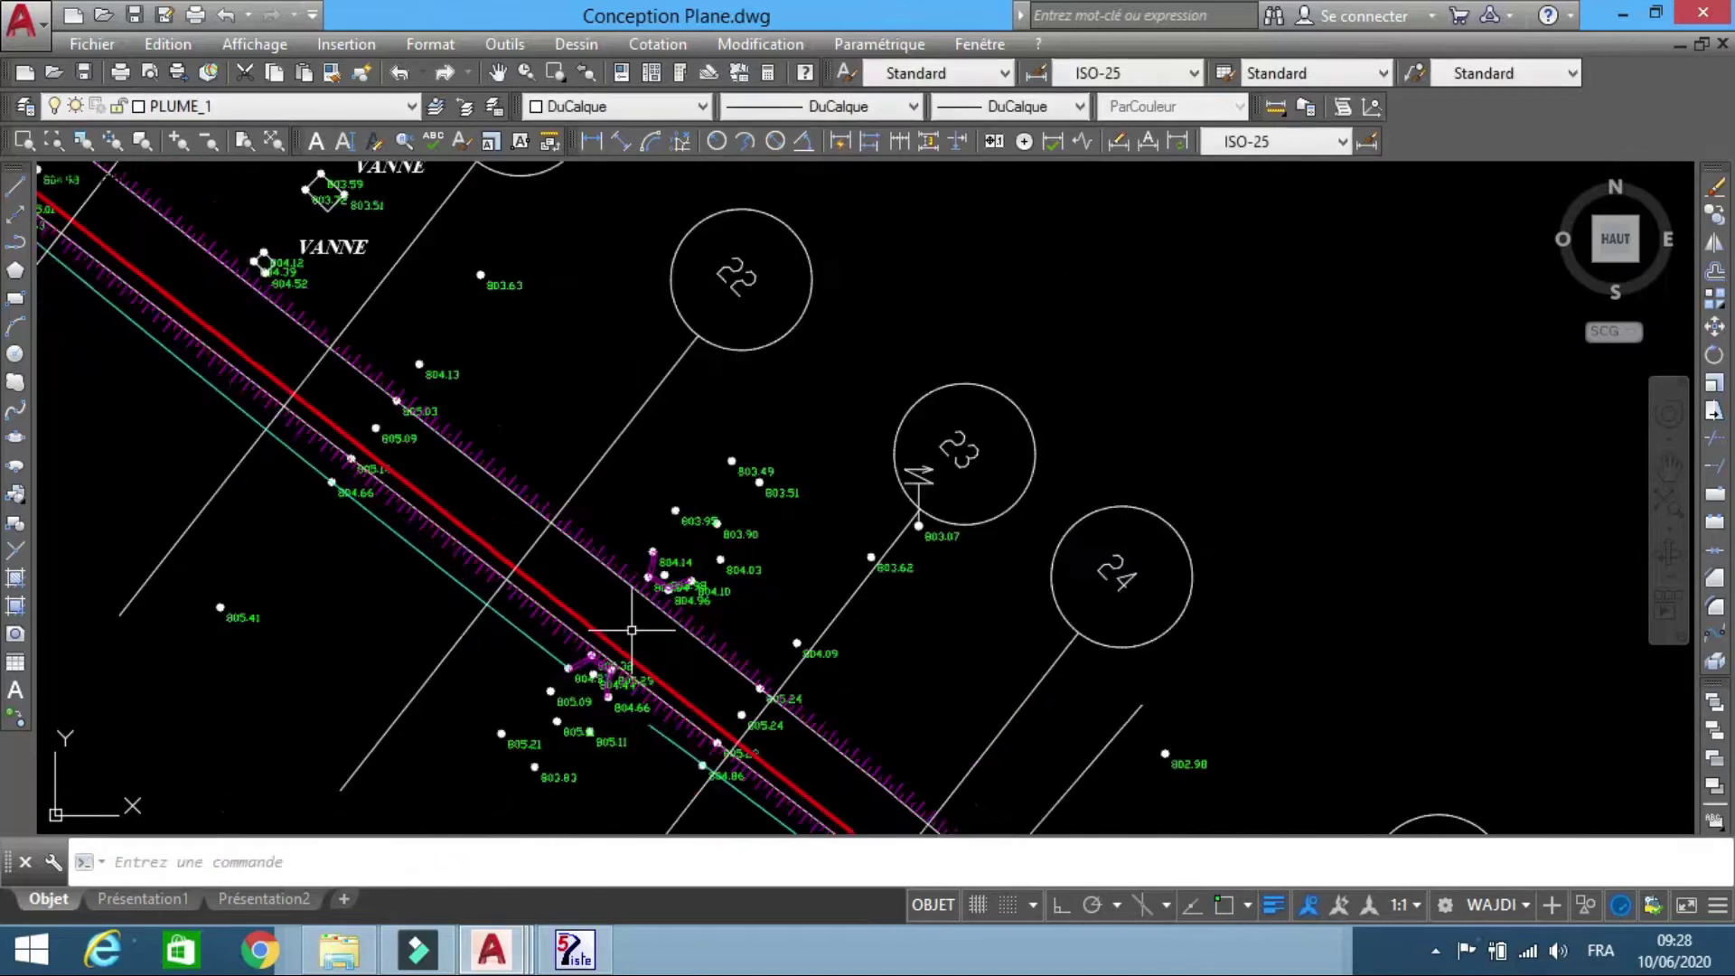
- Return to Profil en Long Version0.dxf and offset the vertical line of profile 22 by 9 towards profile 23
click(979, 44)
click(1022, 354)
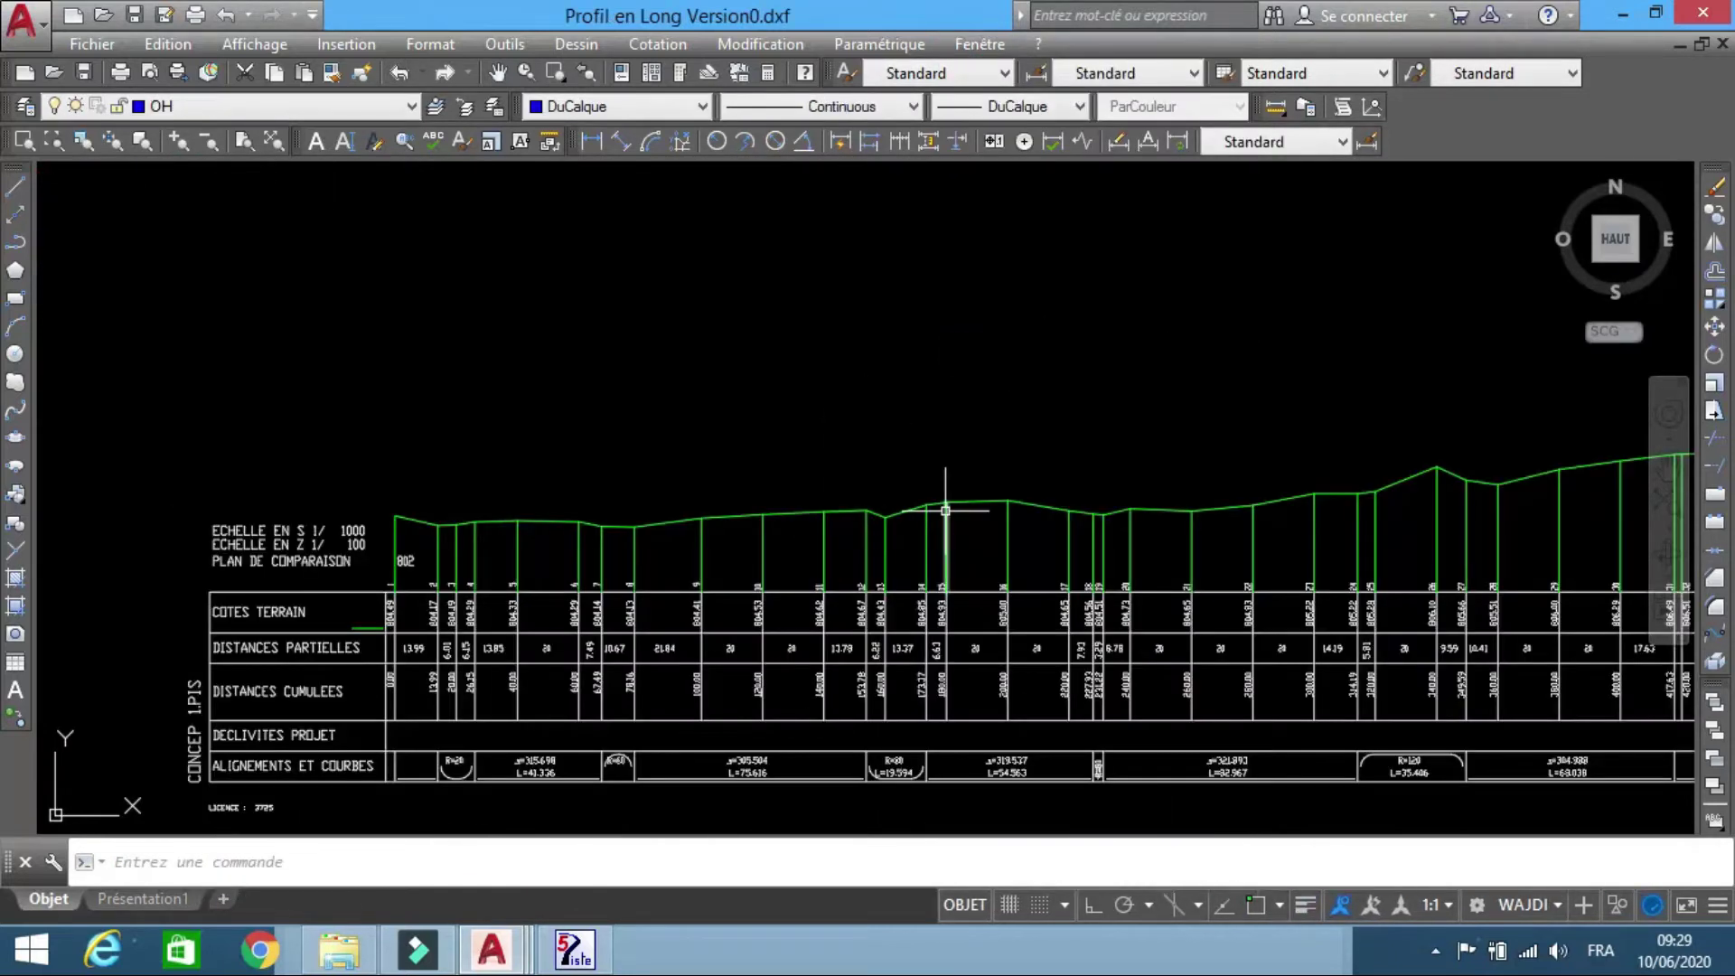
middle_drag(1076, 599, 1081, 600)
scroll(1302, 575, up, 2)
mouse_move(1302, 574)
middle_down()
mouse_move(1323, 555)
mouse_move(739, 441)
middle_up()
scroll(1324, 555, up, 4)
key(Escape)
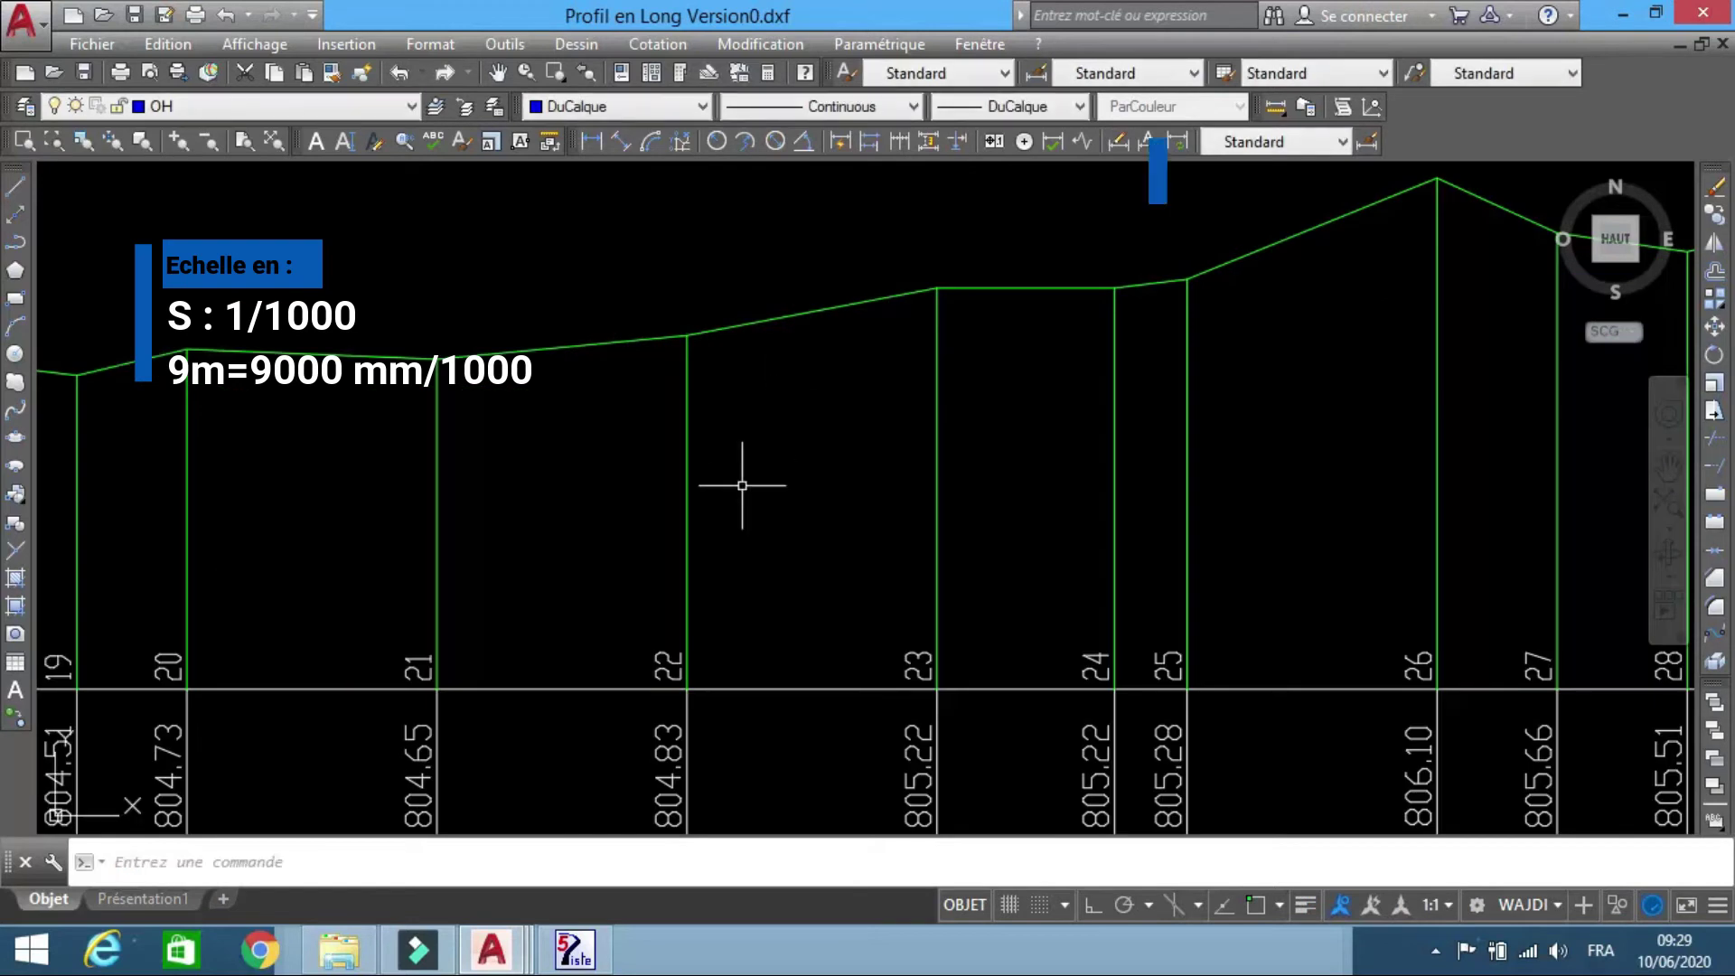
text(dc)
key(Return)
text(9)
key(Return)
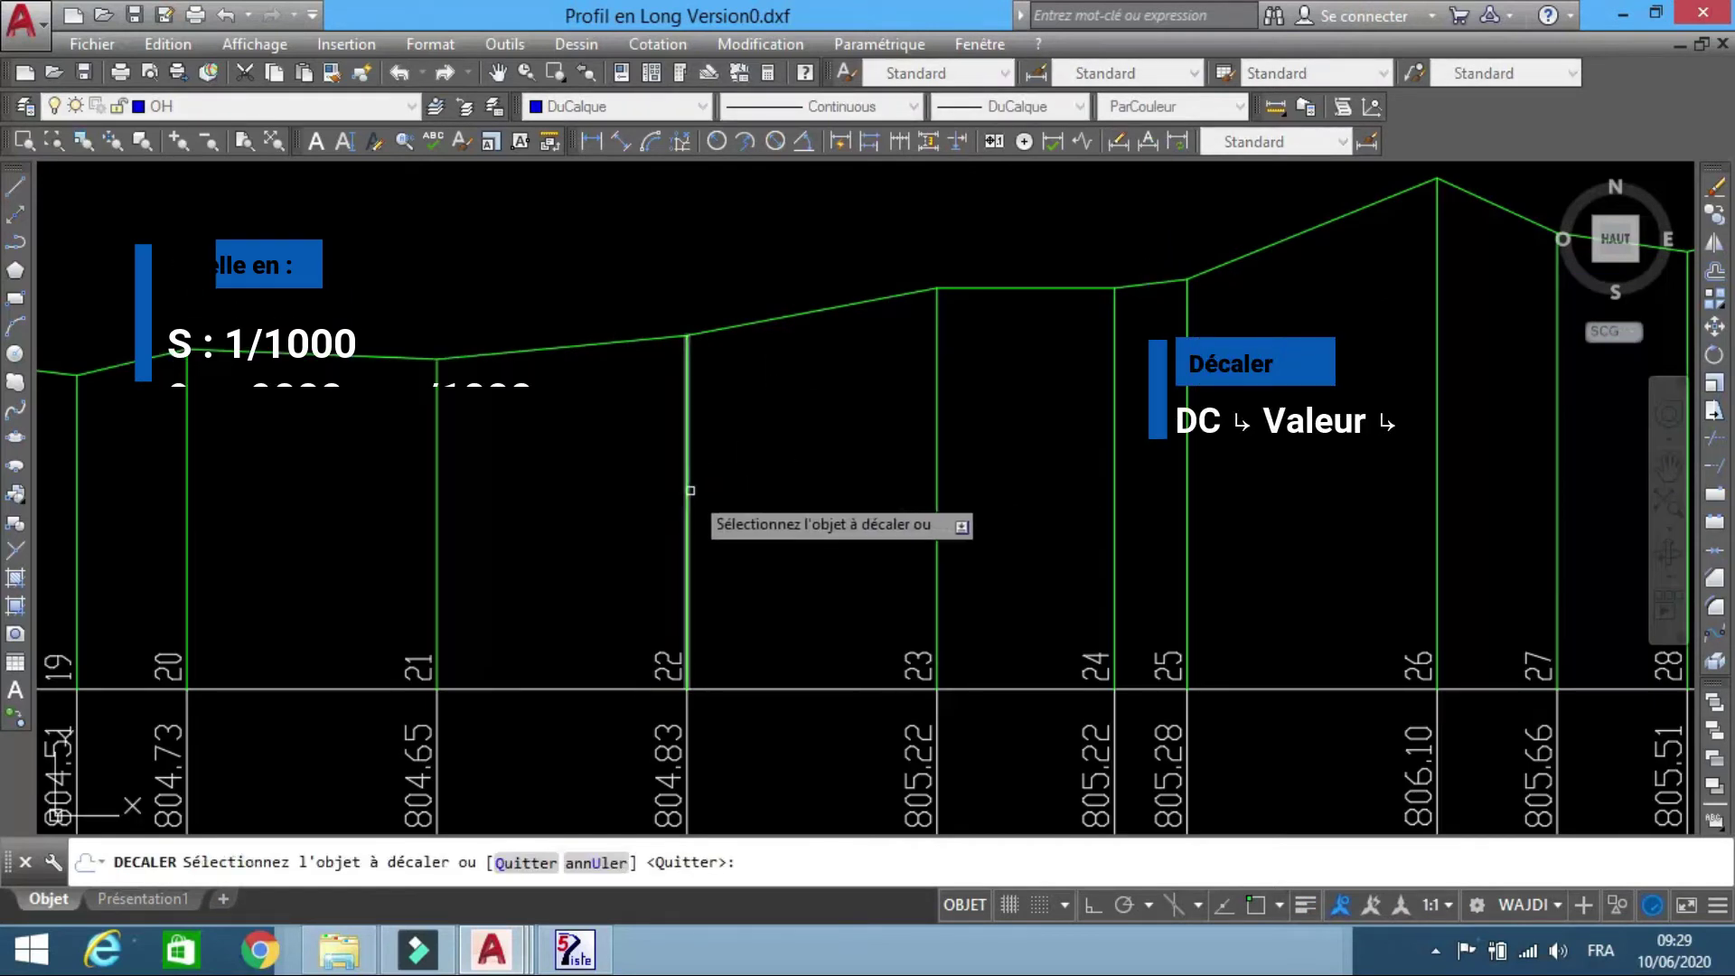
click(688, 504)
click(790, 484)
key(Escape)
- Move the offset vertical line between profiles 22 and 23 onto the OH layer
click(799, 432)
click(271, 106)
click(271, 152)
key(Escape)
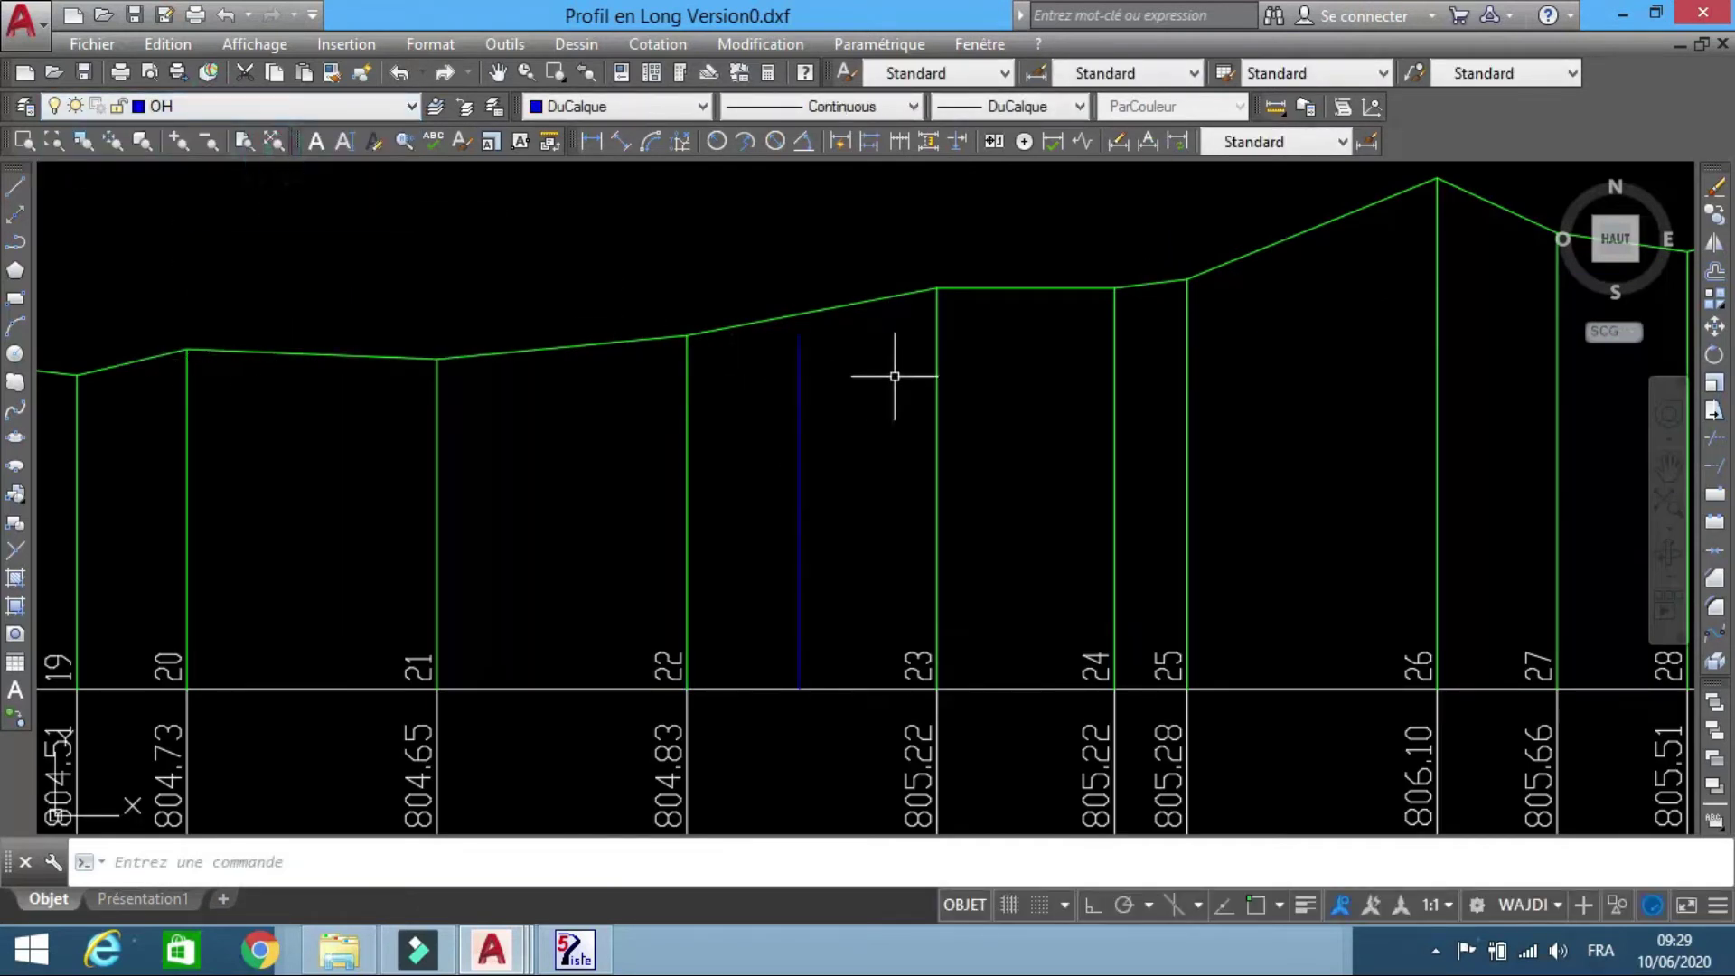
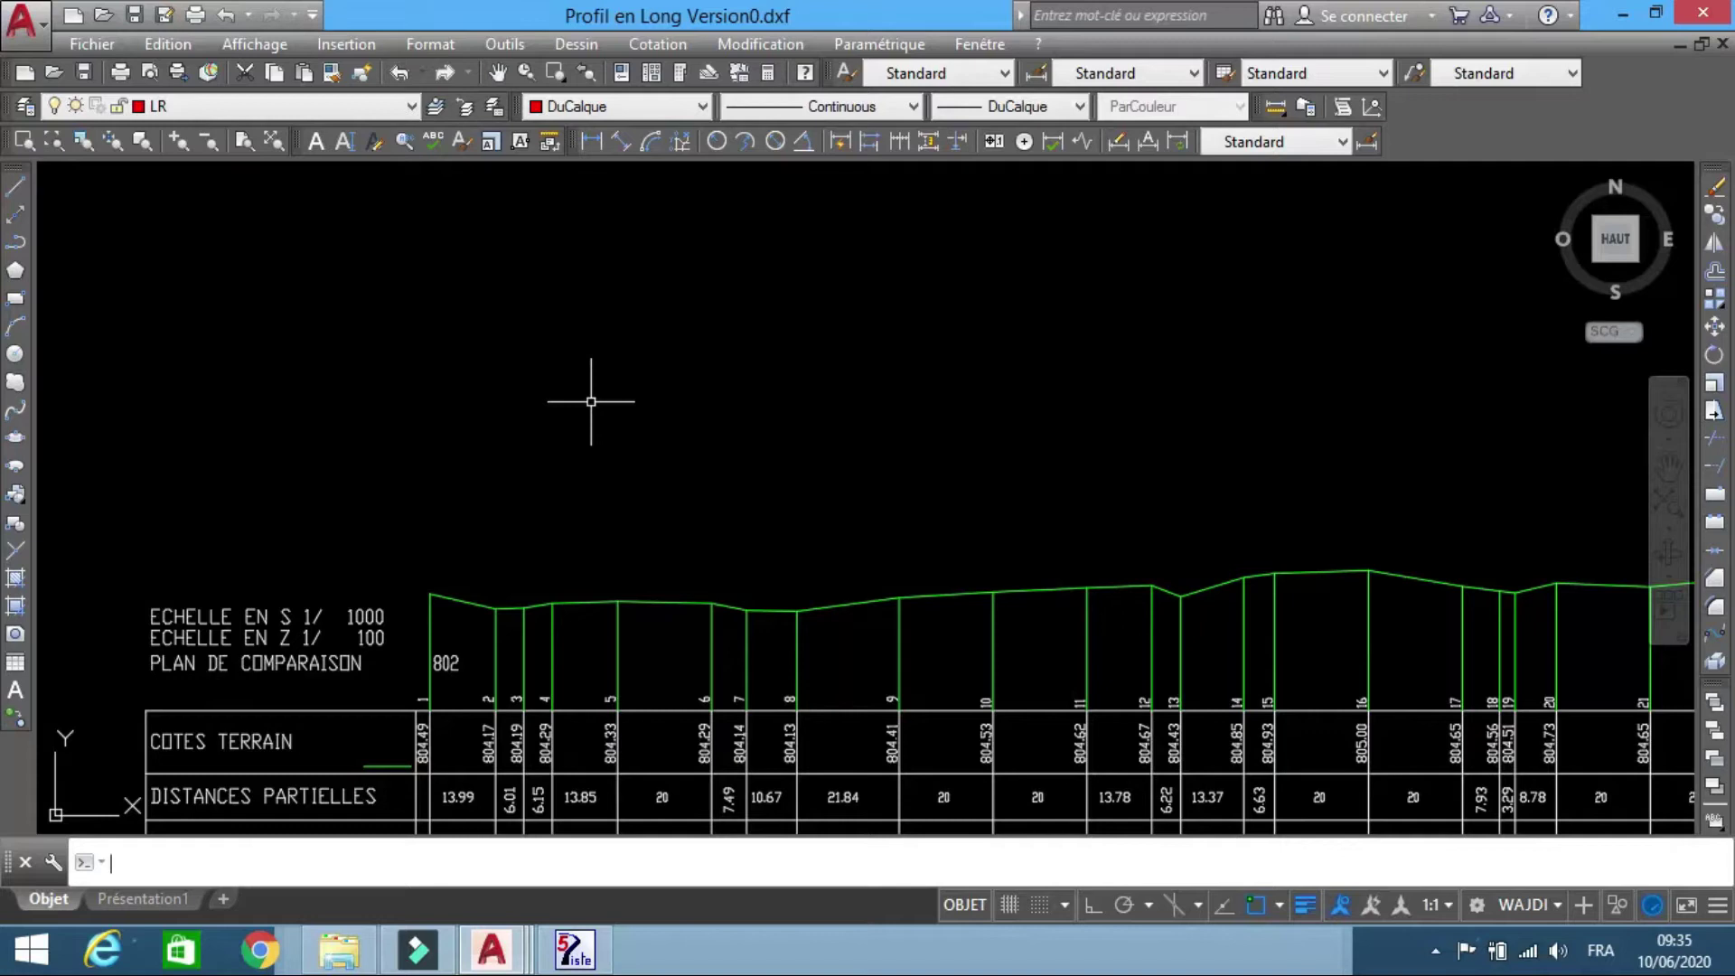
- Offset the green terrain line upward by 3.5
key(Return)
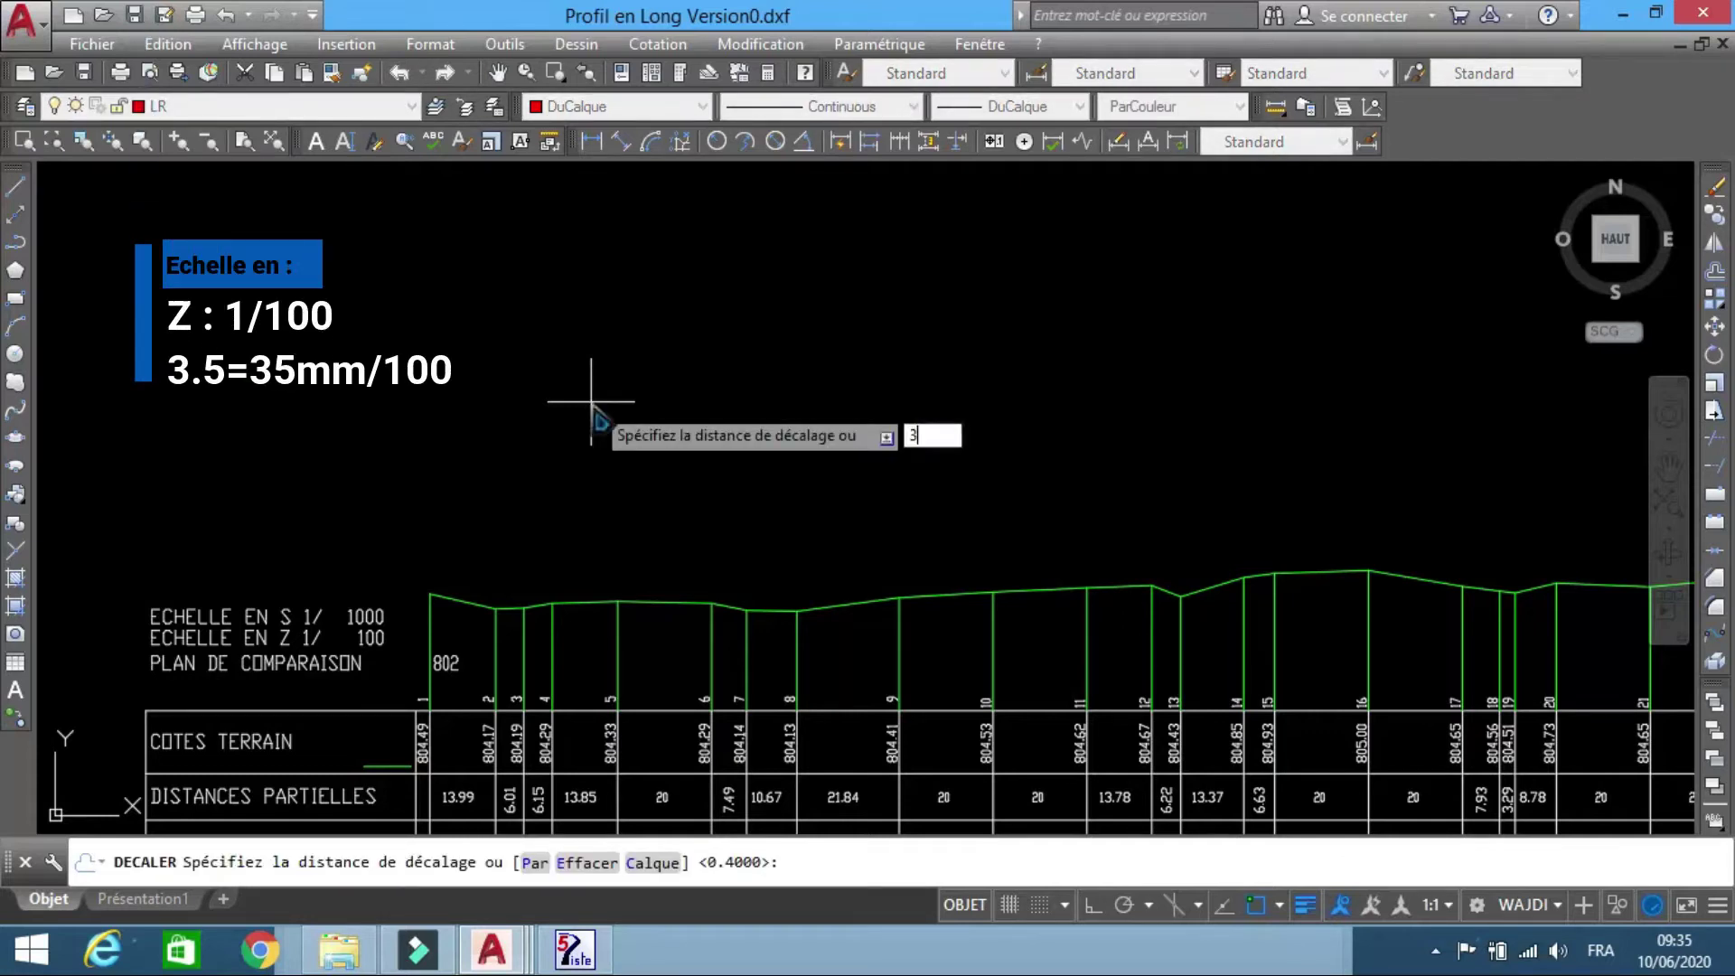
text(3.5)
key(Return)
click(549, 596)
click(534, 371)
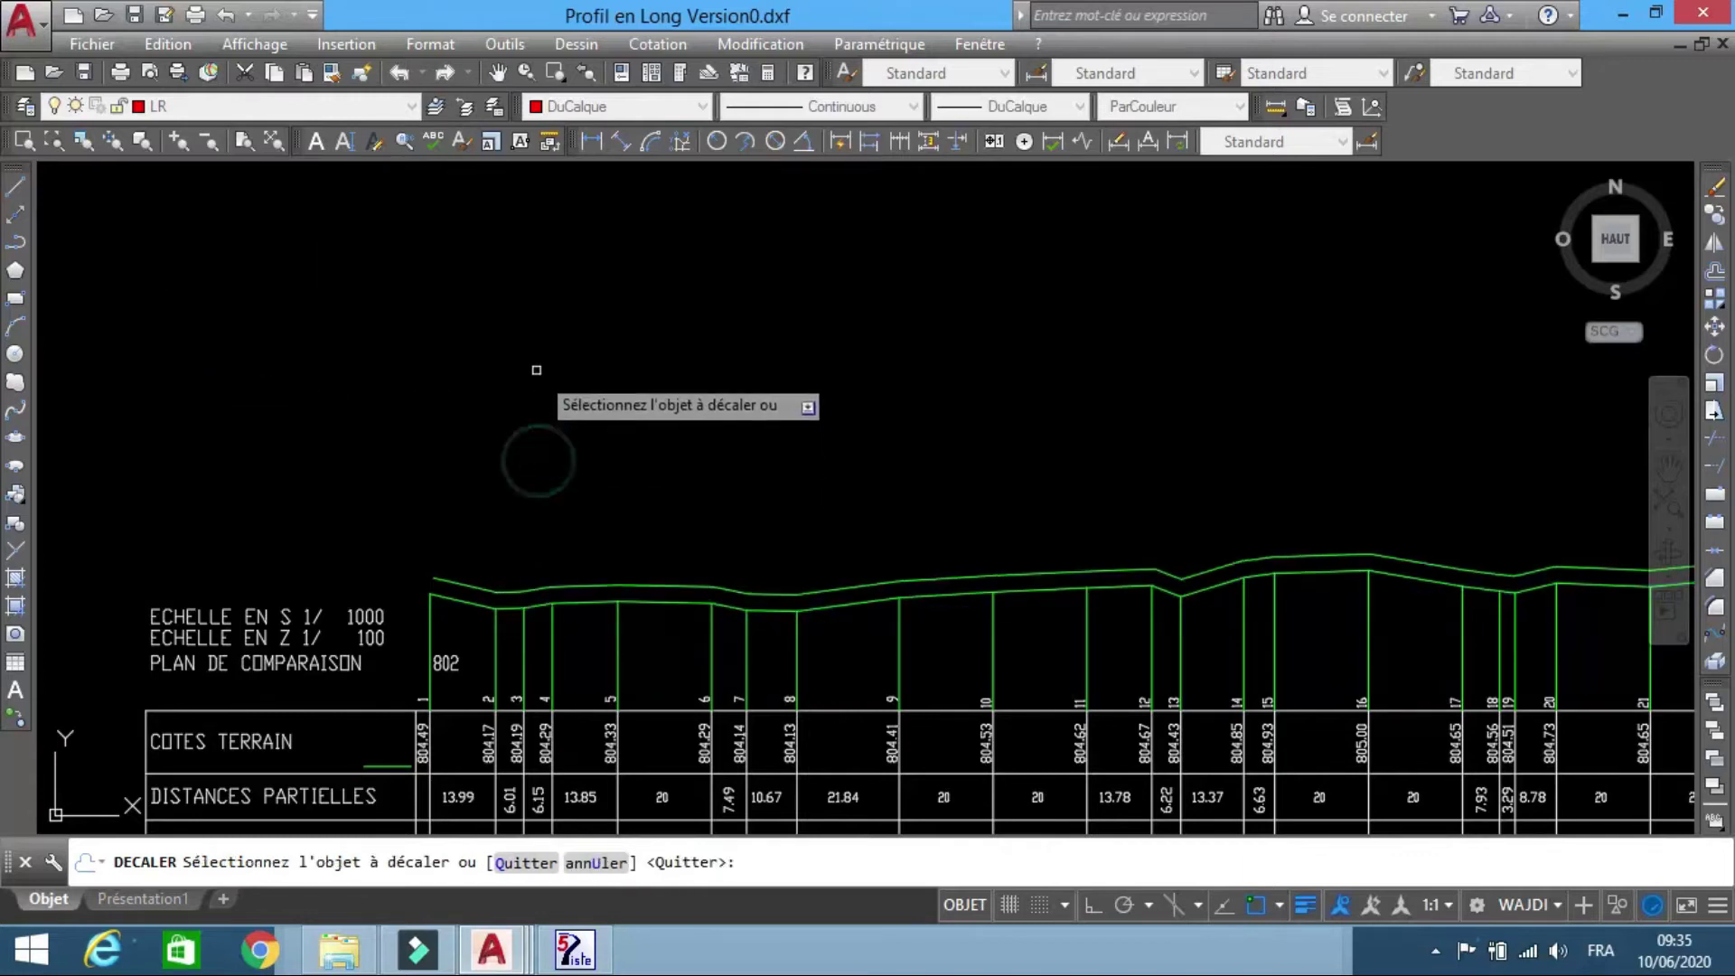
key(Return)
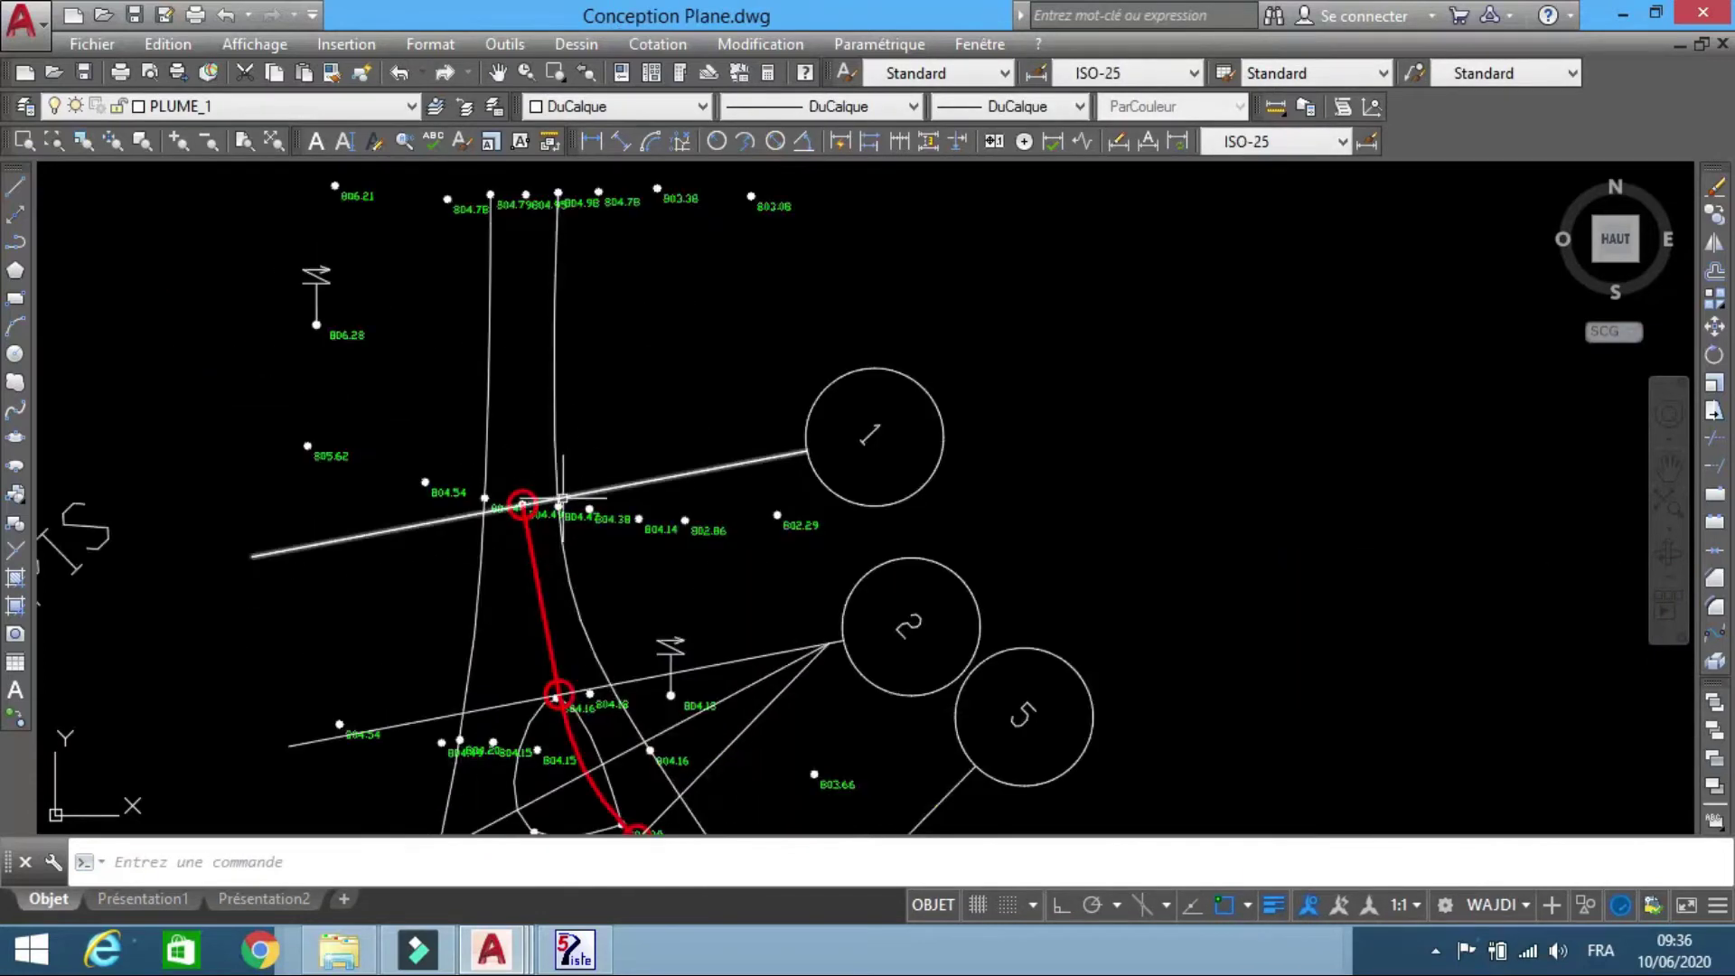
- Examine the spot elevations at the start of the axis on profile 1 in Conception Plane.dwg
scroll(497, 520, up, 5)
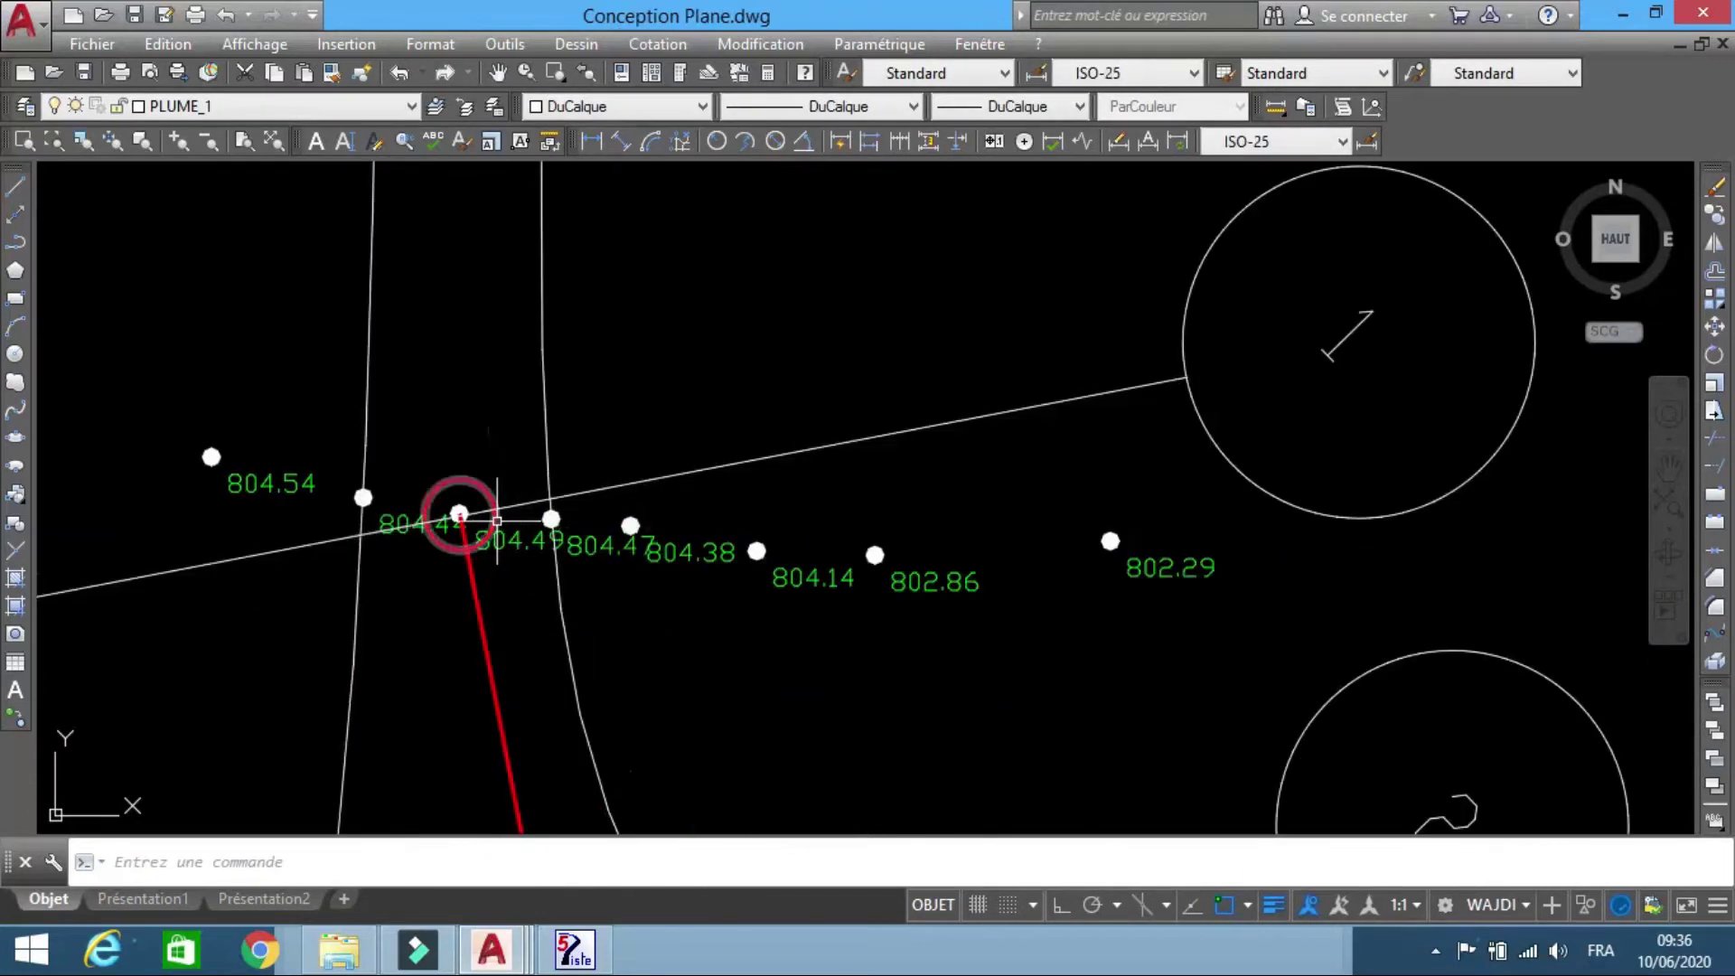
scroll(518, 559, up, 4)
key(Escape)
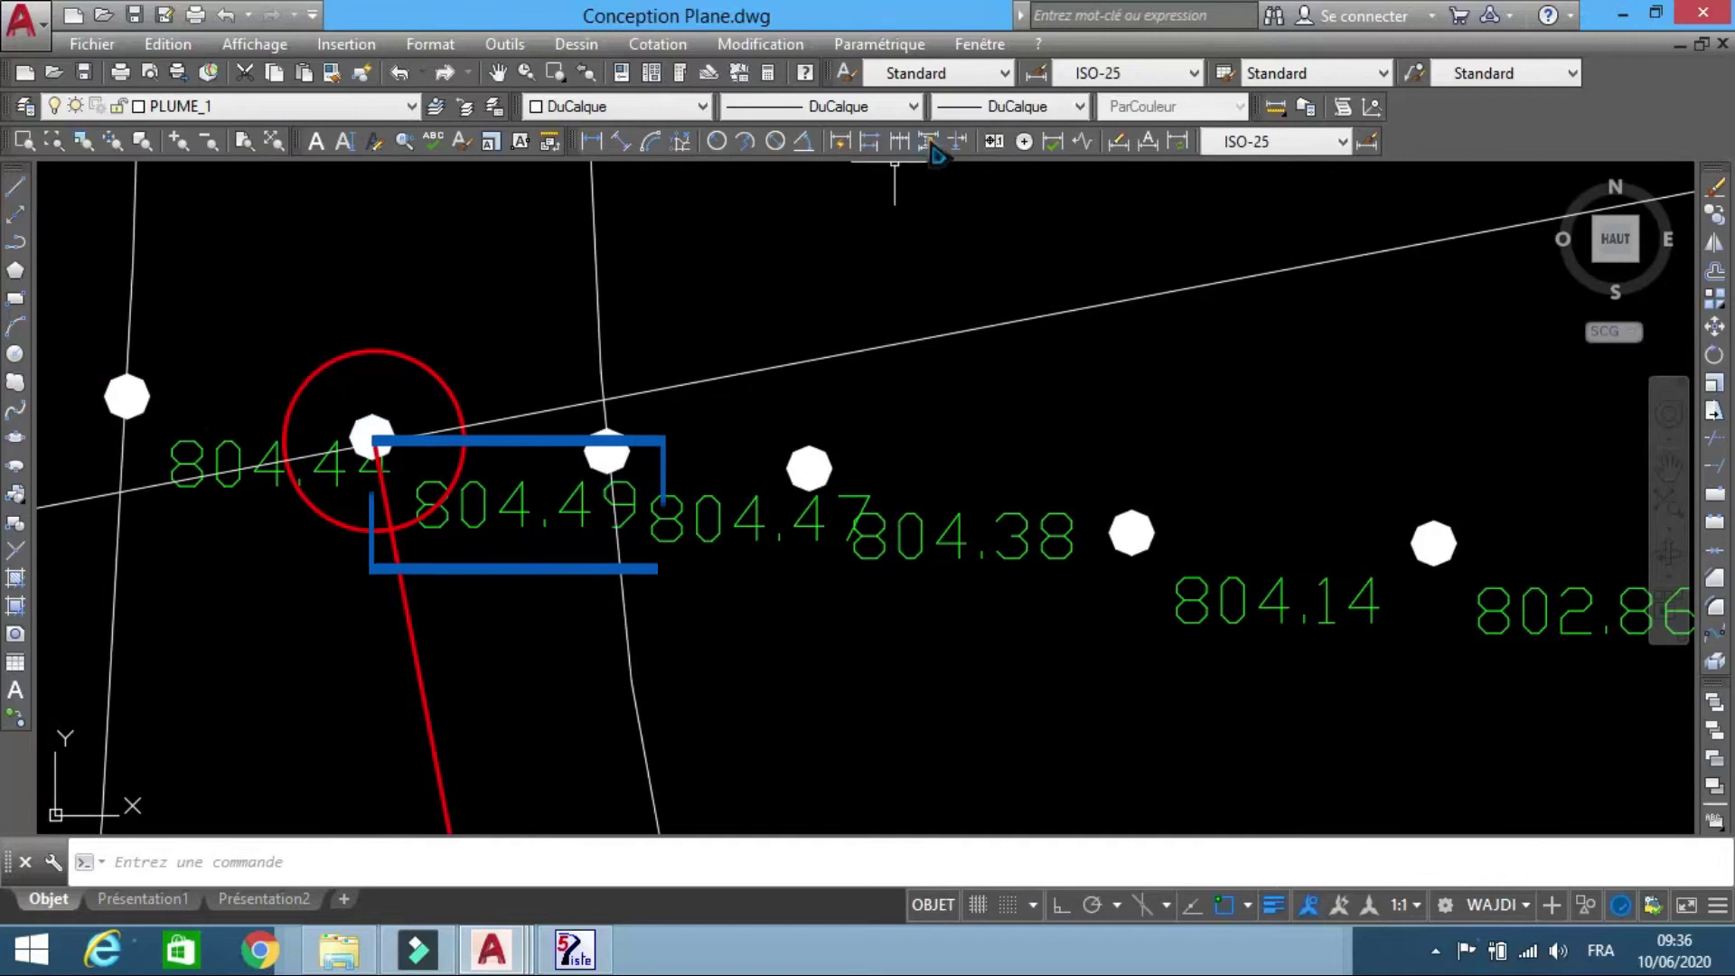
- In Profil en Long Version0.dxf, draw a line about 228 long from the terrain at profile 1 to just above profile 18
click(980, 43)
click(976, 351)
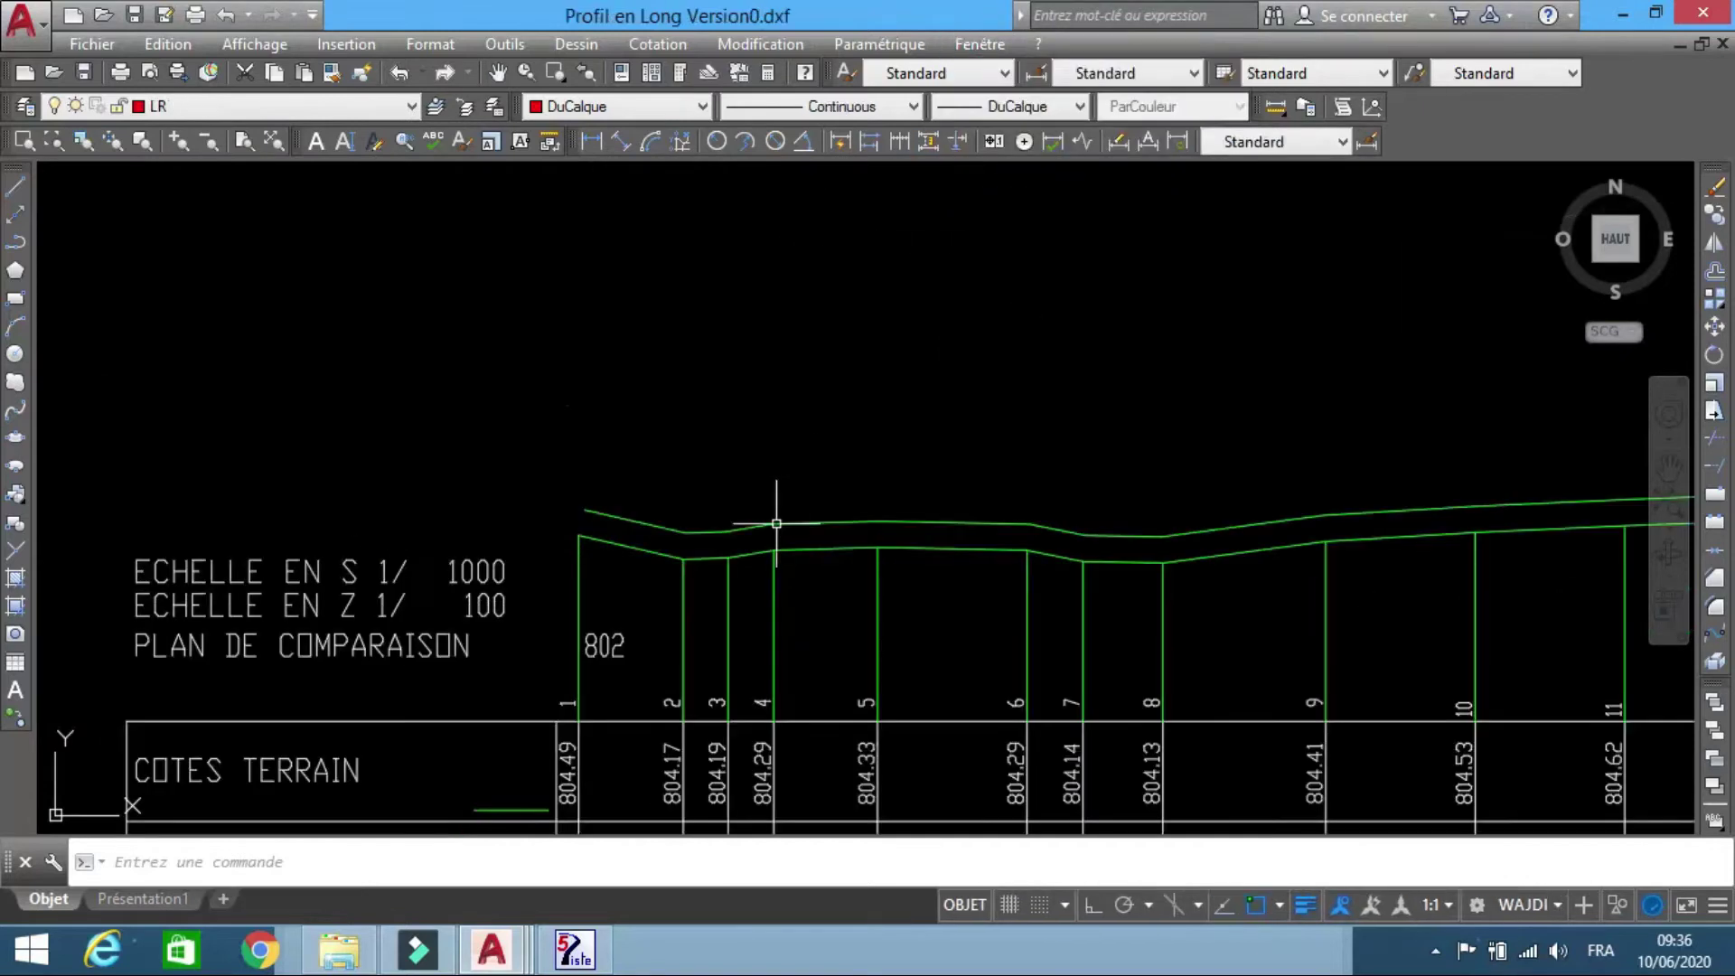
scroll(565, 811, up, 2)
text(l)
key(Return)
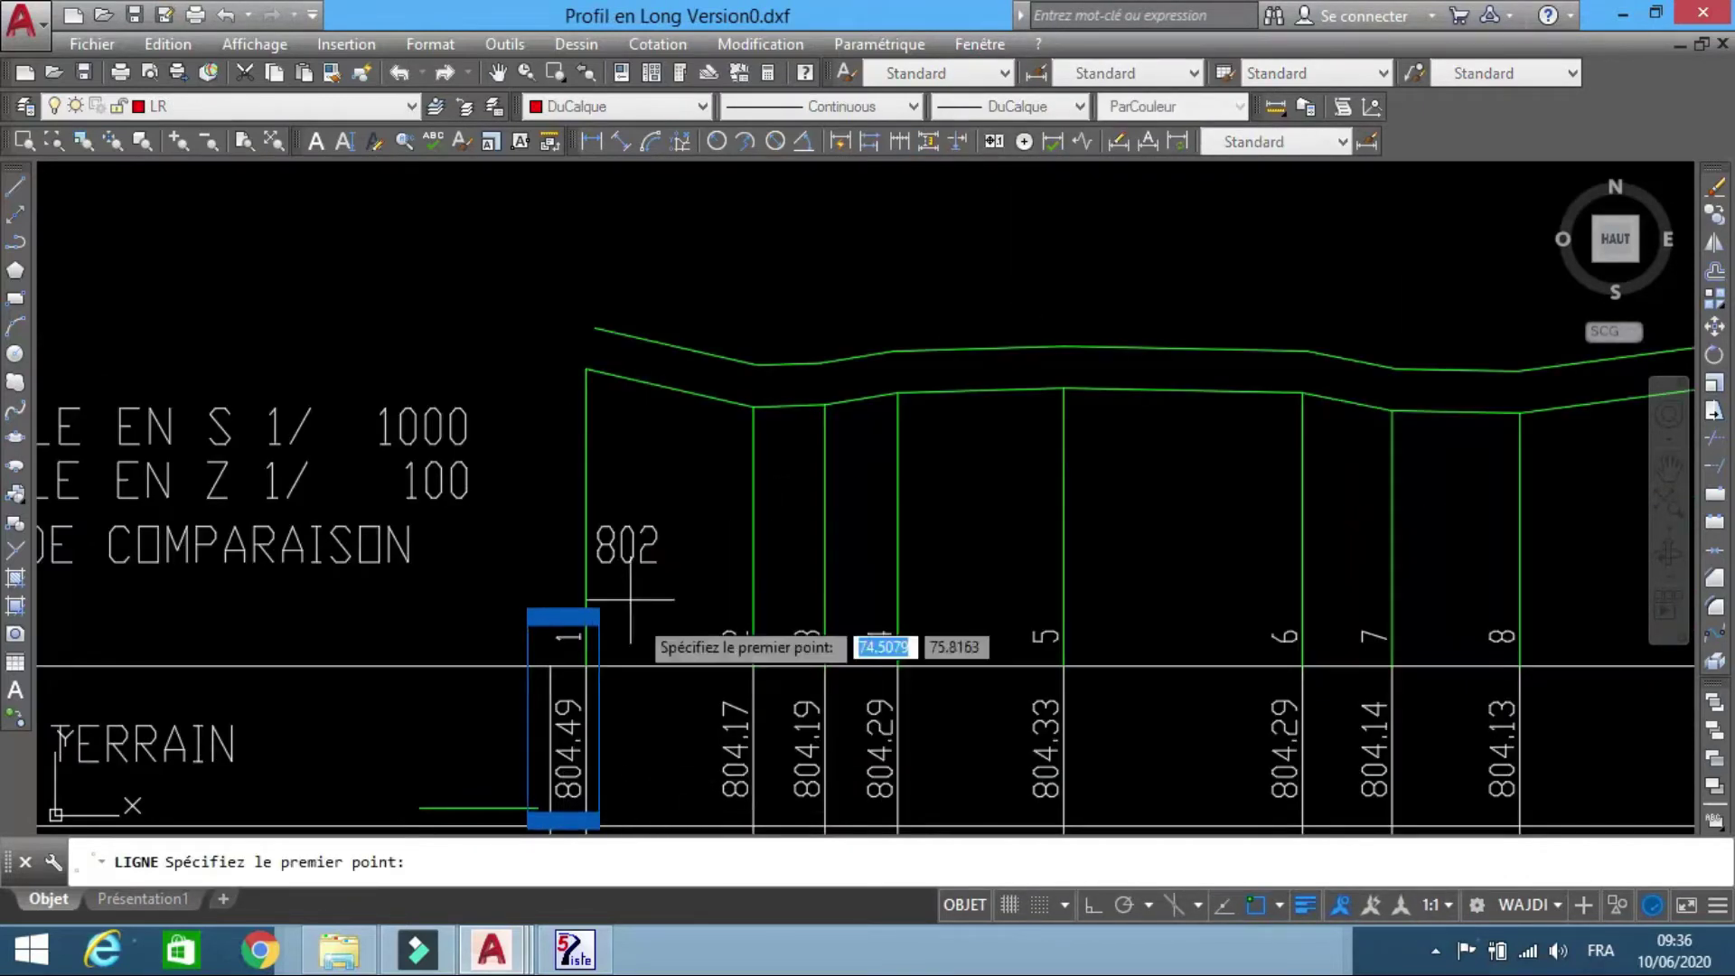
click(586, 369)
scroll(522, 369, down, 4)
scroll(522, 368, down, 2)
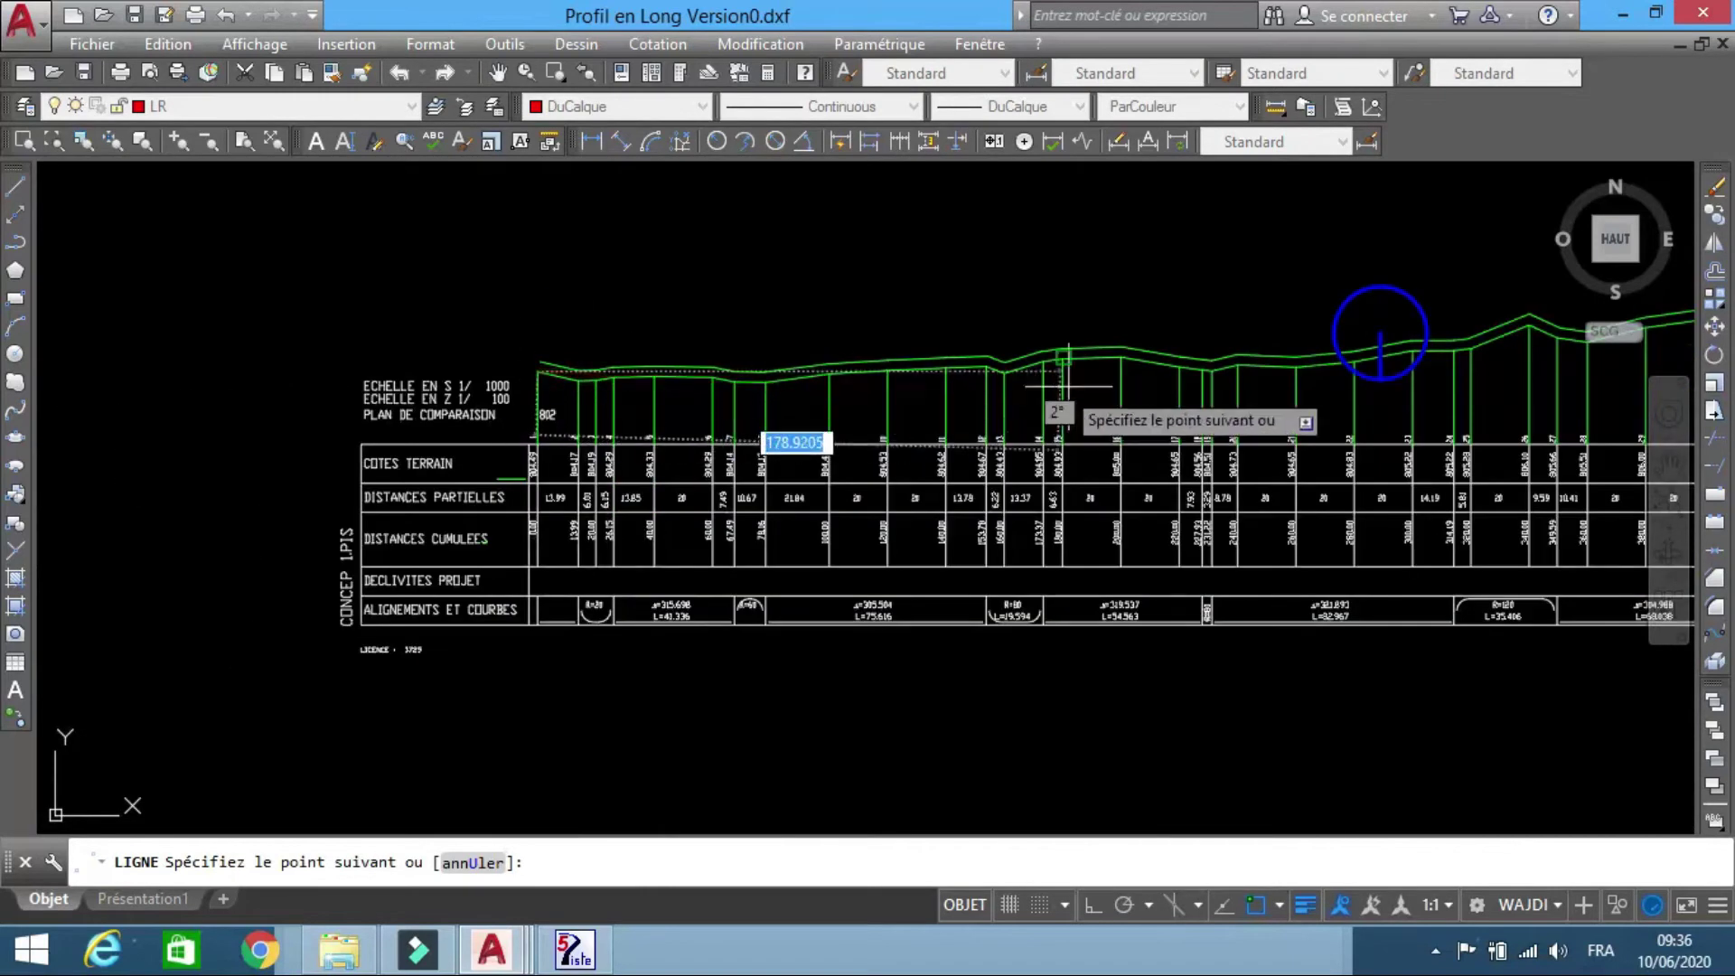
scroll(1175, 361, up, 1)
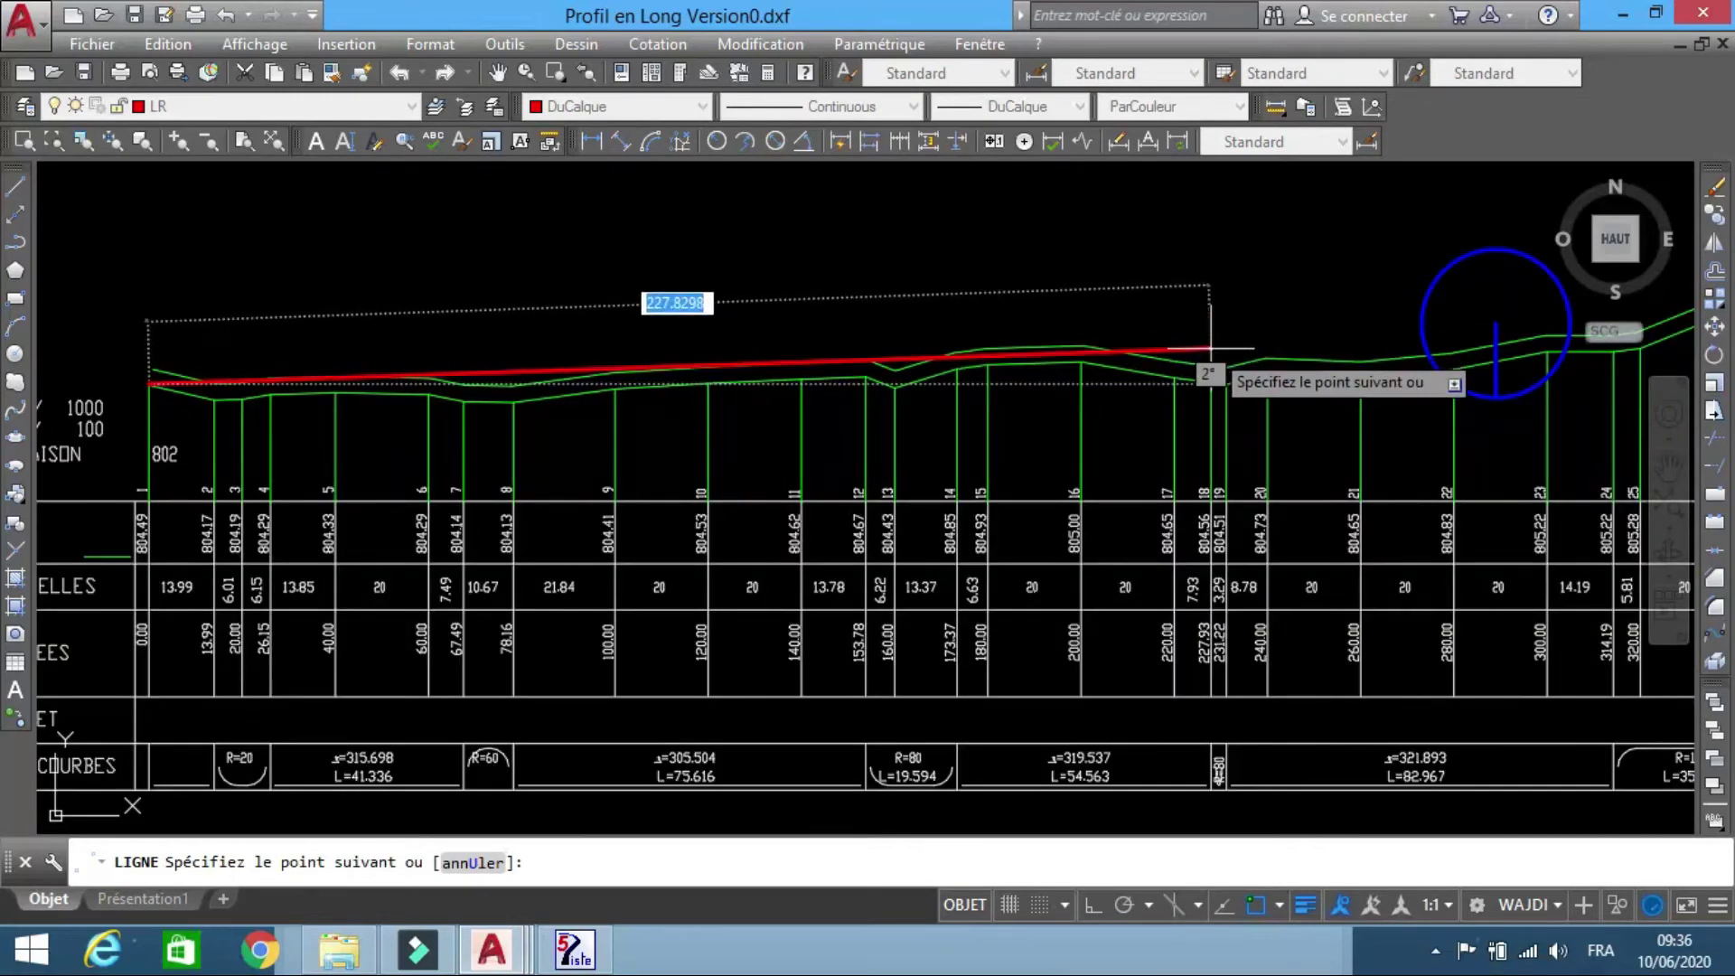
click(1210, 348)
key(Return)
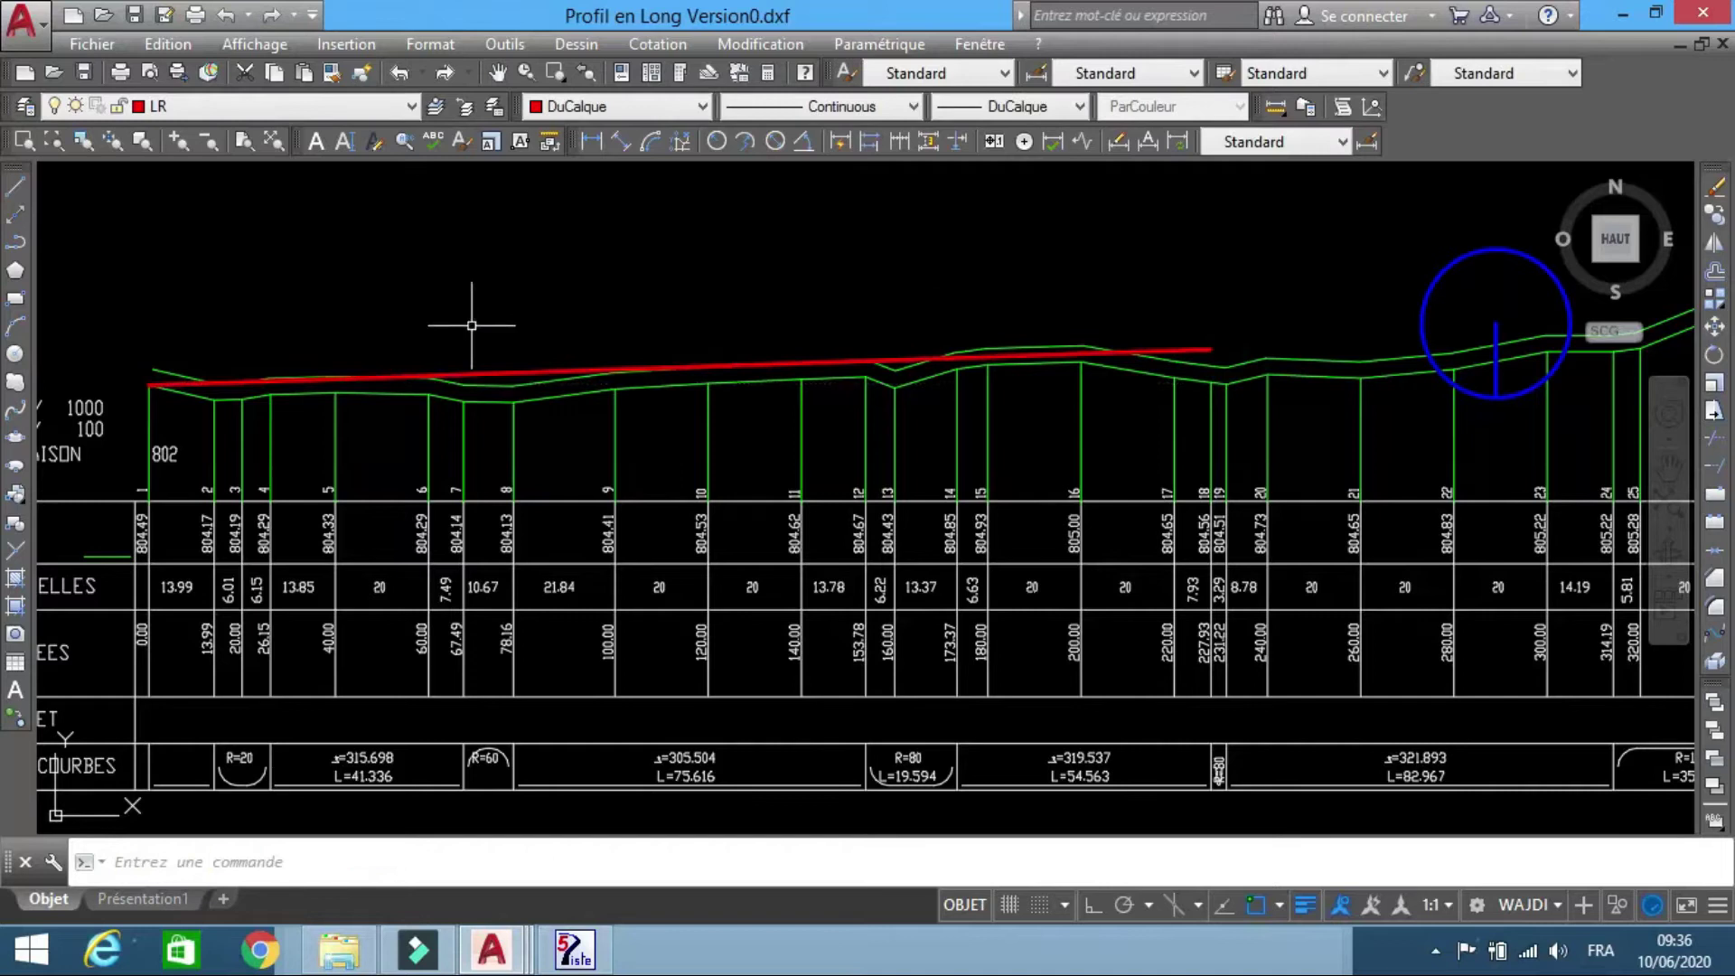
- Draw a line from where the red line crosses the offset terrain between profiles 16 and 17 to the top of the first blue structure line
scroll(1316, 279, down, 2)
scroll(1311, 289, up, 2)
key(Return)
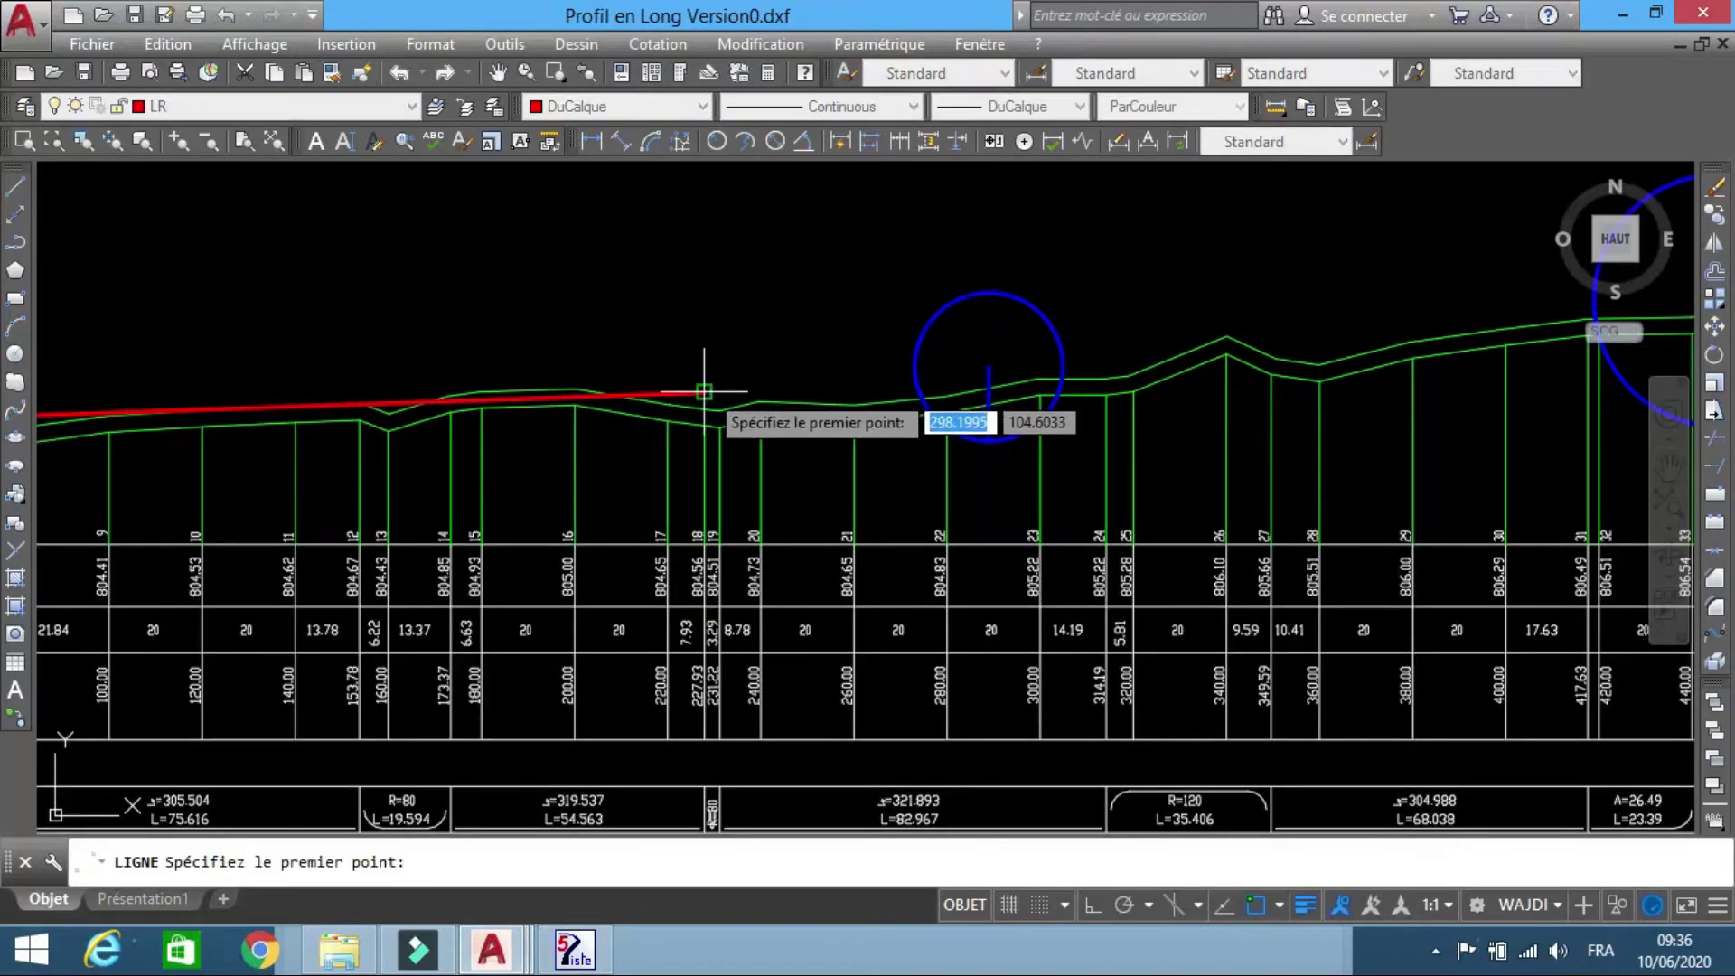
scroll(690, 376, up, 2)
click(554, 398)
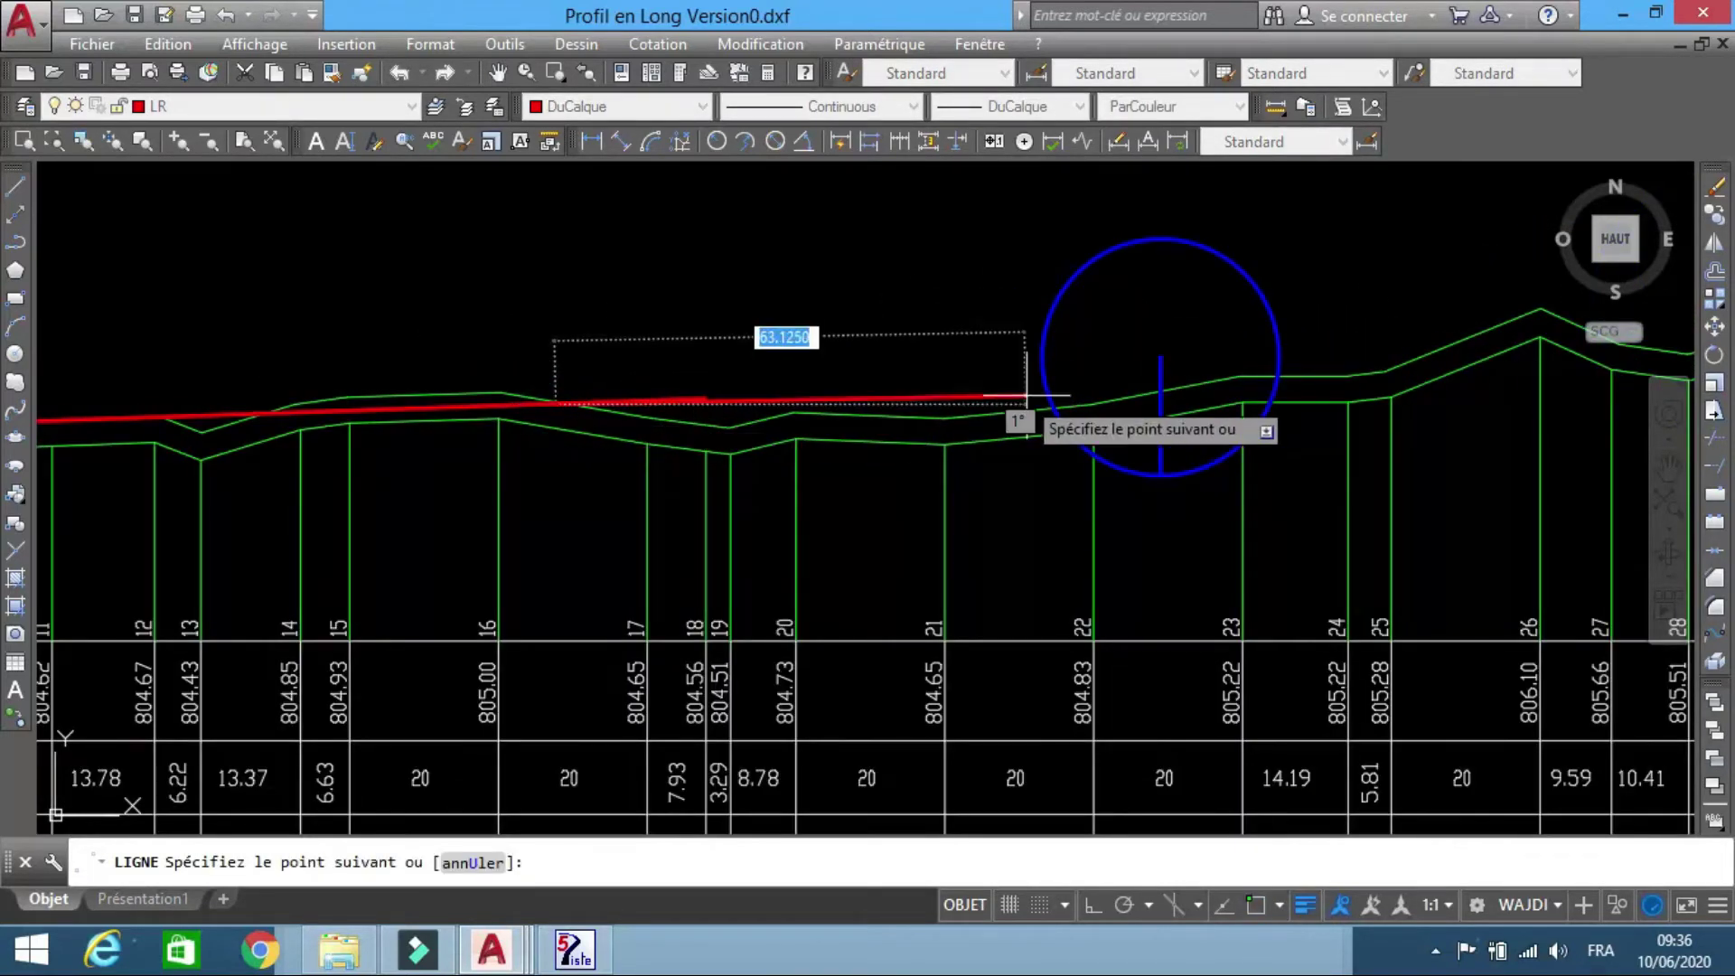
scroll(1161, 361, up, 2)
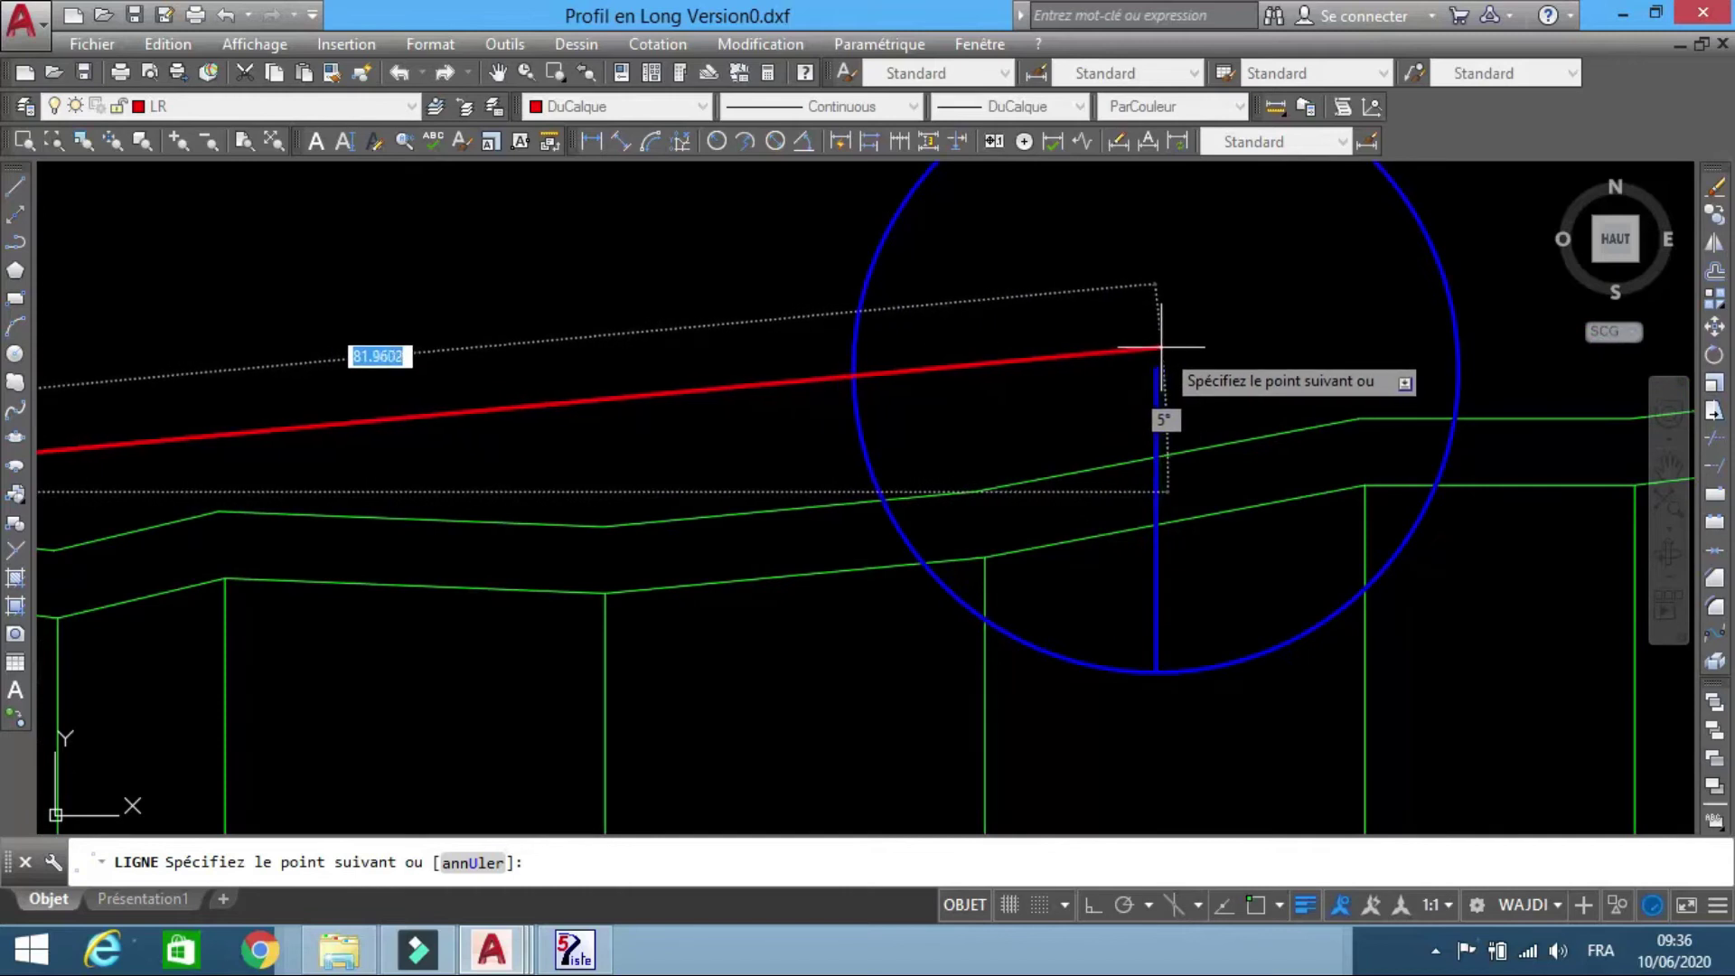
- Continue the red line from the first structure's top to the offset terrain at profile 29, and on to the second structure's top
scroll(890, 393, down, 3)
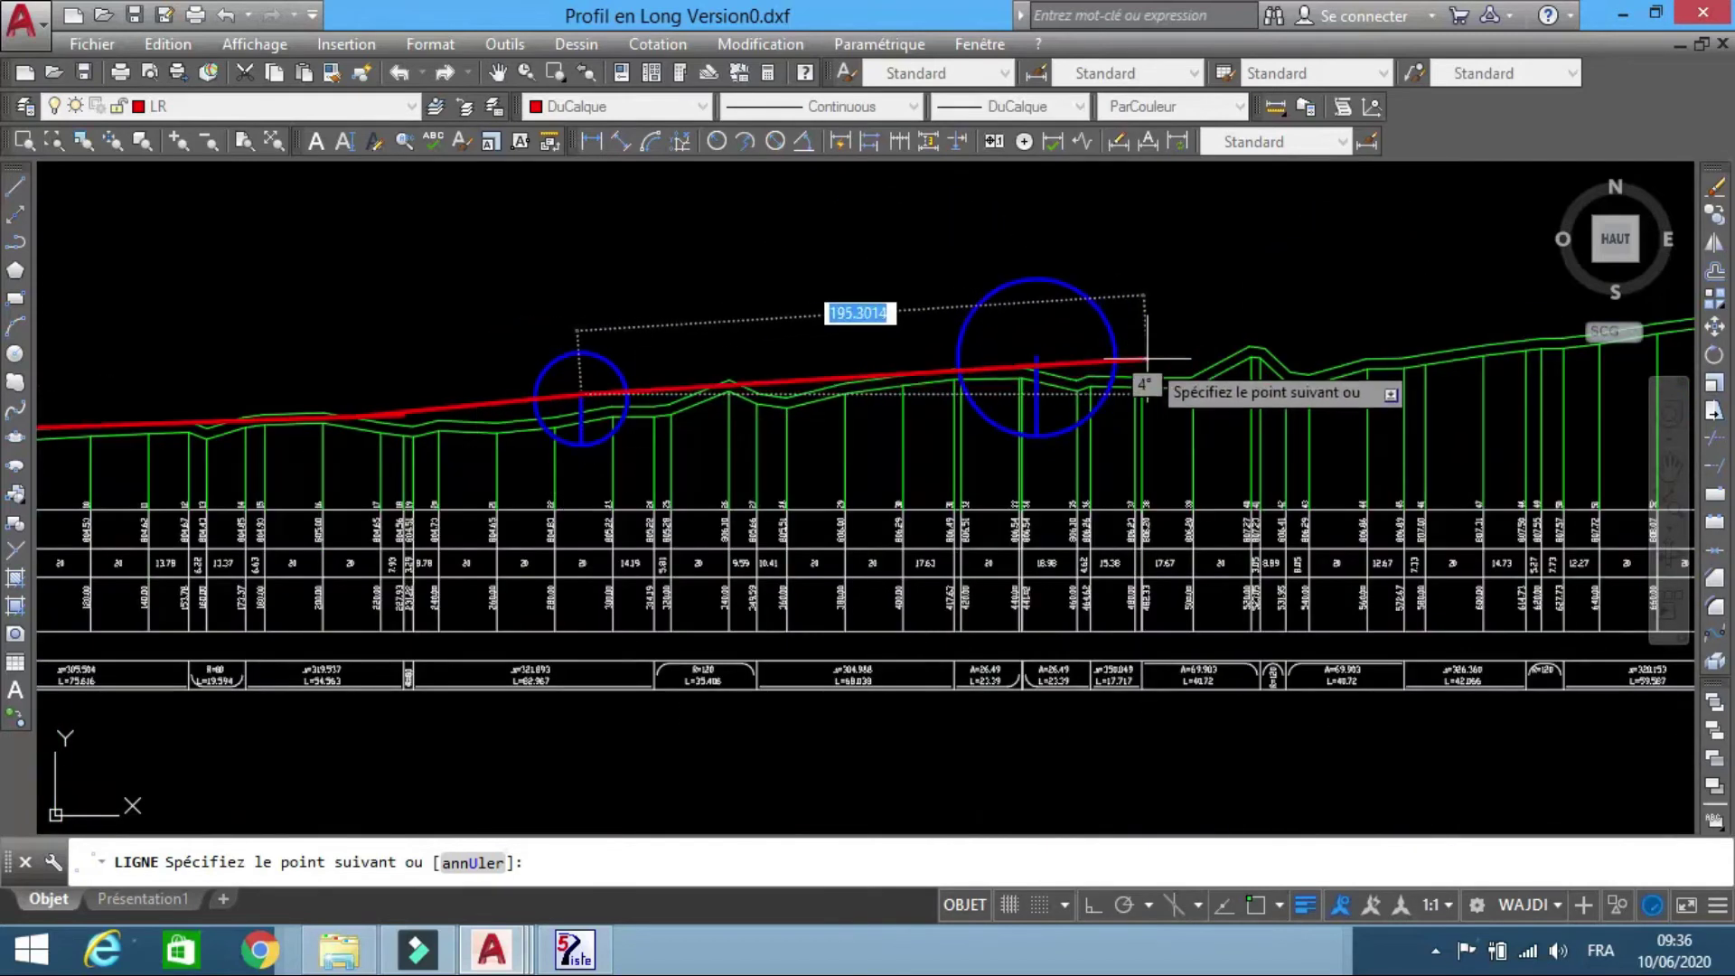
scroll(1149, 374, up, 2)
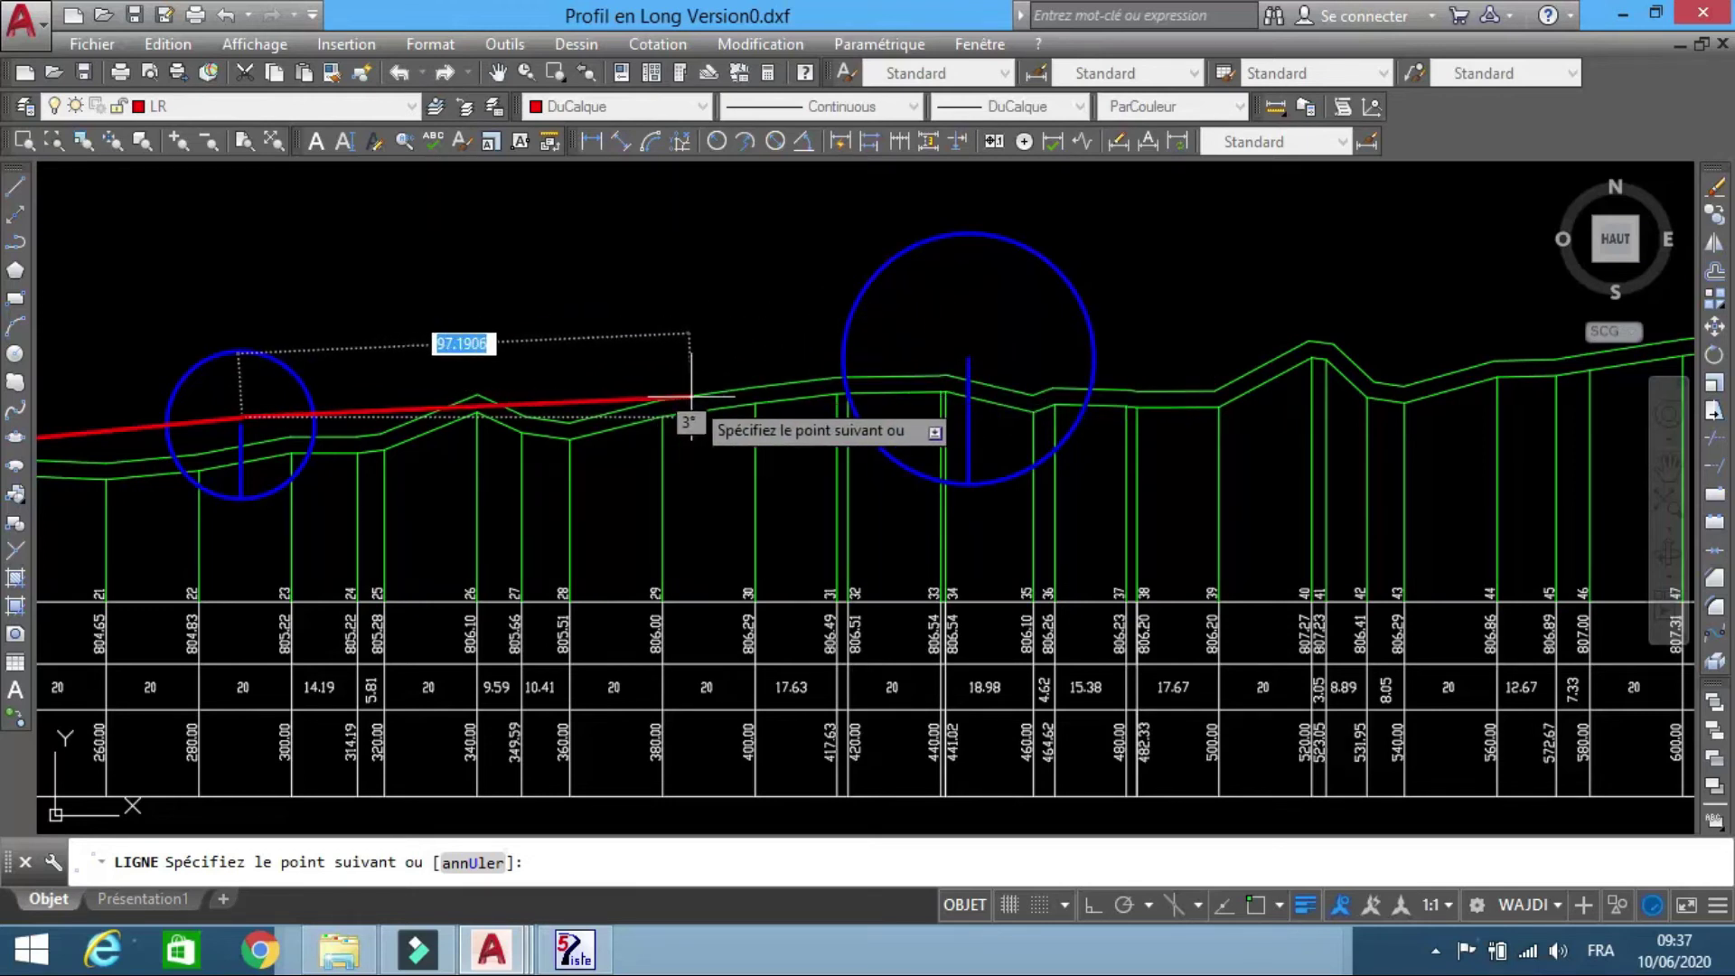
click(667, 400)
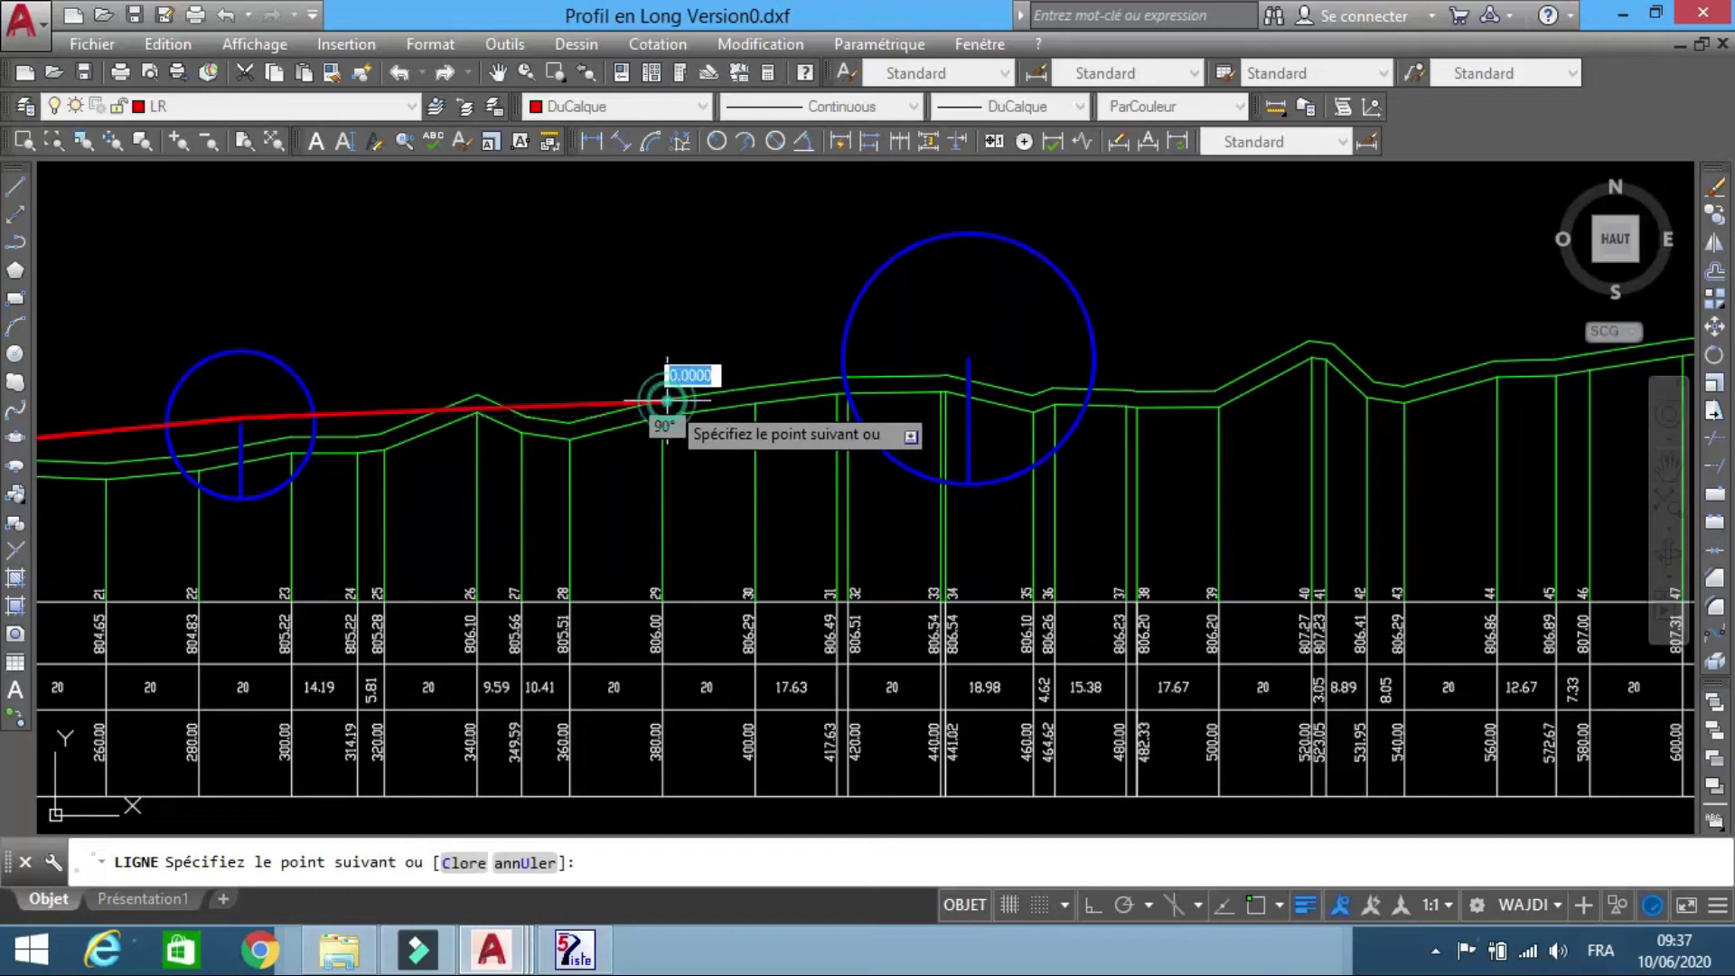
scroll(969, 354, up, 2)
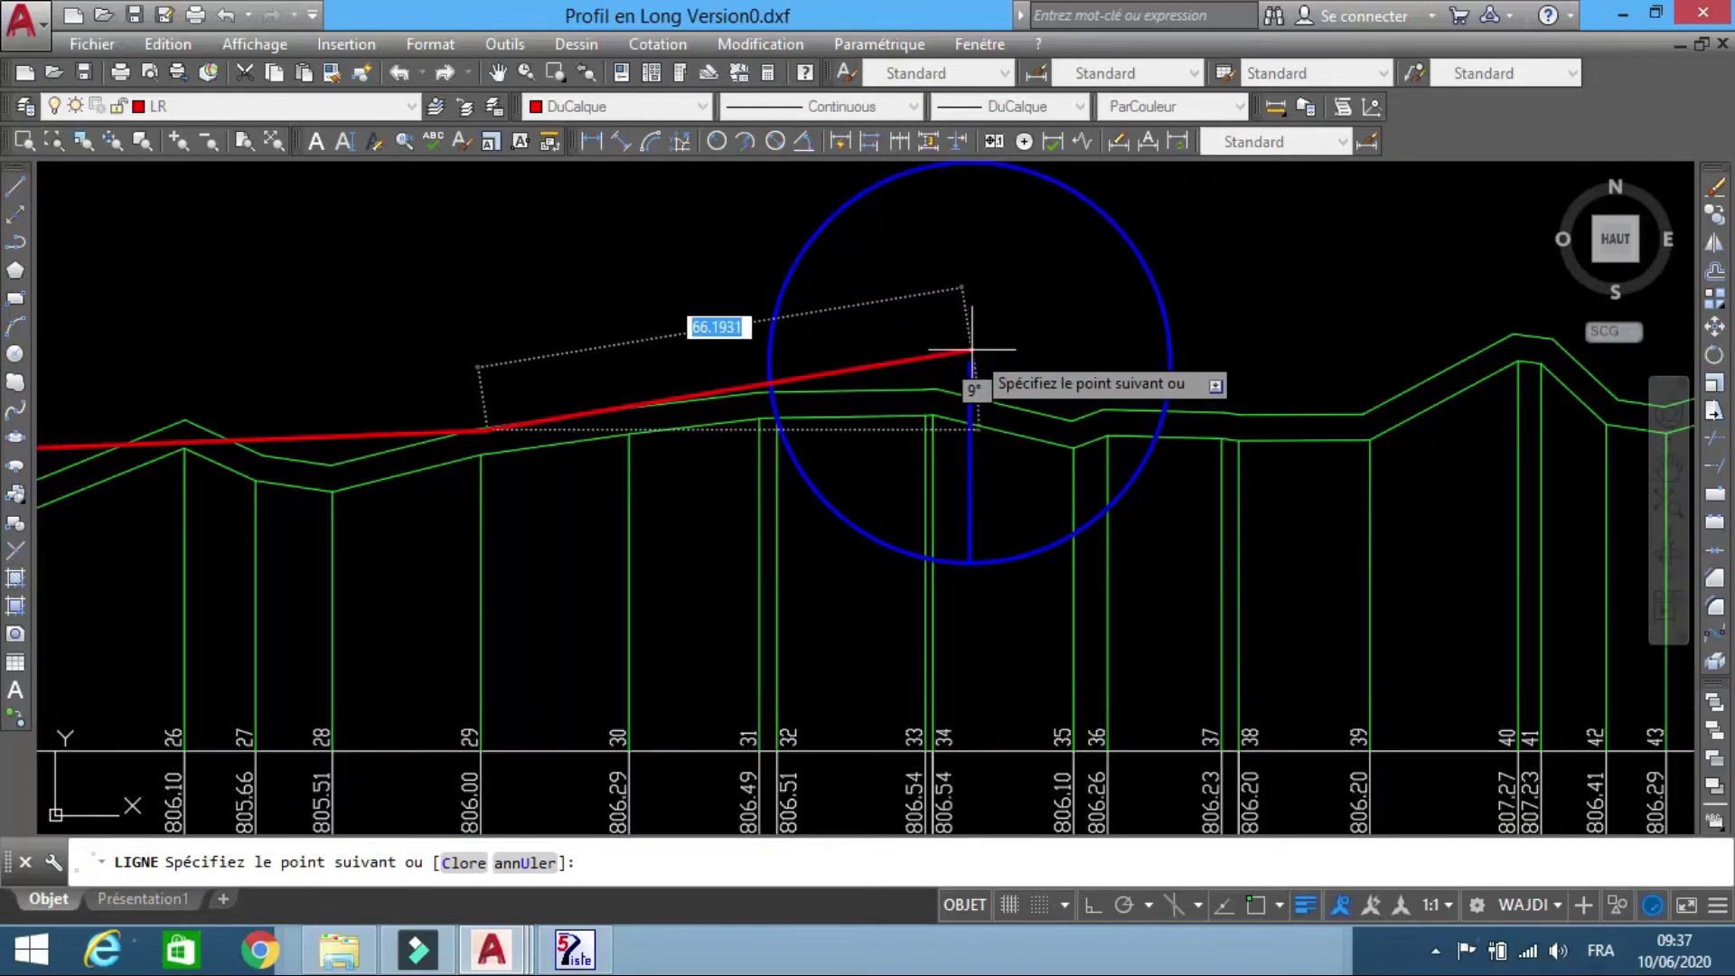
click(971, 349)
- Draw a nearly horizontal line about 170 long from the top of the second structure line to around profile 49
scroll(524, 353, down, 2)
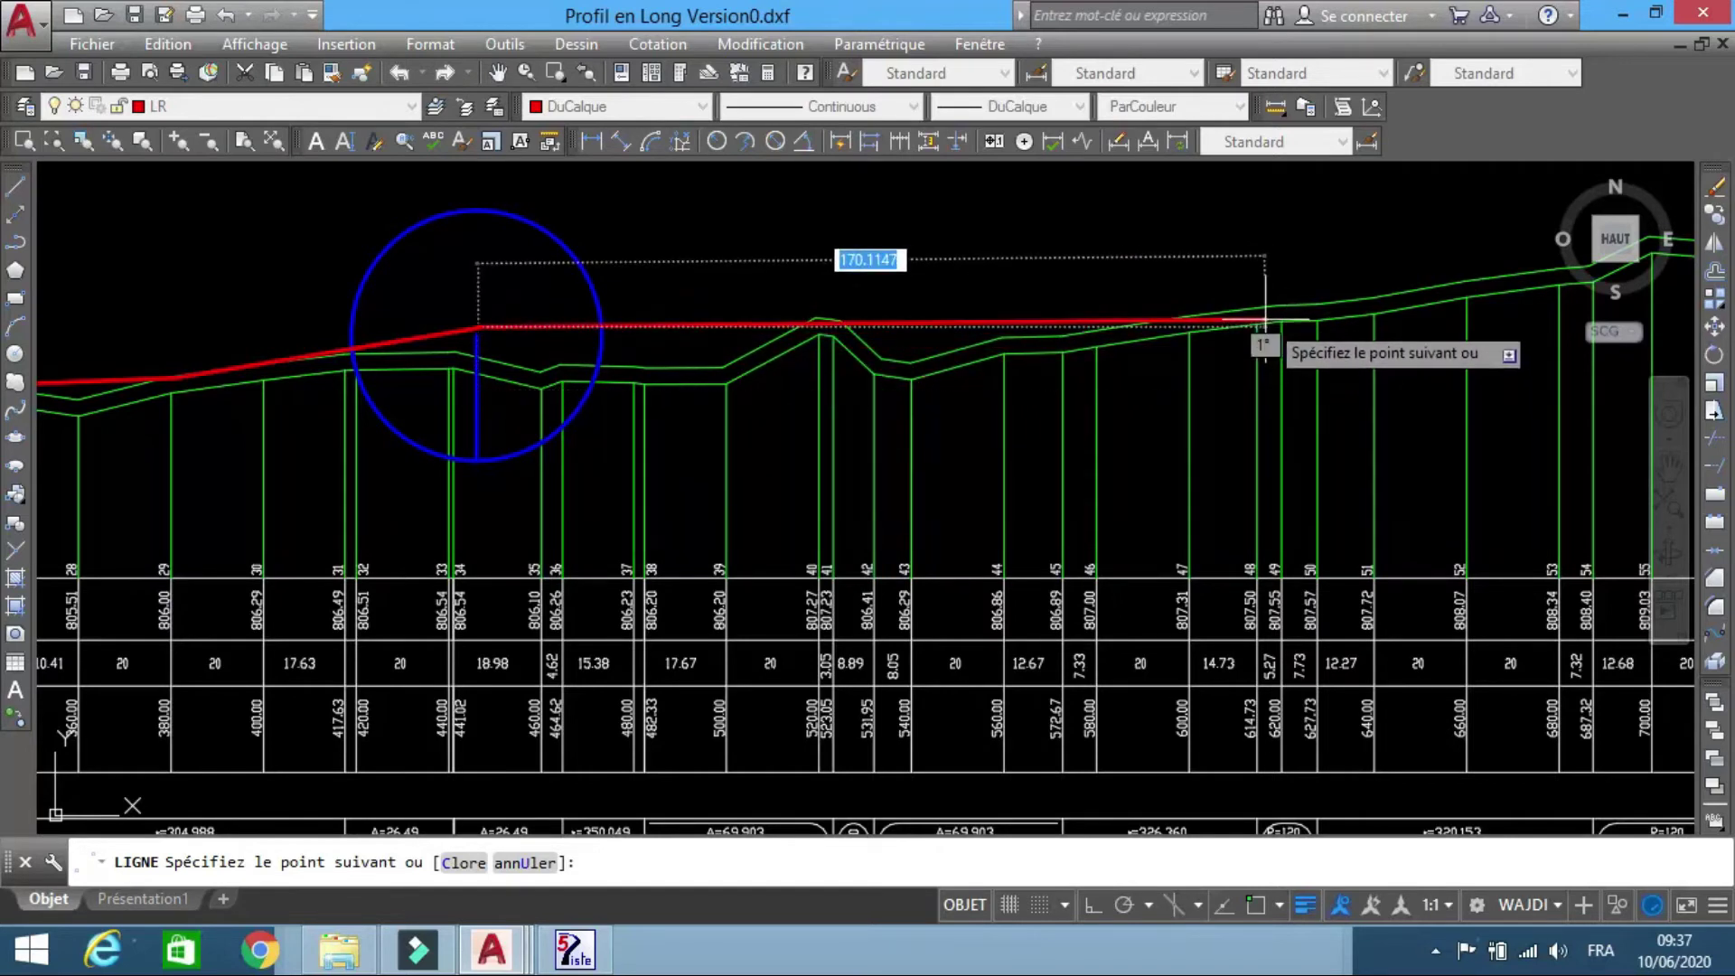
key(Escape)
scroll(754, 368, down, 3)
scroll(904, 342, up, 3)
key(Return)
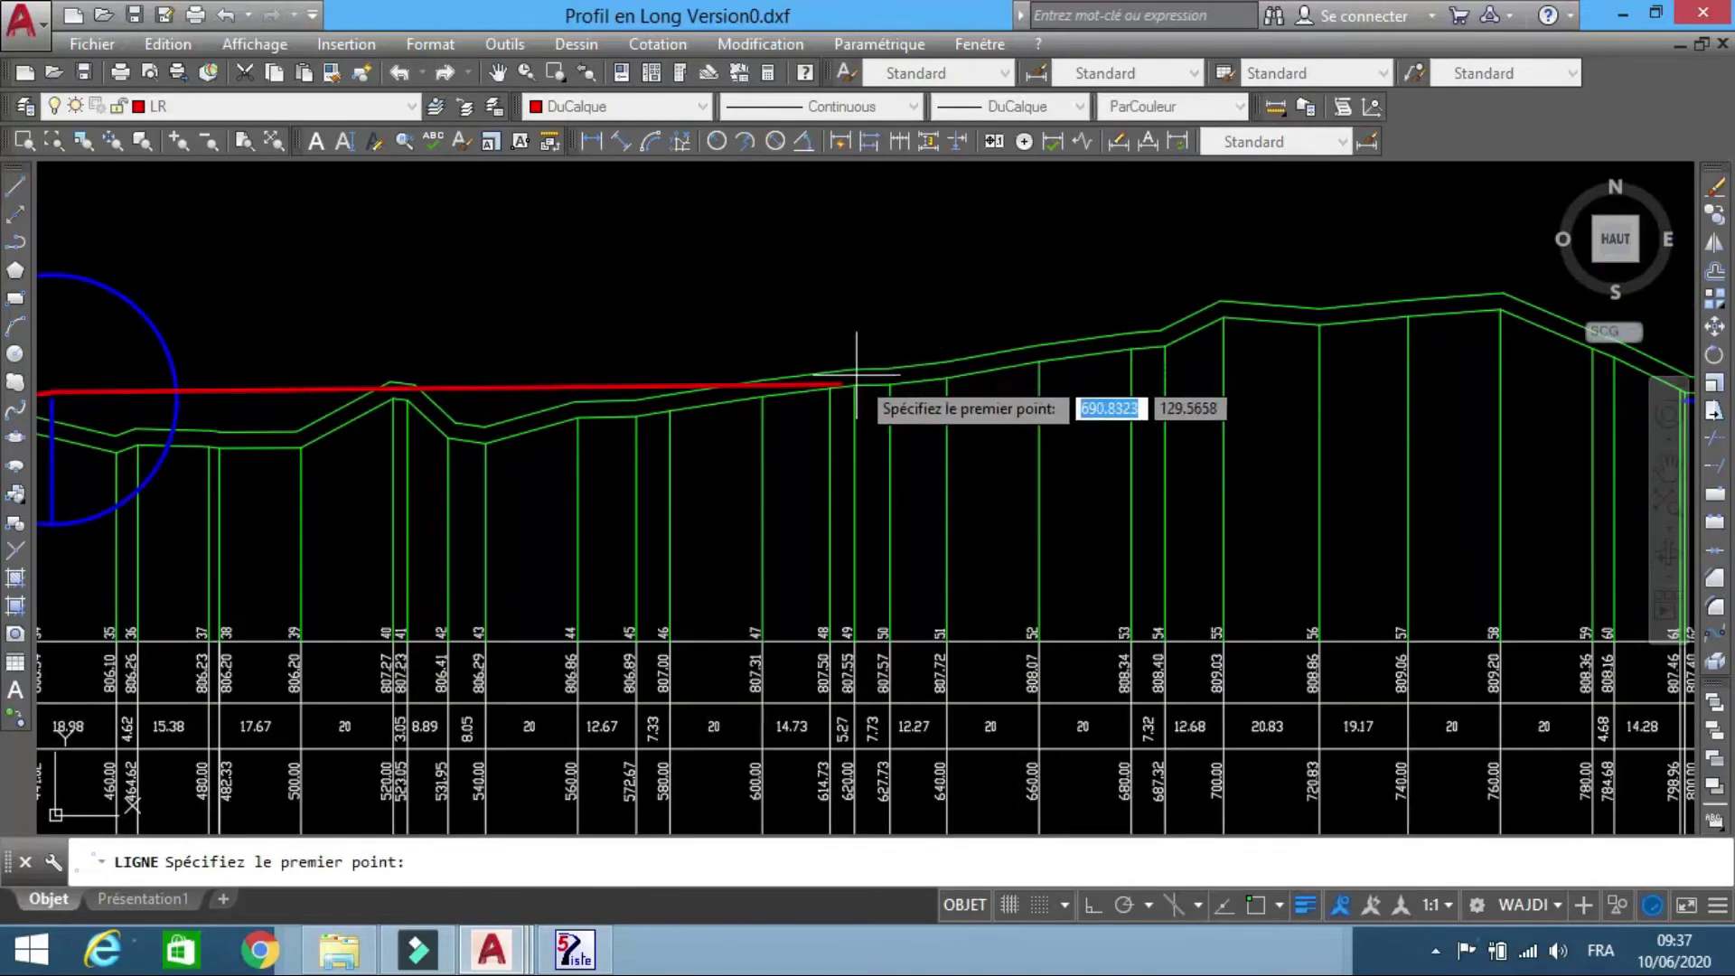
- Draw a line from the red line near profile 58 down to the start of the blue structure line at profile 62
scroll(751, 393, down, 2)
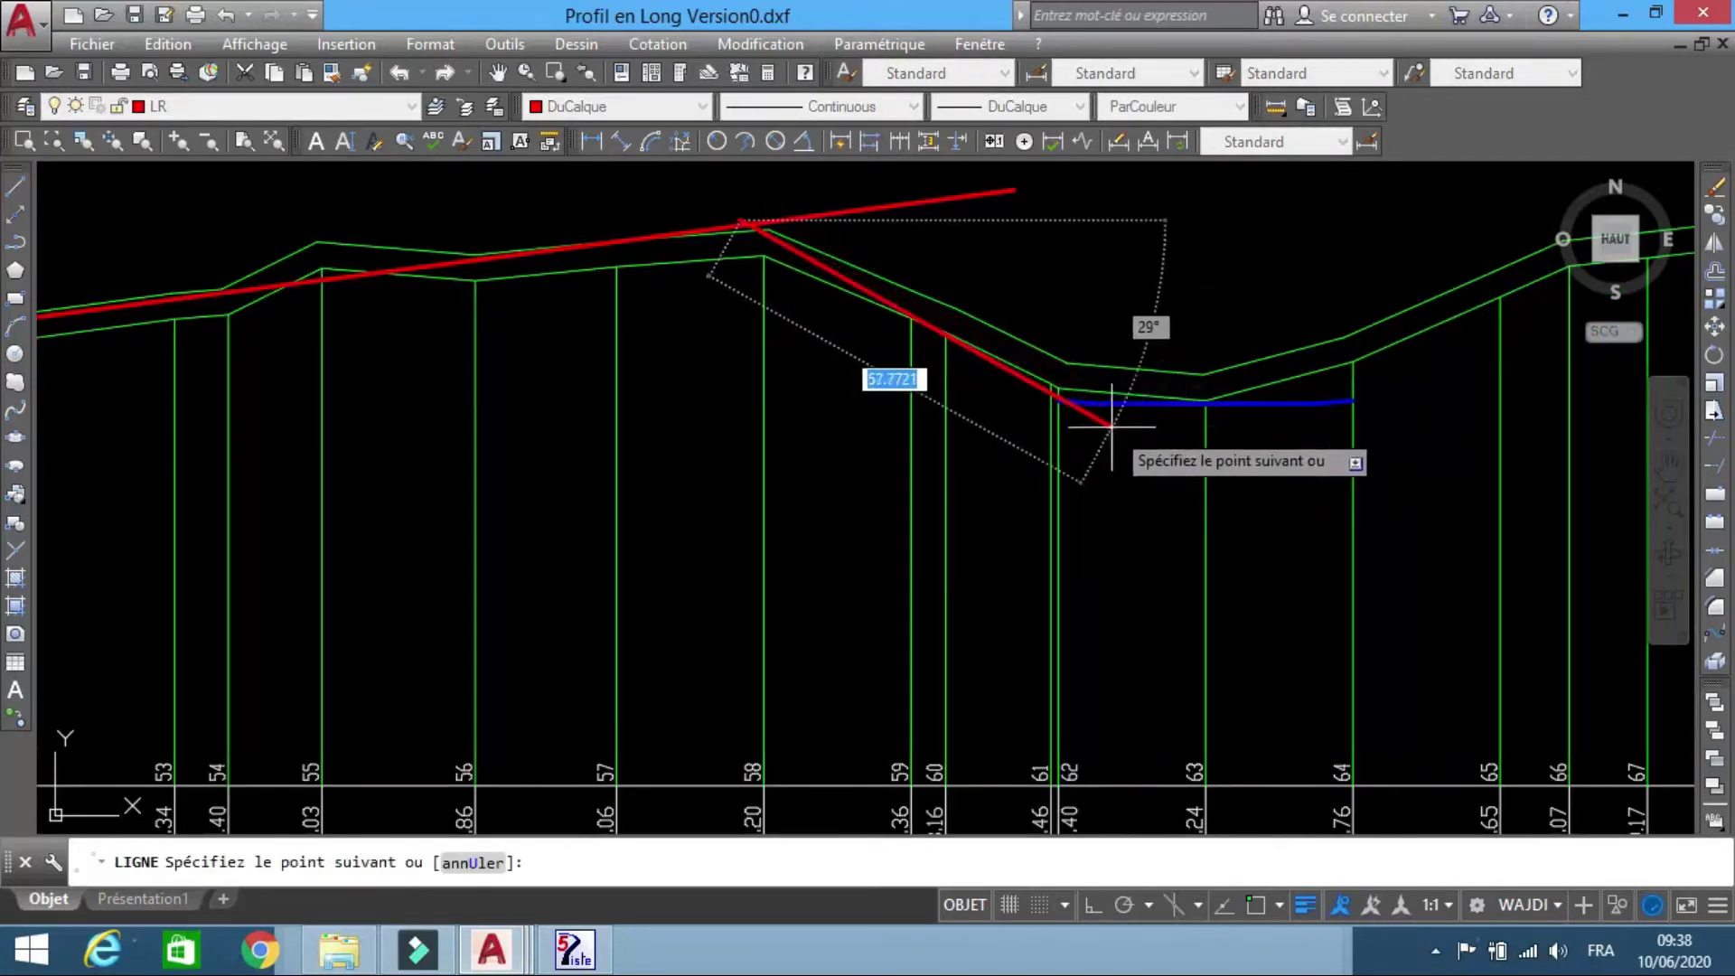
click(1018, 413)
key(Escape)
- Draw a line about 81 long from near profile 66 to the third structure's top, and another from there to just before profile 86
scroll(1142, 563, down, 2)
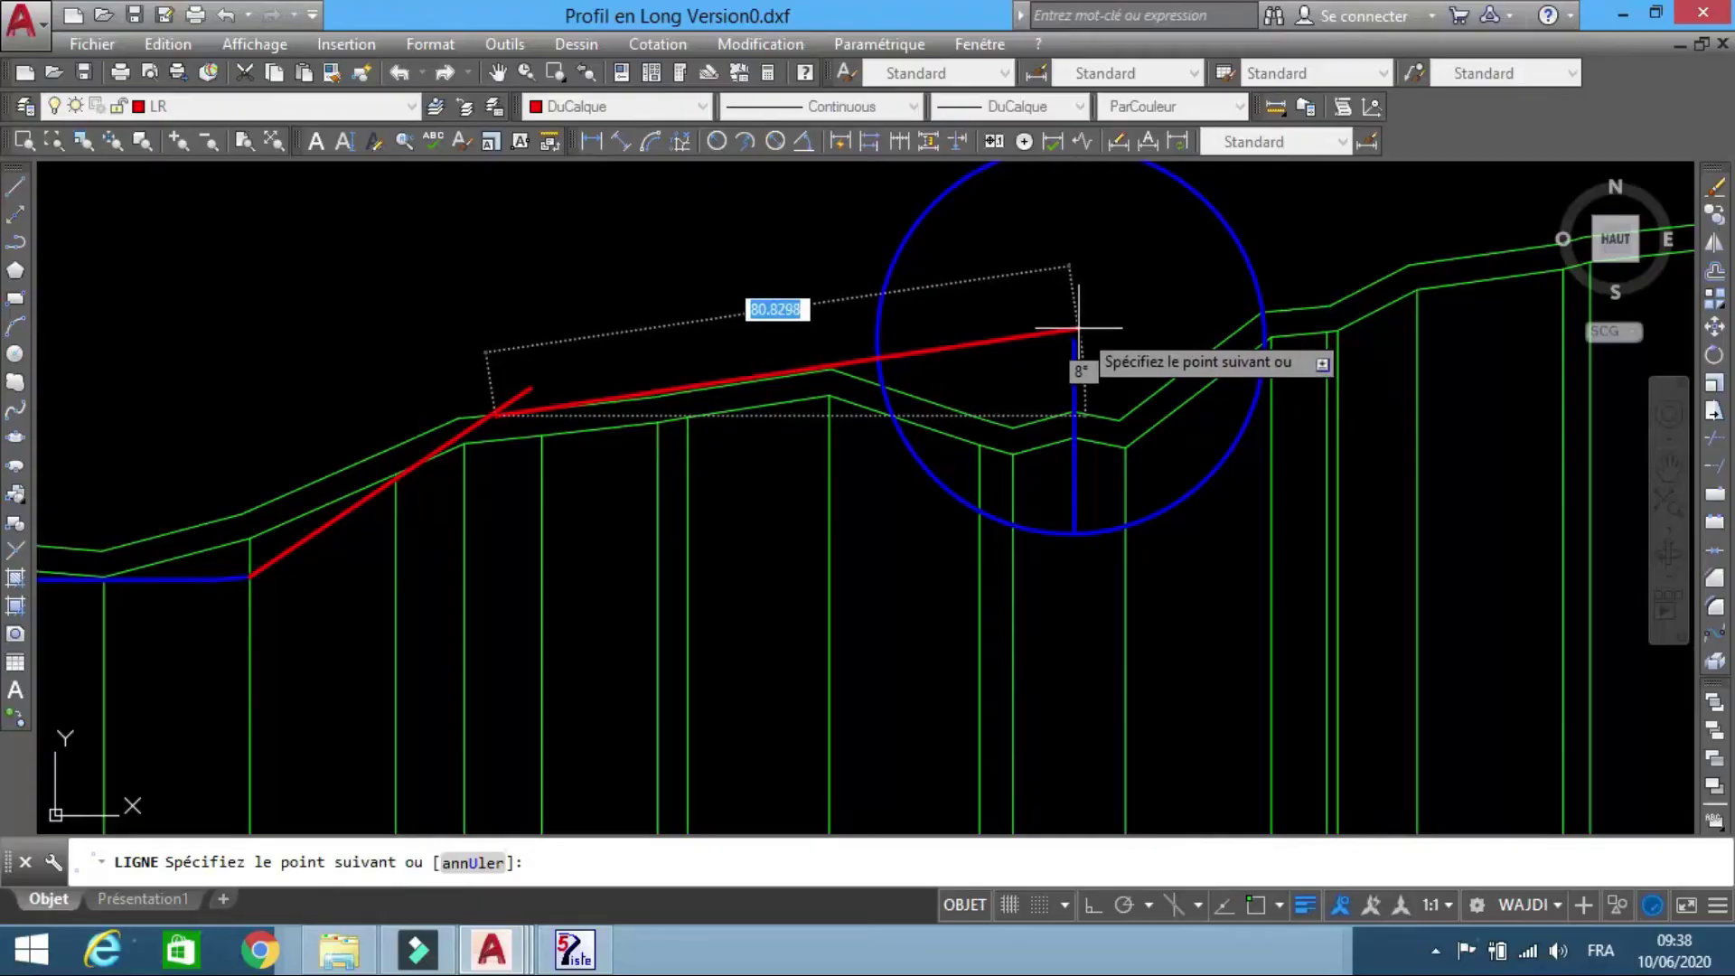
middle_drag(1079, 328, 555, 384)
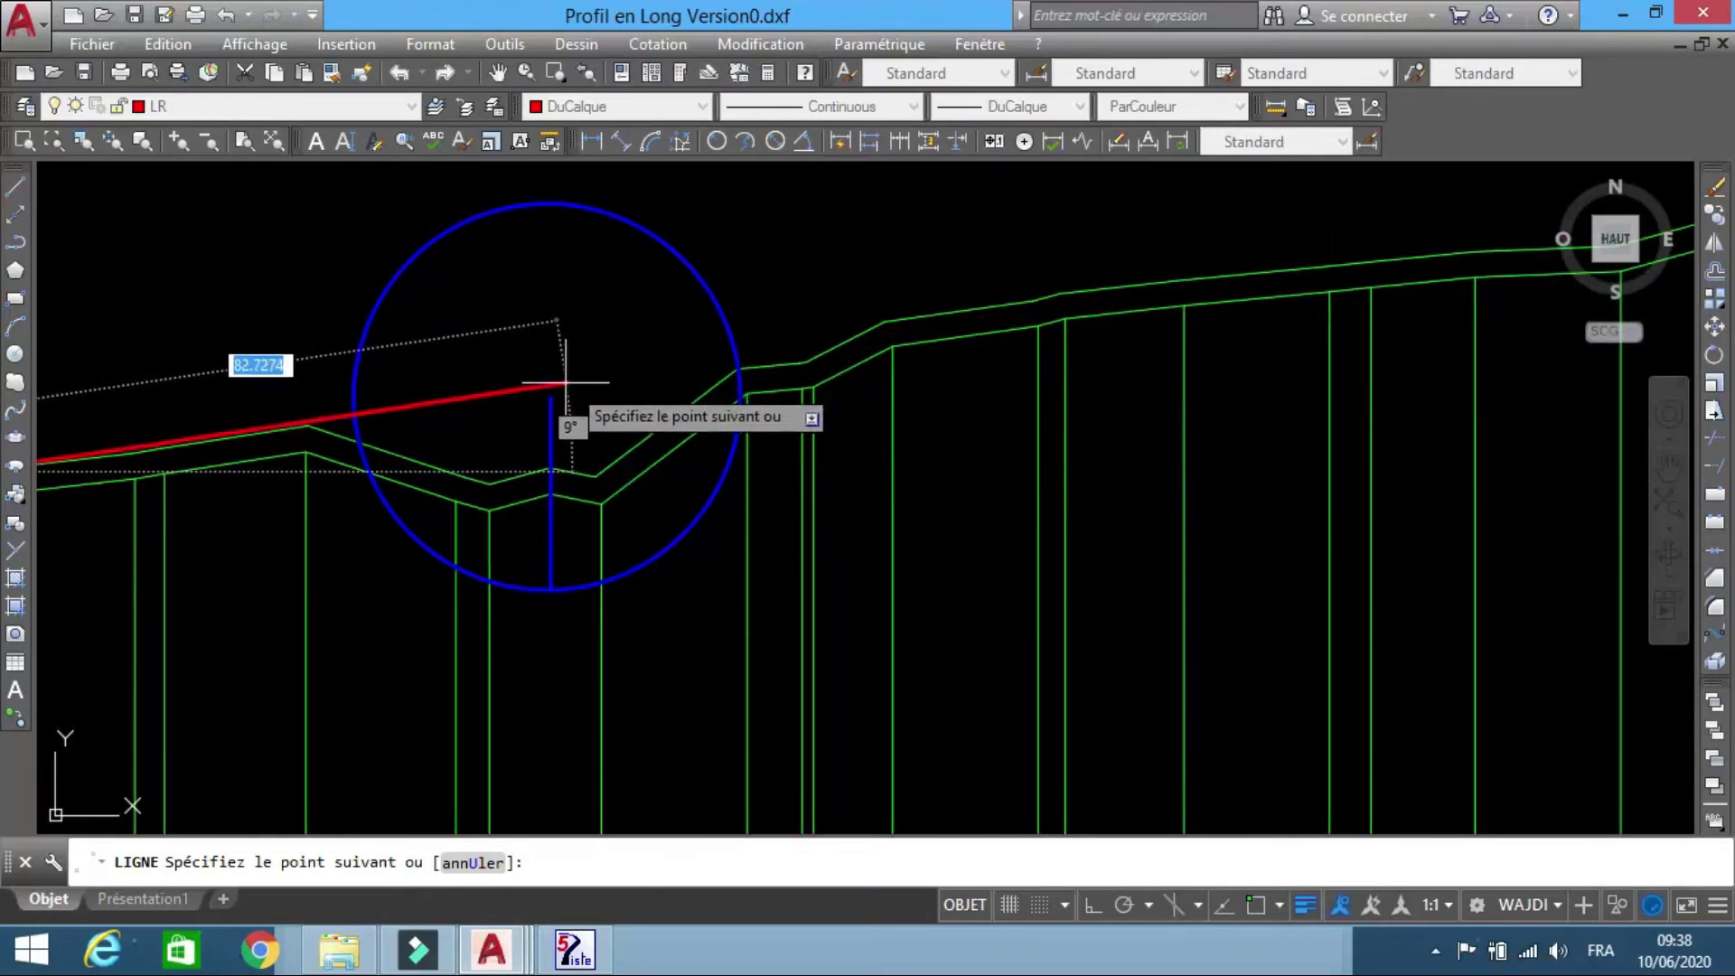
scroll(550, 381, down, 2)
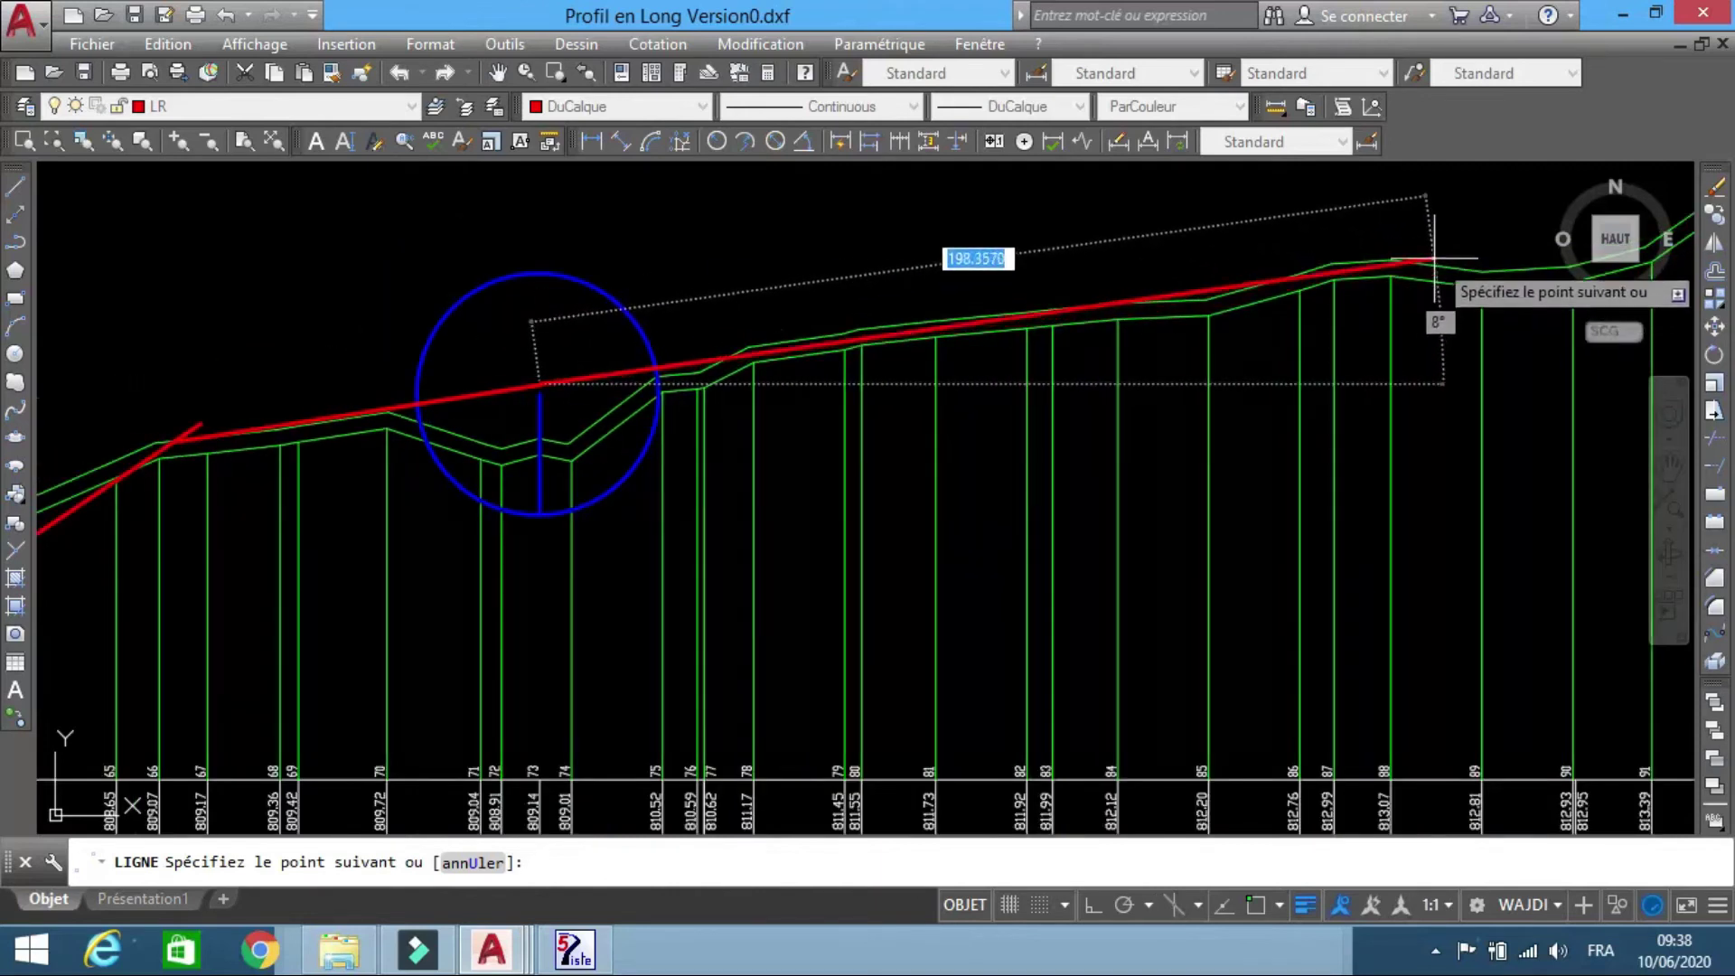
click(1280, 264)
key(Return)
- Draw a line from where the red line meets the offset terrain between profiles 81 and 82 to just past profile 93
key(Return)
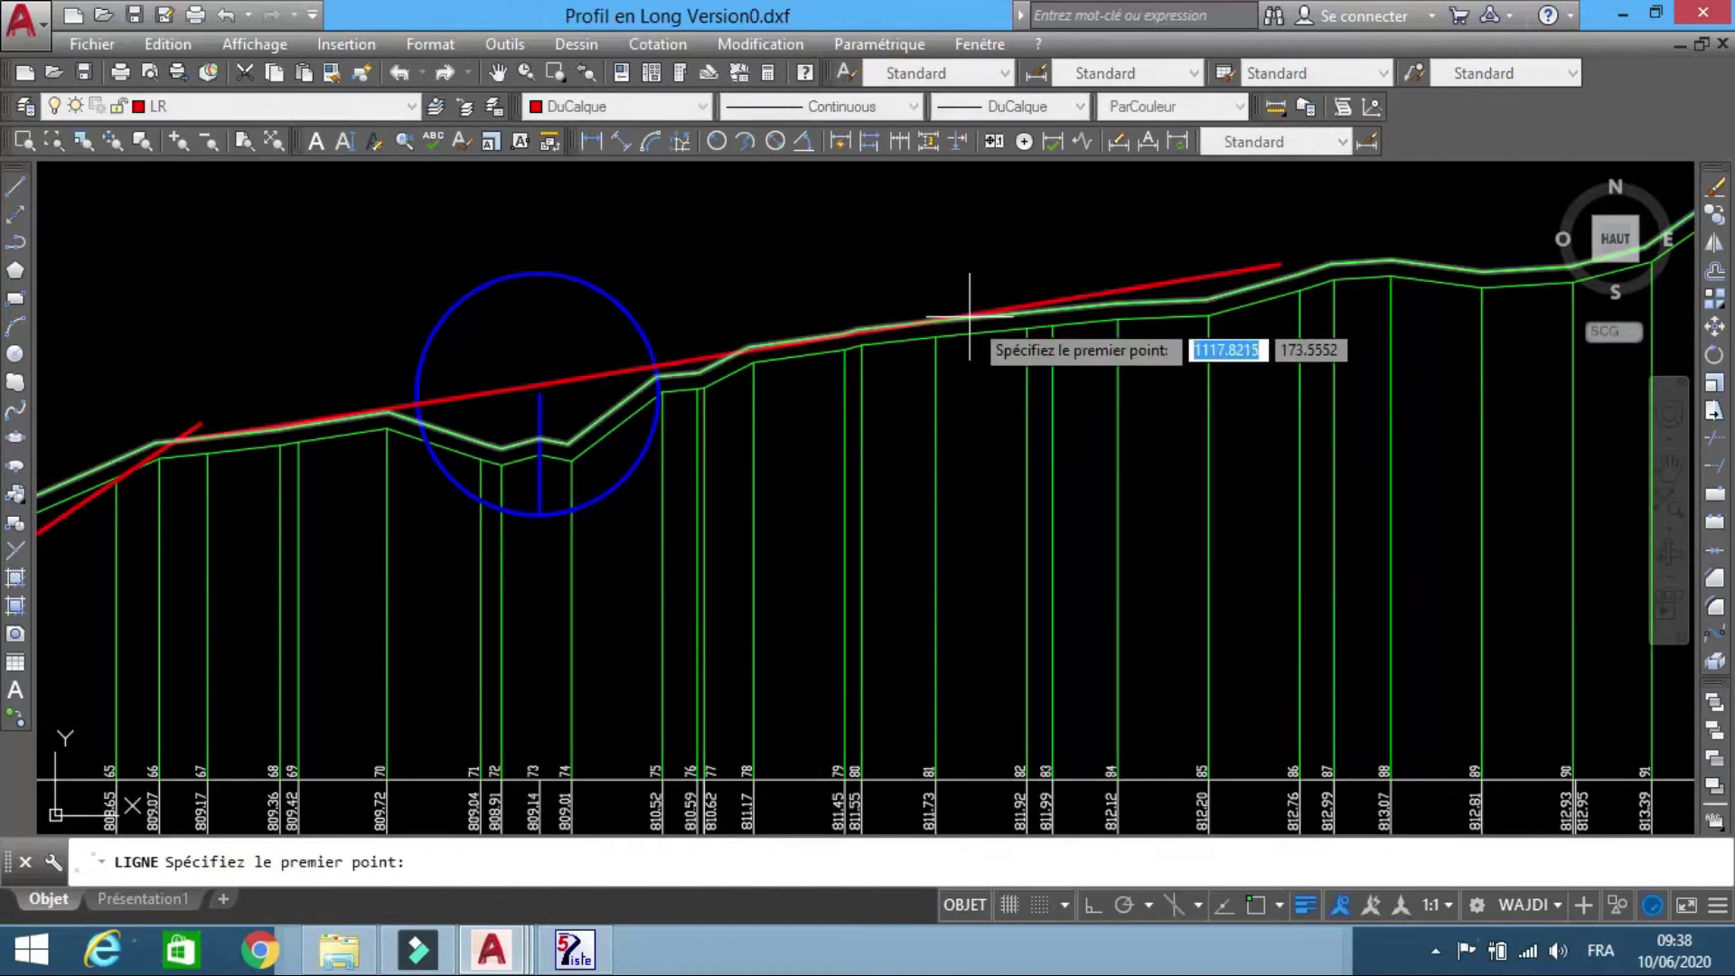
click(967, 317)
scroll(833, 337, down, 5)
scroll(1156, 320, up, 5)
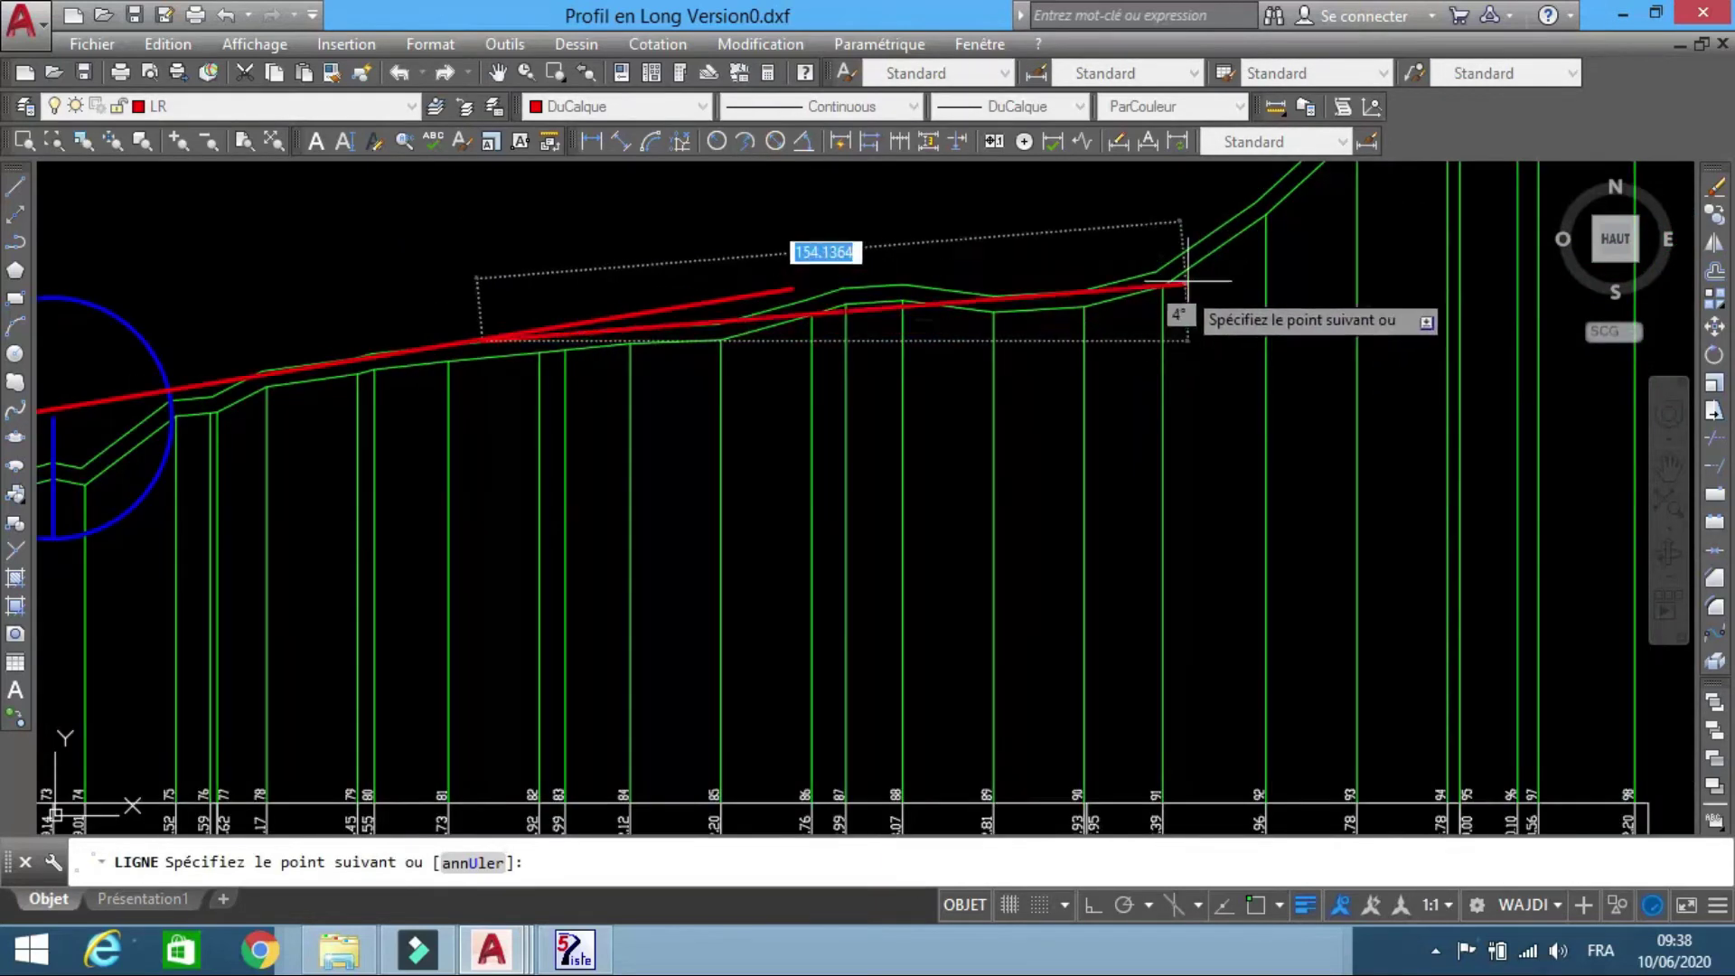
click(1377, 245)
key(Return)
- Draw a steep line about 128 long from the red line just past profile 91 to the terrain's end point at profile 98
scroll(1052, 417, down, 5)
scroll(1272, 197, up, 5)
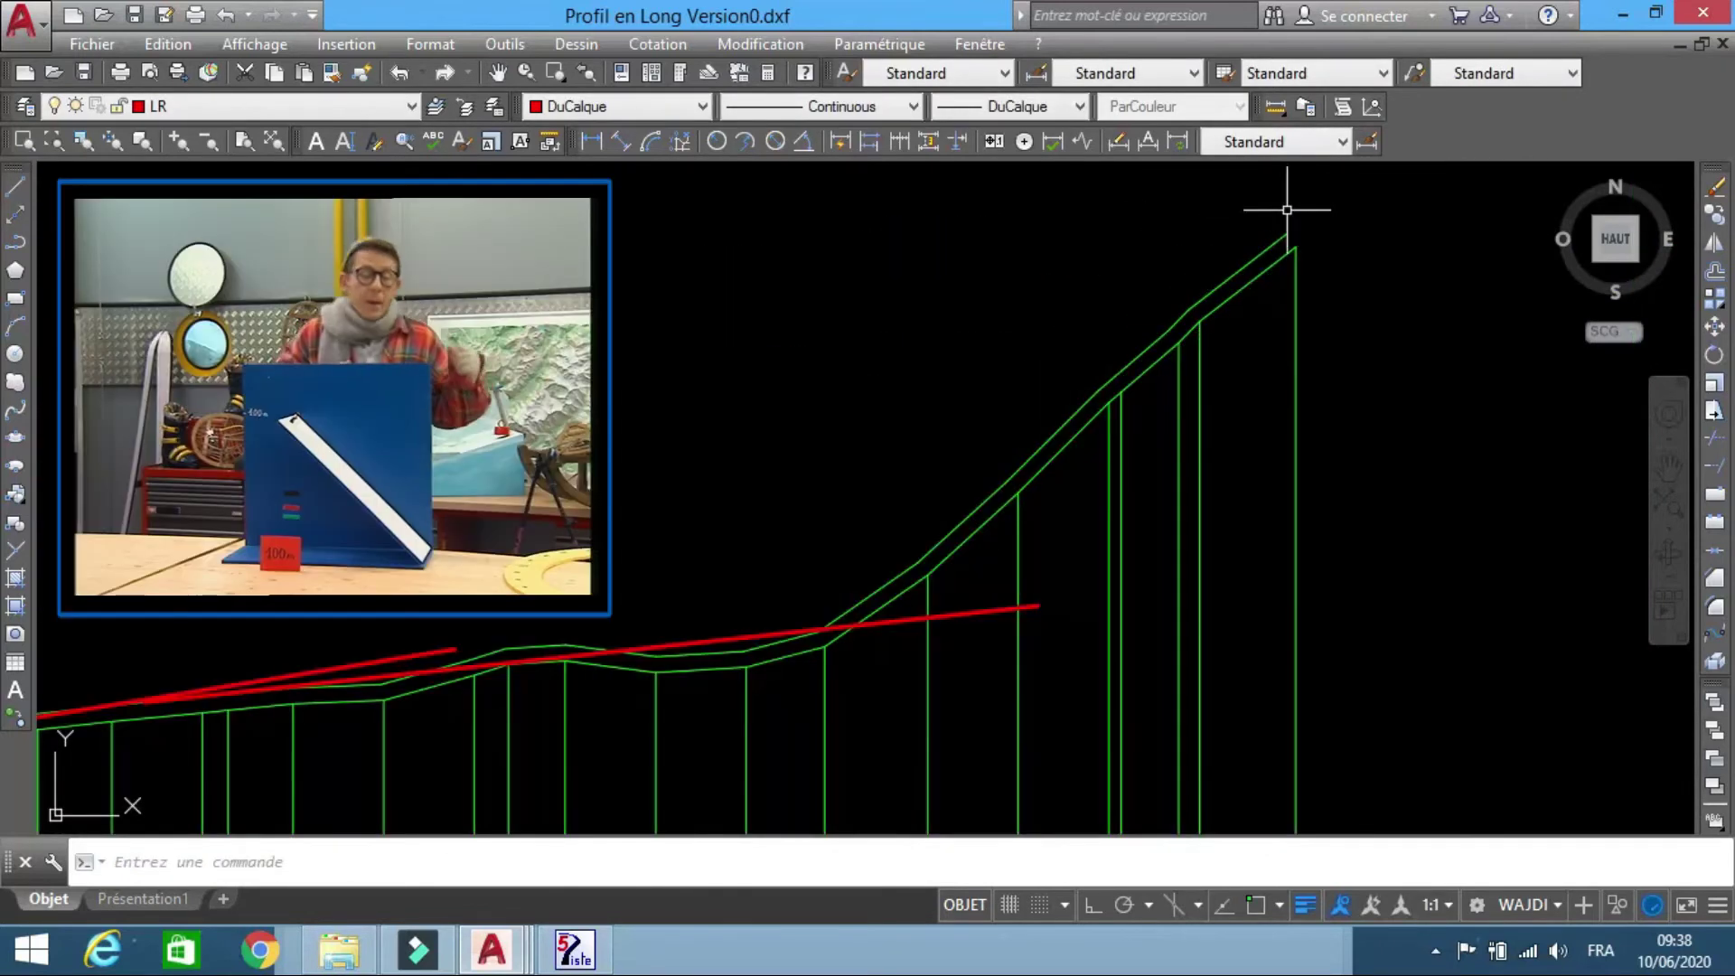
key(Return)
key(F3)
key(F3)
click(854, 624)
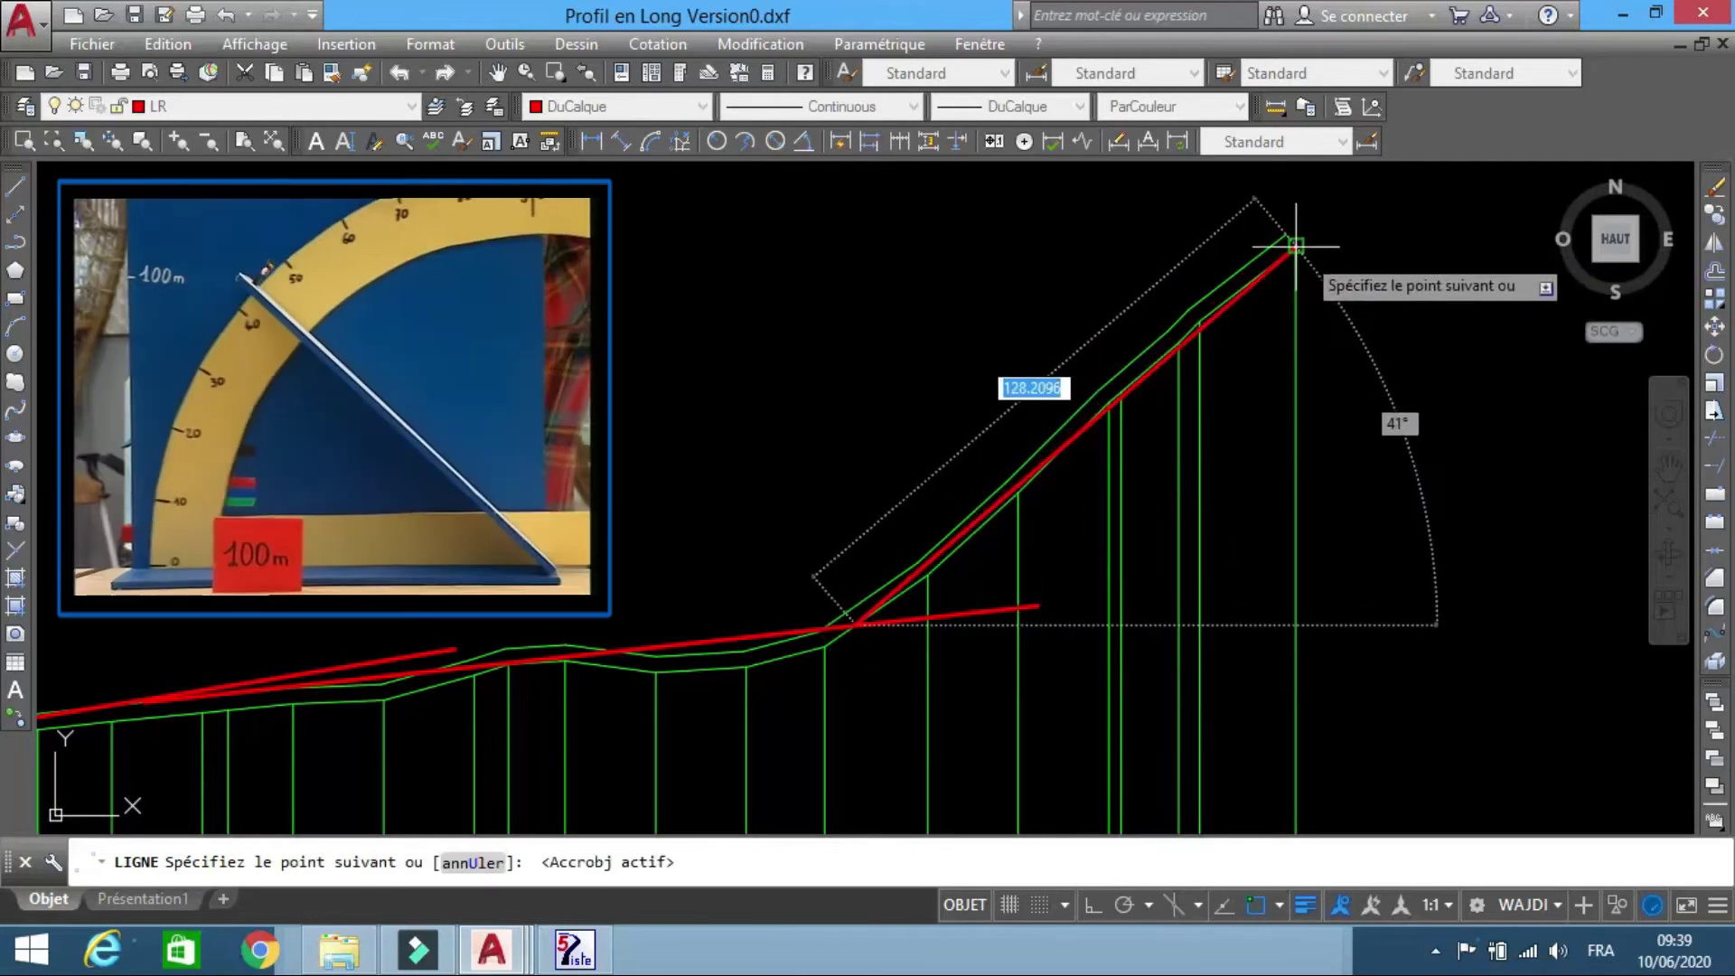
key(Escape)
- Stretch the lower endpoint of the steep final line back along the red line to profile 91
click(883, 600)
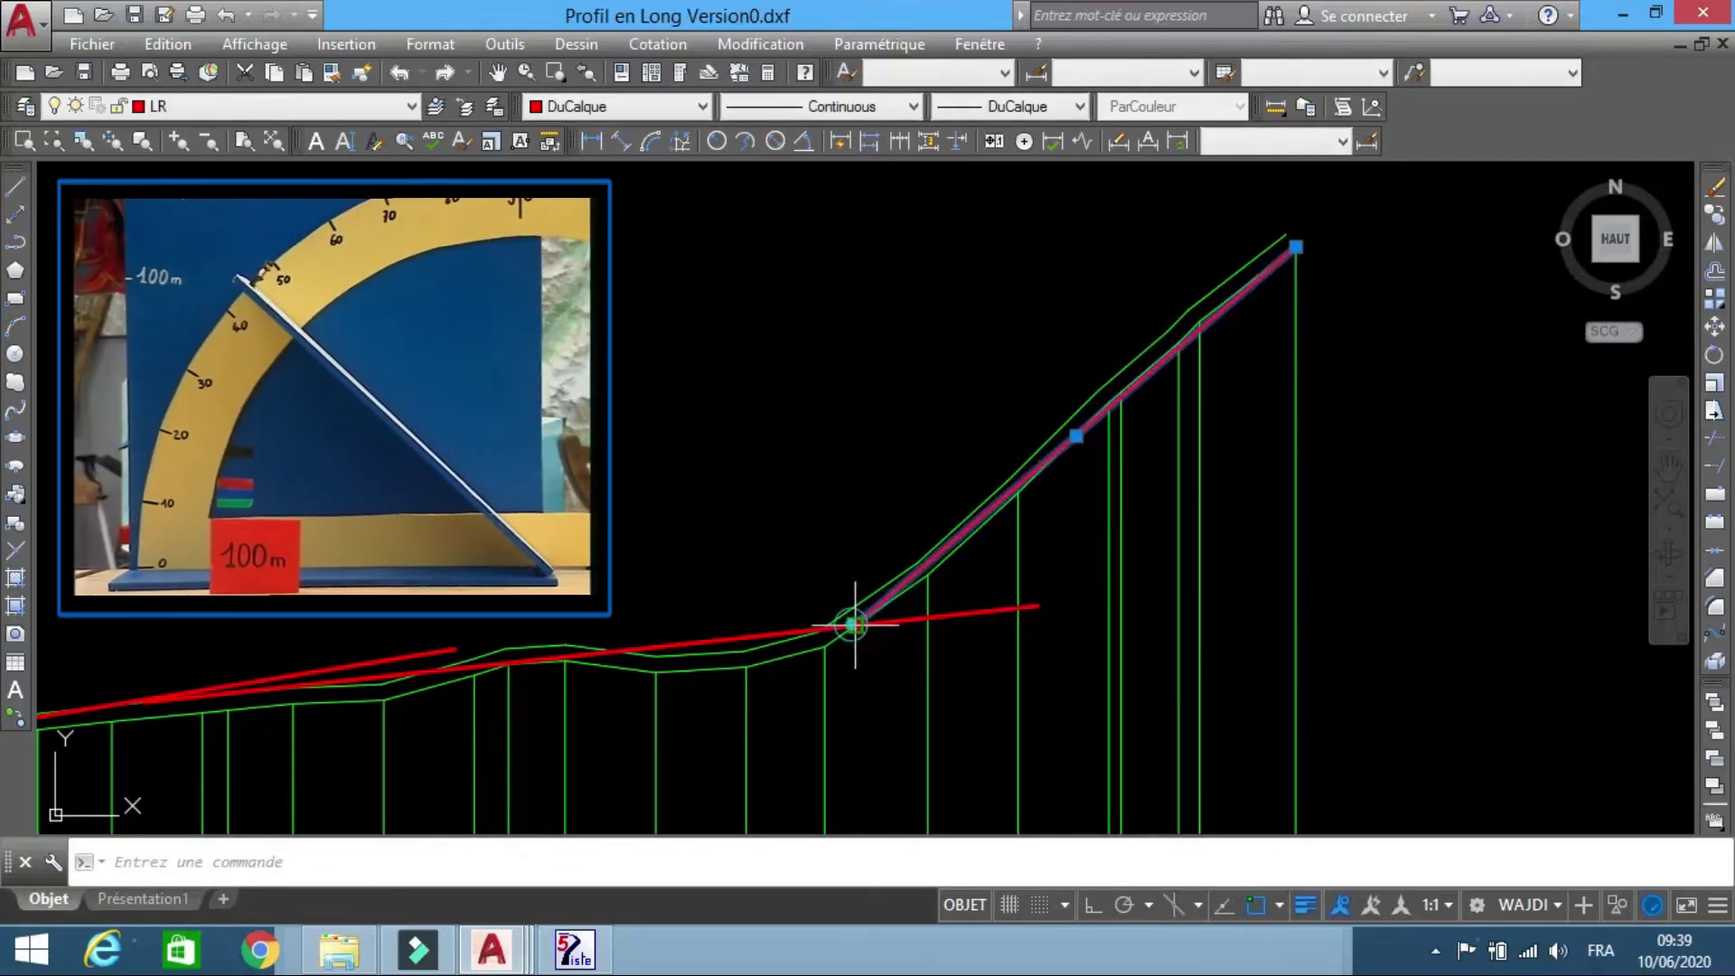
click(855, 623)
click(829, 624)
- Convert the first red line segment at profile 1 into a polyline with PEDIT
scroll(1018, 310, down, 6)
scroll(149, 440, up, 2)
scroll(172, 434, up, 6)
text(p)
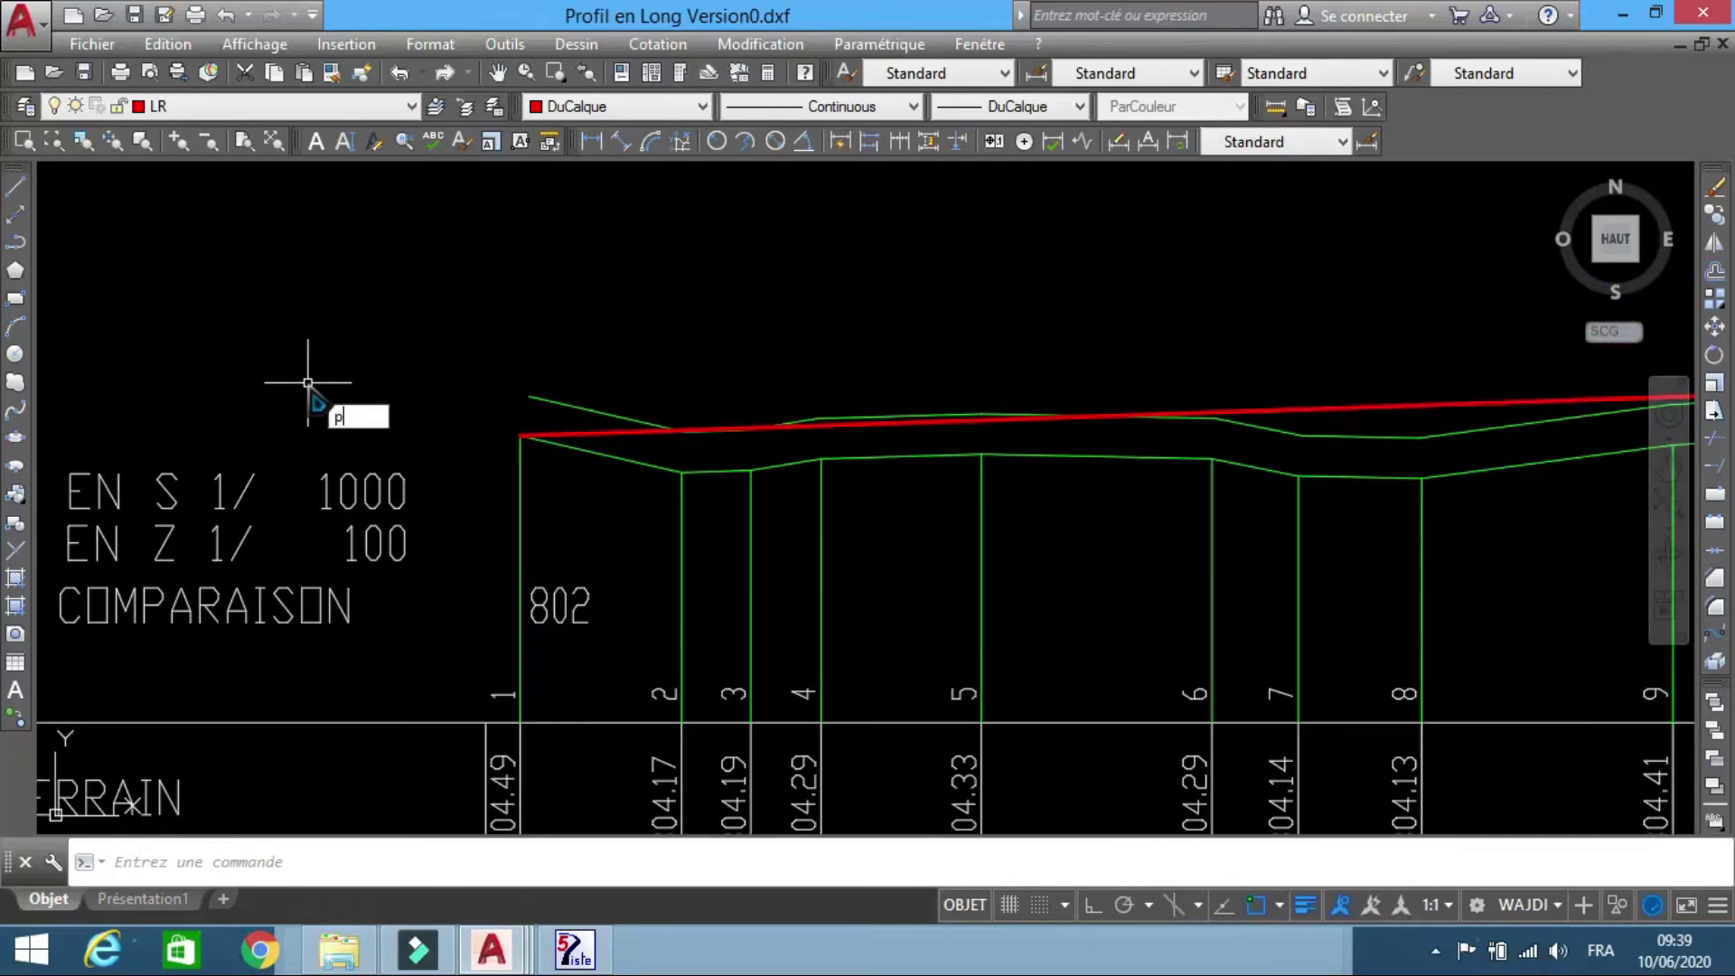
text(e)
key(Return)
click(622, 434)
key(Return)
key(Return)
- Join the first red polyline to the segment rising toward the first structure with the Chamfer command
scroll(378, 454, down, 4)
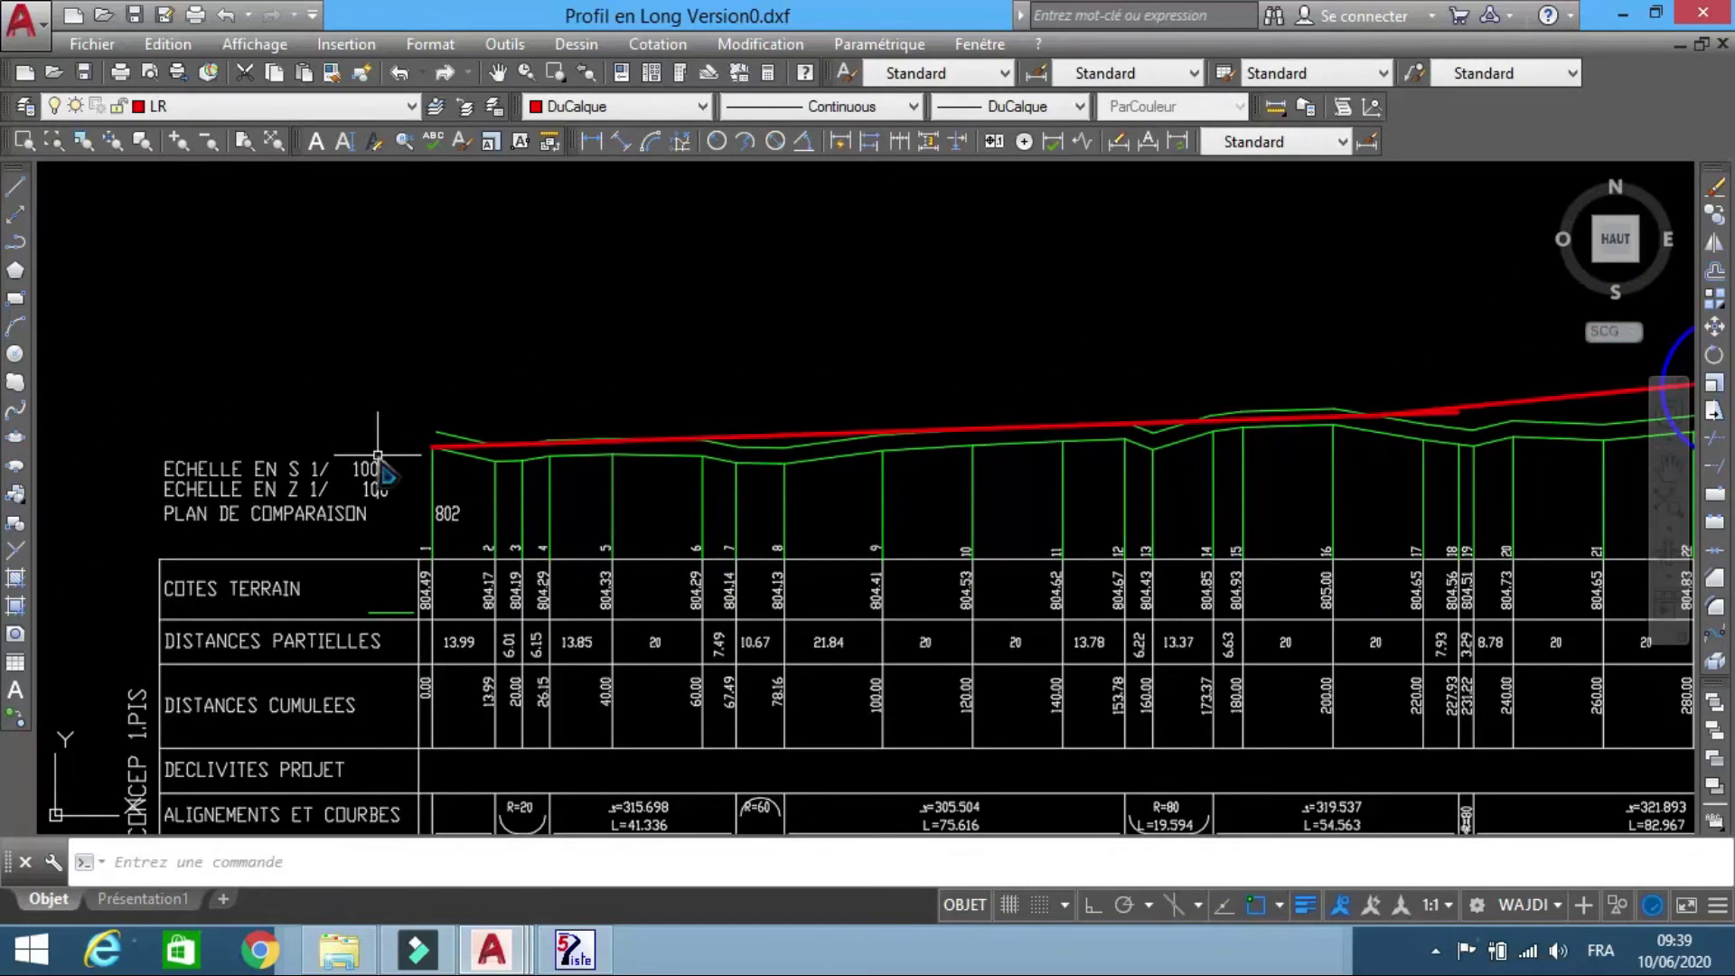
text(cha)
key(Return)
click(479, 445)
scroll(372, 463, down, 4)
scroll(795, 437, up, 4)
click(855, 440)
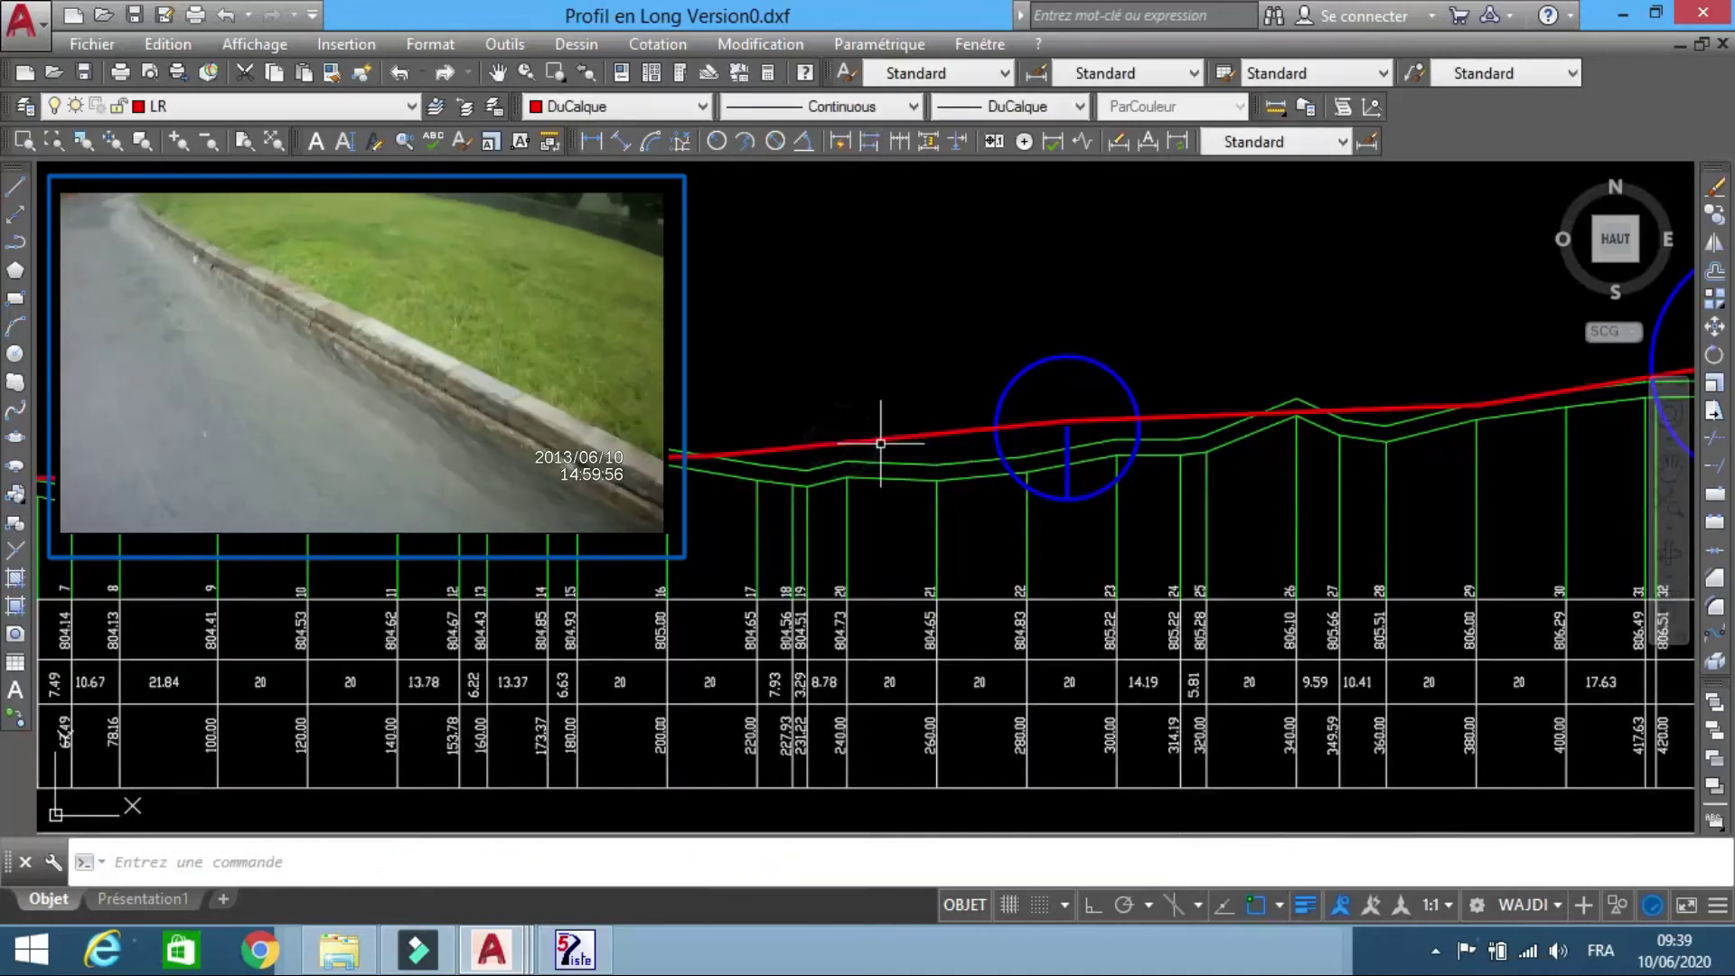
- Chamfer the red polyline with the segment running from the first structure to profile 29
key(Return)
click(886, 439)
click(1088, 418)
click(1090, 418)
- Chamfer the red polyline with the segment from profile 29 to the second structure and with the one beyond that structure
scroll(914, 370, down, 4)
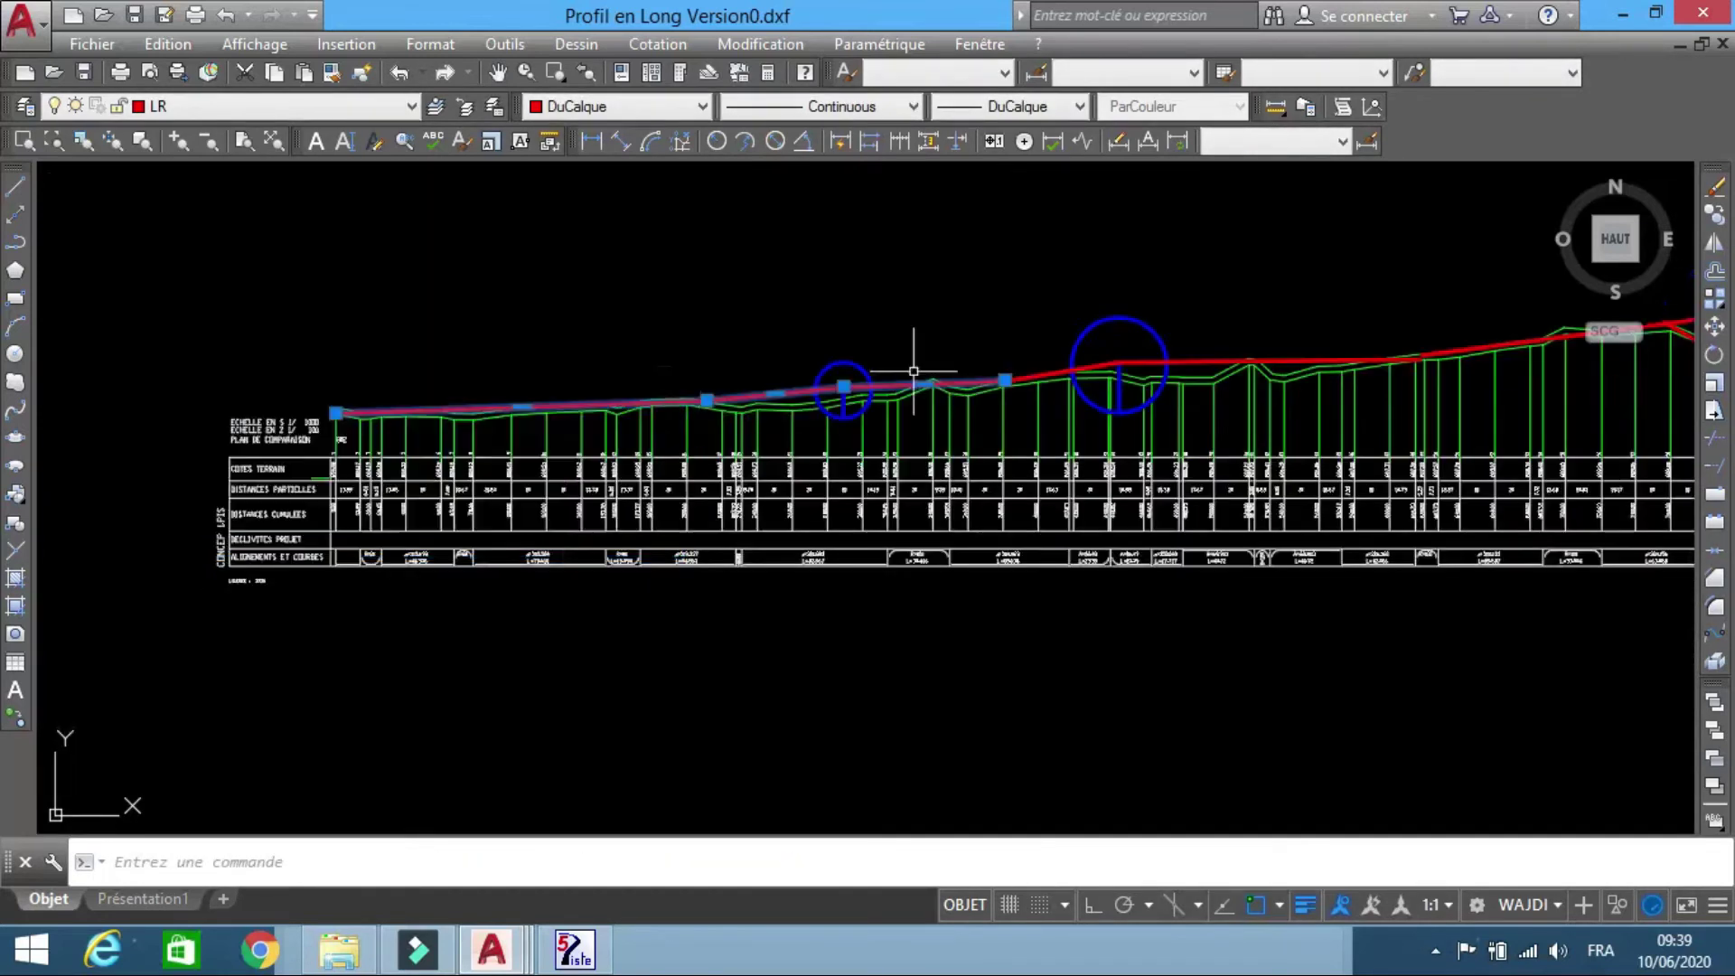
scroll(1120, 342, up, 4)
key(Return)
click(877, 431)
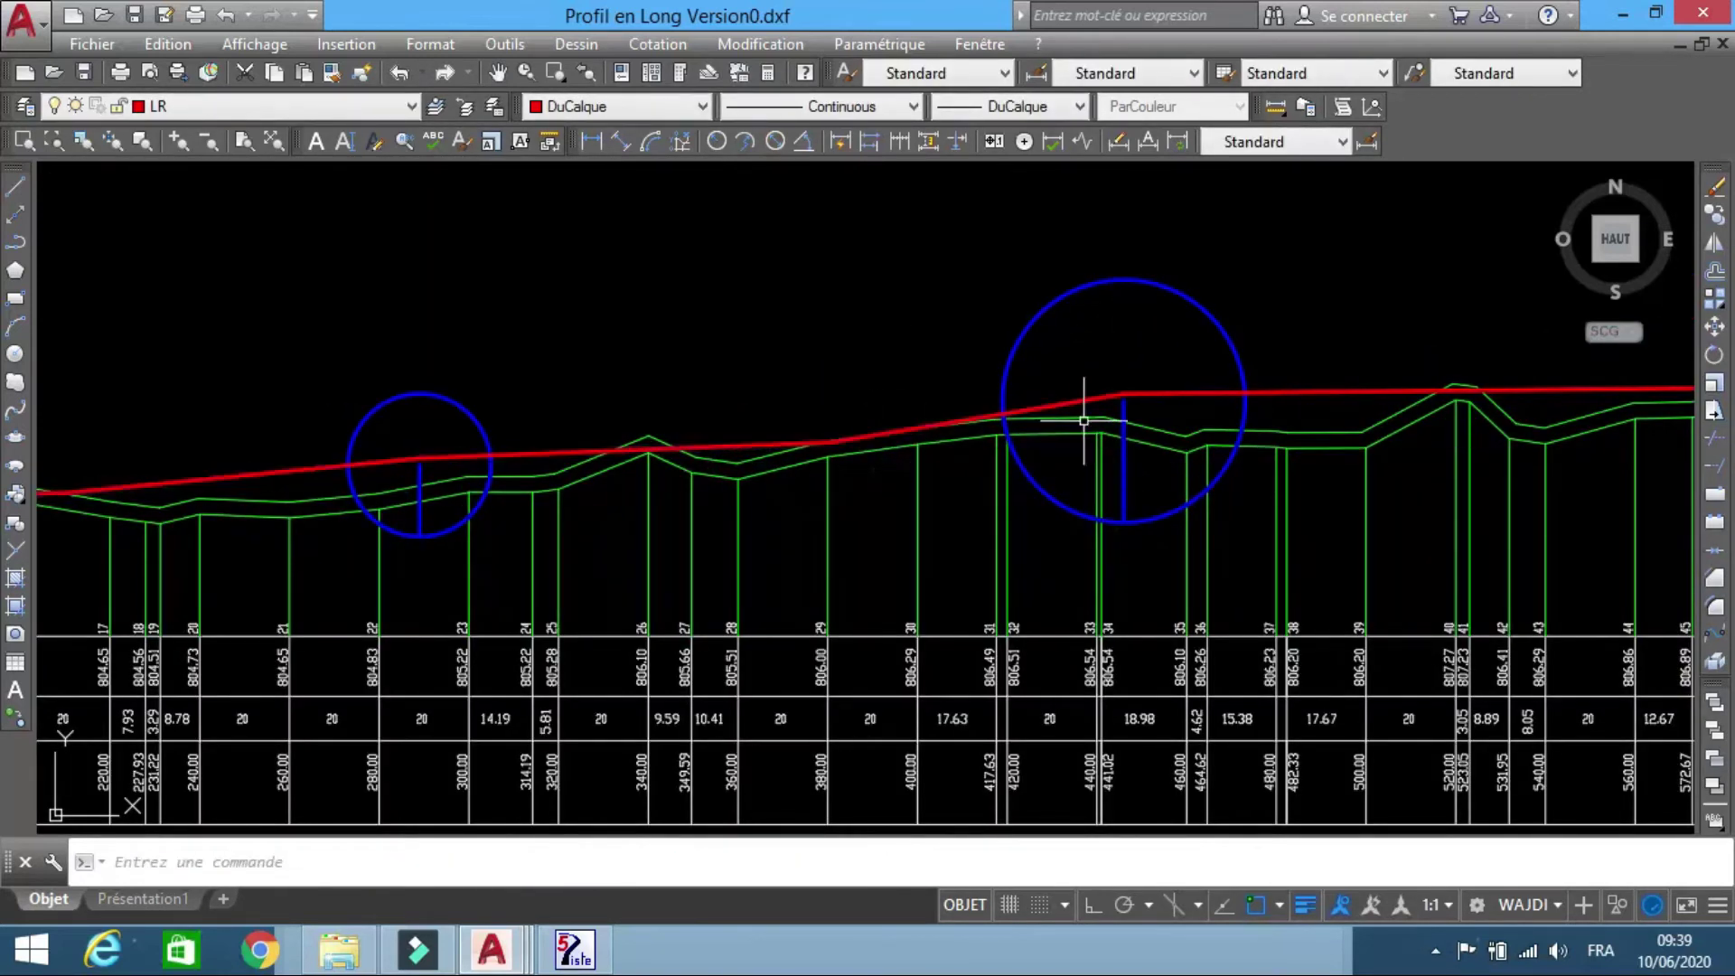
key(Return)
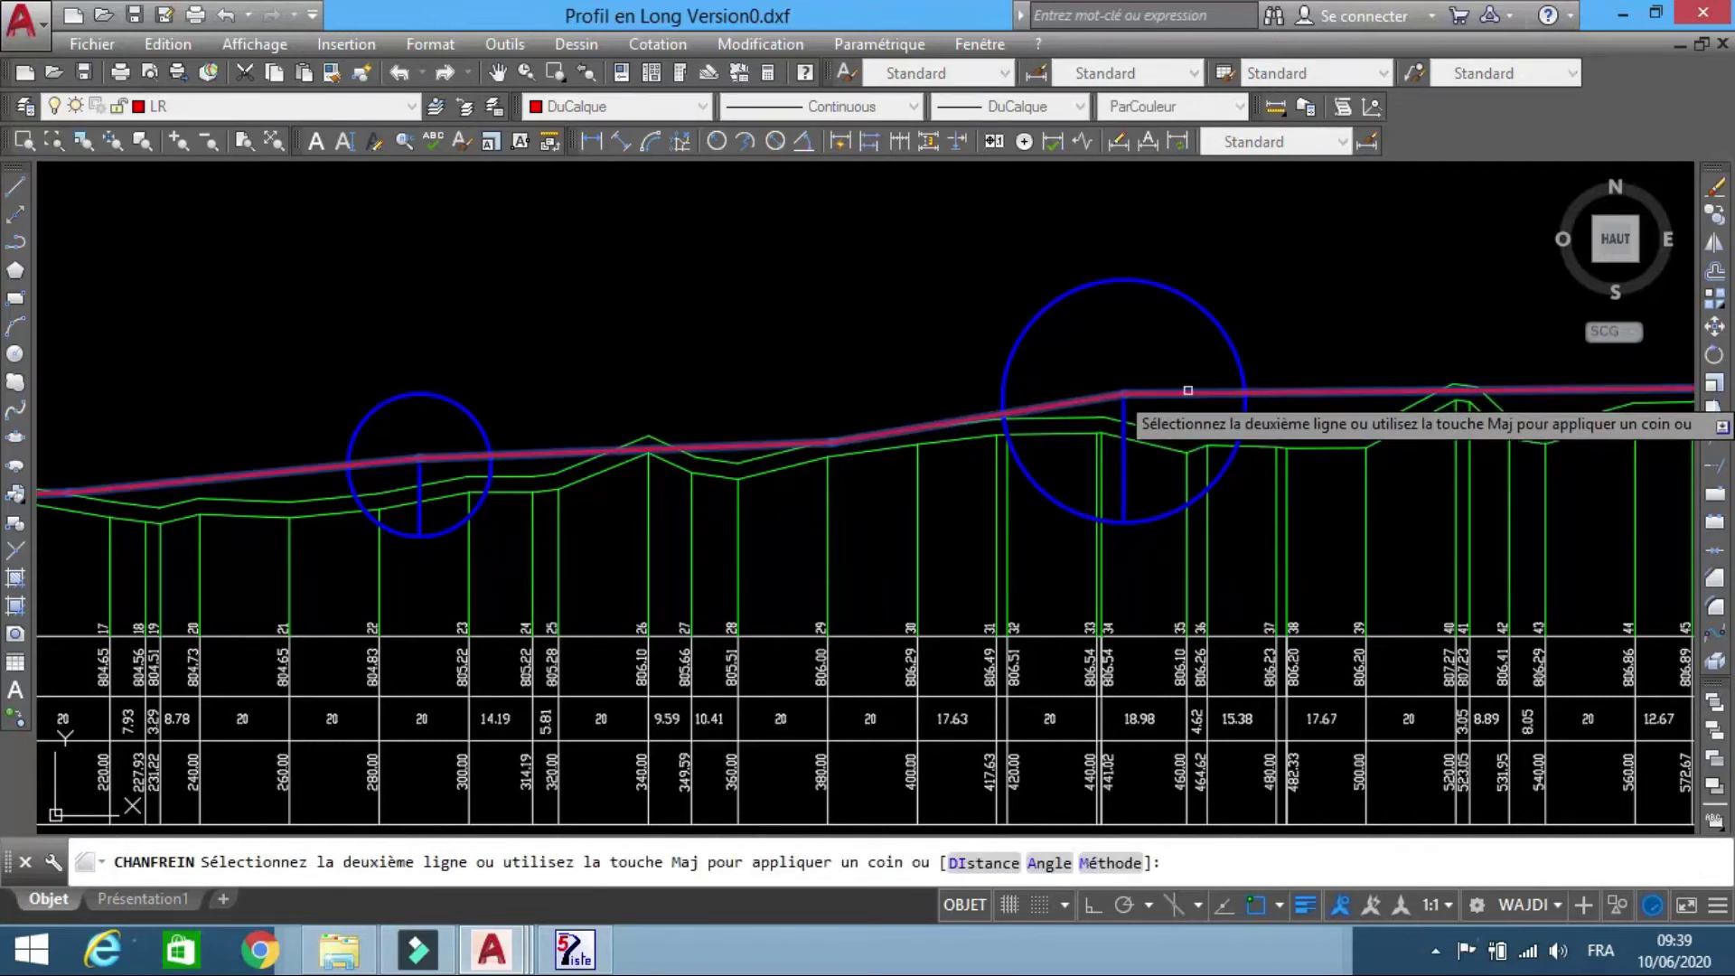
click(1188, 391)
- Chamfer the red polyline with the steep final line that runs from profile 91 up to profile 98
scroll(684, 389, down, 4)
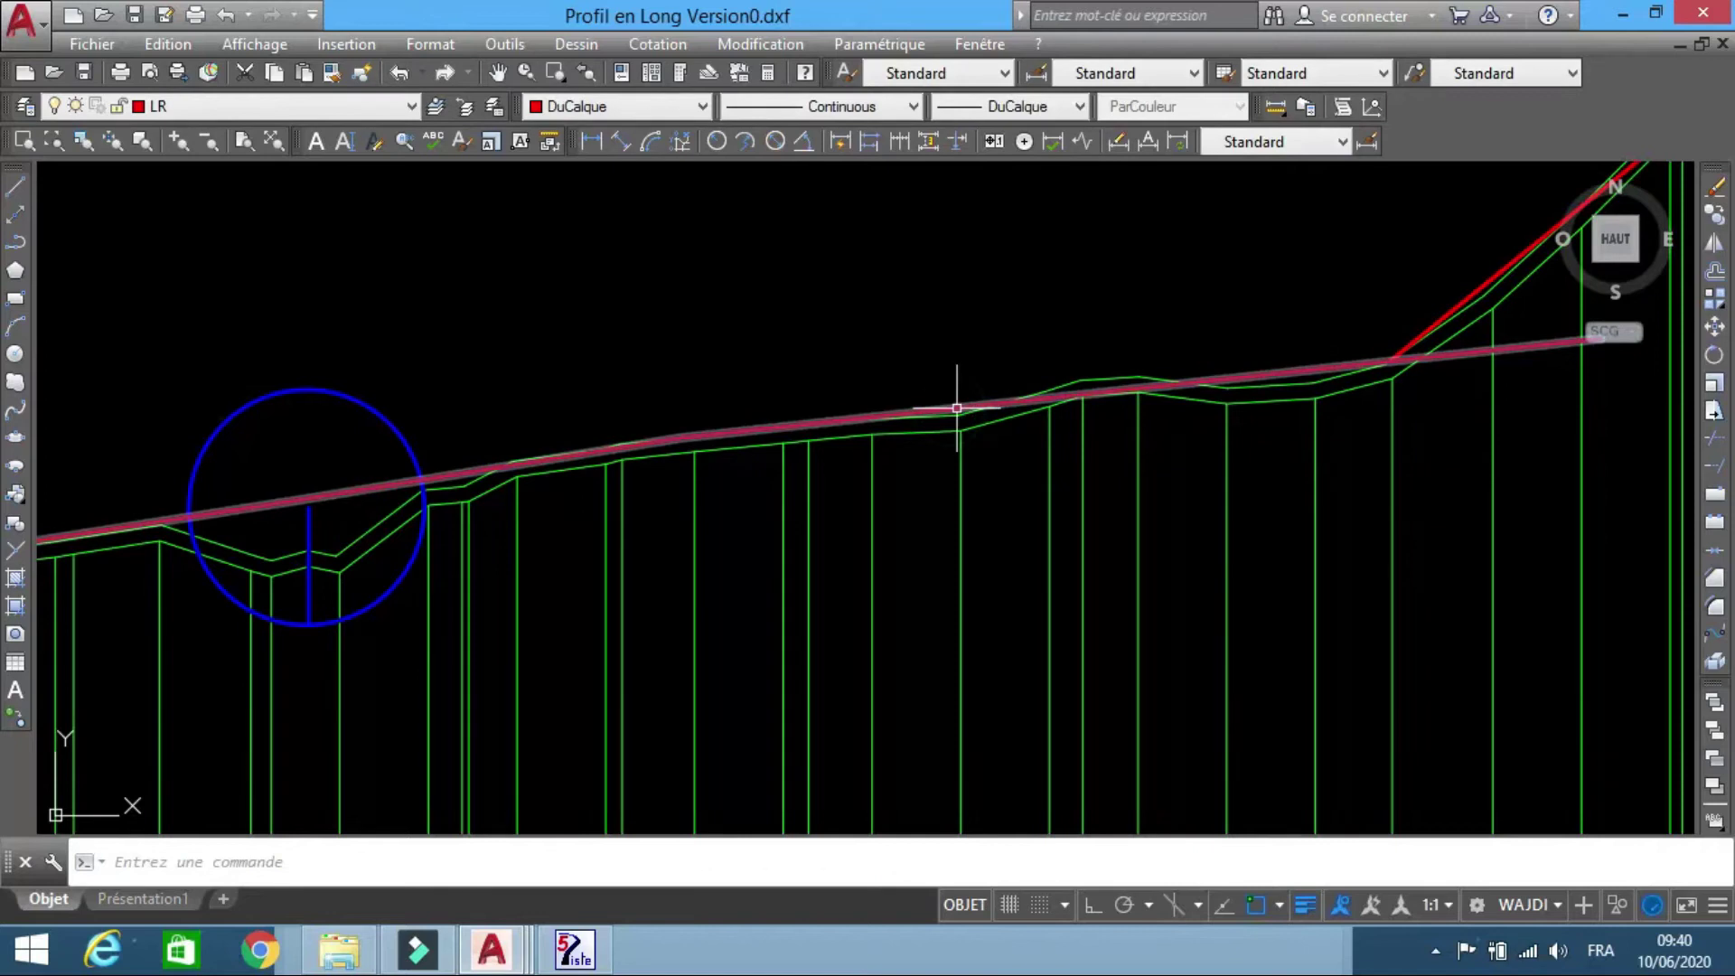
click(957, 408)
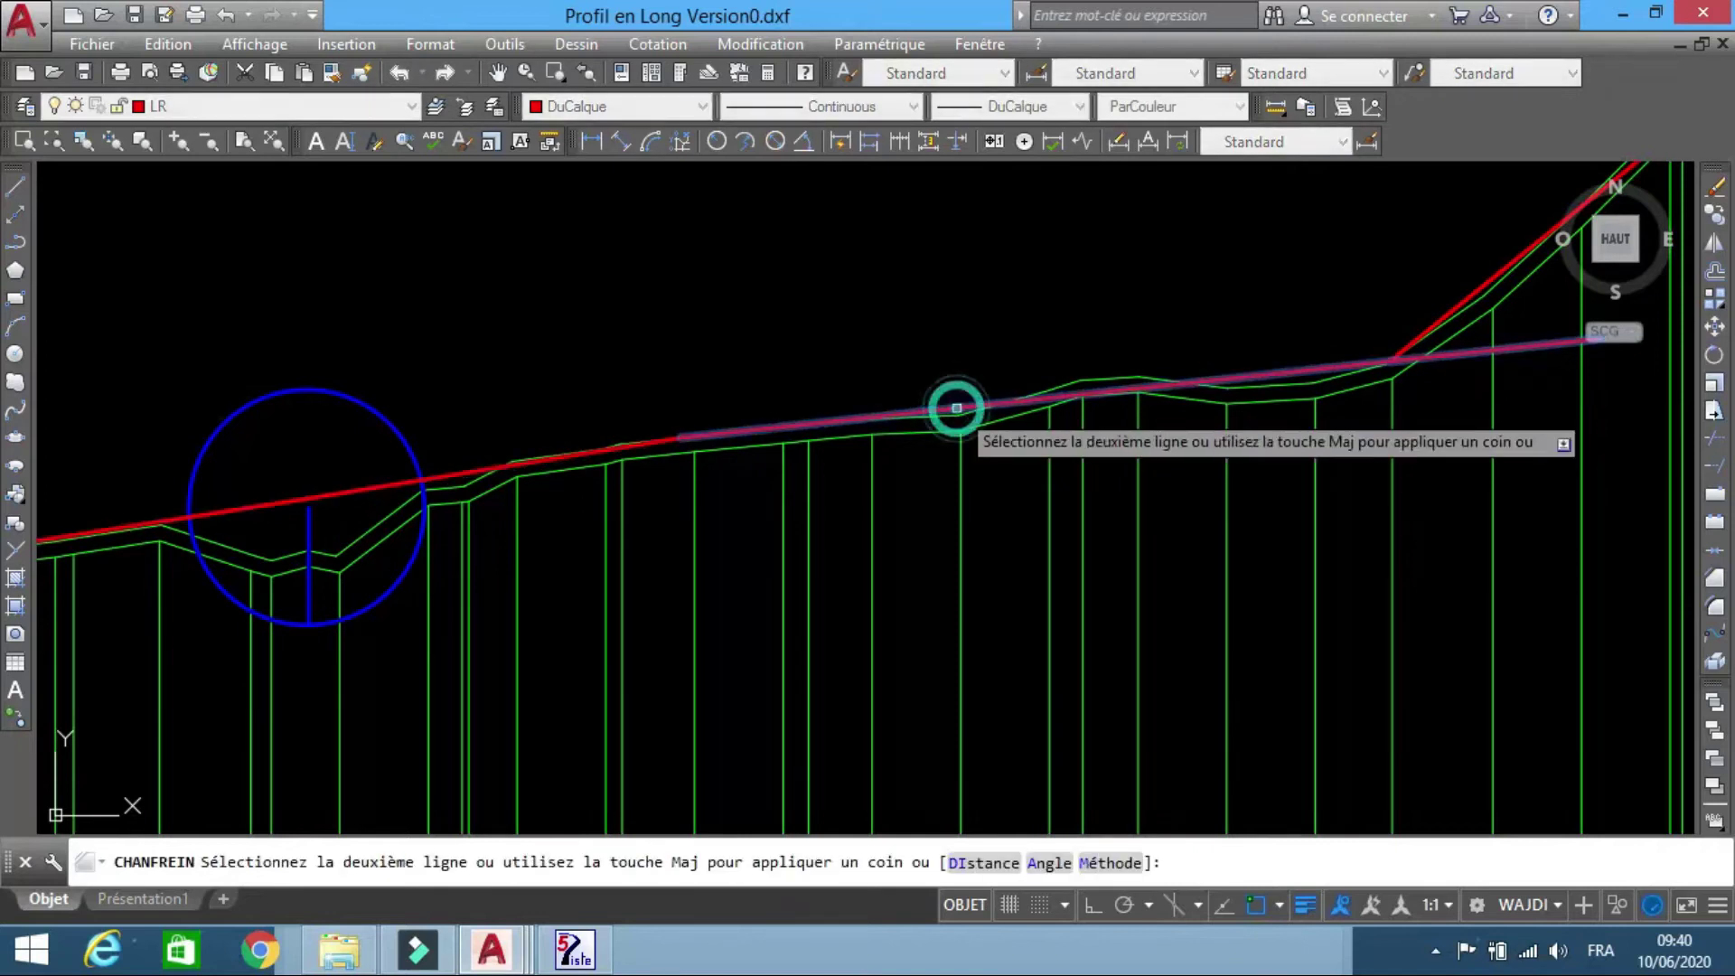
click(1438, 319)
- Select the red project line and check along the whole profile that all its segments form one polyline
click(1437, 309)
click(1337, 361)
scroll(1326, 365, down, 4)
scroll(1398, 316, down, 4)
scroll(1129, 333, up, 4)
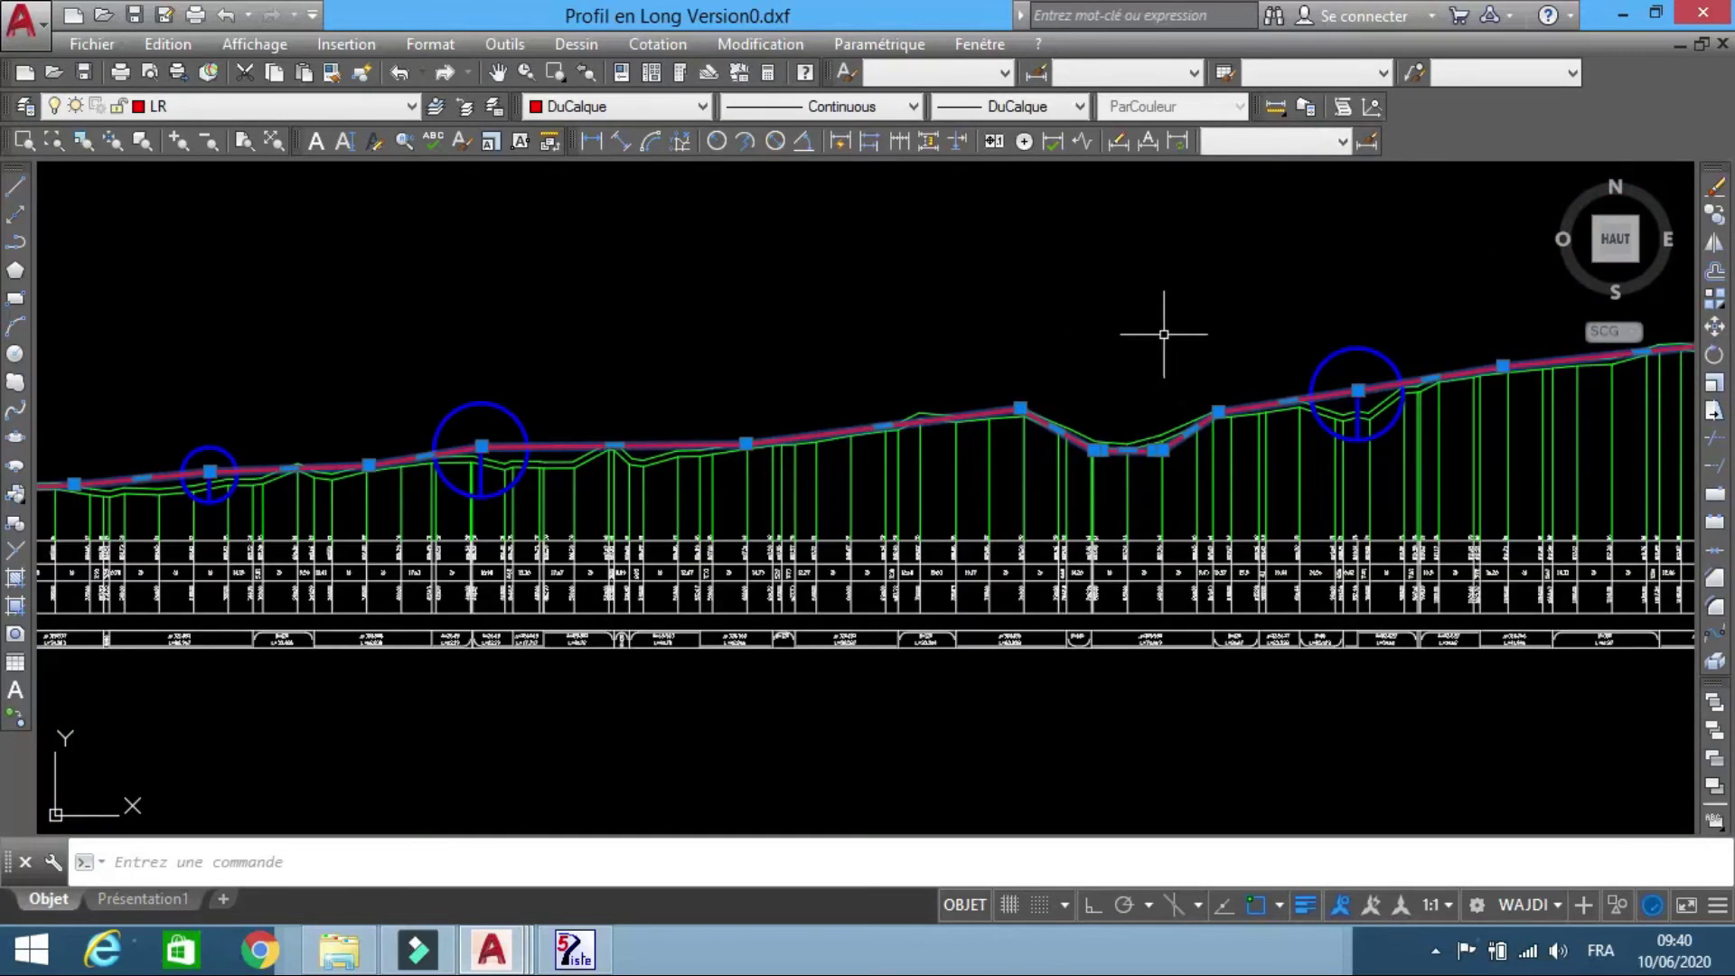
scroll(1164, 334, down, 2)
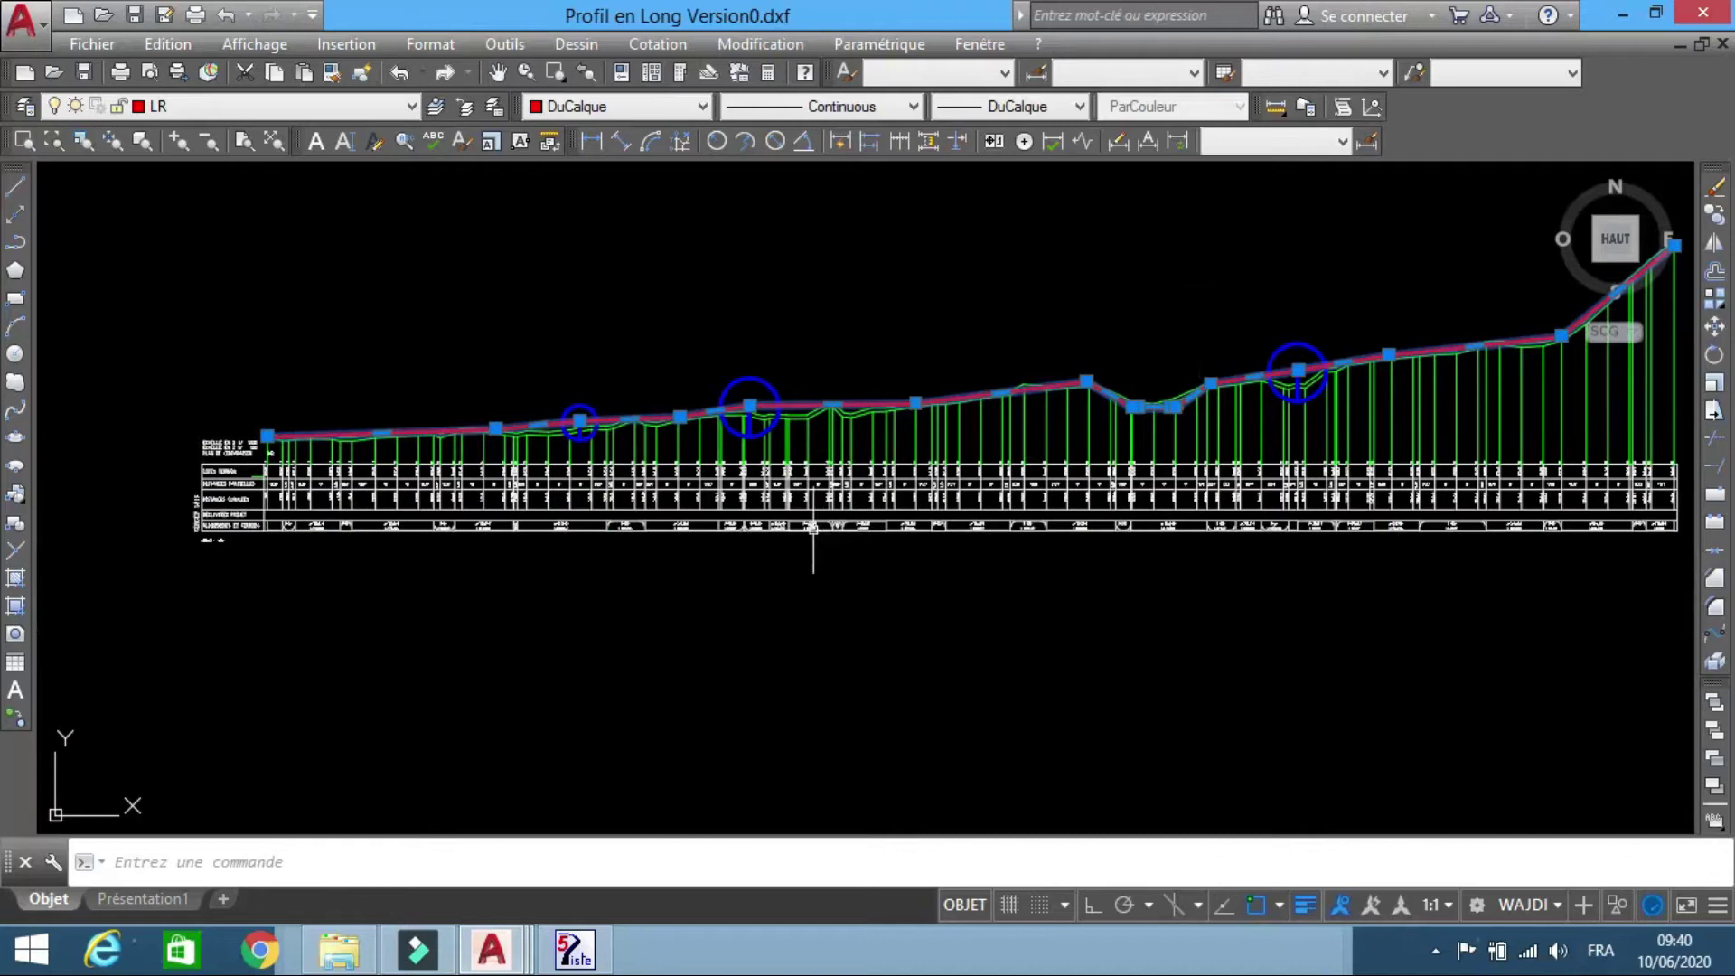
key(Escape)
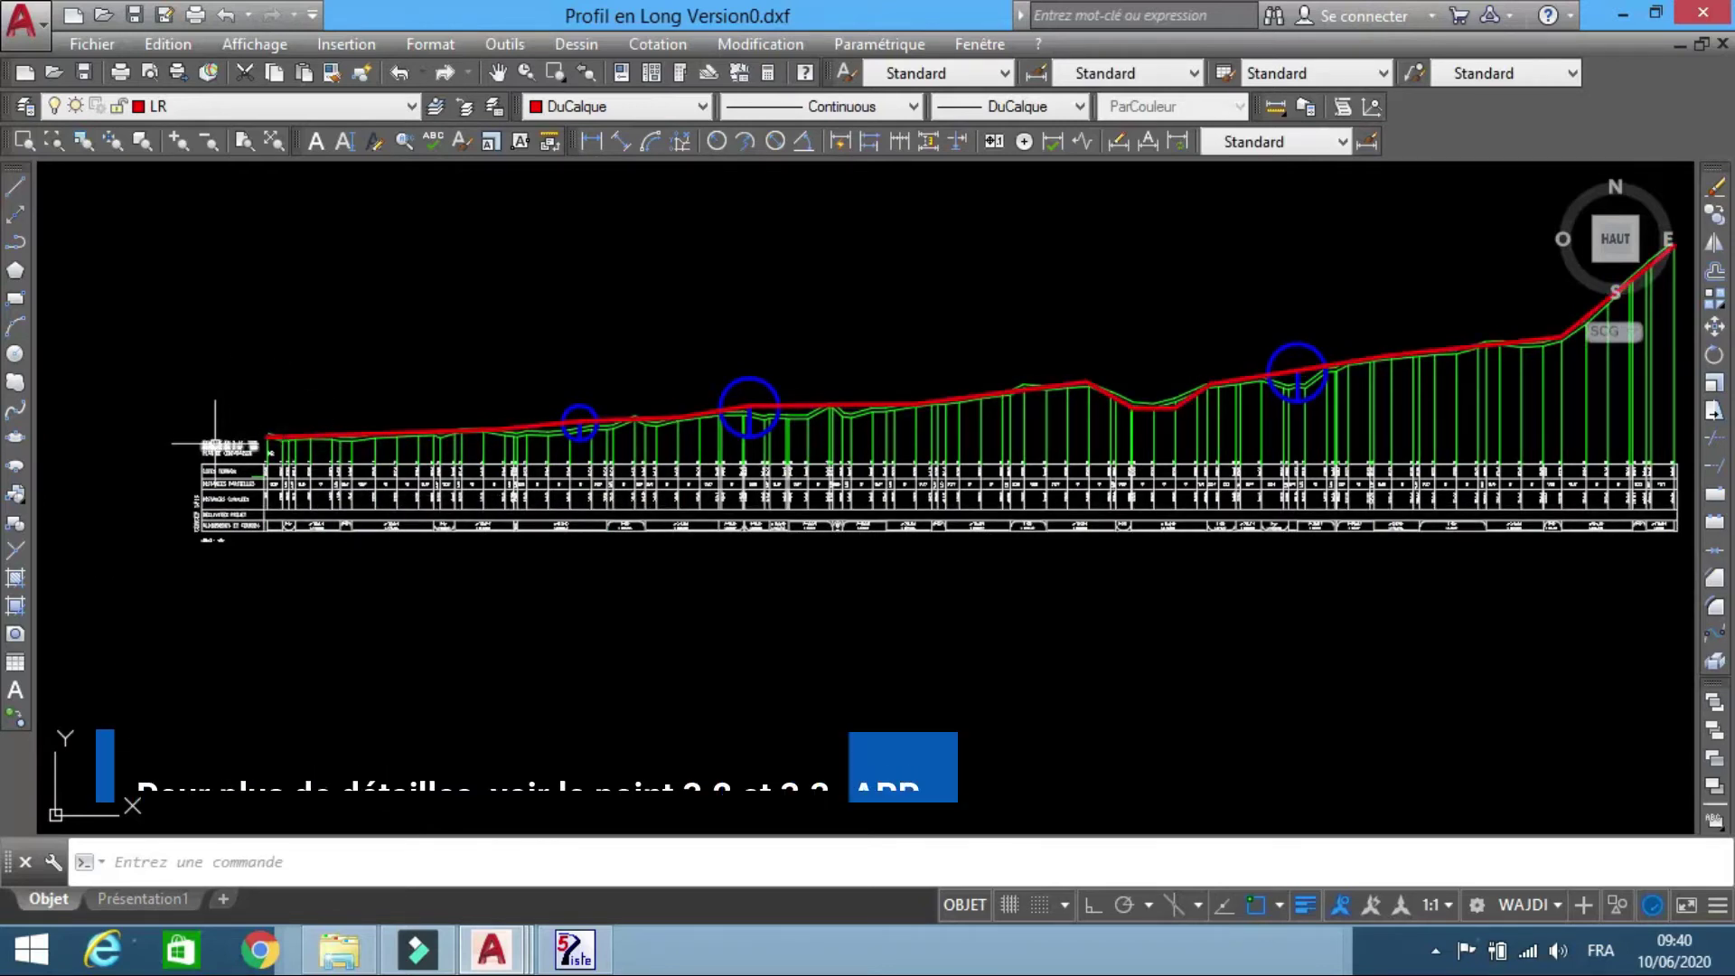
- Draw a reference line starting at X 0 and the comparison-plane elevation 802, ending in empty space beside the profile
scroll(172, 470, up, 3)
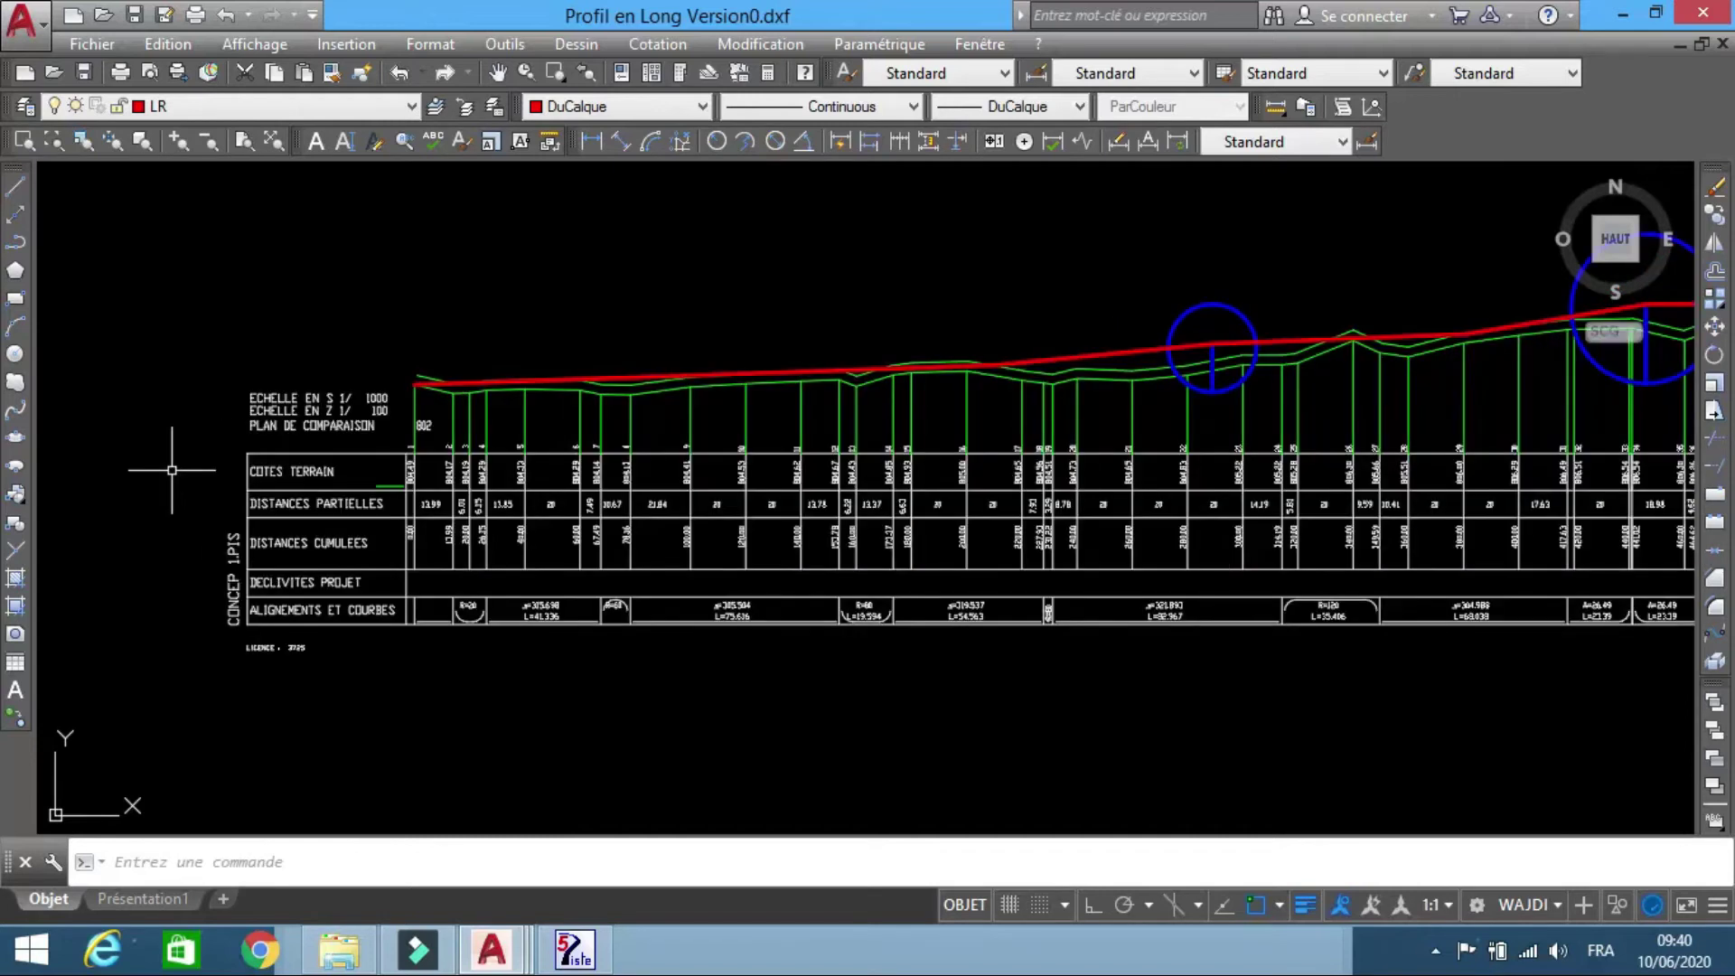
scroll(253, 468, up, 3)
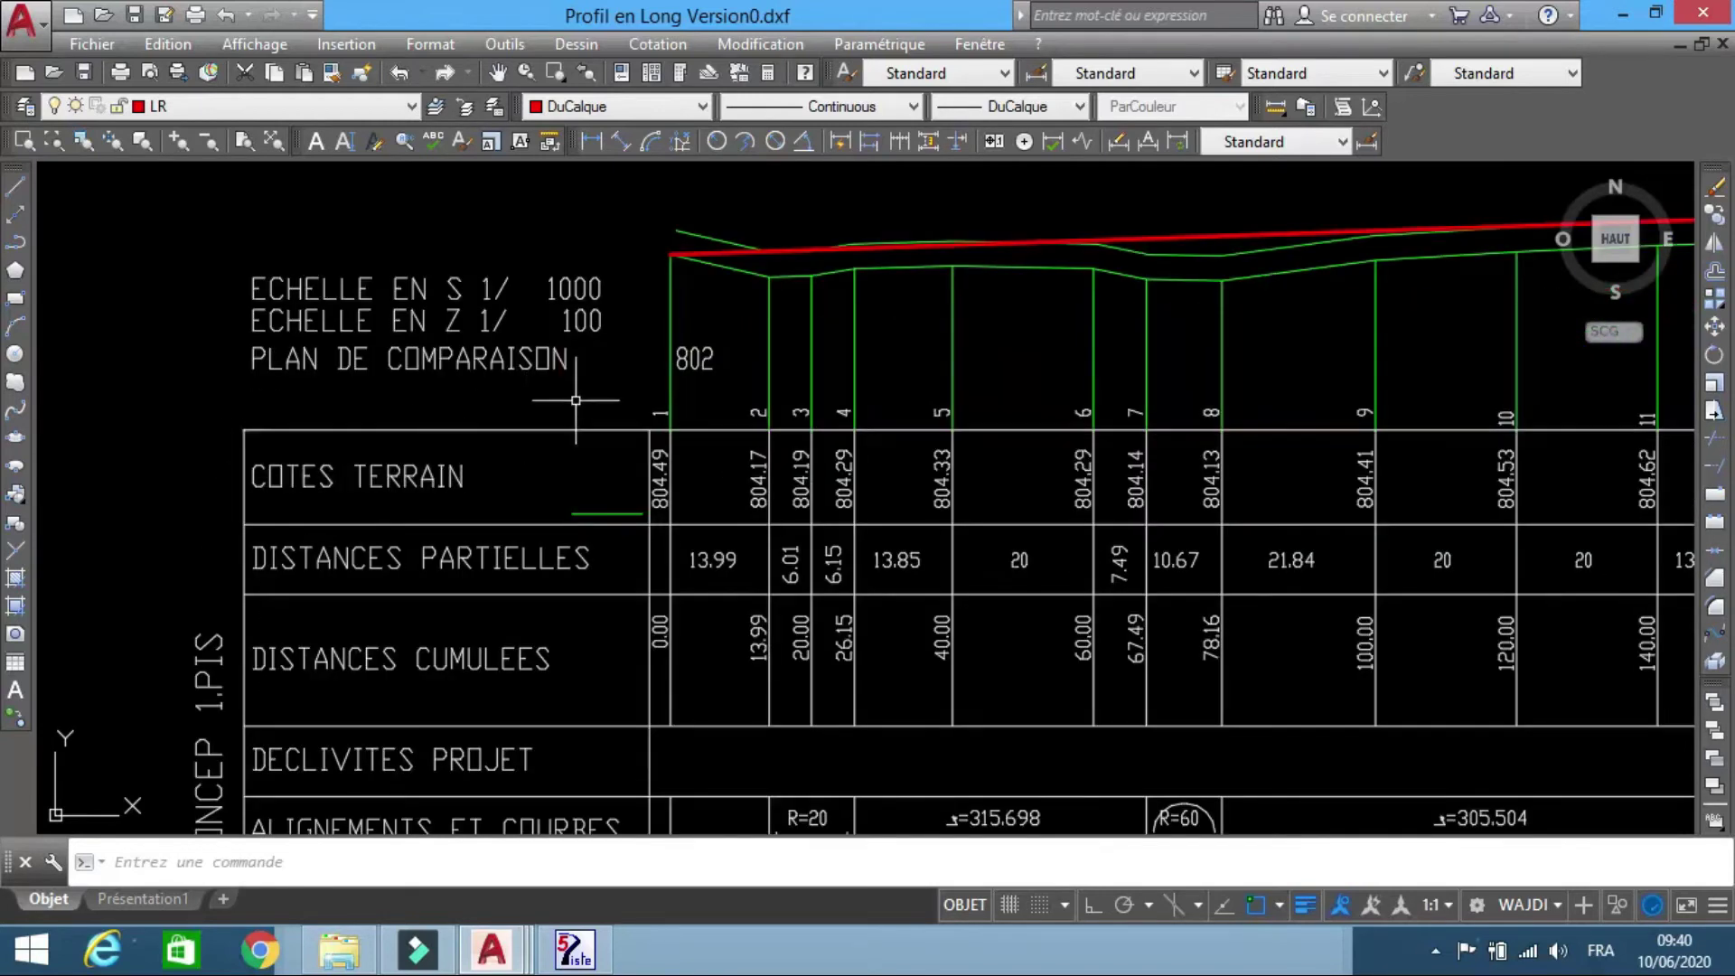
text(l)
key(Return)
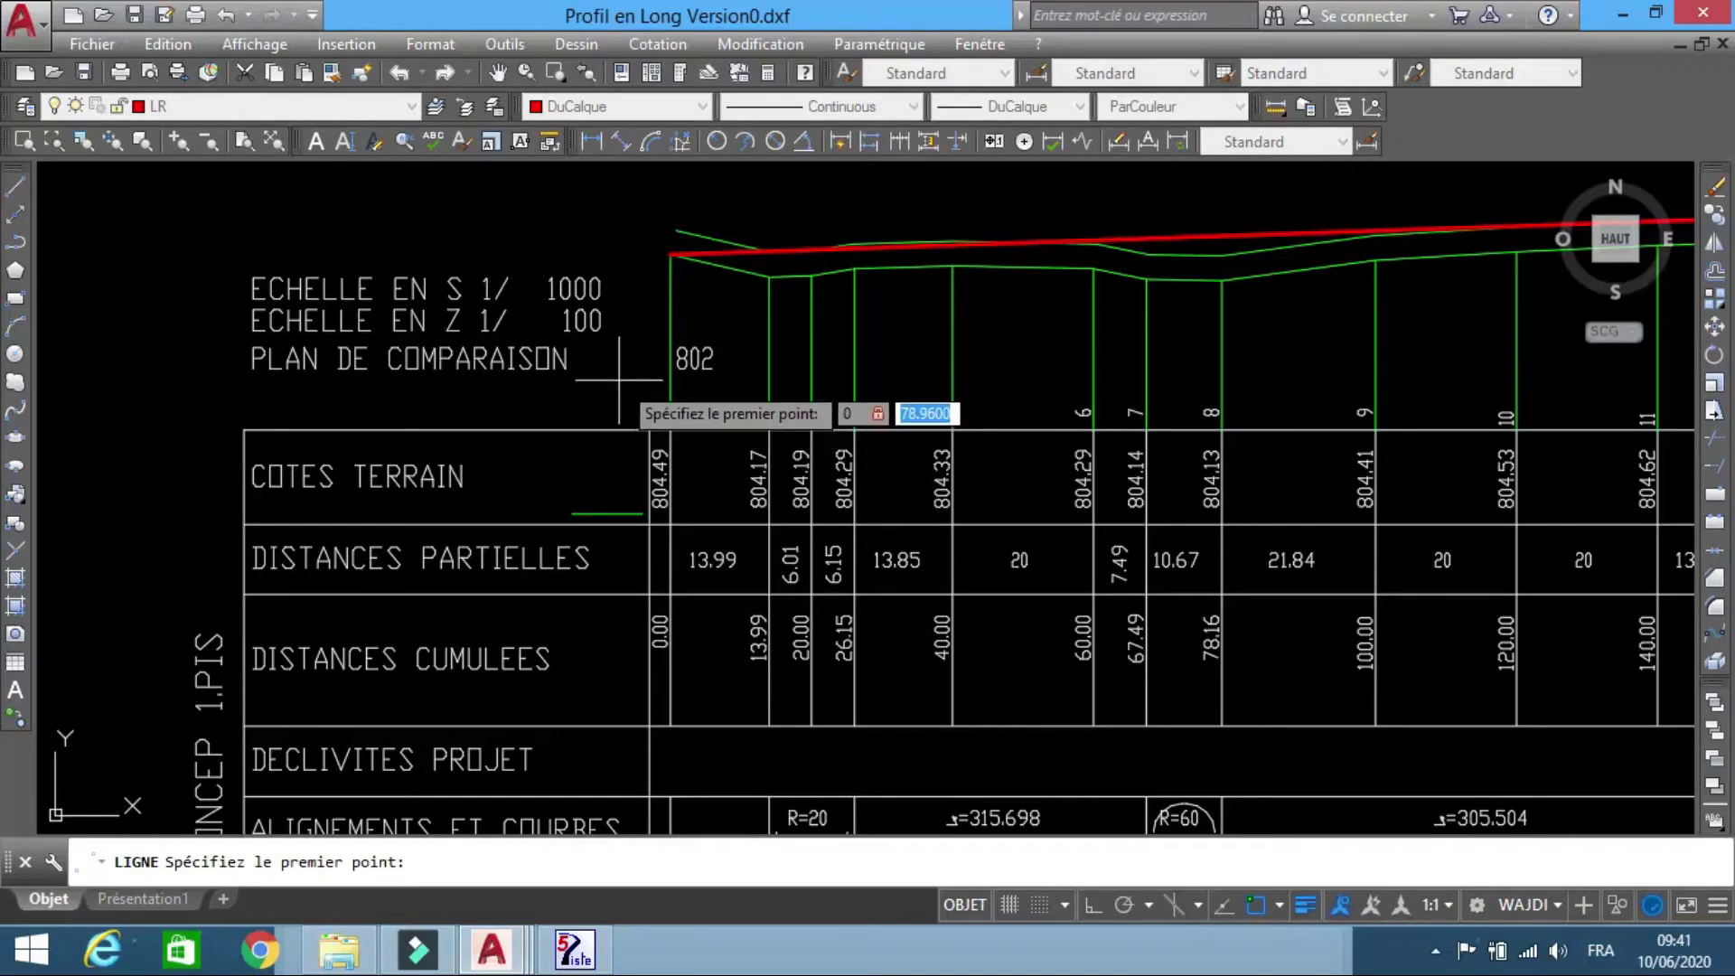
key(Return)
scroll(665, 516, down, 9)
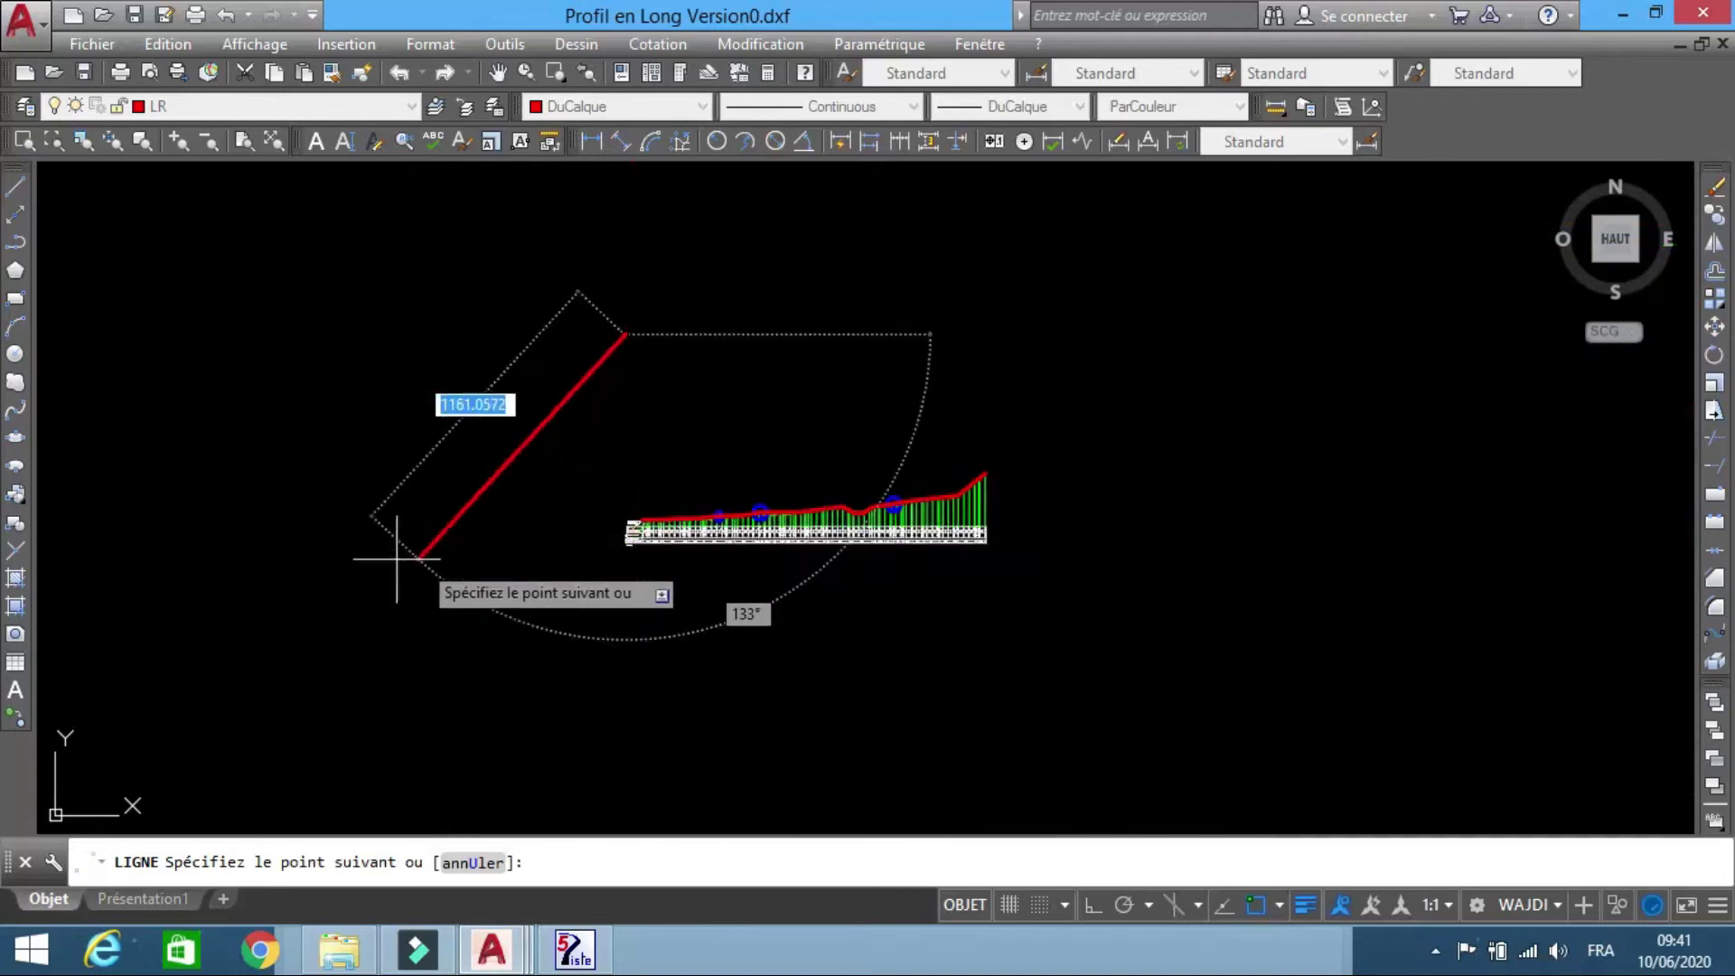
click(329, 560)
key(Escape)
- Move the entire longitudinal profile from its baseline corner at profile 1 to the start point of the reference line
click(590, 431)
click(939, 643)
scroll(693, 561, up, 5)
text(d)
key(Return)
scroll(601, 497, up, 5)
scroll(601, 496, up, 3)
click(734, 483)
scroll(777, 542, down, 10)
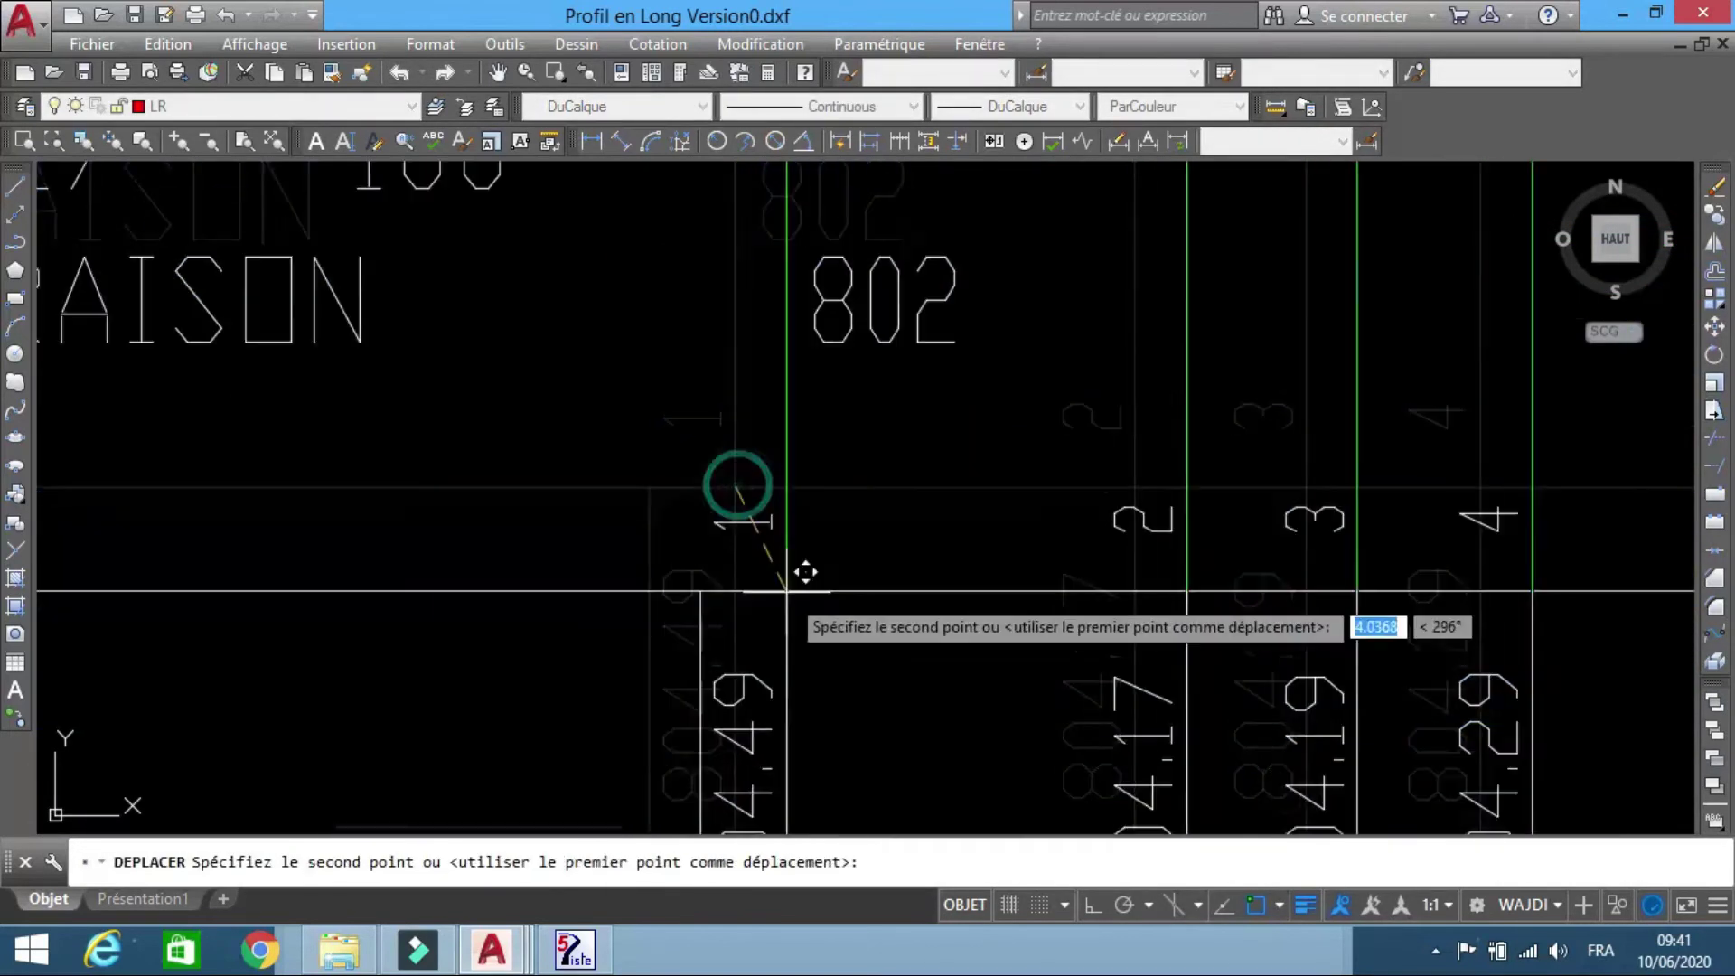
scroll(693, 322, up, 5)
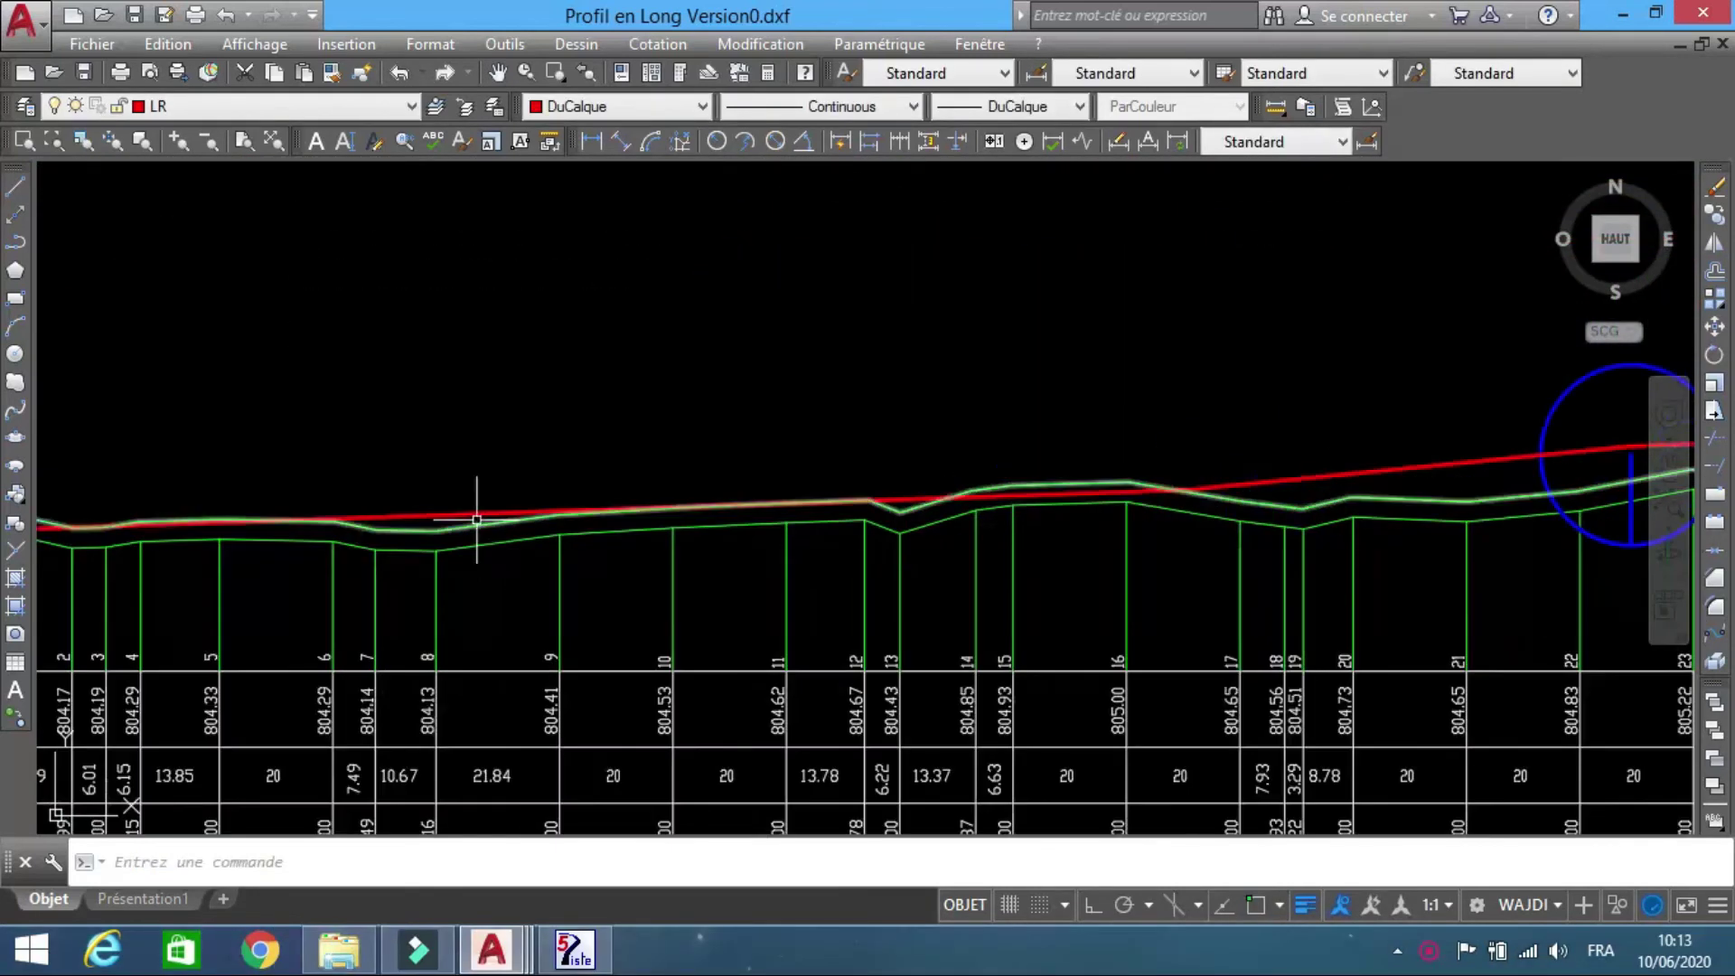
- List the geometric data of the red project polyline with the LISTE command
click(478, 504)
click(459, 524)
scroll(495, 447, down, 8)
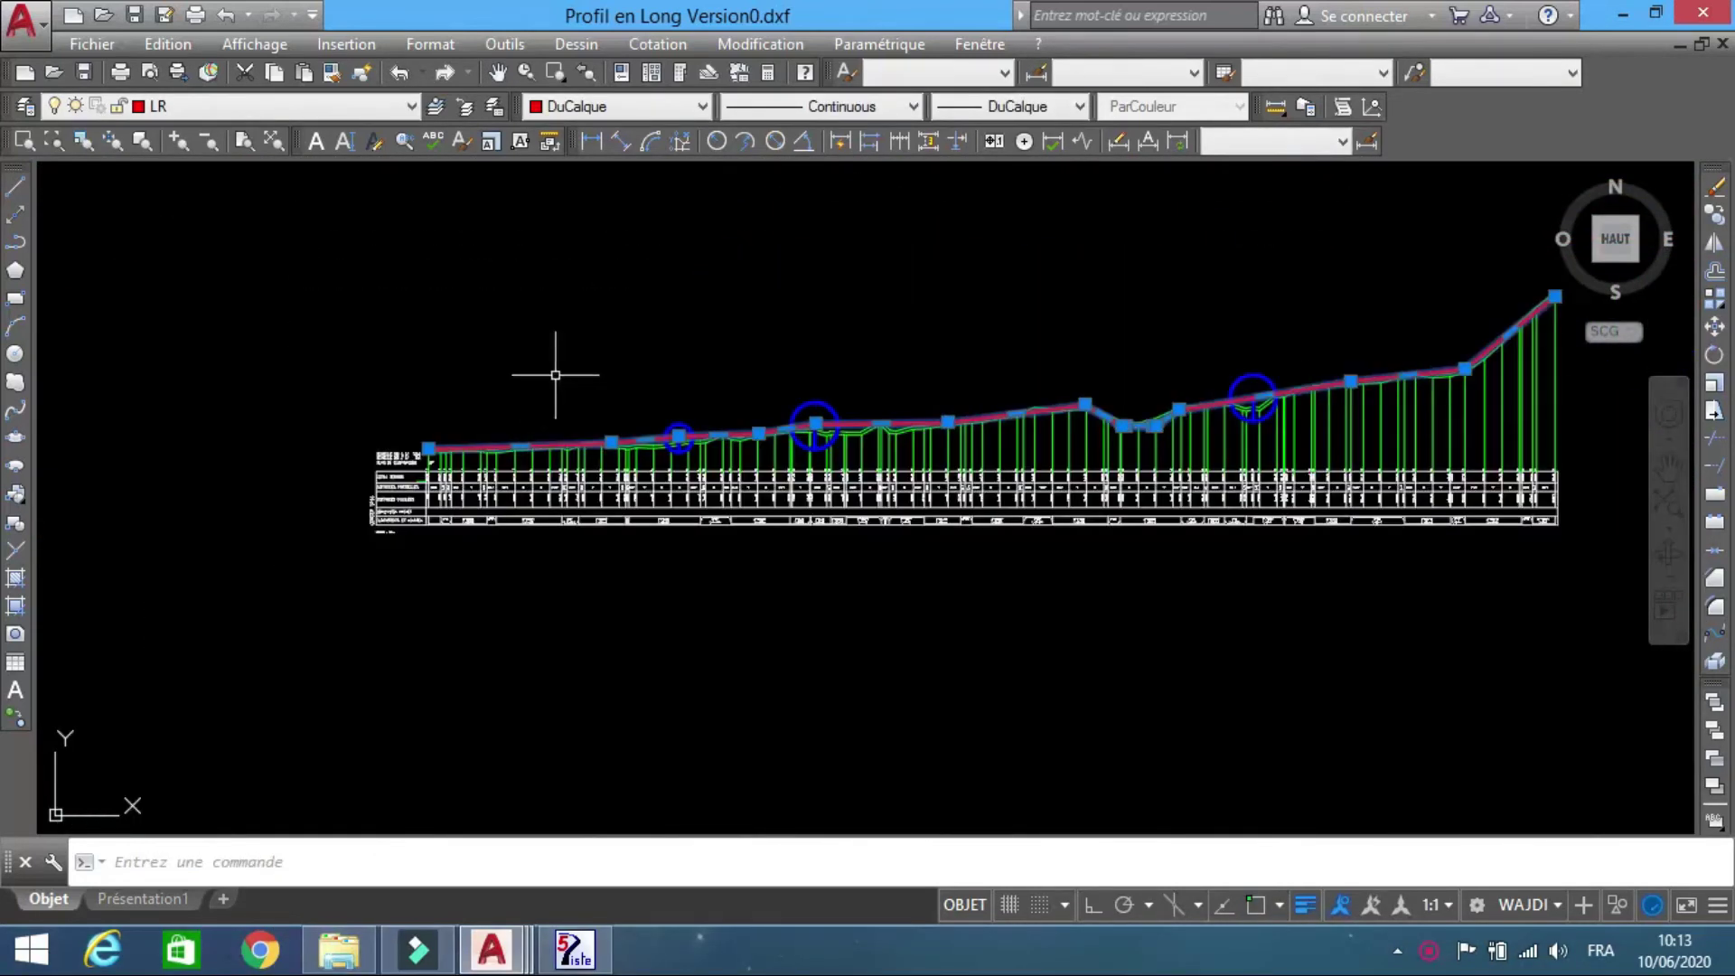
text(ls)
key(Return)
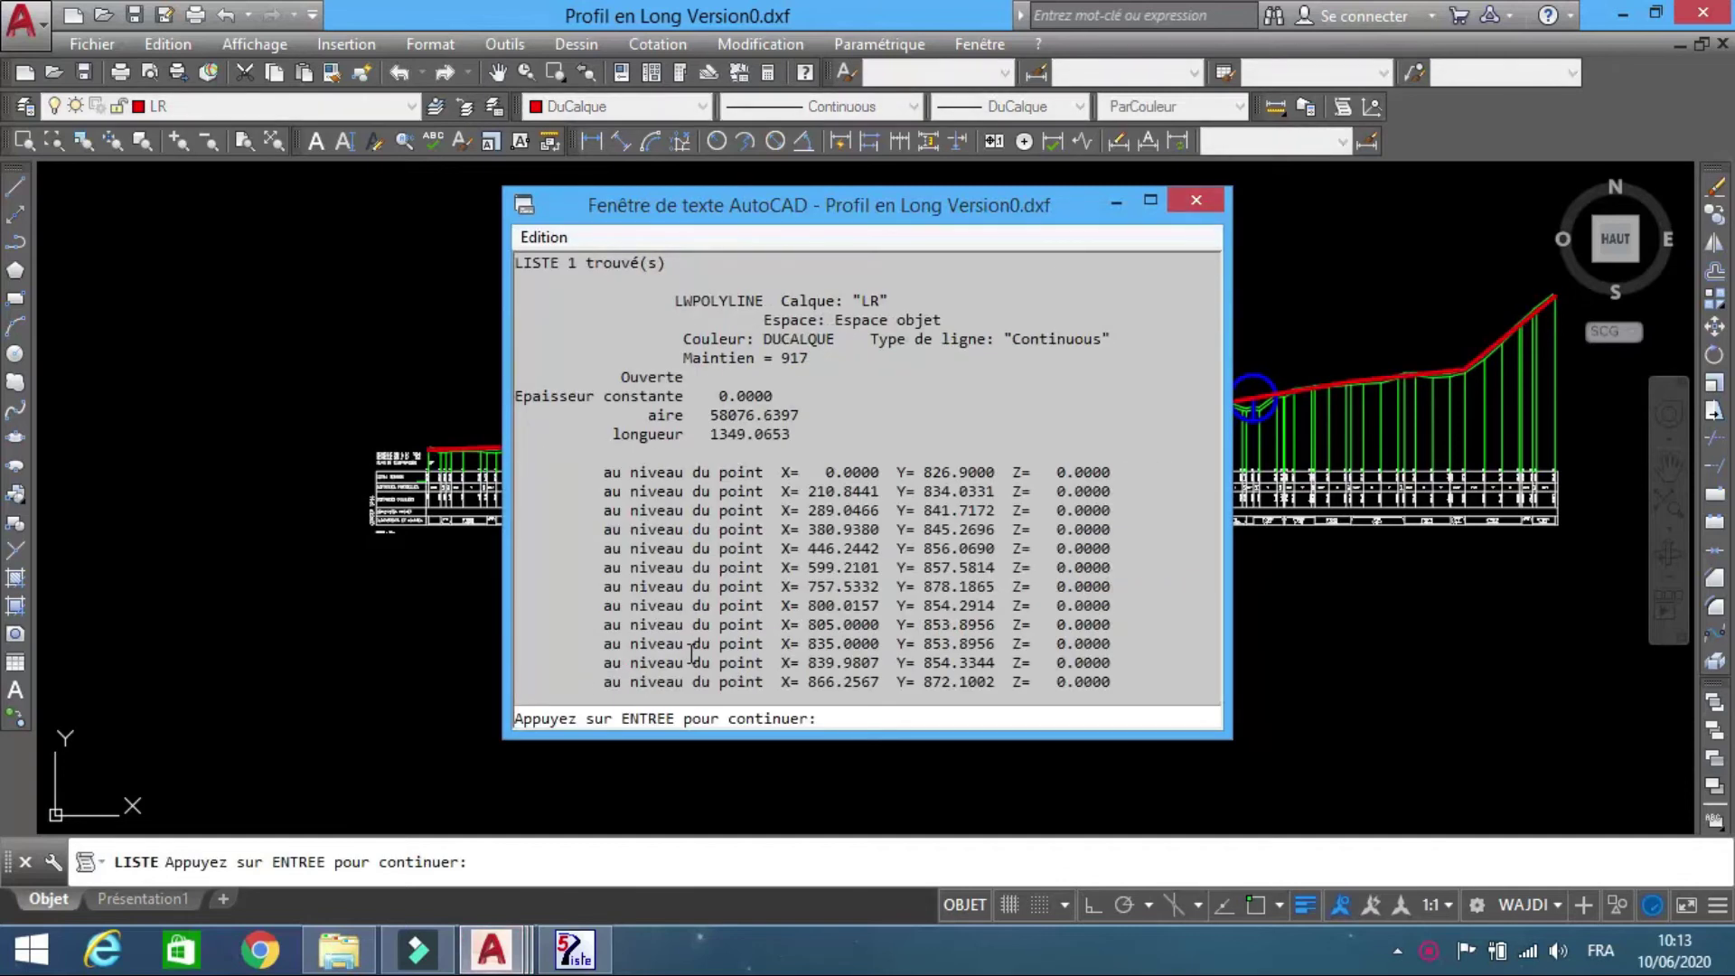
- Continue the listing to its end and copy the polyline's vertex coordinates
key(Return)
drag(610, 386, 1138, 681)
key(ctrl+c)
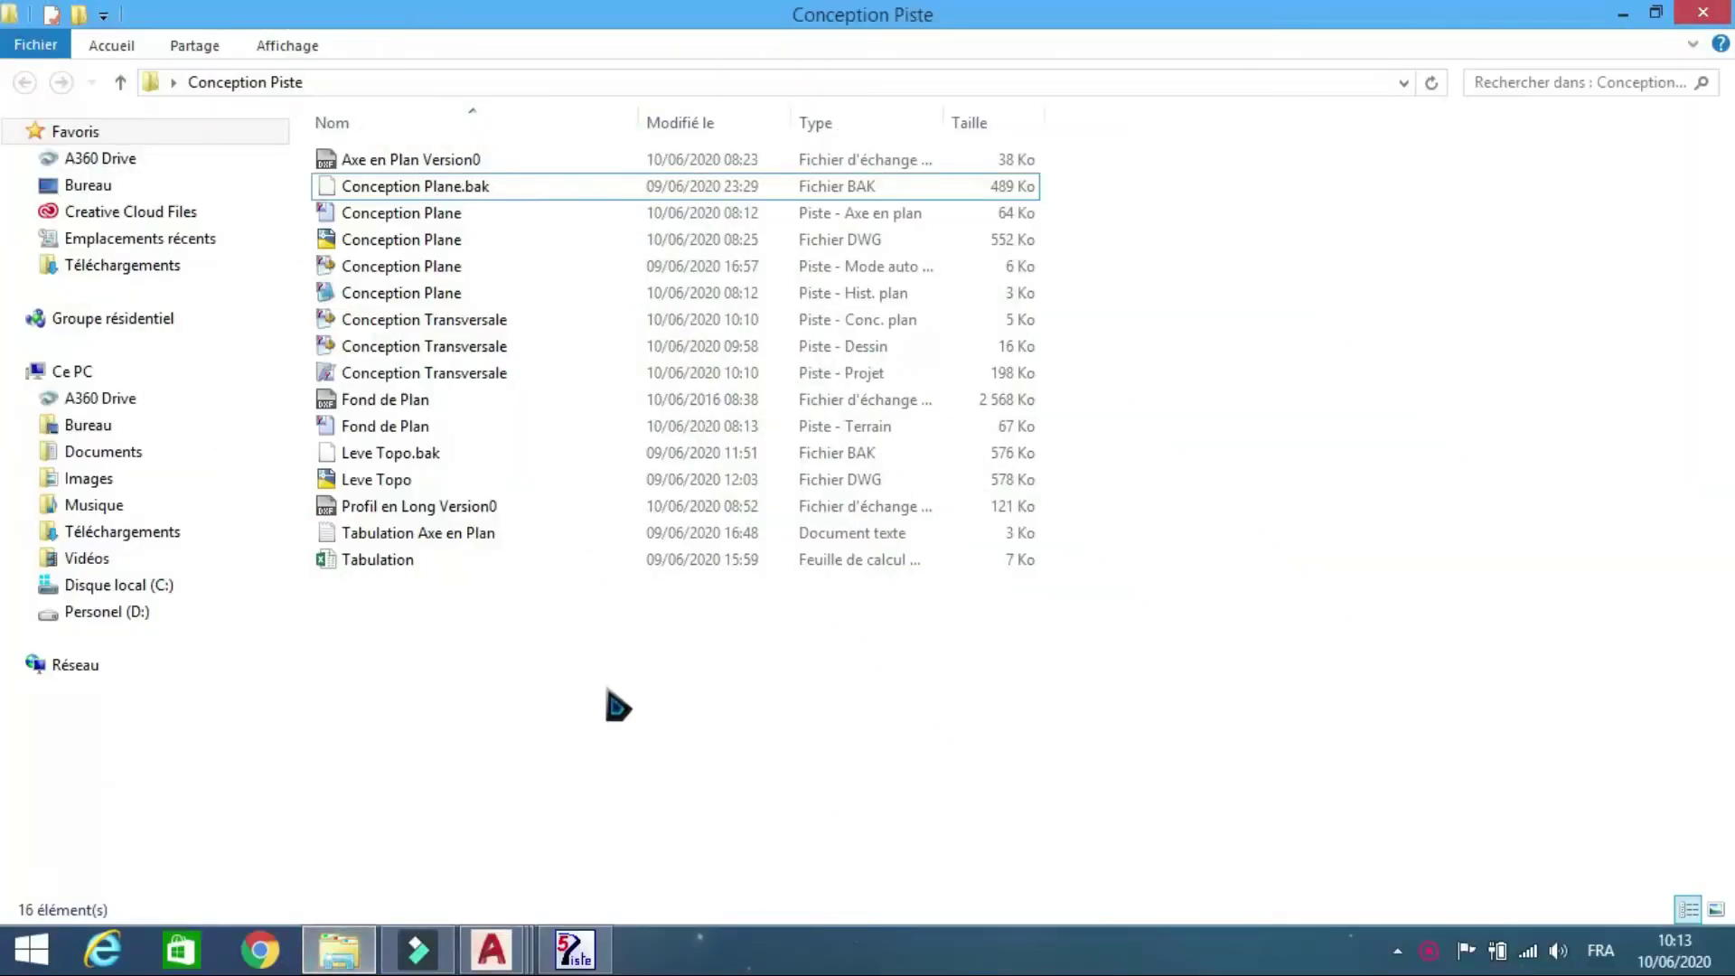
- Create a text document named Tabulation Profil en Long in the Conception Piste folder
right_click(607, 705)
mouse_move(931, 637)
click(985, 891)
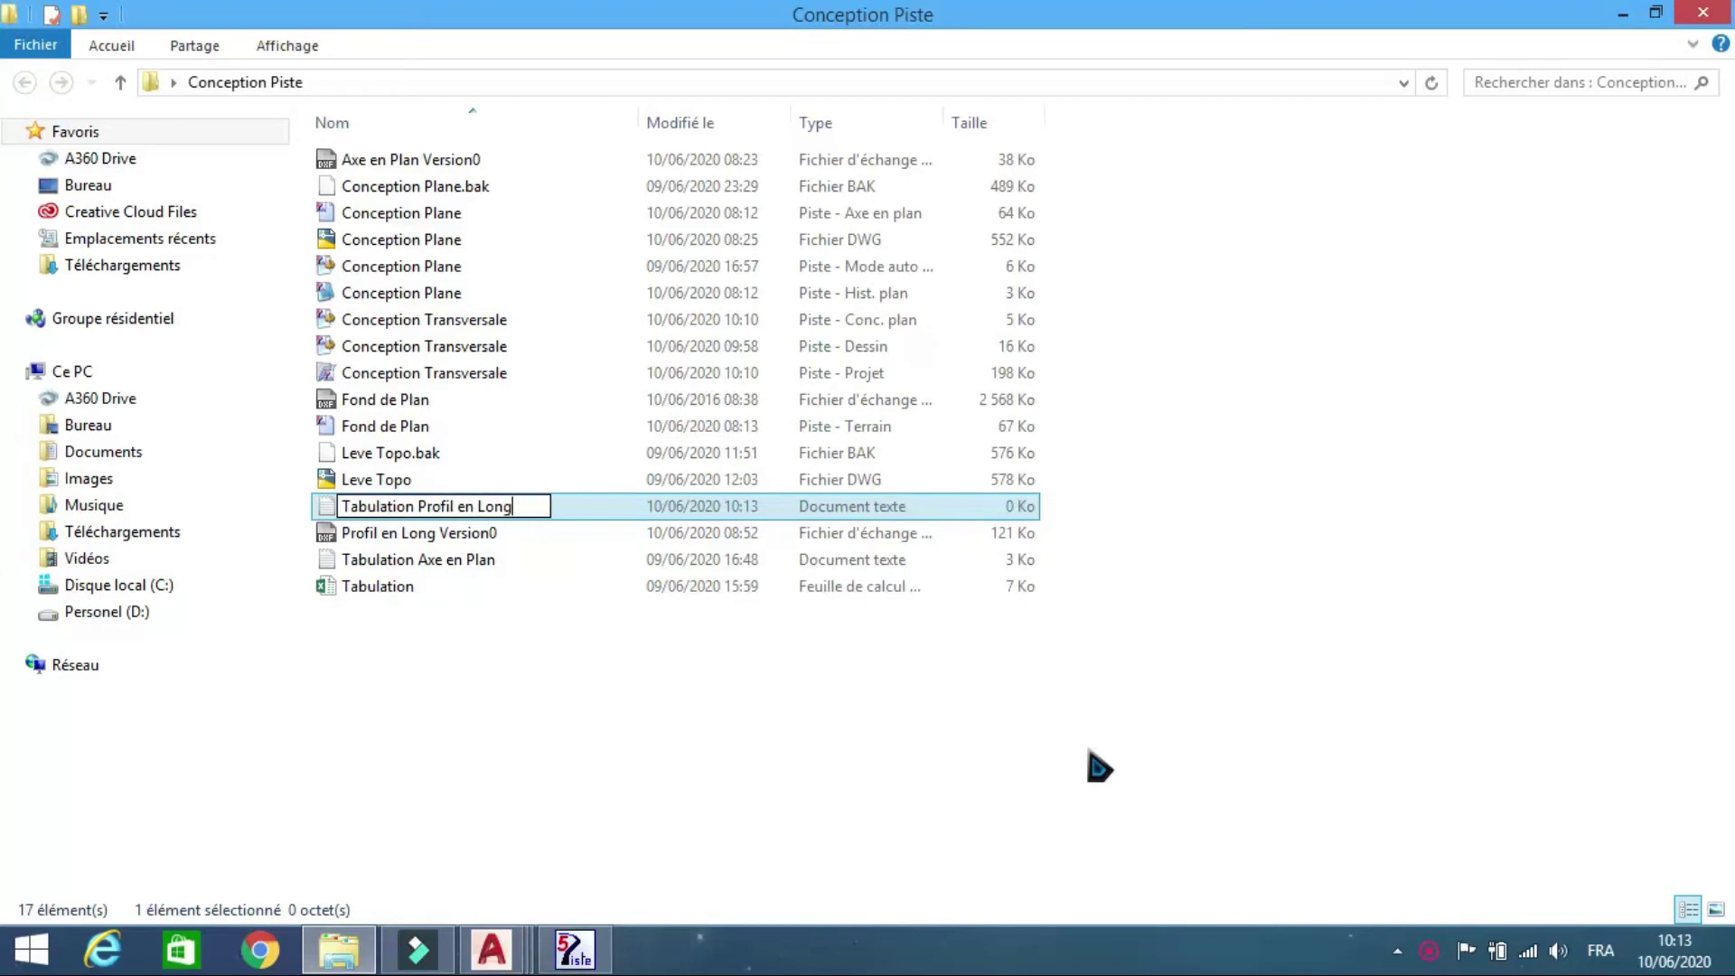
key(Return)
- Paste the copied vertex coordinates into the Tabulation Profil en Long file, remove the blank line between them, then save and close it
double_click(477, 503)
click(390, 332)
key(ctrl+v)
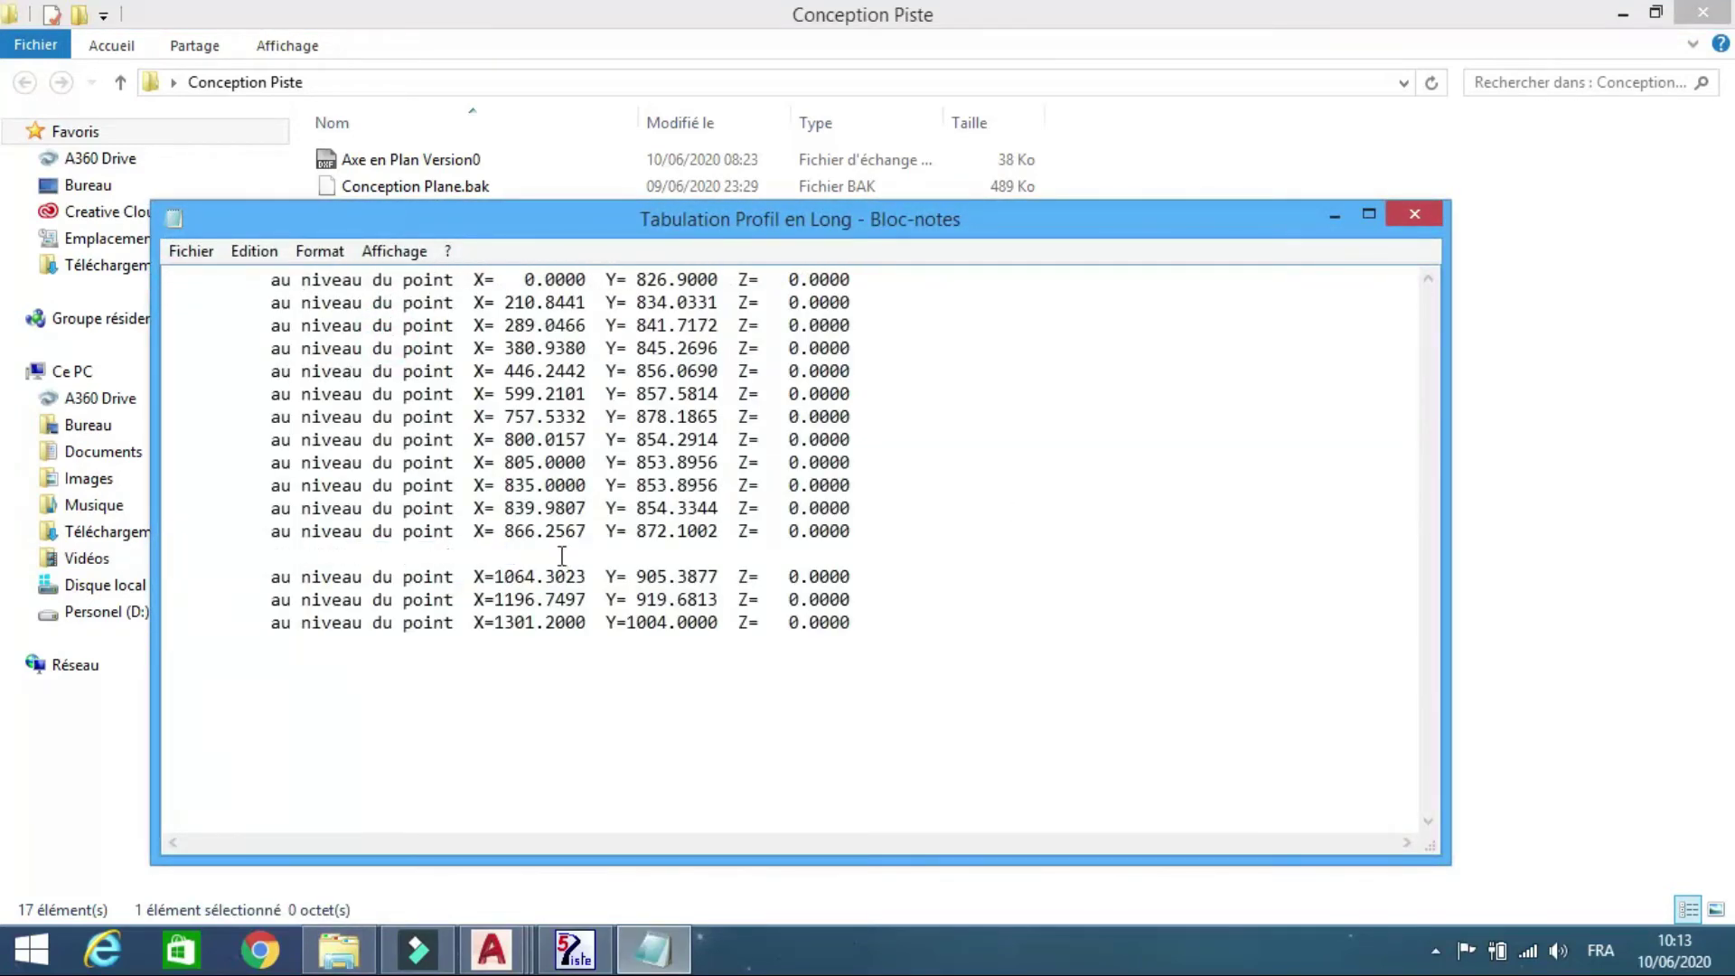
key(Delete)
key(ctrl+s)
click(1415, 214)
- Open the Tabulation workbook in Excel and import the Tabulation Profil en Long text file, splitting its data into columns
double_click(476, 588)
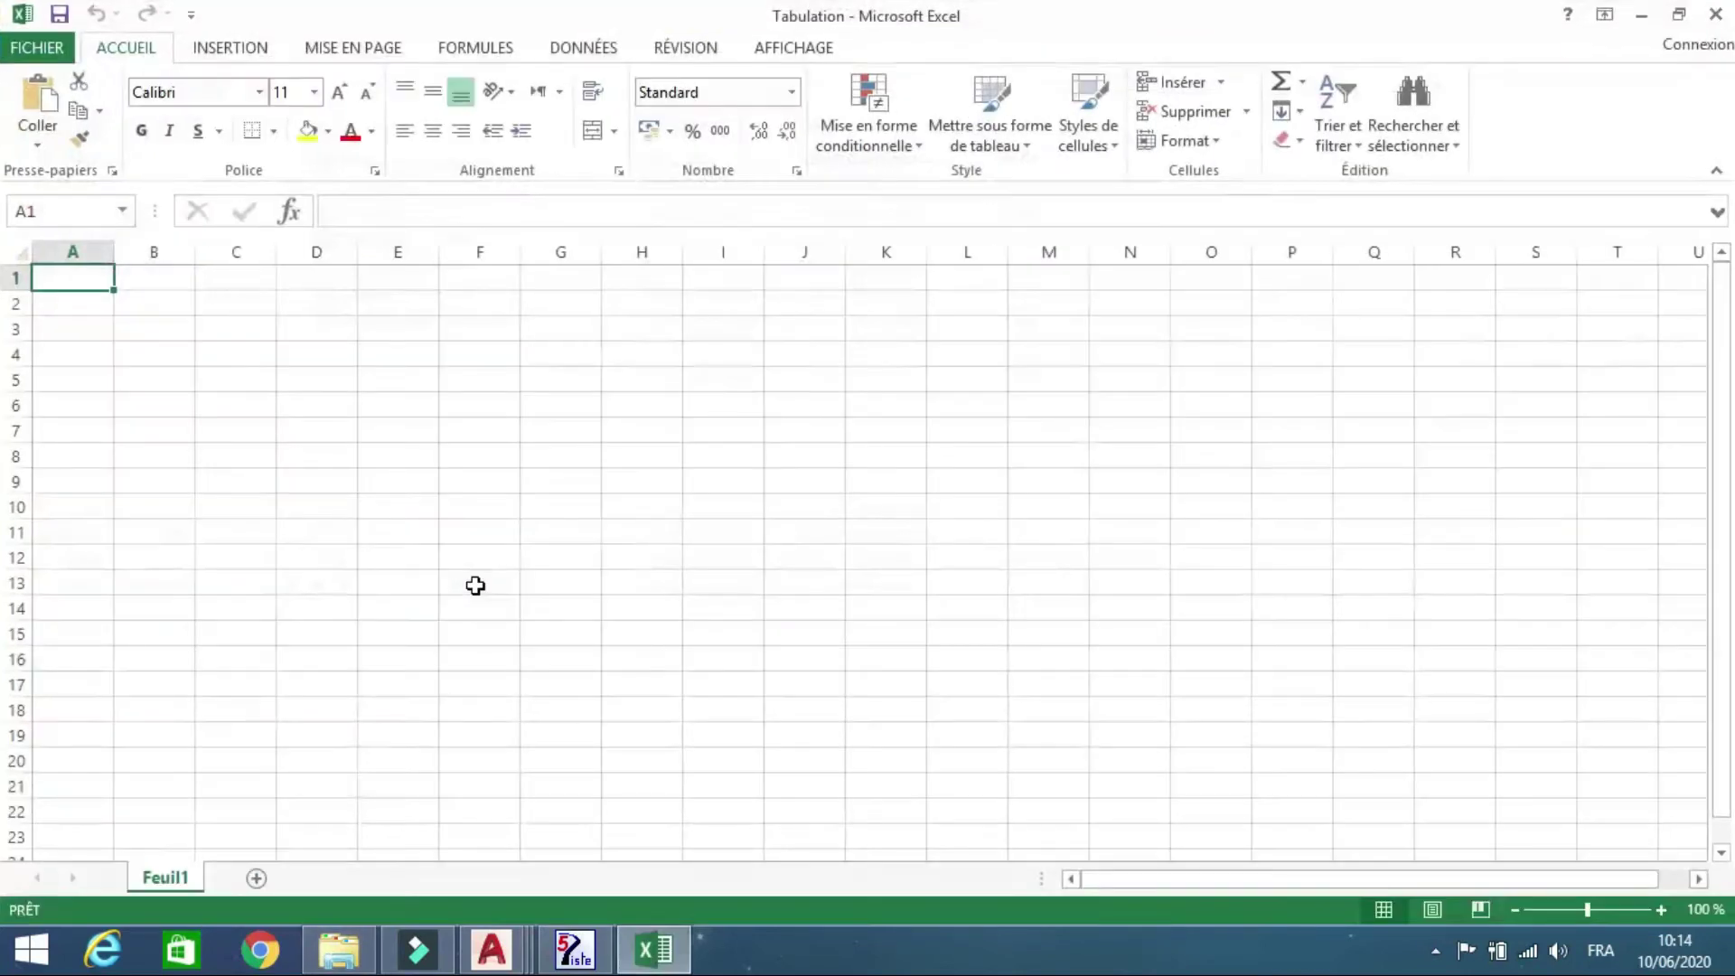
click(68, 50)
click(40, 201)
click(437, 366)
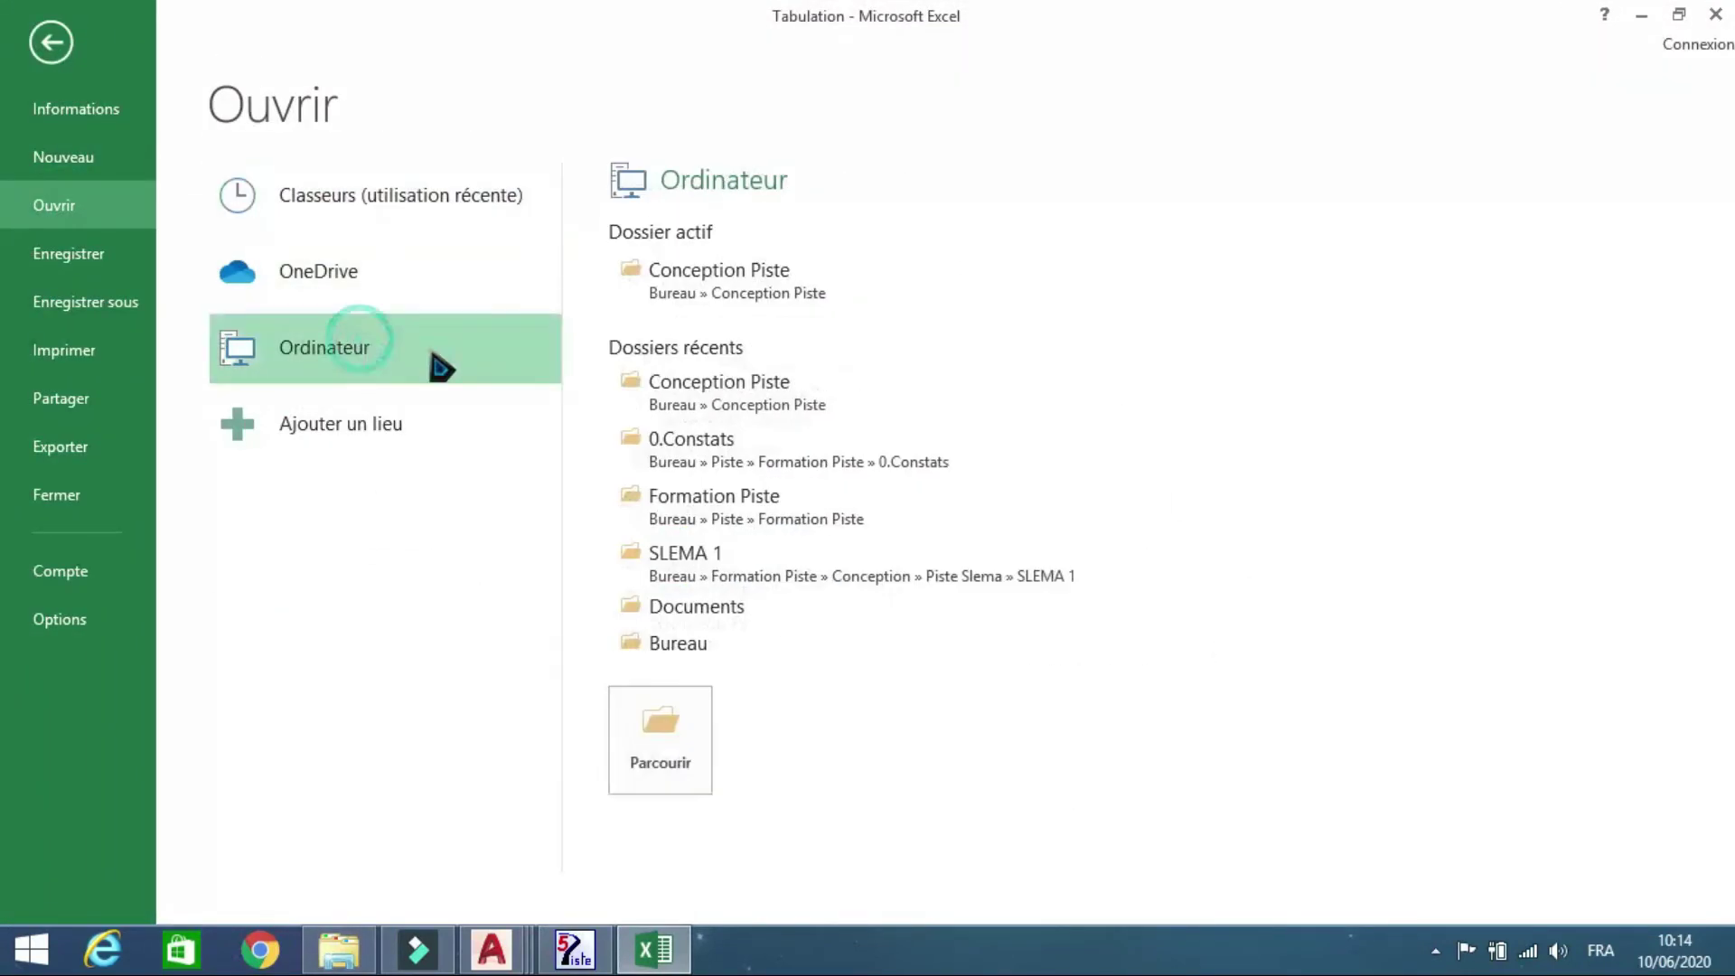
click(659, 735)
scroll(694, 435, down, 2)
double_click(446, 468)
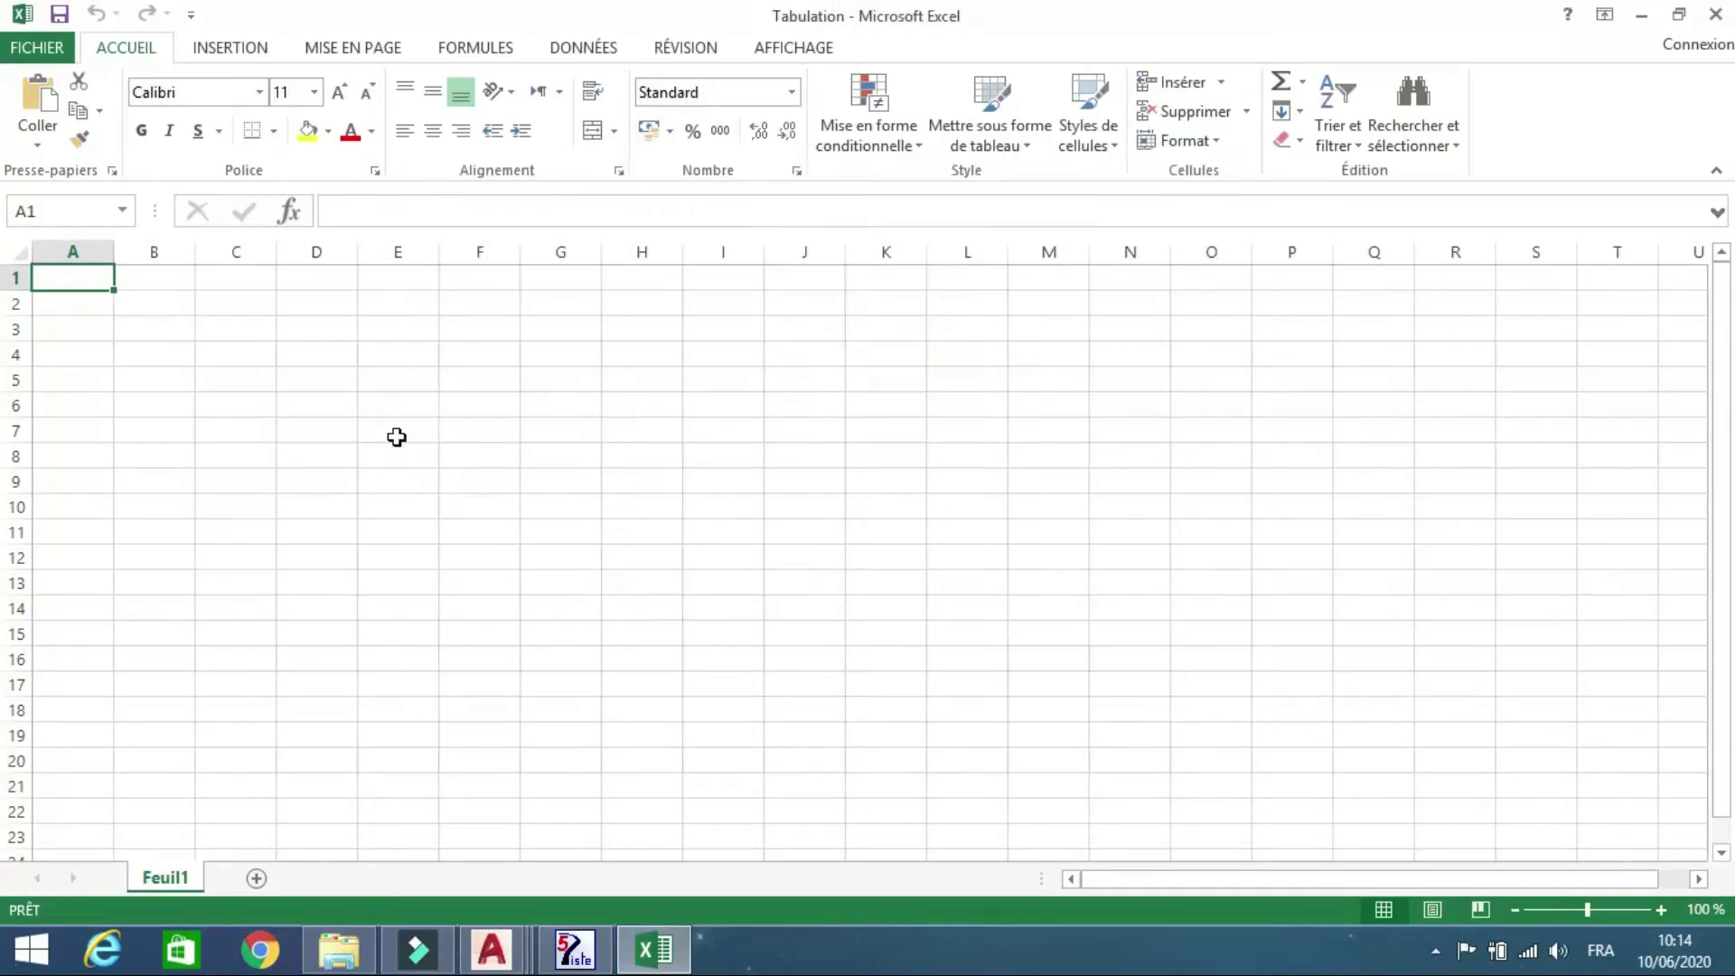
click(1148, 694)
click(1154, 694)
click(1262, 694)
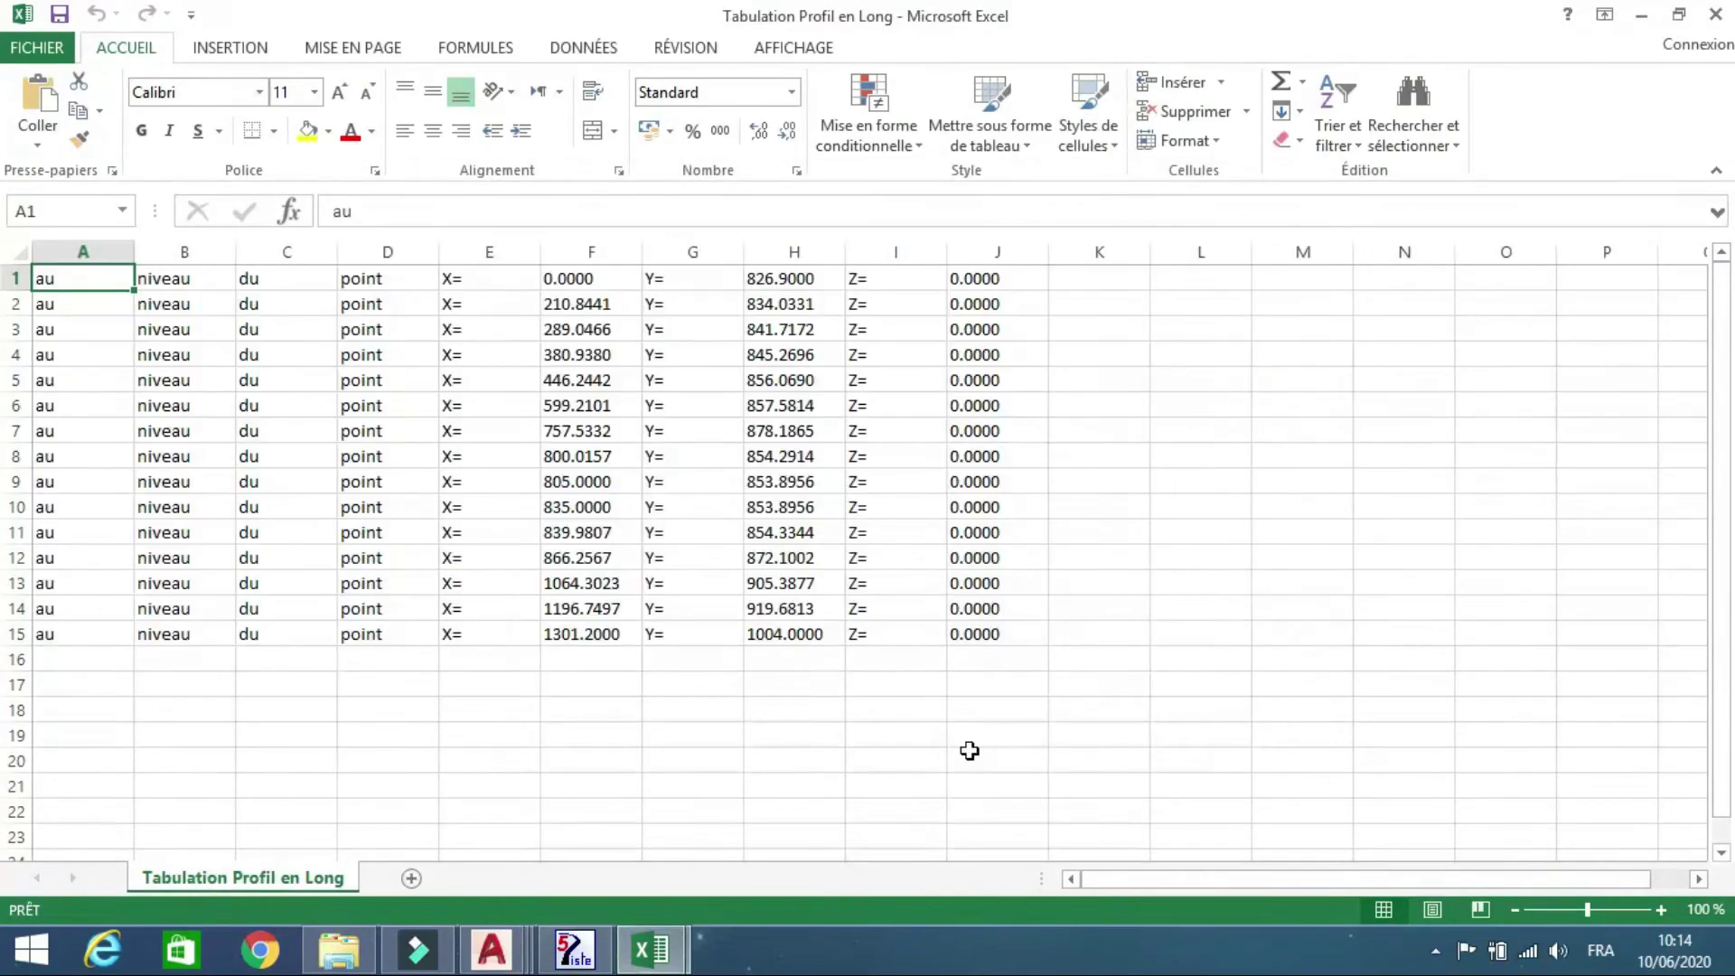
- Delete all columns except the X and Y coordinate values
drag(997, 252, 913, 252)
ctrl+click(674, 252)
ctrl+drag(489, 252, 286, 252)
right_click(83, 258)
mouse_move(182, 252)
ctrl+mouse_down()
mouse_move(83, 252)
mouse_move(184, 252)
ctrl+mouse_up()
click(154, 553)
click(319, 710)
- Insert two columns before the coordinates and fill rows 1 to 15 with POI and the point names P1 to P15
right_click(93, 252)
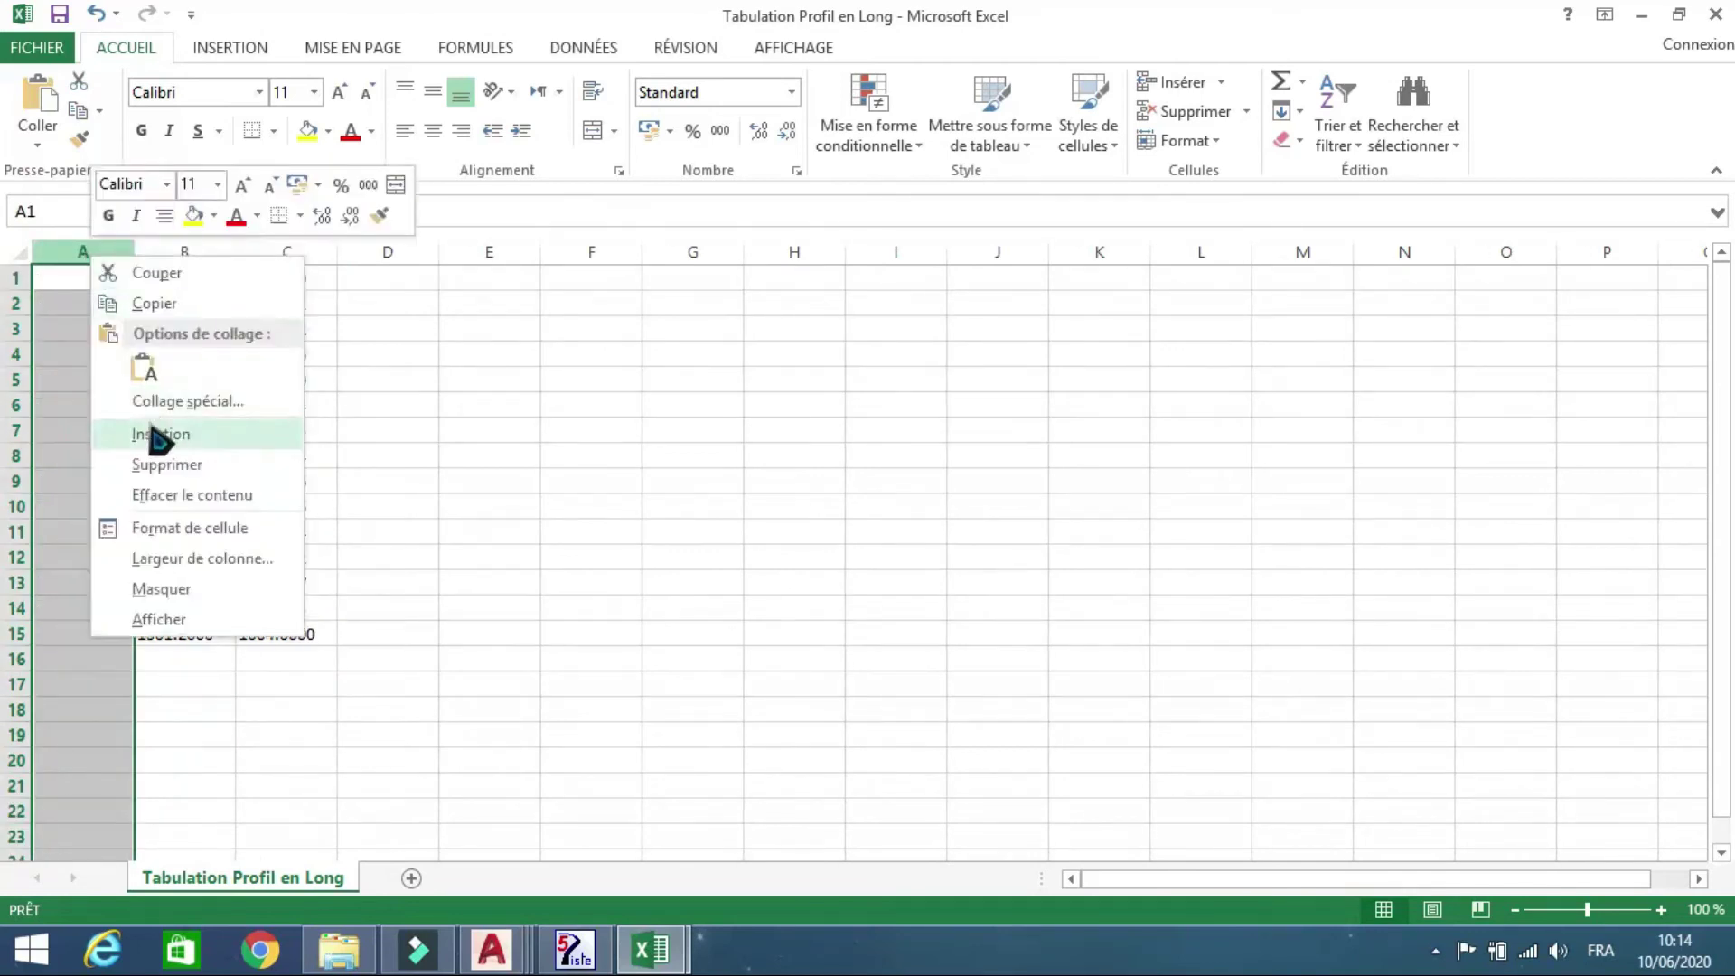
click(155, 438)
click(112, 283)
text(POI)
key(Tab)
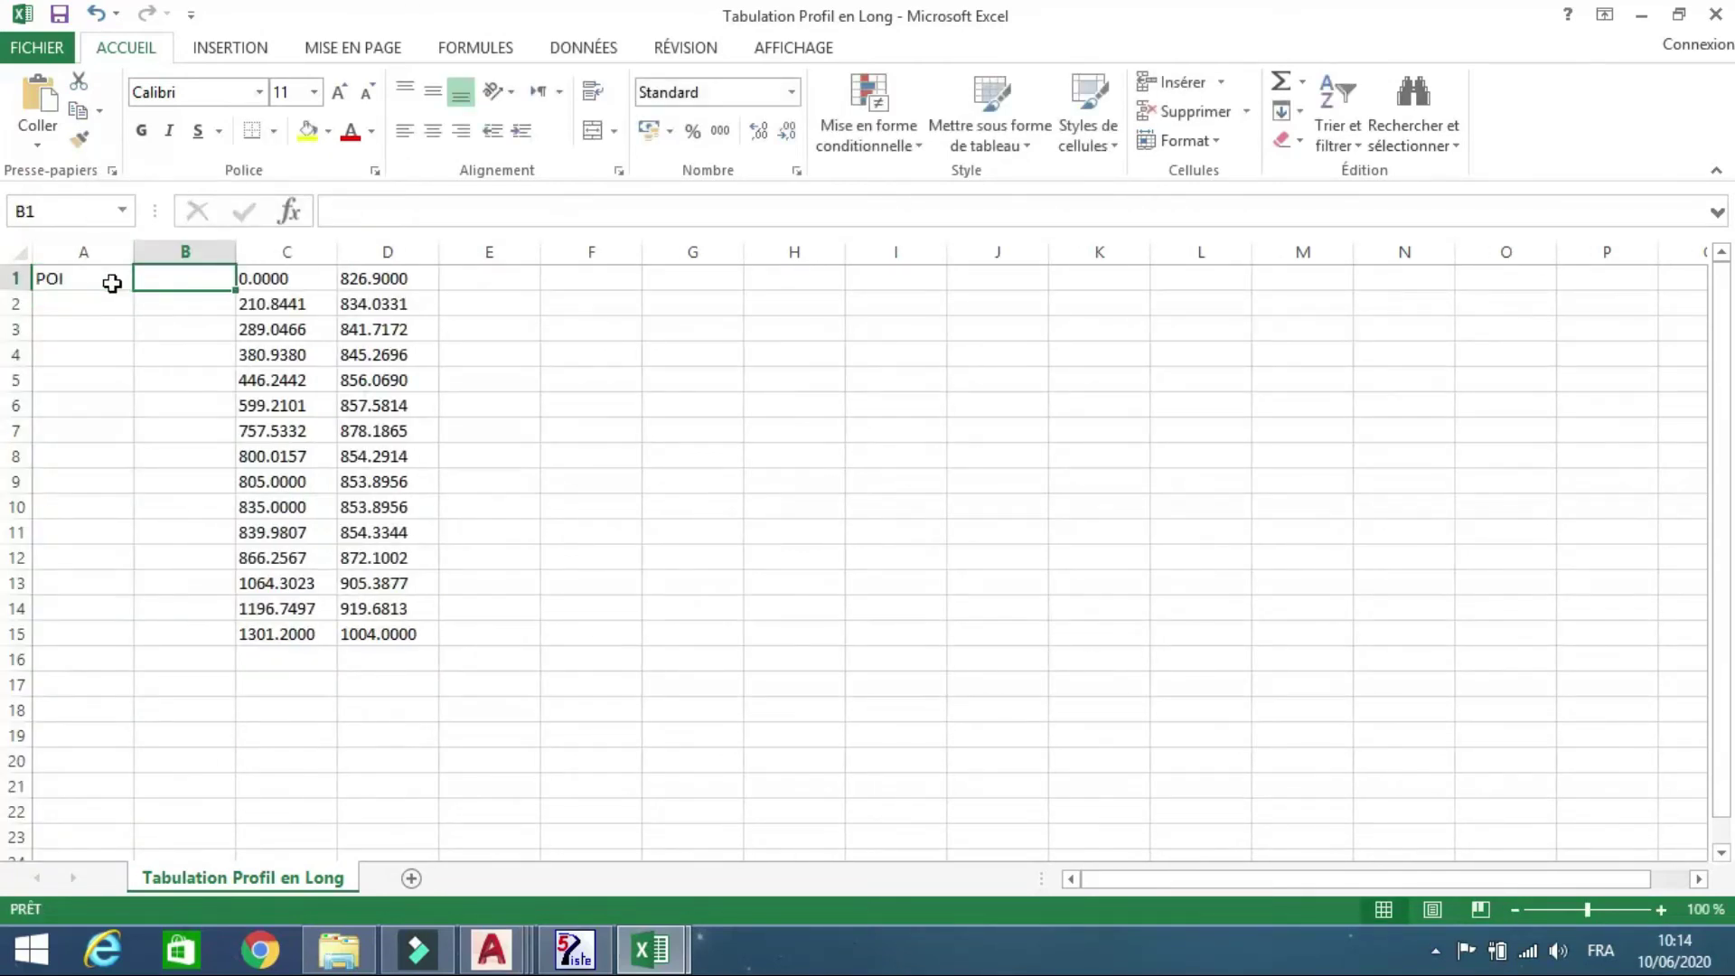
text(P1)
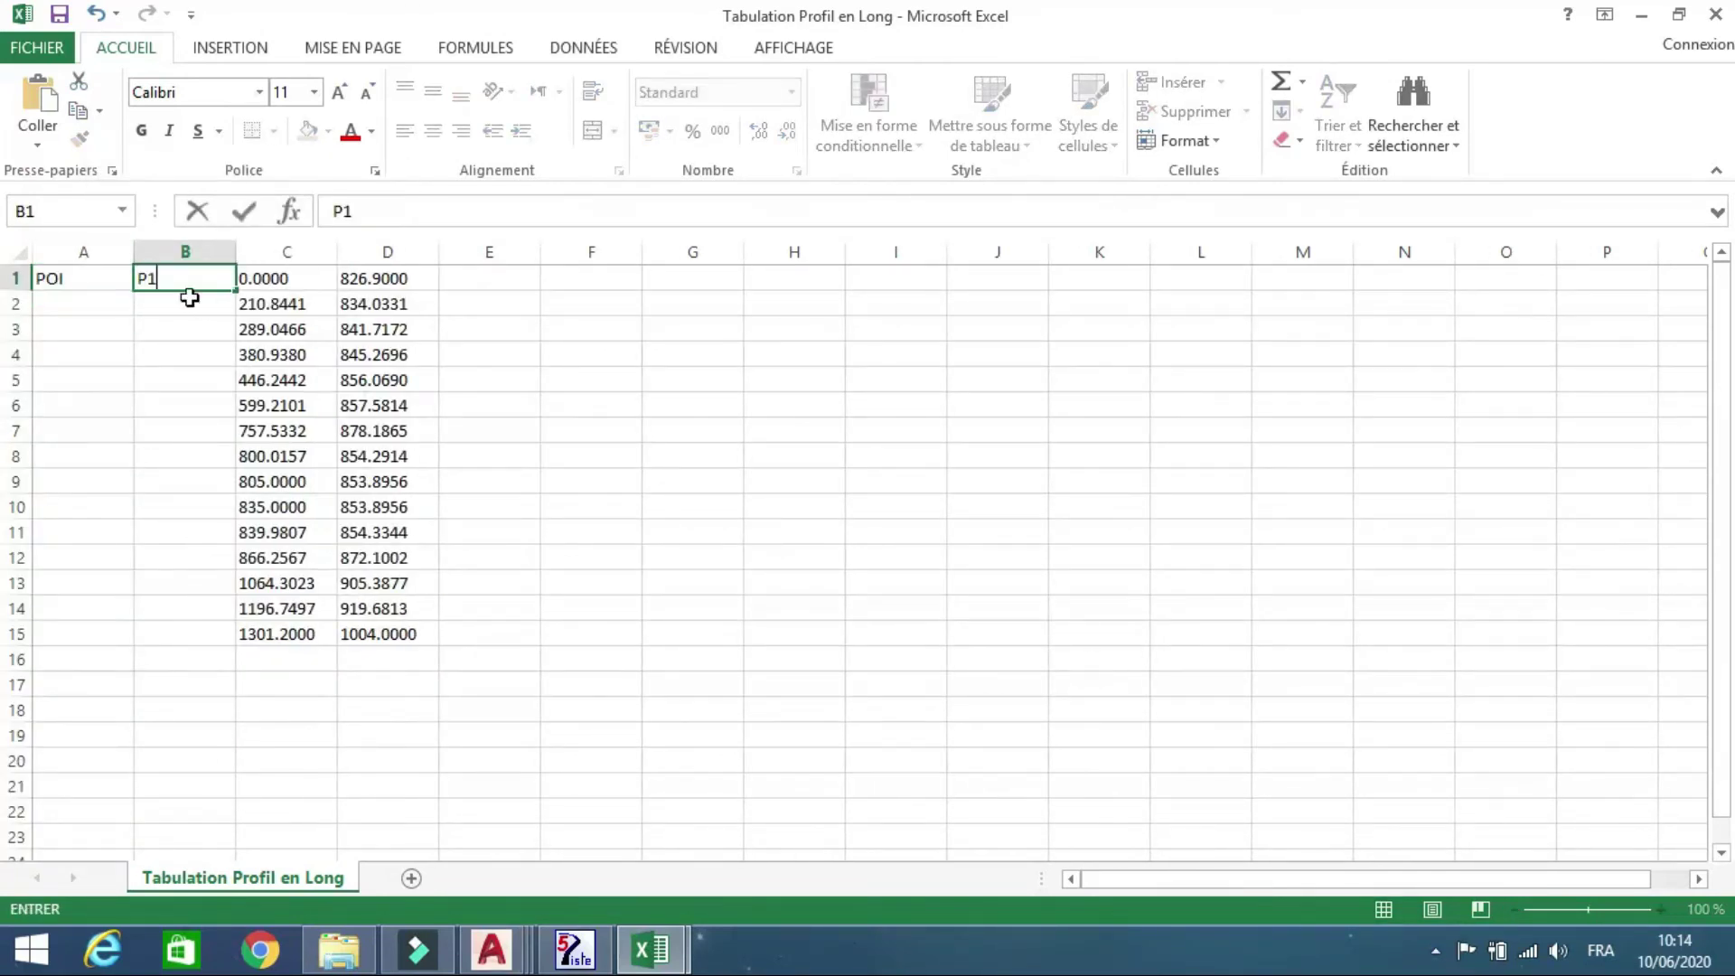
double_click(236, 290)
click(83, 278)
double_click(133, 290)
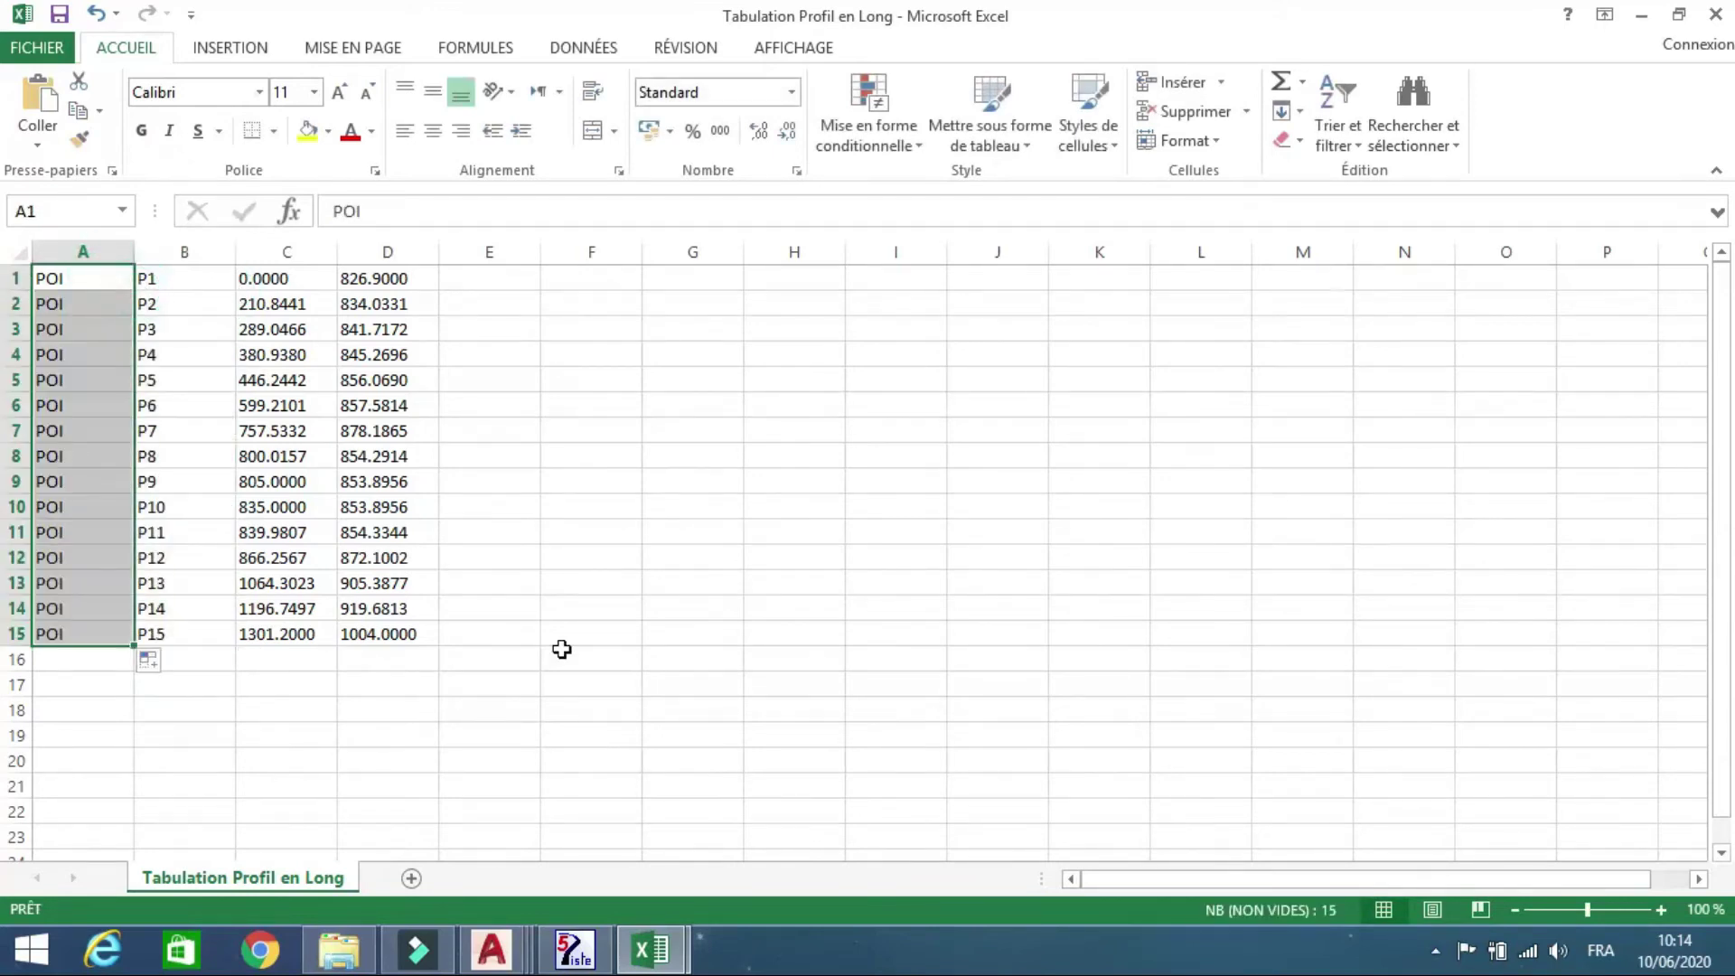
click(346, 746)
- Enter the formula =((D1-802)/10)+802 in cell F1 to remove the tenfold vertical exaggeration
click(286, 280)
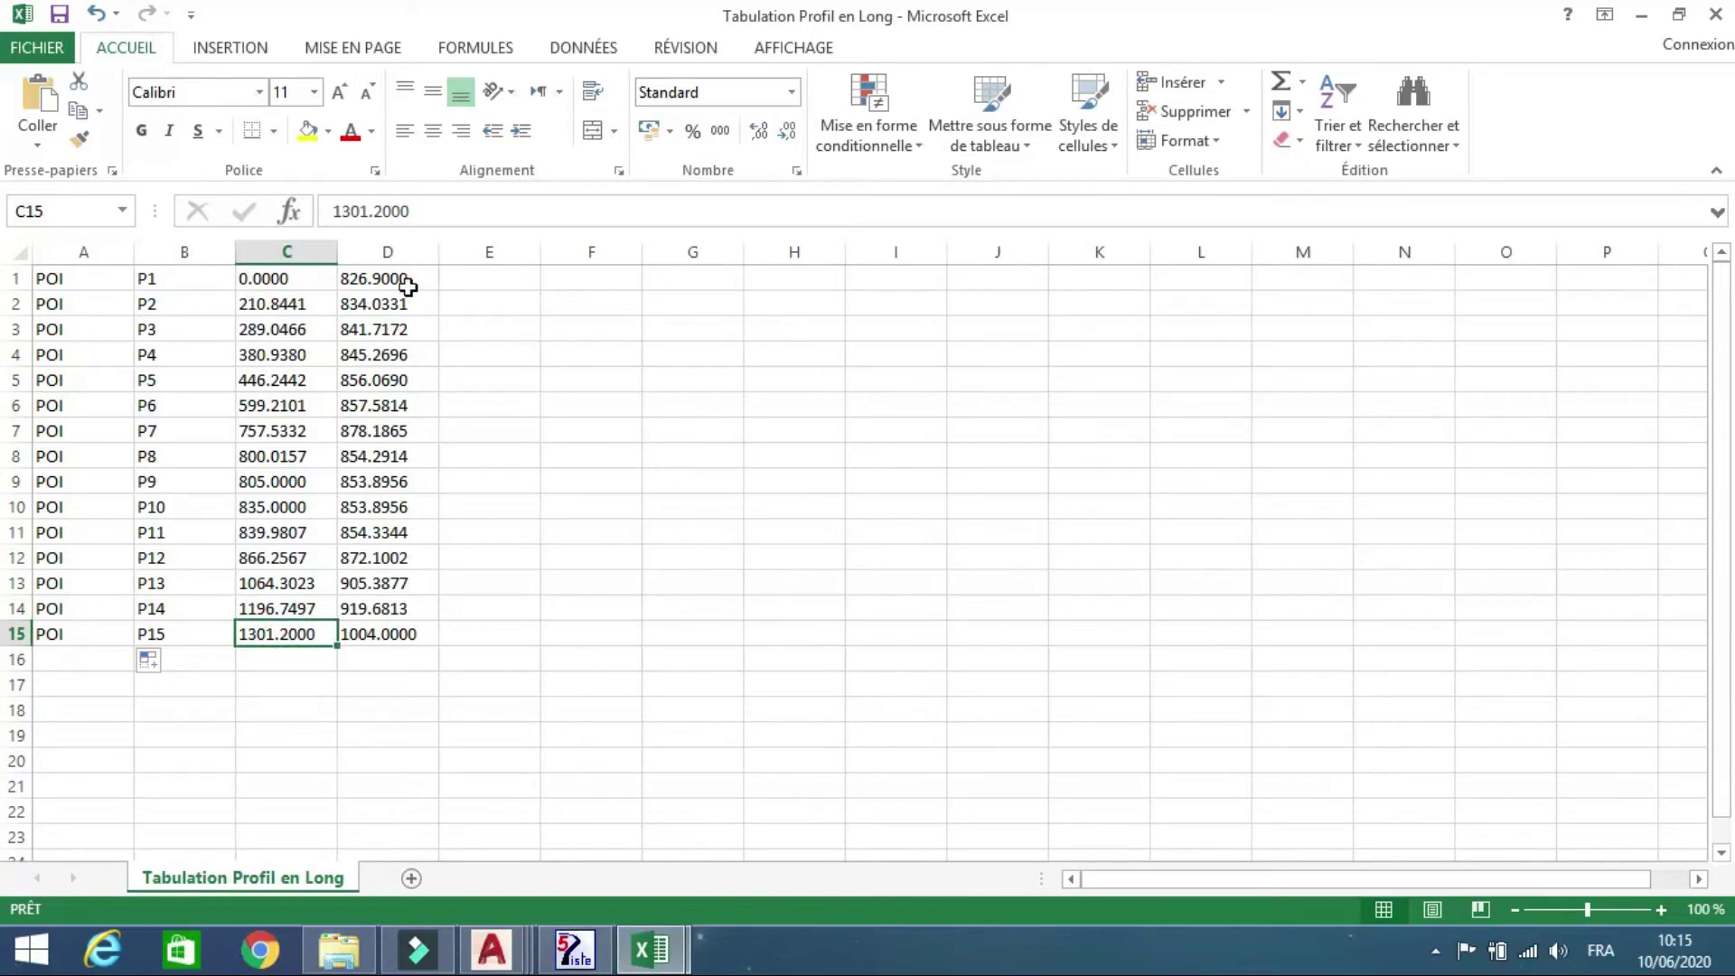
click(548, 280)
text(=)
click(416, 279)
text(-802)
click(462, 217)
text())
click(341, 210)
text(()
text(/10)
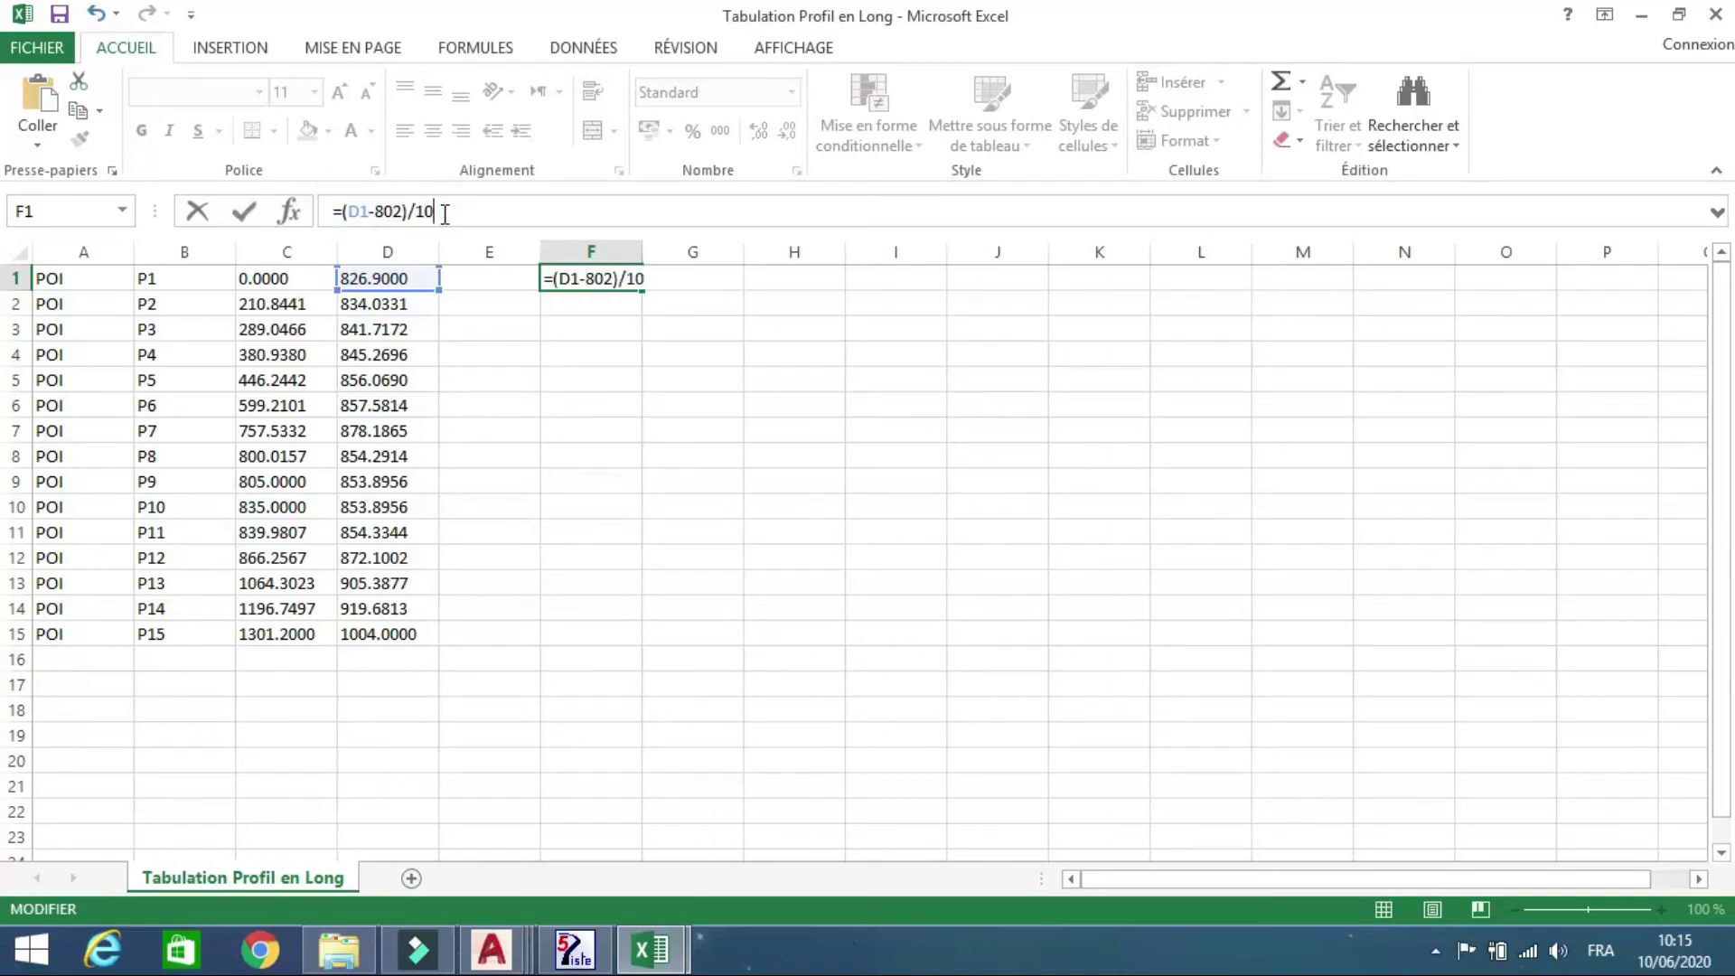
click(345, 210)
text(()
click(474, 207)
text(+802)
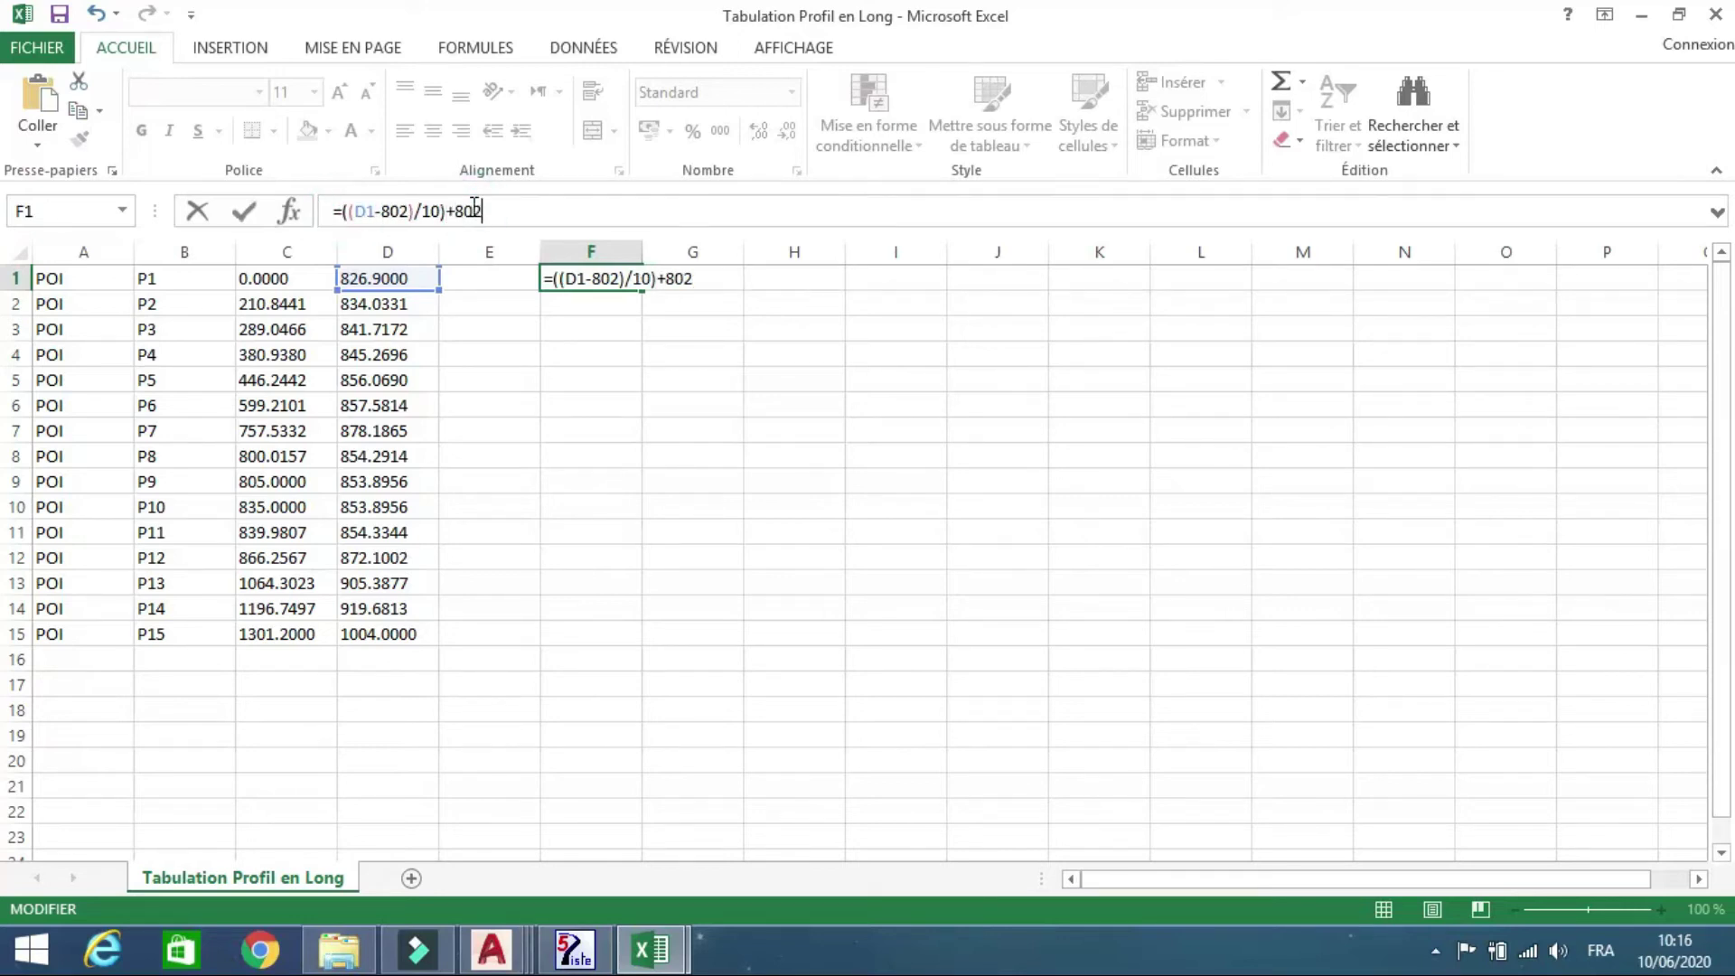
key(Return)
- Replace every decimal point in the sheet with a comma
click(1440, 163)
click(1429, 204)
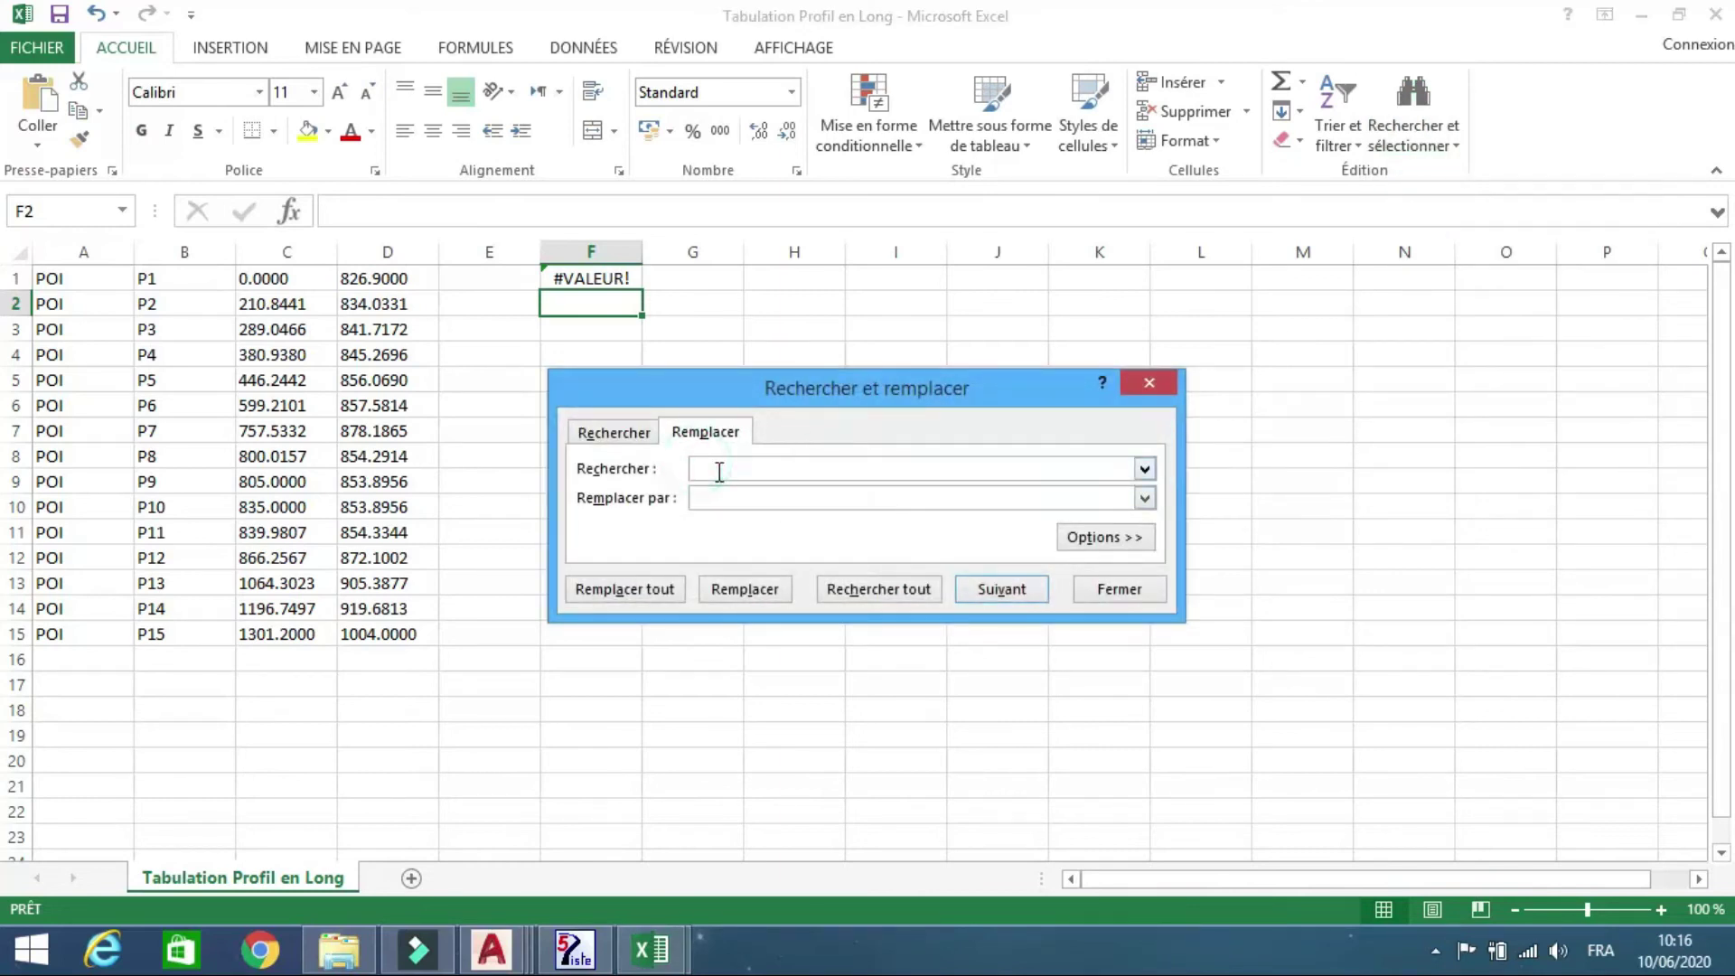
click(735, 495)
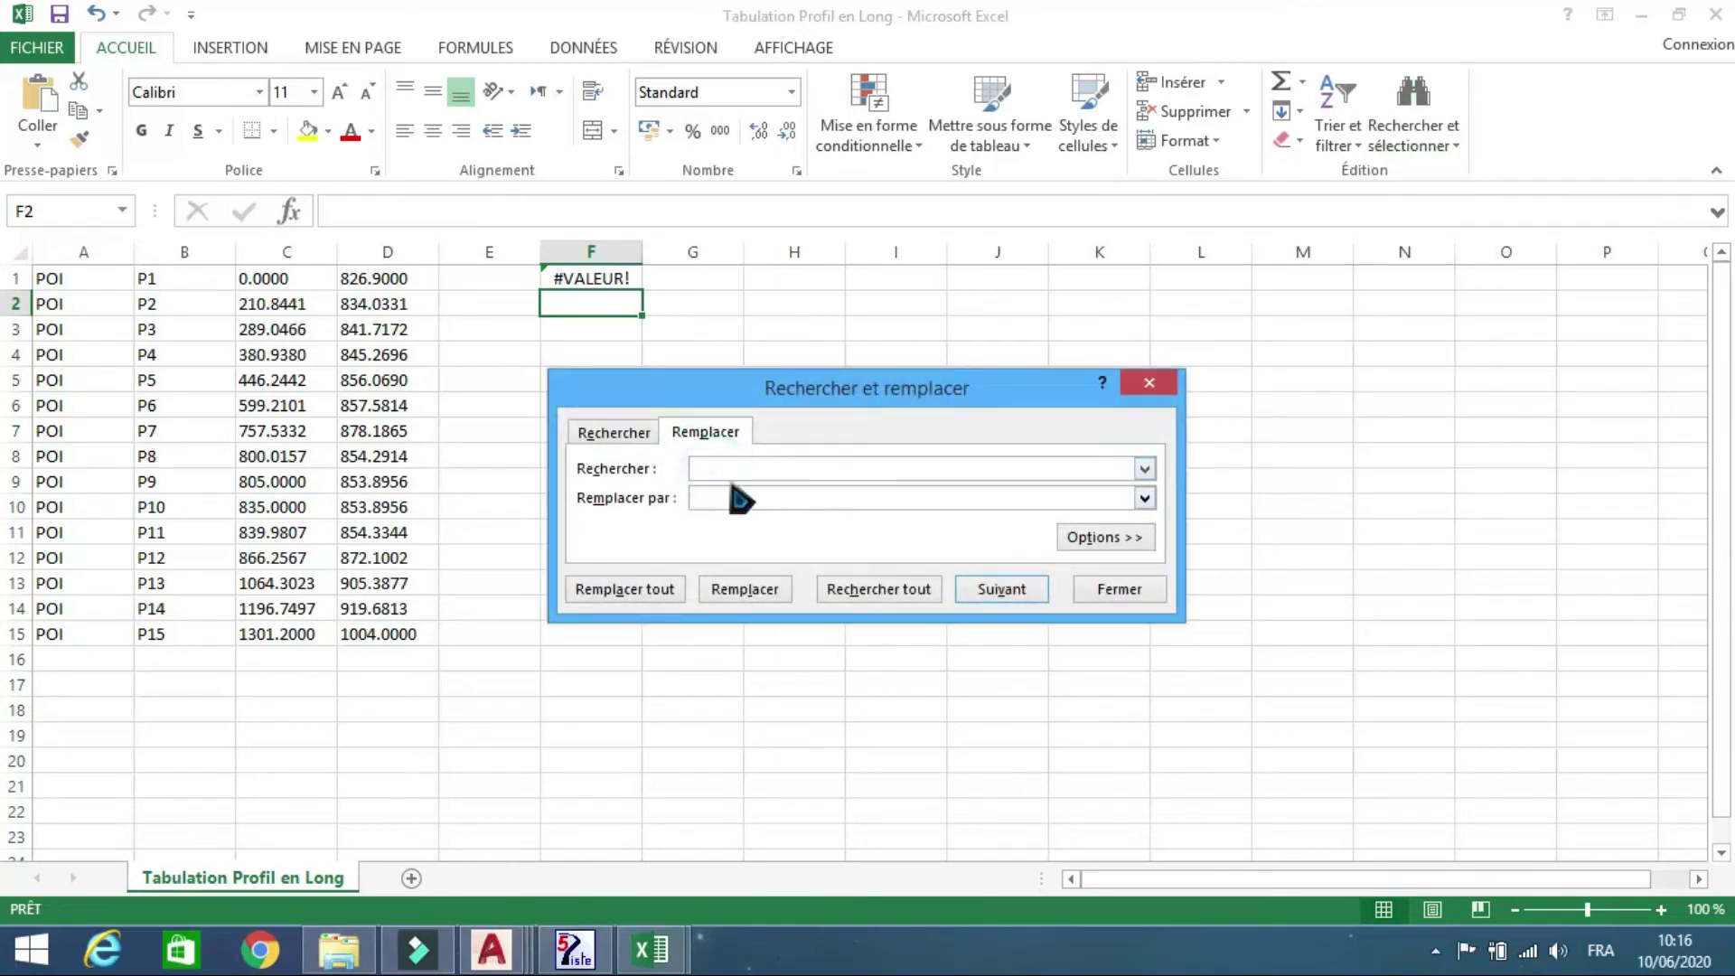
click(776, 463)
text(.)
click(867, 499)
click(650, 591)
click(881, 538)
click(1119, 589)
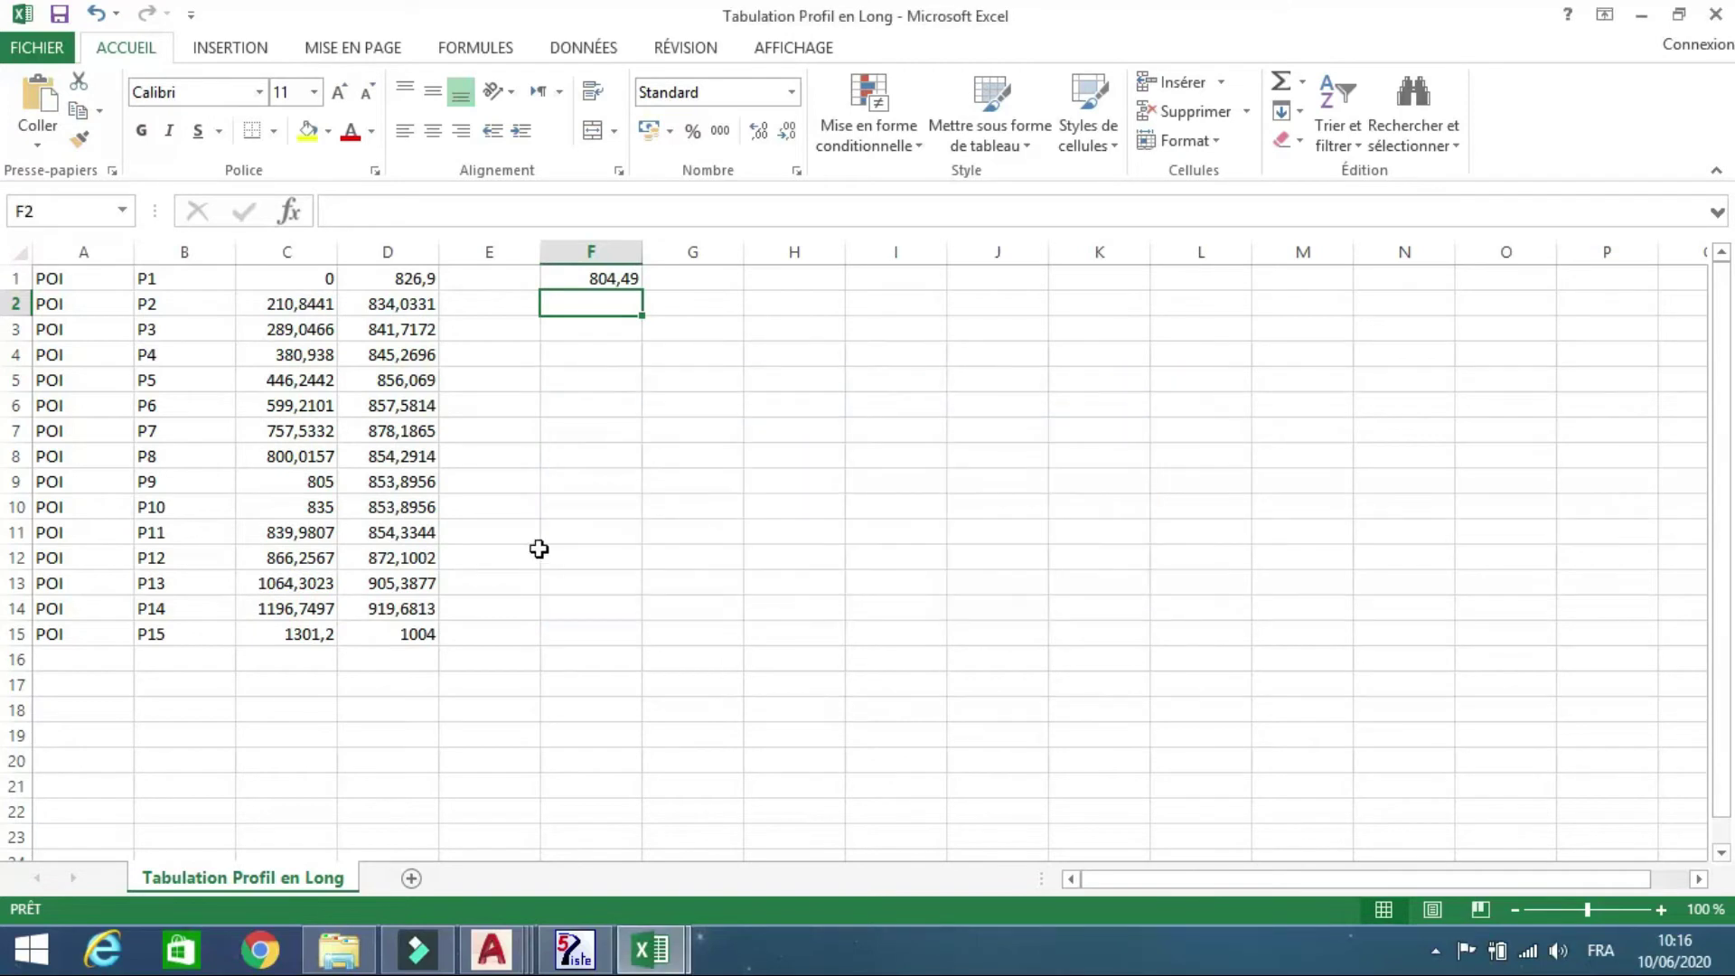
- Fill the elevation formula from F1 down to F15
click(632, 282)
drag(641, 290, 603, 637)
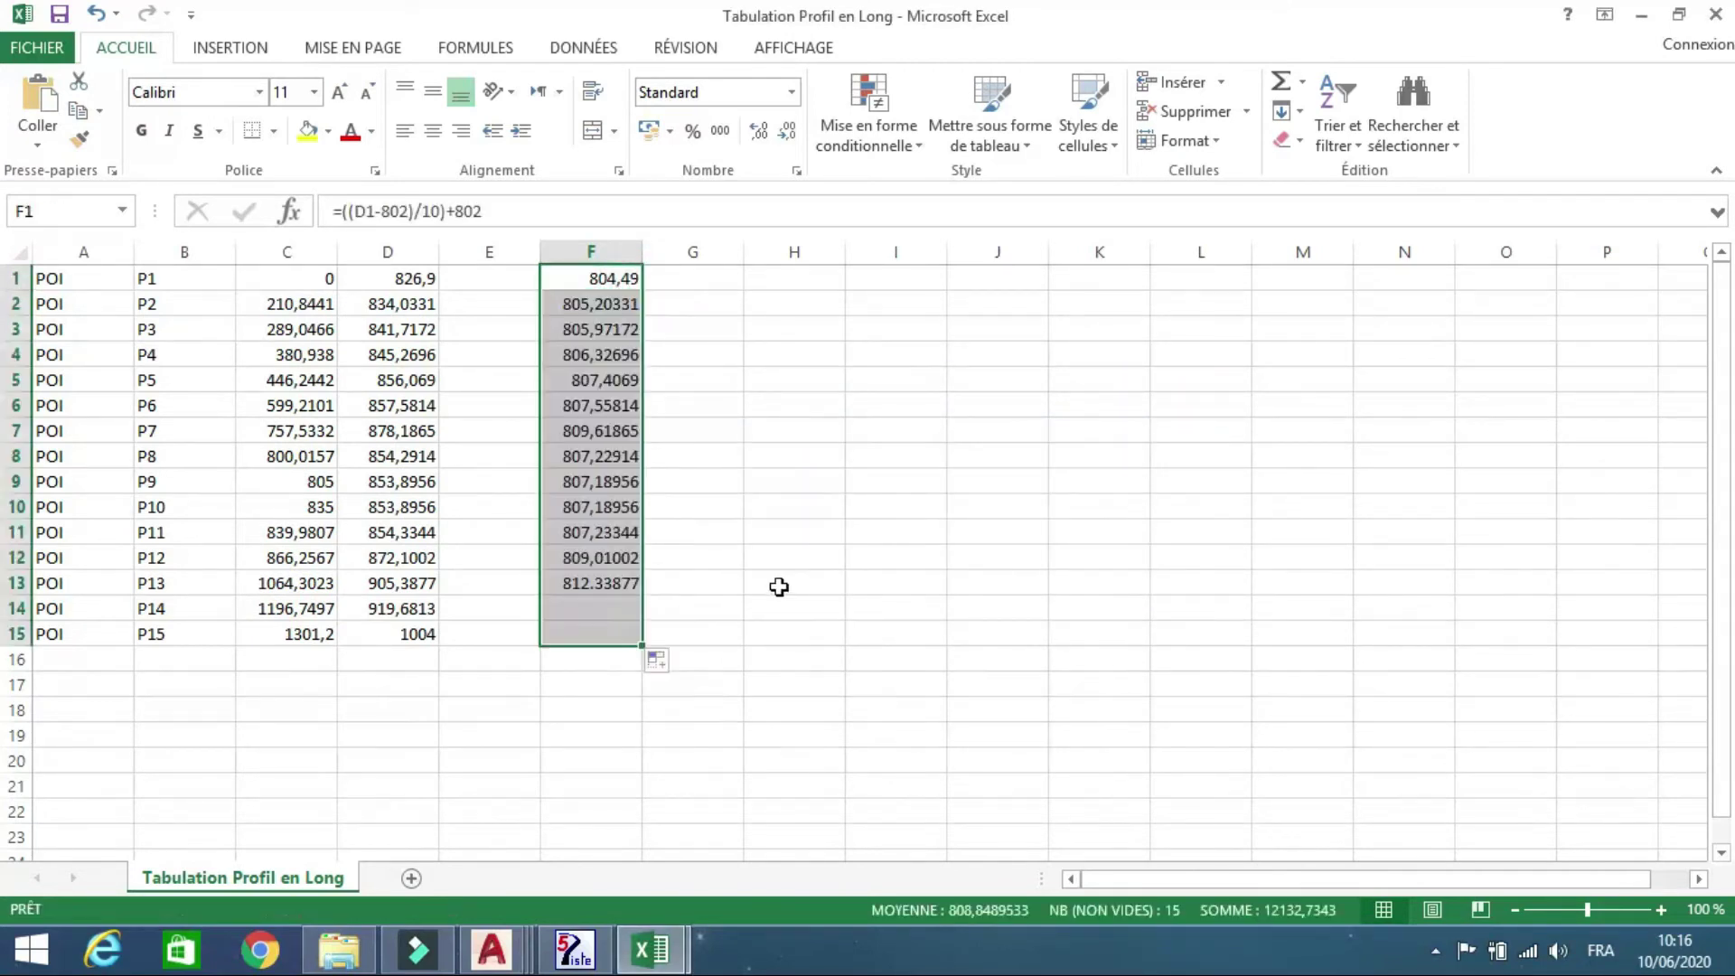
click(805, 553)
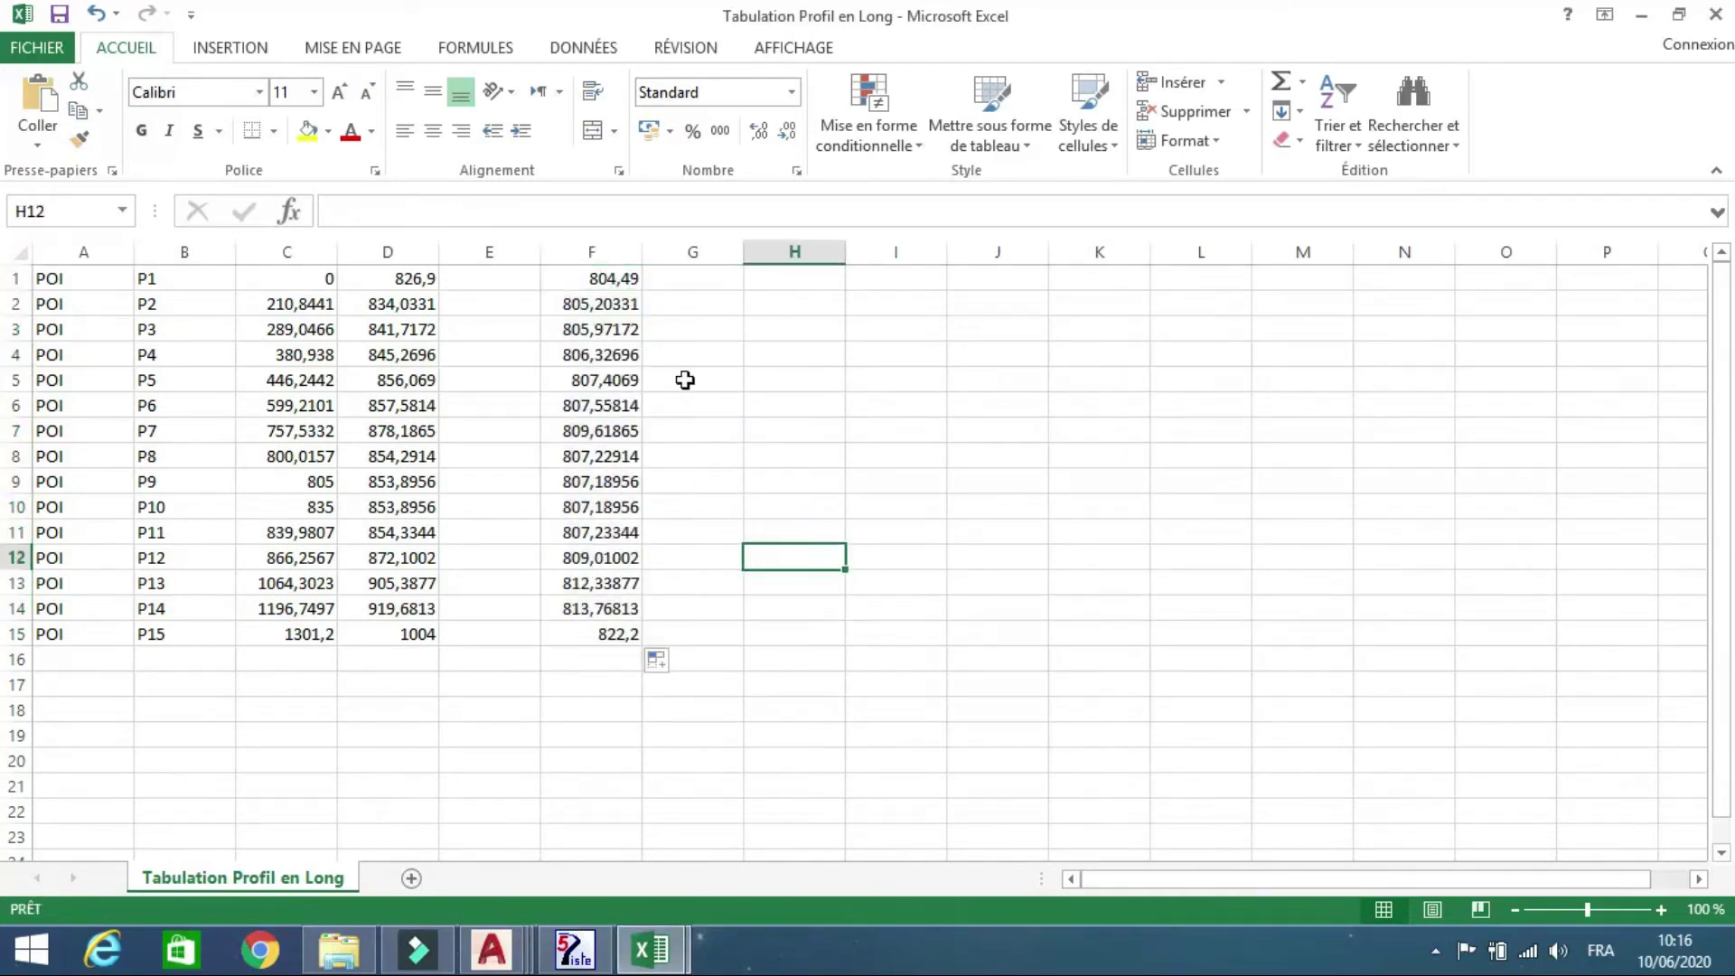
- Paste the computed elevations as values over D1:D15 and clear the contents of helper column F
drag(608, 632, 623, 276)
right_click(615, 316)
click(673, 363)
drag(410, 281, 418, 623)
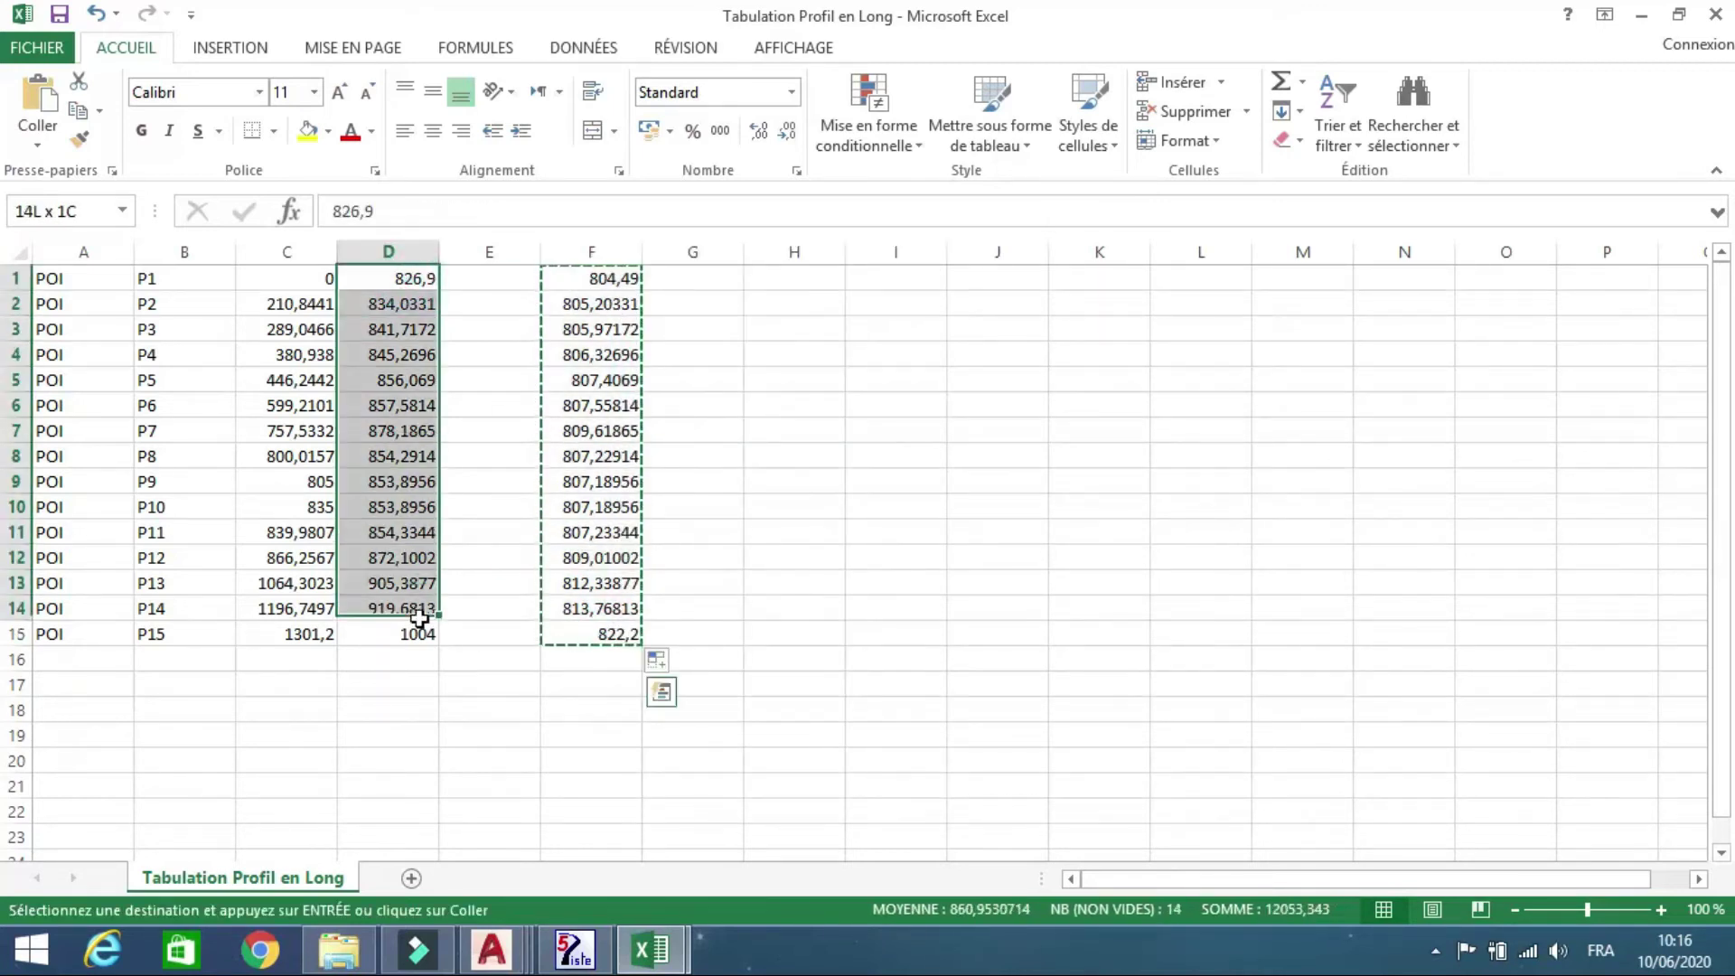
right_click(402, 291)
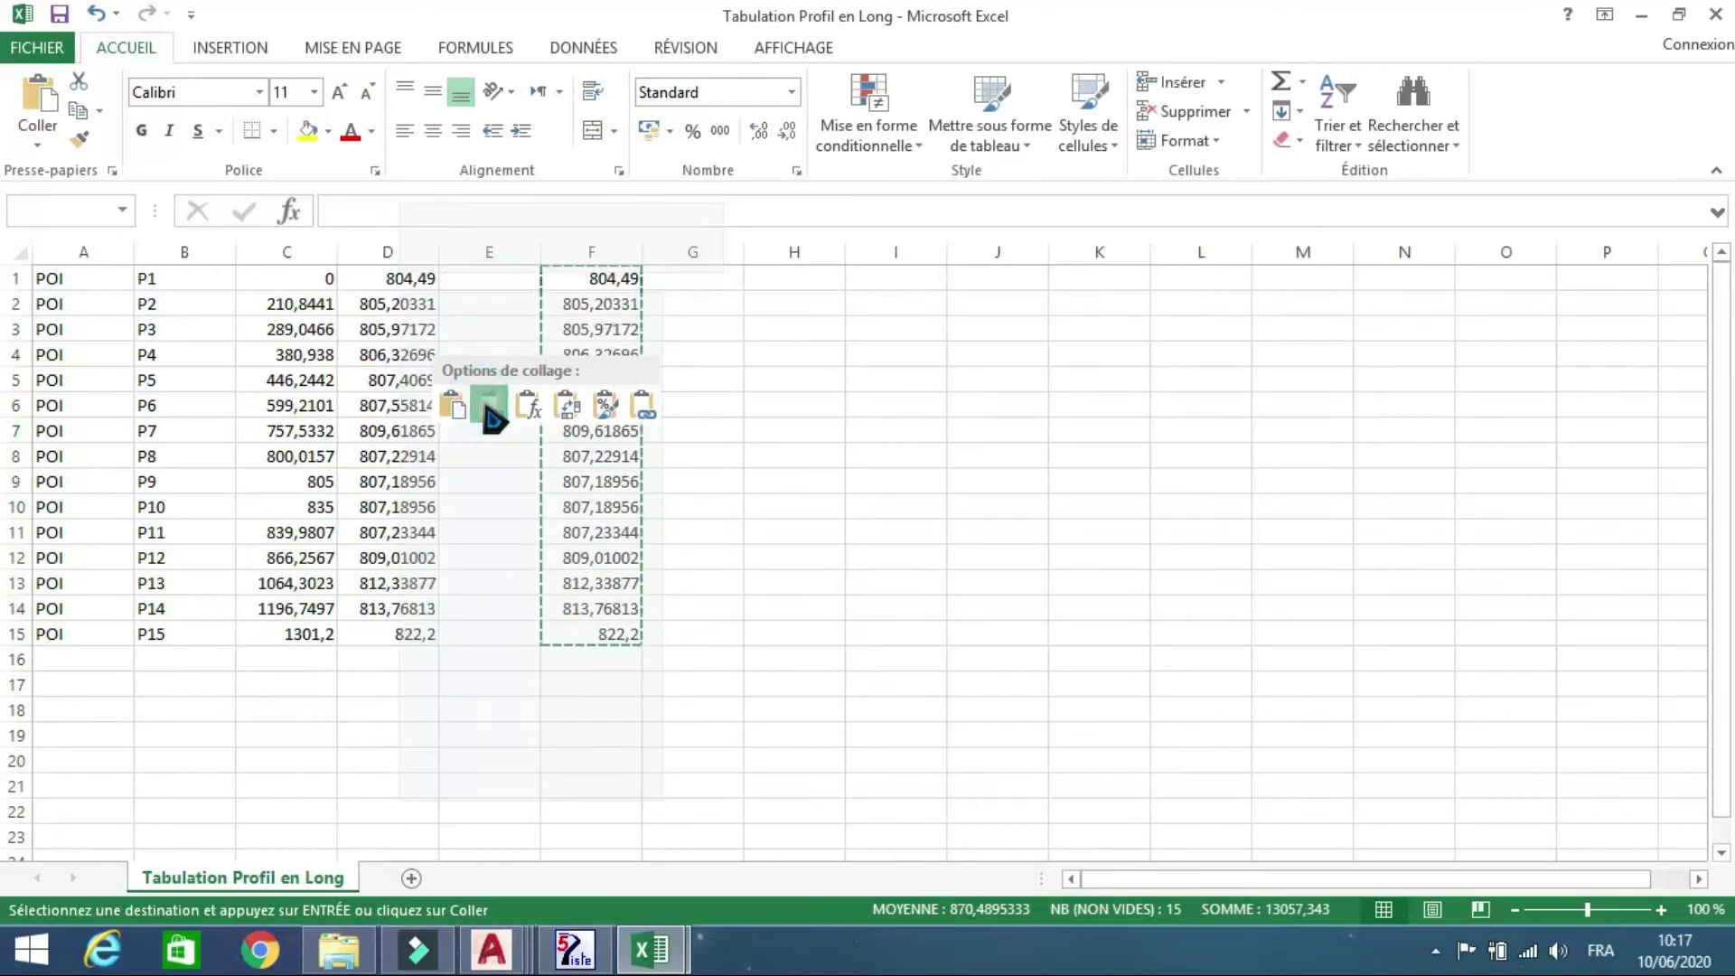
click(488, 403)
click(597, 252)
right_click(617, 255)
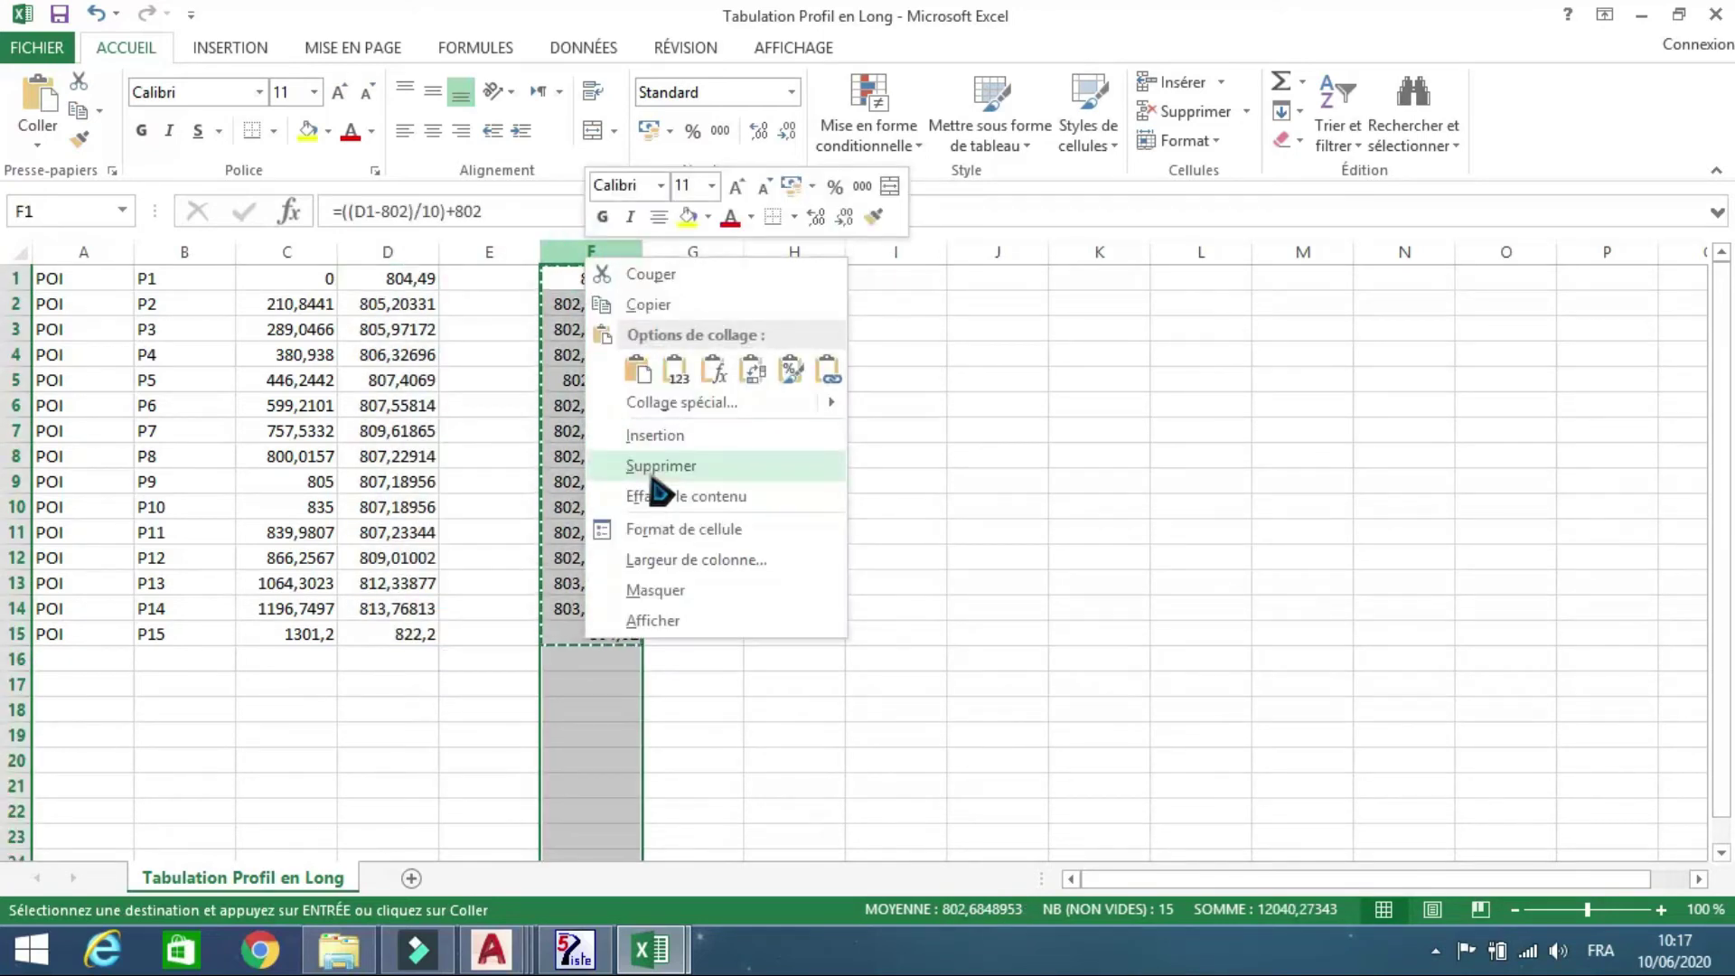
click(673, 495)
- Format the coordinates in C1:D15 as numbers with four decimal places
drag(292, 637, 425, 282)
right_click(389, 420)
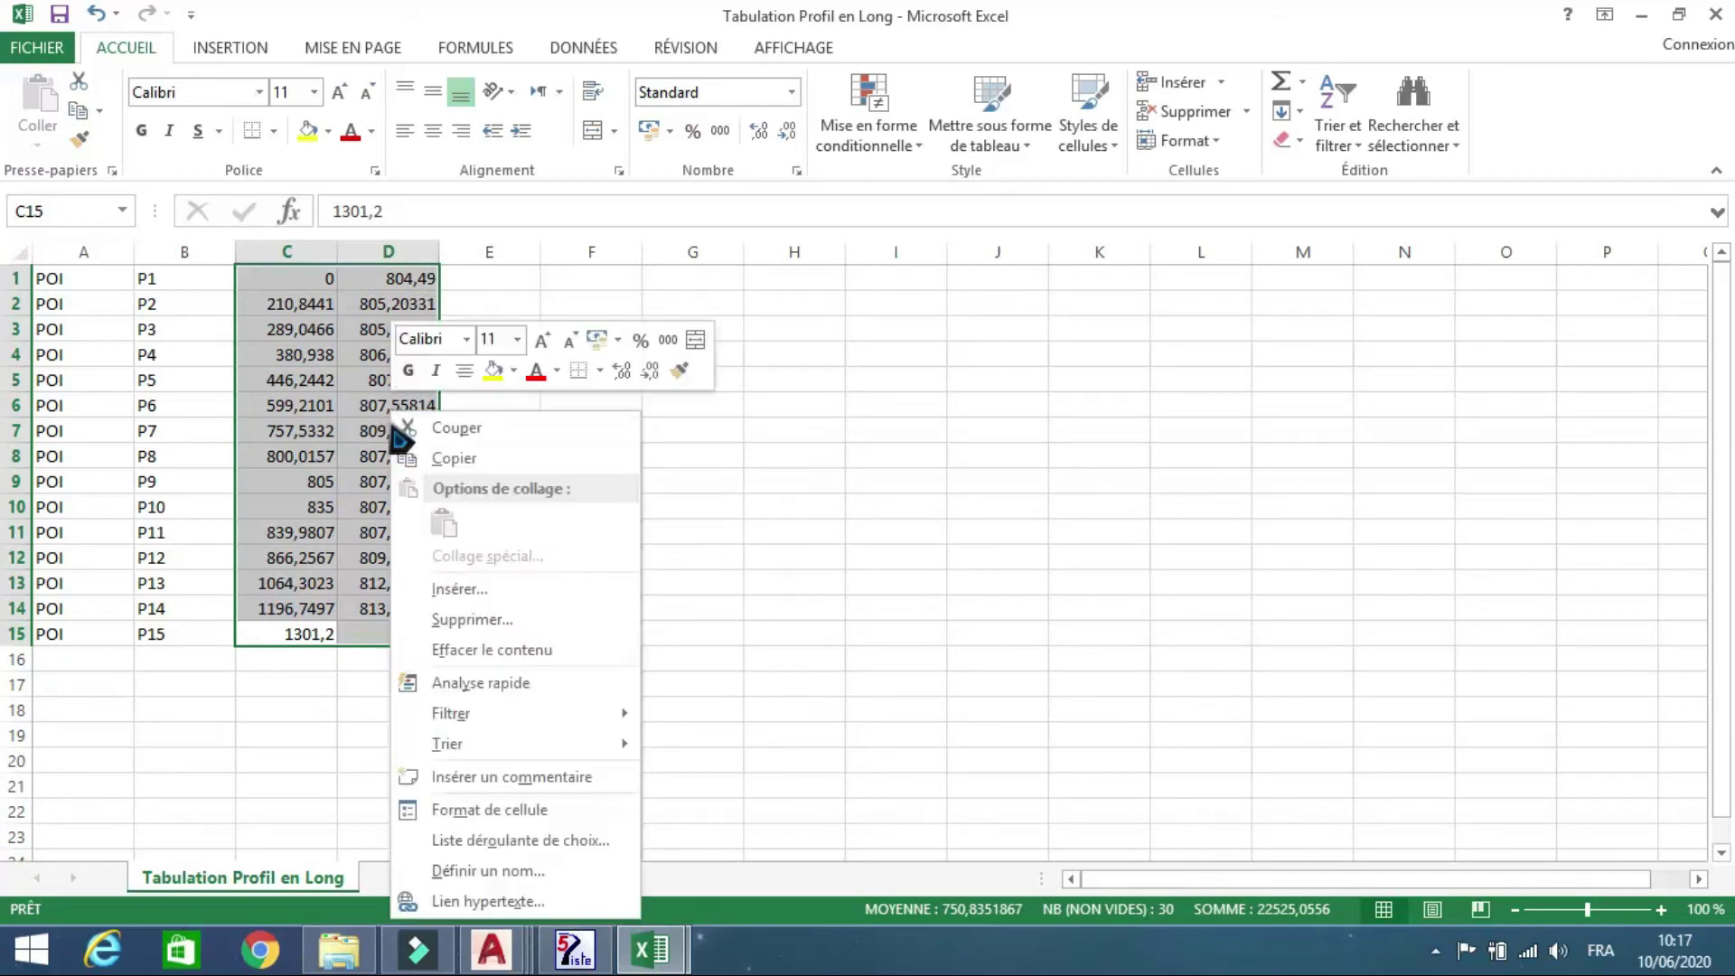
click(476, 806)
click(183, 466)
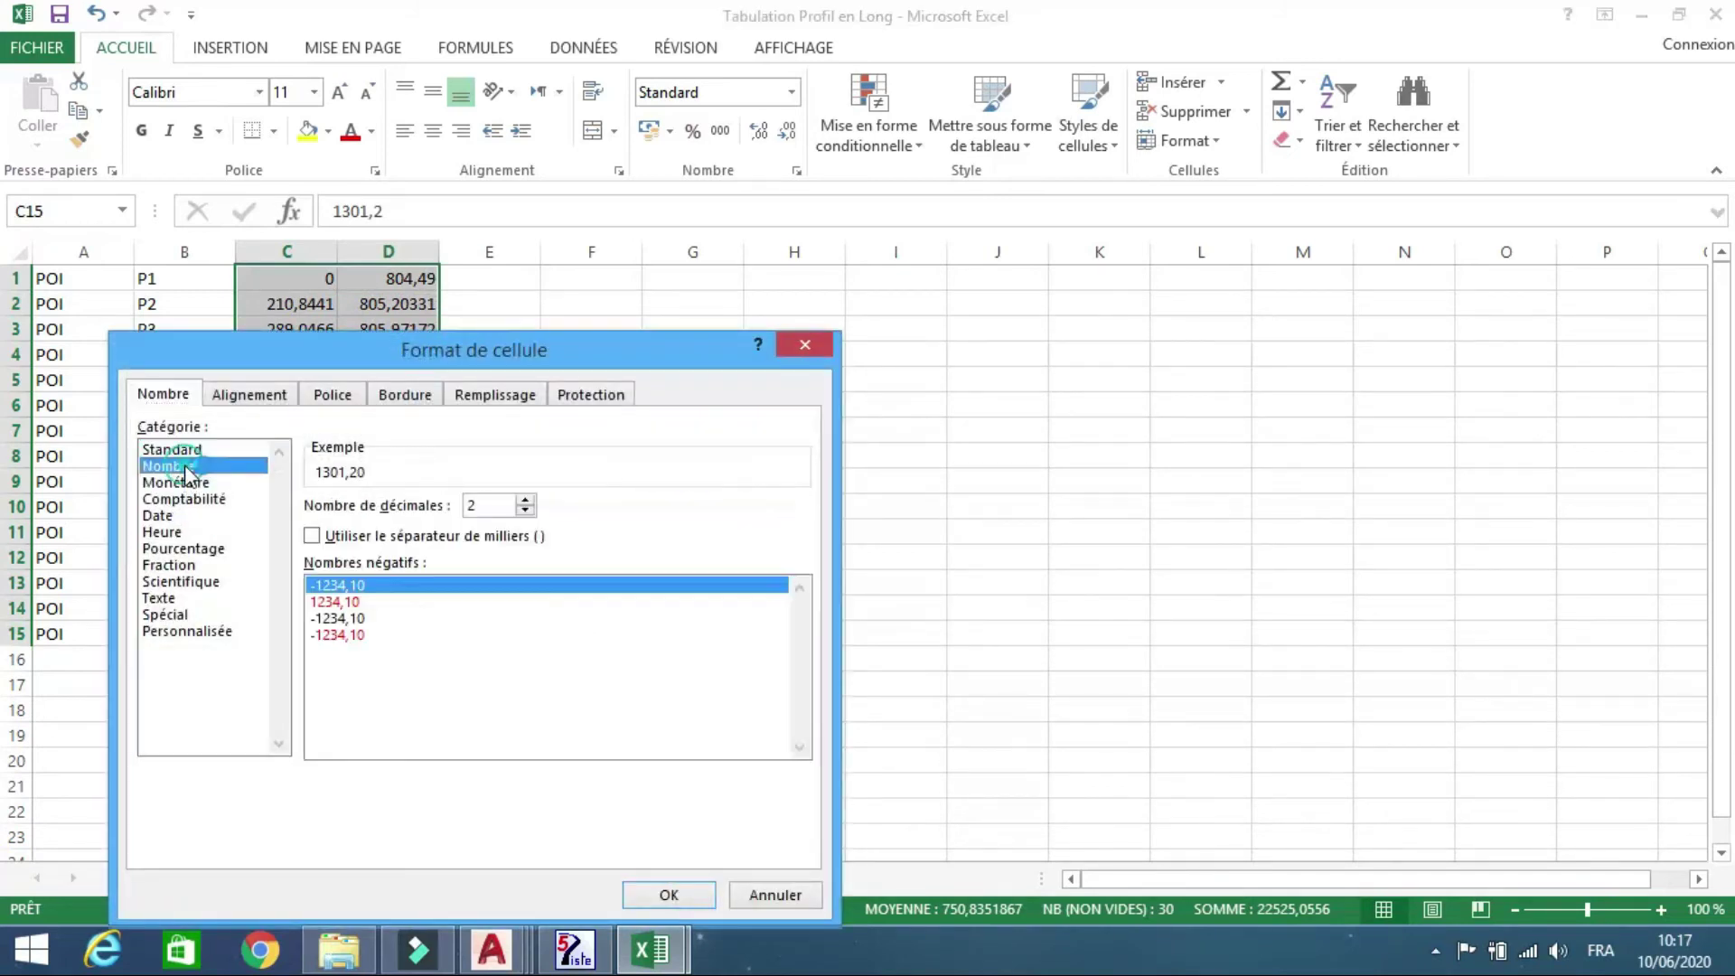
click(525, 500)
click(655, 893)
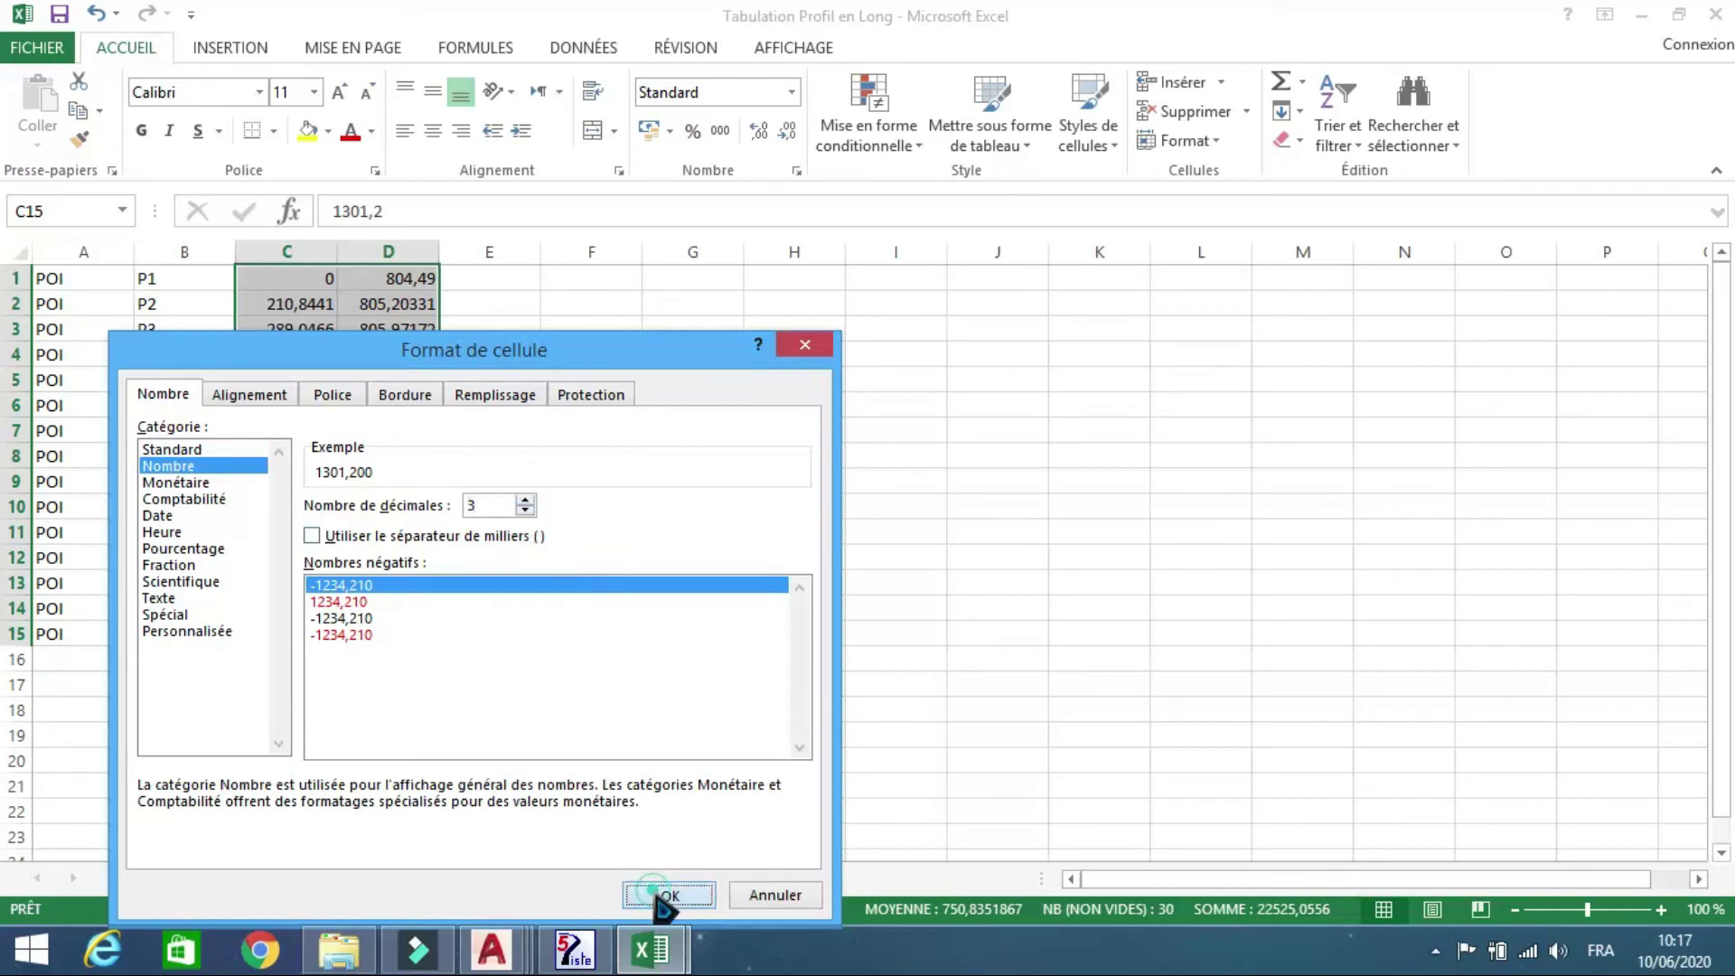
click(524, 499)
click(678, 894)
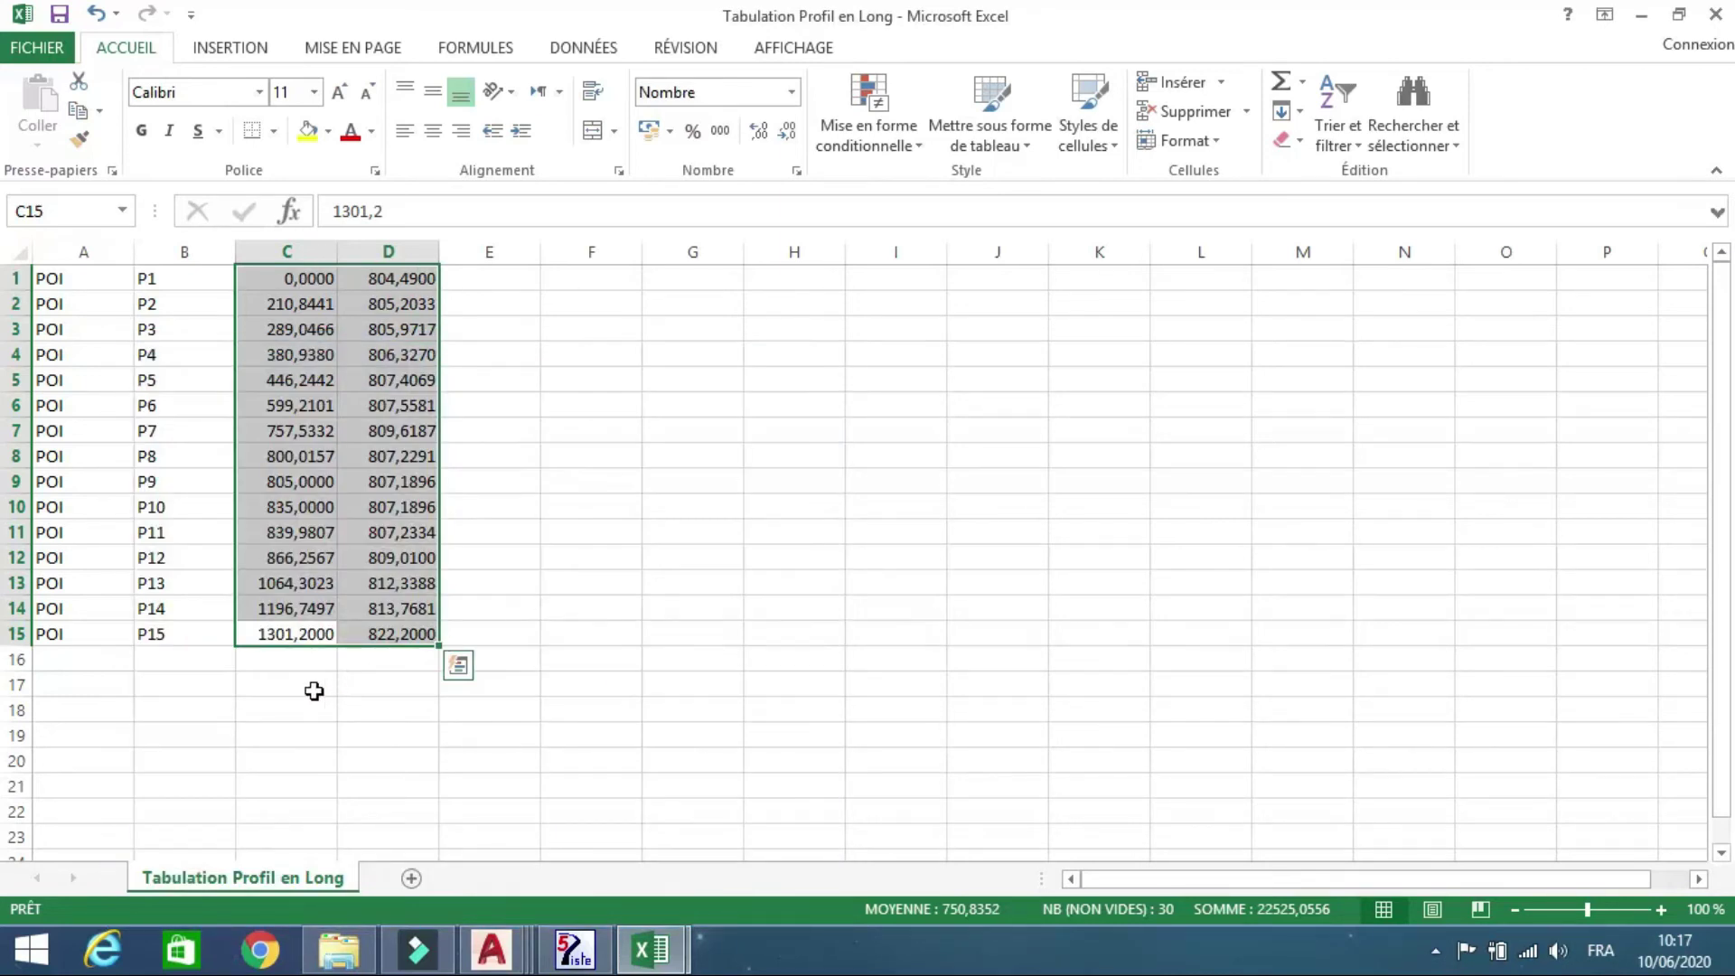
click(314, 691)
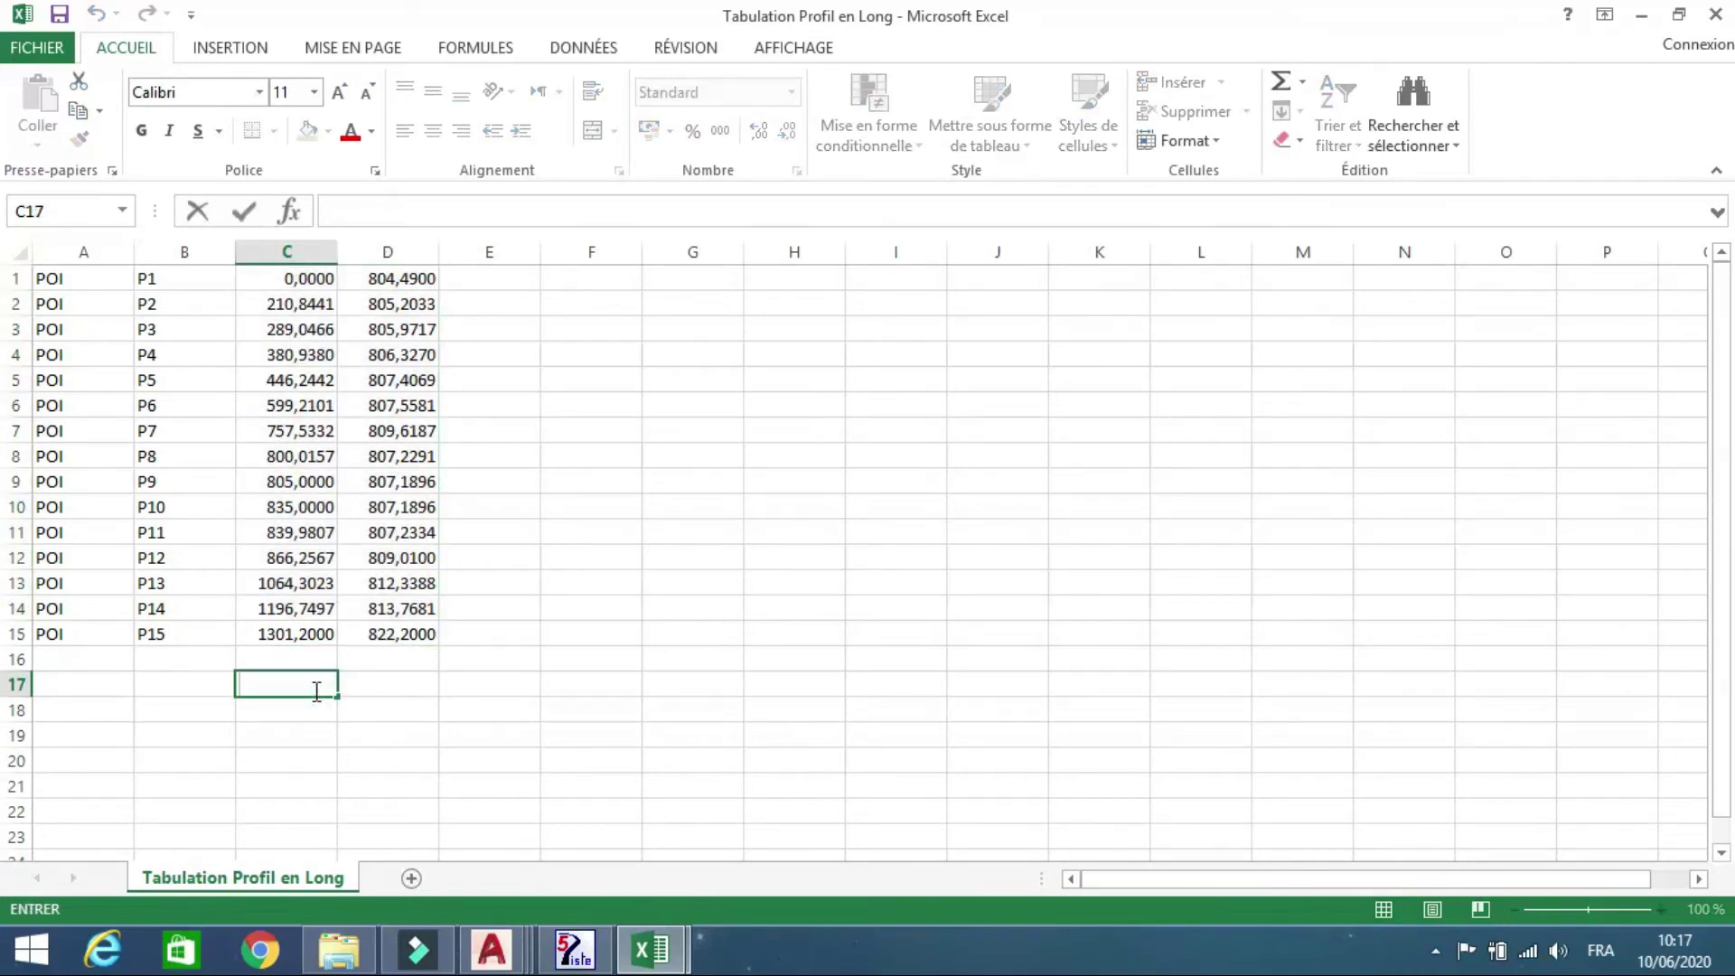
- Enter the first line definition in row 17: DRO, D1, P1 and P2
click(92, 690)
text(DRO)
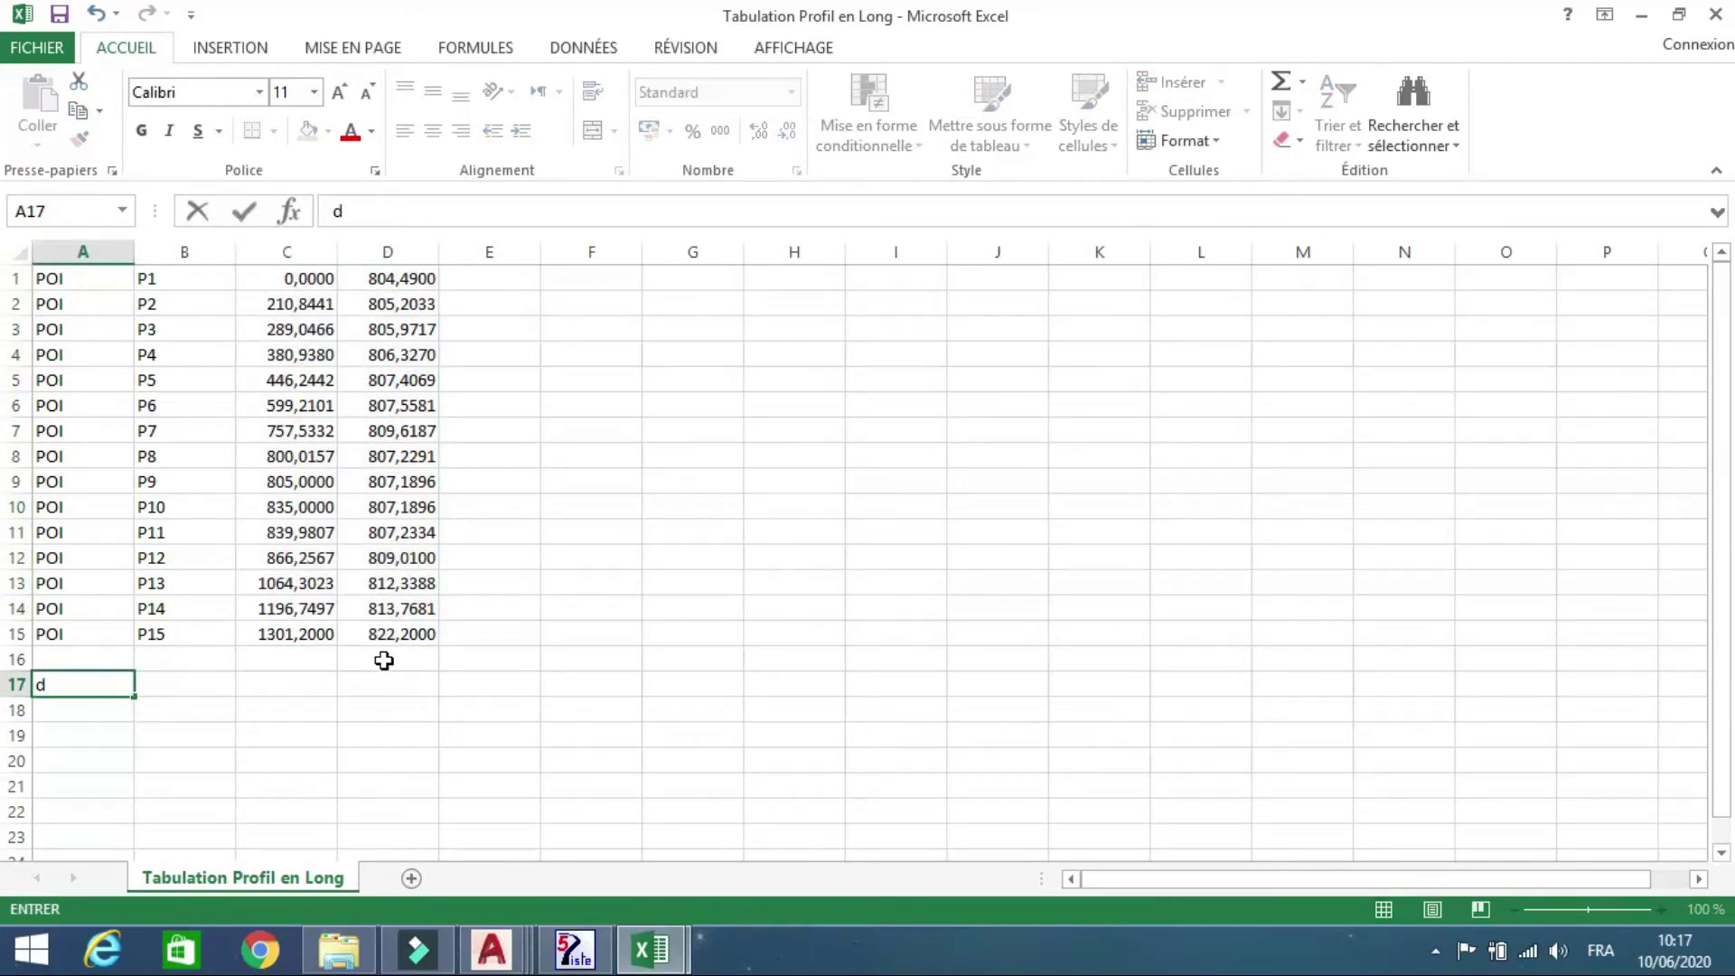
key(Tab)
text(D1)
key(Tab)
text(P1)
key(Tab)
text(P)
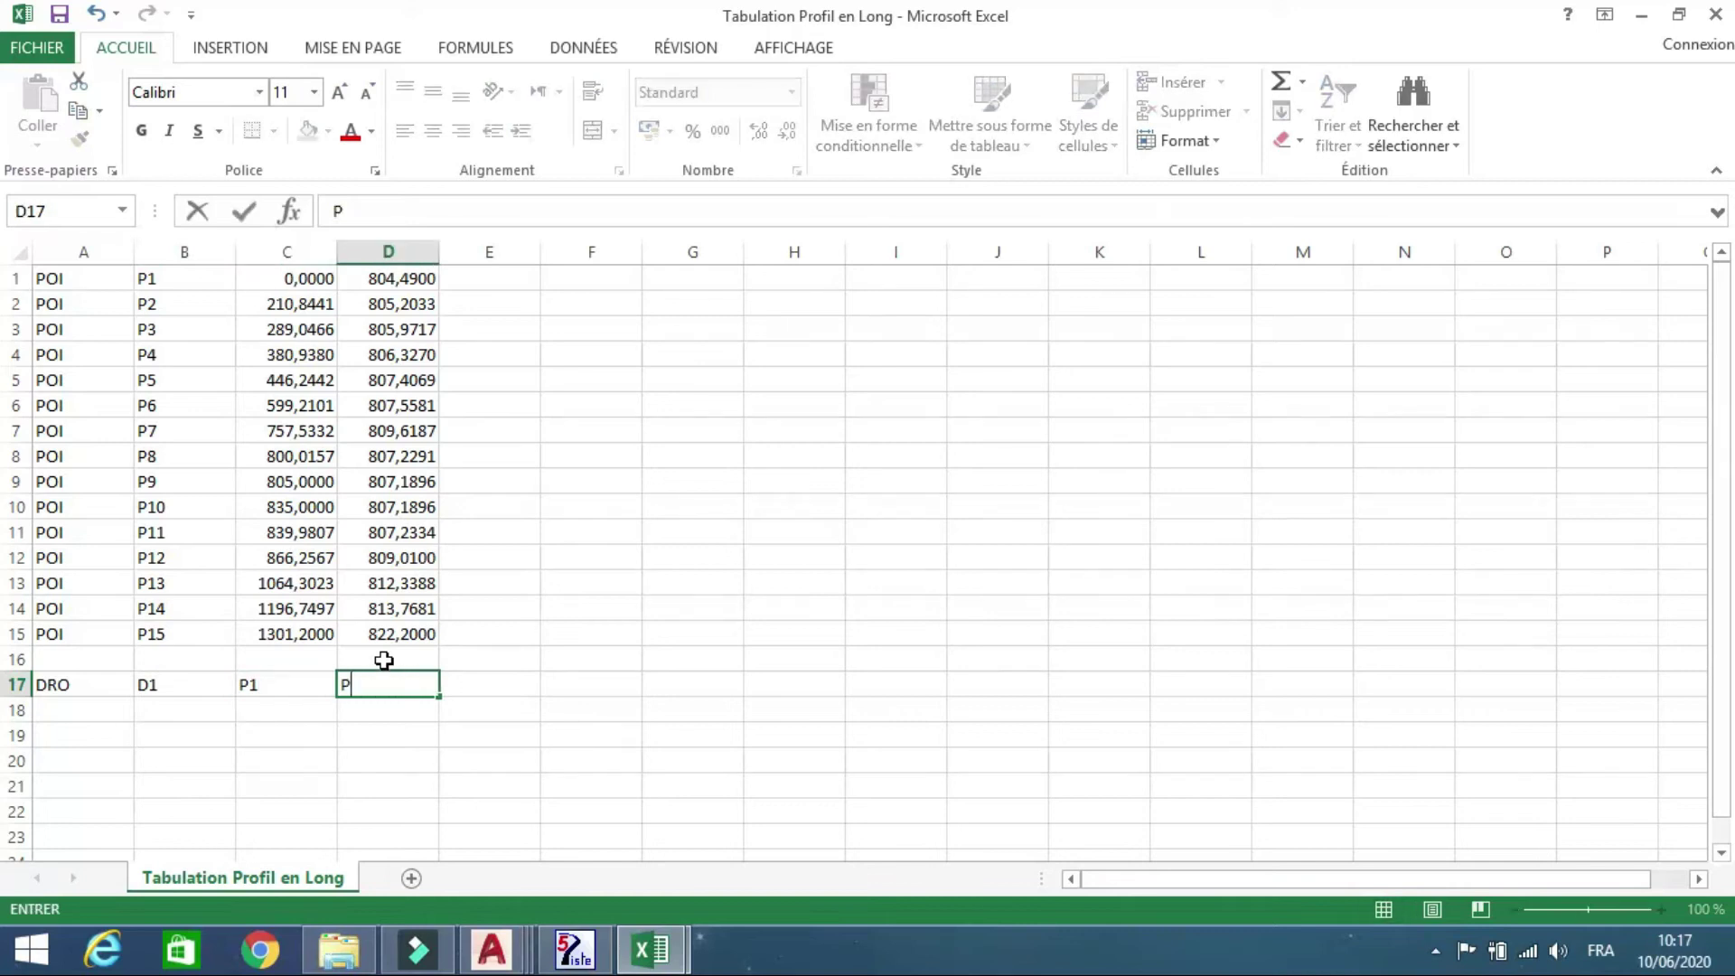
- Fill the DRO line definitions down to row 30, ending with D14, P14 and P15
drag(439, 696, 437, 841)
click(304, 509)
double_click(337, 519)
click(188, 504)
double_click(235, 519)
click(110, 508)
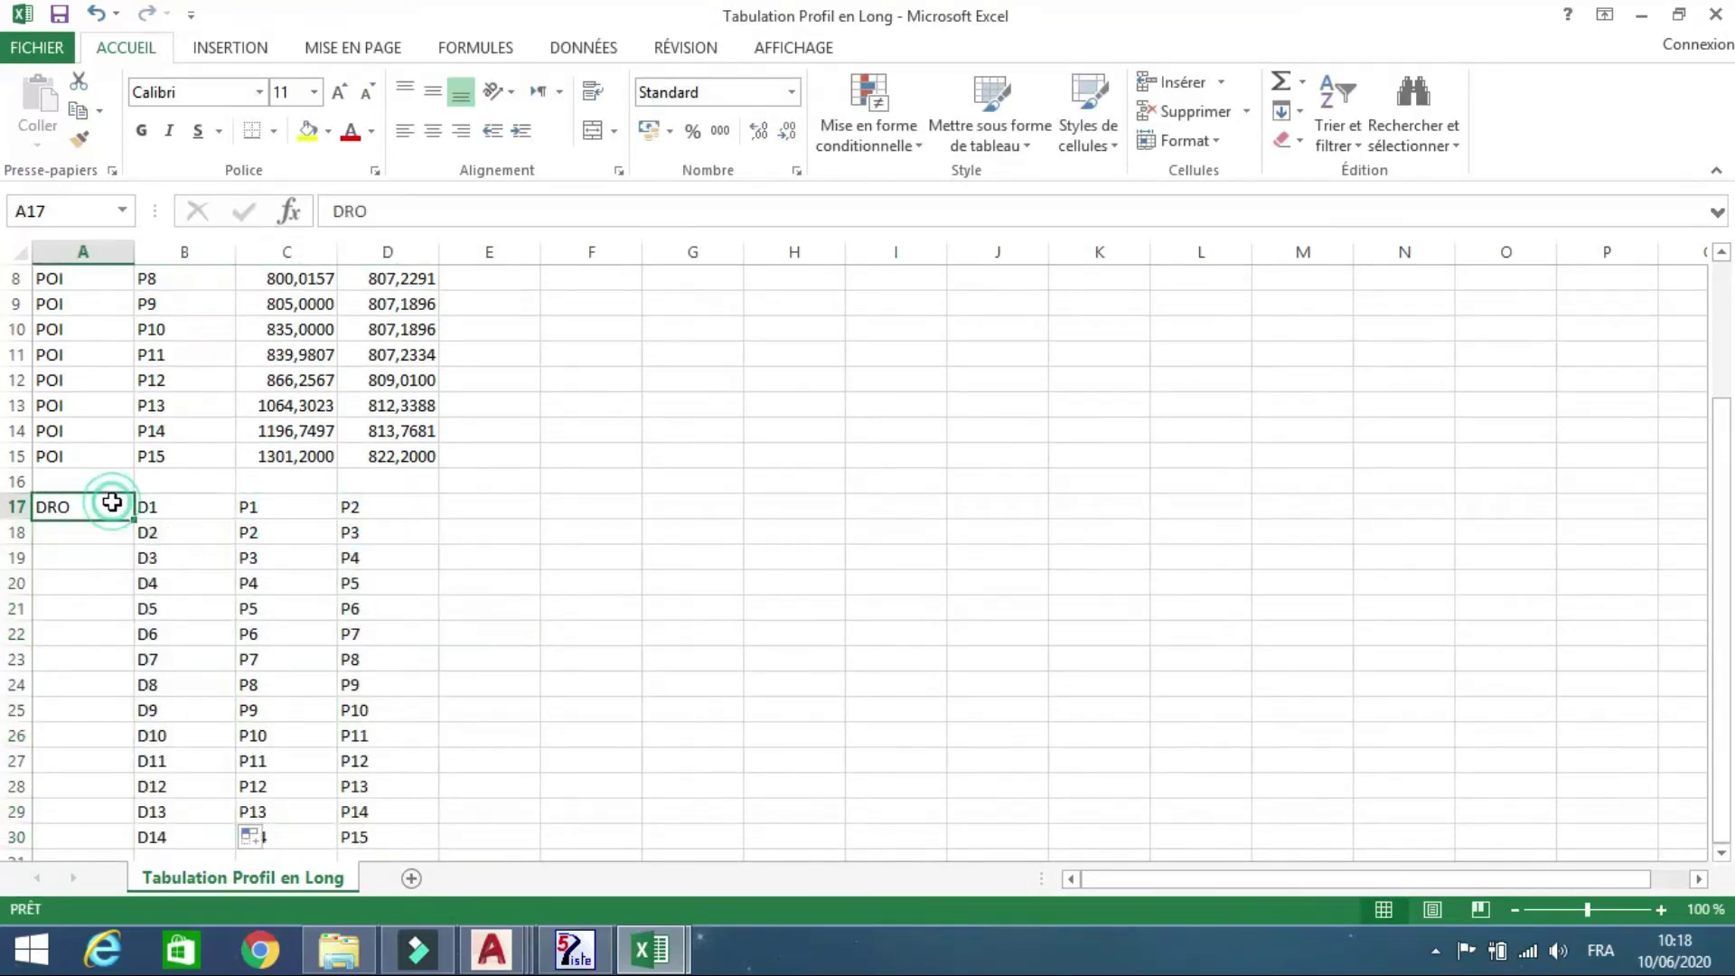
double_click(136, 524)
click(435, 832)
- Check the ends of both lists, save the tabulation while keeping its text format, and close the workbook
click(225, 455)
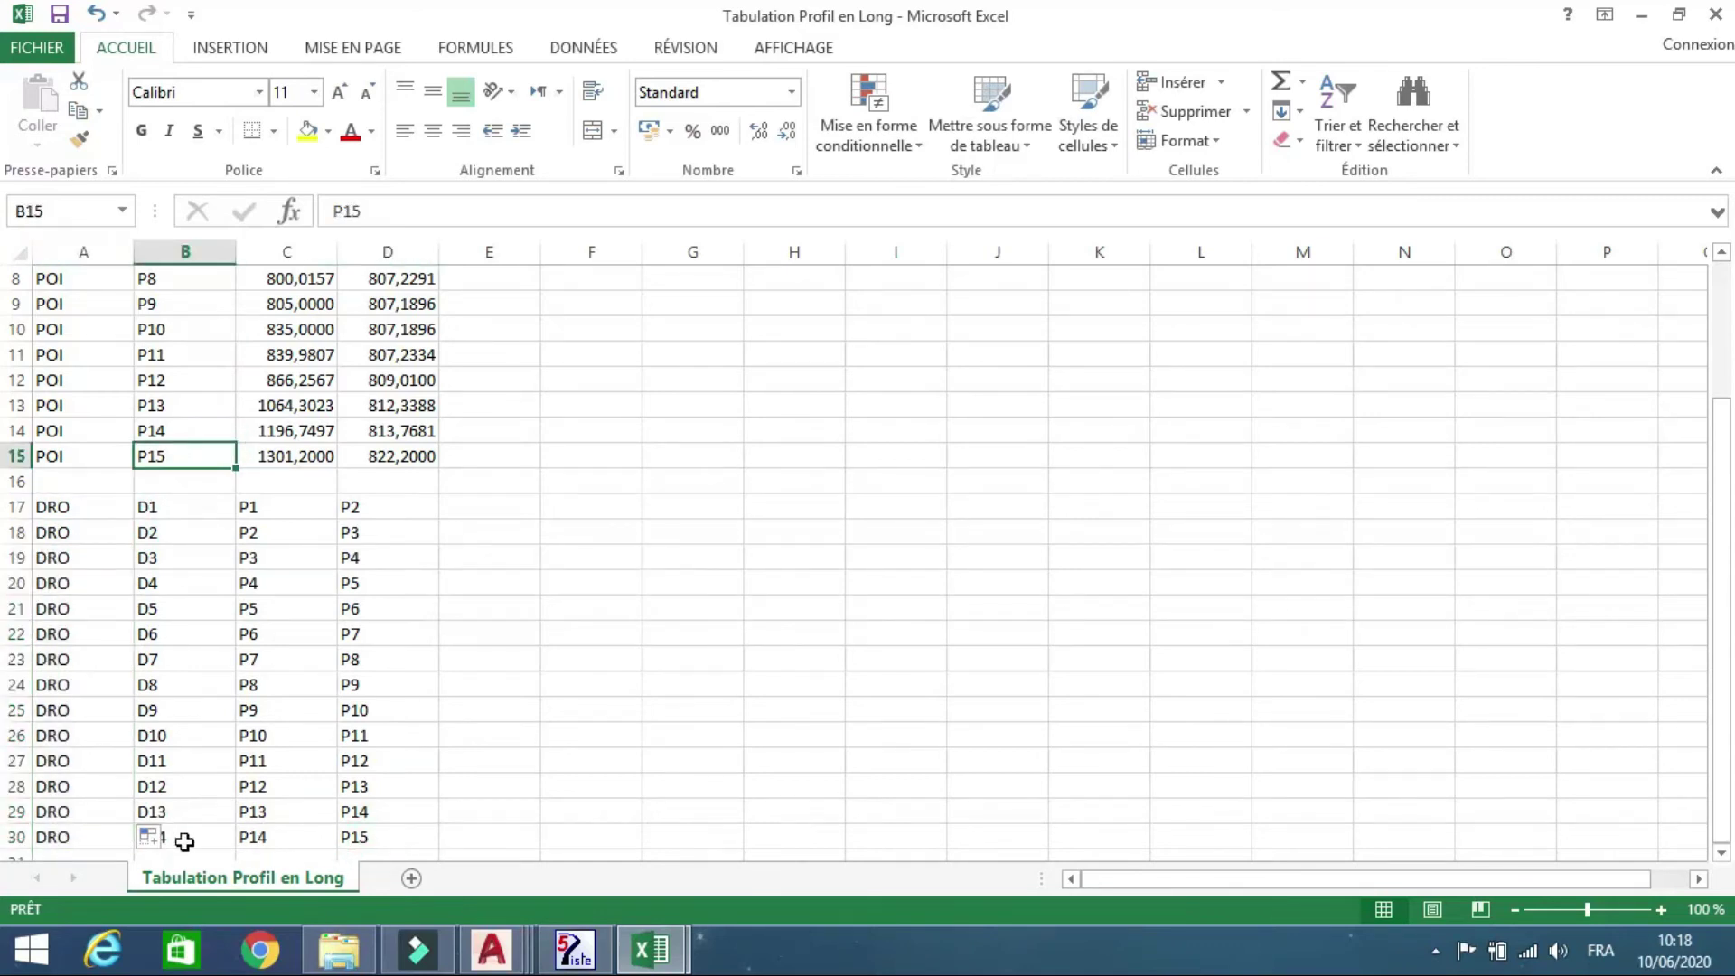
click(178, 837)
scroll(542, 712, down, 6)
scroll(542, 713, up, 9)
key(ctrl+s)
click(678, 552)
click(1716, 13)
click(743, 502)
click(750, 540)
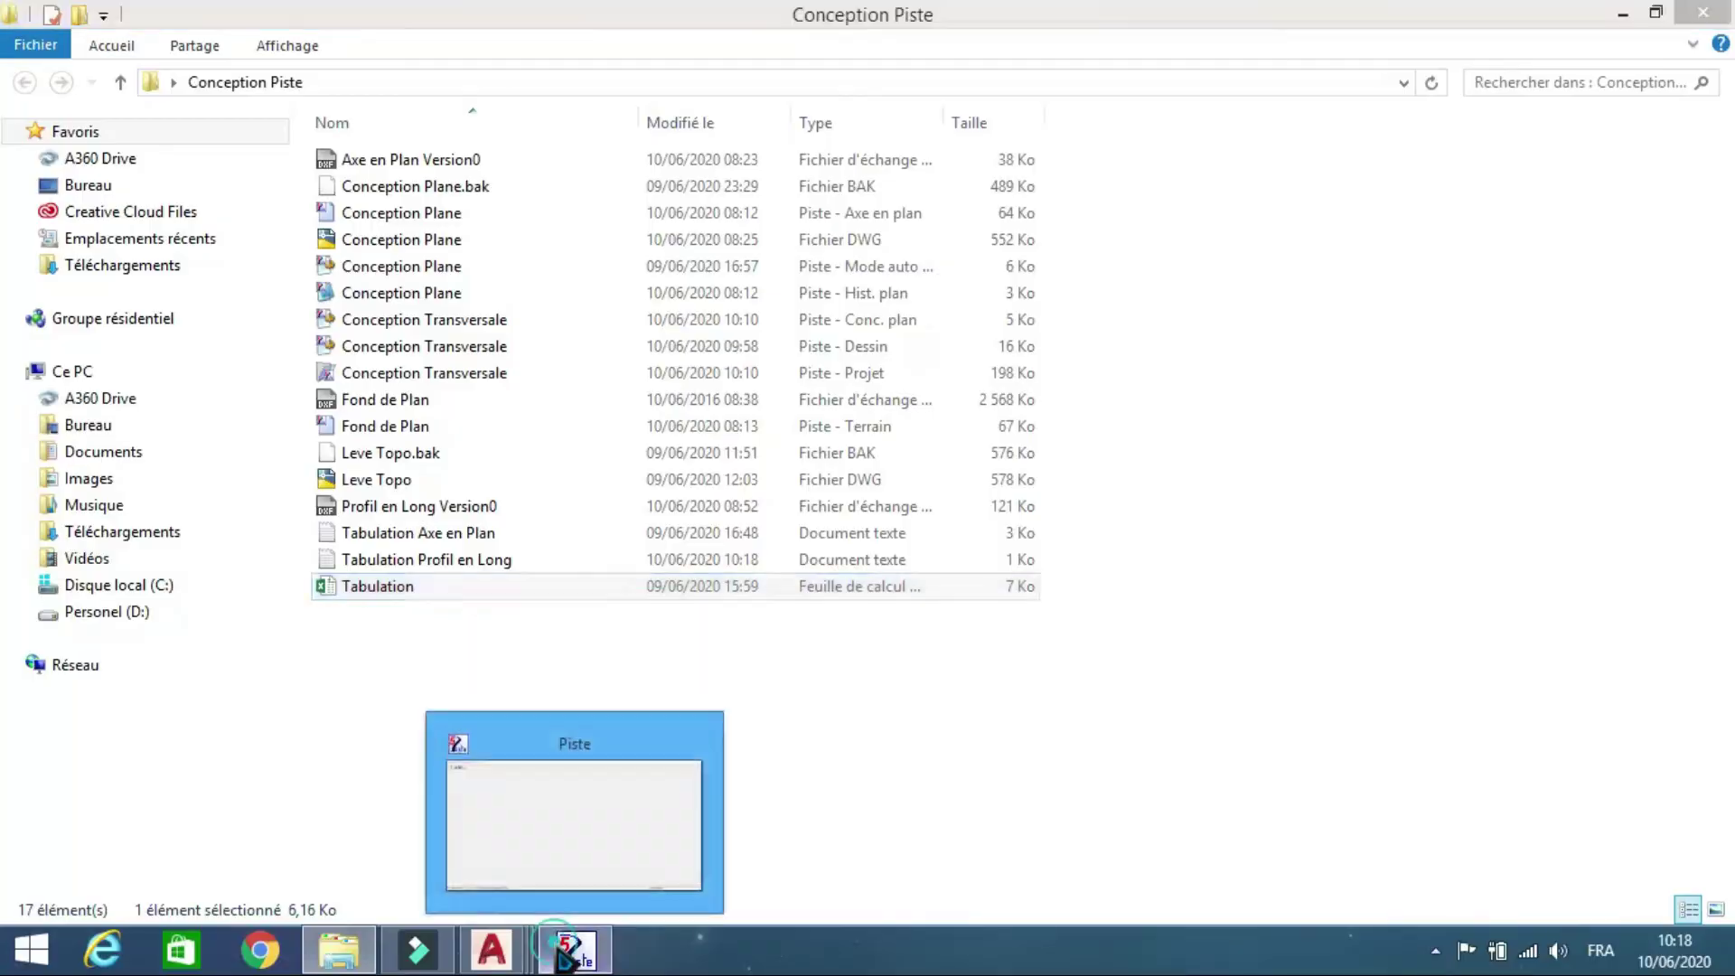
- Switch to Piste and create a new longitudinal profile file named Conception Longitudinale in the Conception Piste folder
click(575, 949)
click(41, 52)
click(72, 79)
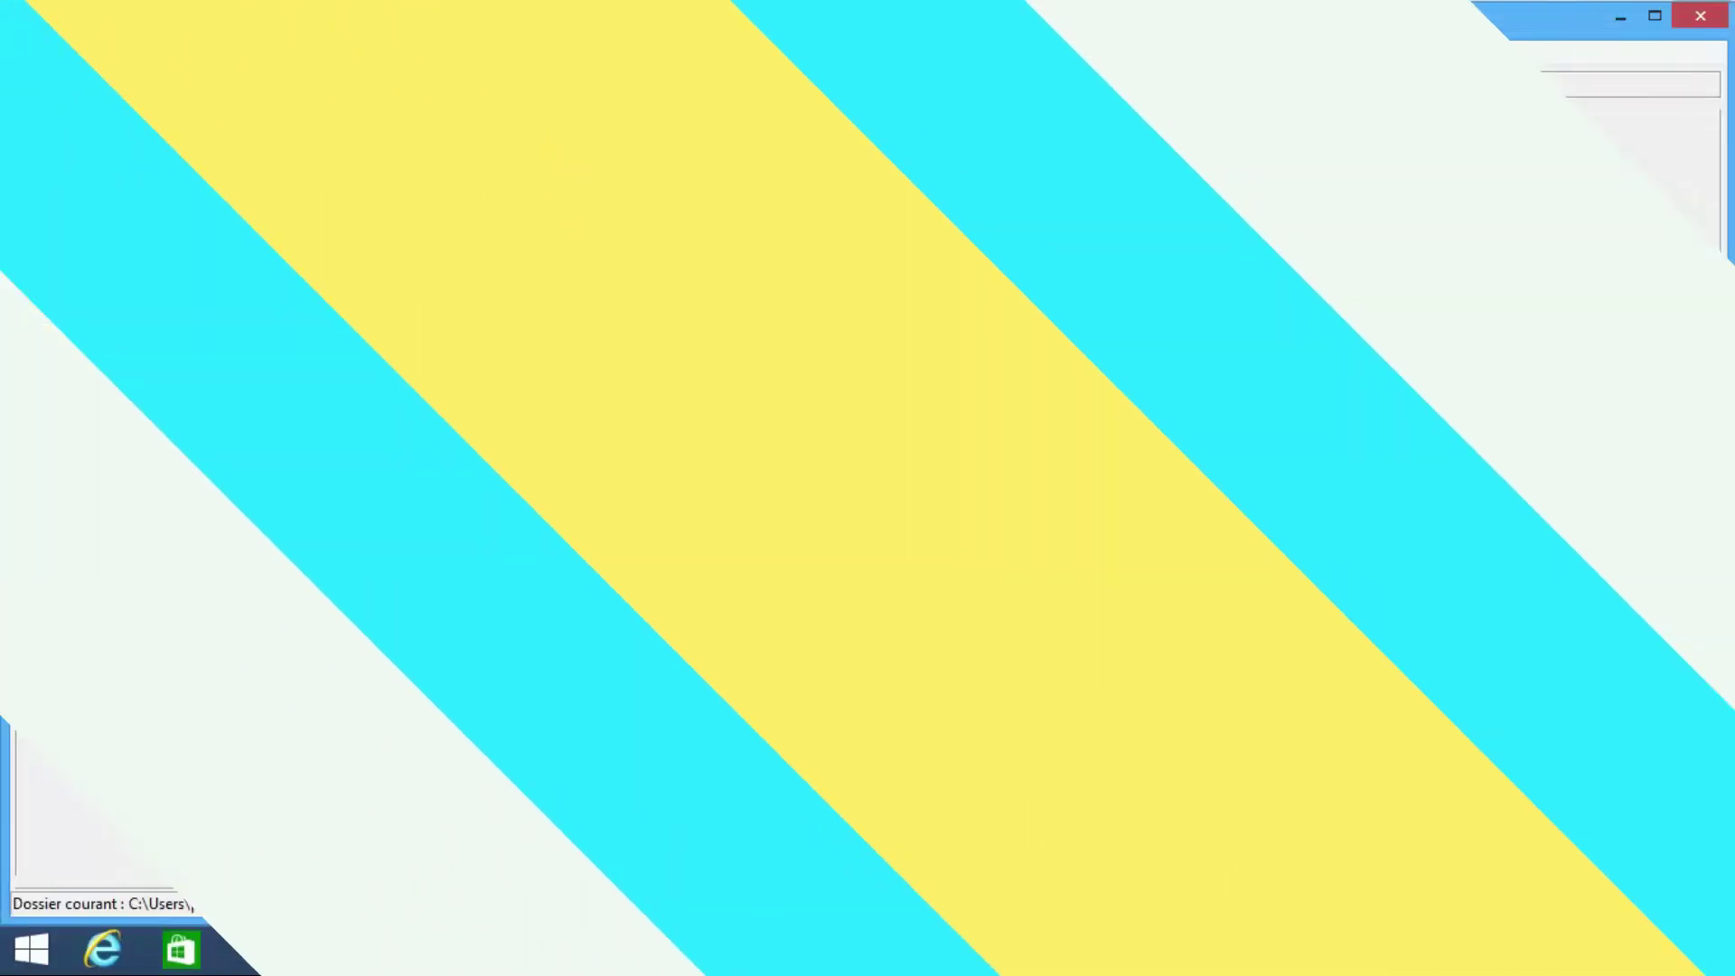
double_click(917, 439)
click(397, 601)
text(Co)
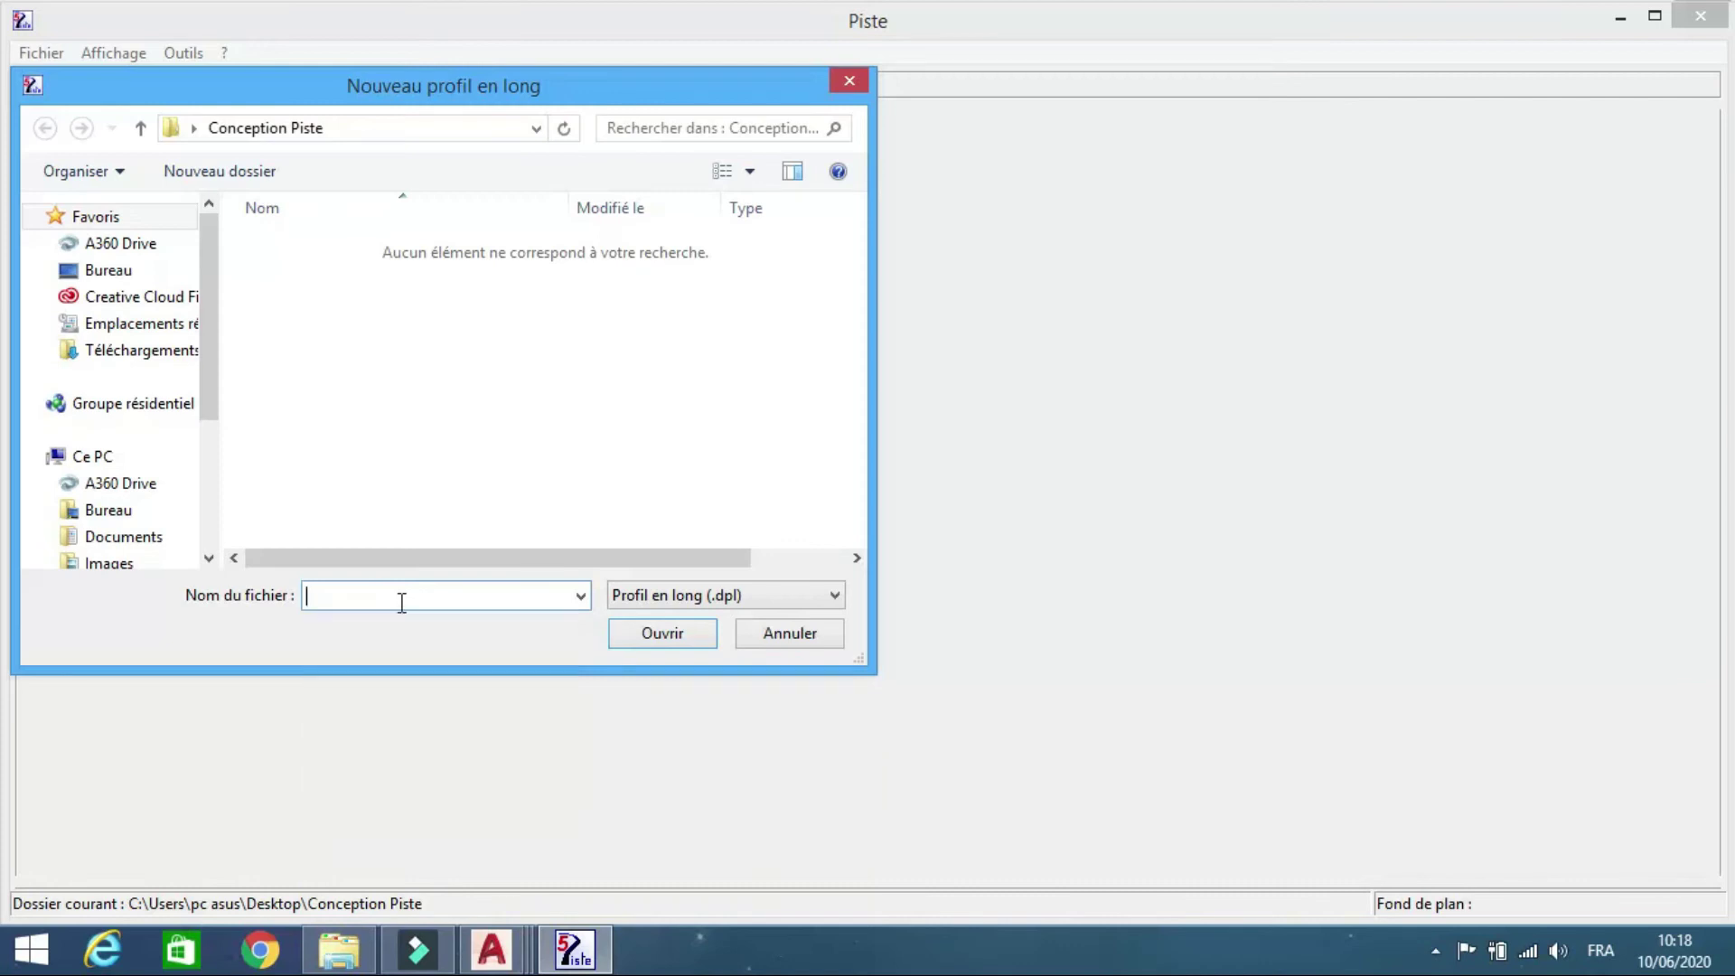
text(nception L)
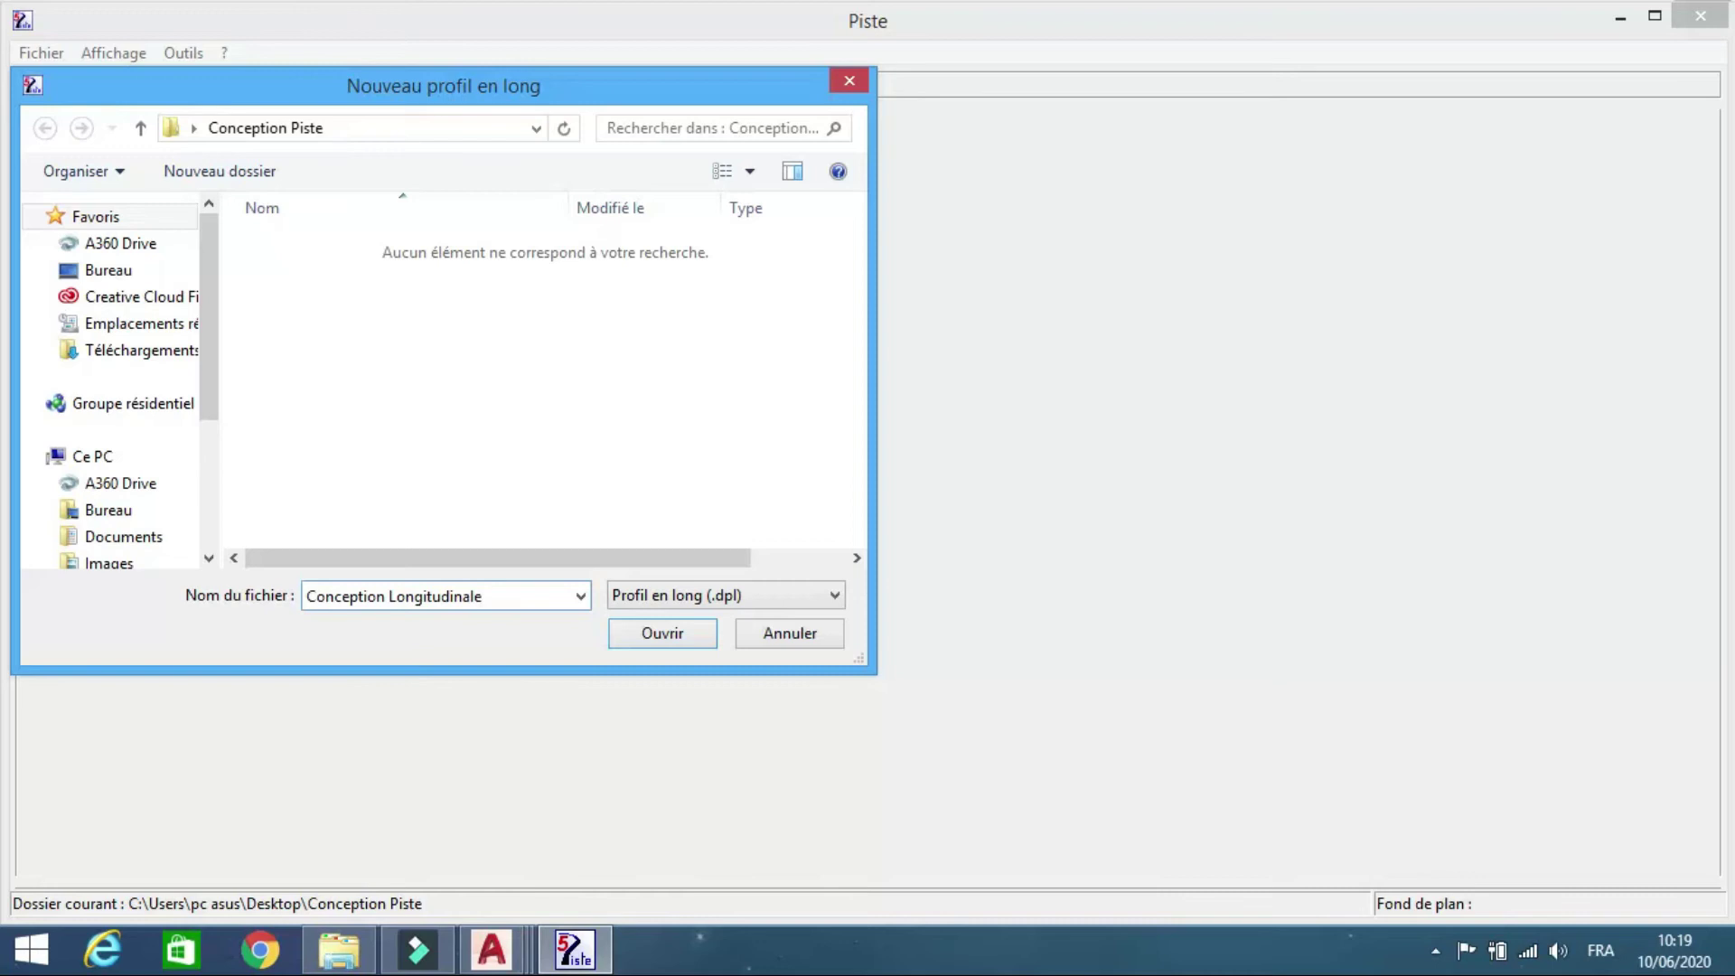
text(ongitudinale)
click(664, 633)
click(963, 572)
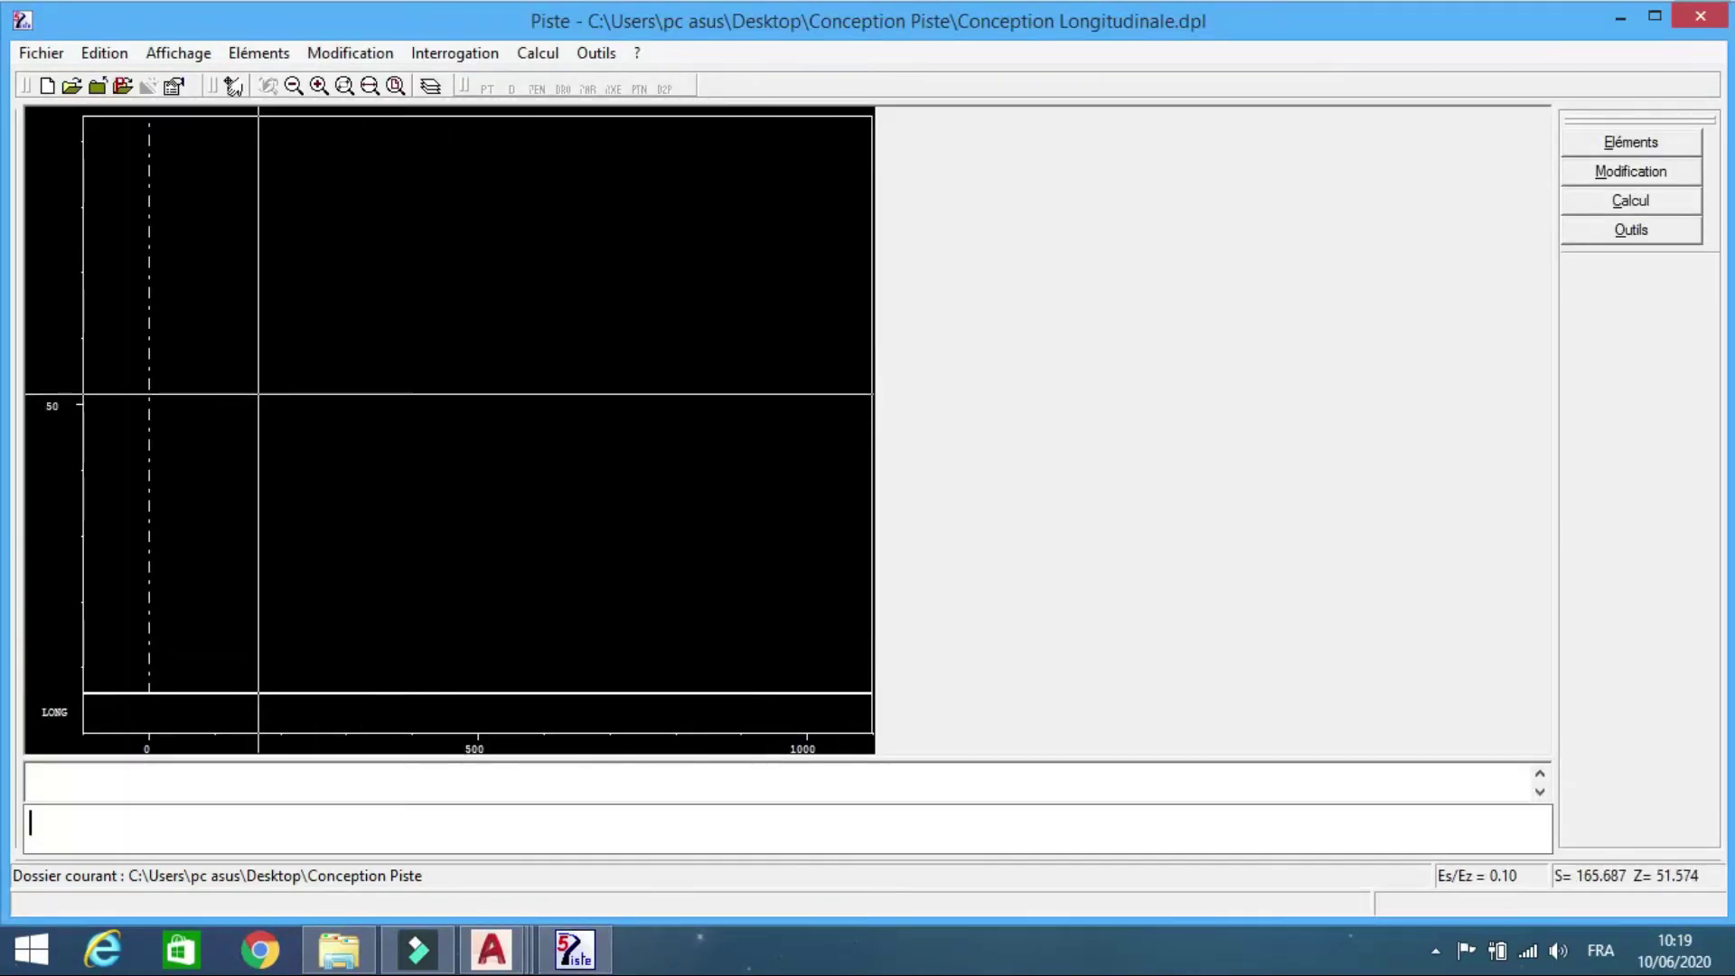
- Open the Conception Transversale Piste project so its terrain and plan alignment load into the longitudinal profile
click(45, 52)
mouse_move(91, 178)
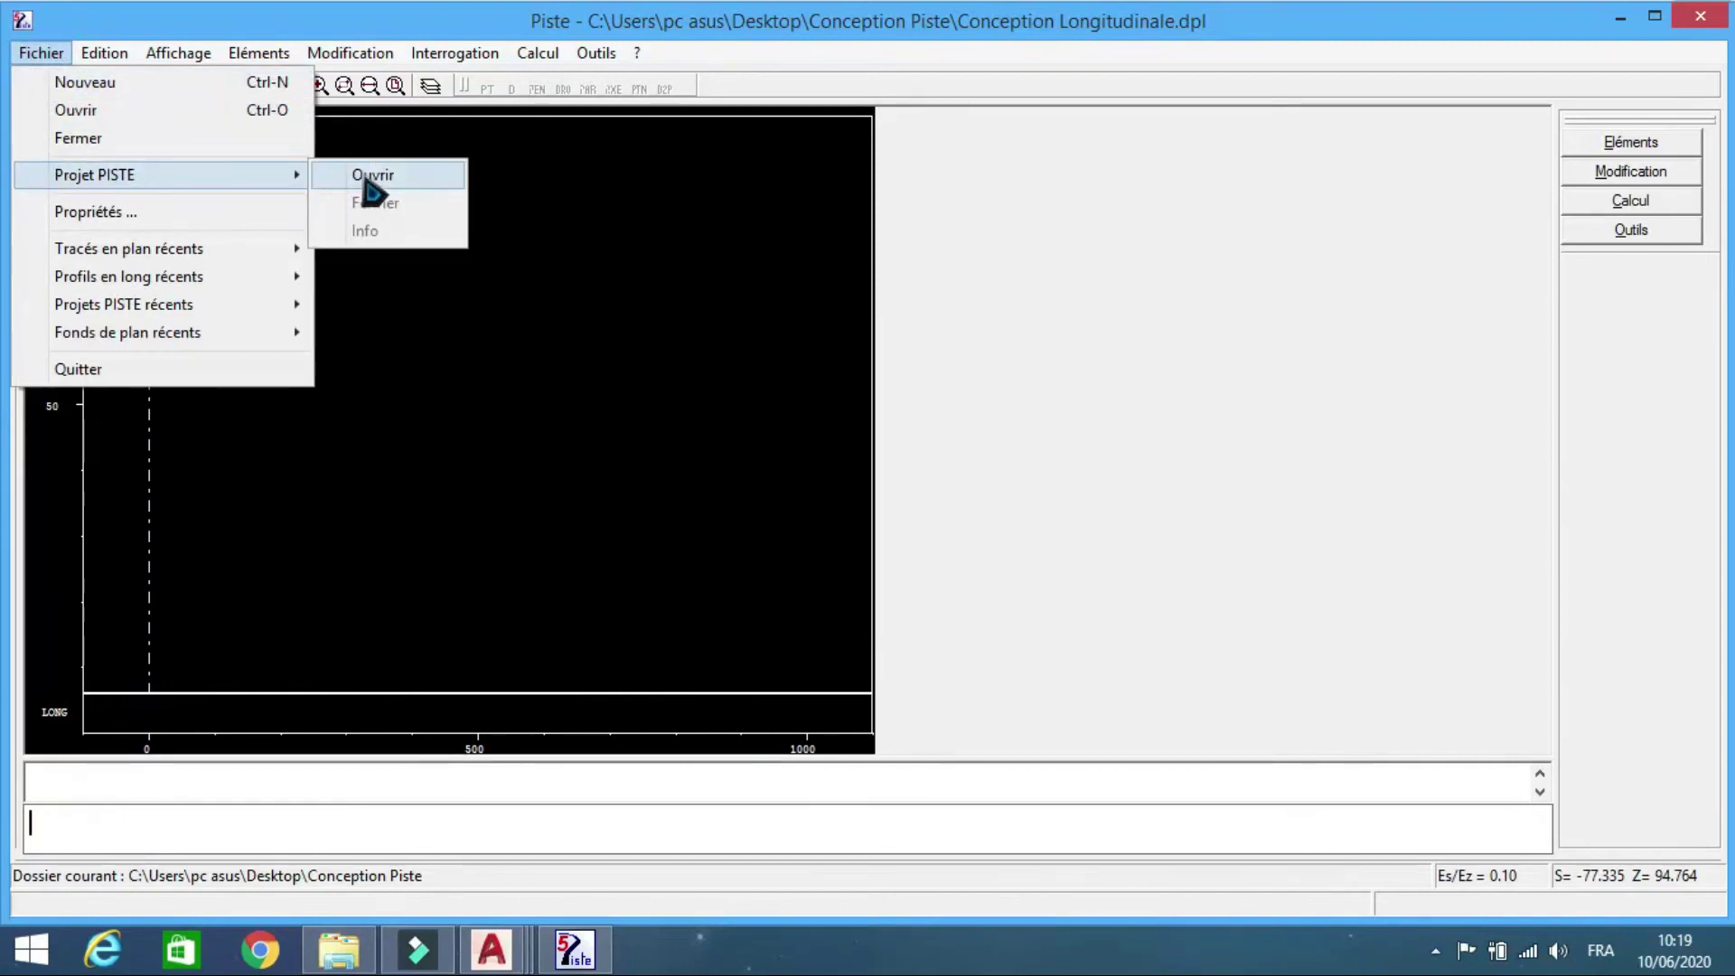
click(371, 178)
double_click(378, 245)
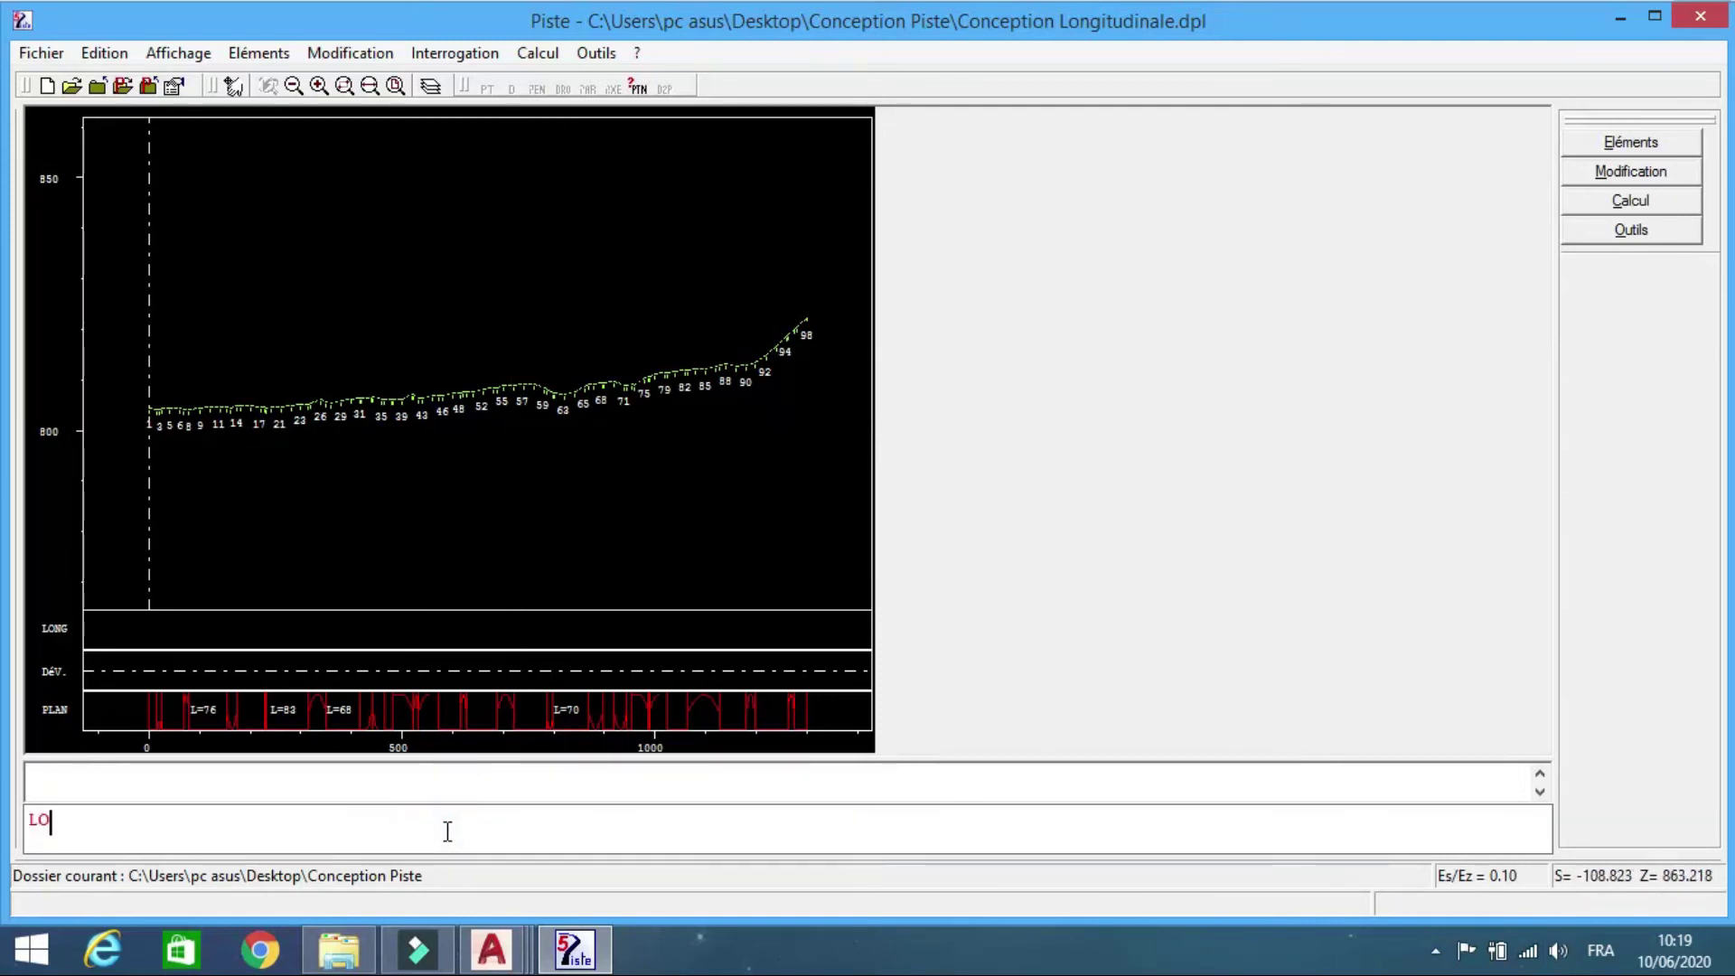
- Import the points and lines from the command file Tabulation Profil en Long with the LIR command
text(IR)
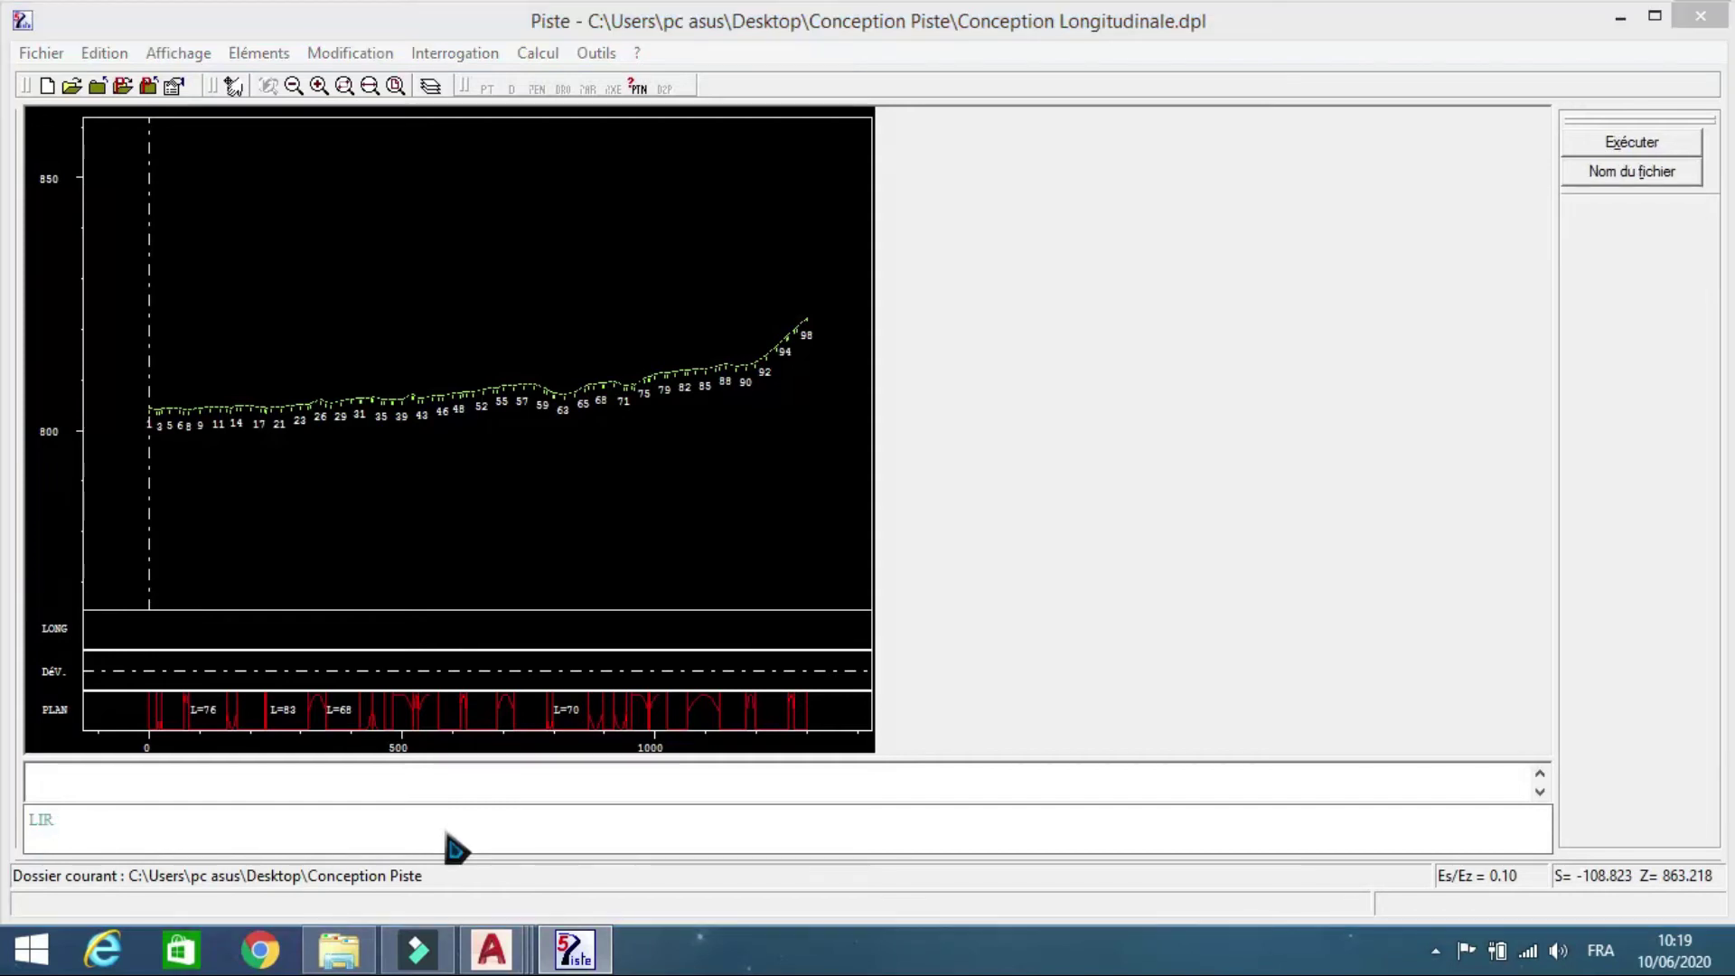
key(Return)
scroll(829, 542, down, 4)
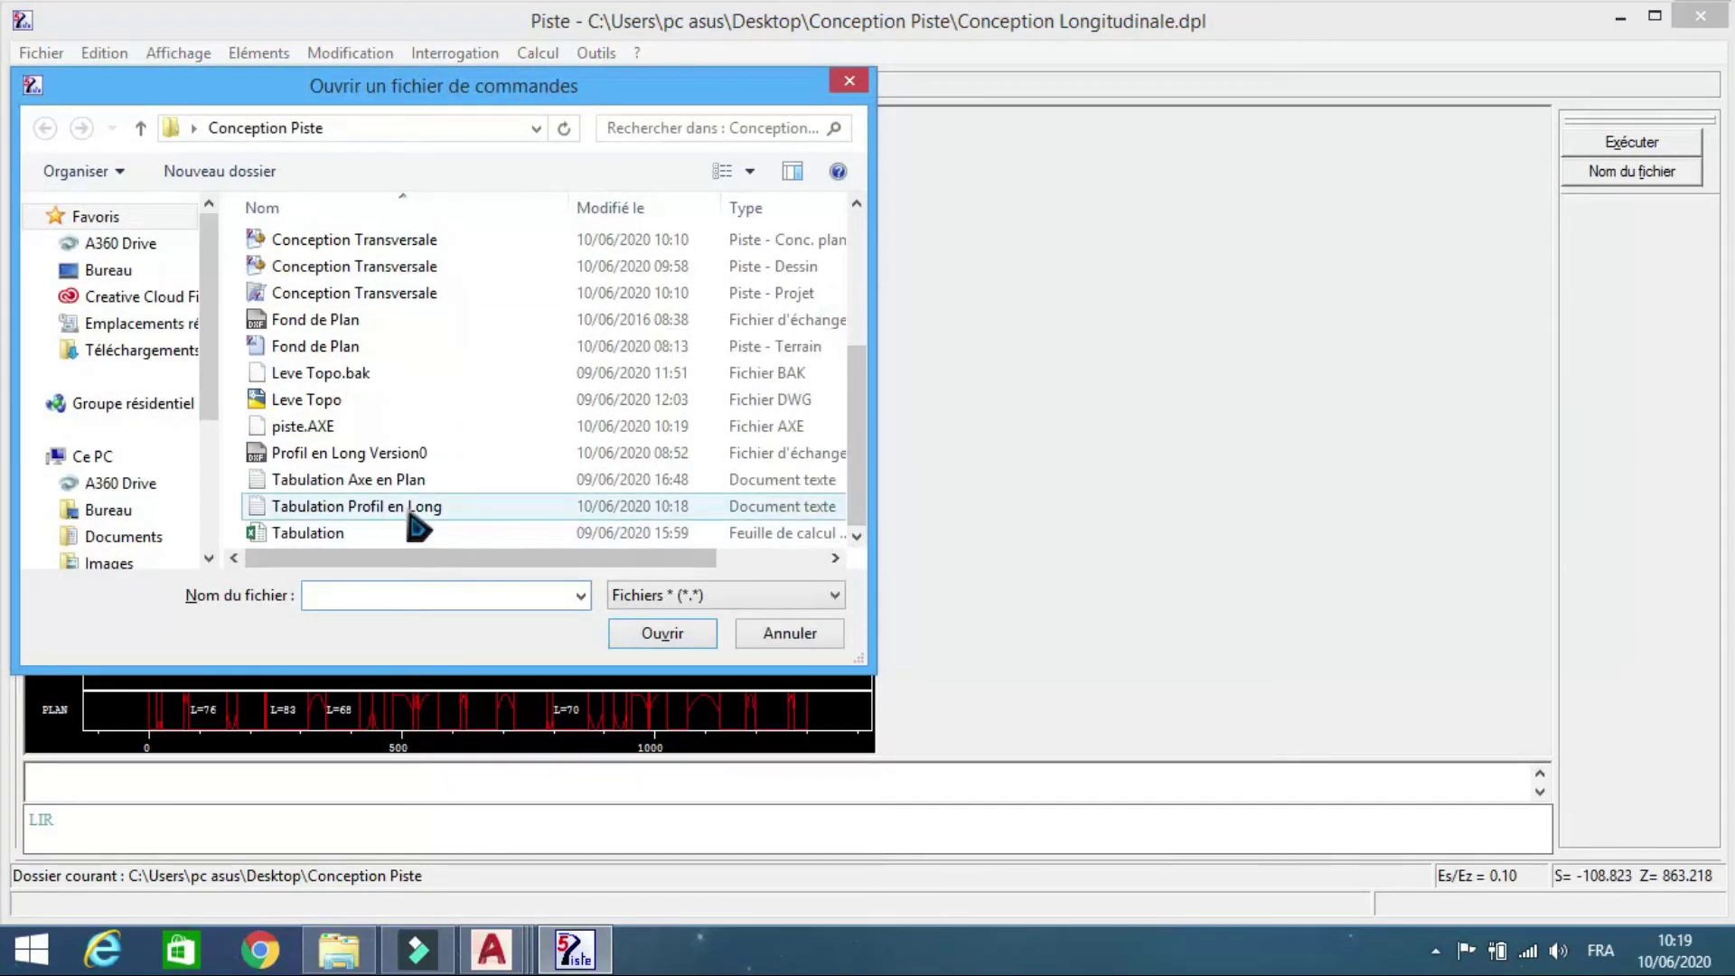
double_click(414, 508)
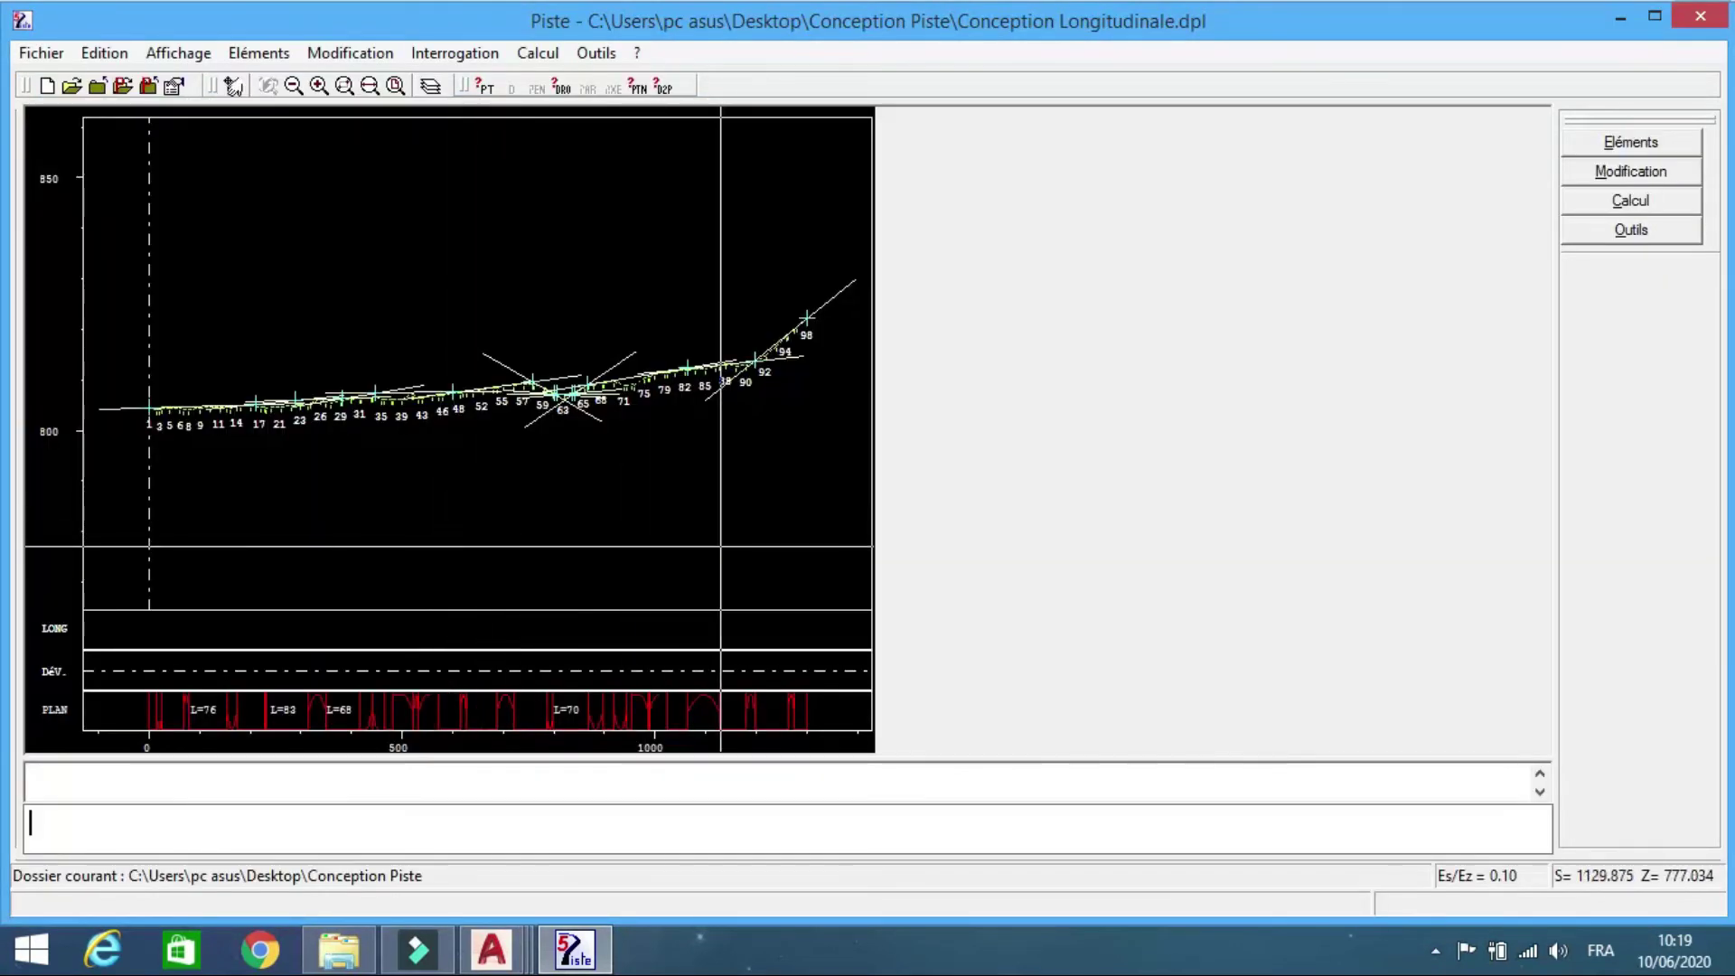
- Examine the imported project line against the terrain, section by section along the profile
click(344, 90)
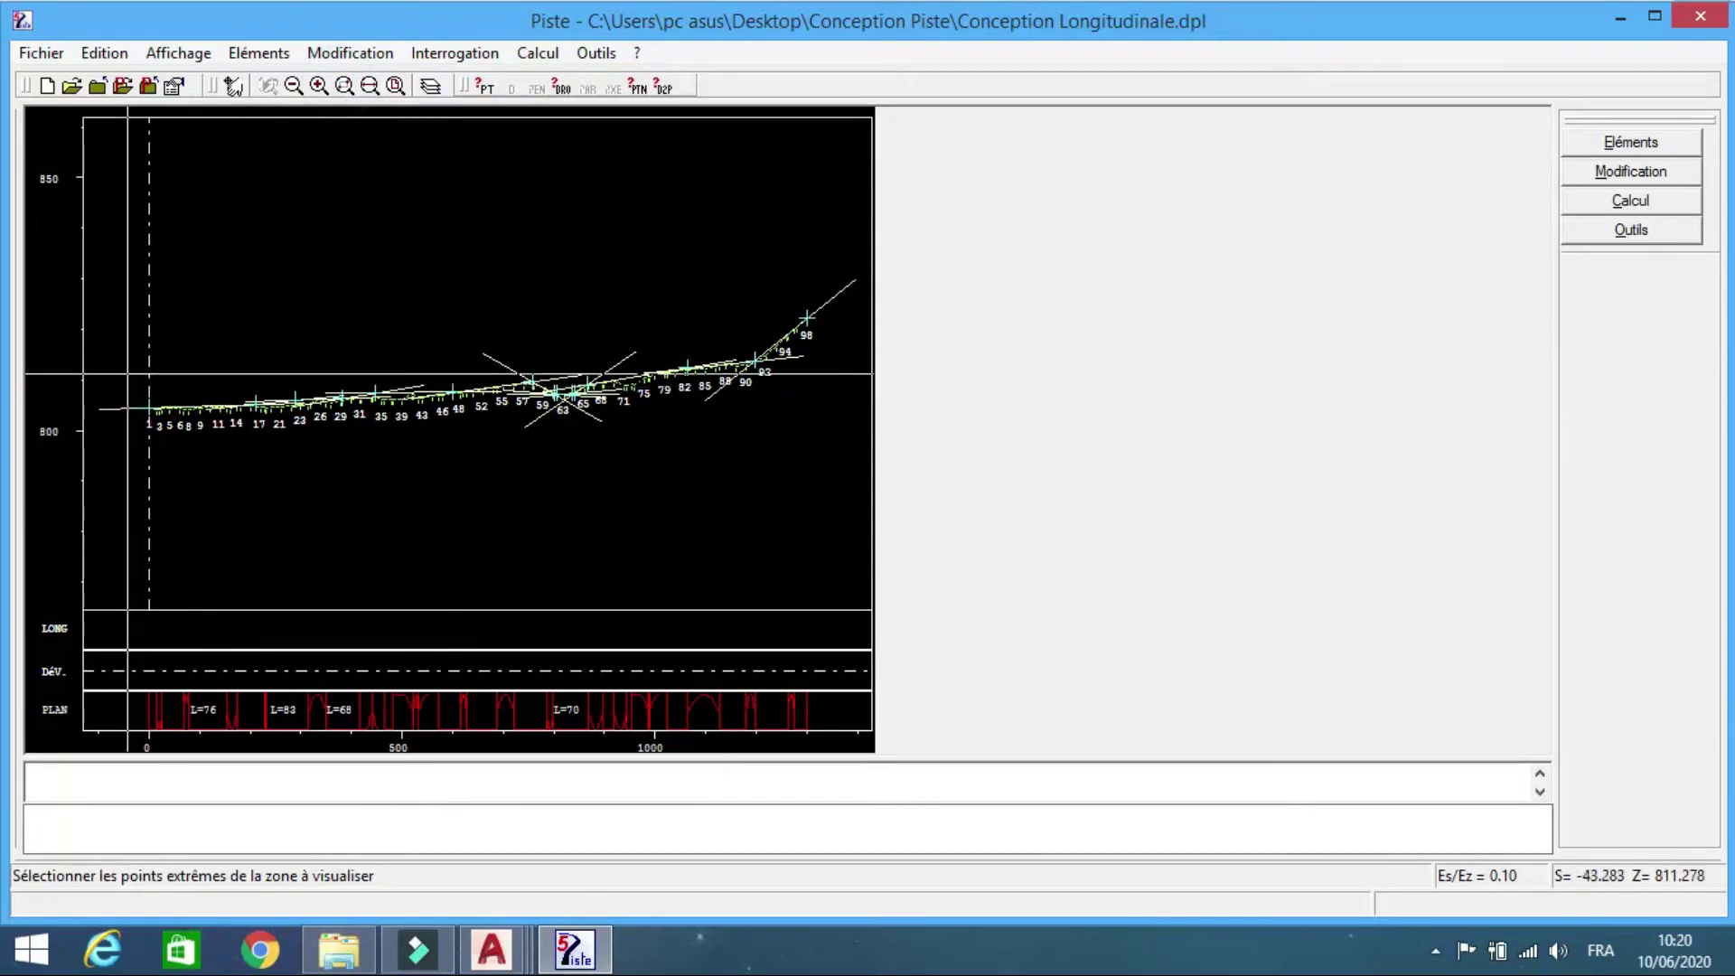
drag(127, 375, 315, 481)
click(232, 90)
click(731, 386)
click(299, 486)
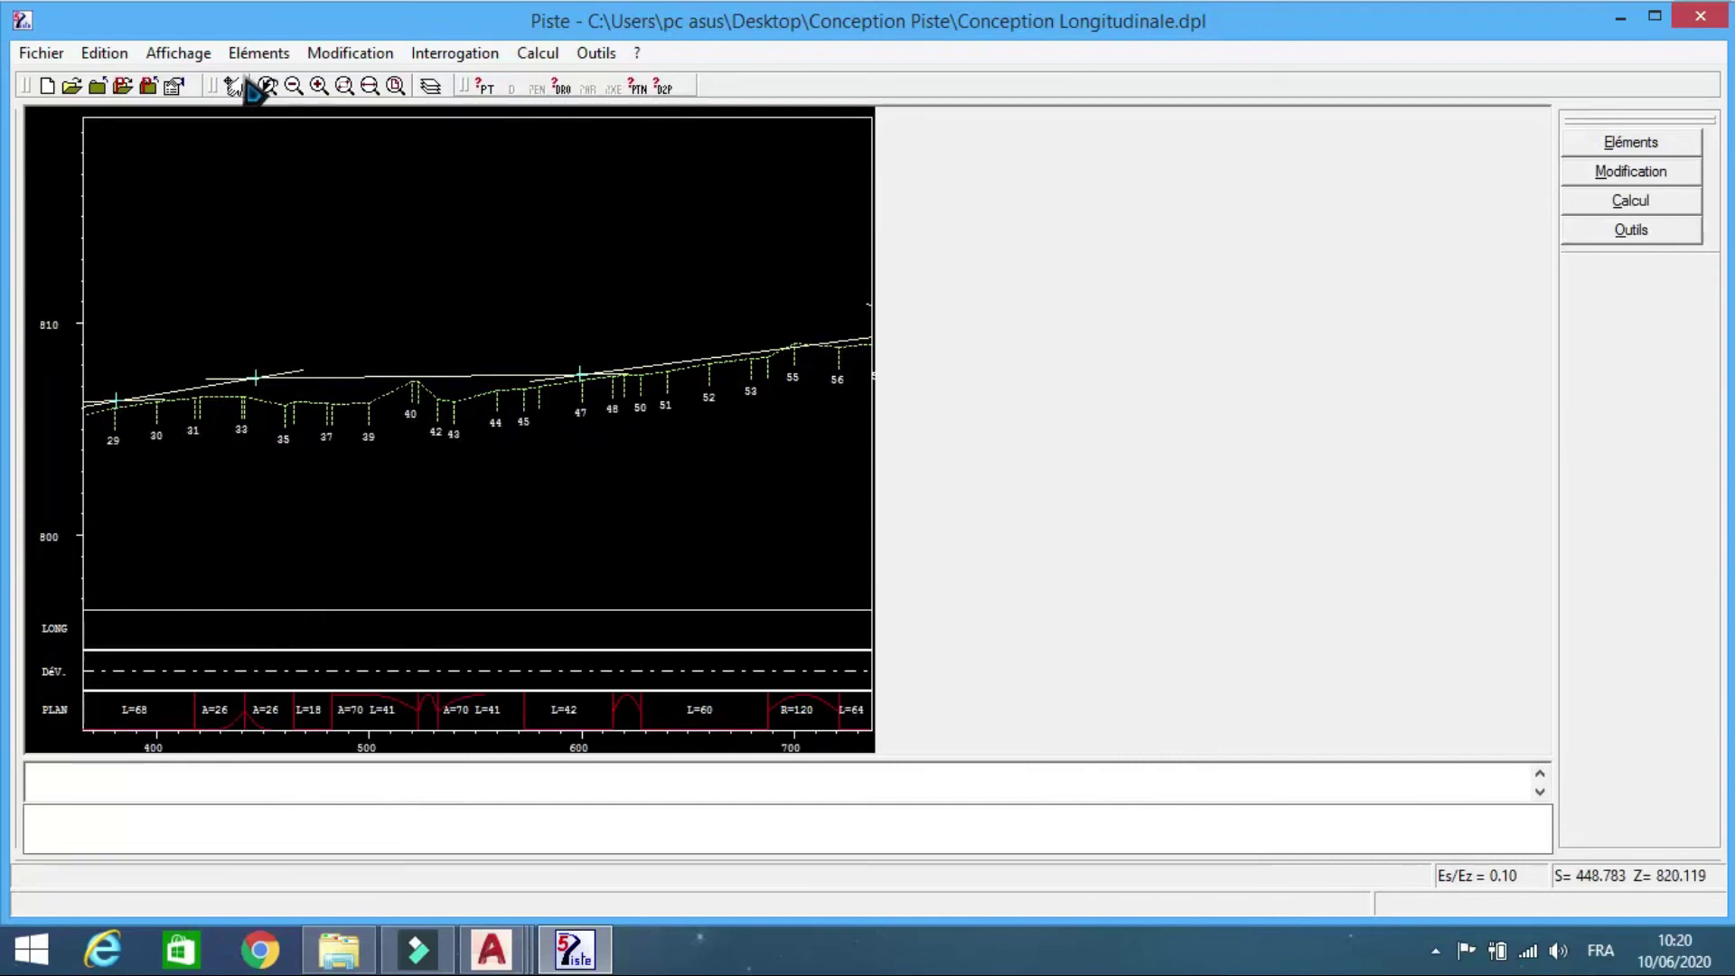
click(232, 90)
click(746, 424)
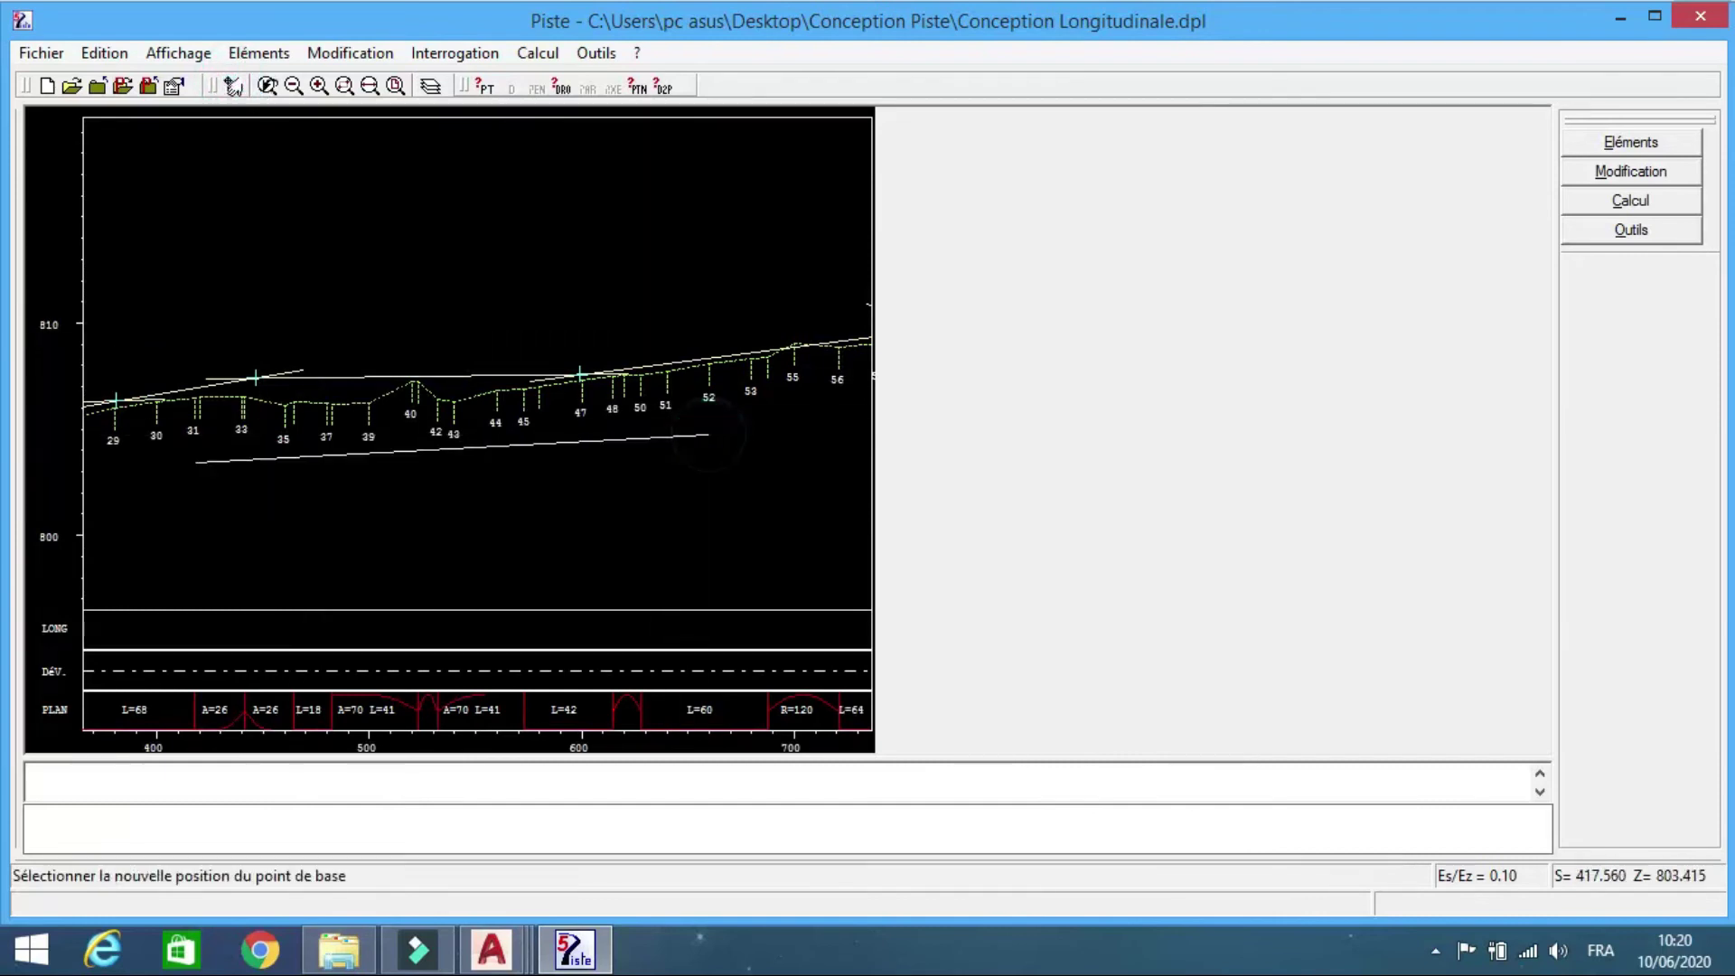
click(234, 452)
click(233, 90)
click(734, 445)
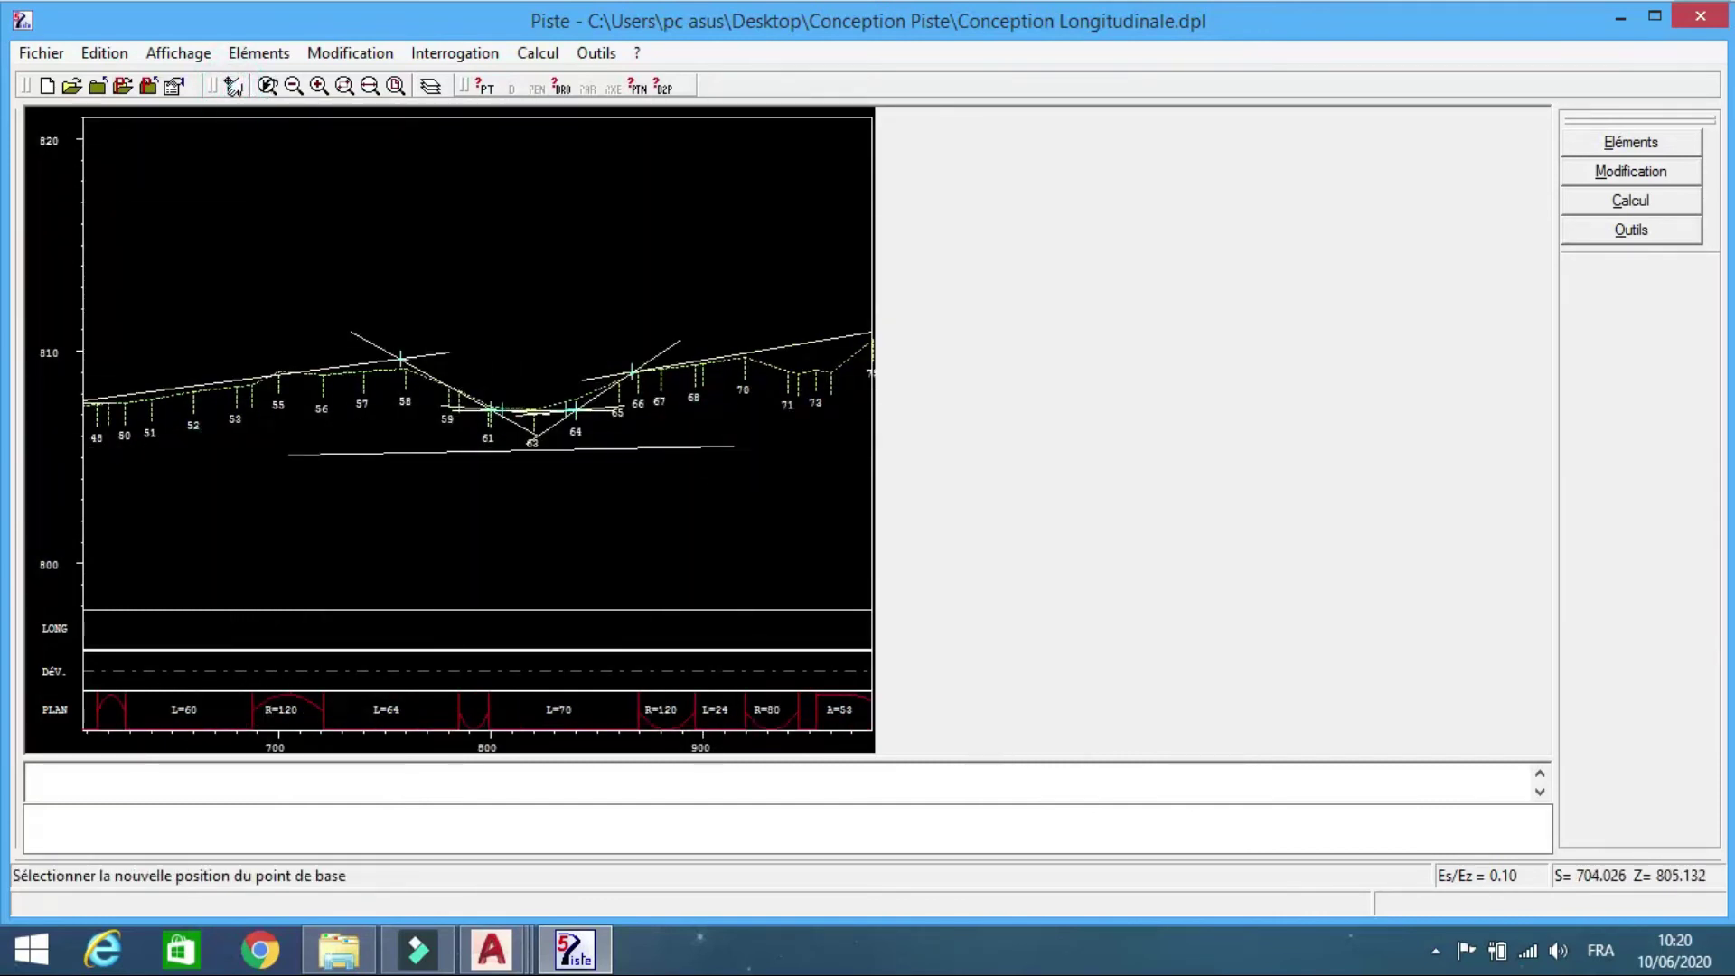
click(288, 456)
click(395, 87)
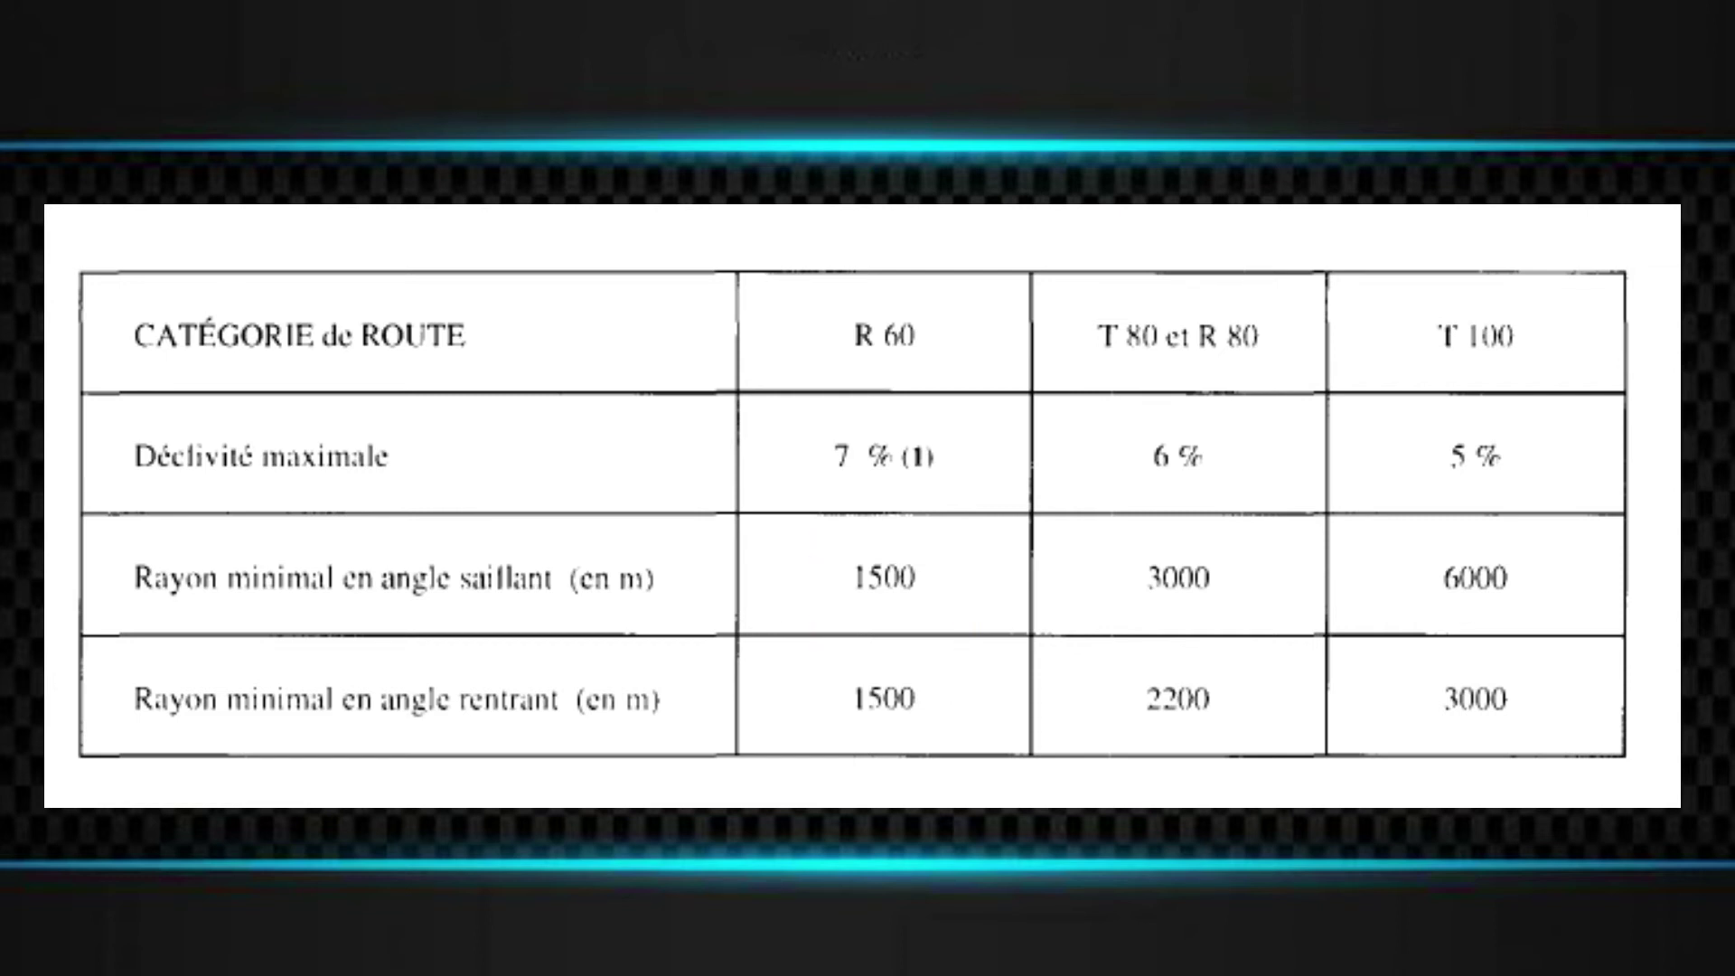
- Create parabola PA1 between lines D1 and D2 with a radius of 1500
text(PAR PA1)
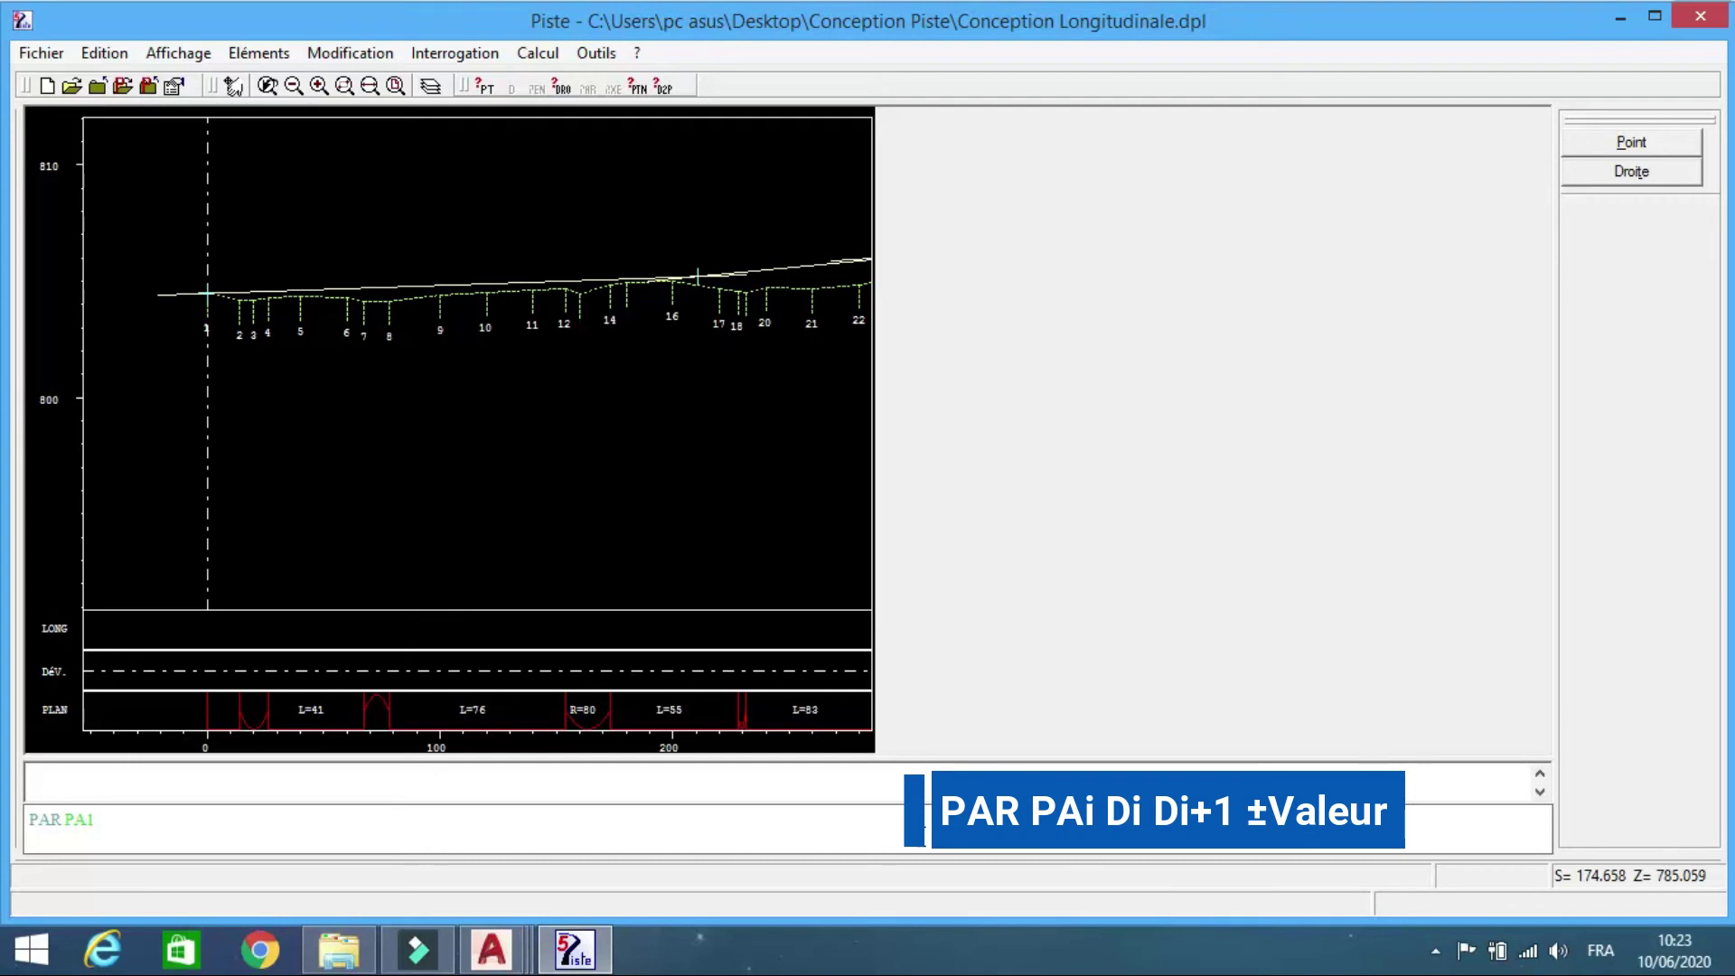
text(D1 D2)
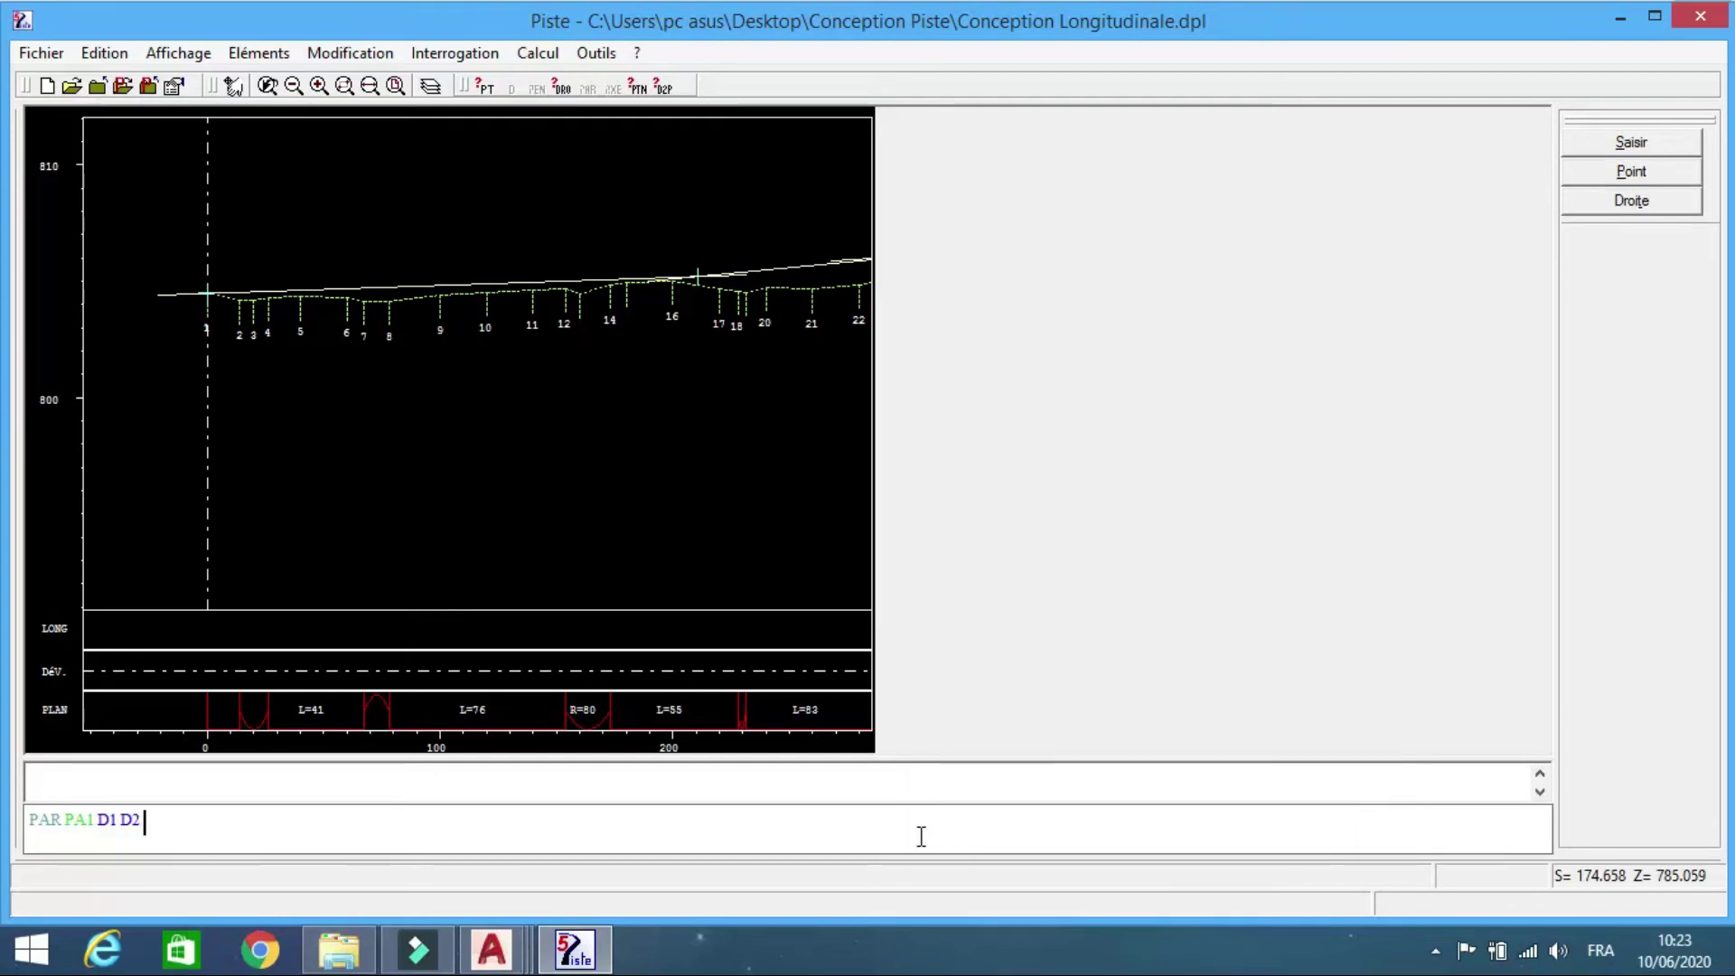
text( 1500)
key(Return)
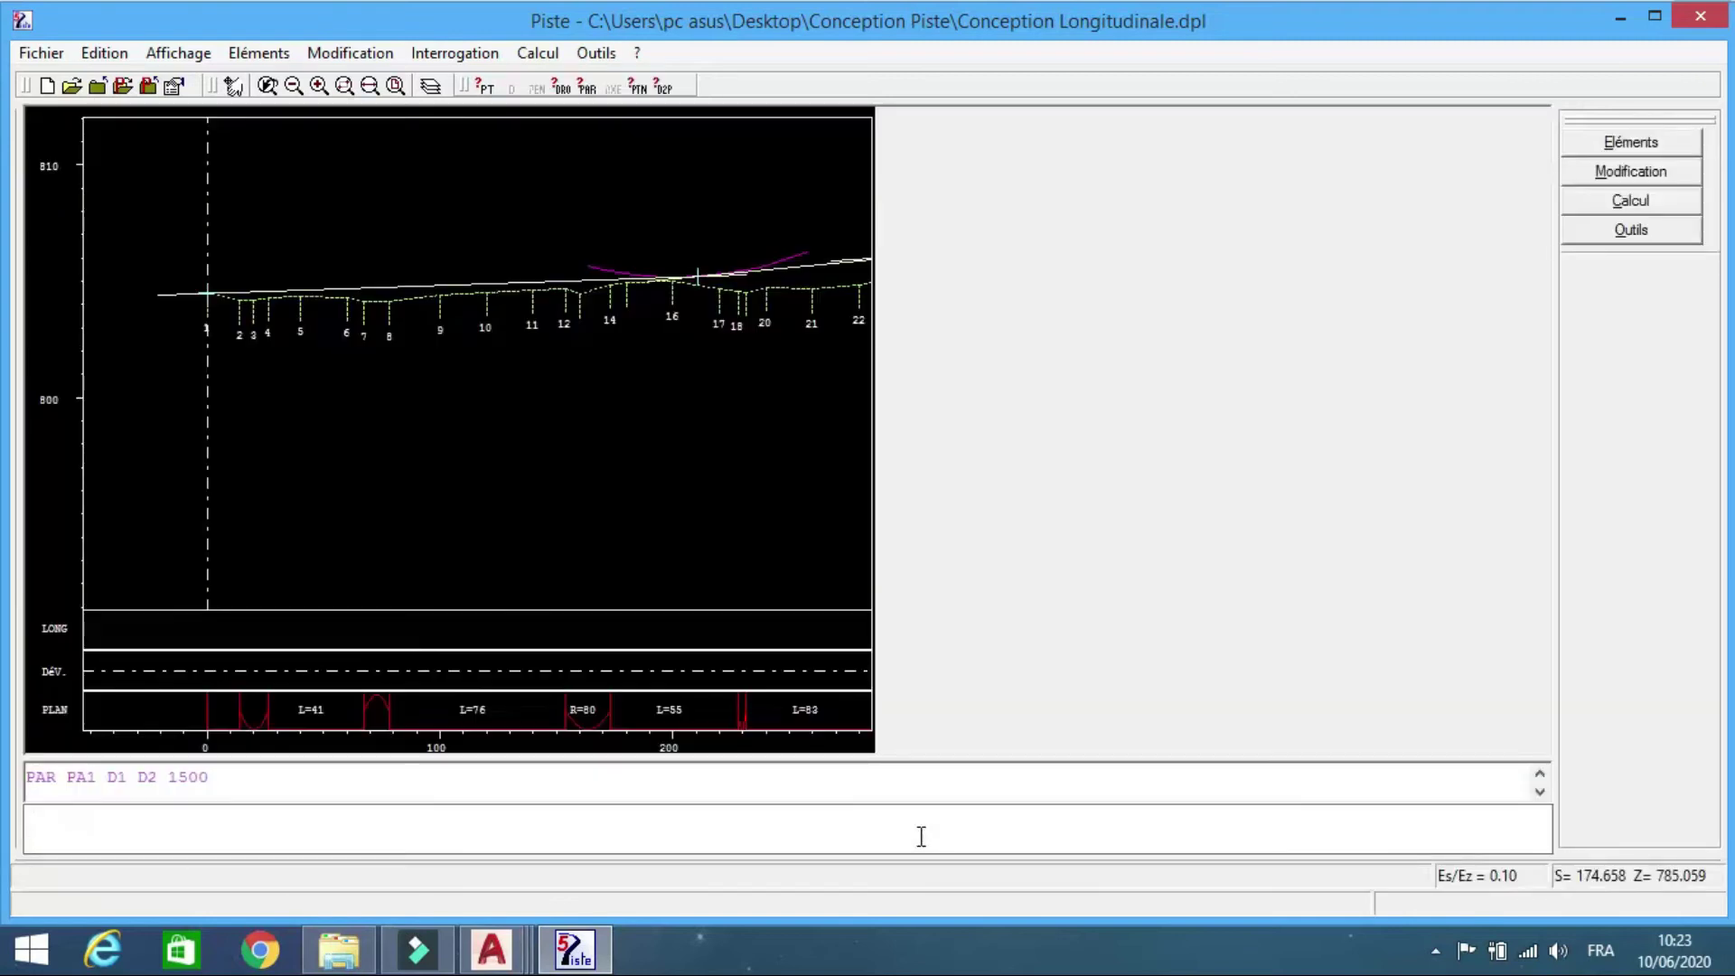
- Redefine parabola PA1 between lines D1 and D2 with a larger radius
click(235, 87)
click(759, 382)
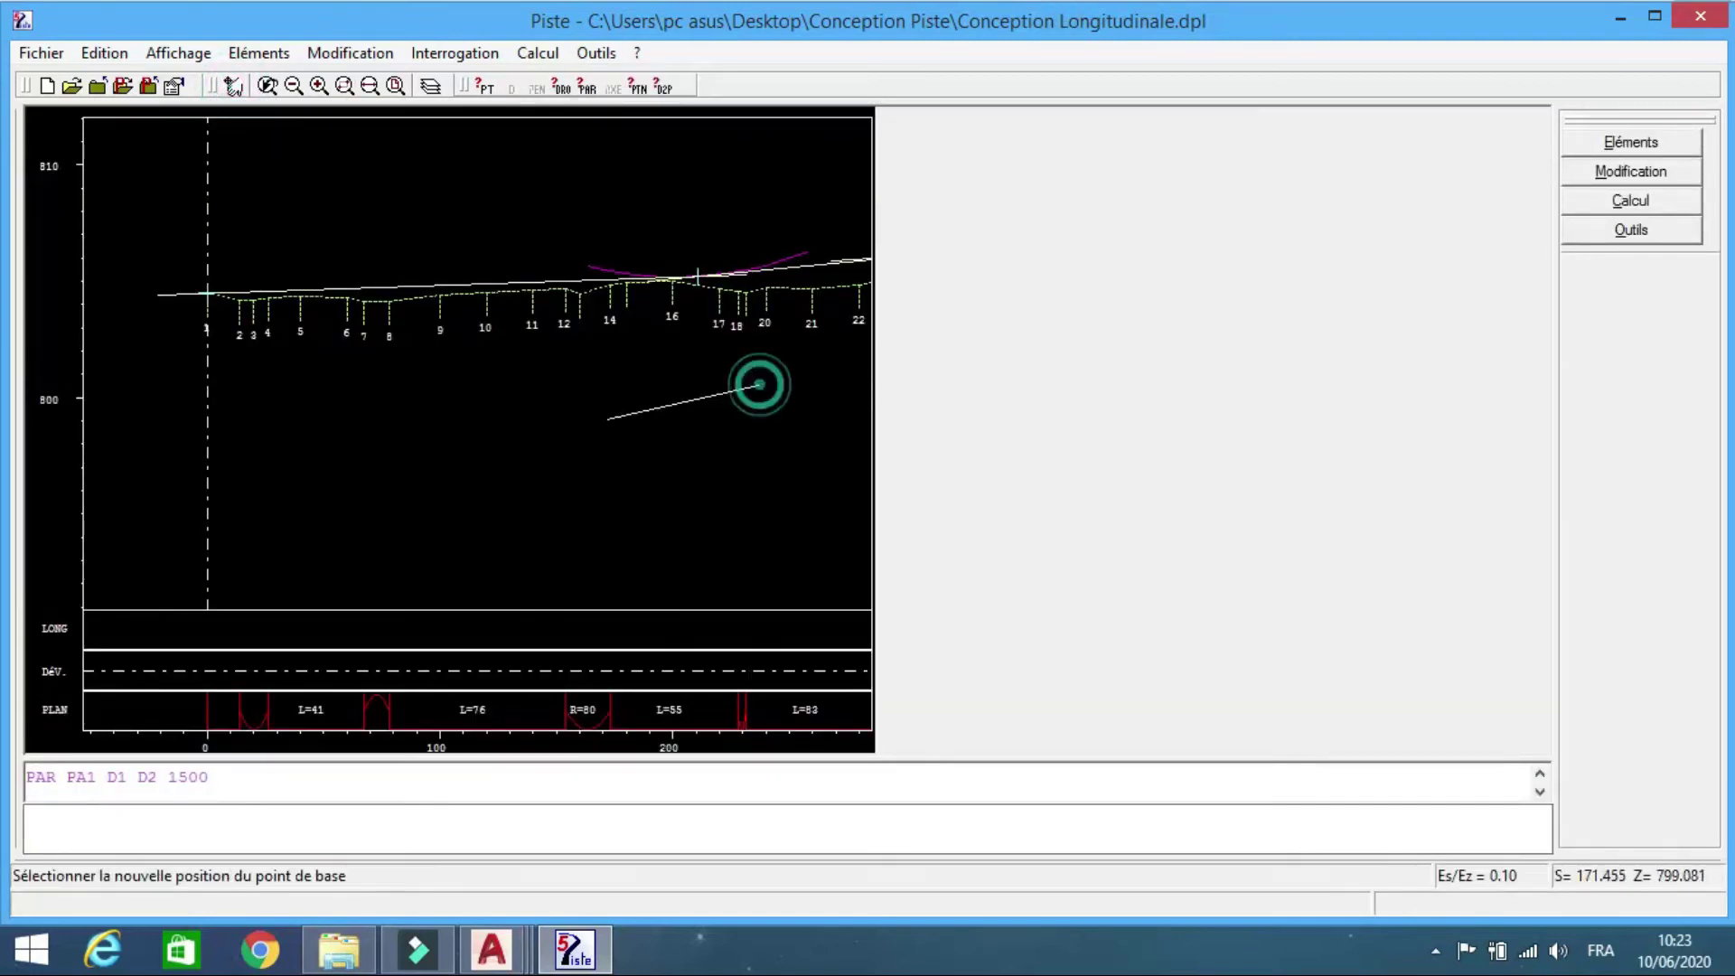
click(449, 445)
click(545, 845)
text(PA)
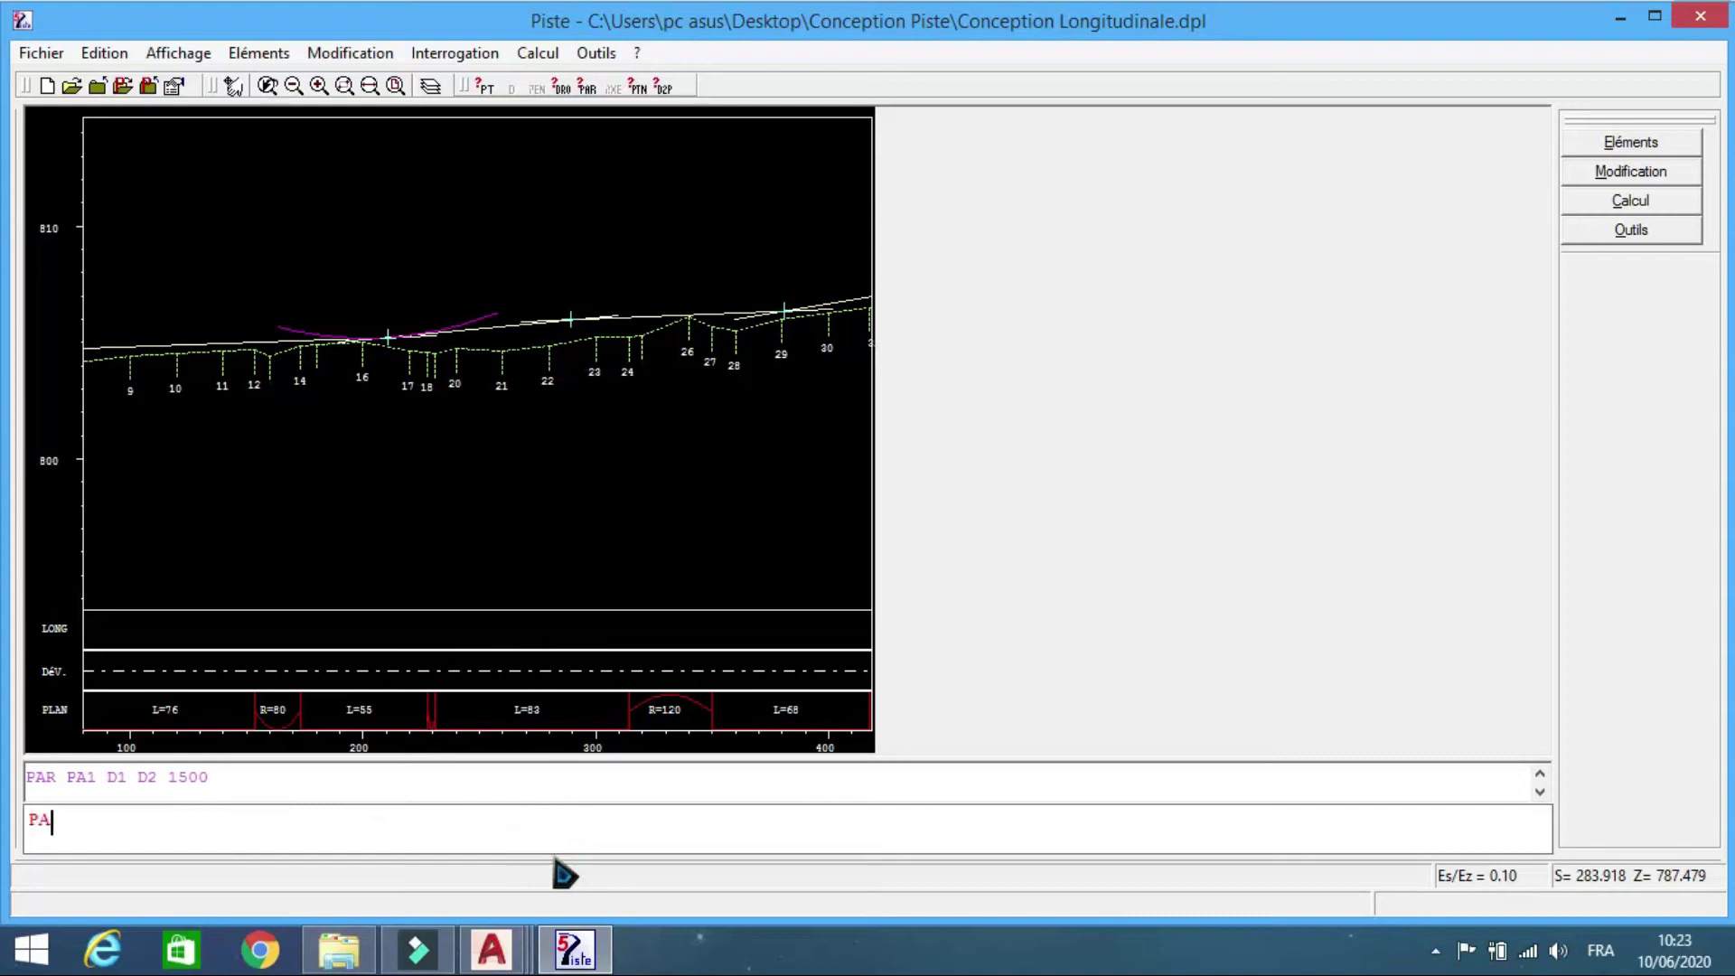
text(R PA1 D1 D2)
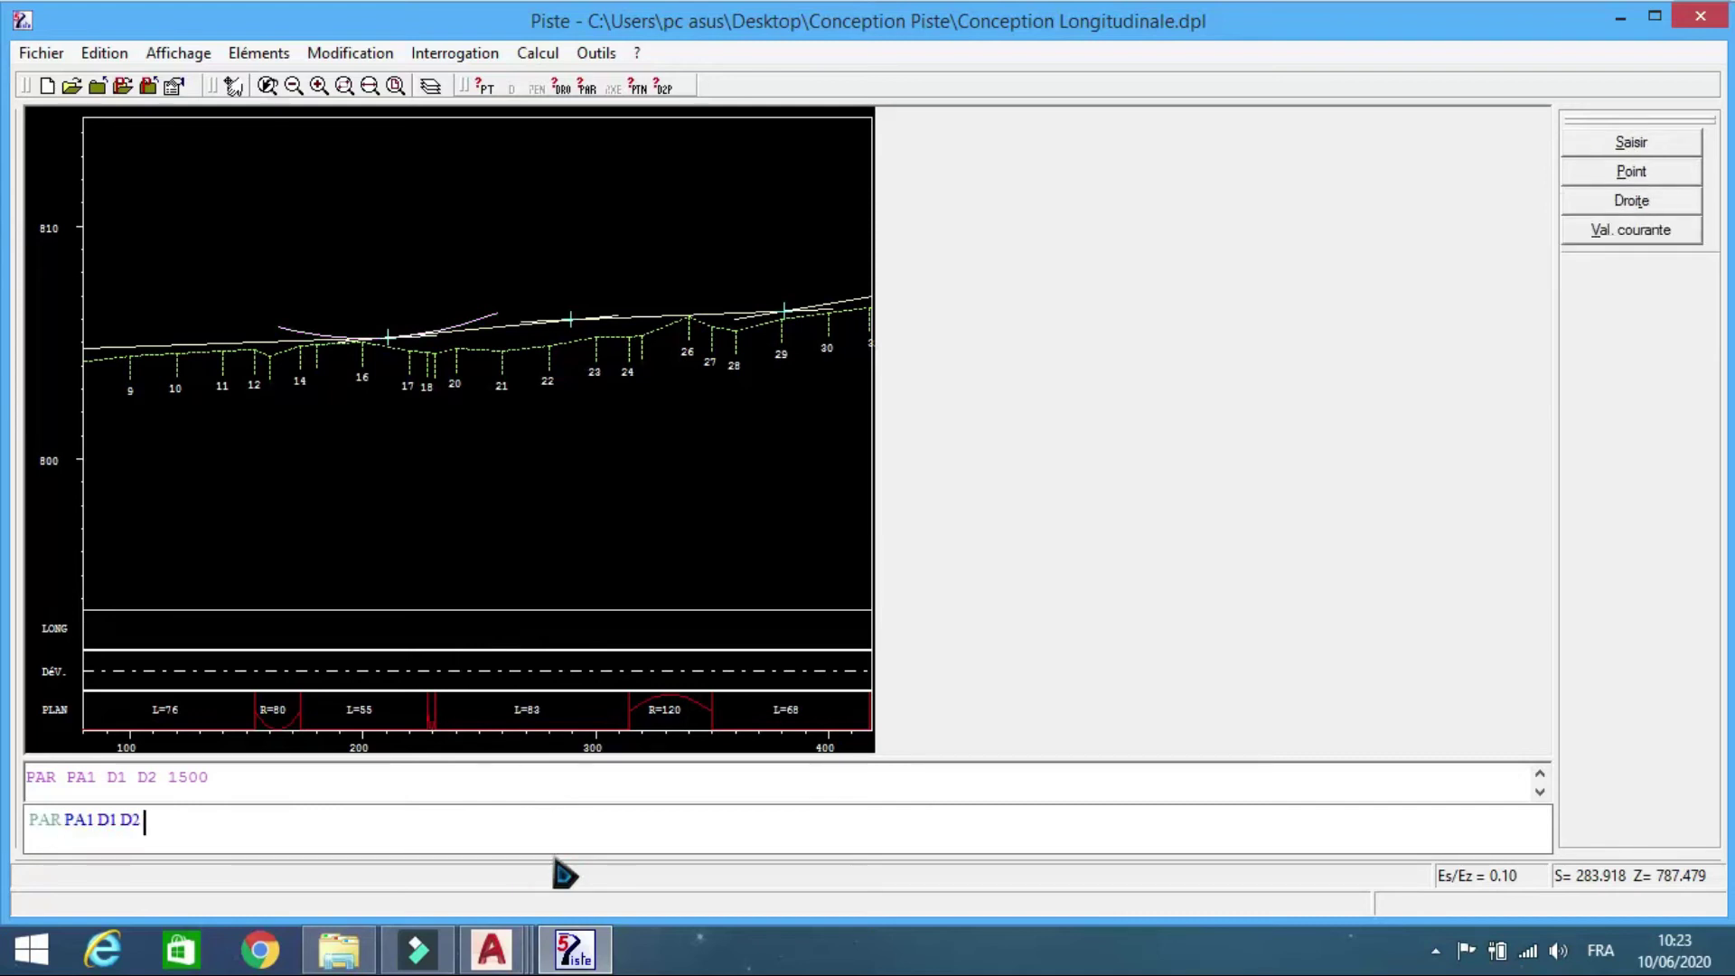
key(Return)
- Create parabola PA2 between D2 and D3 with radius -2000, and PA3 between D3 and D4 with radius 2000
text(PAR PA2 D2 D3 -2000)
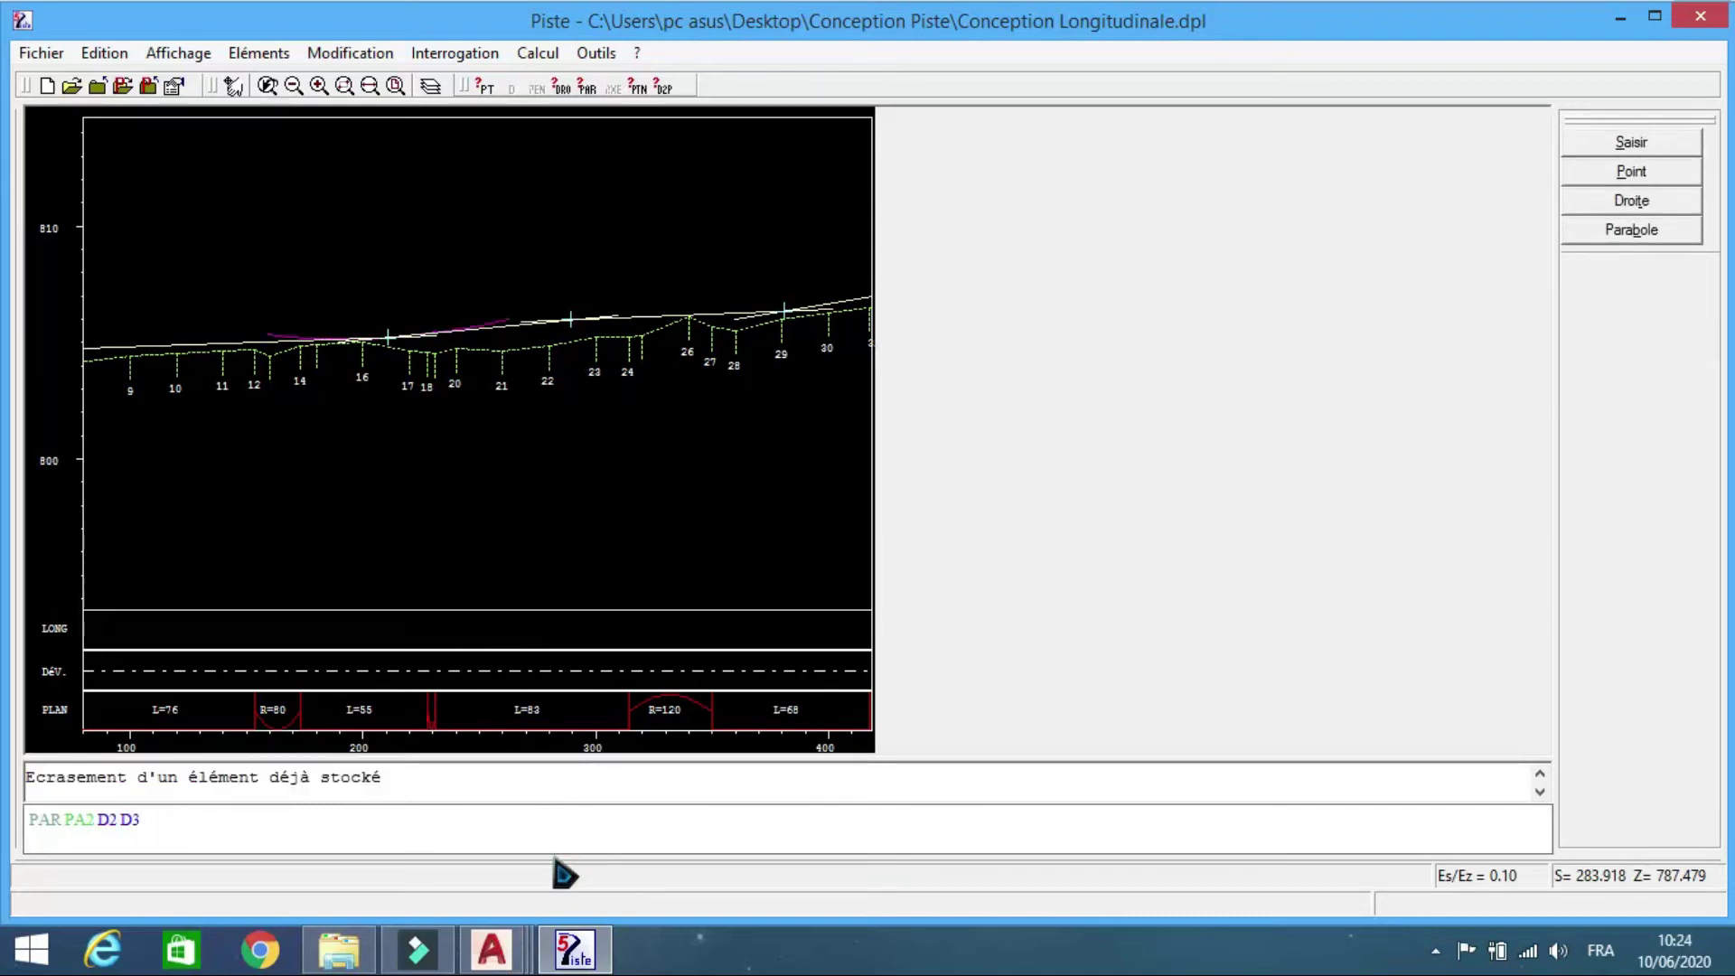
key(Return)
click(237, 83)
click(717, 461)
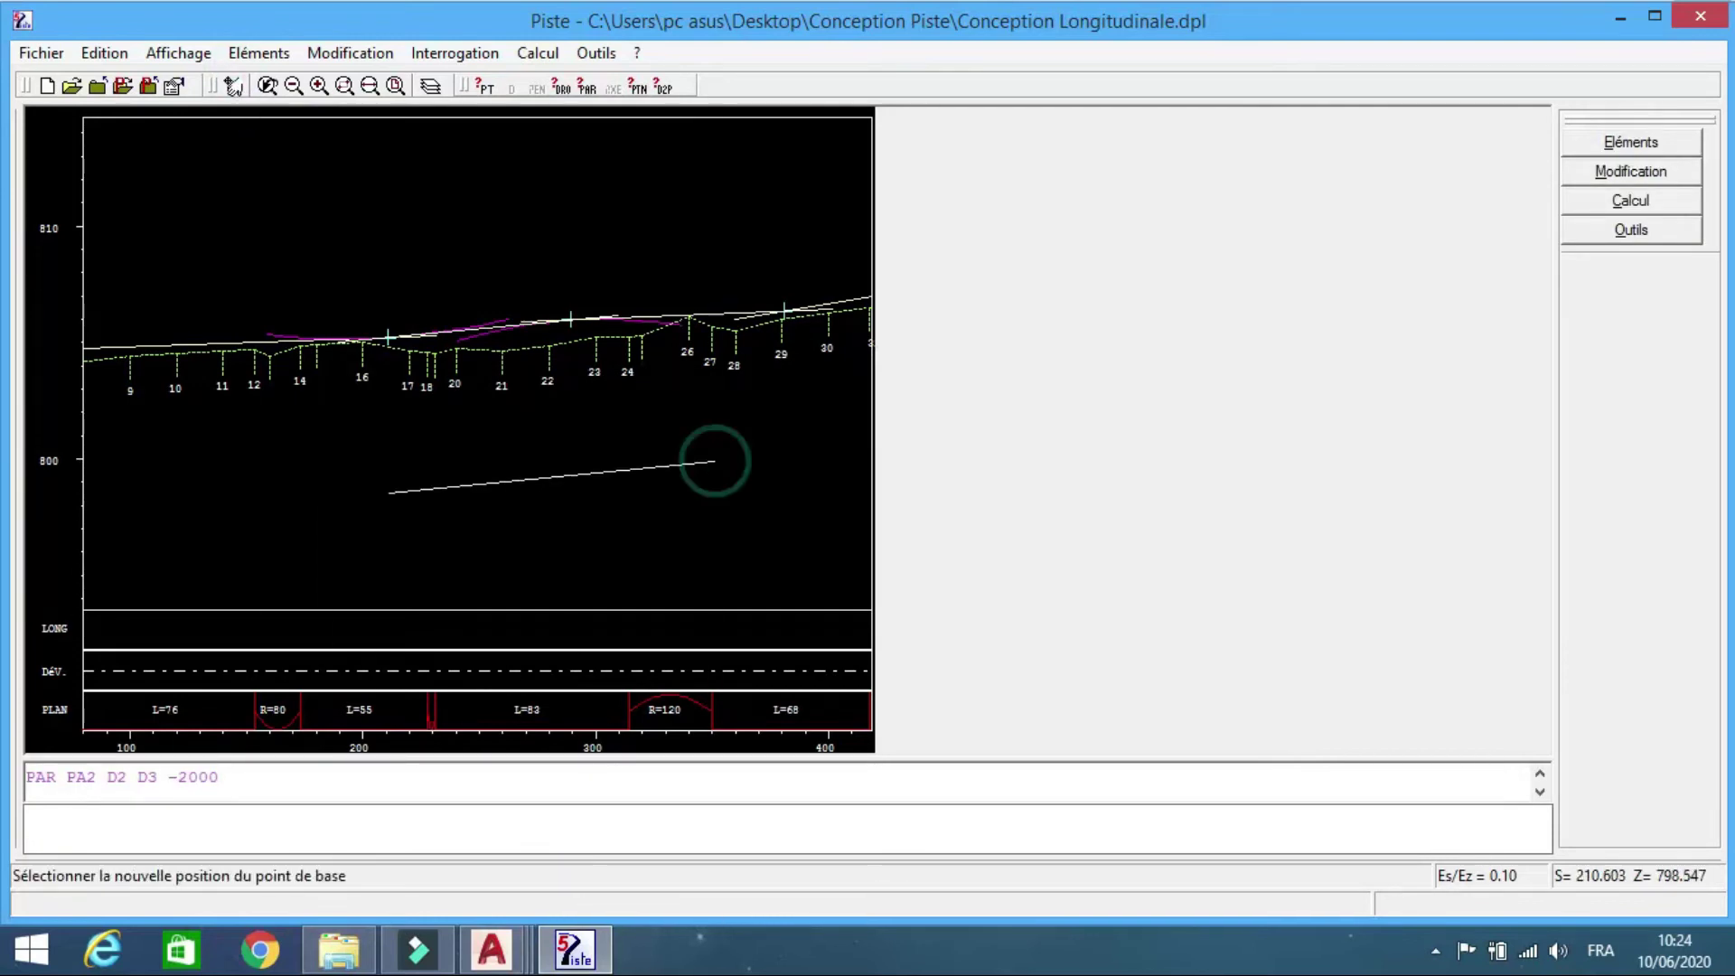
click(388, 493)
click(337, 825)
text(PAR PA2)
key(BackSpace)
text(3 D3 D4)
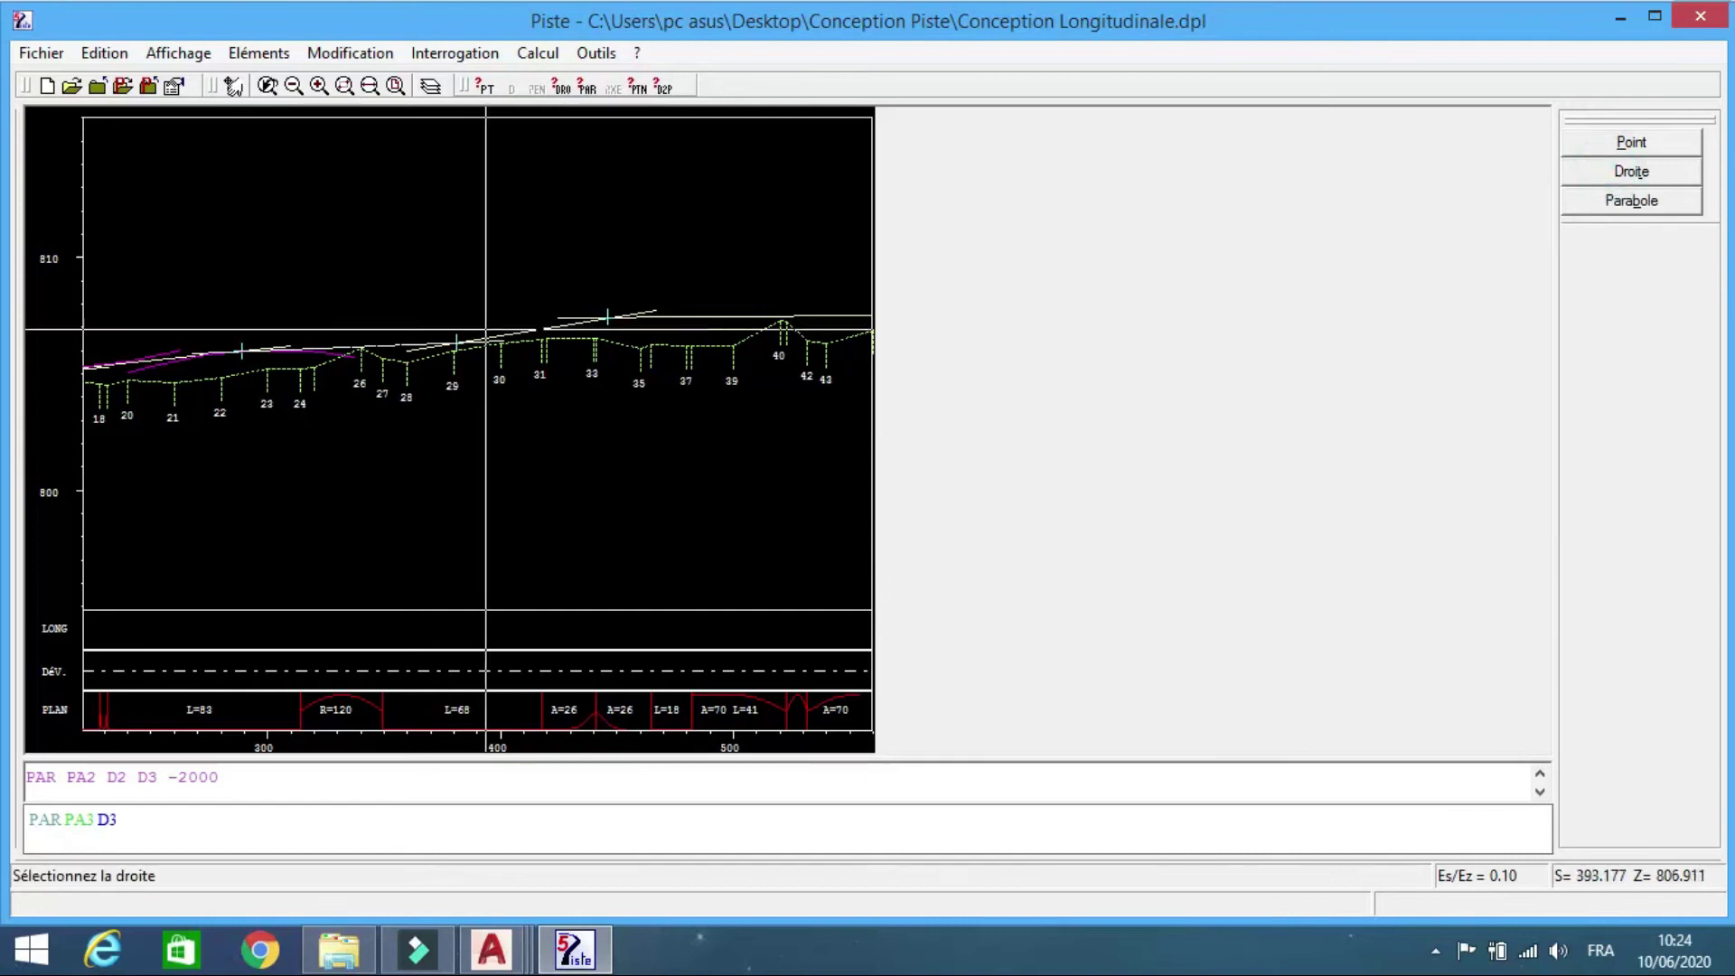
text( 2000)
key(Return)
- Create parabola PA4 between D4 and D5 with radius -1500, and PA5 between D5 and D6 with radius 2000
text(PAR PA4 D4 D5 -)
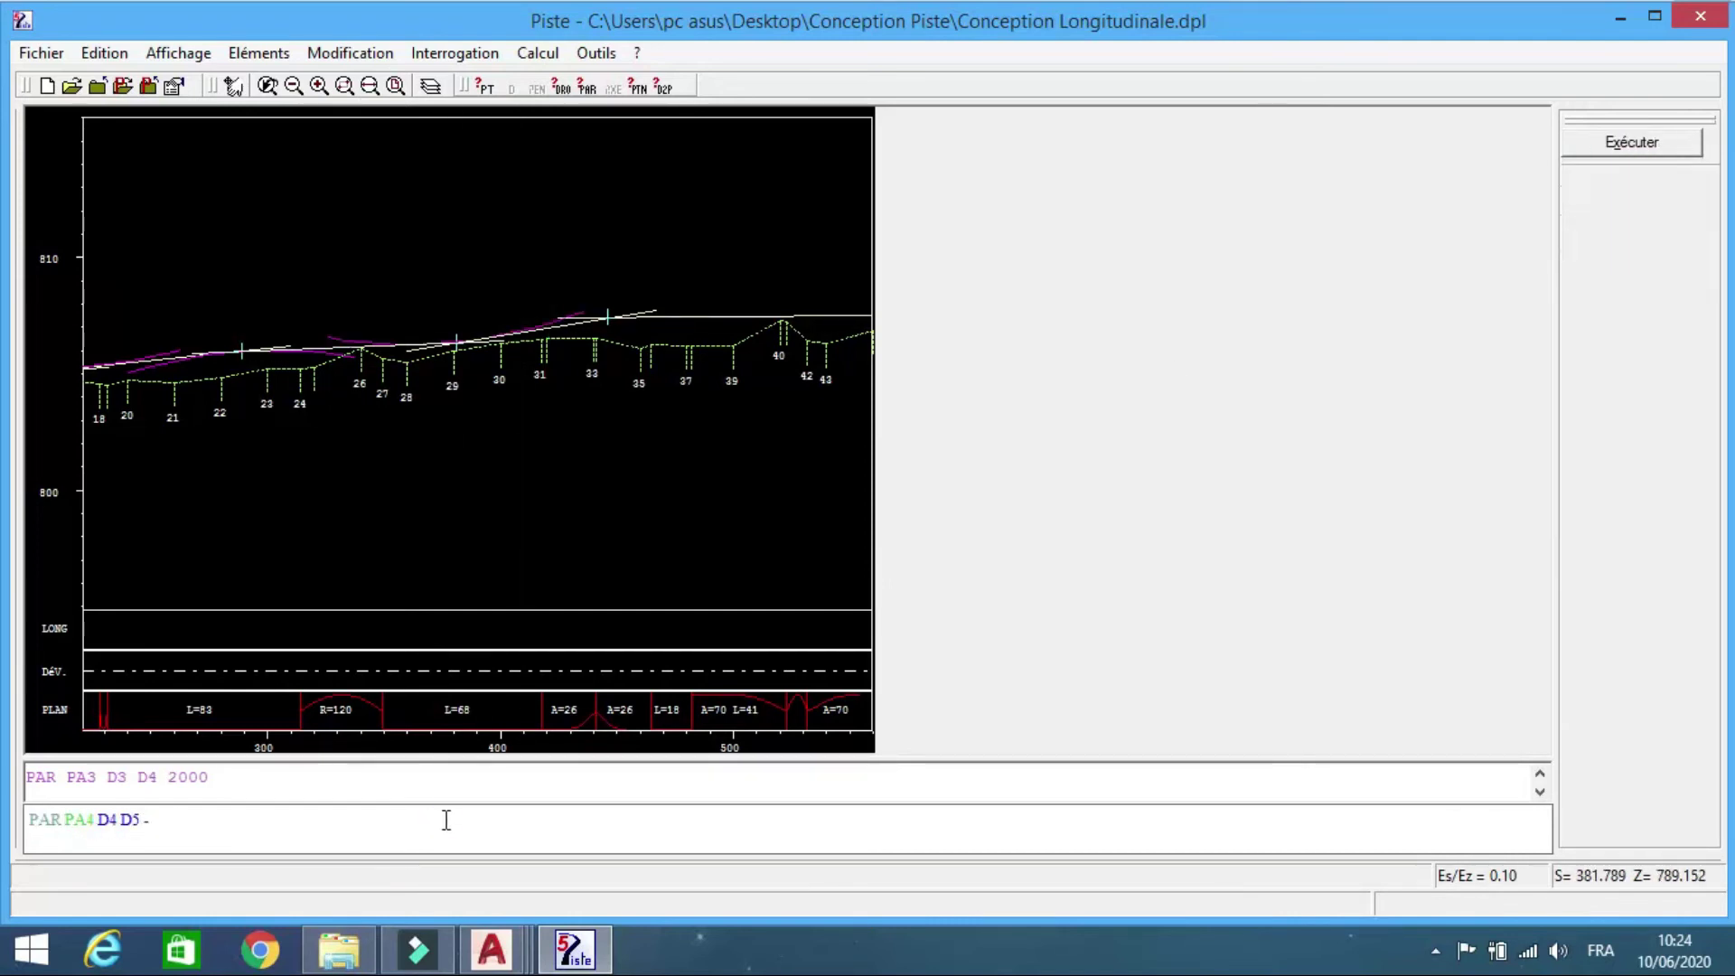
text(1500)
key(Return)
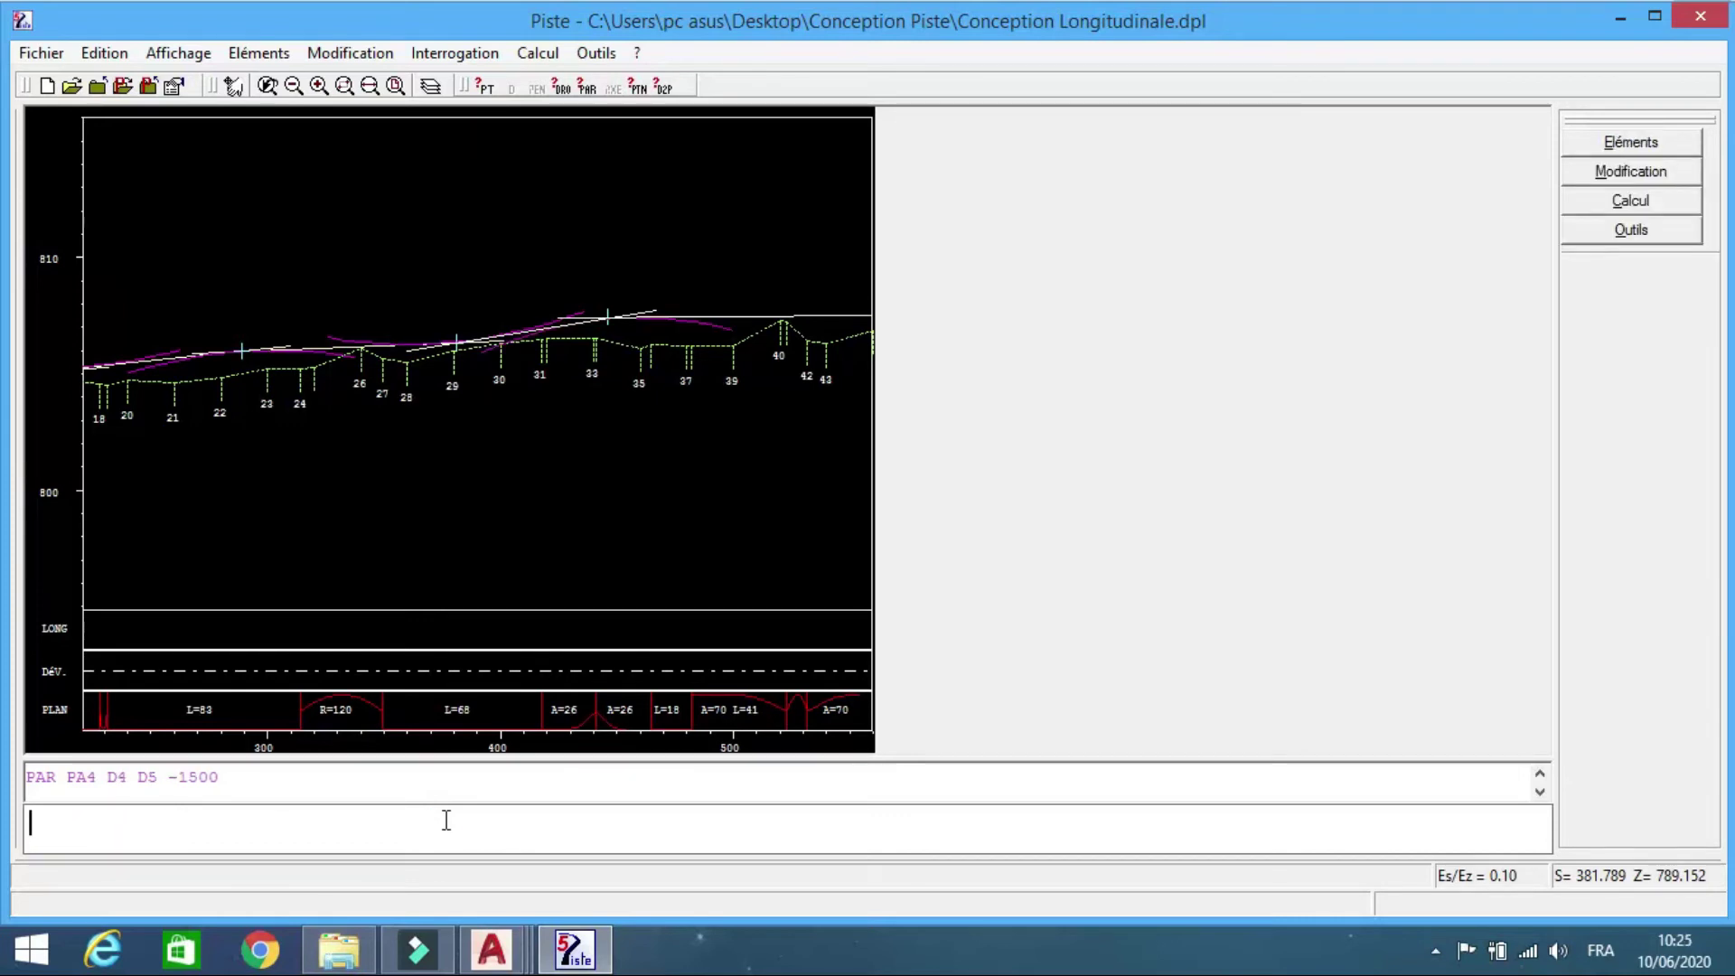
click(233, 86)
text(PAR PA5 D5 D6 2000)
key(Return)
- Create parabola PA6 between lines D6 and D7 with a radius of -1000
click(234, 87)
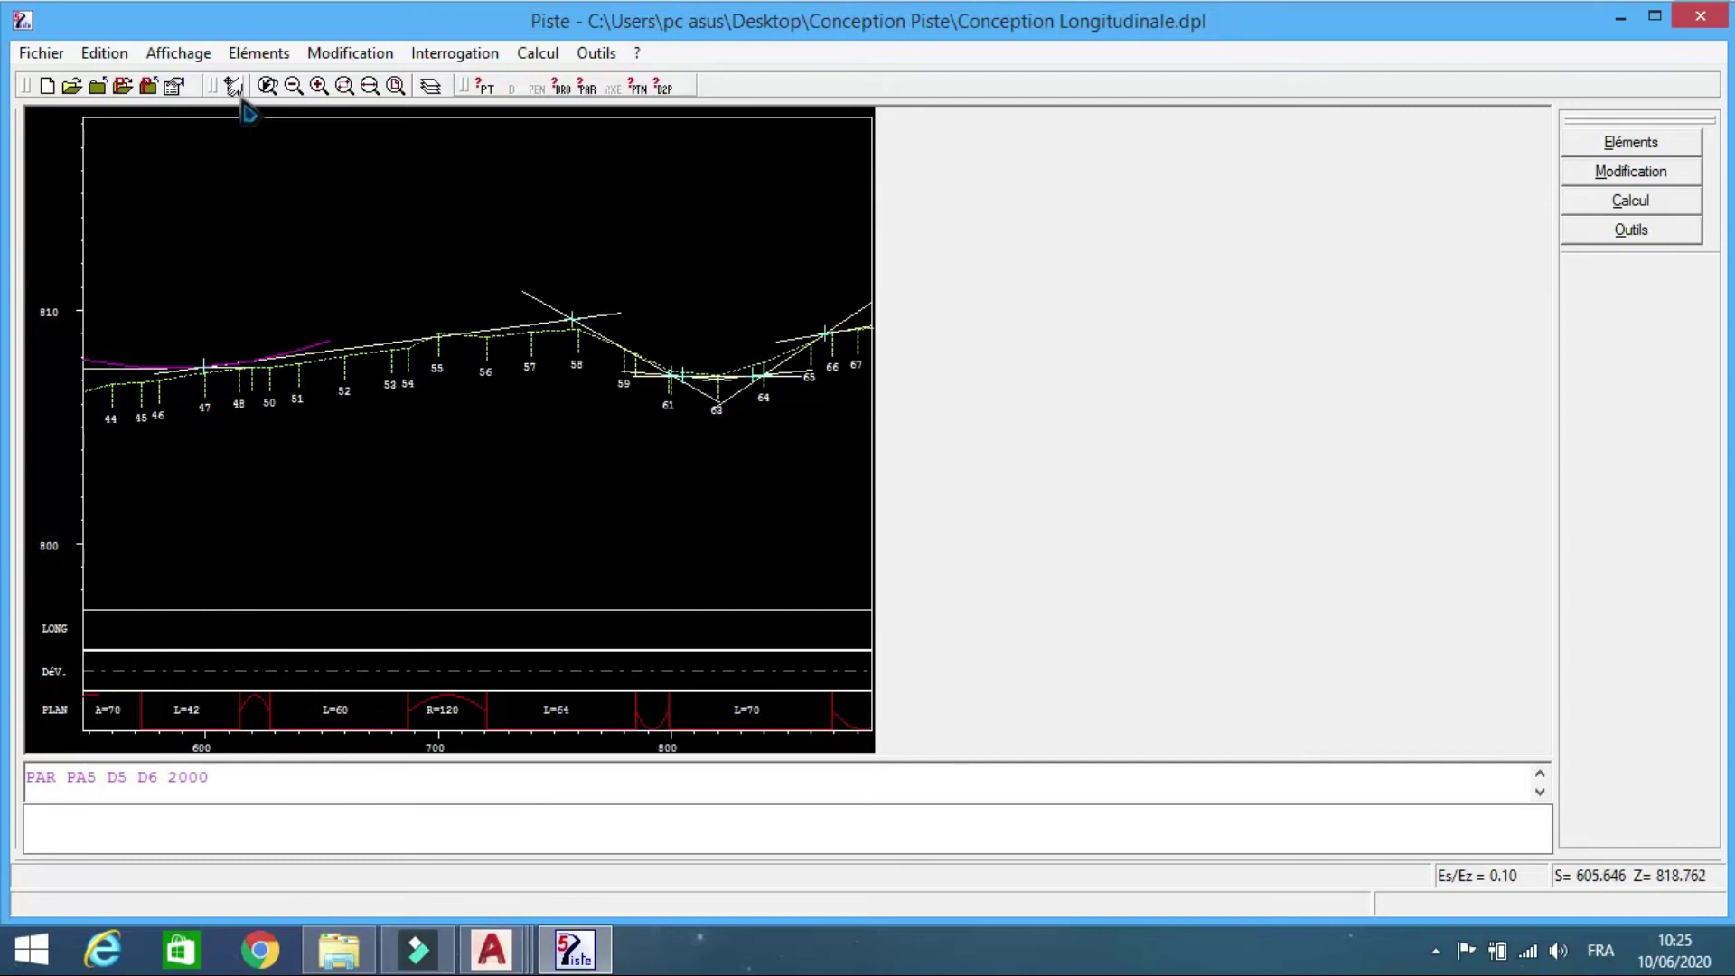
drag(664, 424, 519, 429)
click(566, 829)
text(PAR PA6 D6 D7)
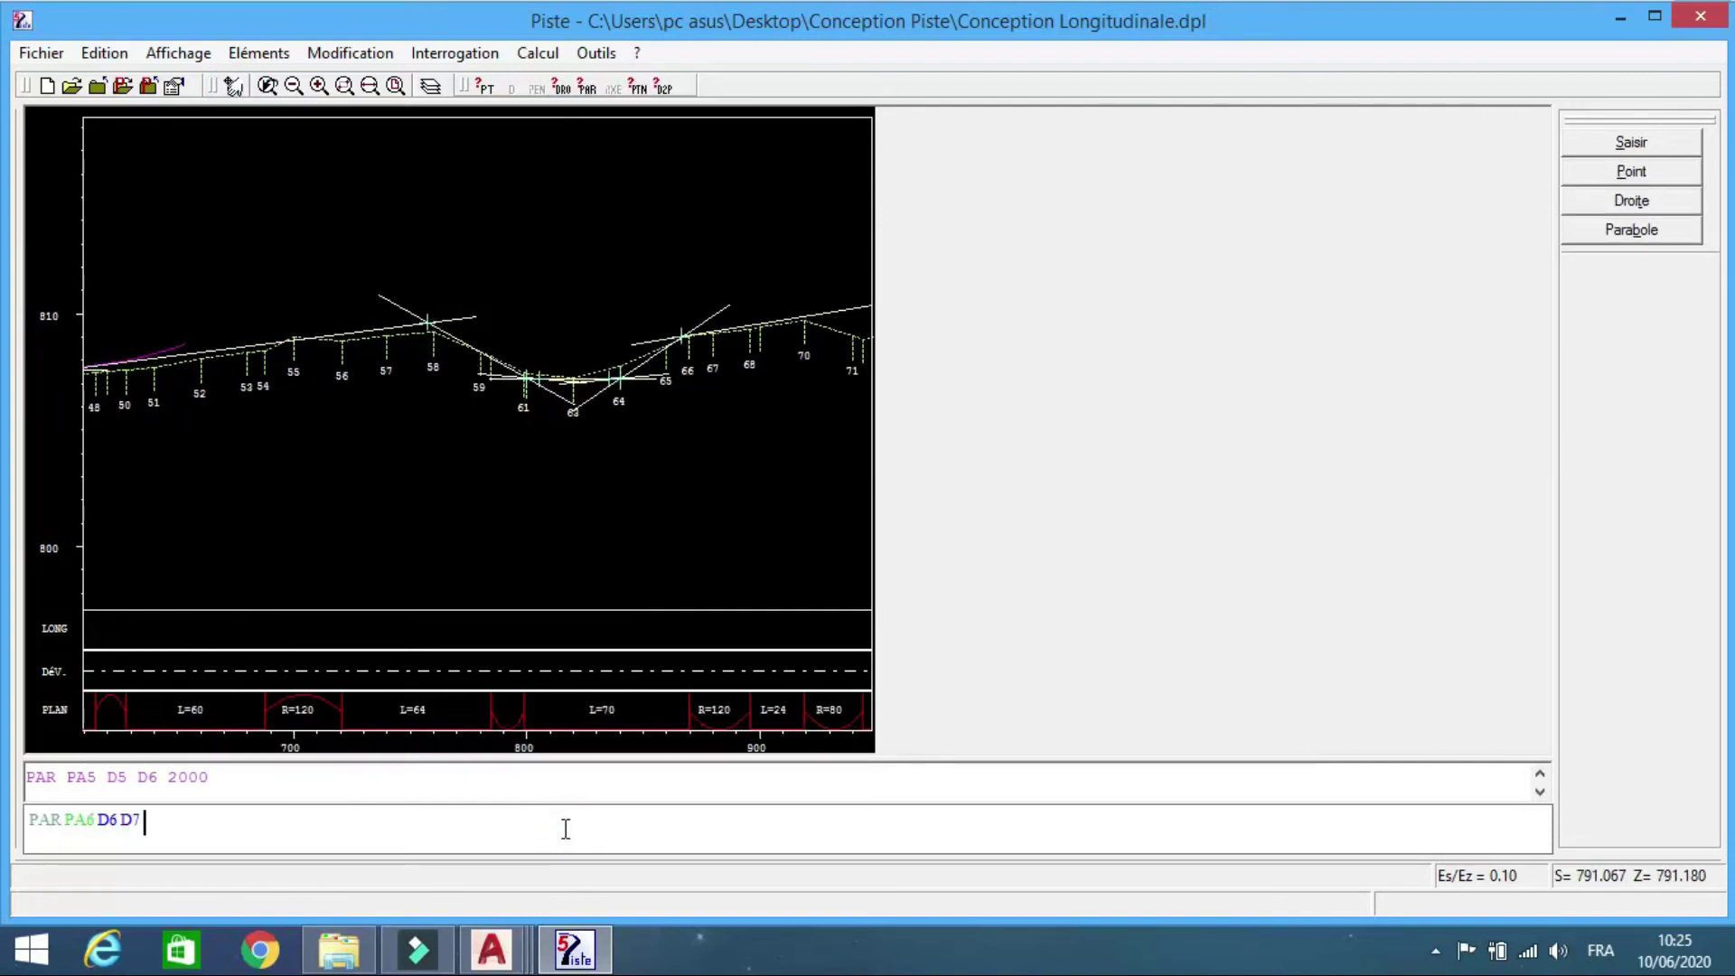
text( -100)
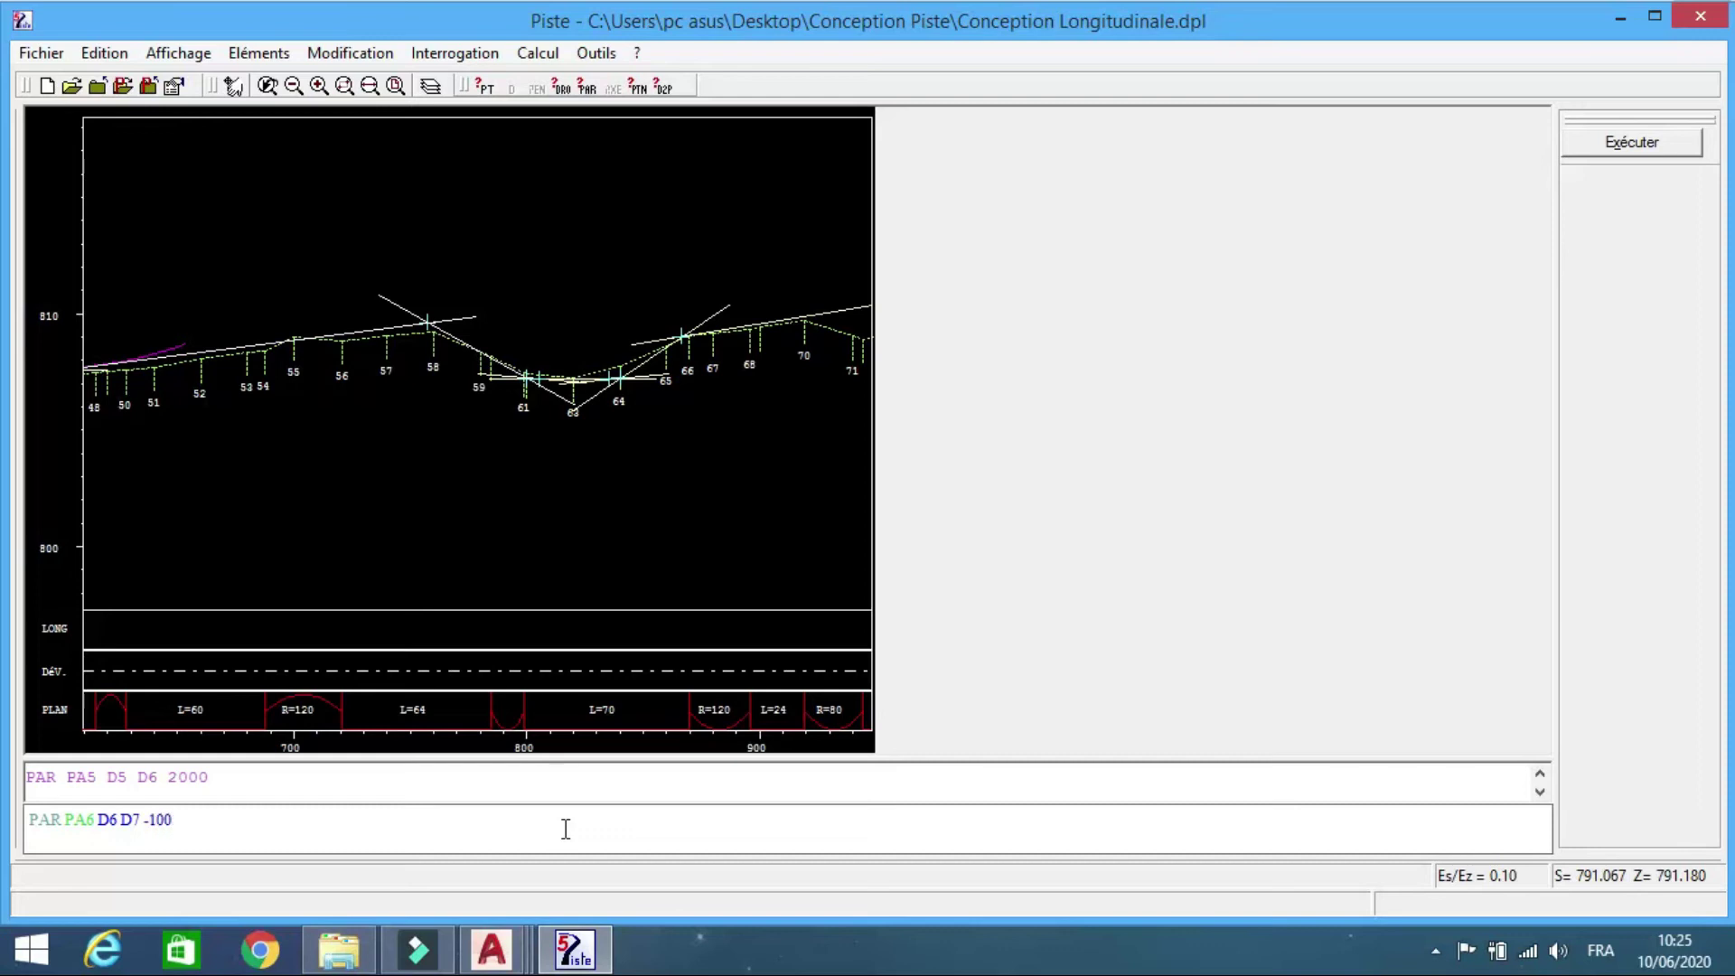
text(0)
key(Return)
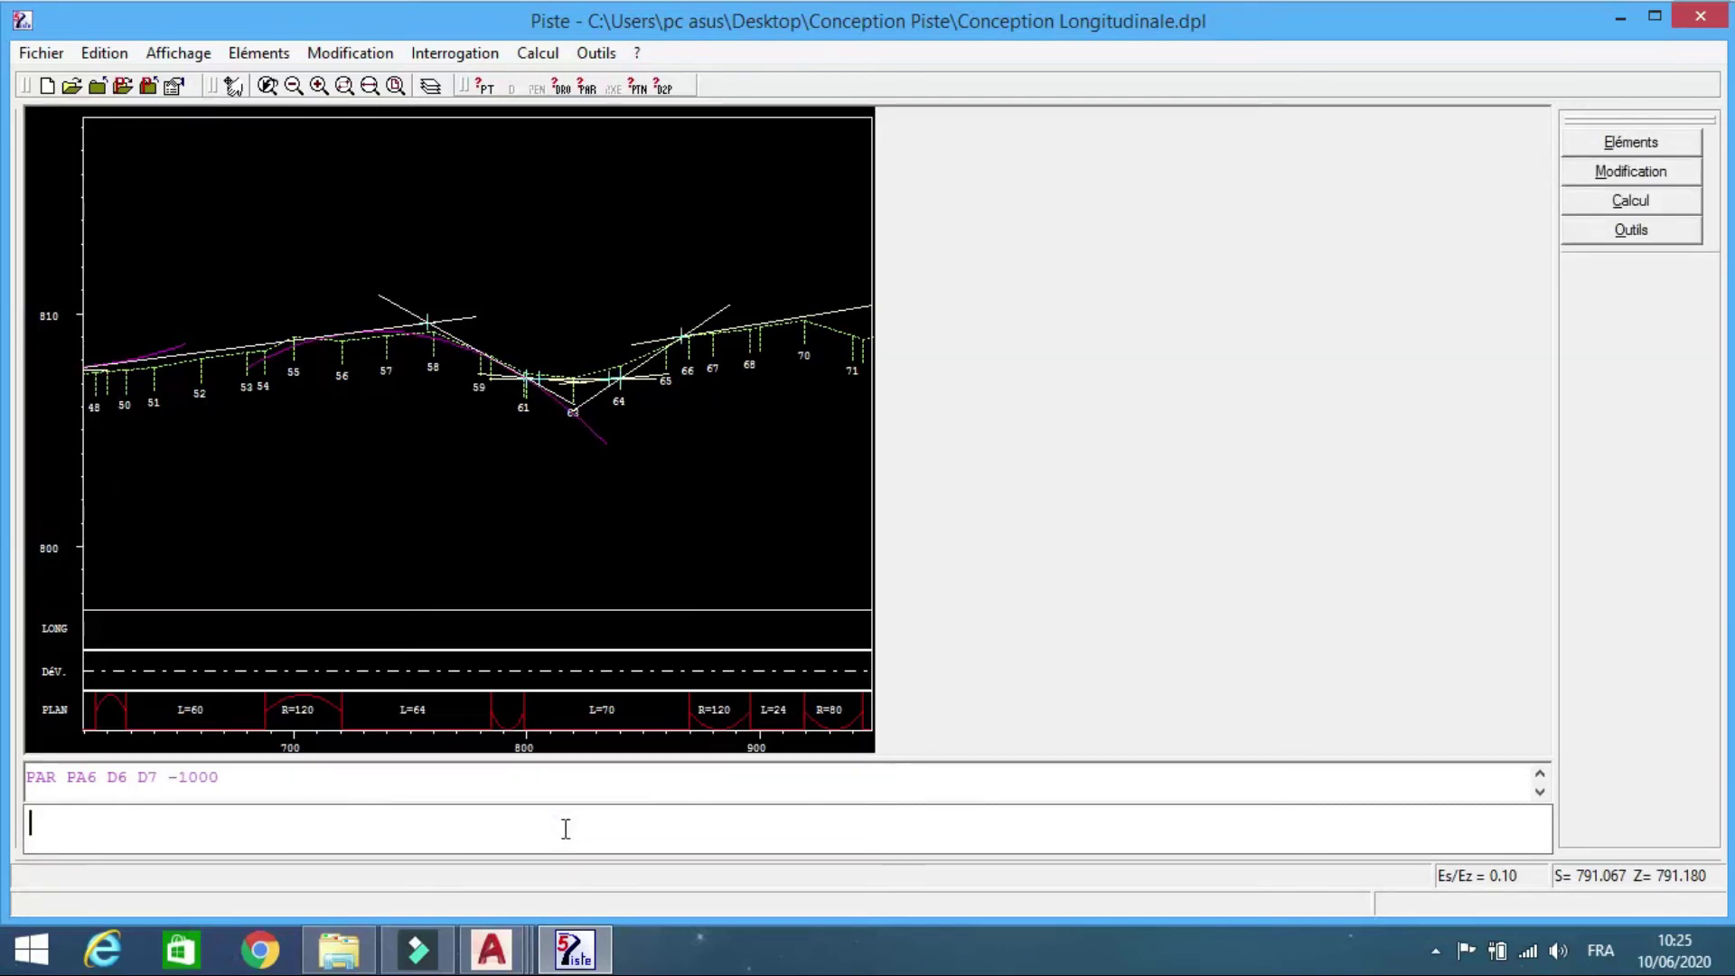
- Redefine parabola PA6 between lines D6 and D7 with a radius of -800
text(PAR PA)
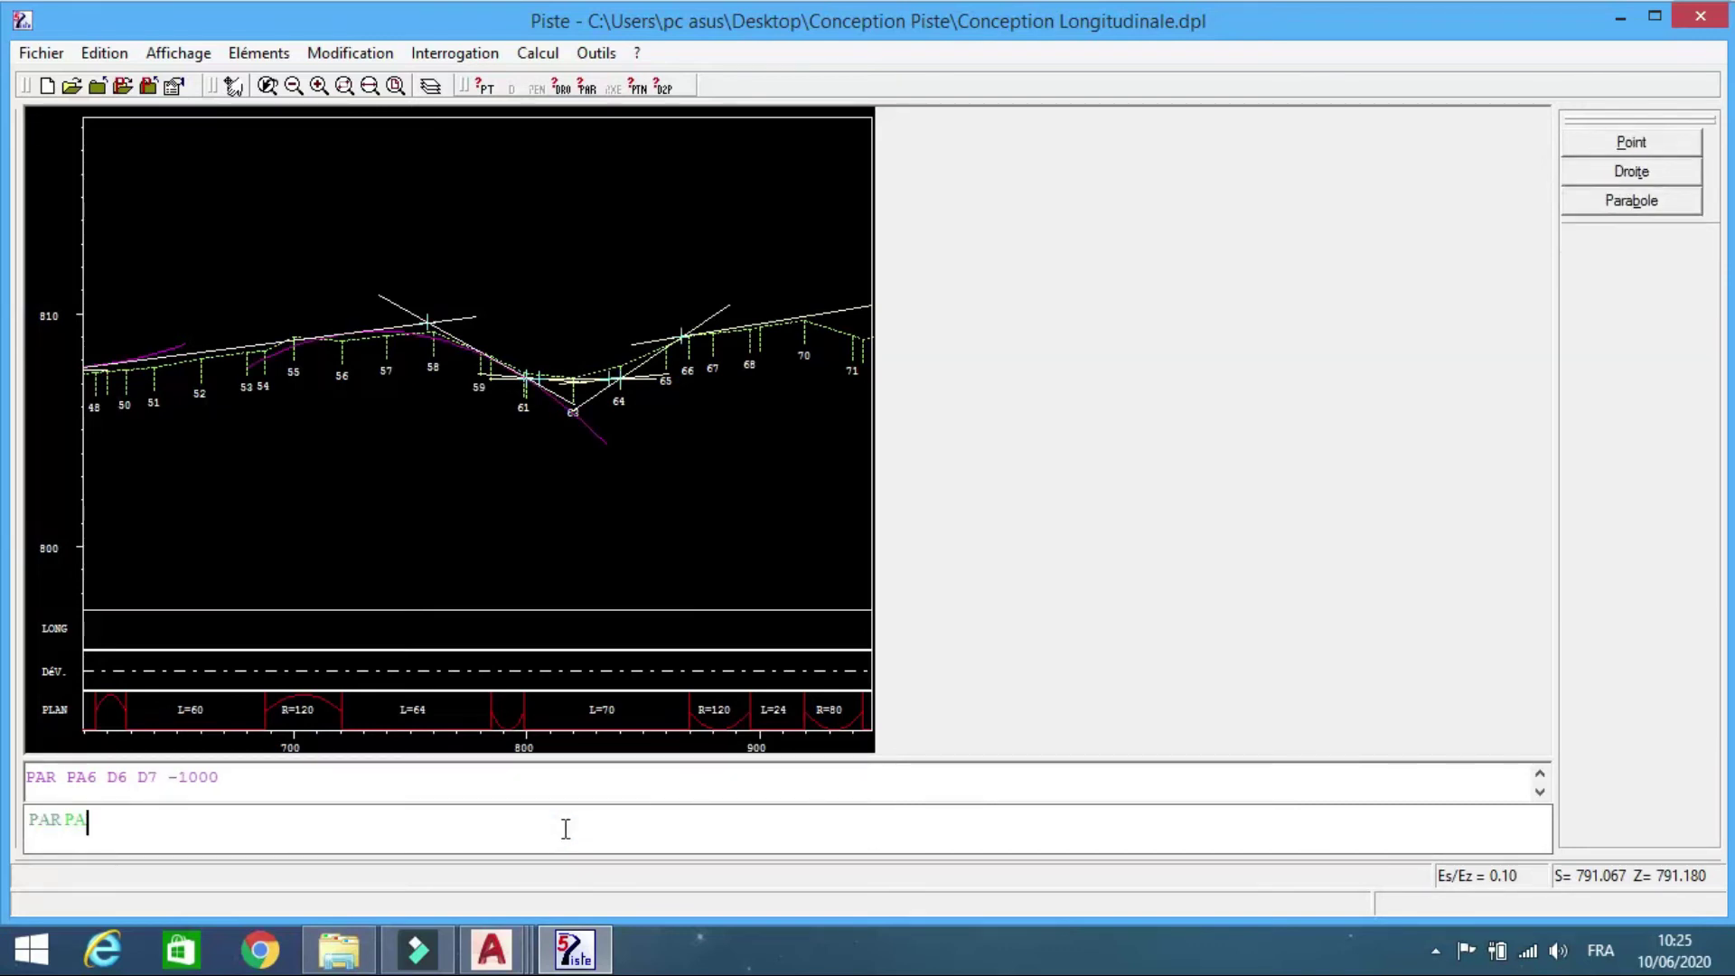
text(6 D6 )
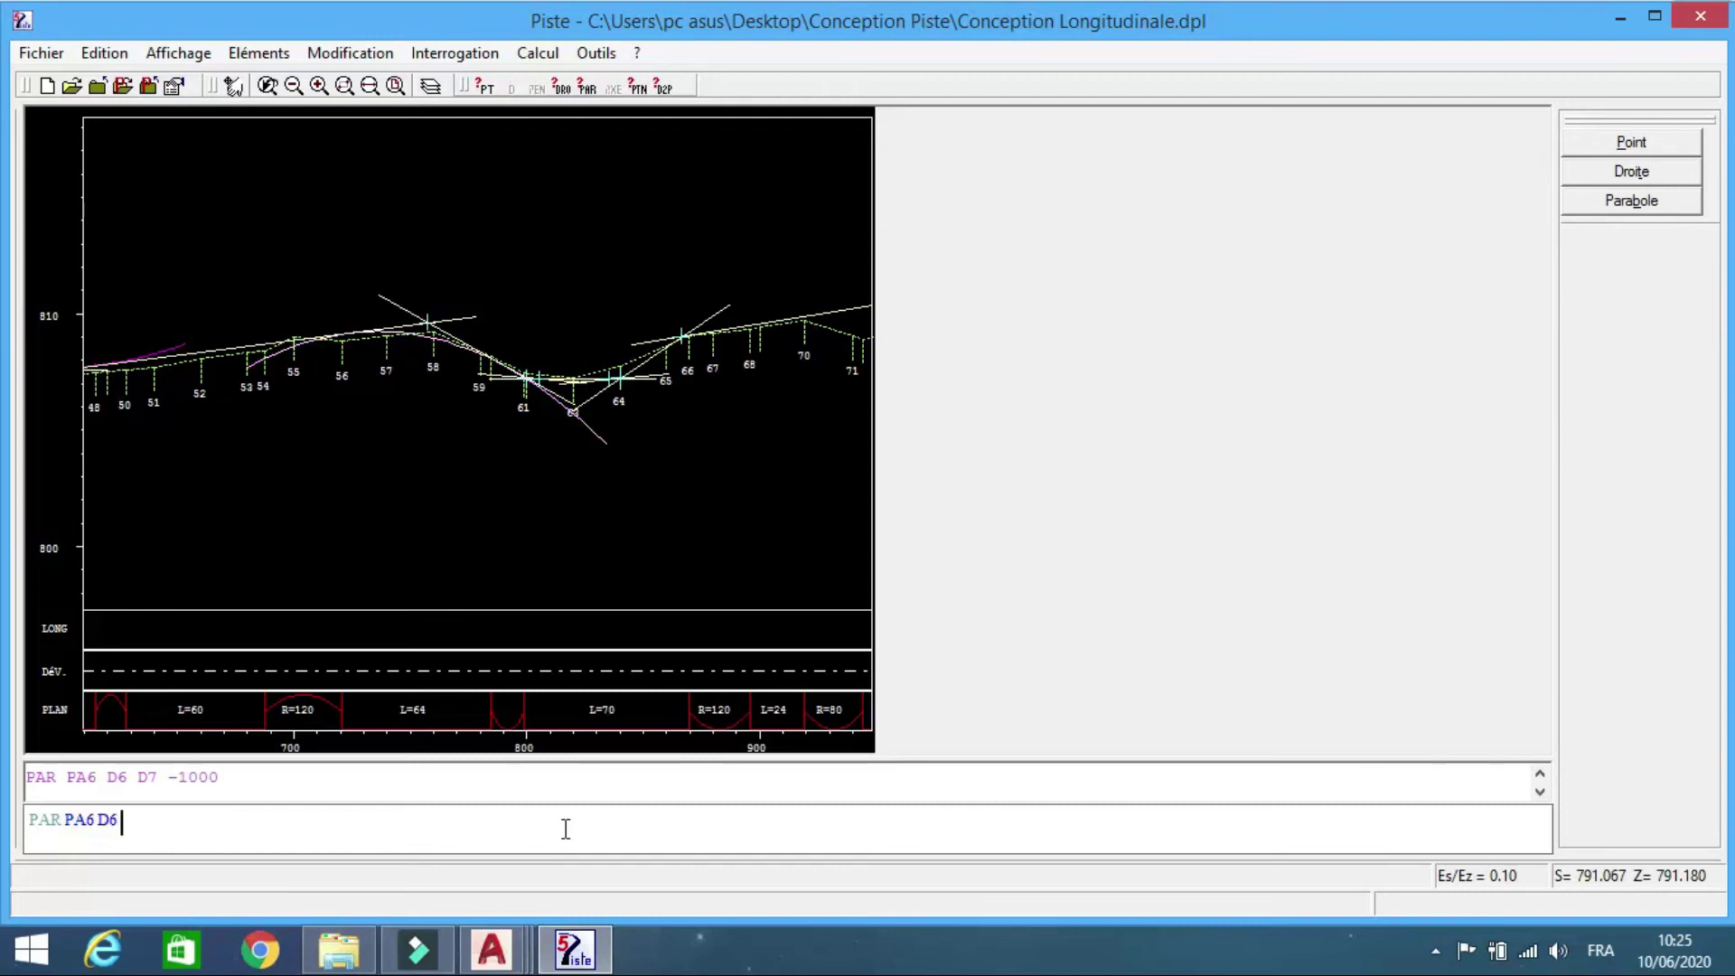
text(D7 -800)
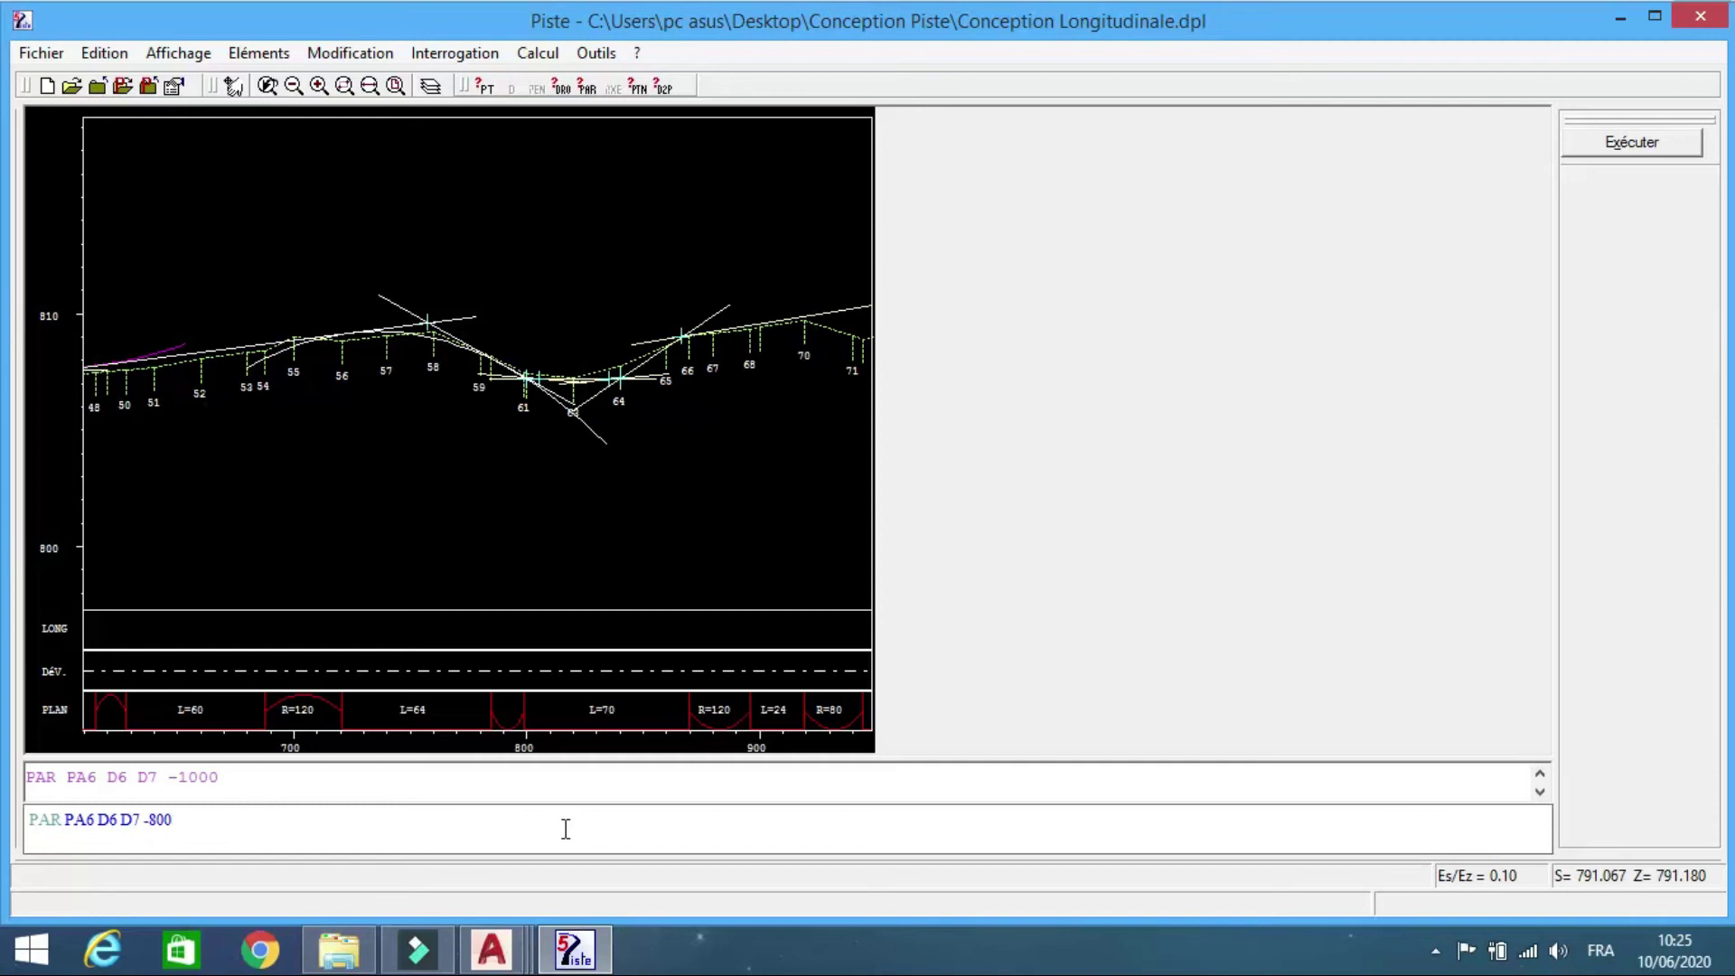
key(Return)
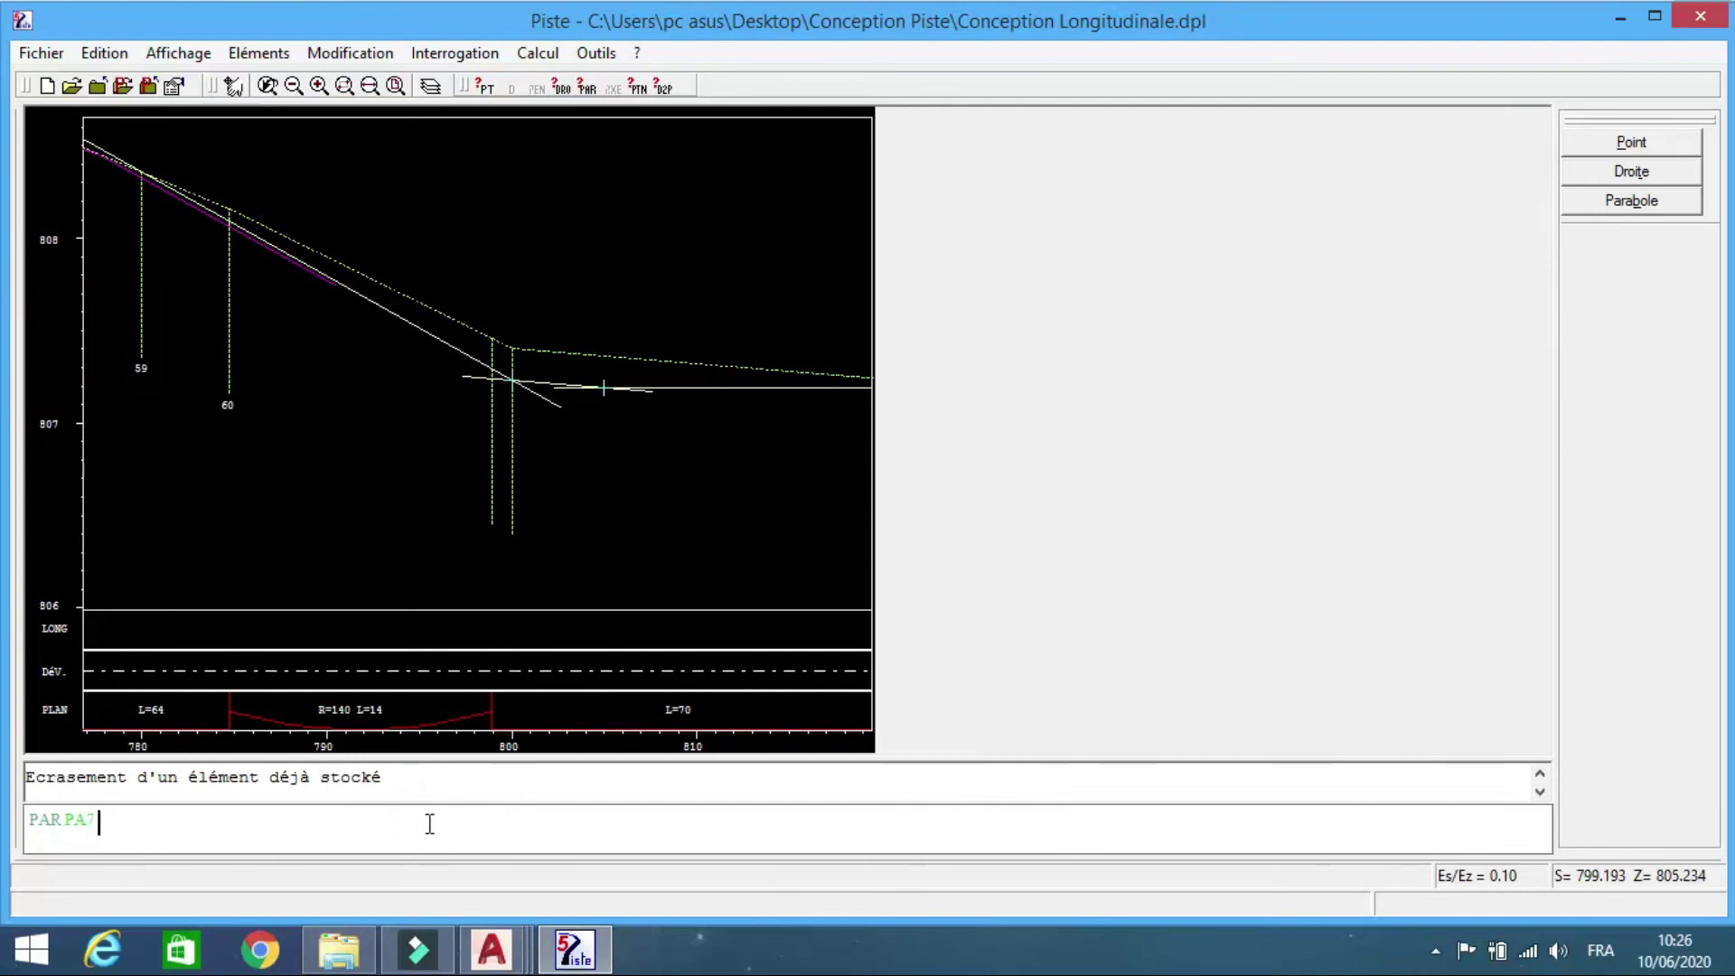
- Create parabola PA7 between lines D7 and D8 with a radius of 500, and redefine it with 100
text(D8 500)
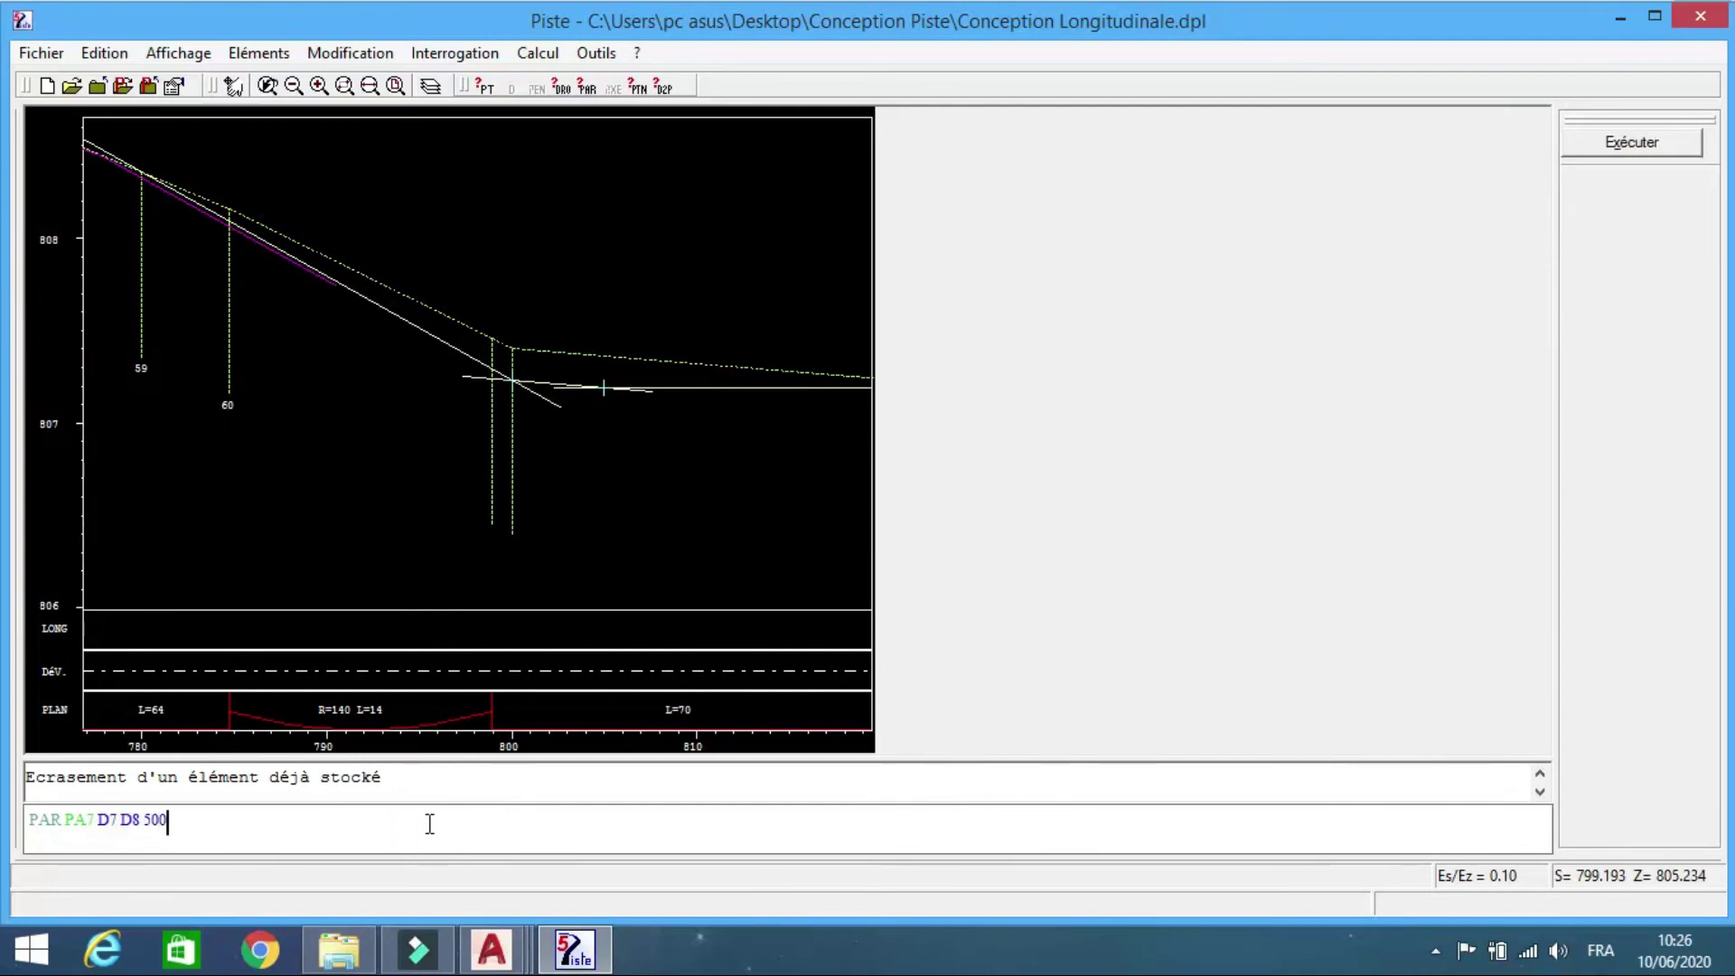
key(Return)
text(PAR PA7 D7 D8 500)
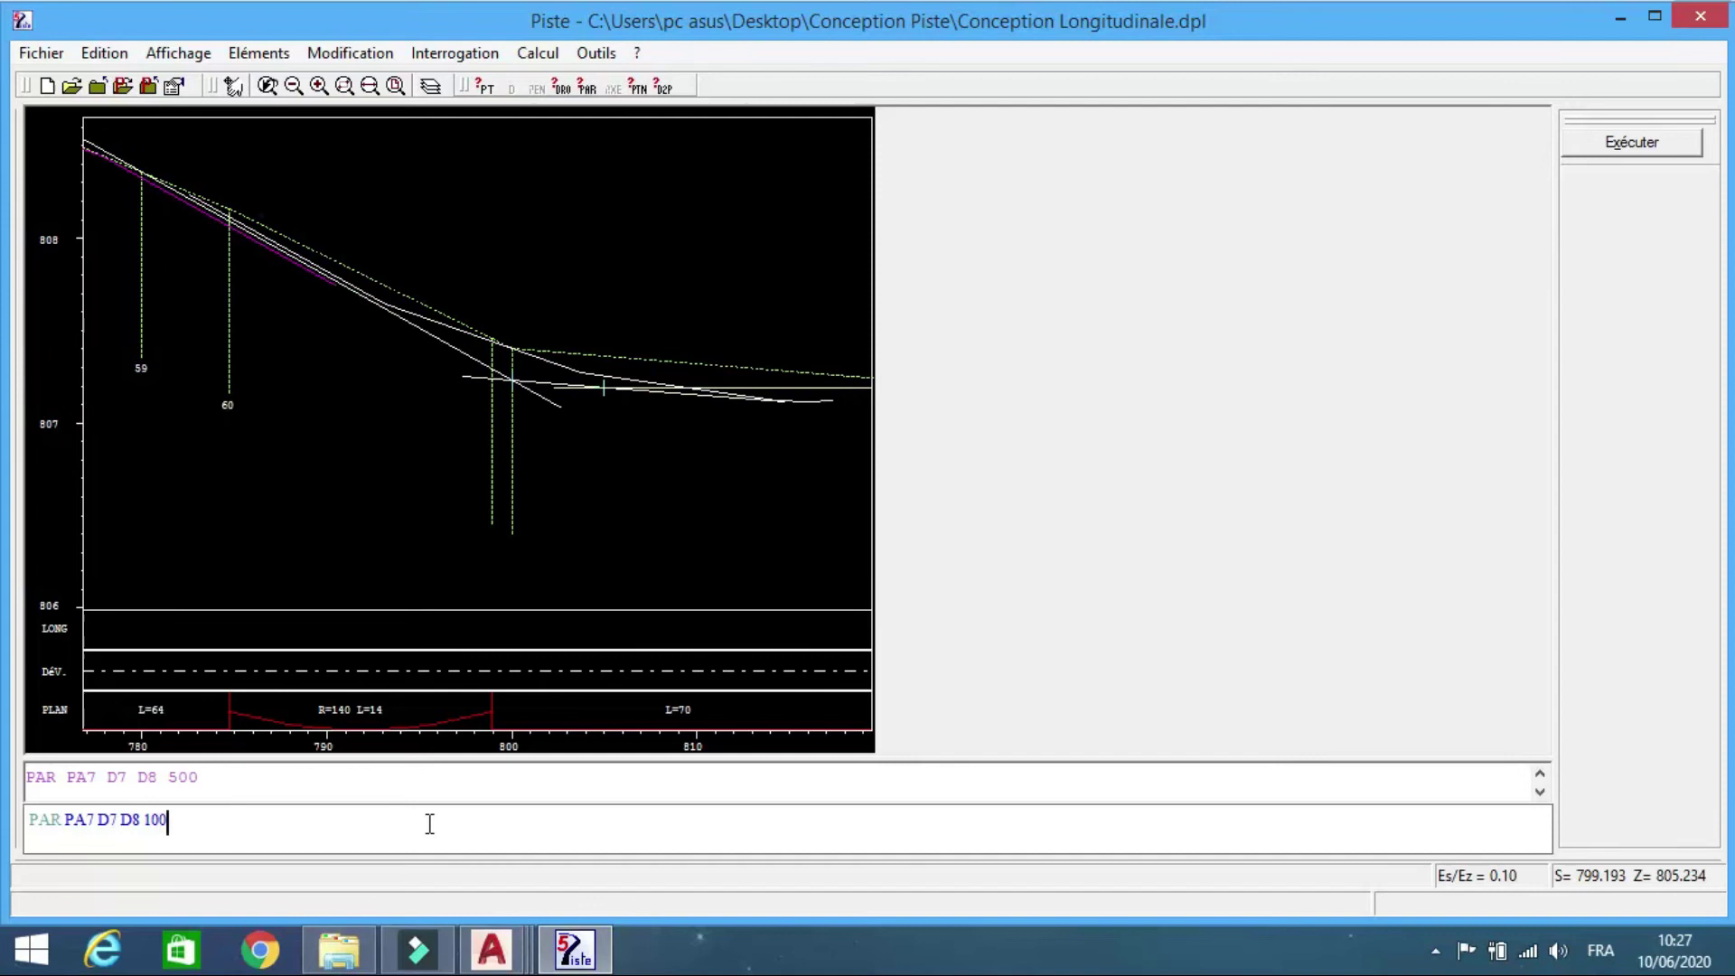
key(Return)
- Create parabola PA8 between D8 and D9 with radius 100, and parabola PA9 between D9 and D10
text(PAR PA8 D8 D9 100)
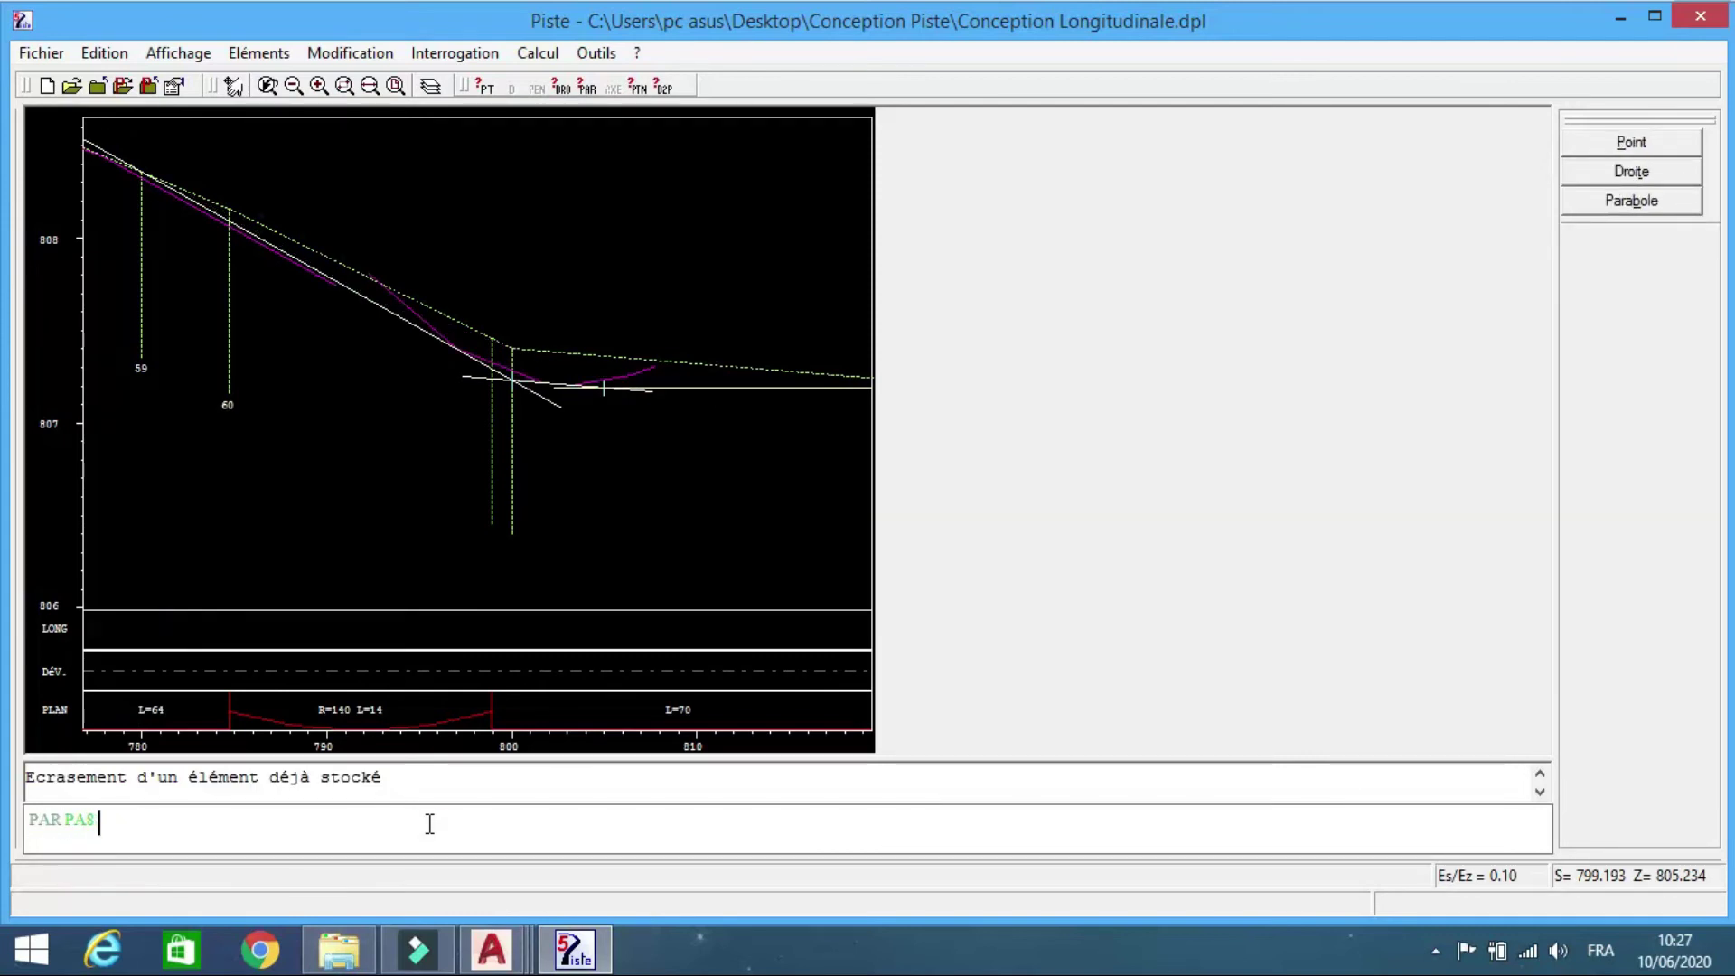
key(Return)
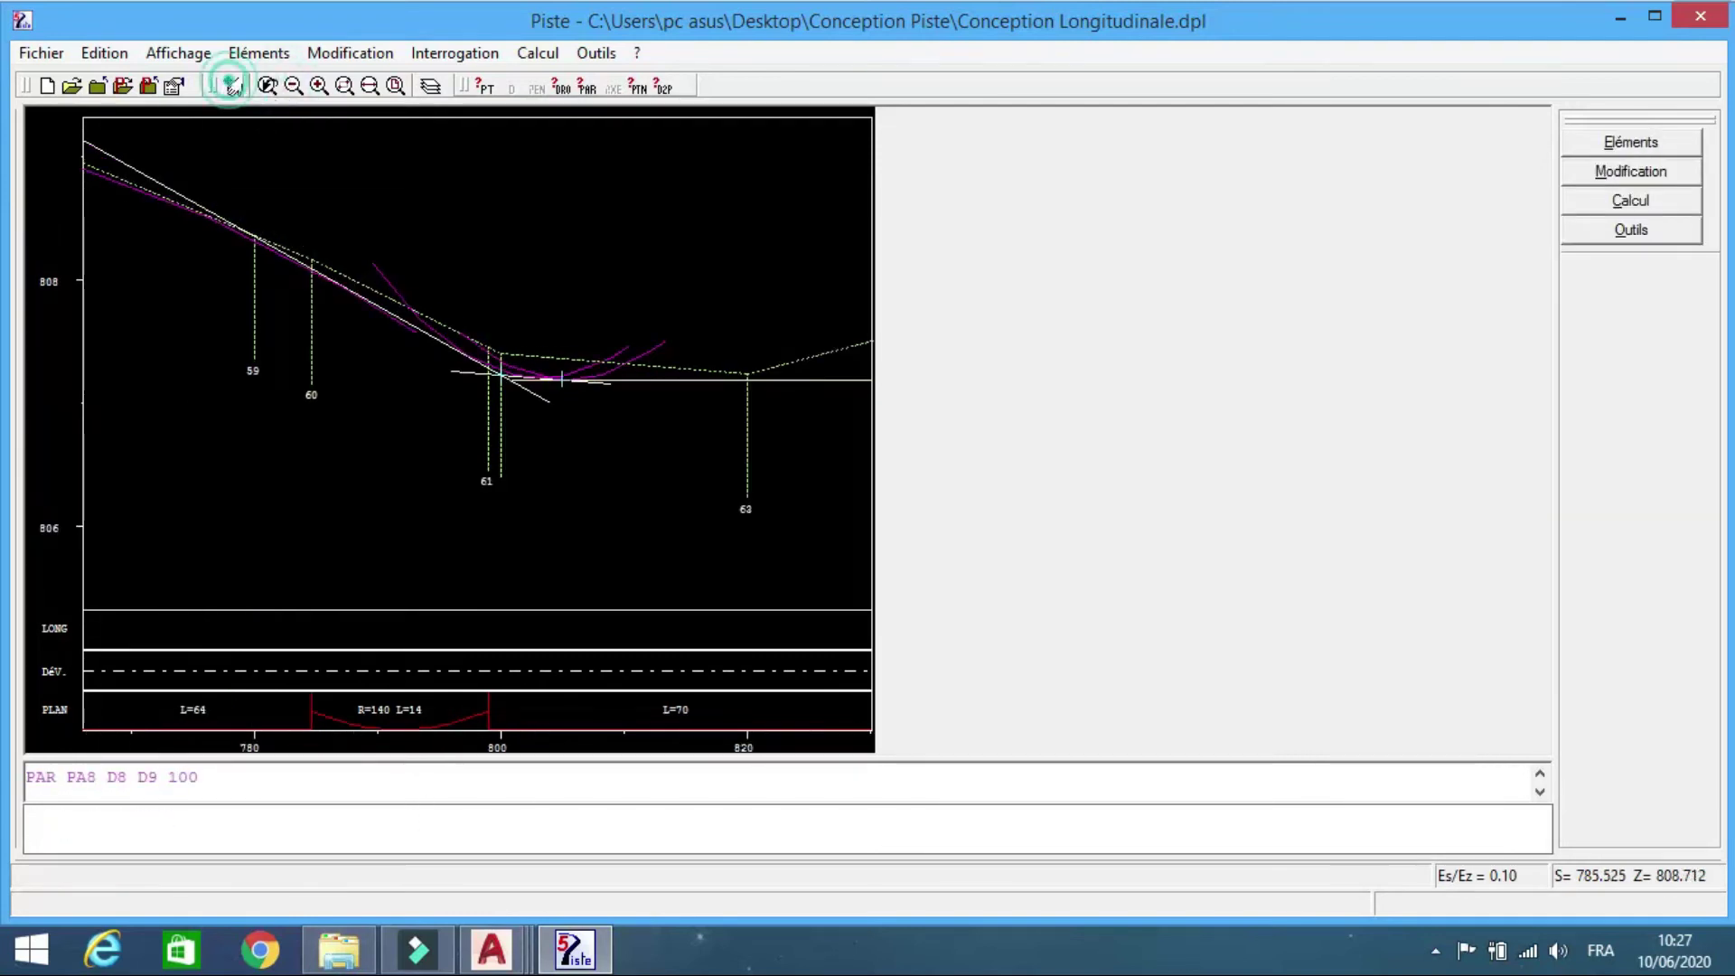
text(PAR PA9 D9 D10 1)
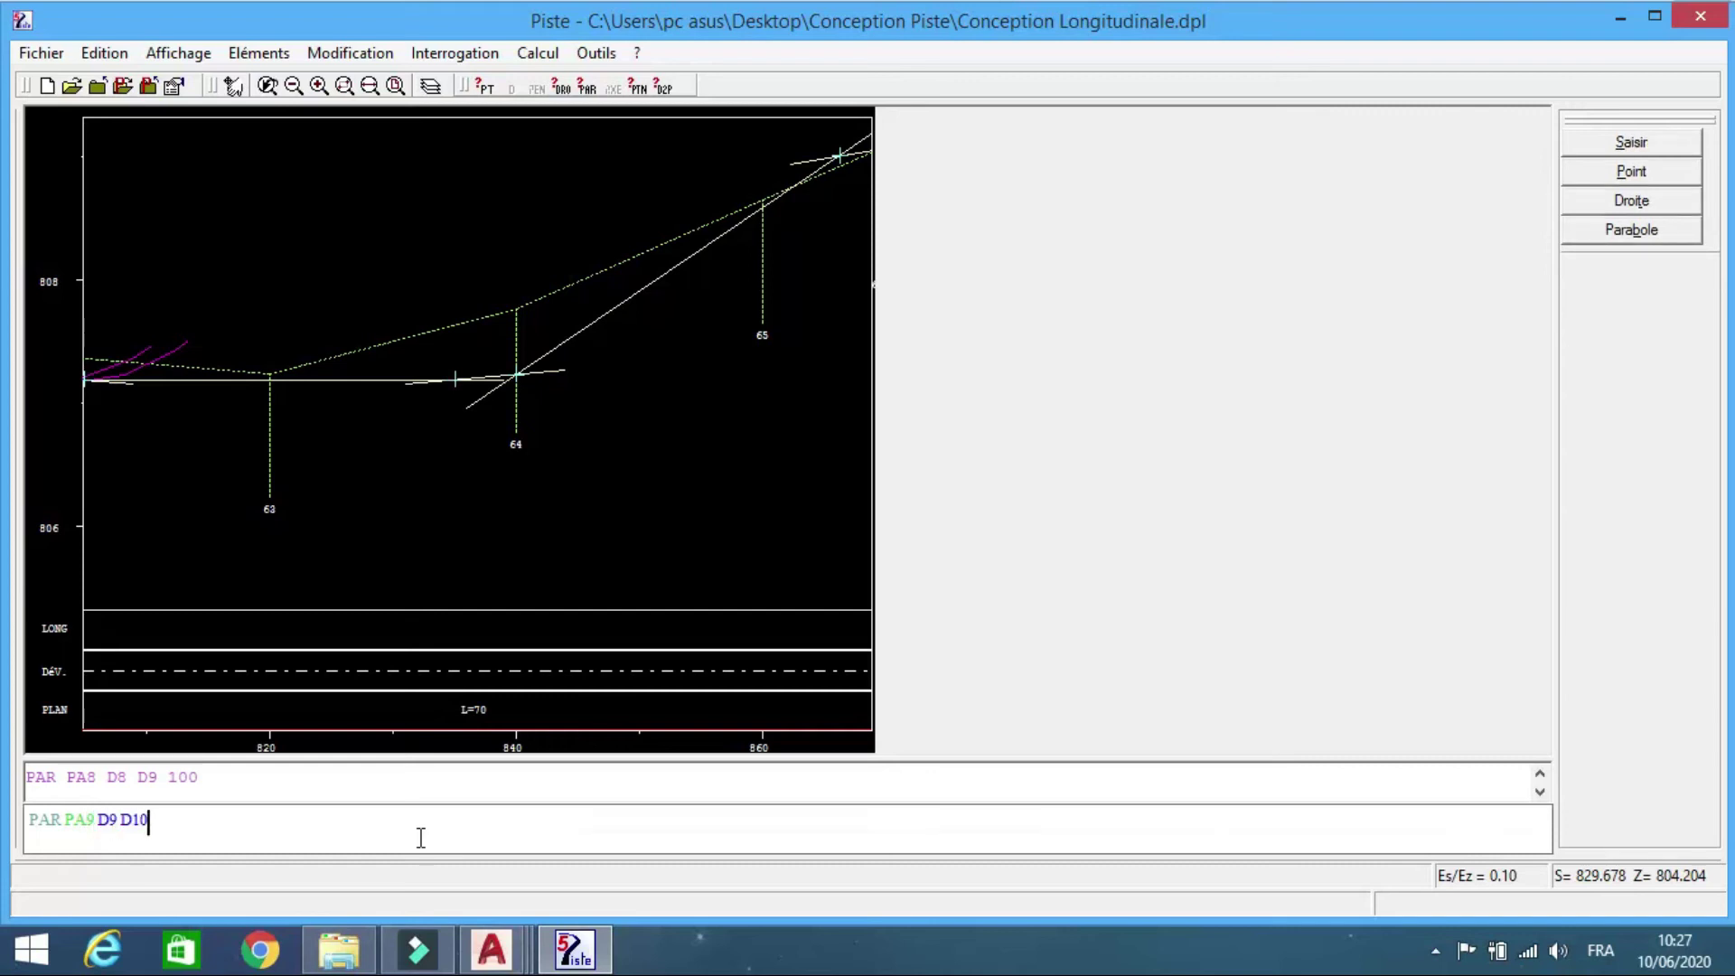
key(Return)
- Create parabola PA10 between lines D10 and D11 with a radius of 100
text(10 D10 D11 100)
key(Return)
click(293, 86)
click(263, 86)
drag(707, 290, 434, 399)
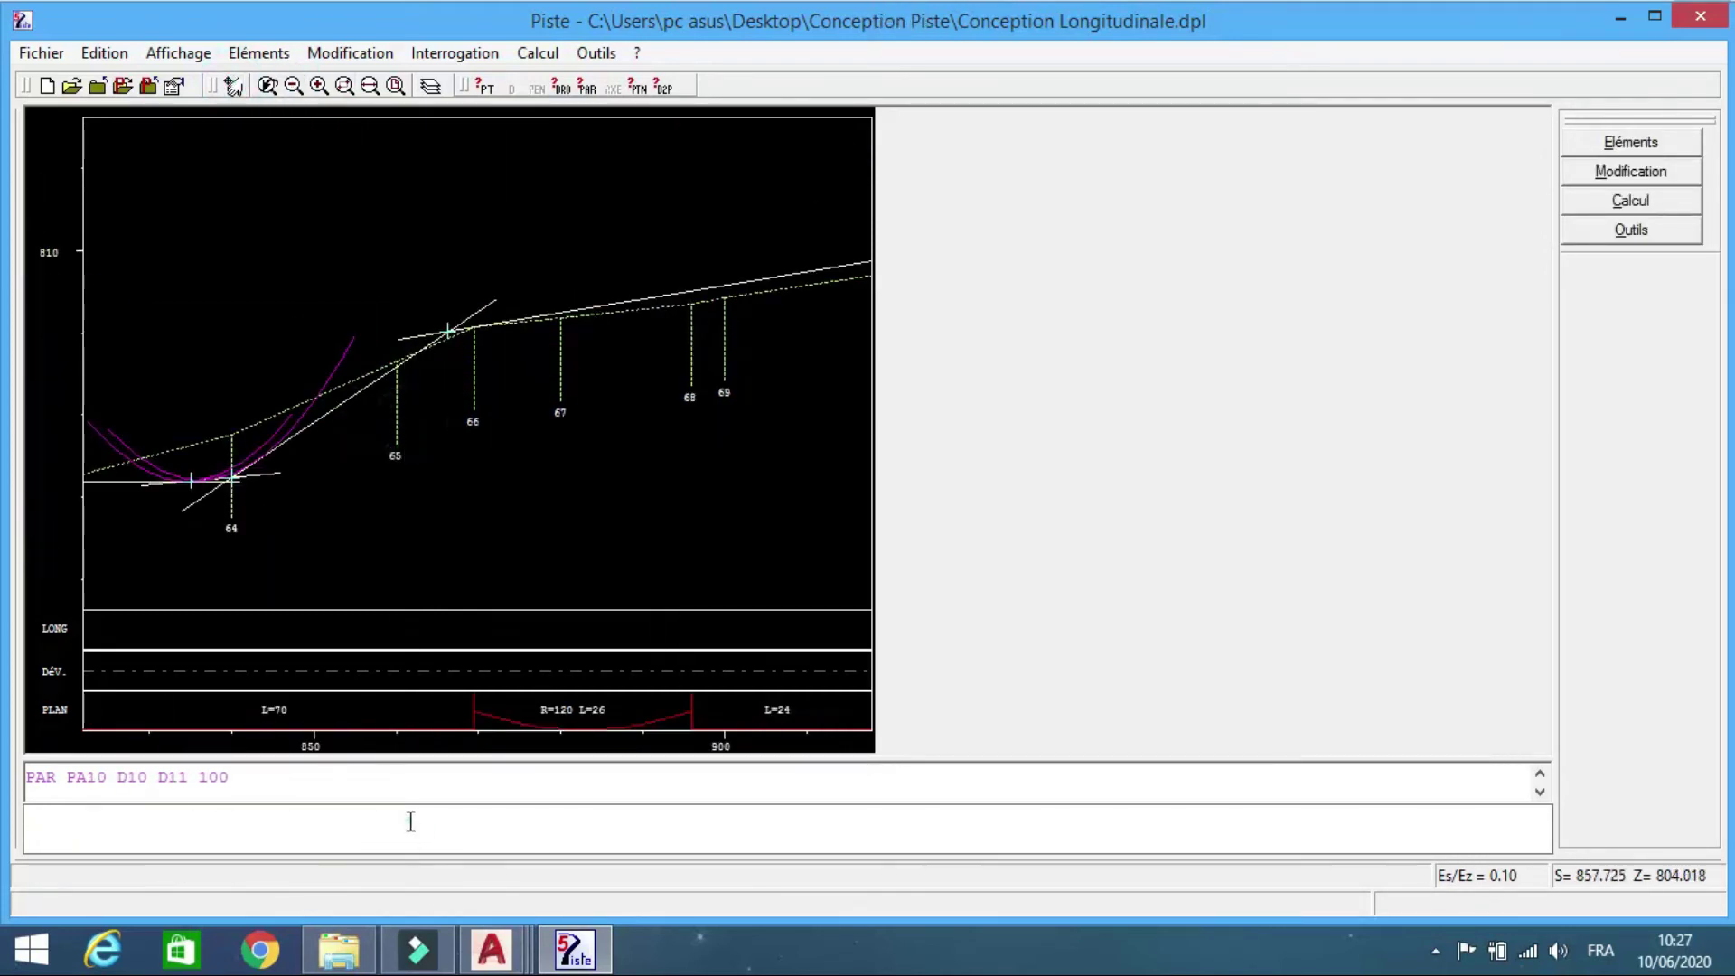
- Create parabola PA11 between lines D11 and D12 with a radius of -500
click(418, 829)
text(11 D11 D12)
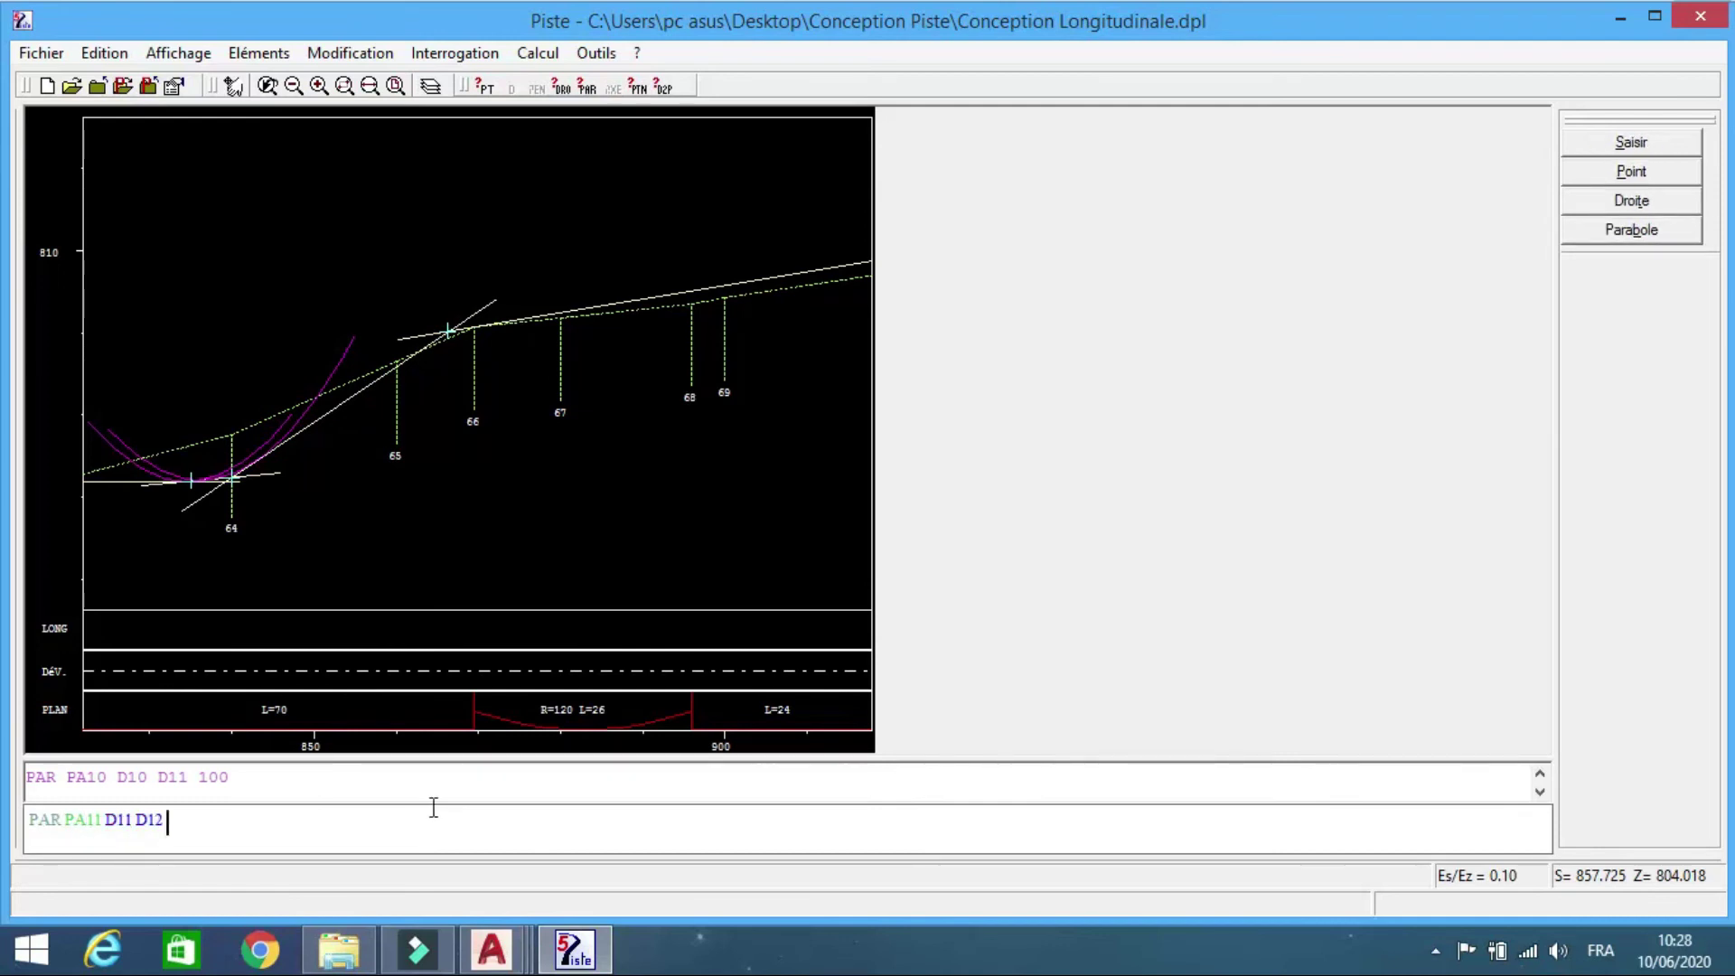
text( -500)
key(Return)
- Create parabola PA12 between lines D12 and D13 with a radius of -3000
click(233, 86)
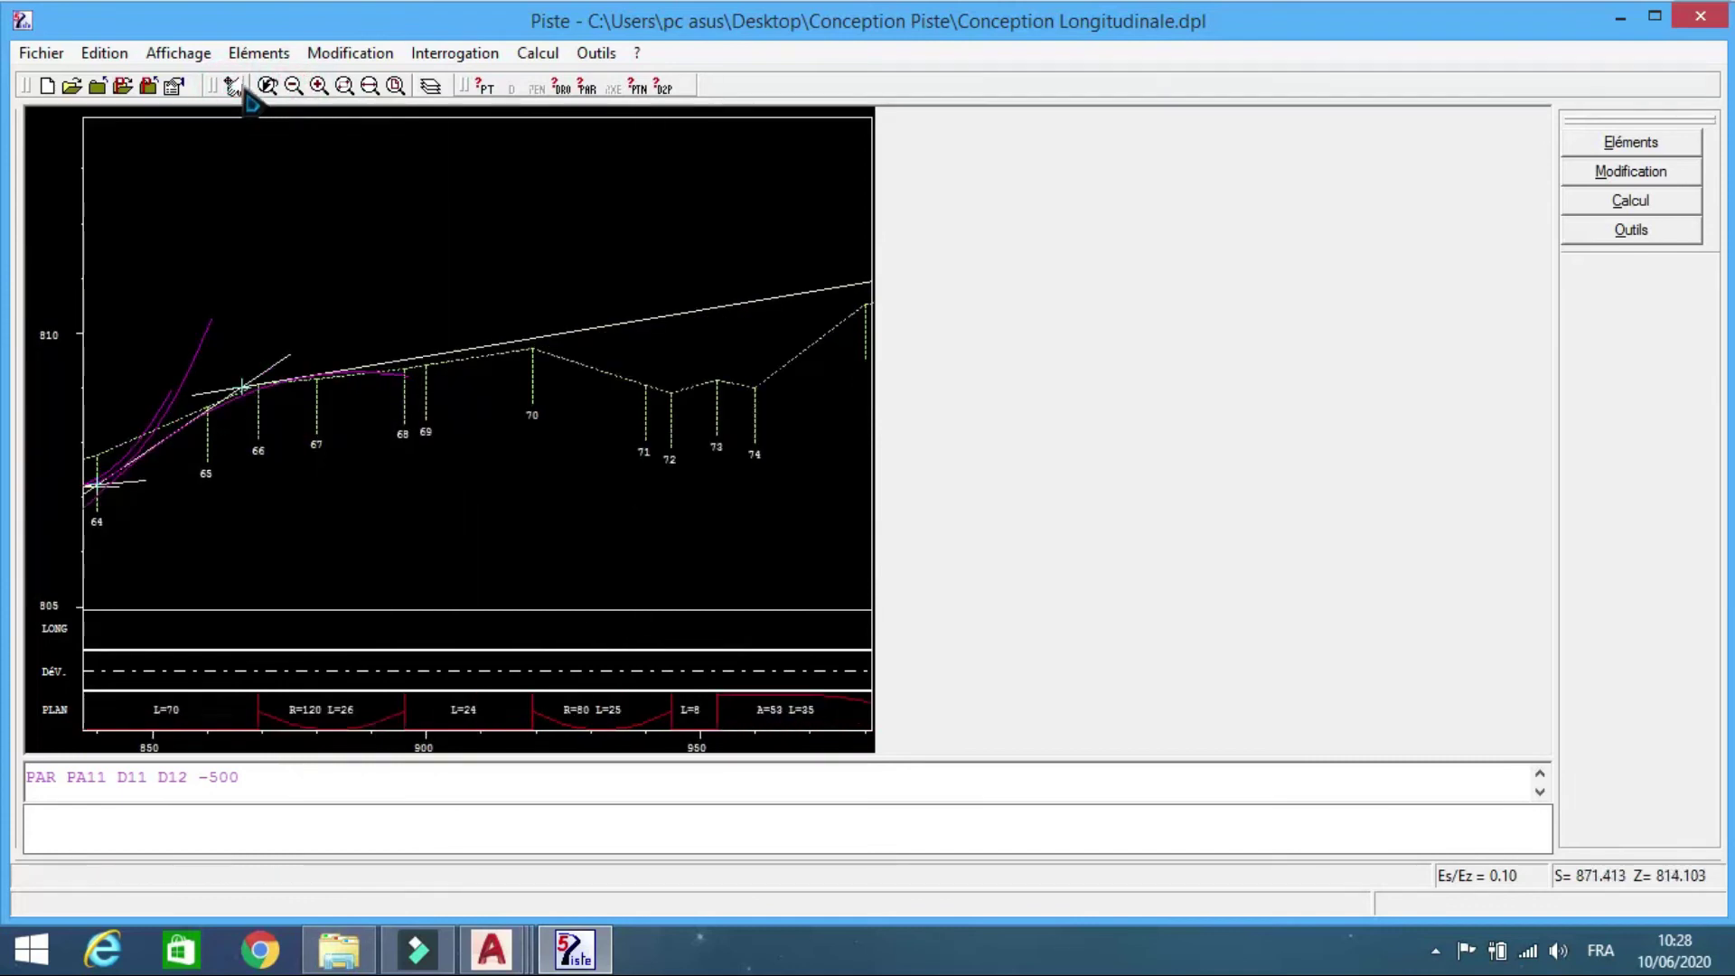
click(239, 87)
click(686, 465)
click(364, 484)
click(239, 87)
click(659, 480)
click(300, 559)
click(543, 841)
text(PAR PA12 D12 D13 -3000)
key(Return)
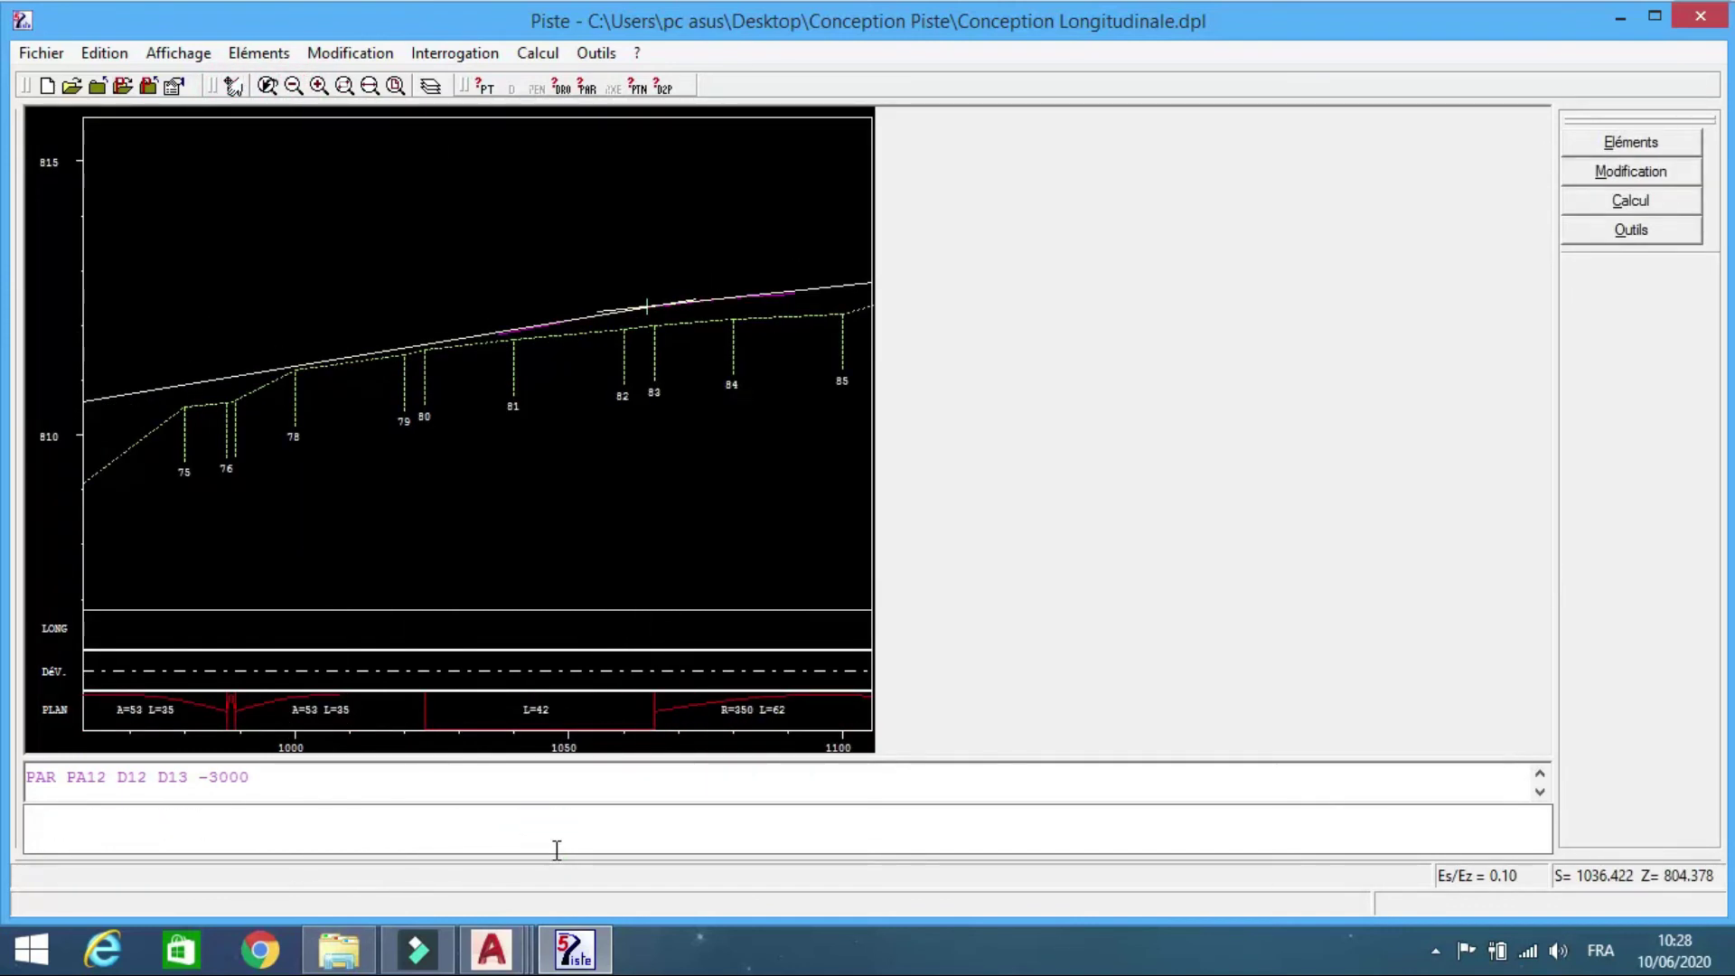
- Create parabola PA13 between lines D13 and D14 with a radius of 1000, and redefine it with 600
click(292, 87)
click(236, 87)
click(691, 368)
click(313, 427)
click(559, 816)
text(PAR PA13)
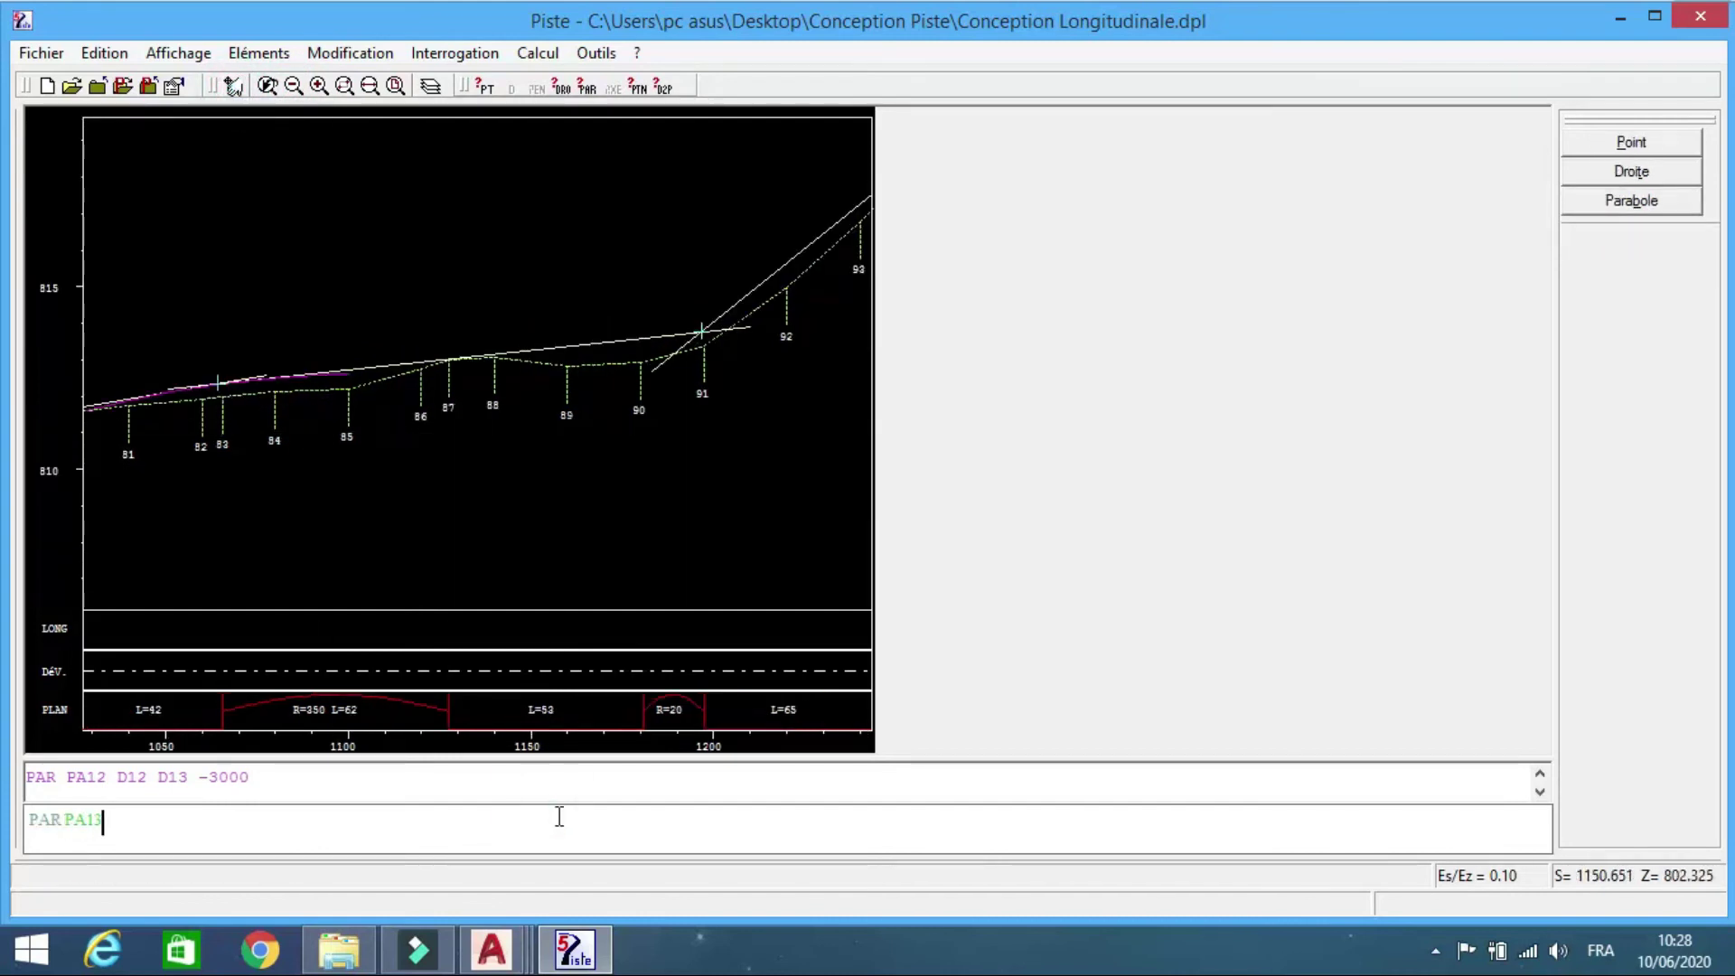
text( D13 D14 1000)
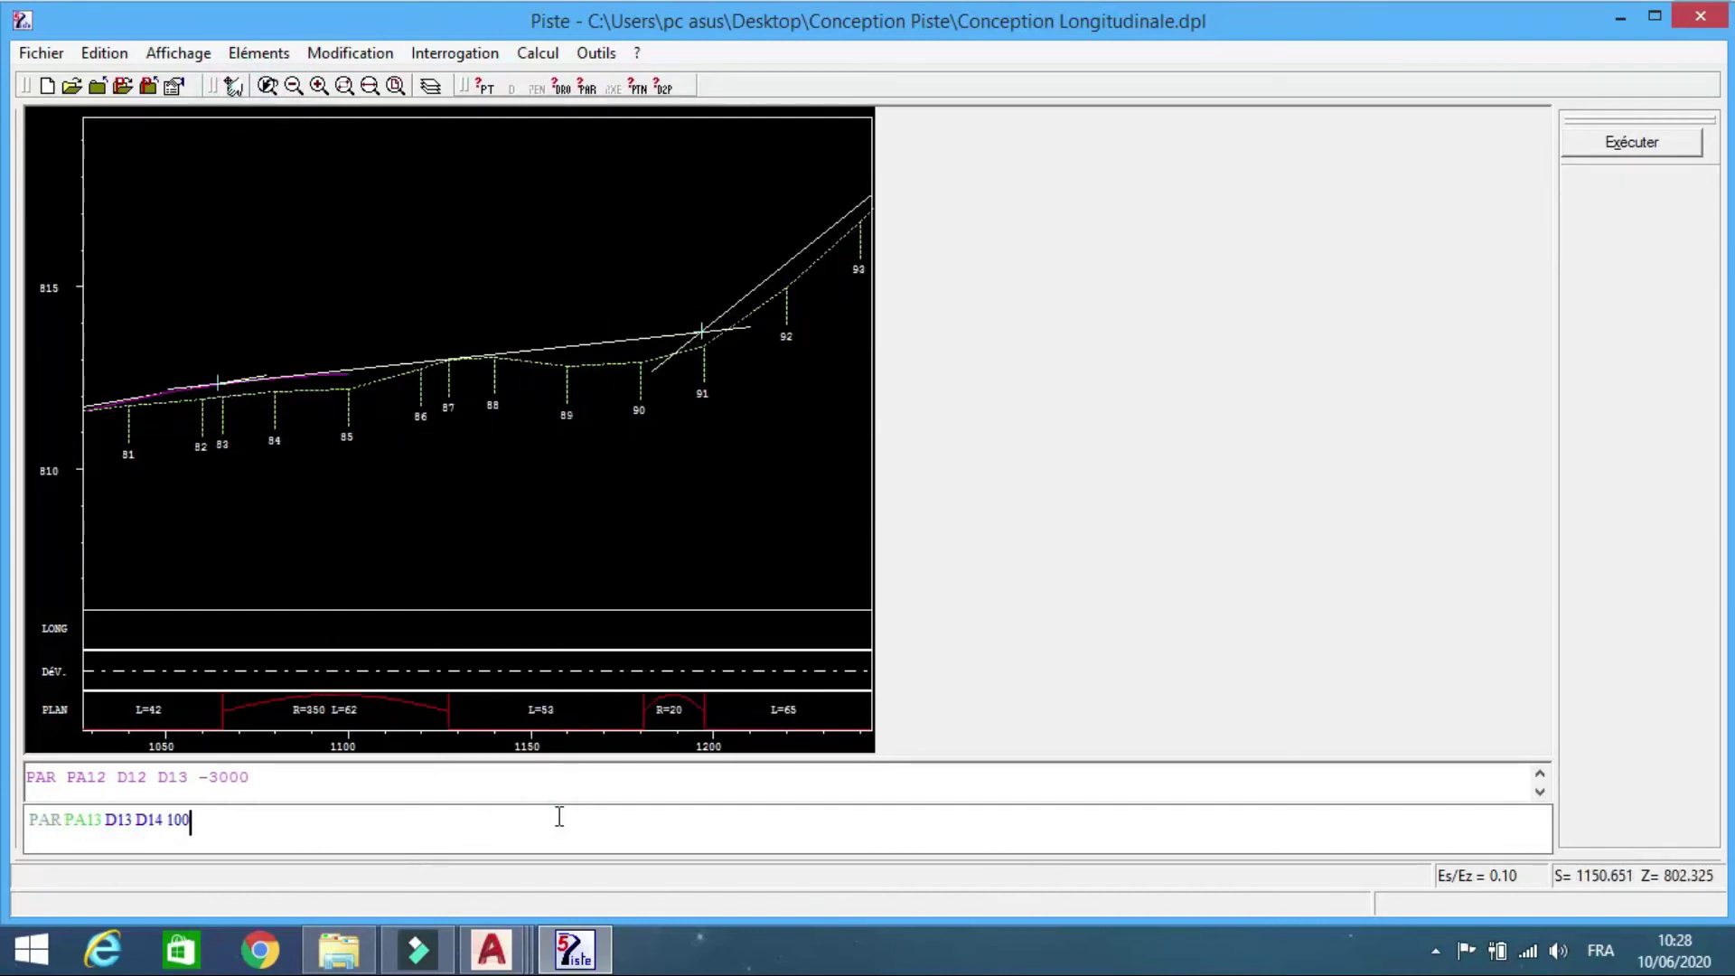
key(Return)
text(PAR PA13 D13 D14 600)
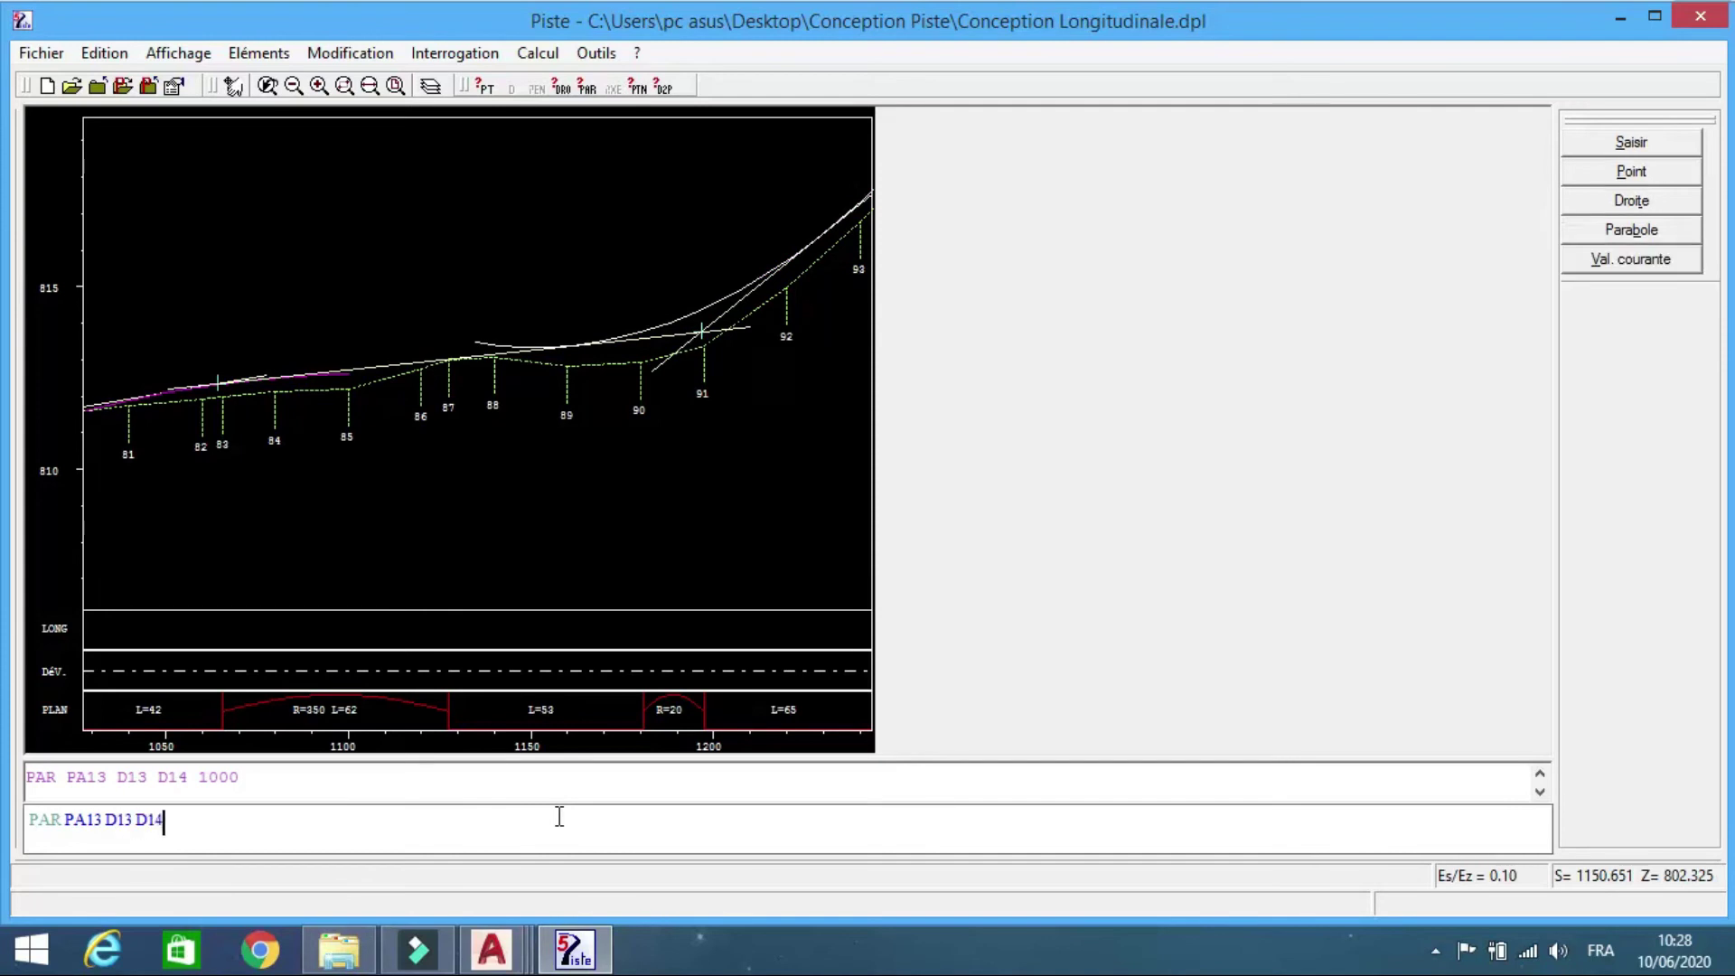
key(Return)
- Build the longitudinal axis A1 automatically from point P1 with the AXE command's AUTO option
click(235, 86)
click(646, 271)
click(402, 384)
click(235, 86)
click(650, 244)
click(395, 407)
click(395, 86)
click(546, 839)
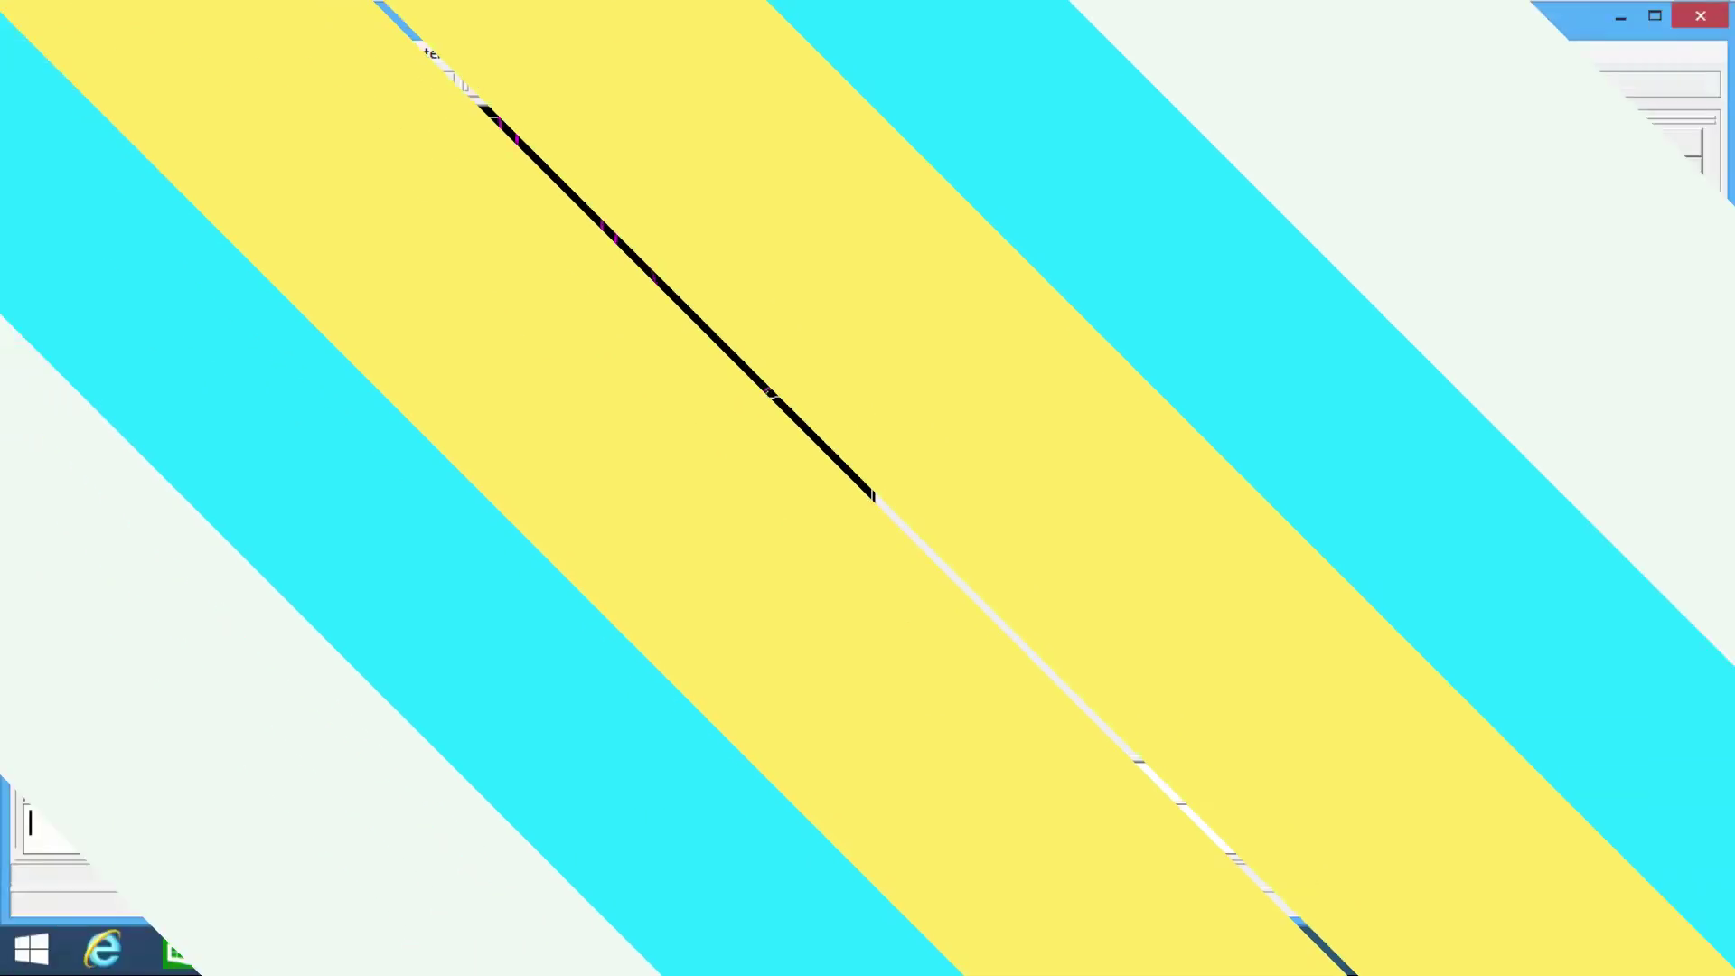
text(AXE)
key(Return)
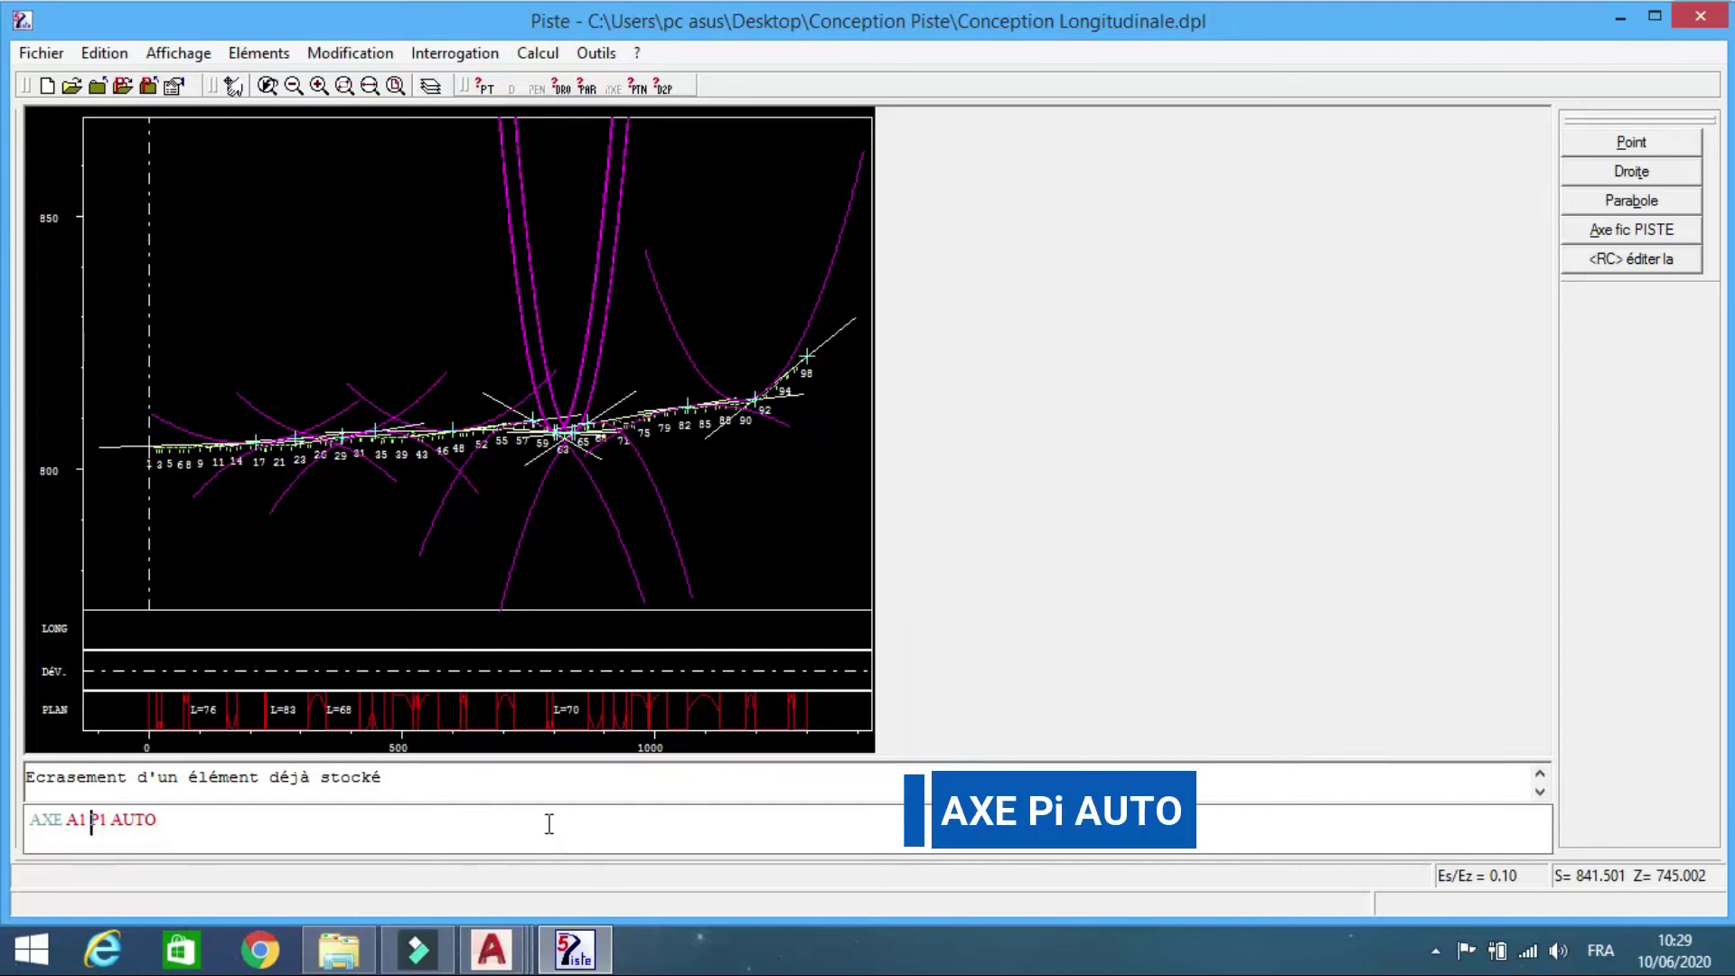
key(Return)
key(Return)
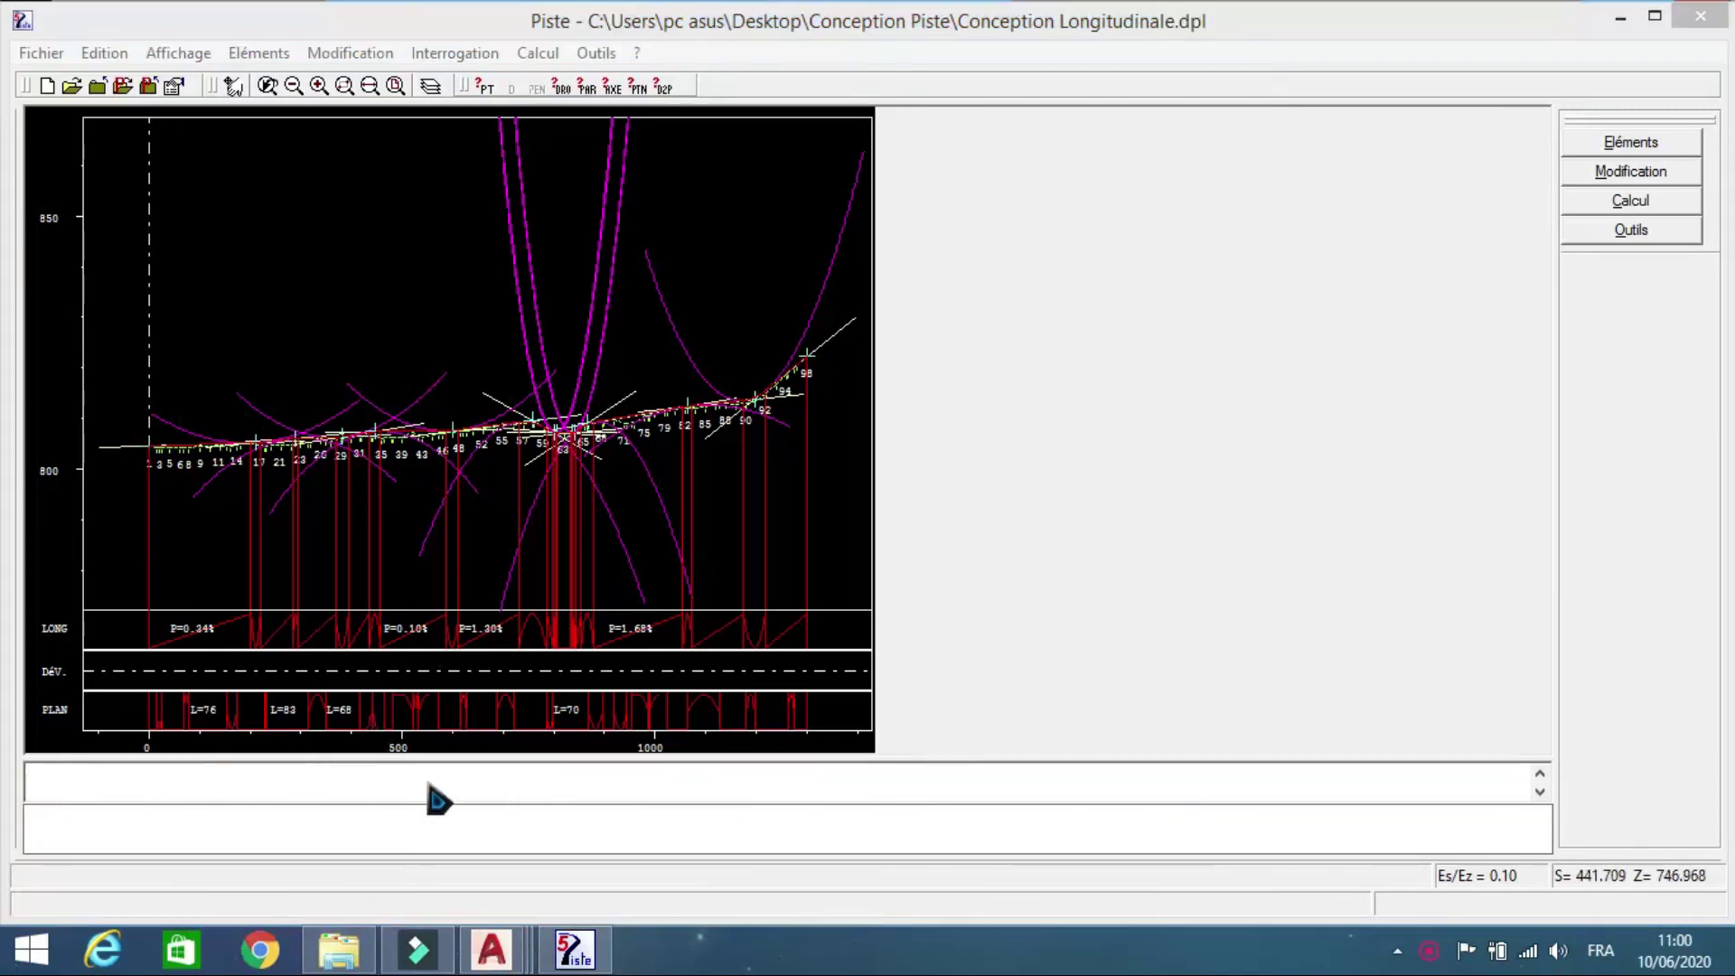
- Switch to Profil en Long Version0.dxf in AutoCAD and inspect the circled stretches of the red project line
mouse_move(510, 946)
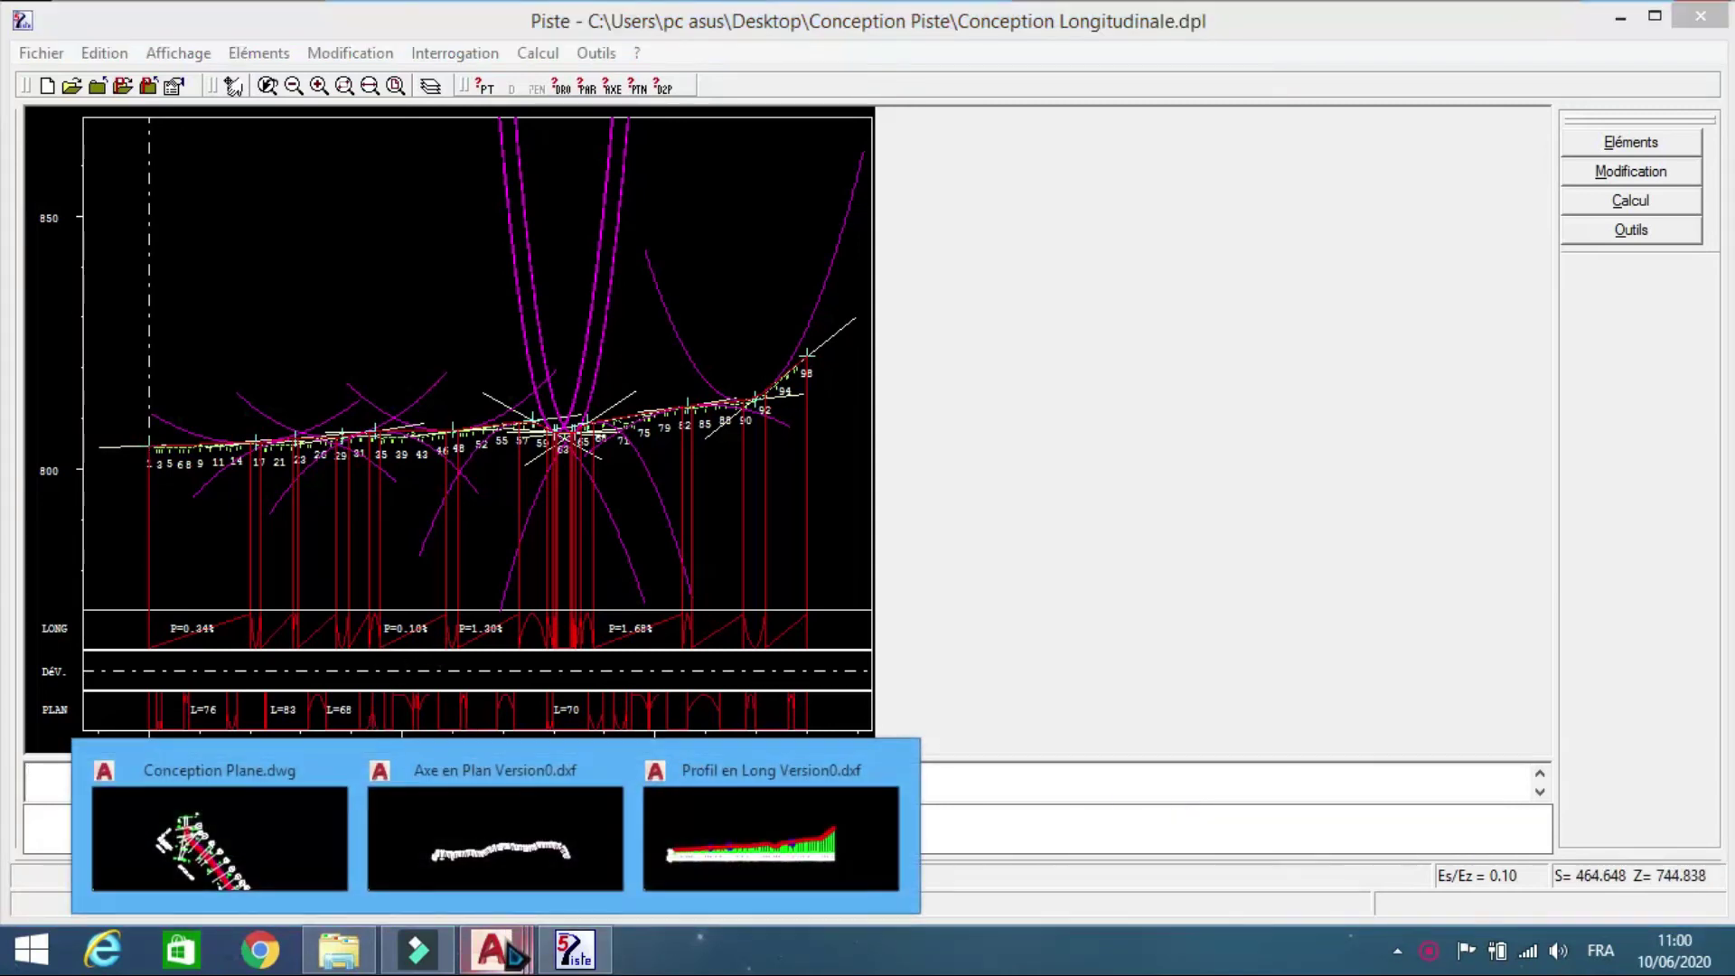
click(714, 845)
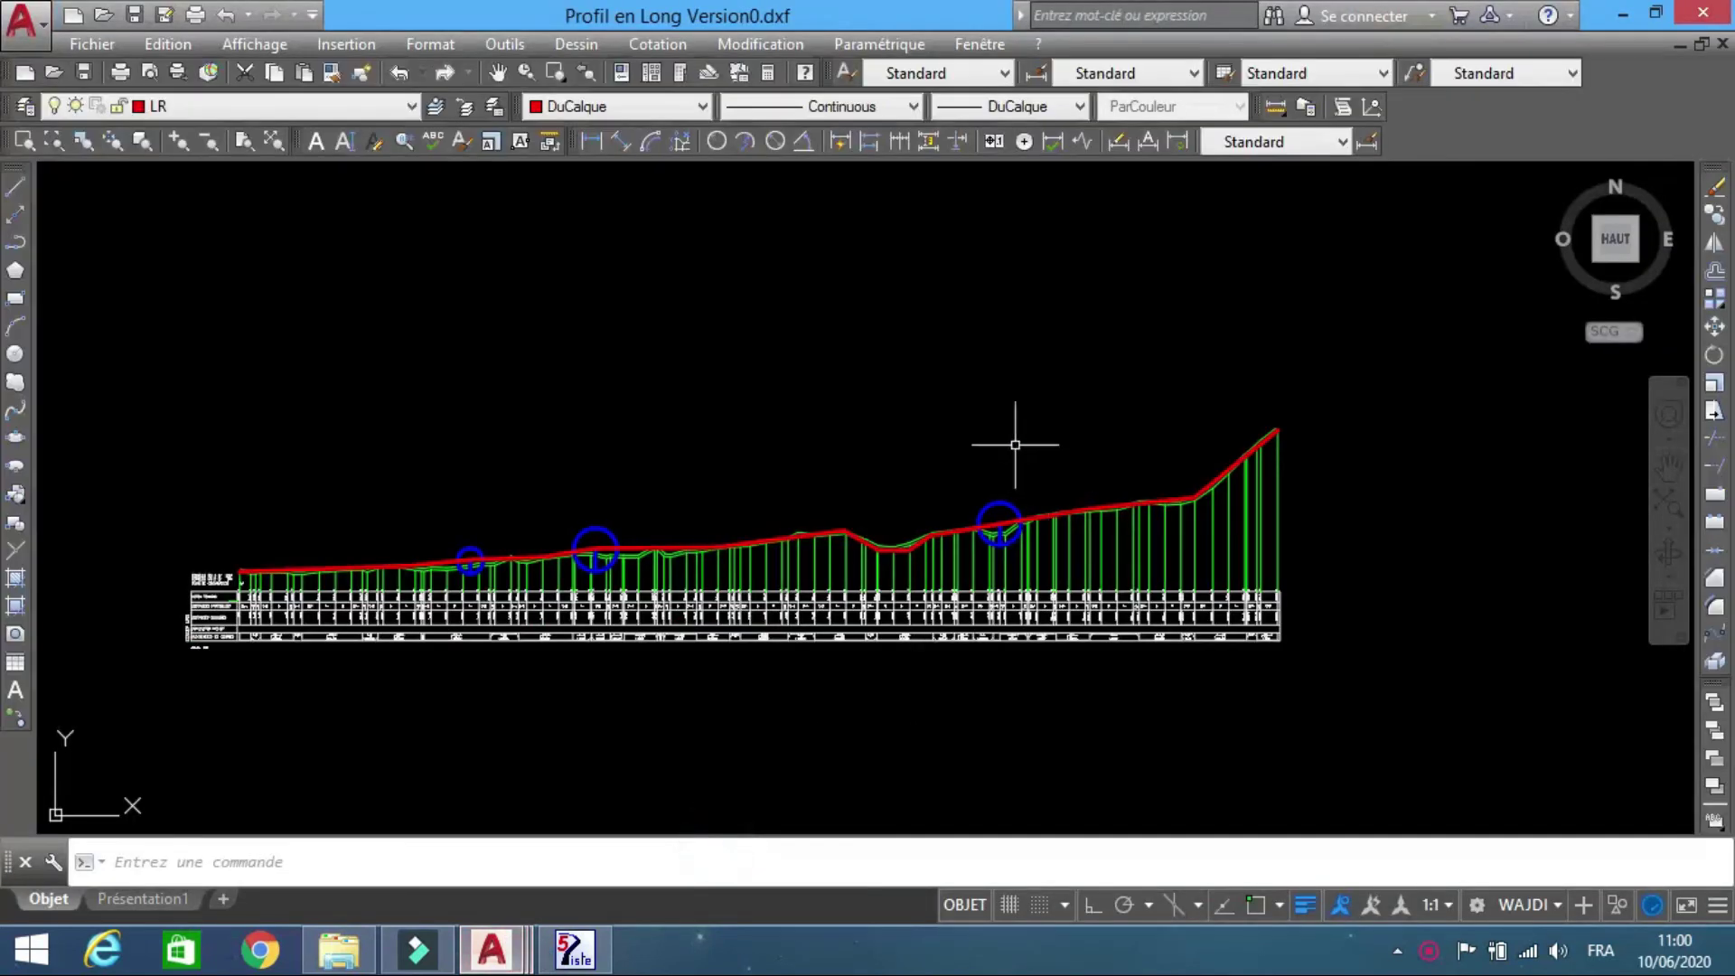
scroll(403, 603, up, 4)
scroll(578, 479, up, 4)
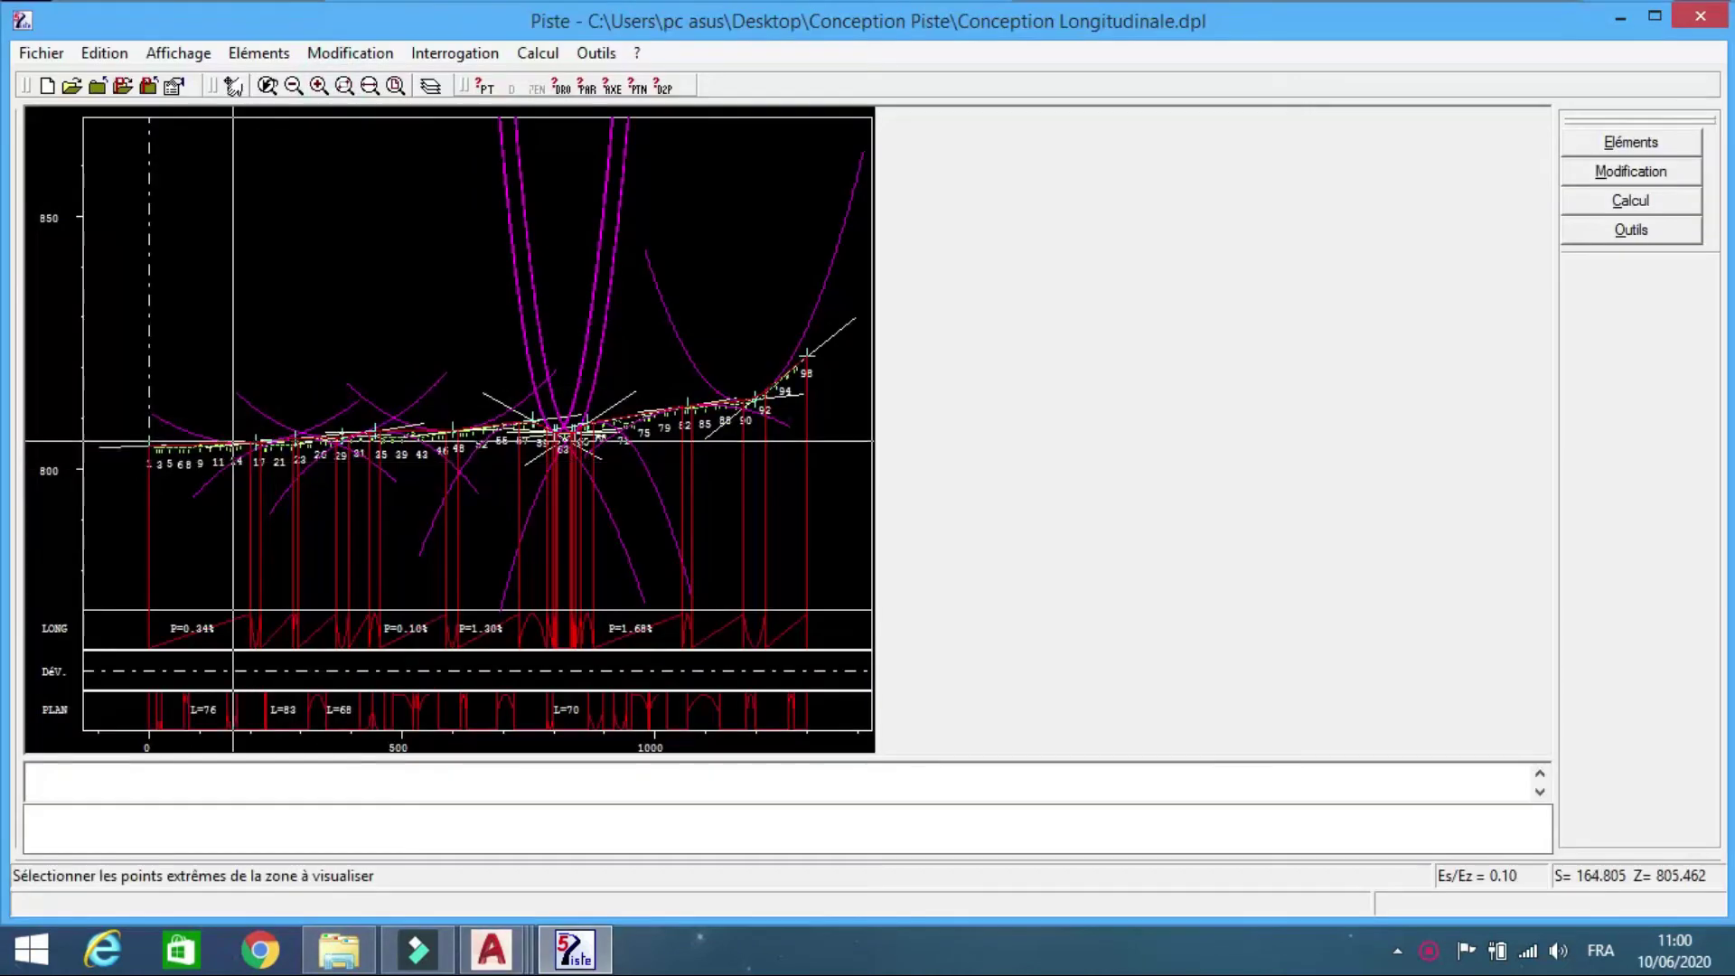
- Back in Piste, redefine point P3 at abscissa 289.0466 with an elevation of 805.8
click(284, 452)
click(233, 86)
click(728, 458)
click(295, 449)
click(656, 823)
text(POI)
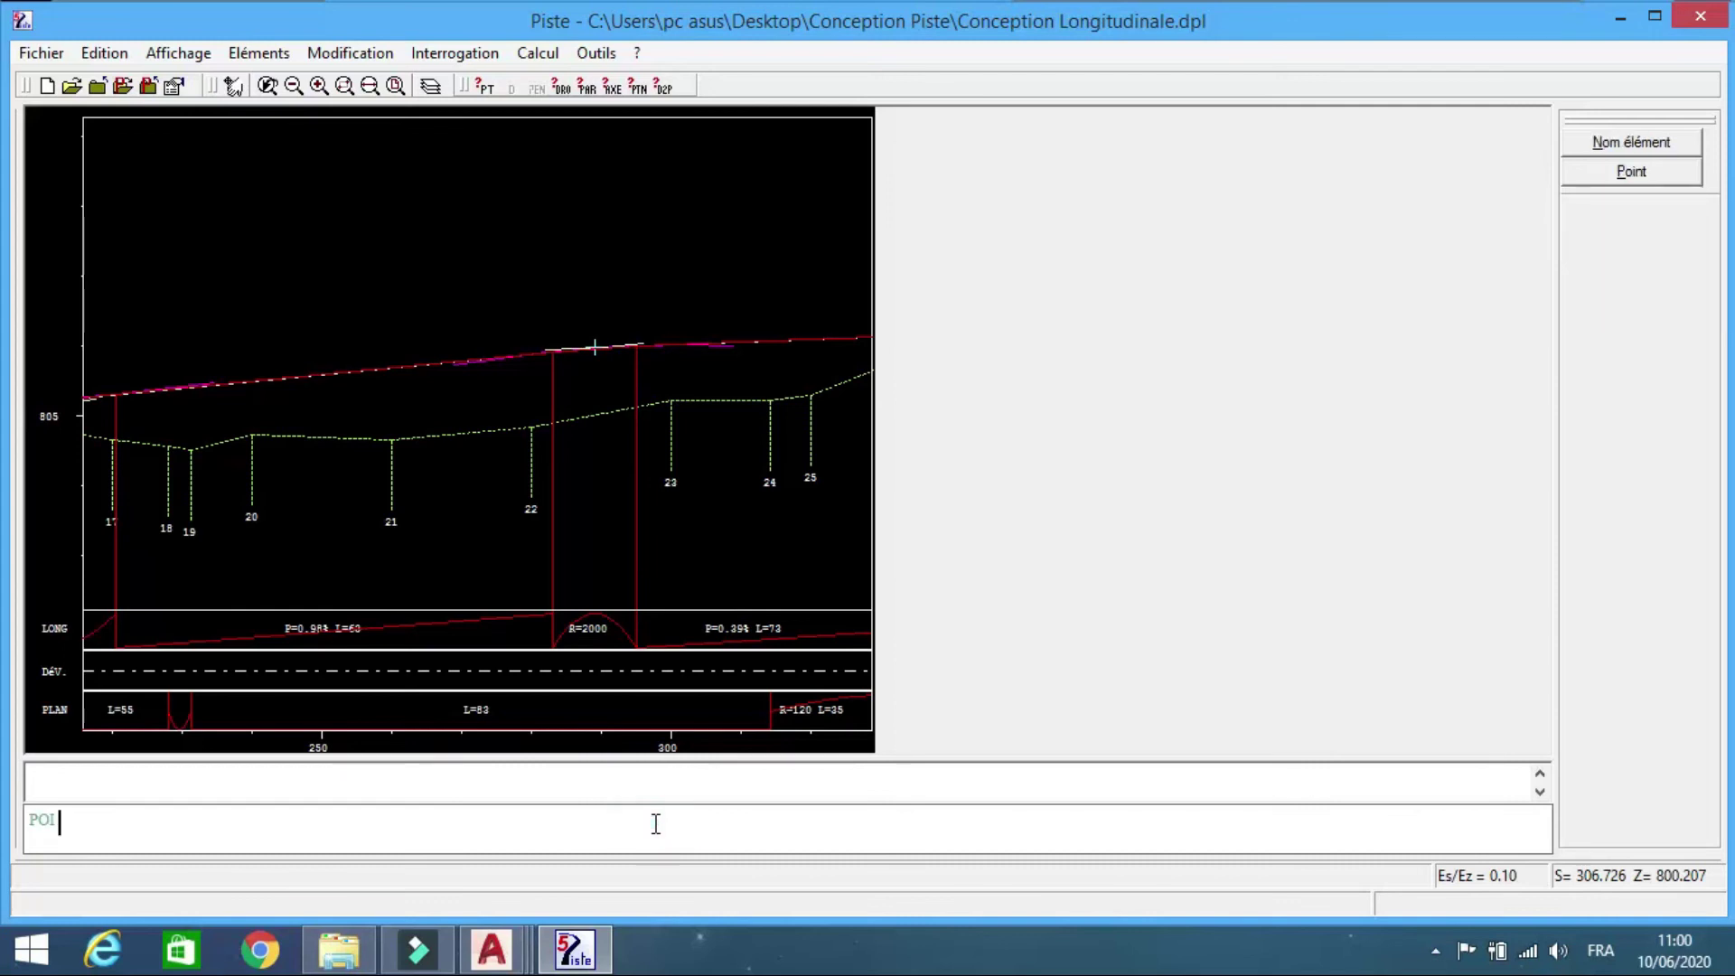
click(1613, 177)
click(585, 327)
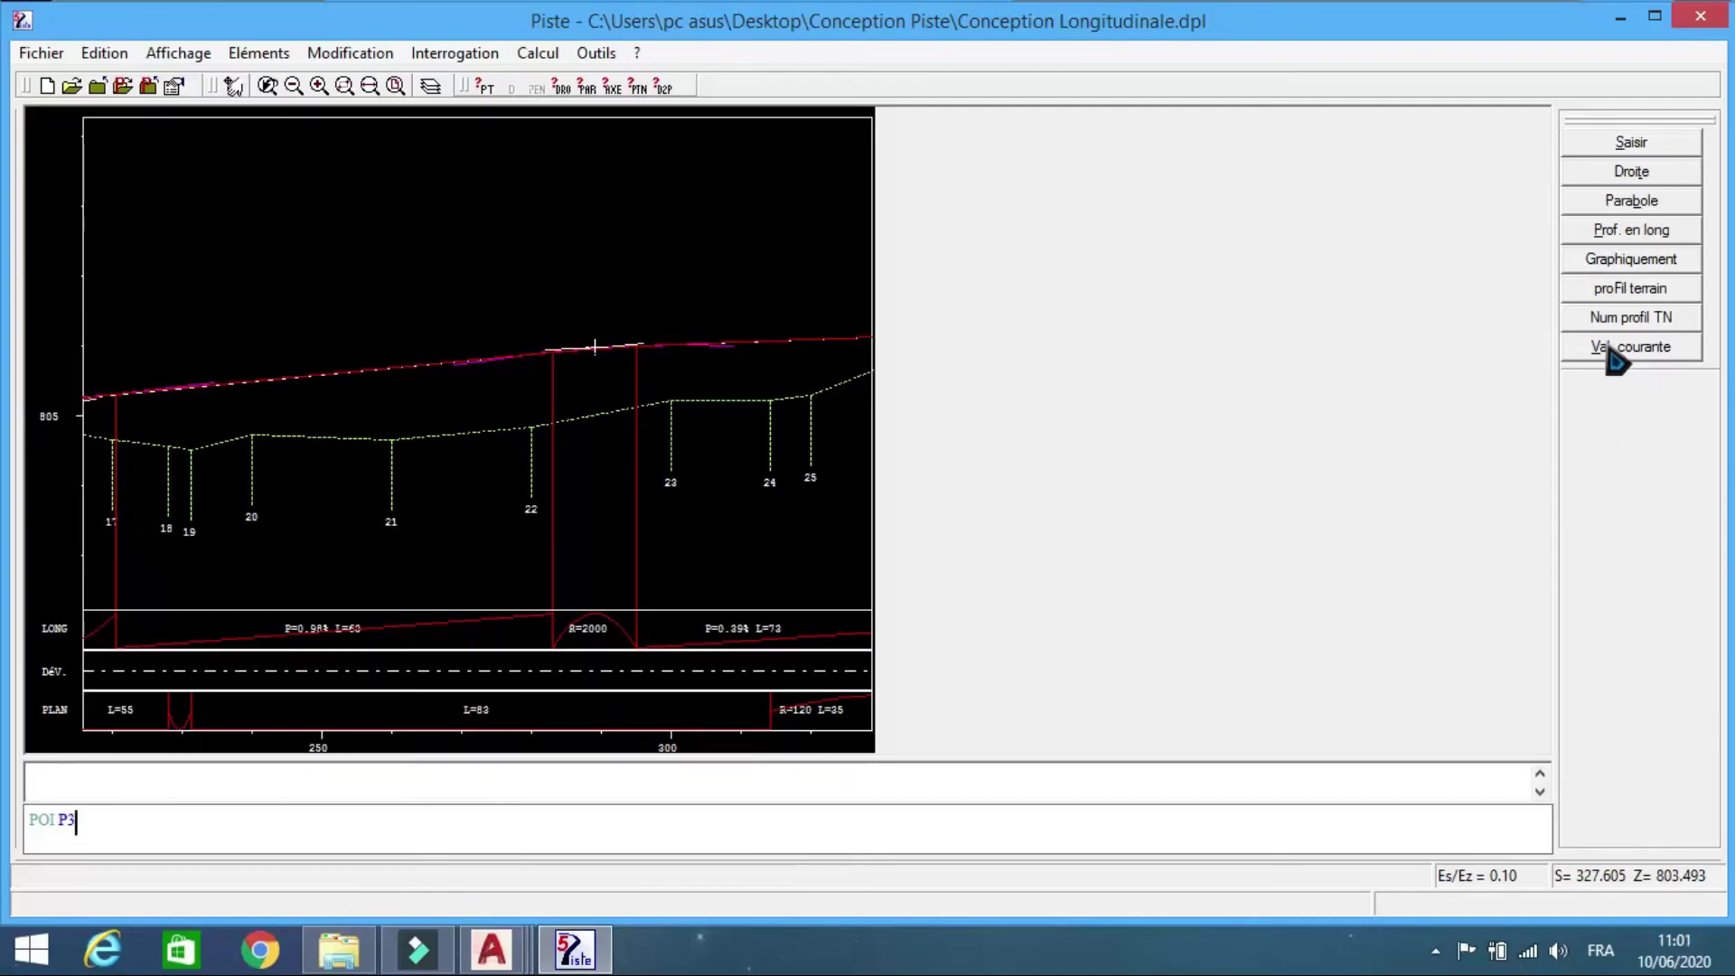
click(1609, 349)
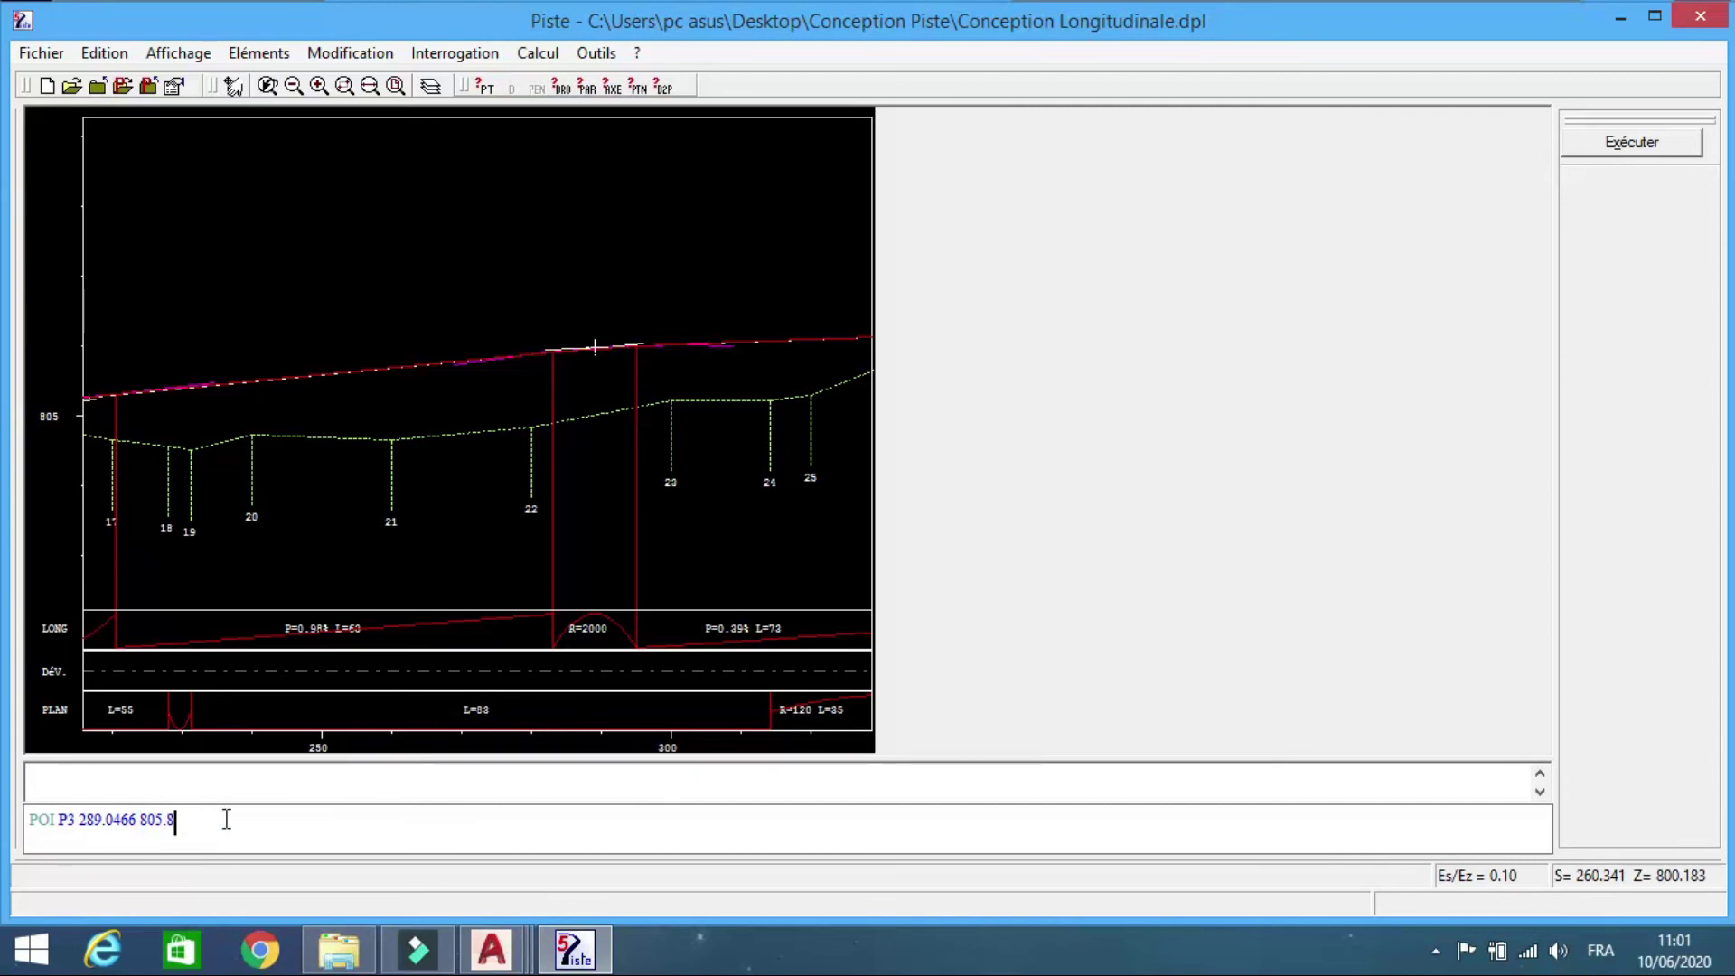
key(Return)
- Check the next stretch in the AutoCAD profile, and start redefining point P5 in Piste from its current coordinates
click(237, 87)
key(alt+Tab)
scroll(591, 425, down, 6)
scroll(1219, 391, up, 4)
click(574, 950)
click(235, 87)
drag(716, 411, 247, 438)
click(347, 87)
drag(666, 306, 467, 461)
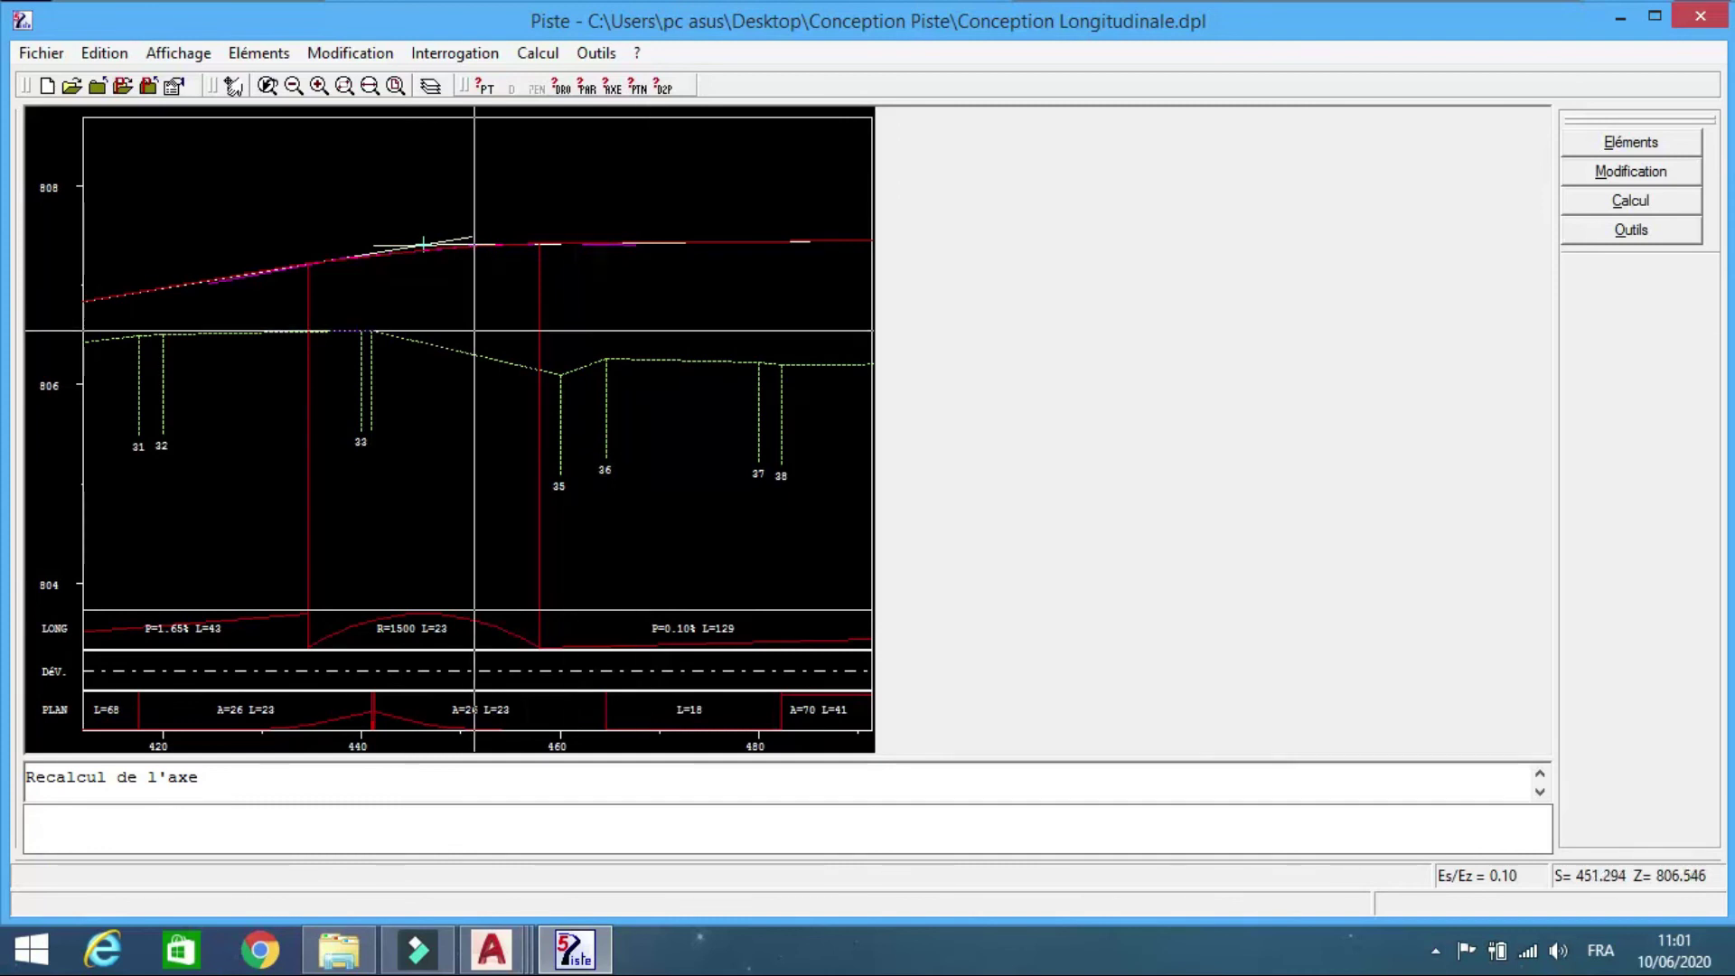
text(POI)
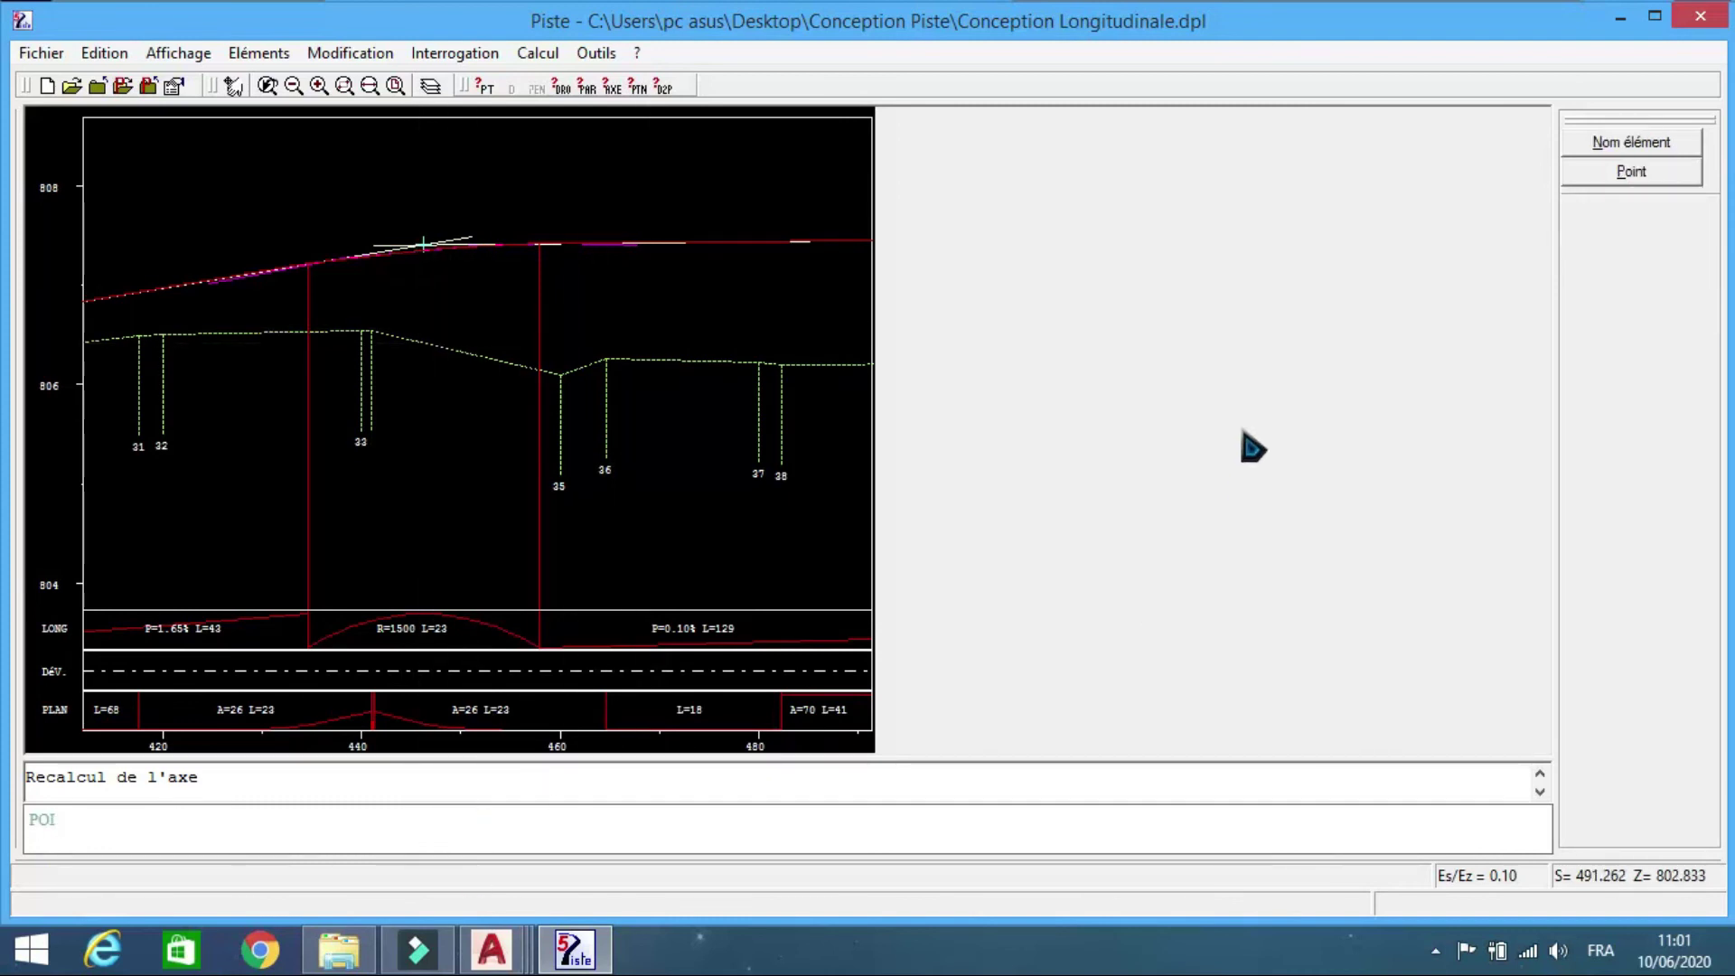
click(1585, 178)
click(423, 240)
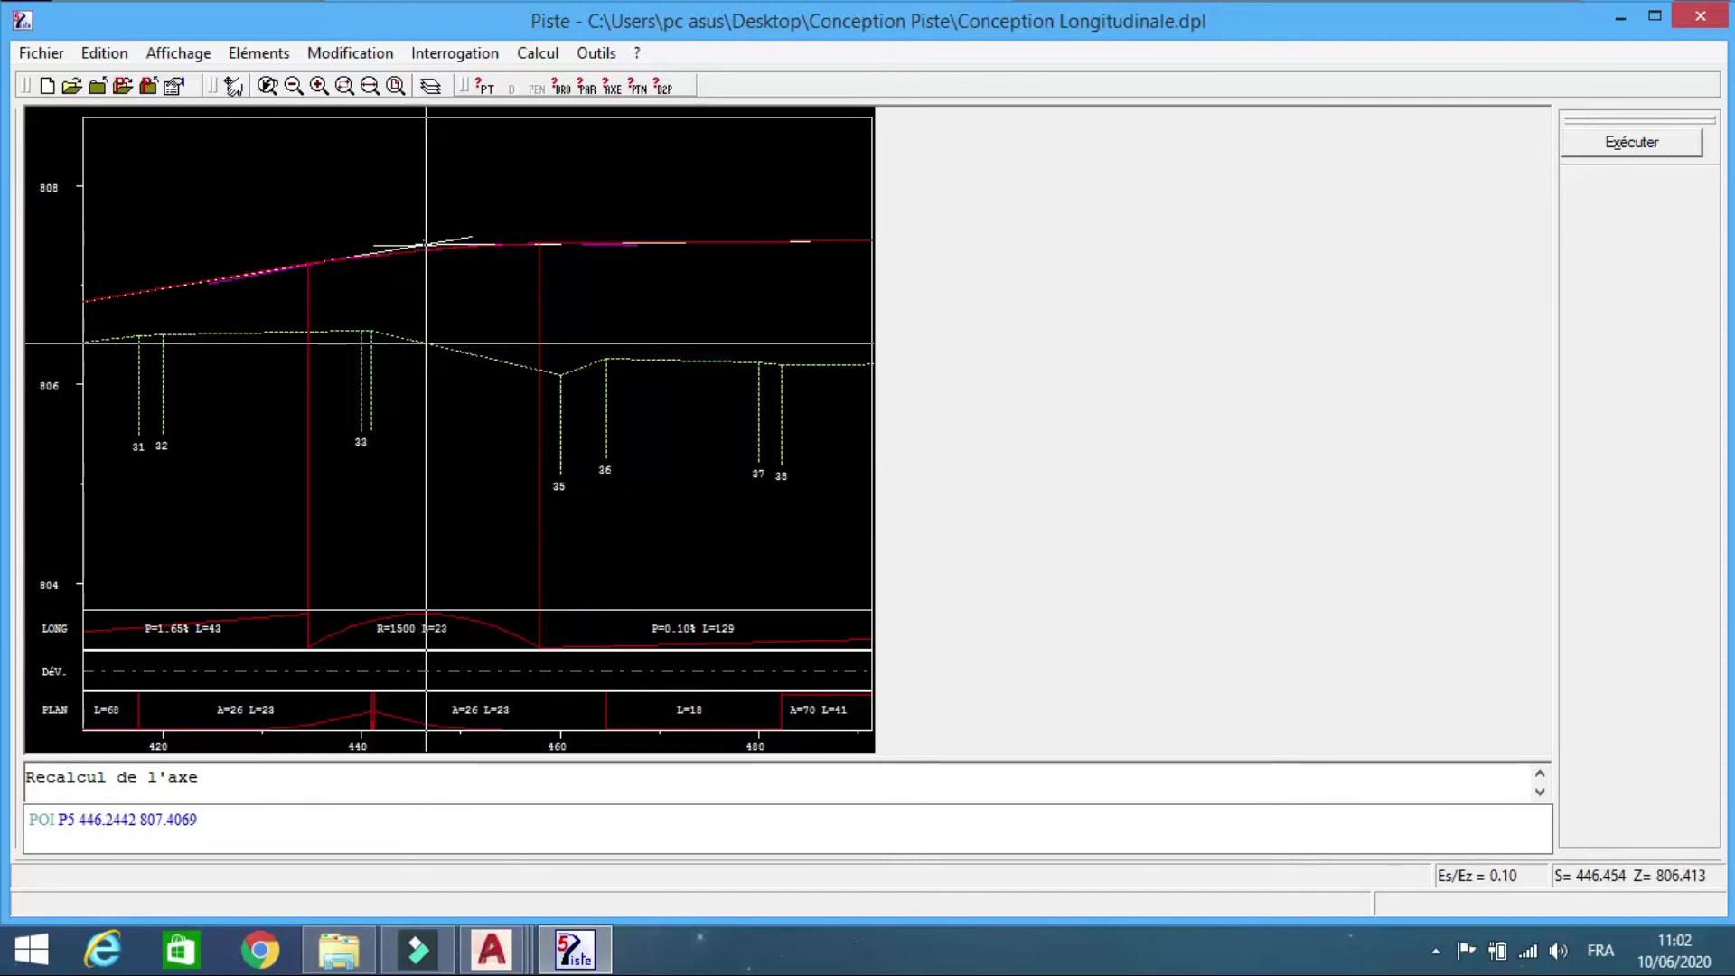
- Compute 807,41-0,2 in the Windows calculator and set point P5's elevation to 807.21 in Piste
mouse_move(1732, 972)
click(1681, 242)
text(CAL)
click(1549, 268)
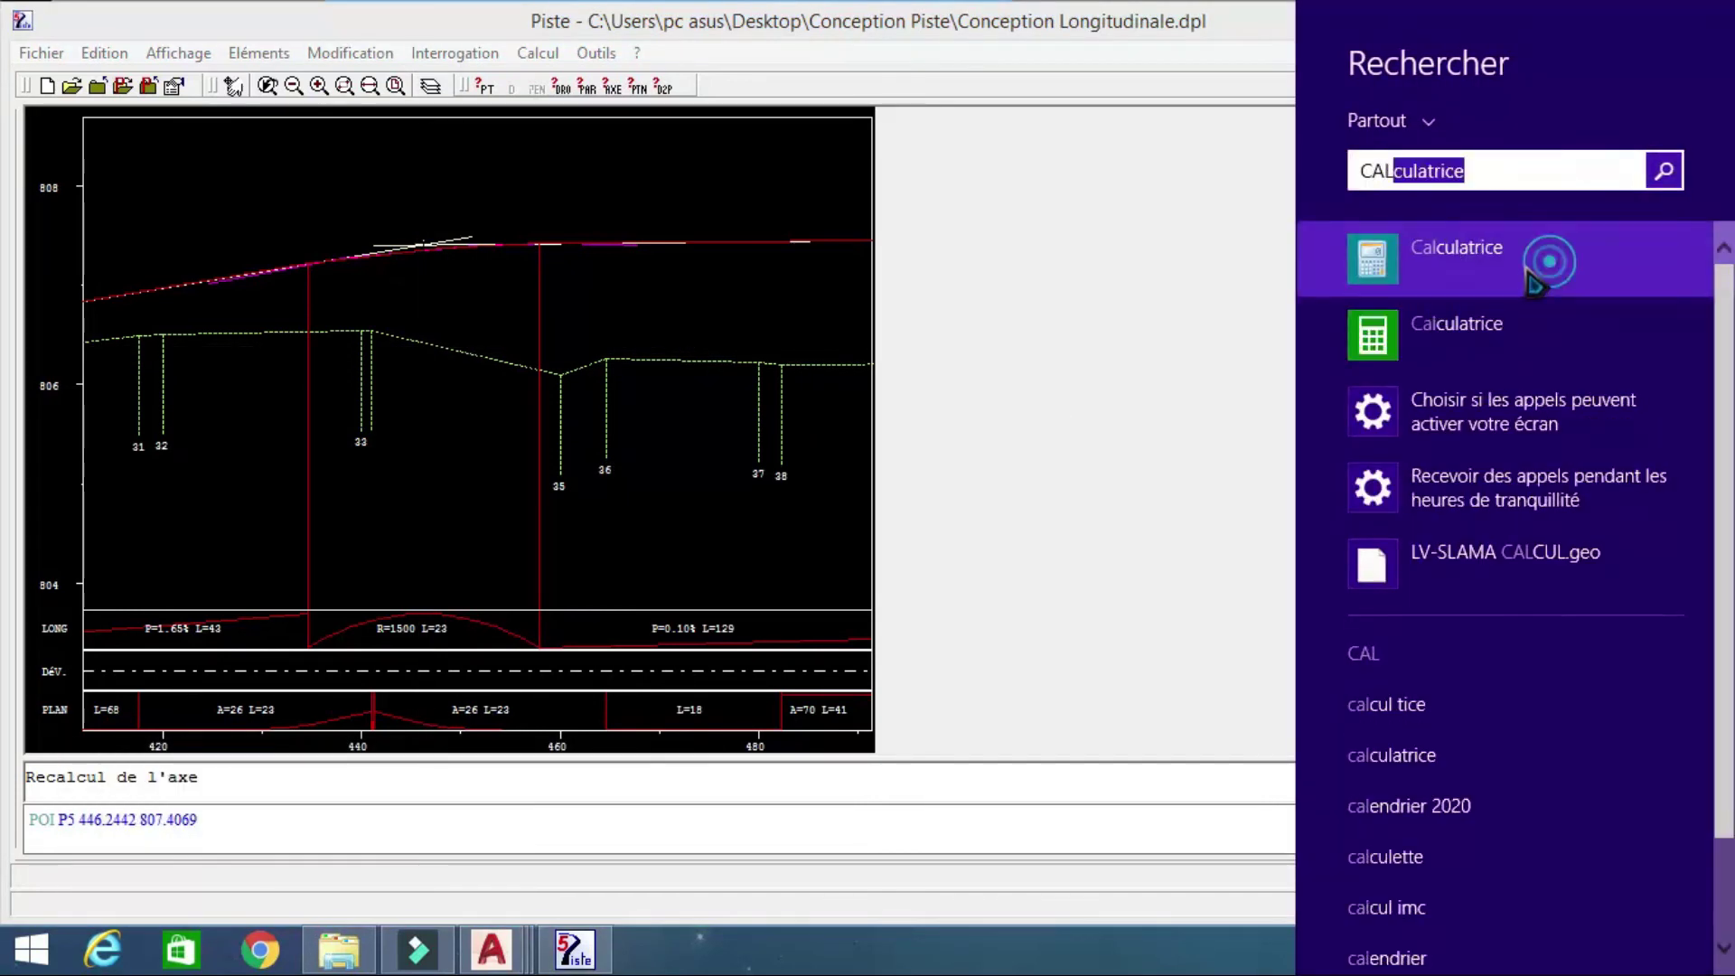
text(807,41-0,2)
key(Return)
click(203, 828)
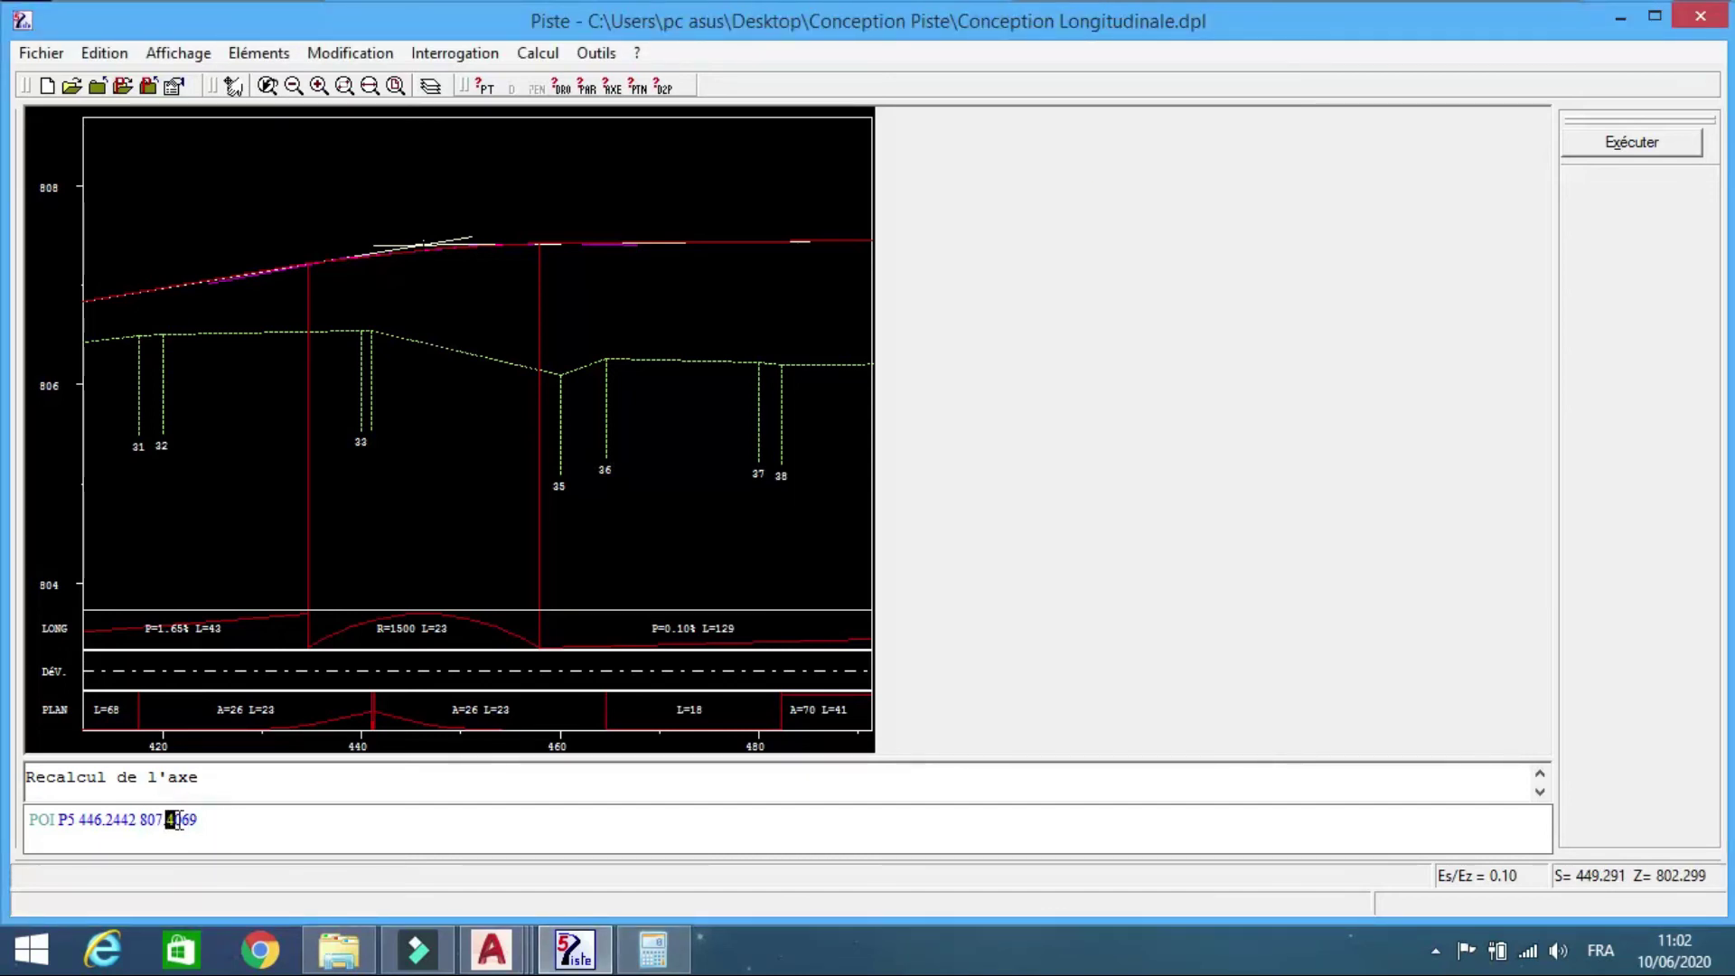
text(21)
key(Return)
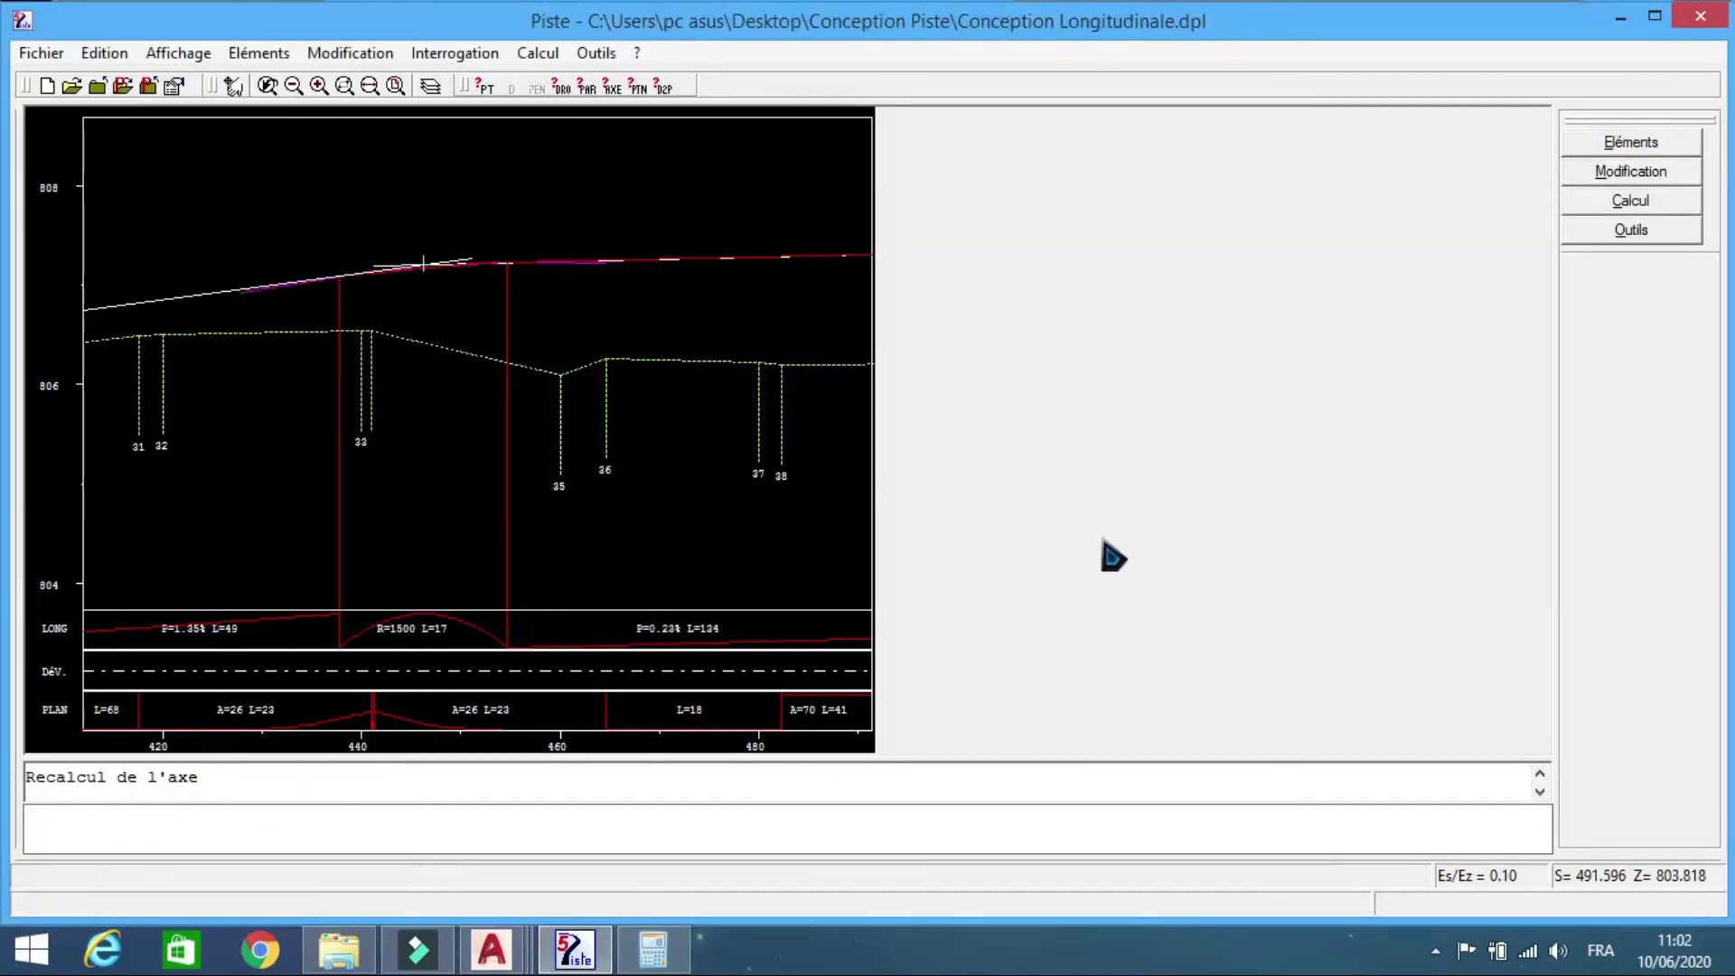
- Examine the sag around profiles 61 to 64 in AutoCAD and Piste, and query point P10's coordinates
key(alt+Tab)
scroll(1053, 437, up, 5)
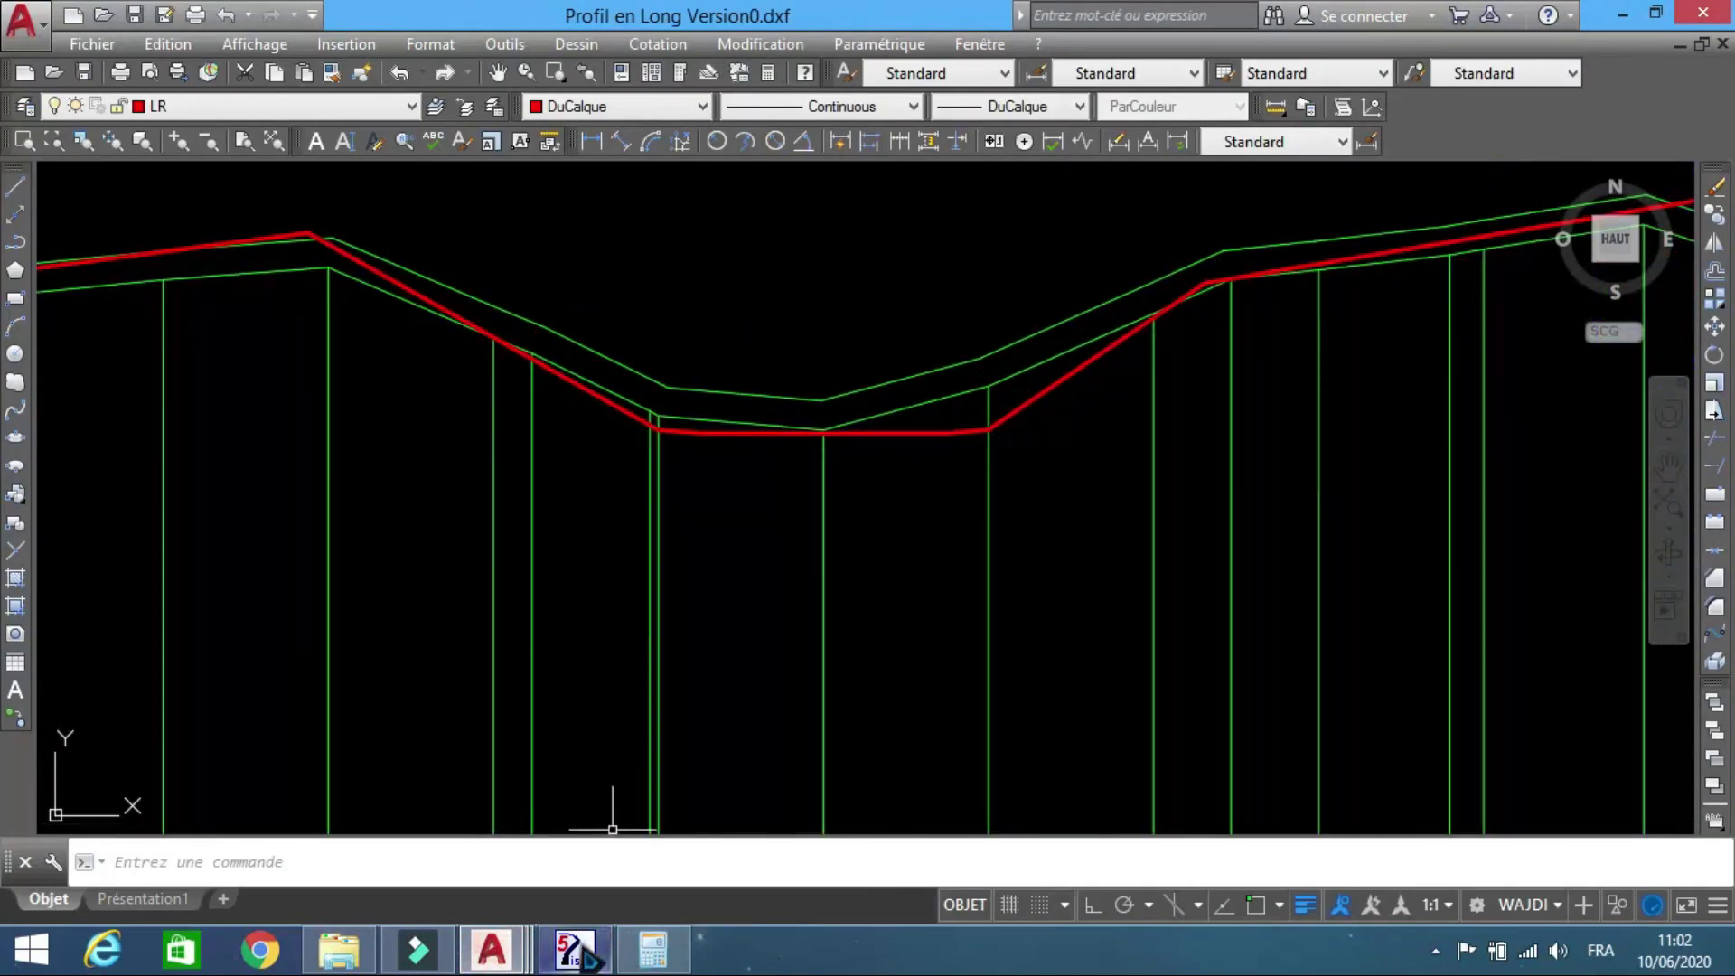
click(574, 949)
double_click(291, 86)
click(234, 86)
click(666, 391)
click(231, 86)
click(831, 452)
click(235, 85)
click(771, 469)
click(303, 449)
click(344, 85)
click(421, 276)
click(713, 372)
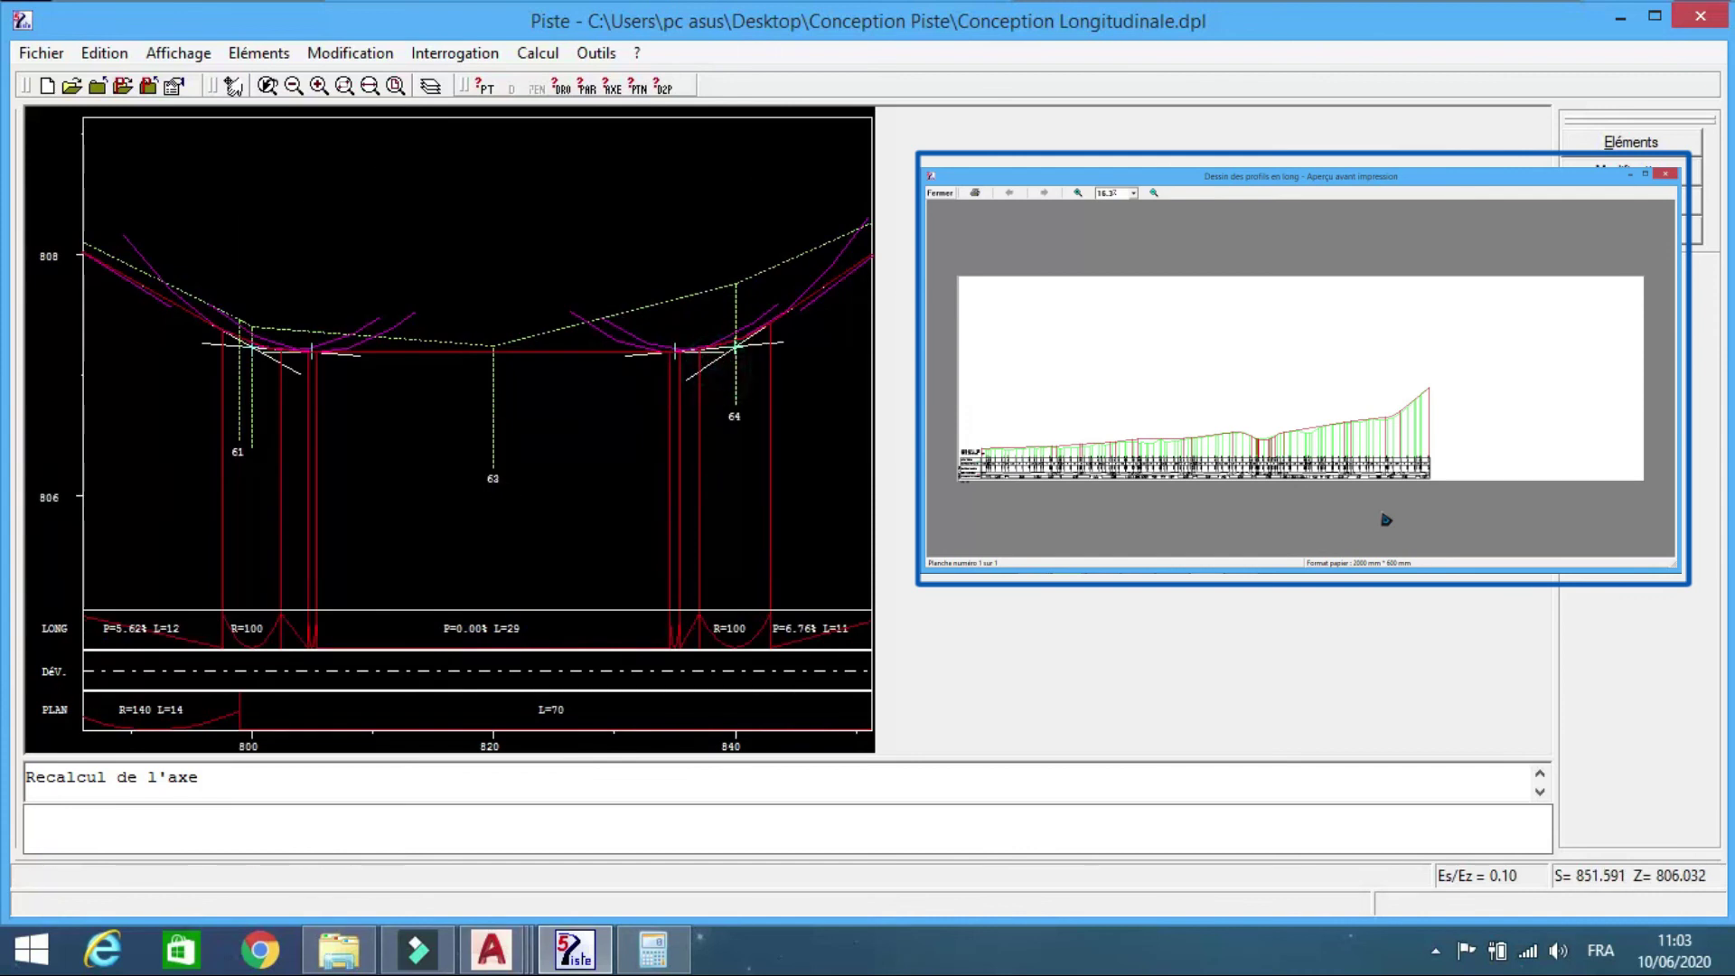
click(484, 86)
click(677, 353)
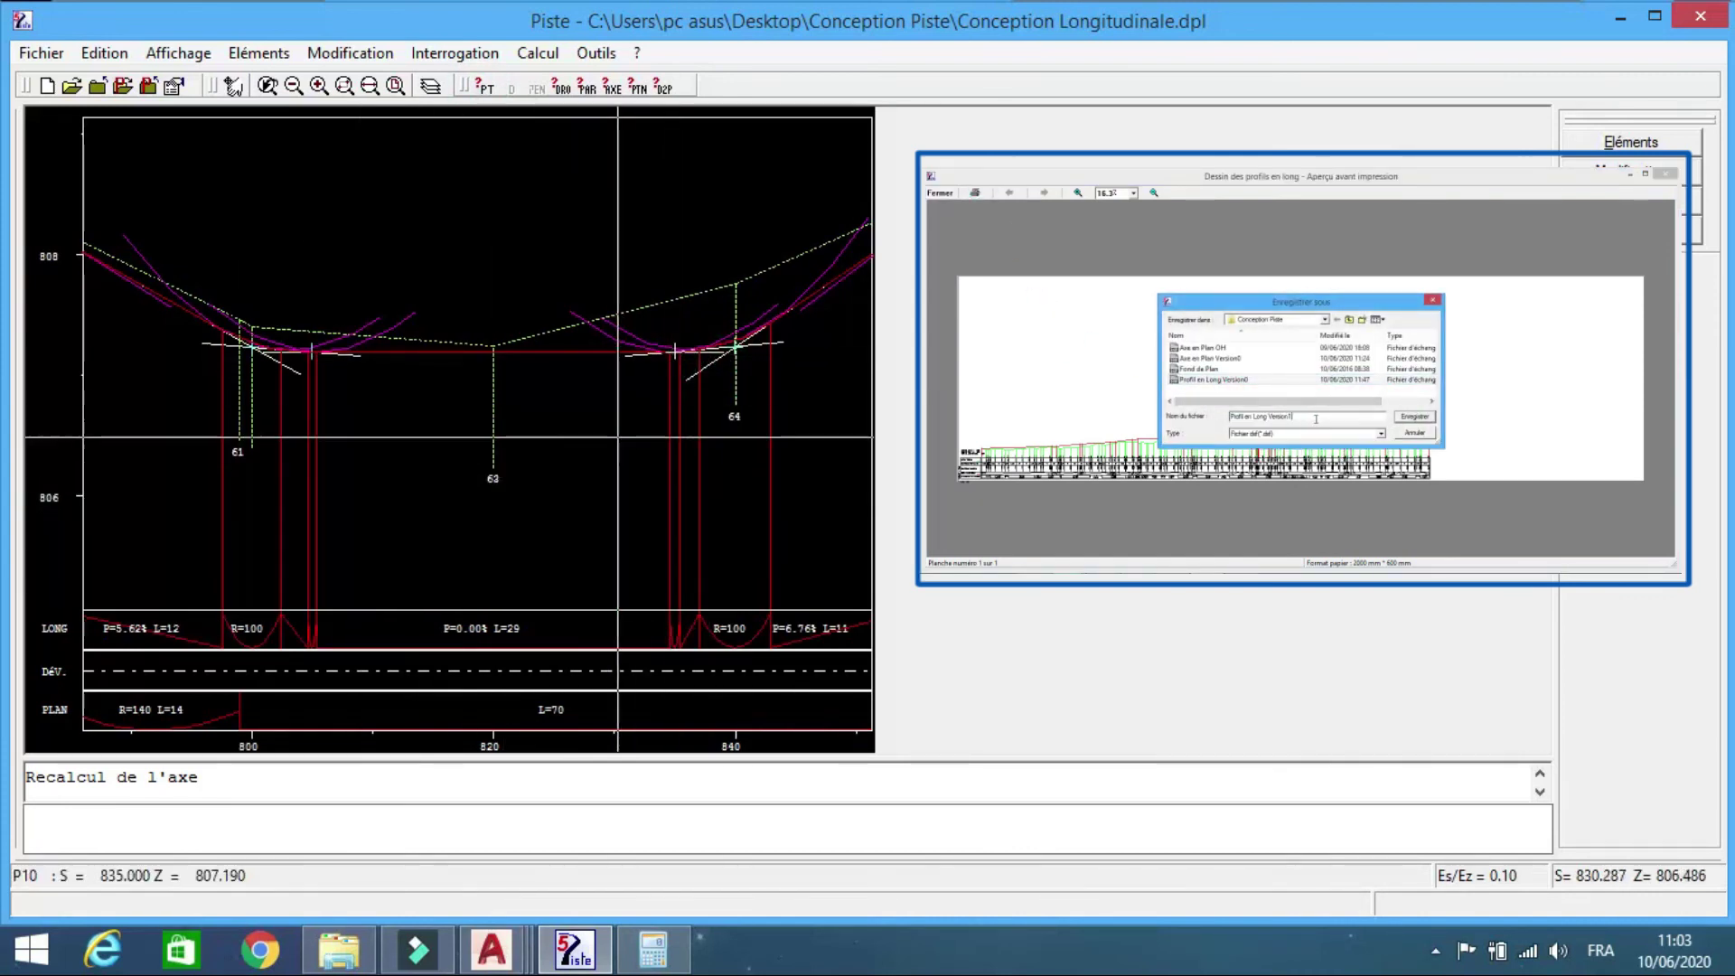
- Inspect the recalculated axis against the terrain line from profile 64 to beyond profile 78
click(295, 86)
click(294, 87)
click(233, 86)
click(681, 316)
click(371, 397)
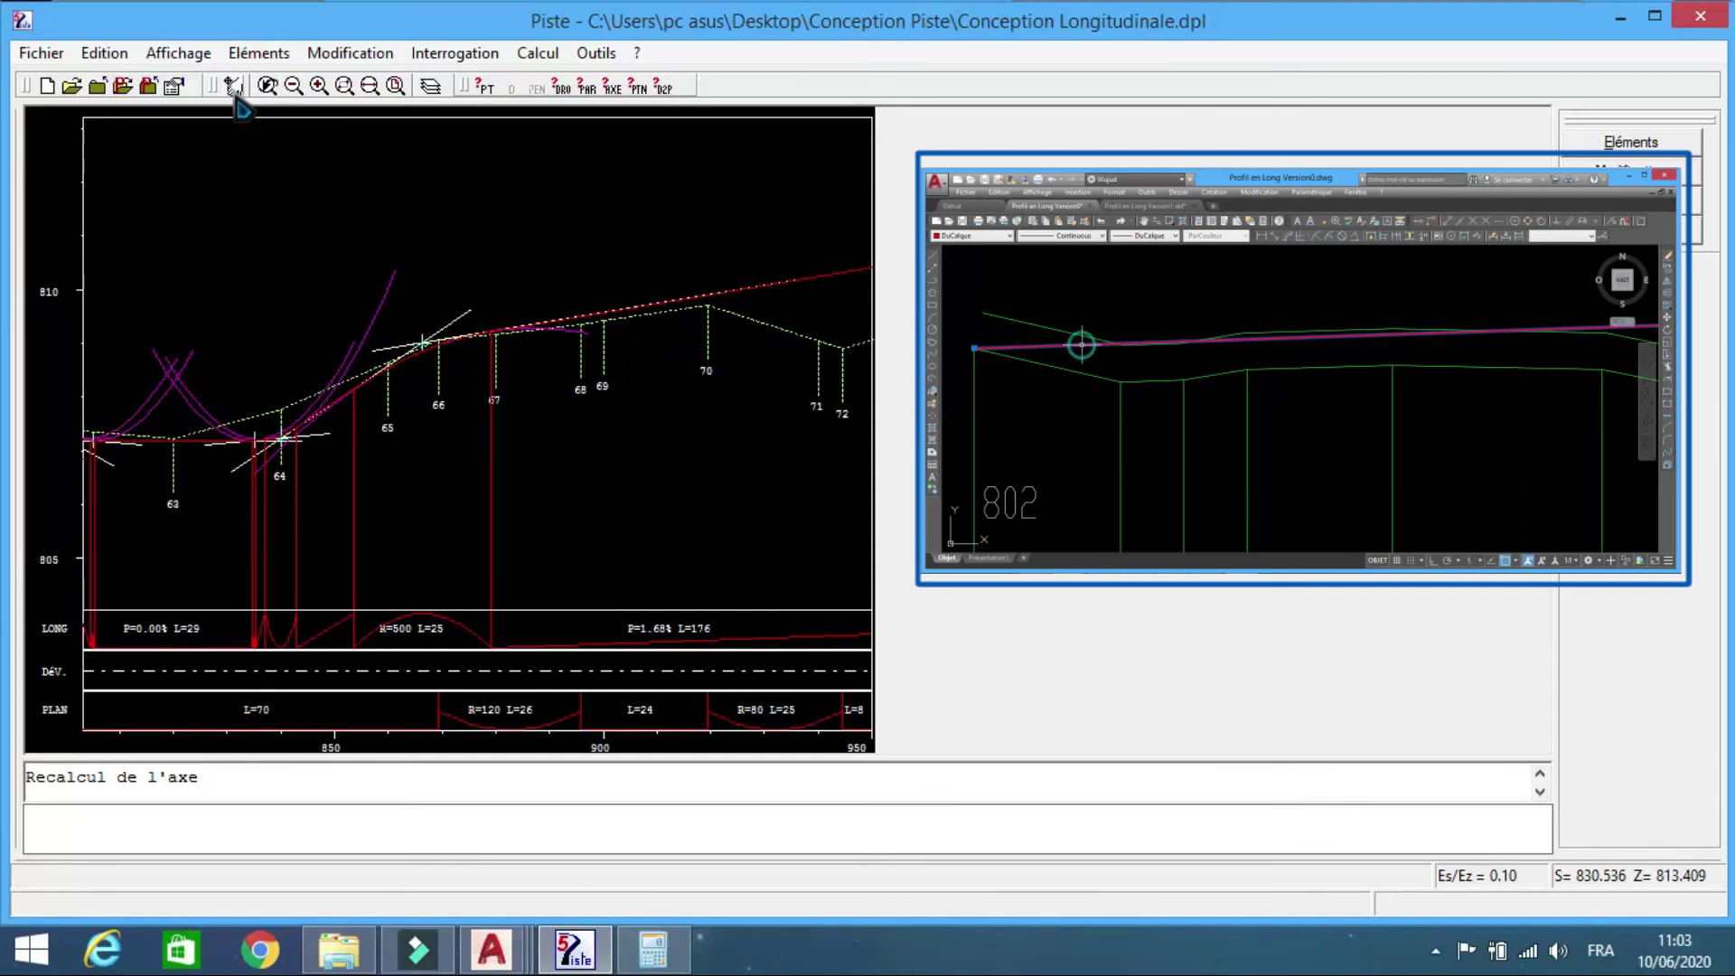
click(235, 88)
click(732, 468)
click(413, 480)
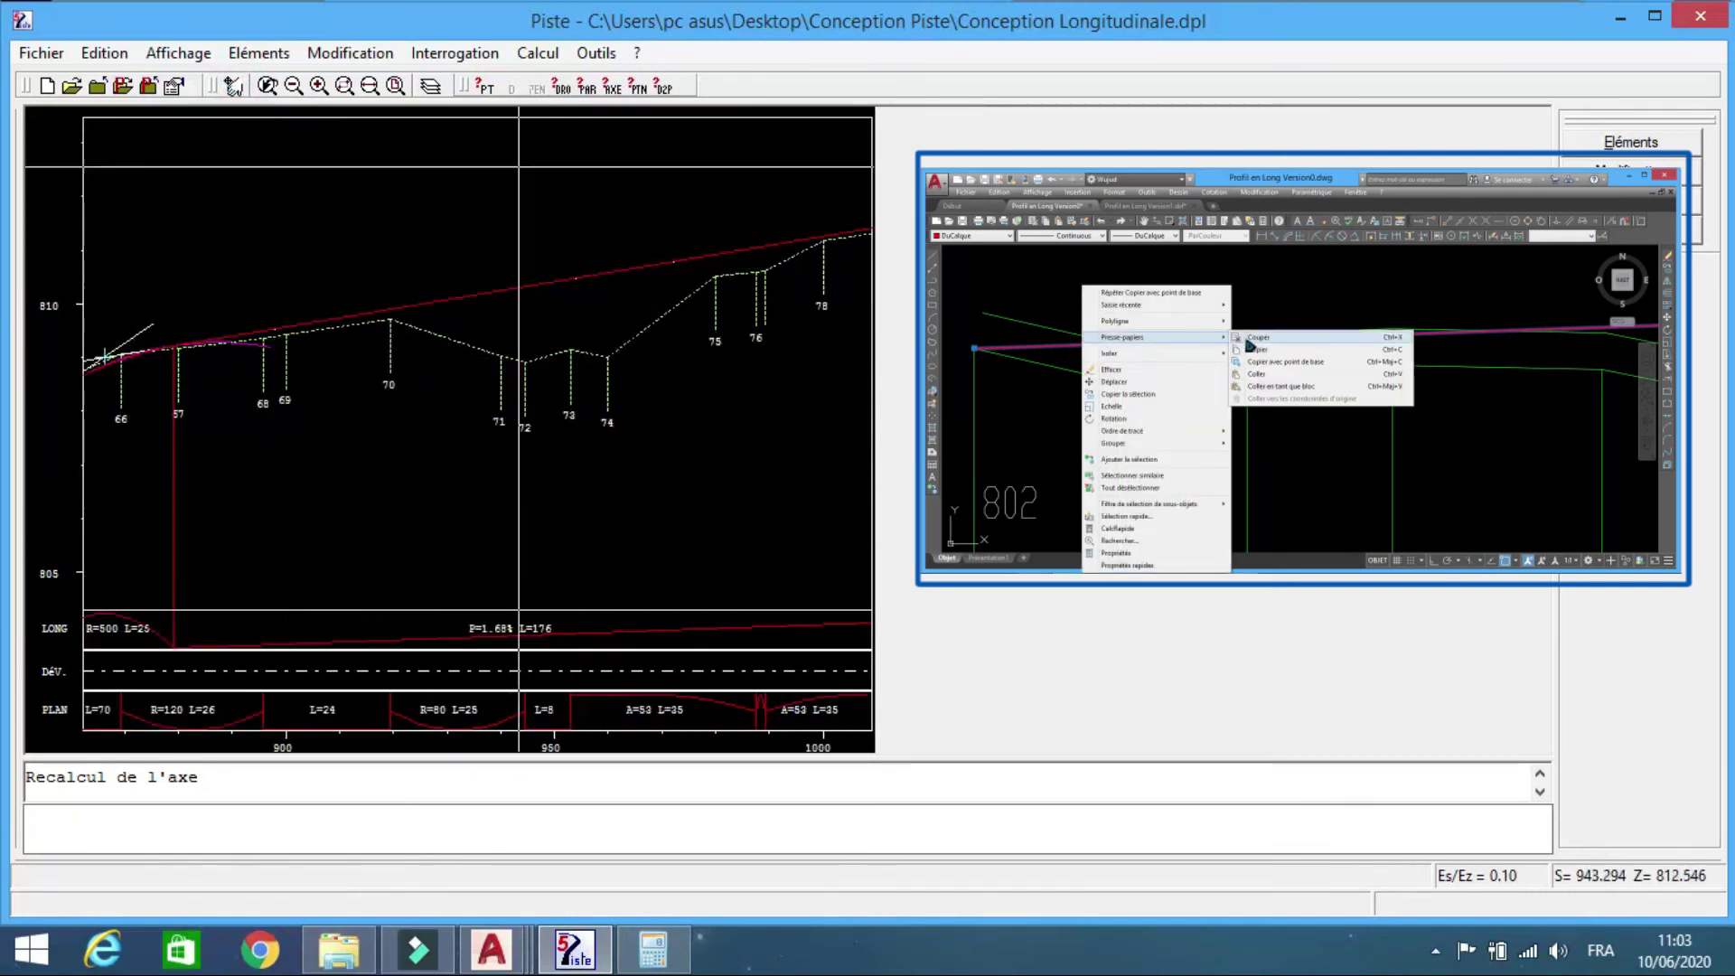
click(344, 87)
click(427, 219)
click(688, 408)
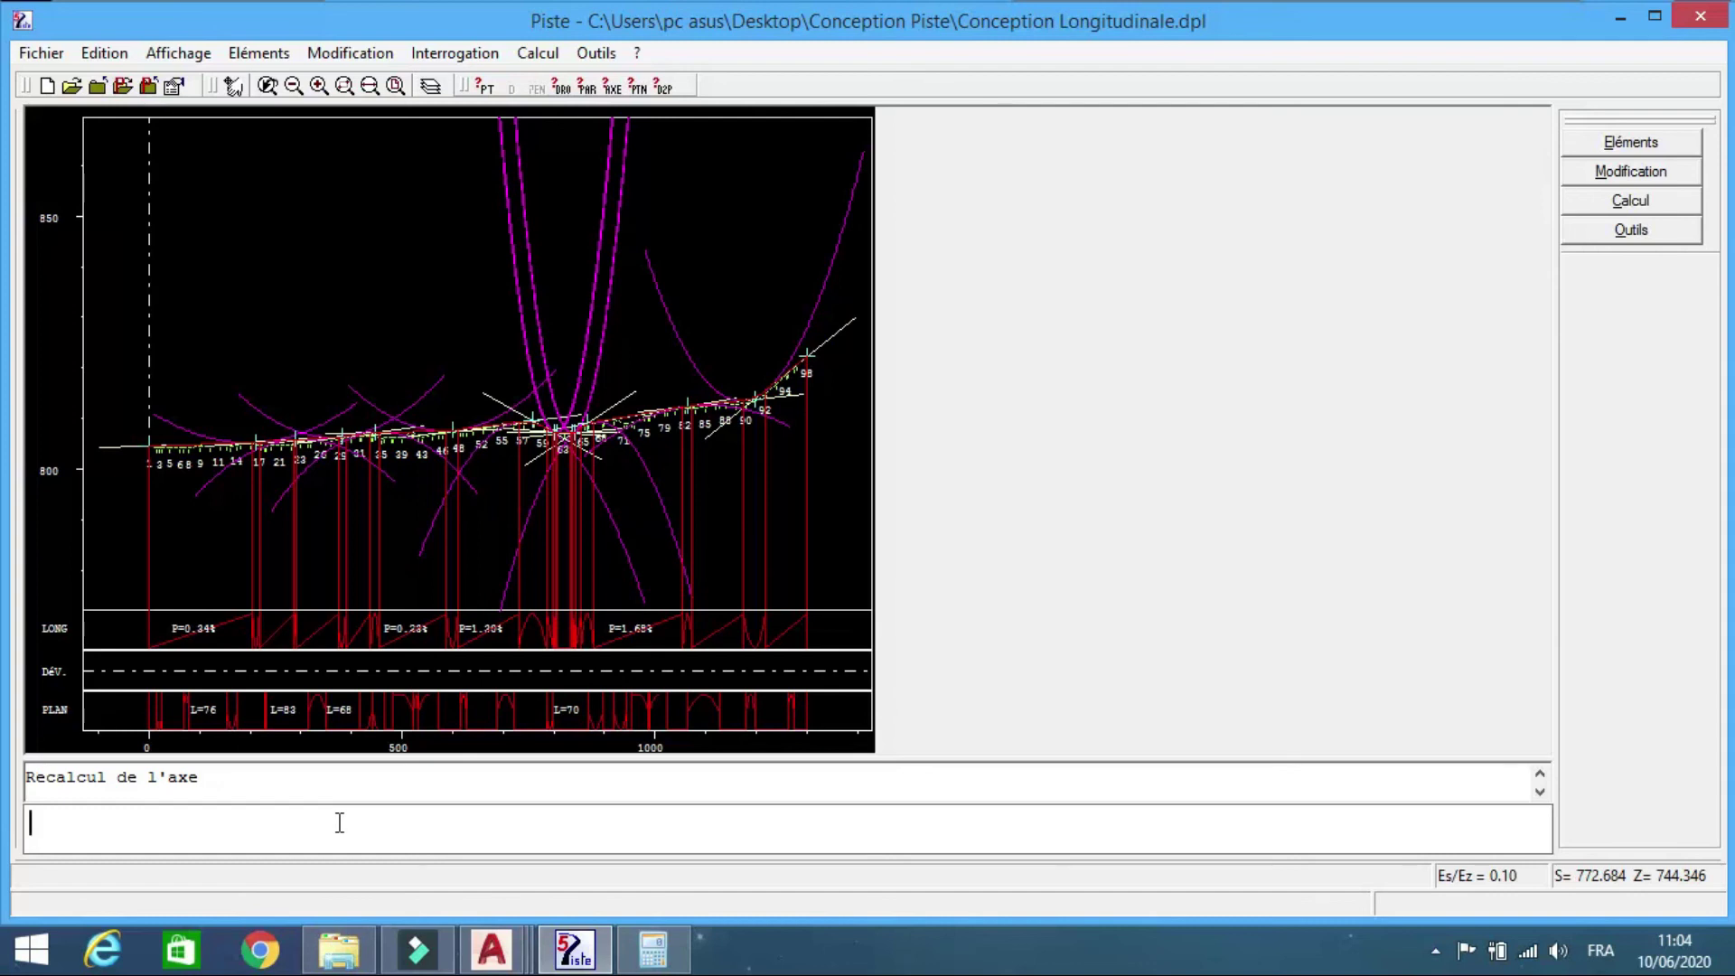
- Try to tabulate the longitudinal axis A1 with the TAB command
text(AB)
key(Return)
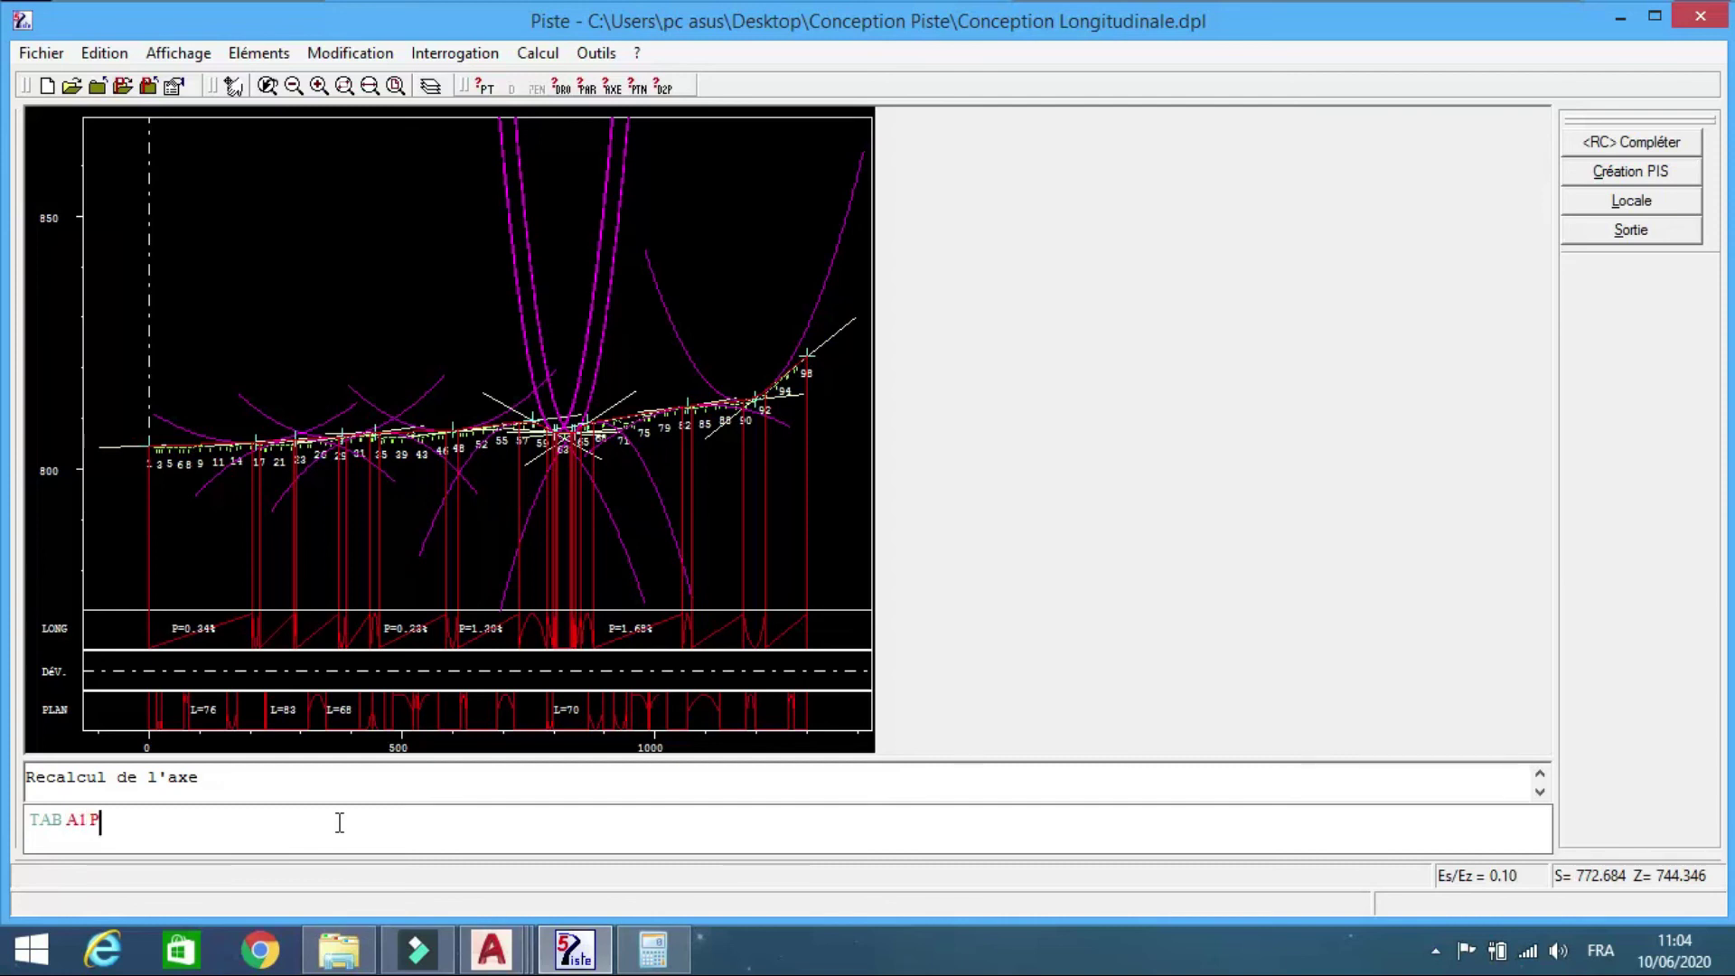
key(Tab)
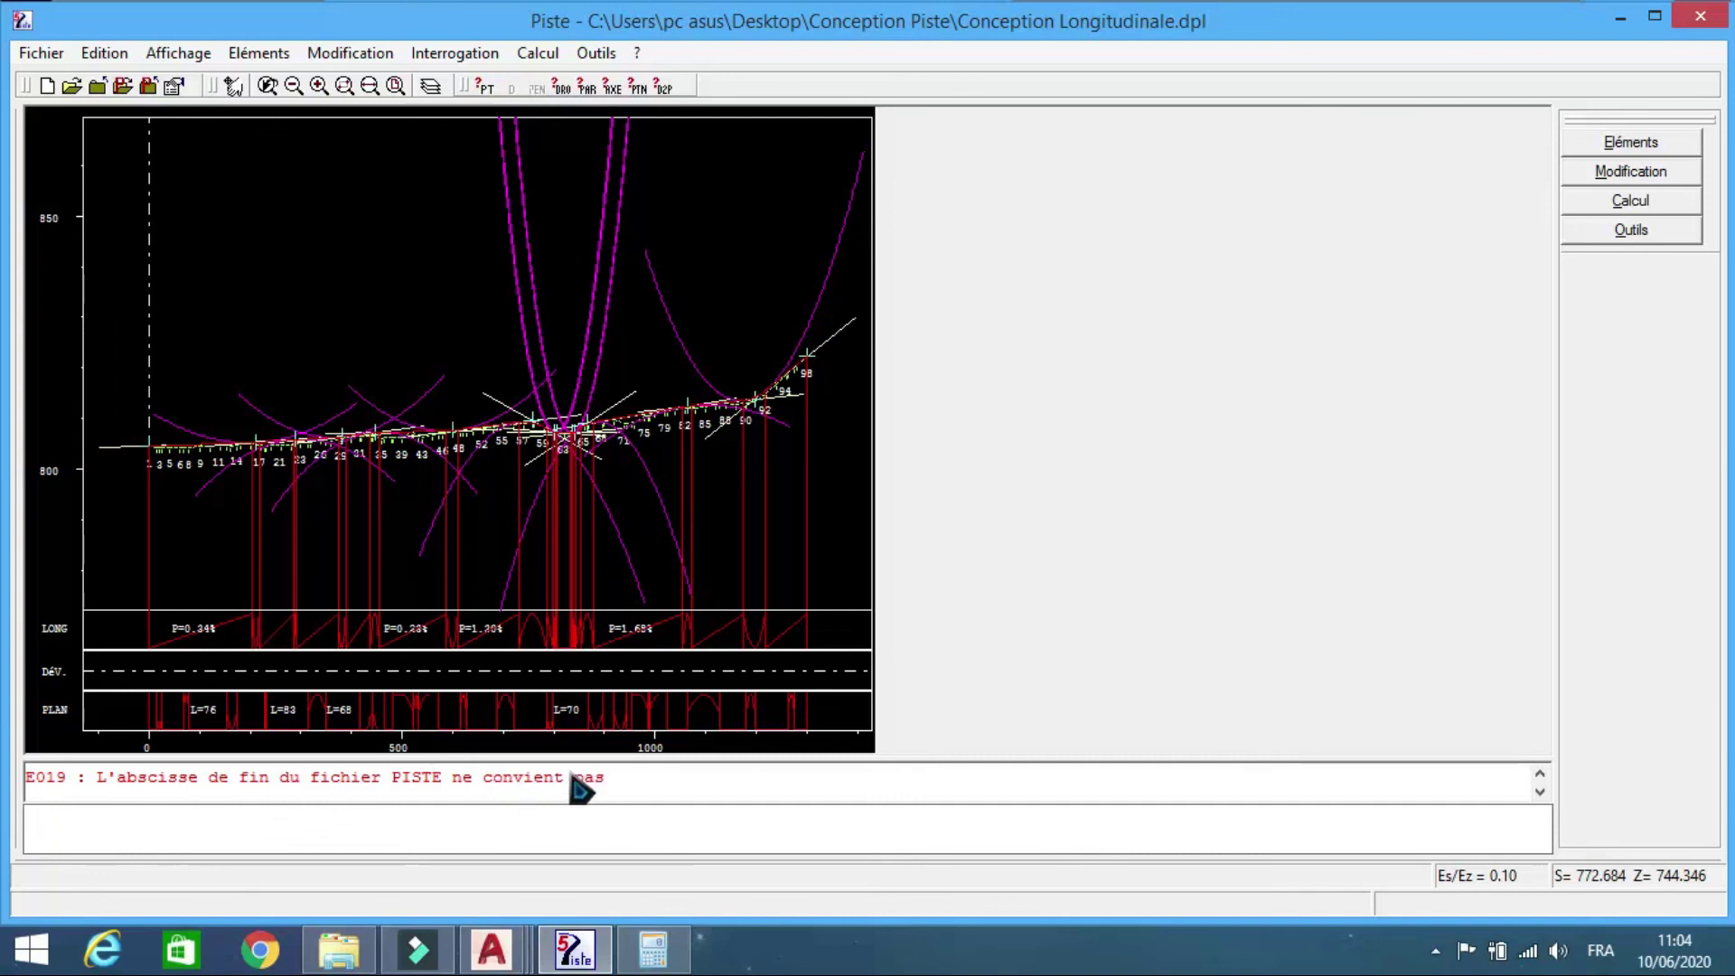
- Query end point P15's coordinates and check the abscissa of profile 98 in the AutoCAD profile drawing
click(344, 86)
click(820, 341)
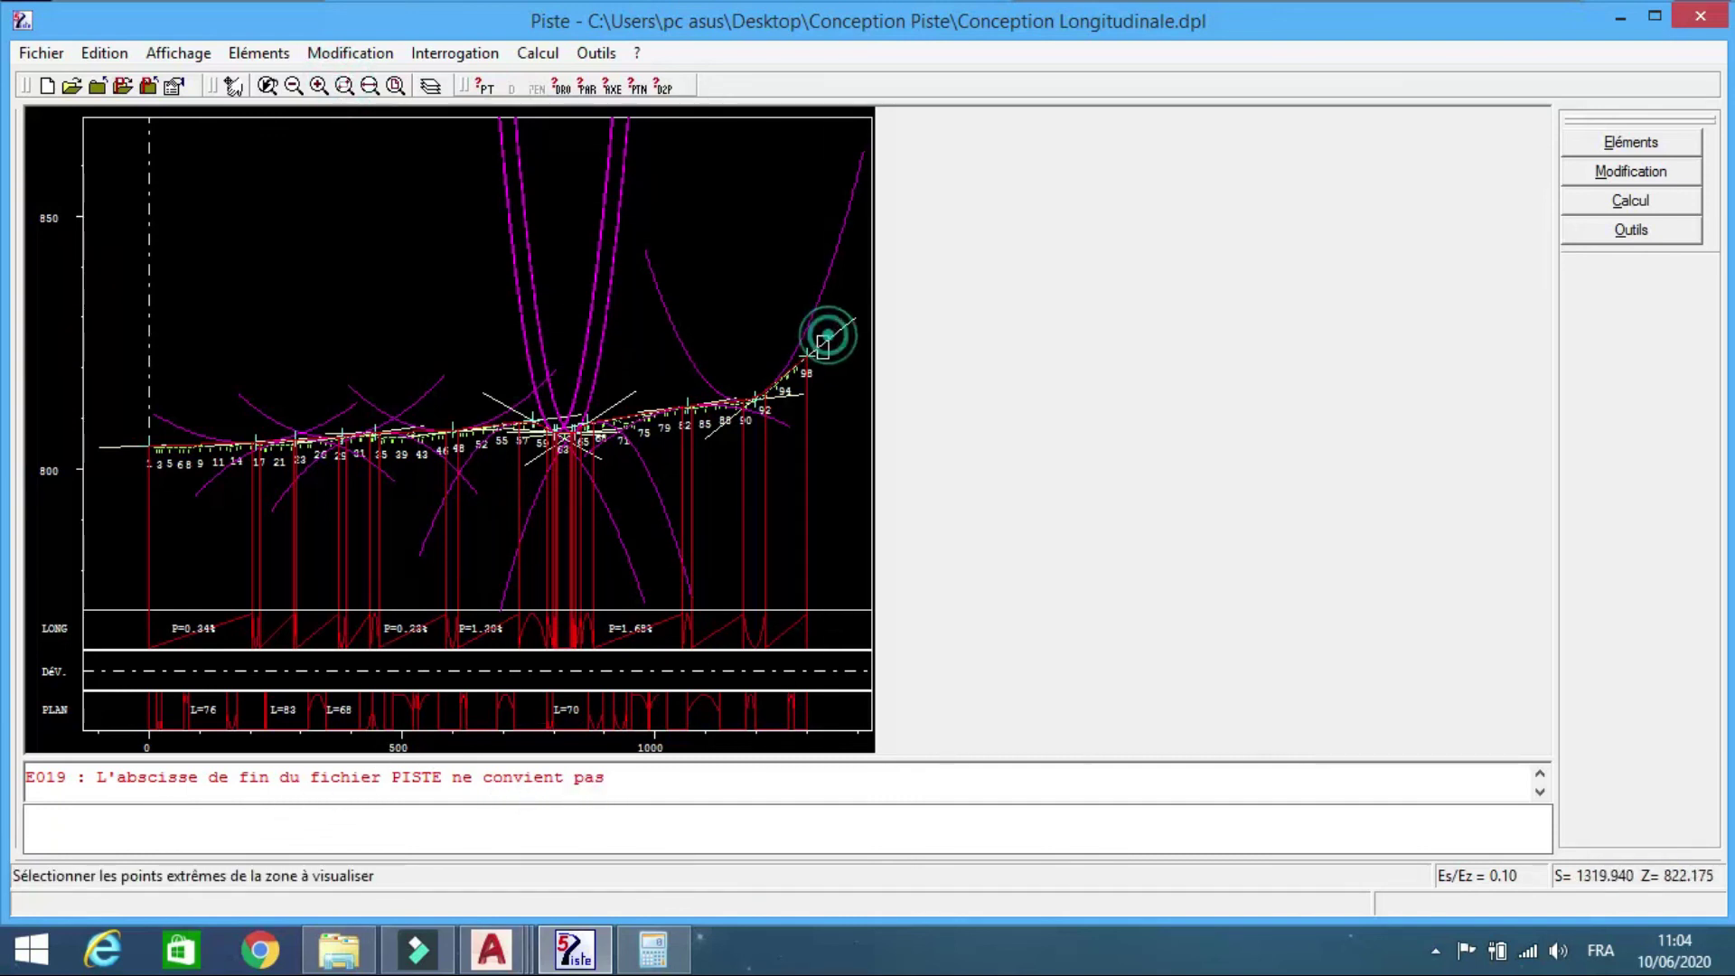
click(775, 374)
click(483, 88)
click(565, 361)
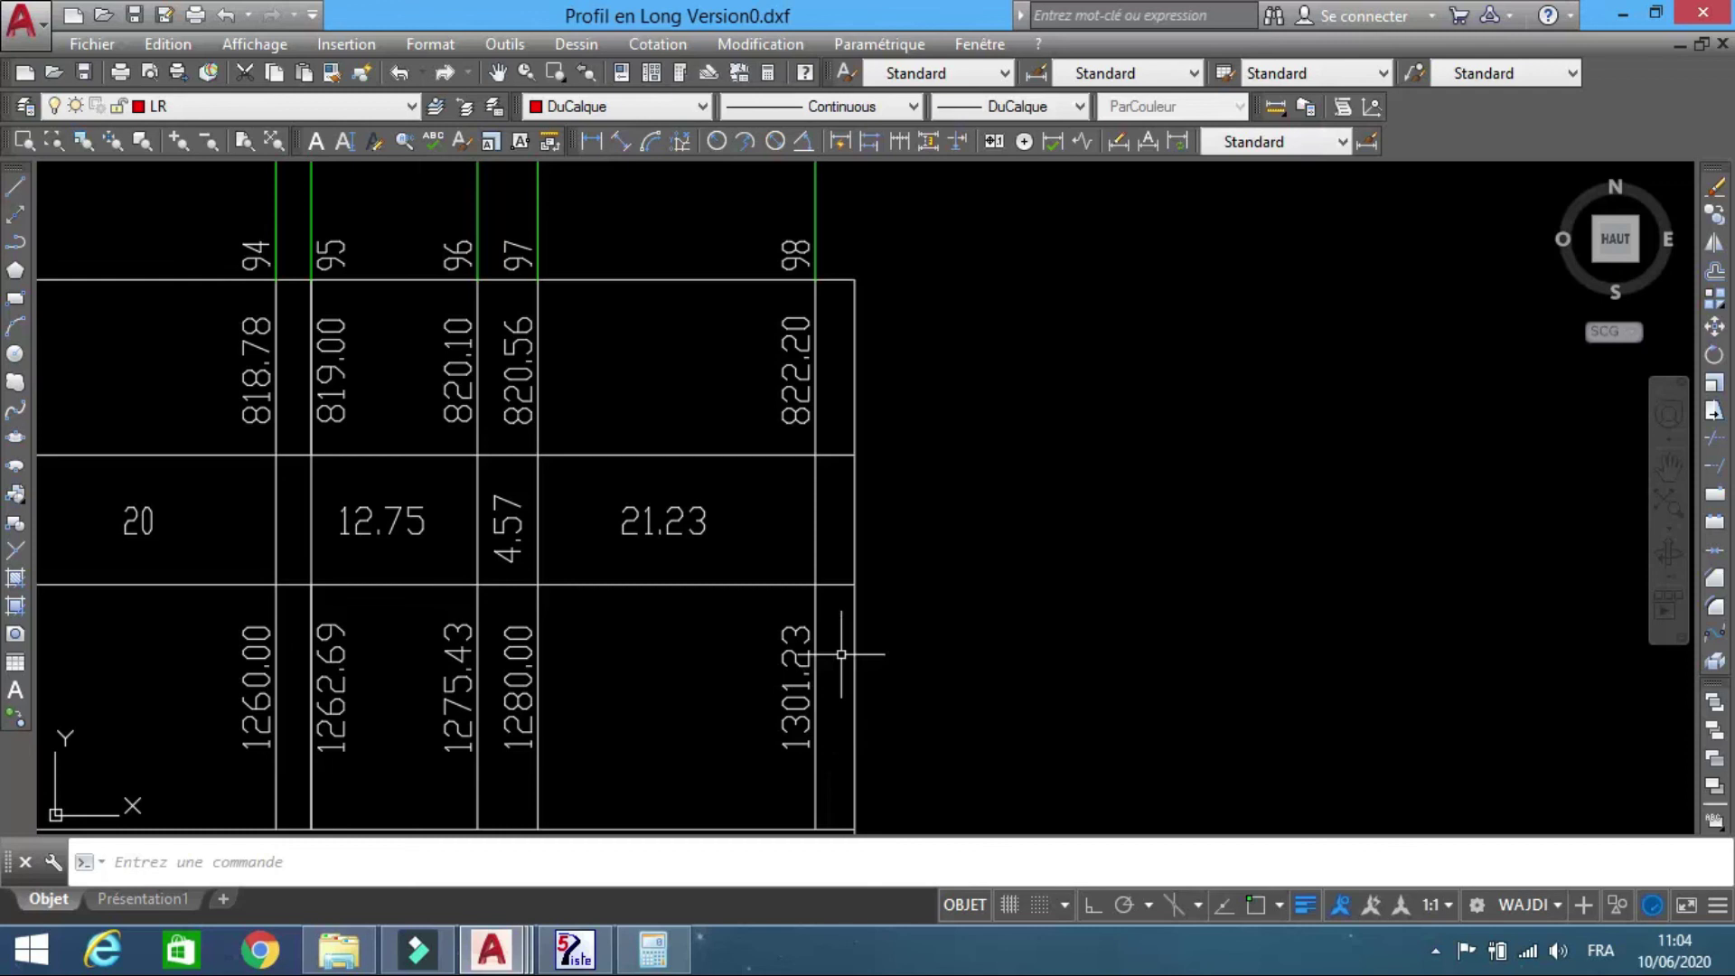
click(574, 948)
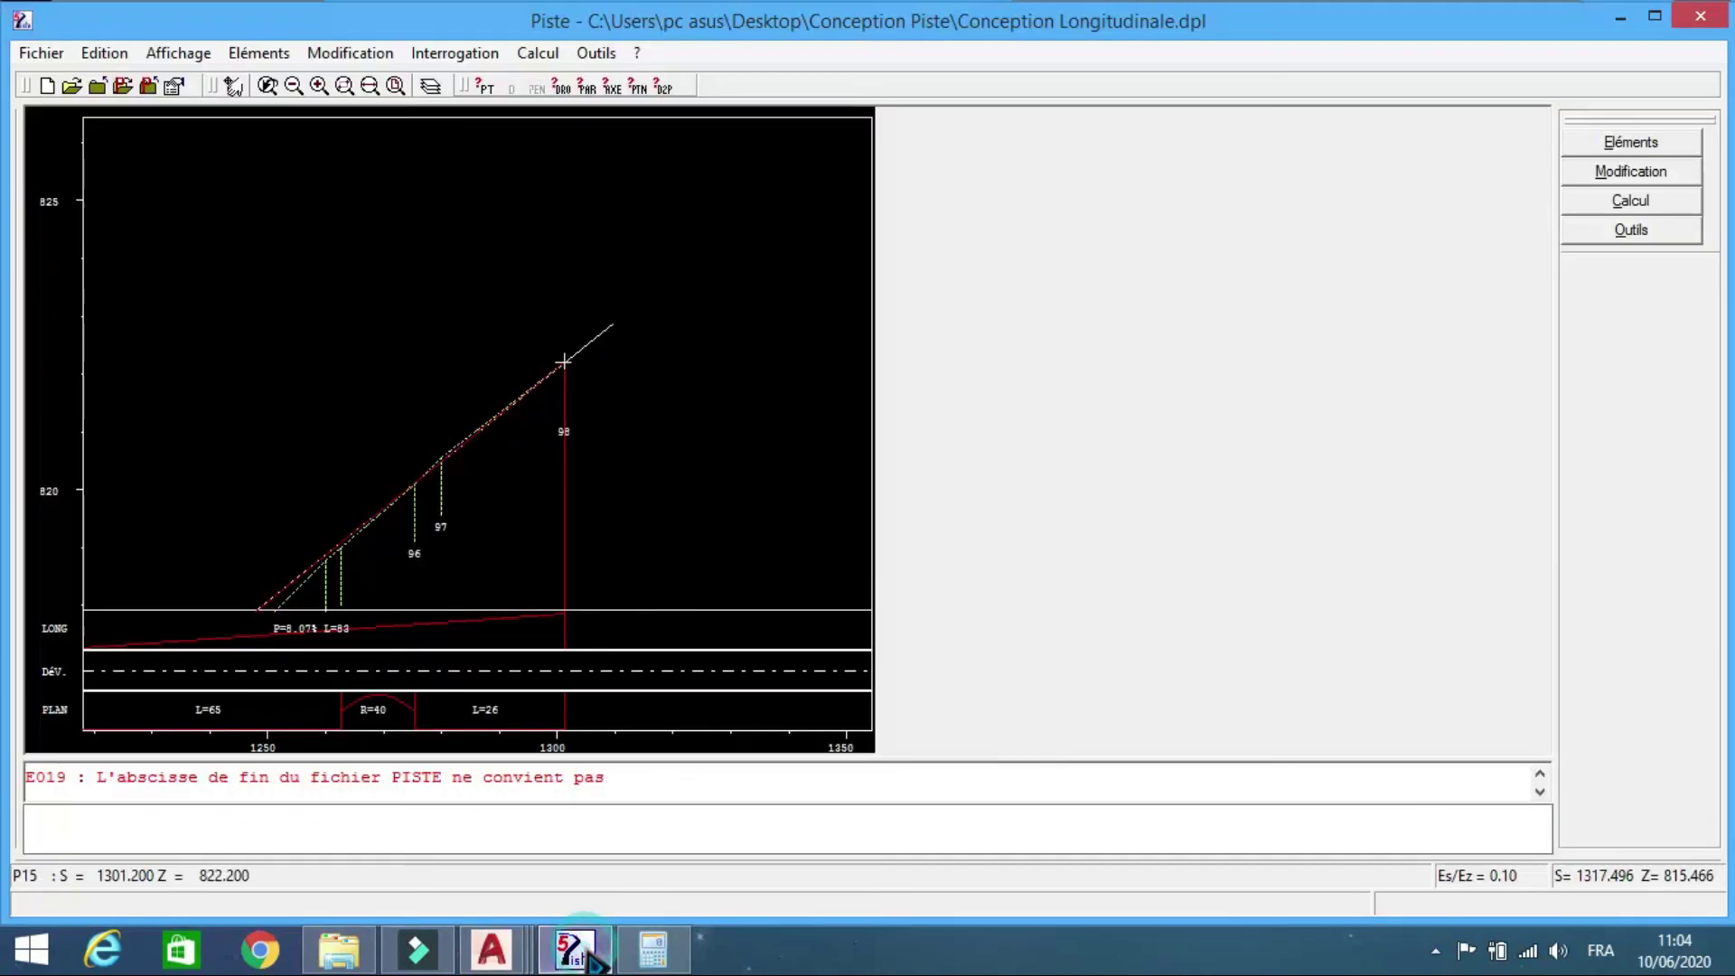
- Redefine end point P15 at abscissa 1301.2338 and elevation 822.1991
click(306, 814)
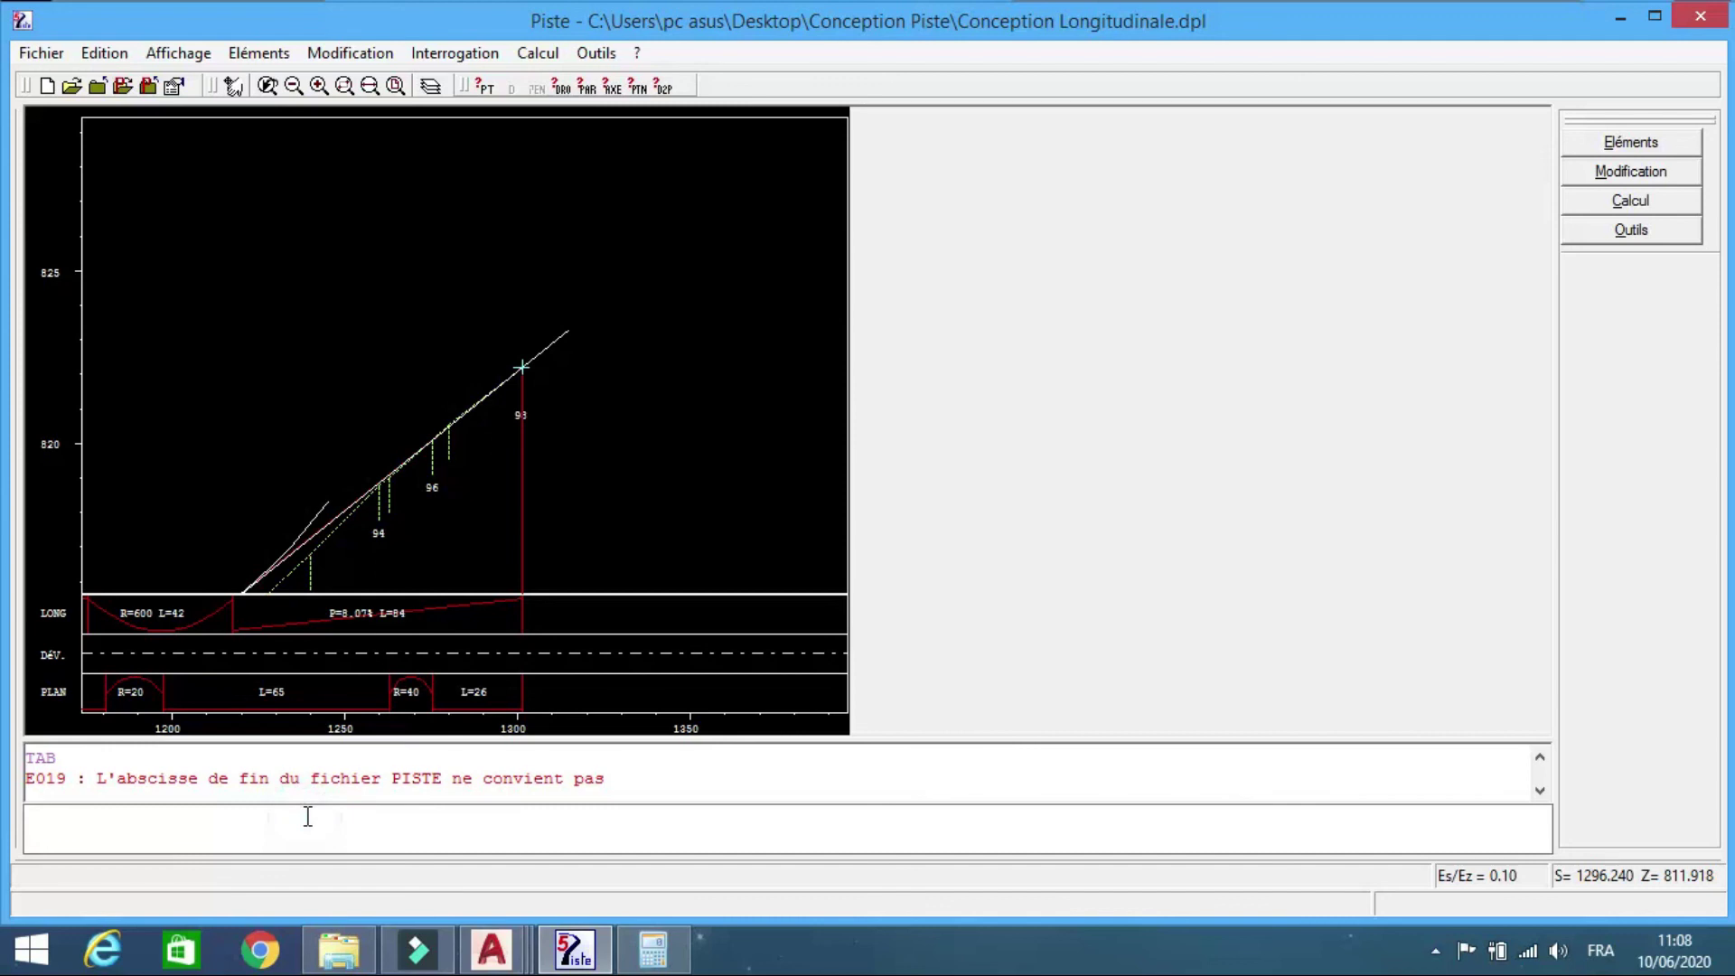
text(POI)
click(1612, 172)
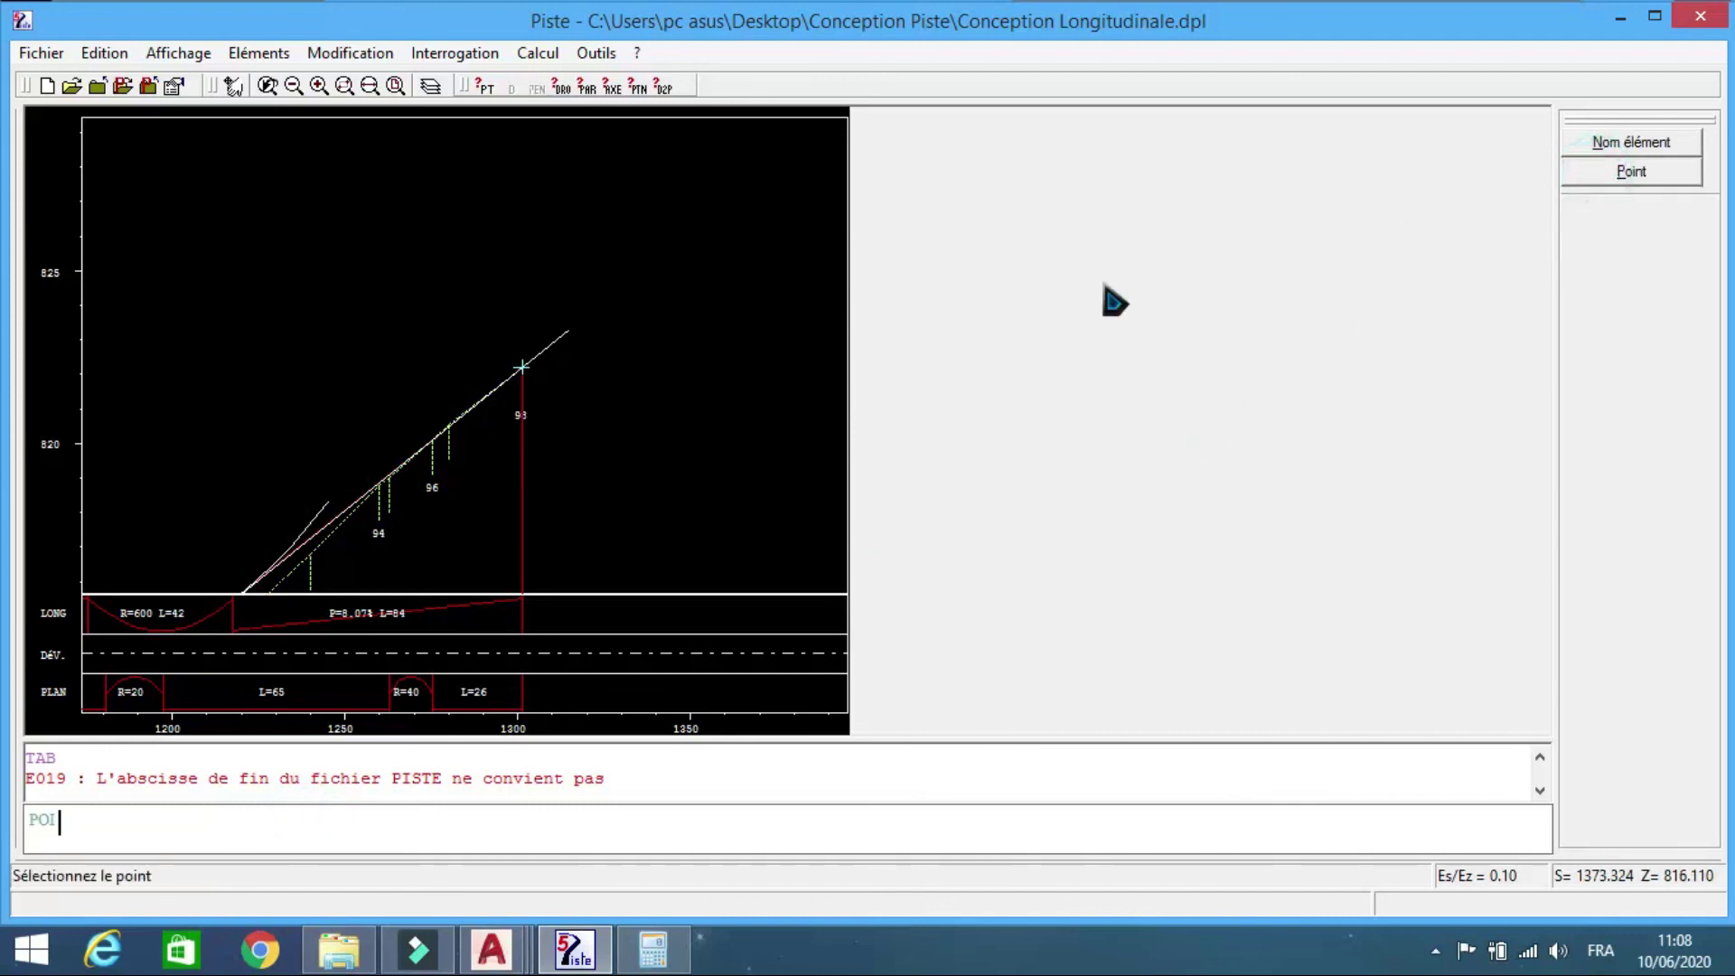
click(606, 321)
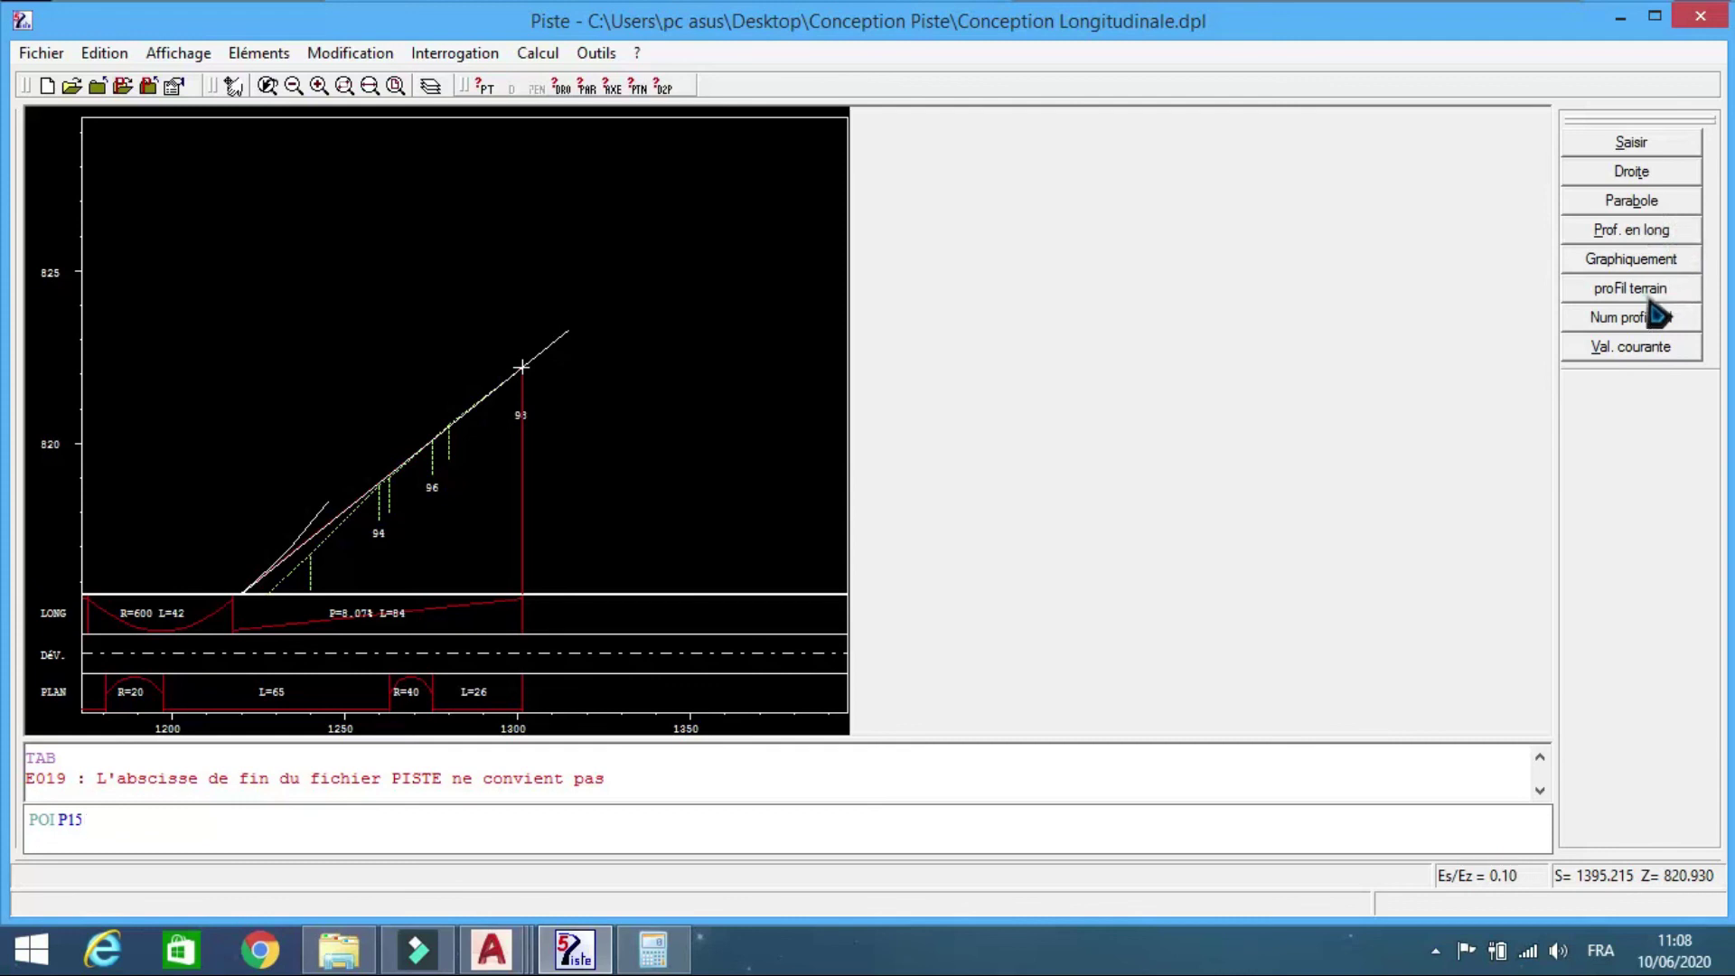
click(757, 434)
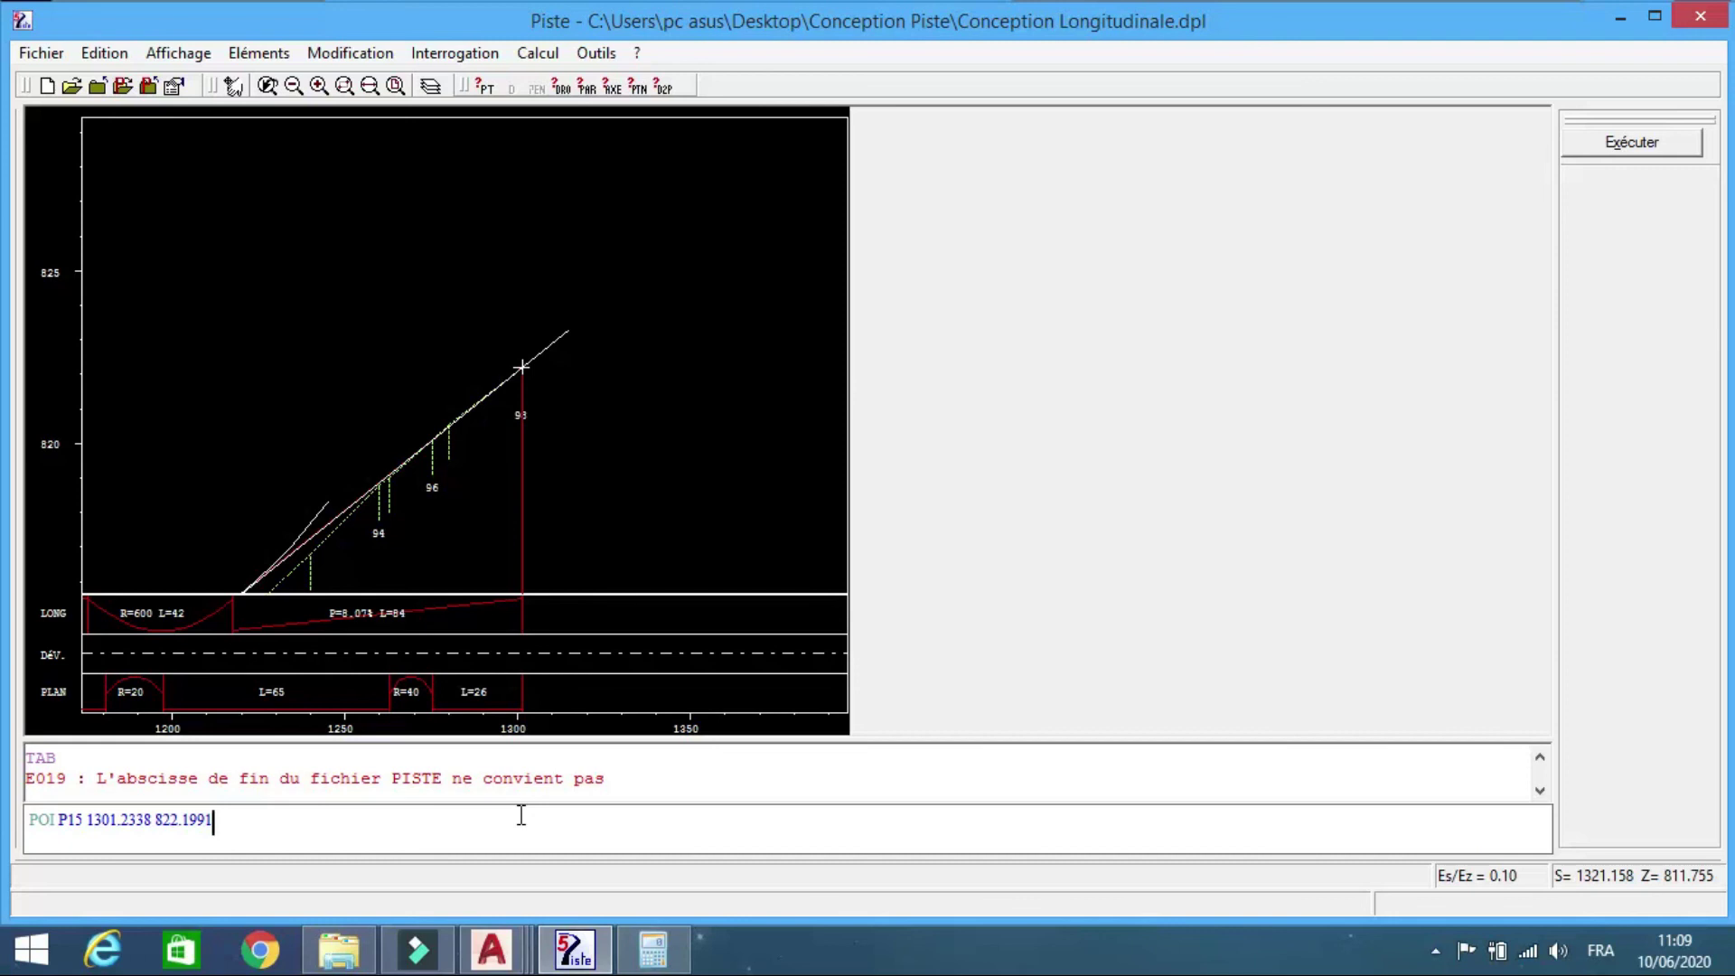
key(Return)
- Tabulate the longitudinal axis with the TAB command, and enlarge the results area to read through the table
text(TAB)
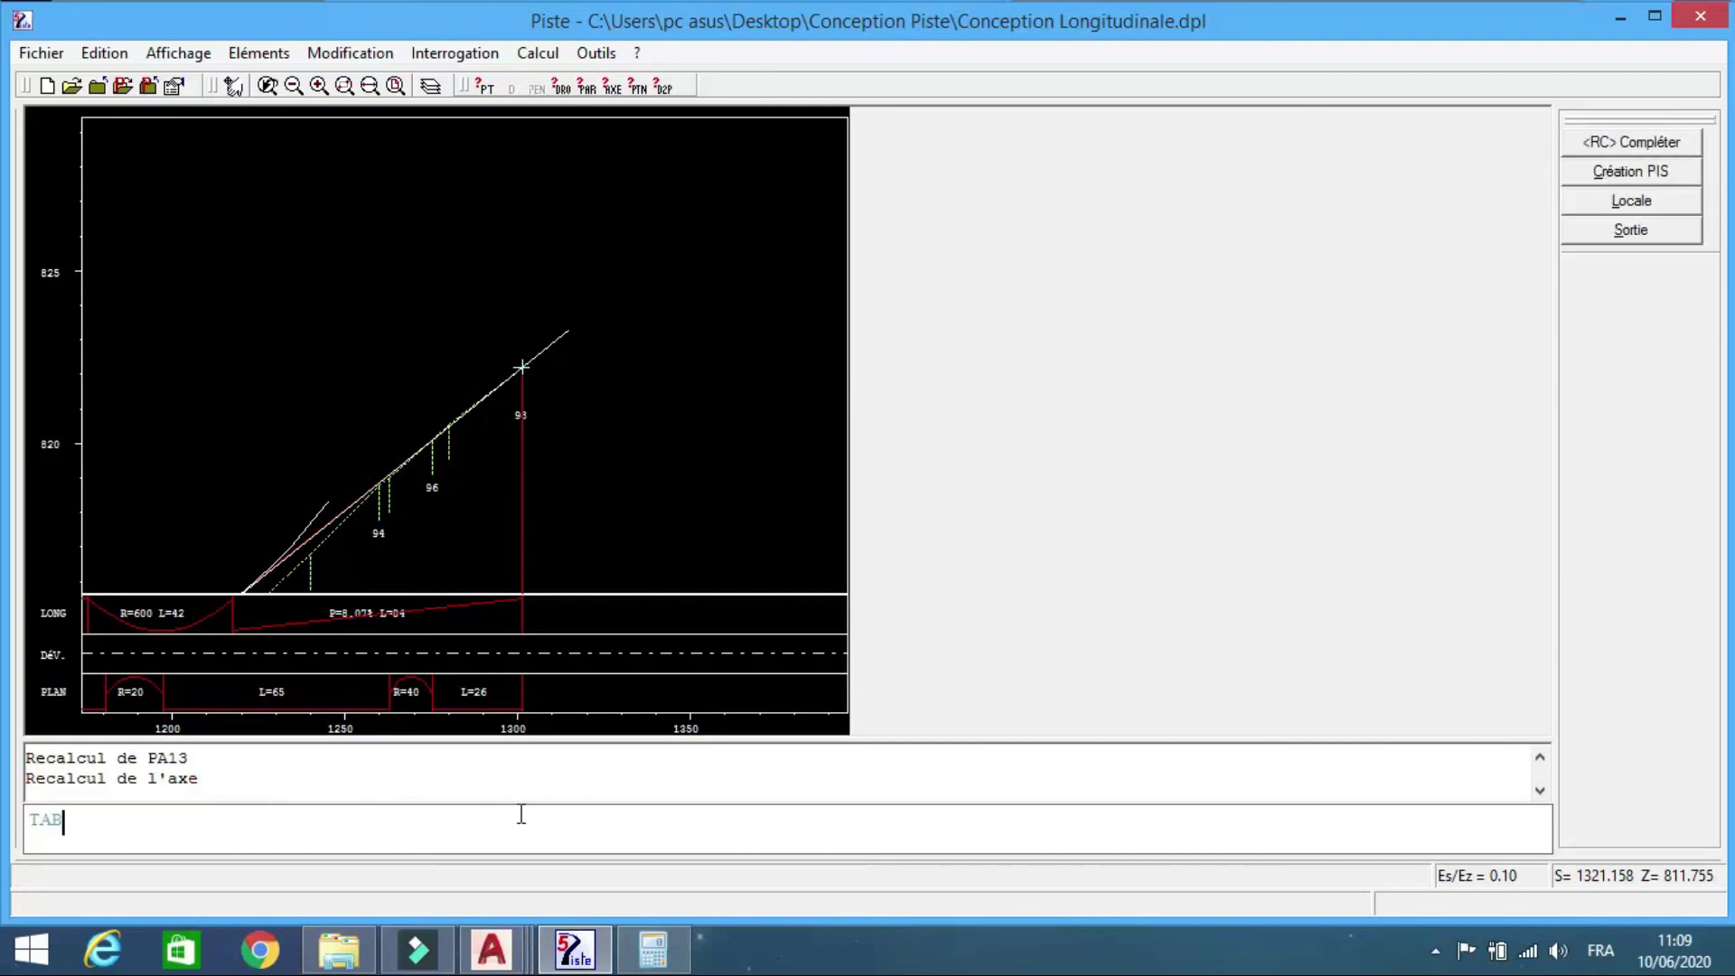
key(Return)
scroll(608, 784, down, 10)
scroll(610, 785, down, 6)
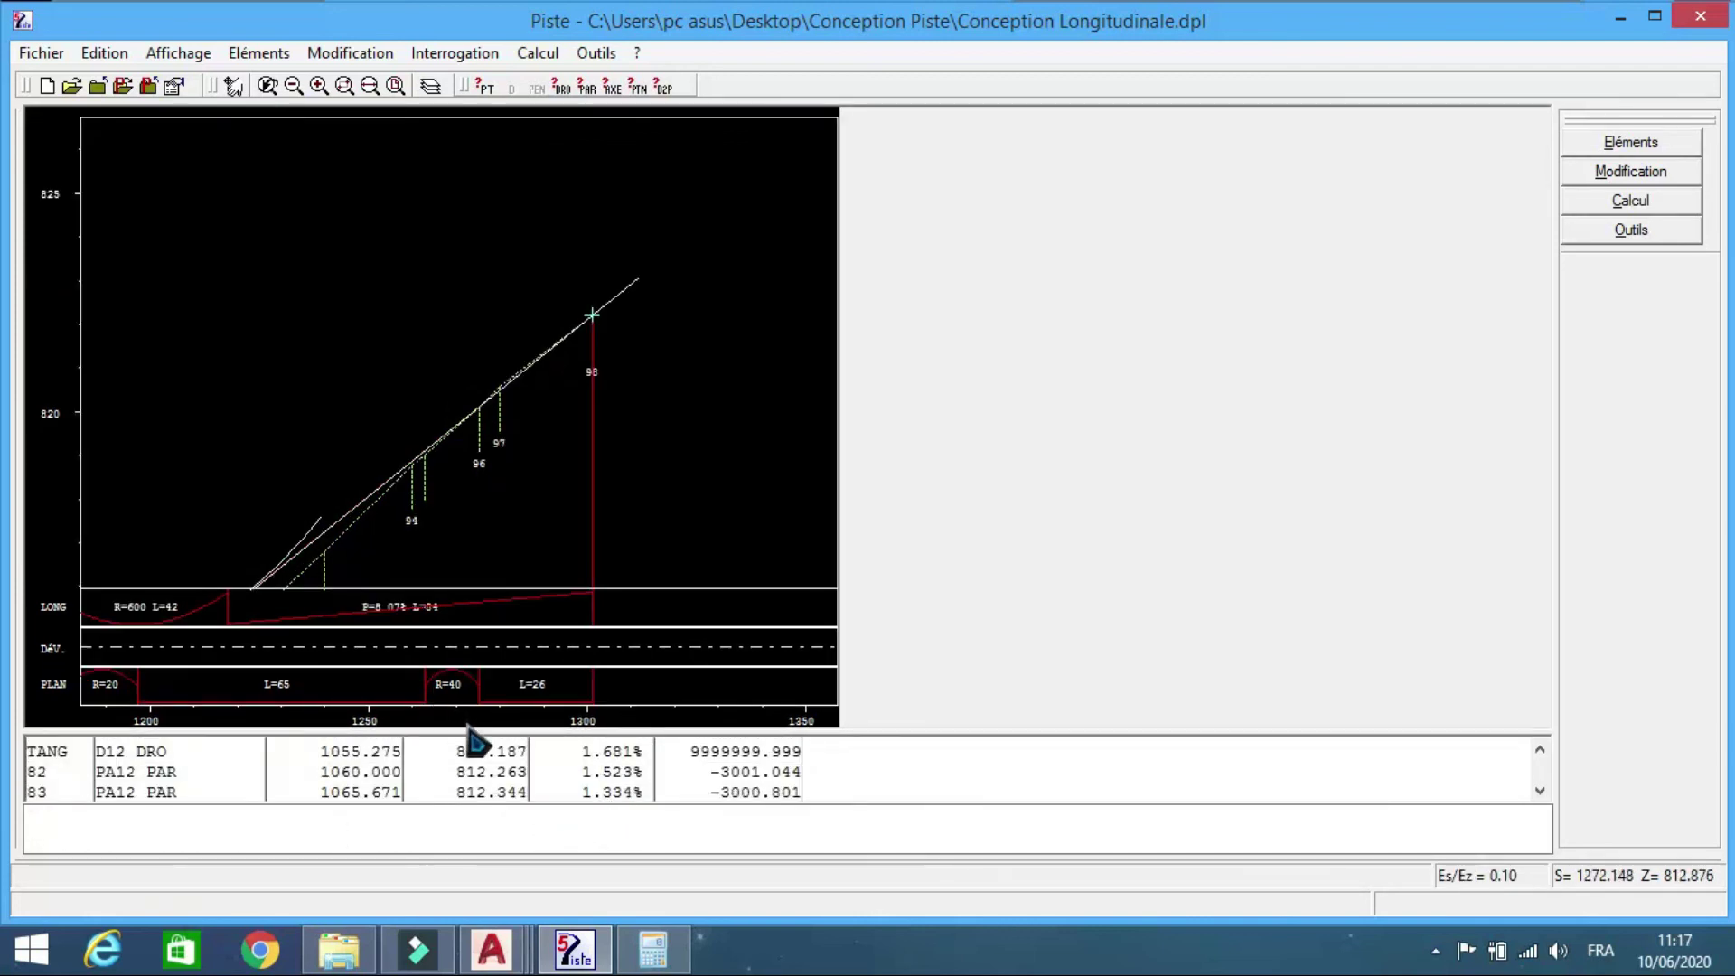
drag(468, 730, 492, 546)
scroll(586, 676, down, 4)
click(1540, 565)
drag(1540, 565, 1540, 566)
drag(1536, 790, 1541, 791)
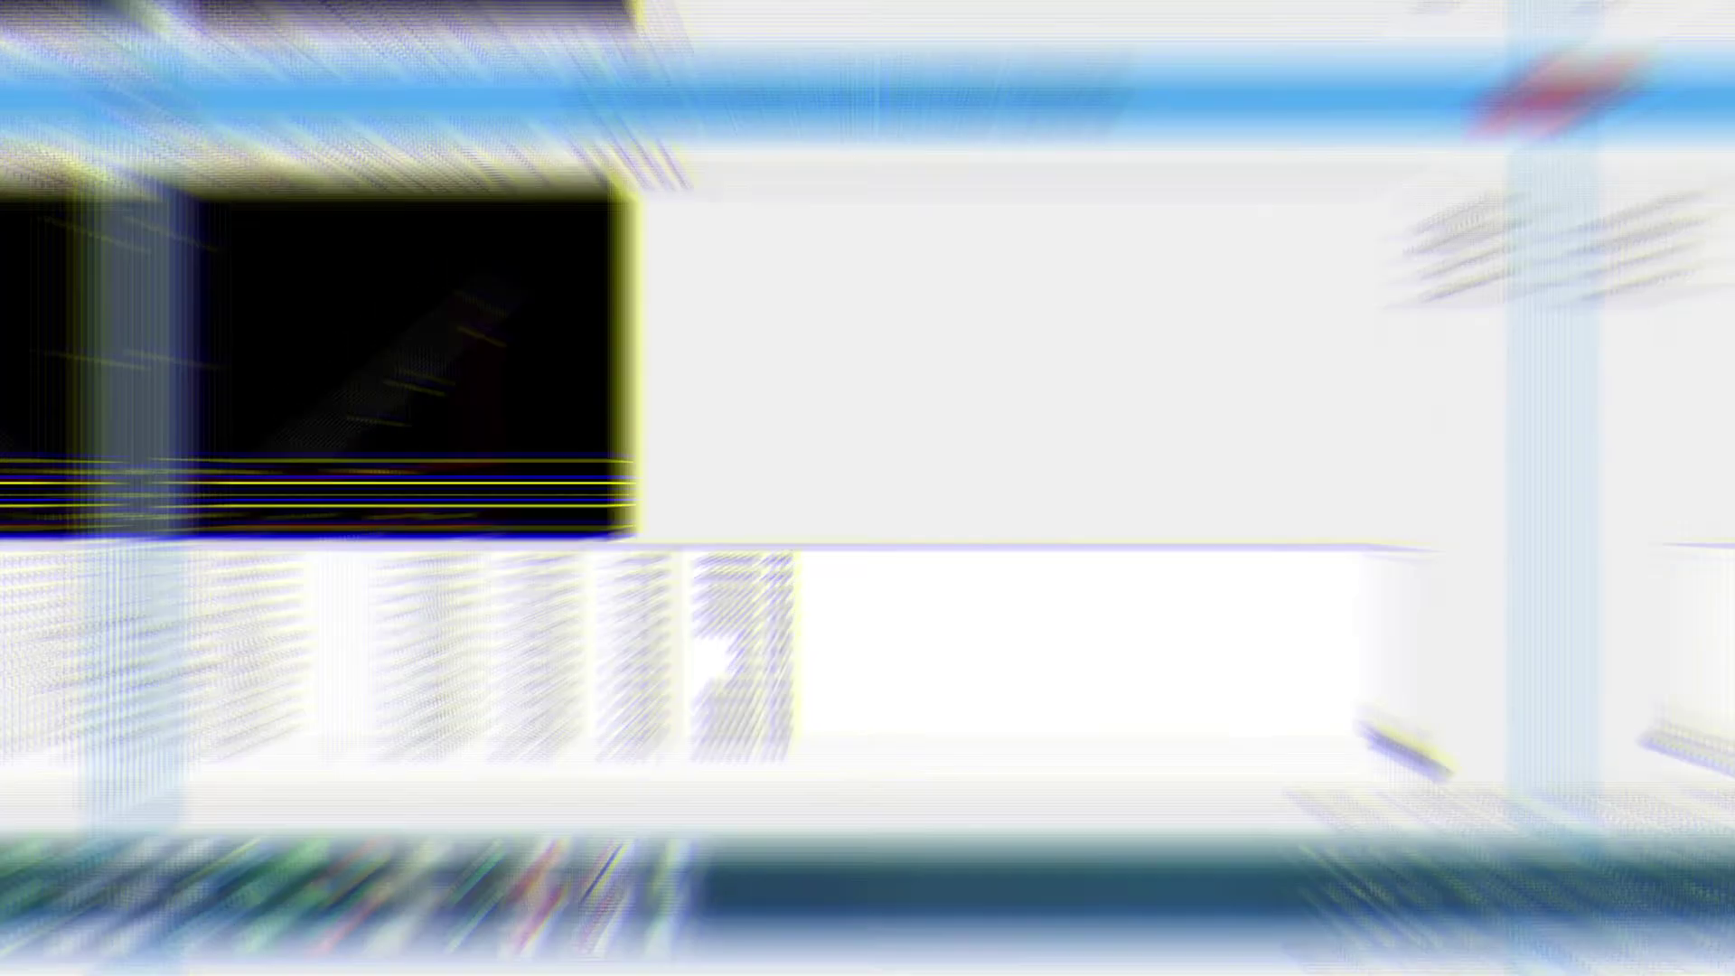